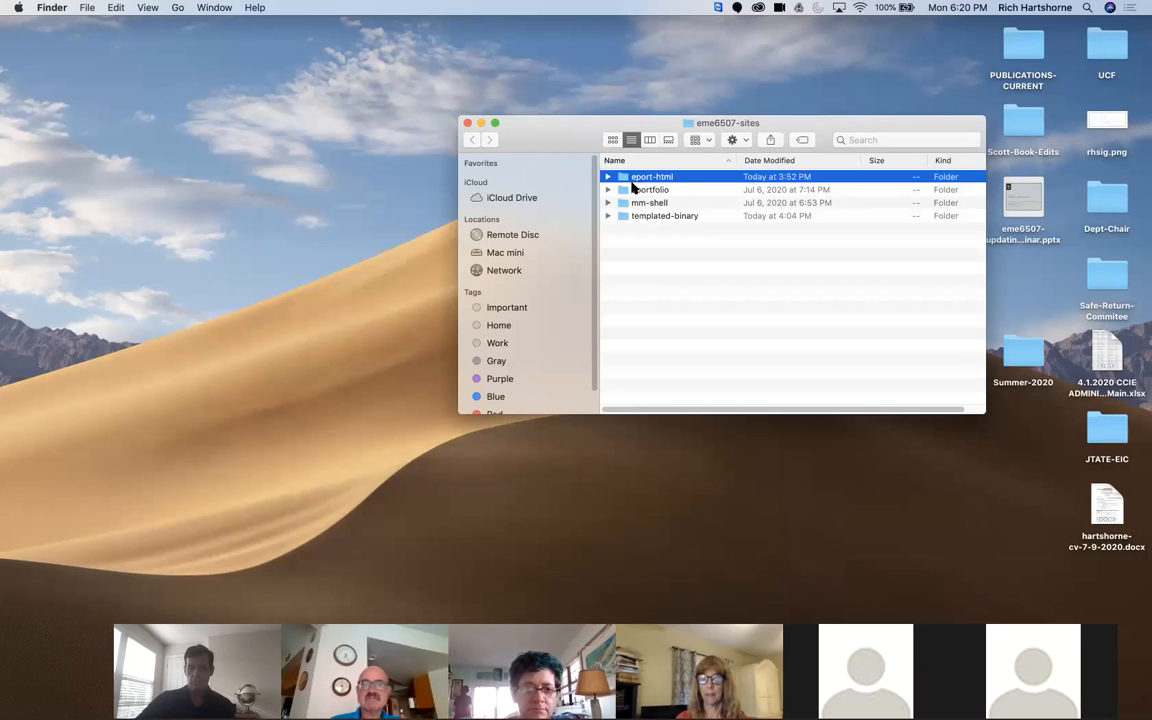
Step: Point out the eport-html, eportfolio, mm-shell and templated-binary folders and move the folder window clear of the video thumbnails
left_click(630, 190)
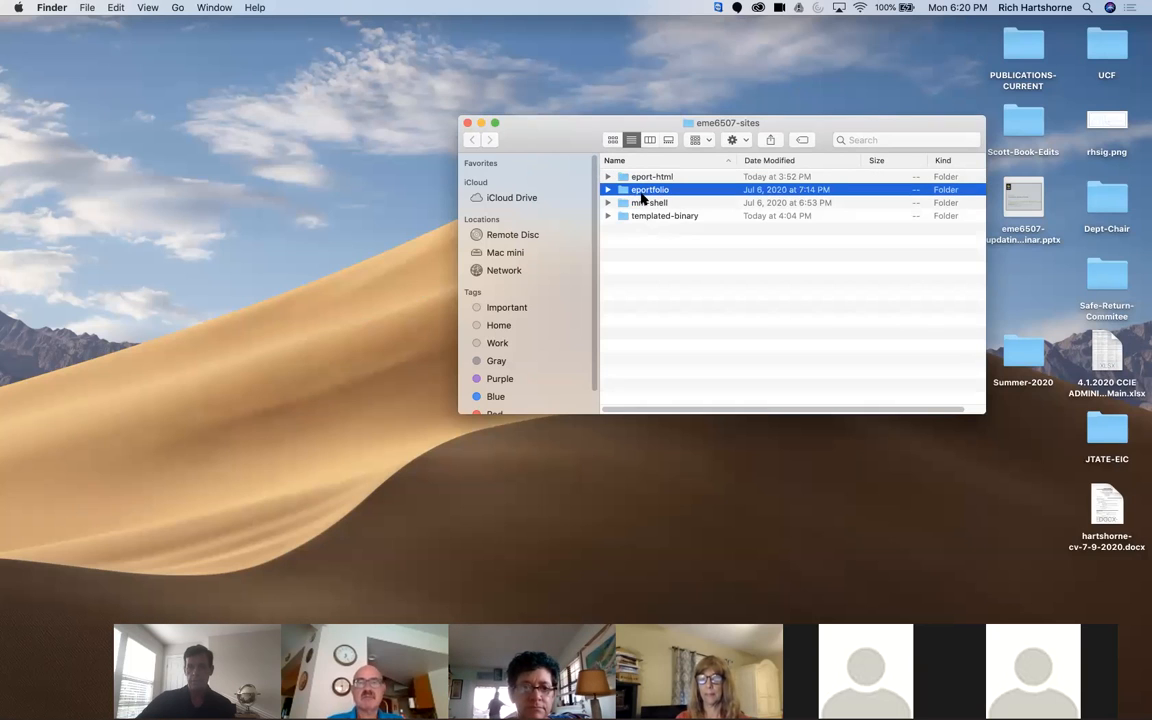
left_click(634, 203)
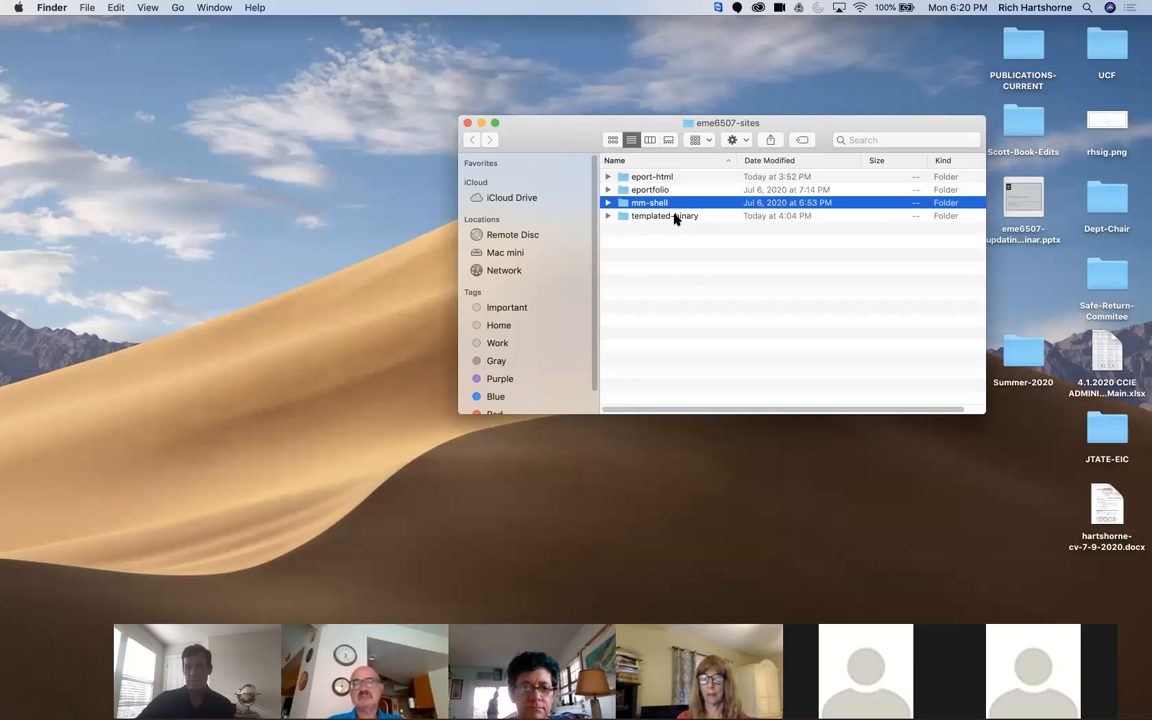
left_click(672, 217)
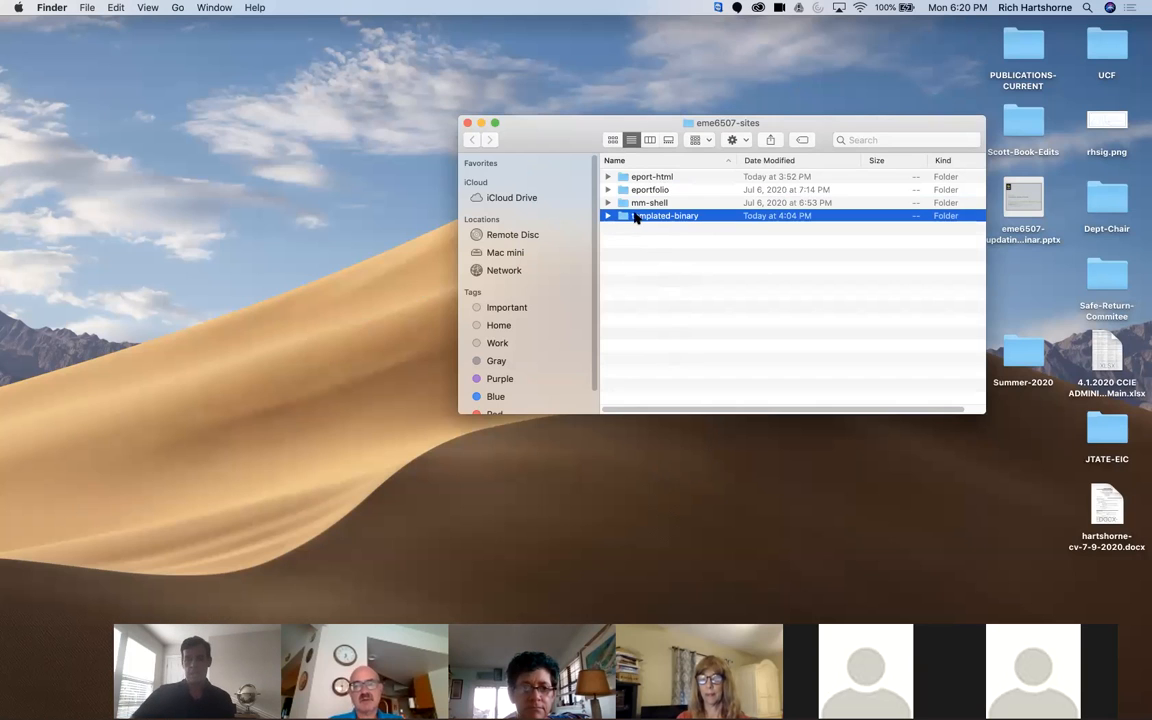
left_click(620, 257)
left_click_drag(558, 134, 722, 206)
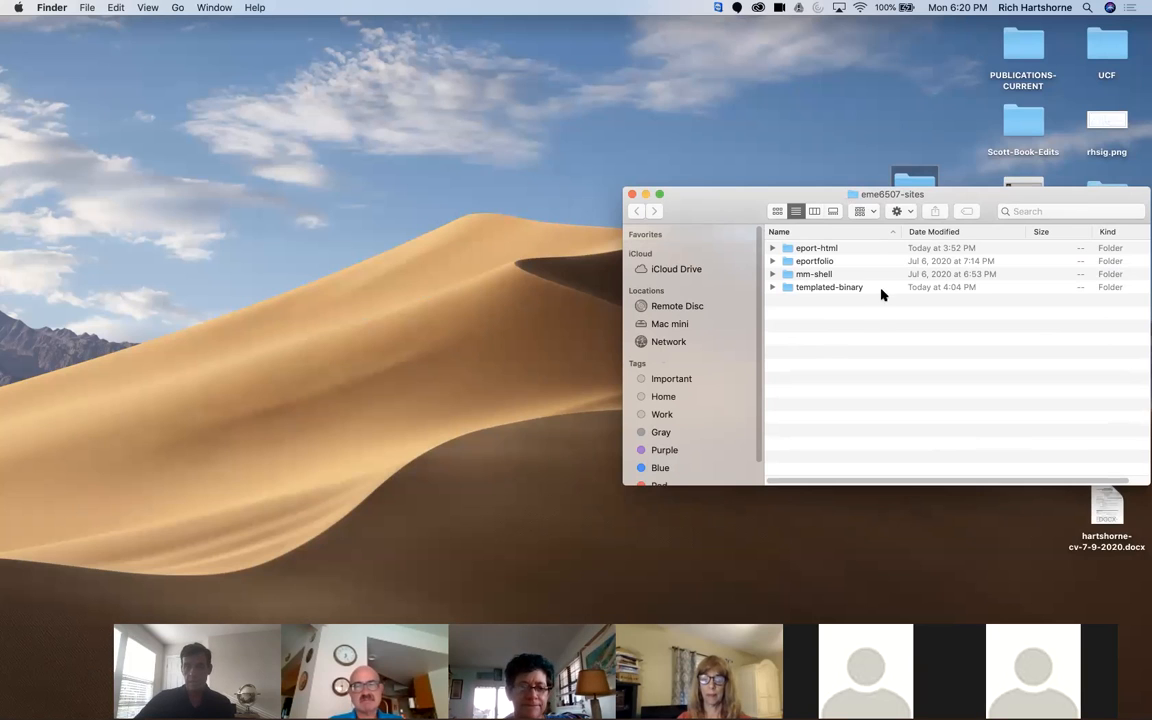
left_click(809, 275)
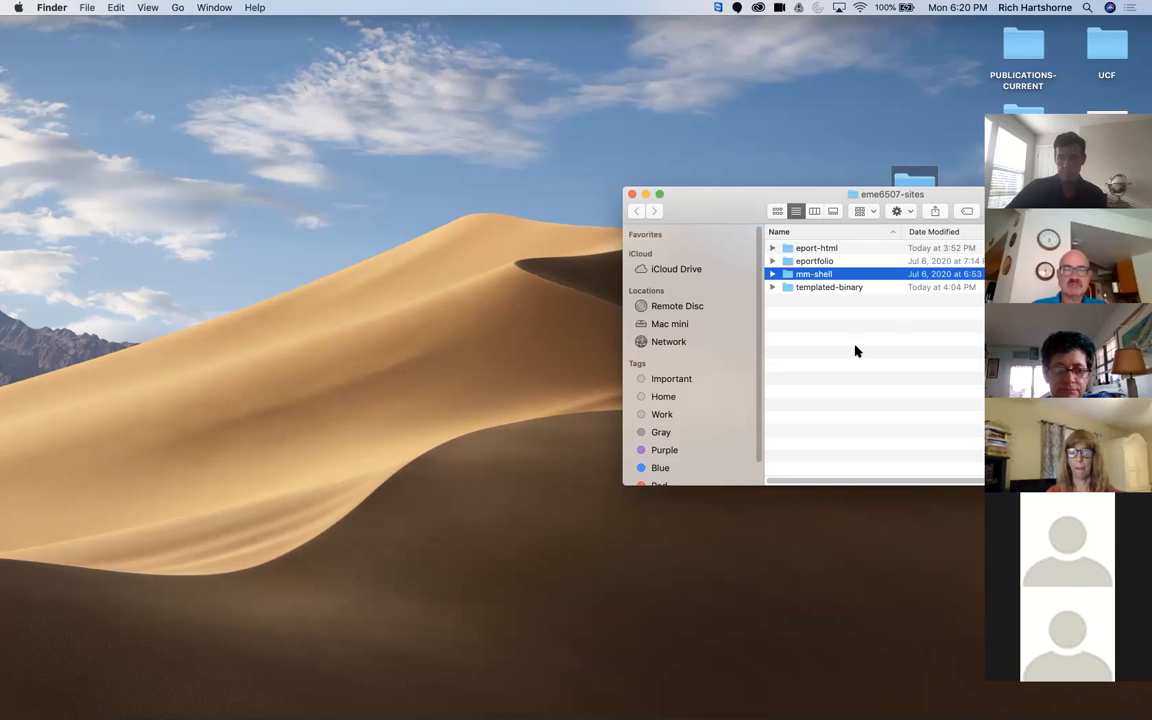
left_click(928, 362)
left_click_drag(738, 200, 461, 116)
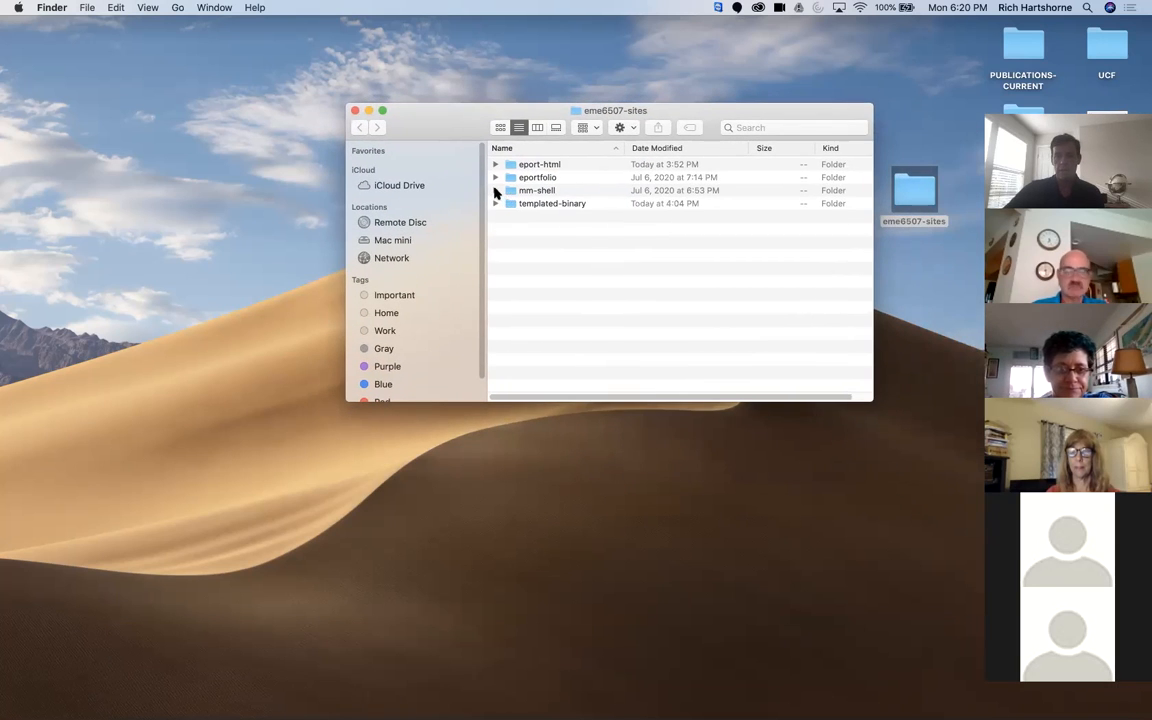
Step: Expand the mm-shell folder, go over its audio, videos and images subfolders, and move its bizchrome folder to the Trash
left_click(495, 190)
left_click(524, 204)
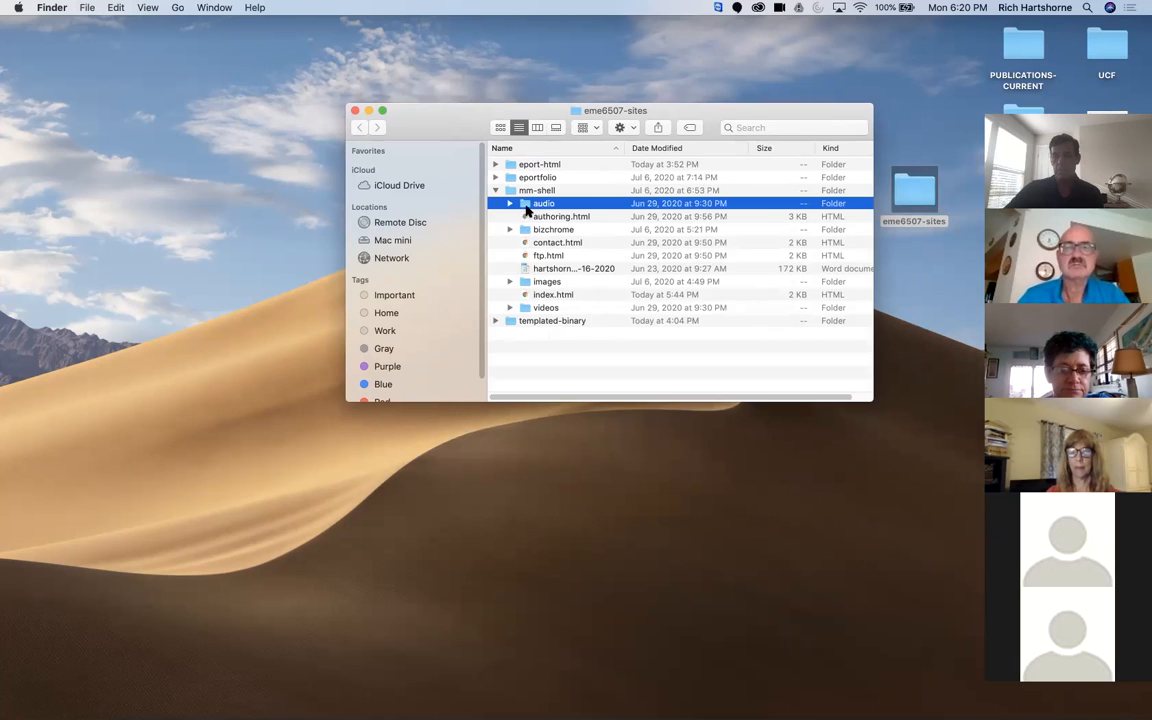
left_click(524, 309)
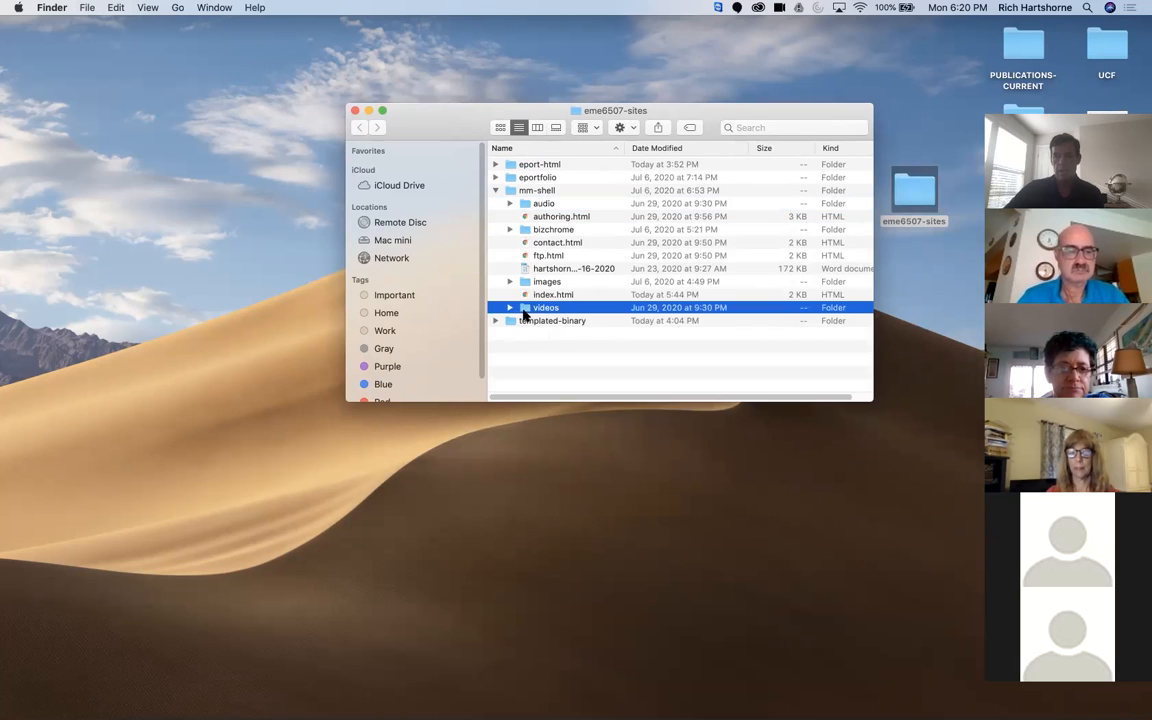
left_click(531, 285)
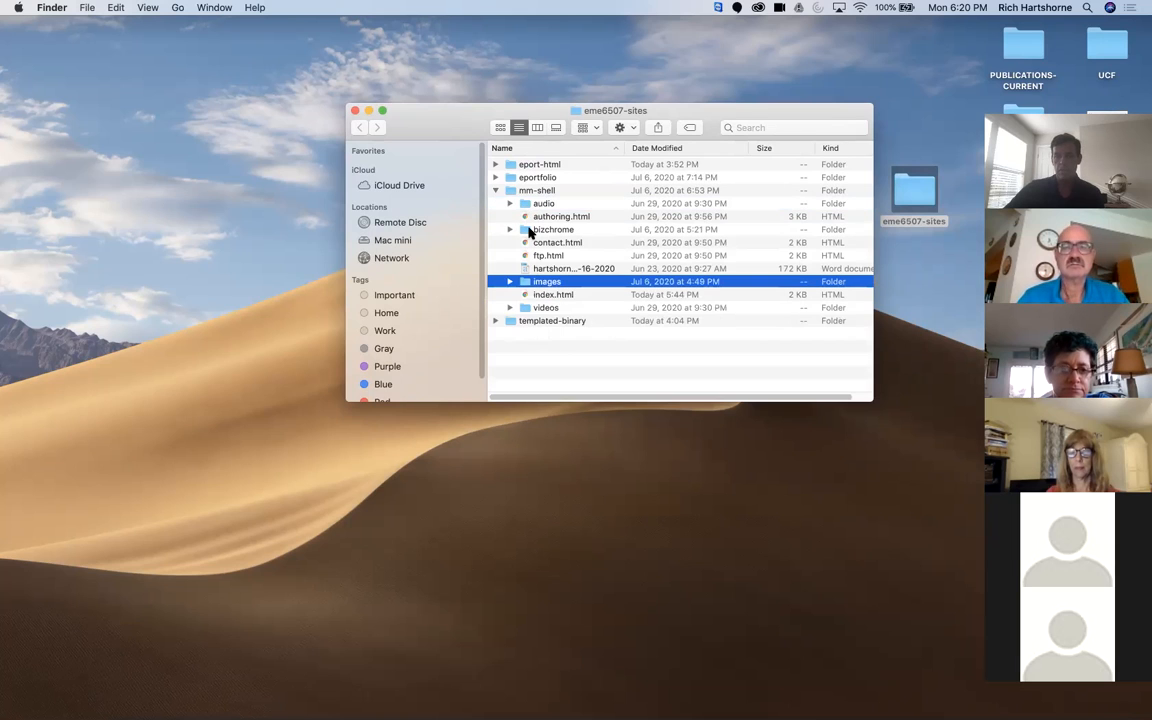
left_click(524, 232)
left_click_drag(524, 232, 1115, 704)
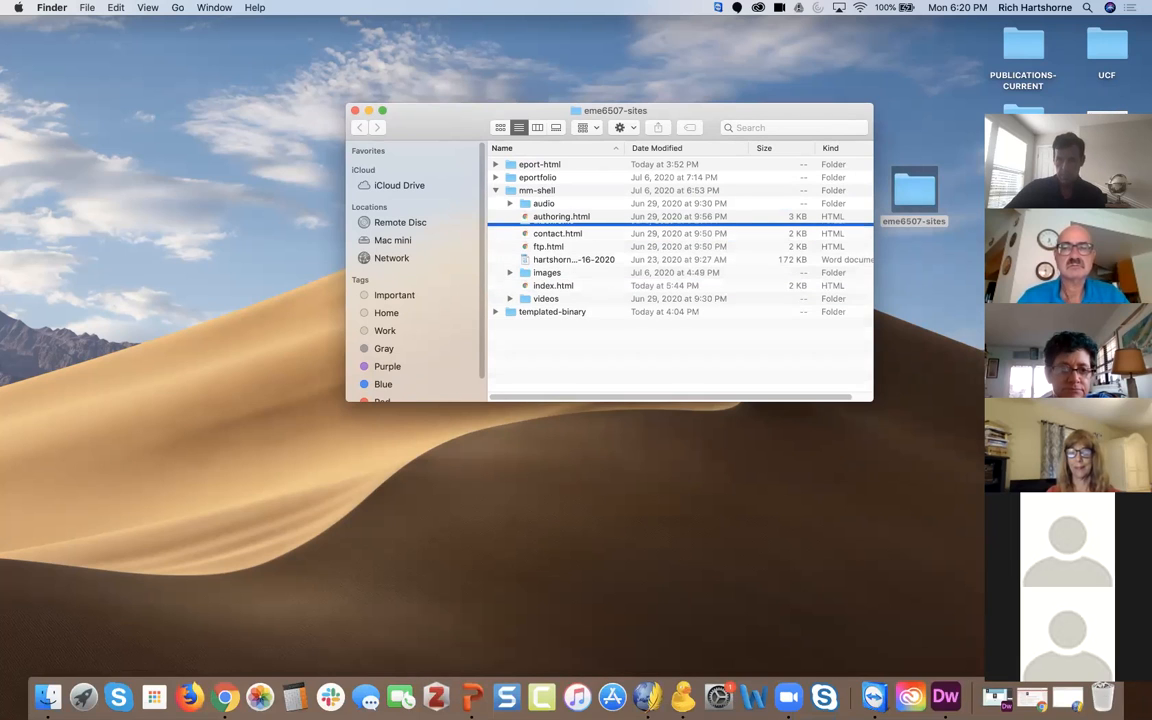
Step: Go over the HTML pages in mm-shell and move the folder's Word document to the Trash
left_click(558, 217)
left_click(556, 229)
left_click(555, 242)
left_click(548, 256)
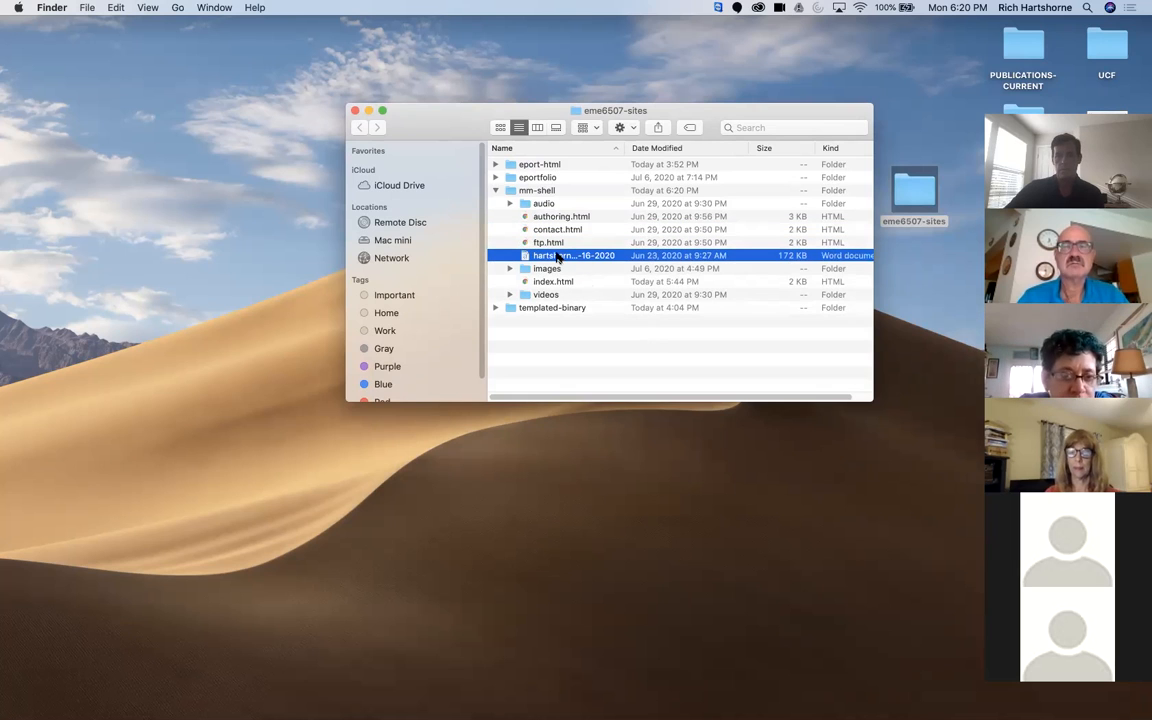
left_click_drag(570, 256, 1110, 700)
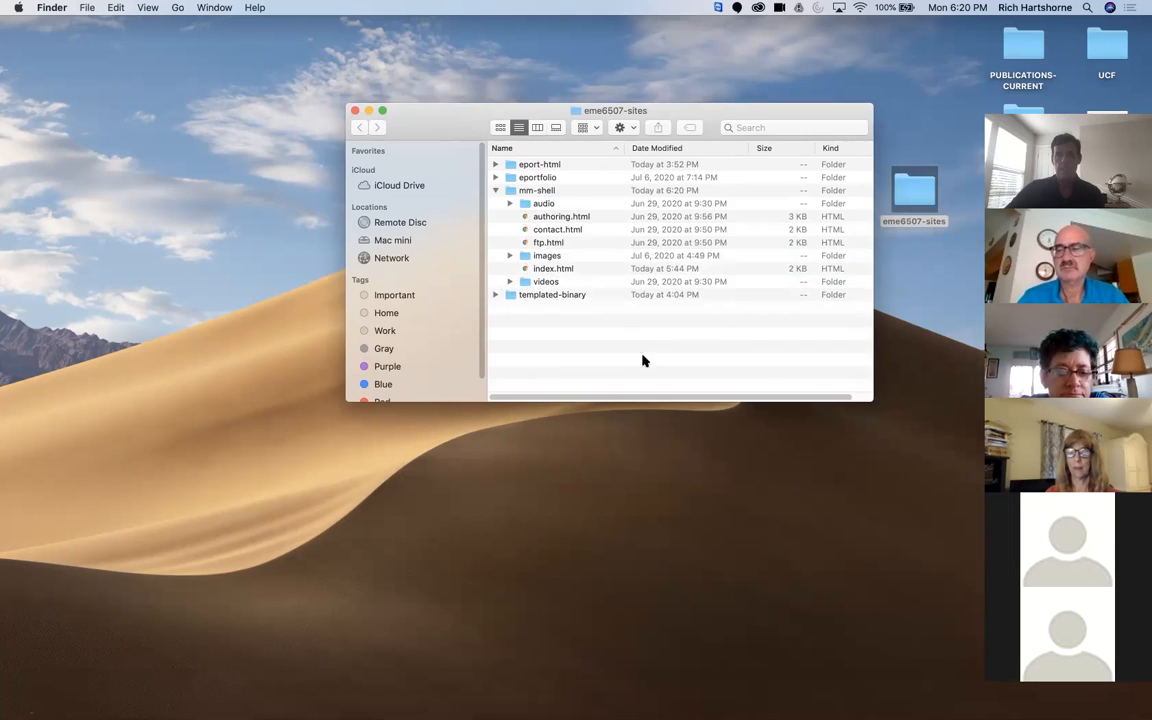
Step: Copy the eme6507 webinar PPTX and the webinar MP3 from the projects folder inside eport-html
left_click(495, 165)
left_click(510, 242)
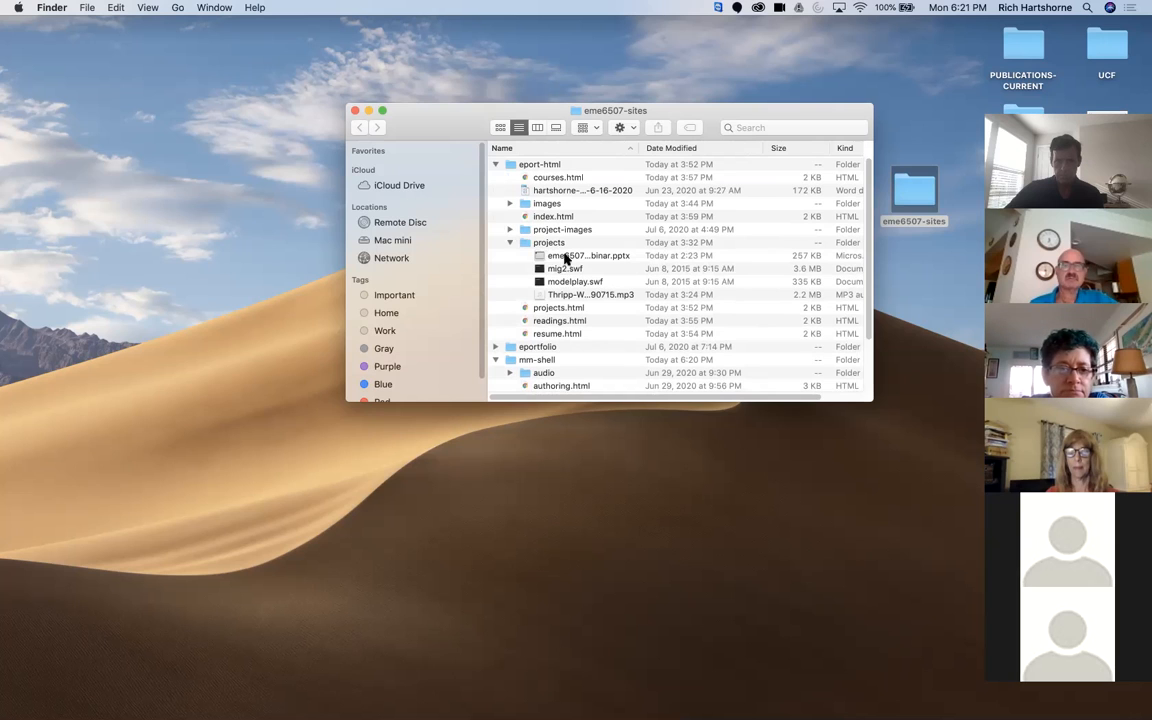
left_click(575, 295)
mouse_move(577, 295)
left_mouse_down()
mouse_move(545, 345)
mouse_move(501, 372)
mouse_move(553, 333)
mouse_move(571, 295)
left_mouse_up()
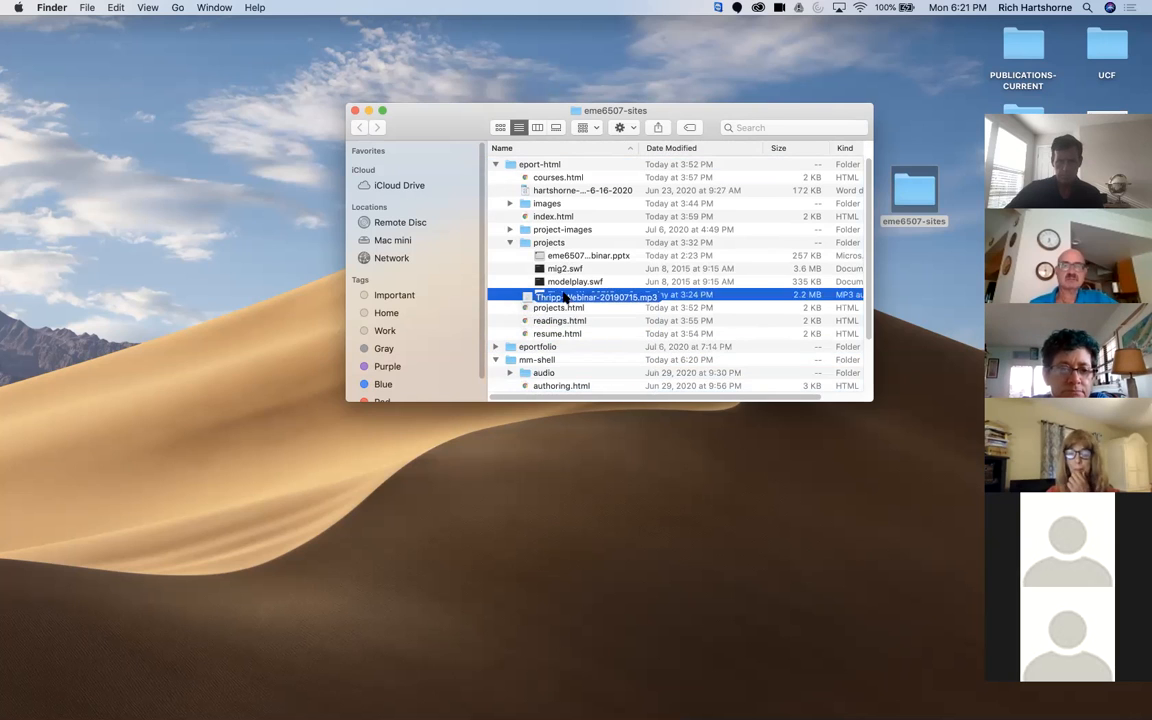
right_click(571, 294)
left_click(565, 257, "super")
right_click(560, 257)
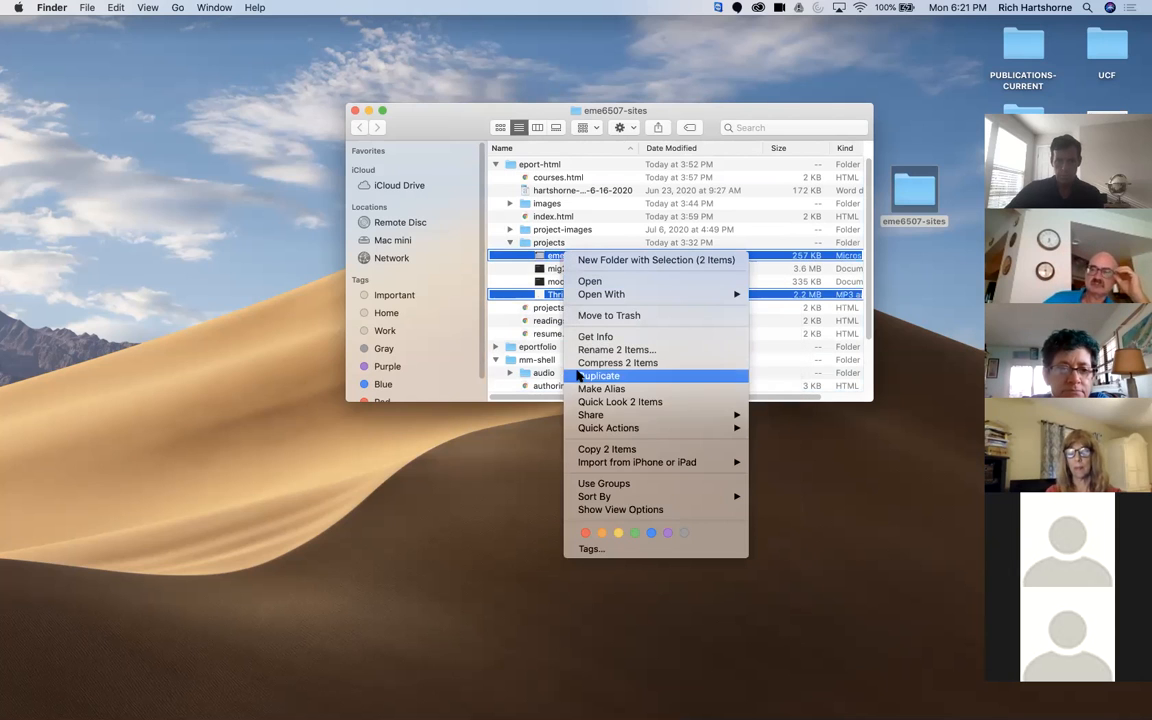
left_click(590, 449)
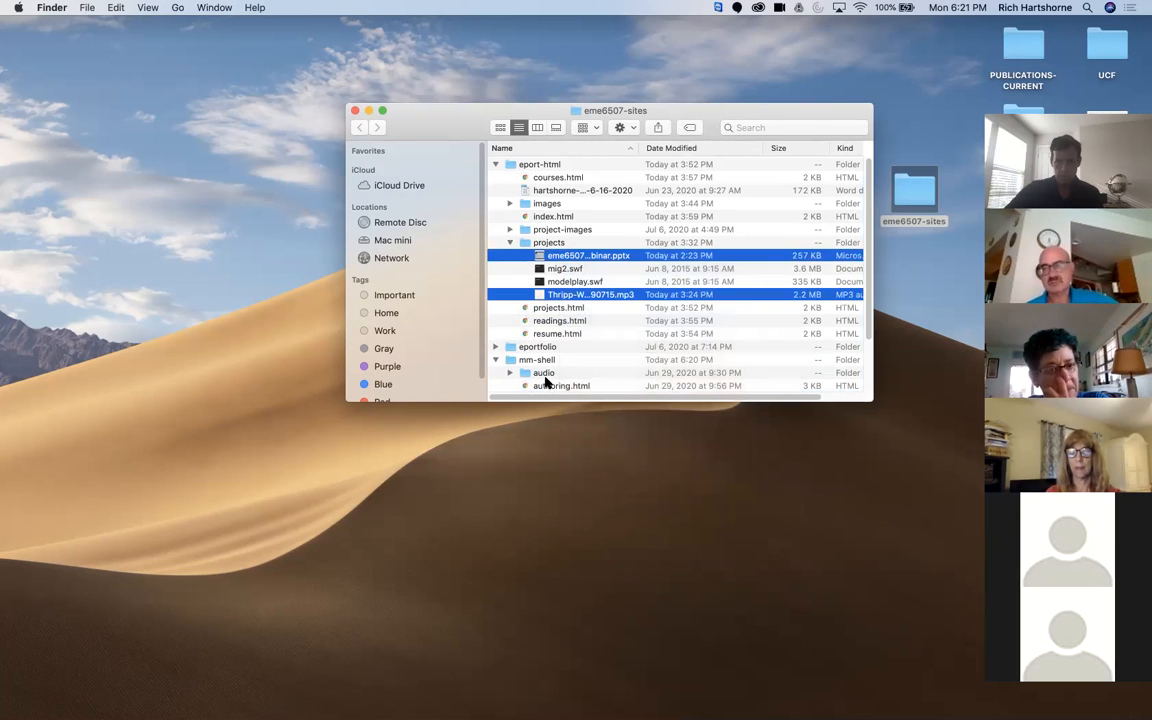
Step: Paste the two copied files into the audio folder of mm-shell and return to the eme6507-sites folder
left_click(543, 374)
right_click(543, 375)
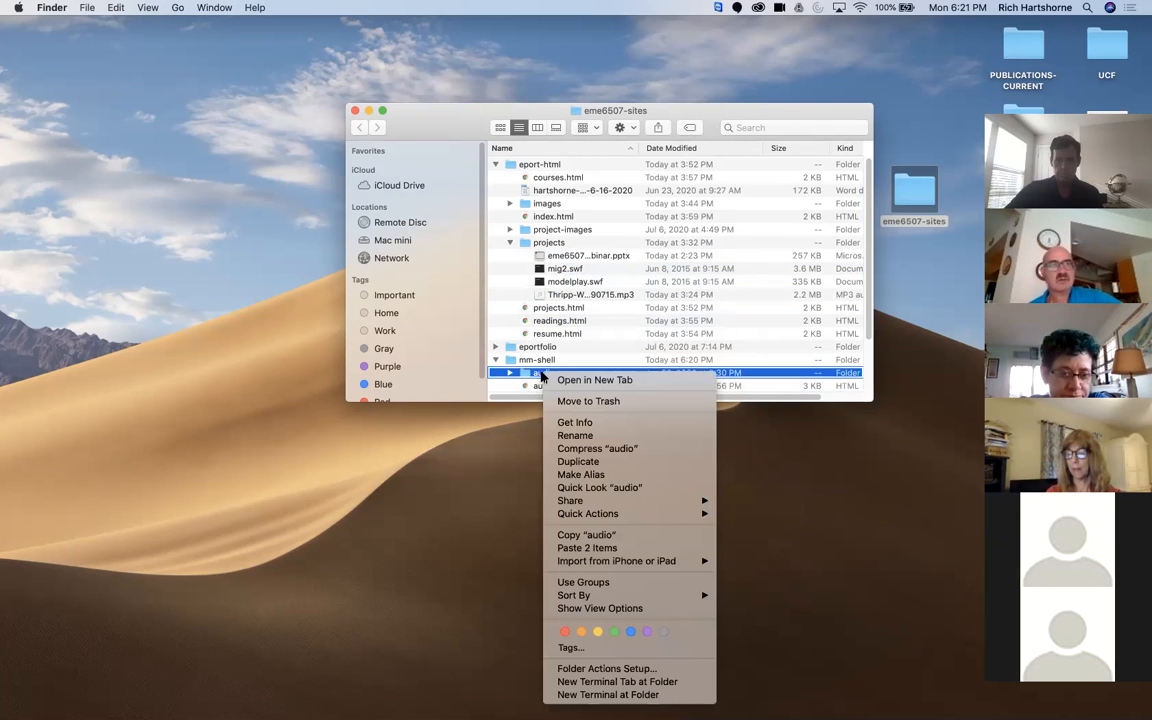
left_click(533, 374)
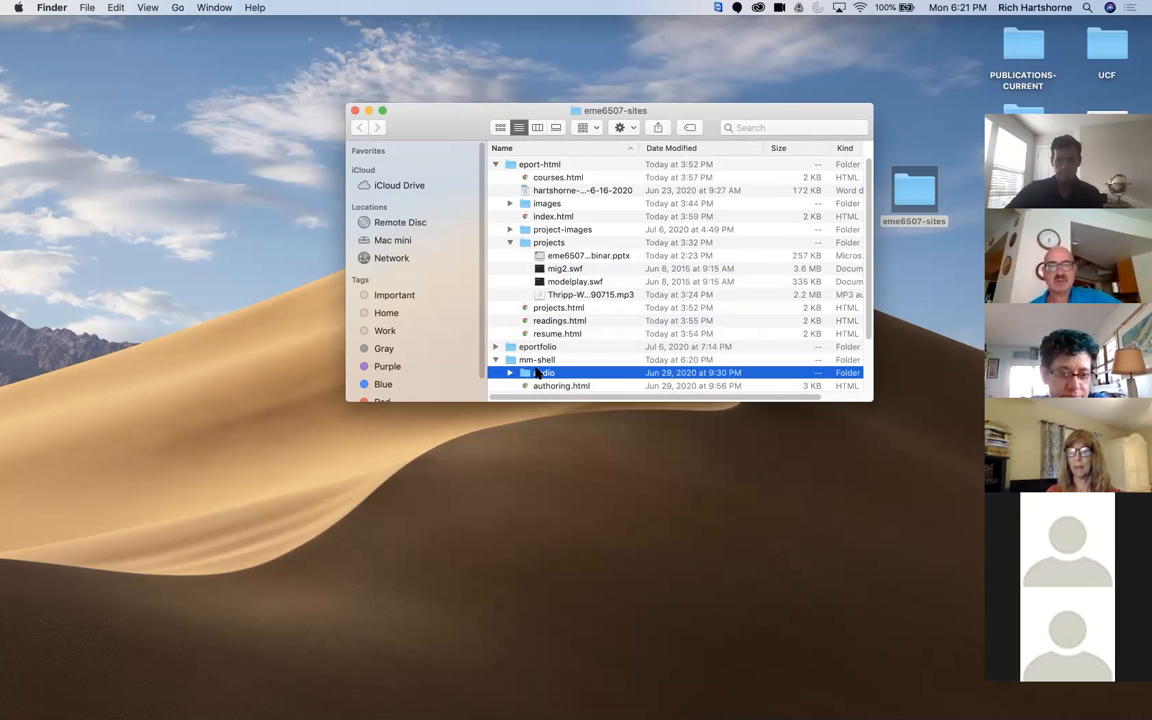
double_click(537, 372)
right_click(540, 366)
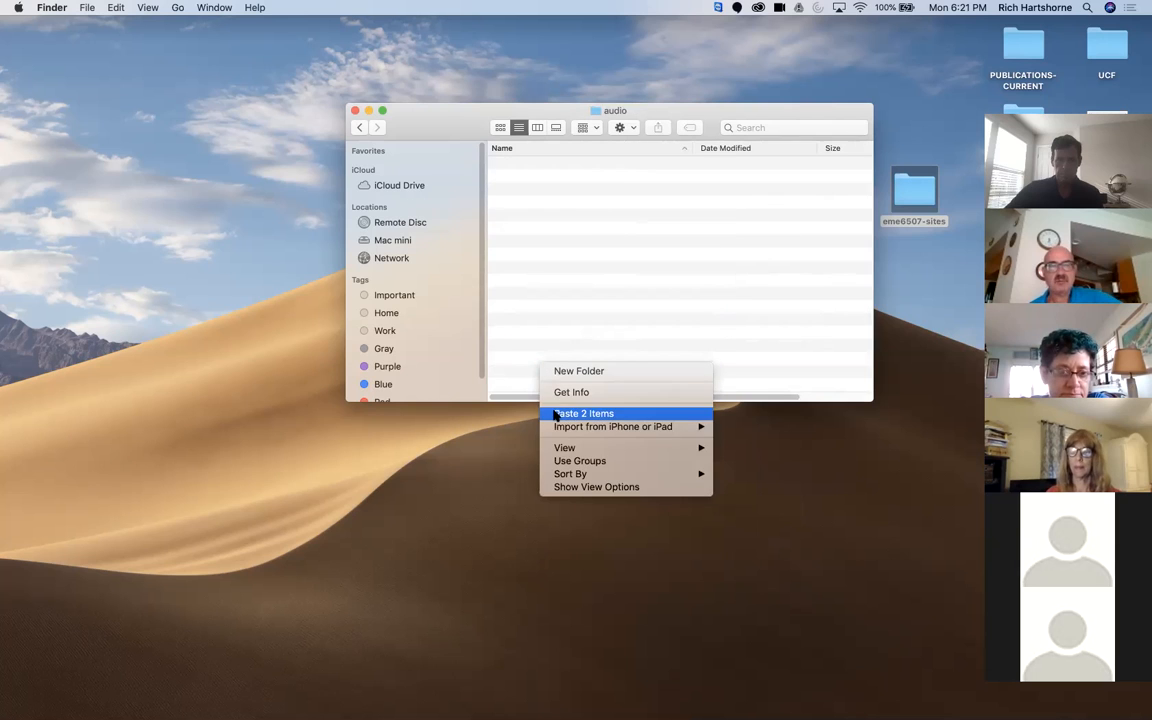
left_click(550, 410)
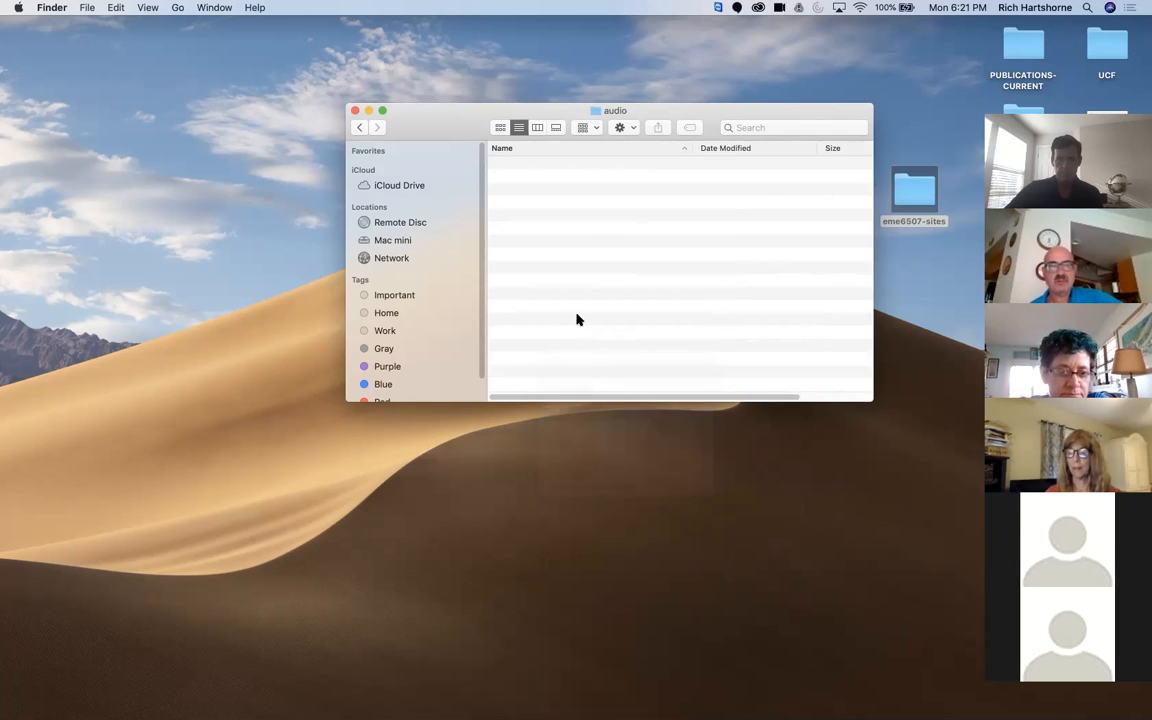
left_click(360, 128)
Step: Collapse the projects and mm-shell folders and examine the eportfolio contents, including its projects, project-images, misc and site-images folders
left_click(511, 243)
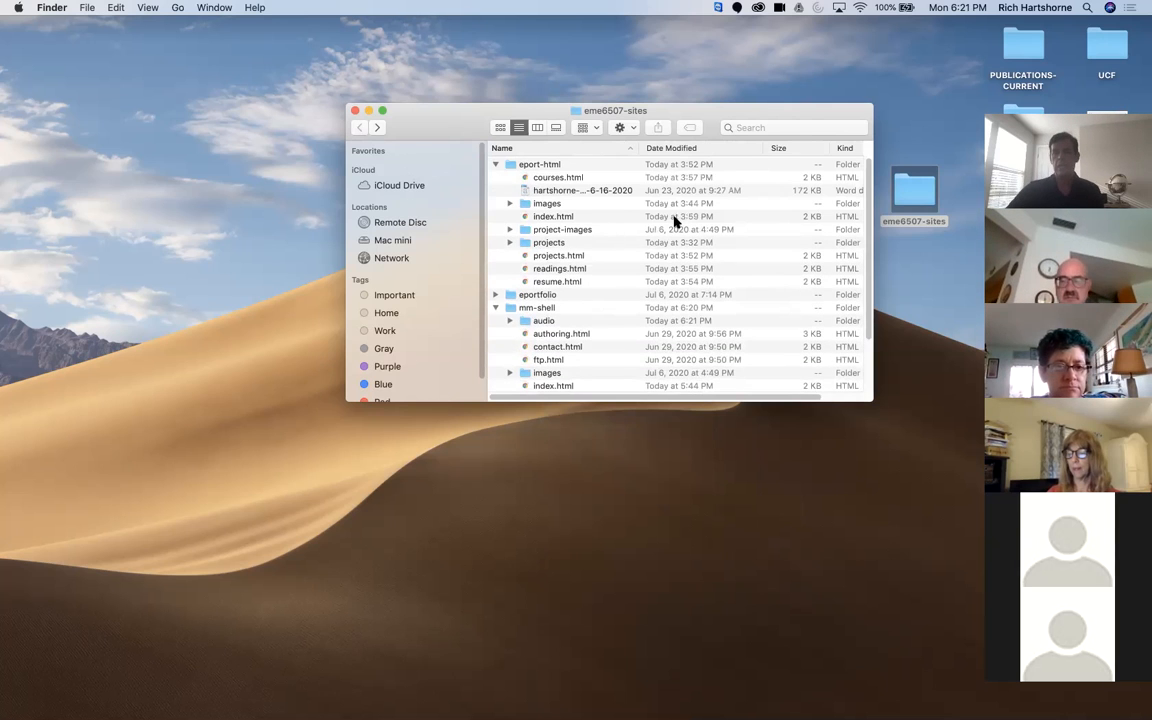
left_click(495, 307)
left_click(495, 295)
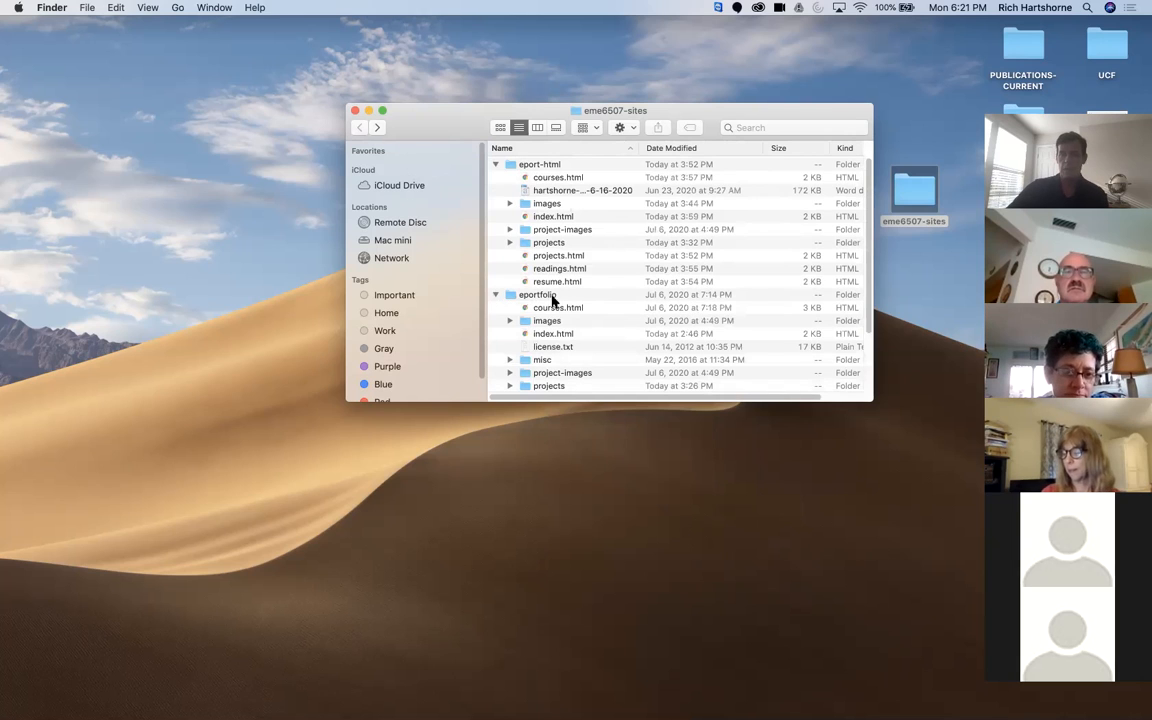
left_click(546, 386)
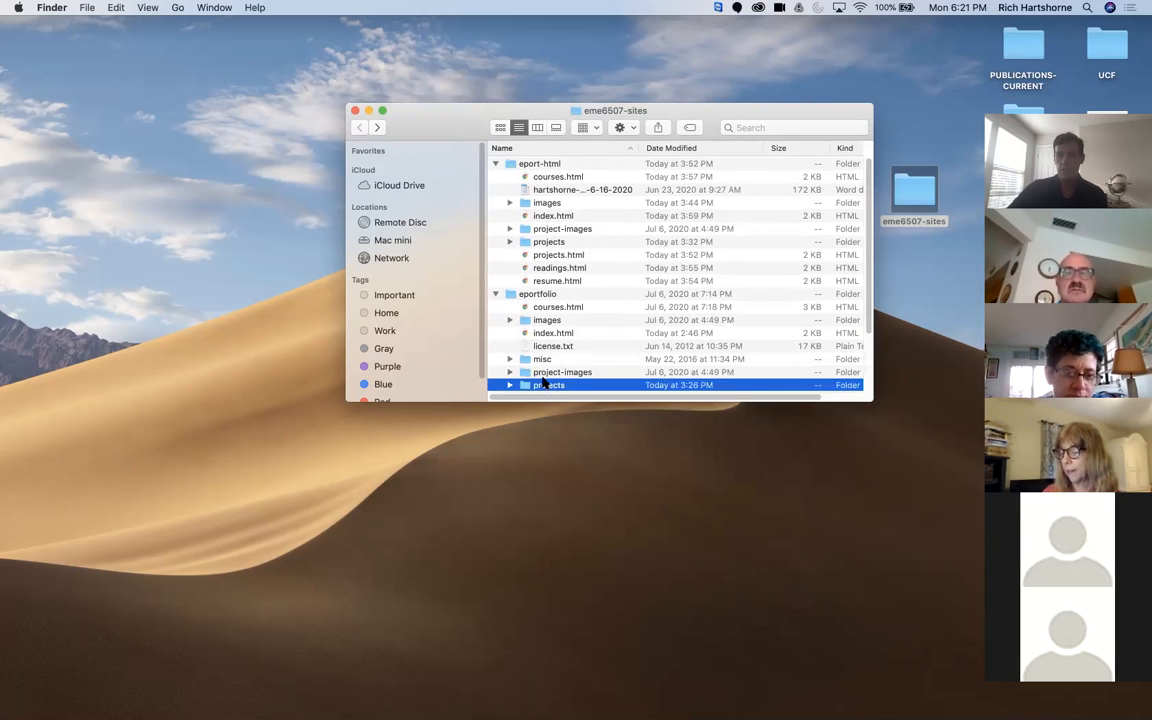
left_click(542, 373)
left_click(541, 361)
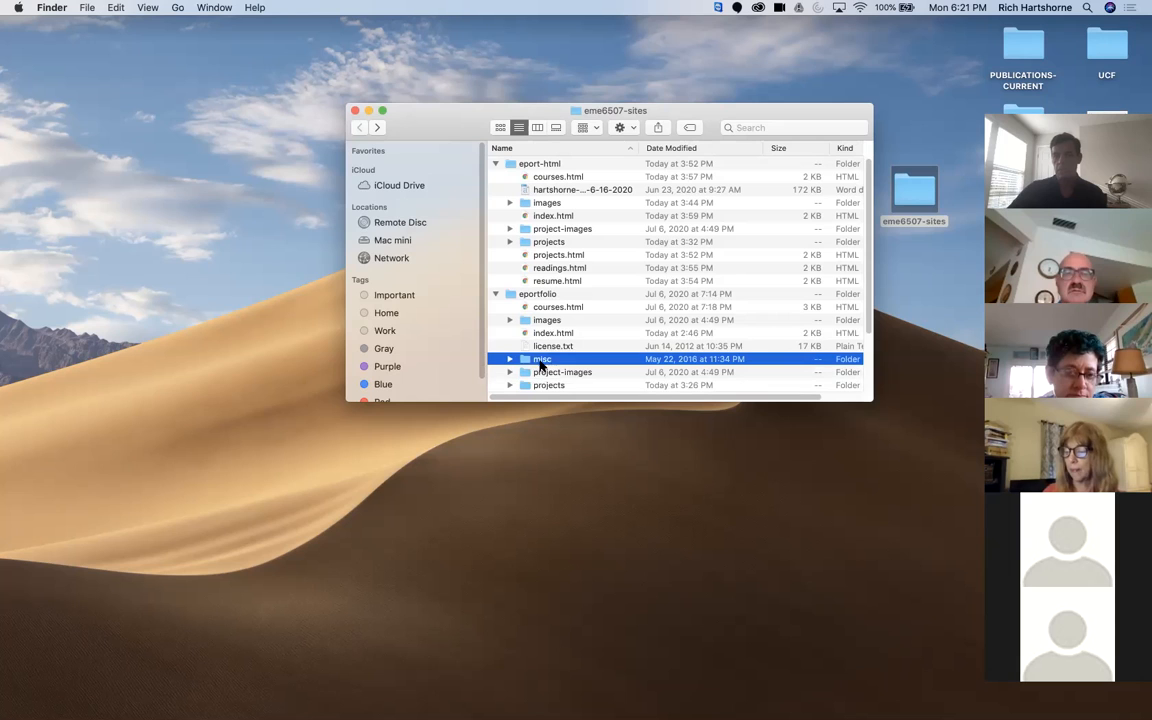
scroll(585, 330, "down", 5)
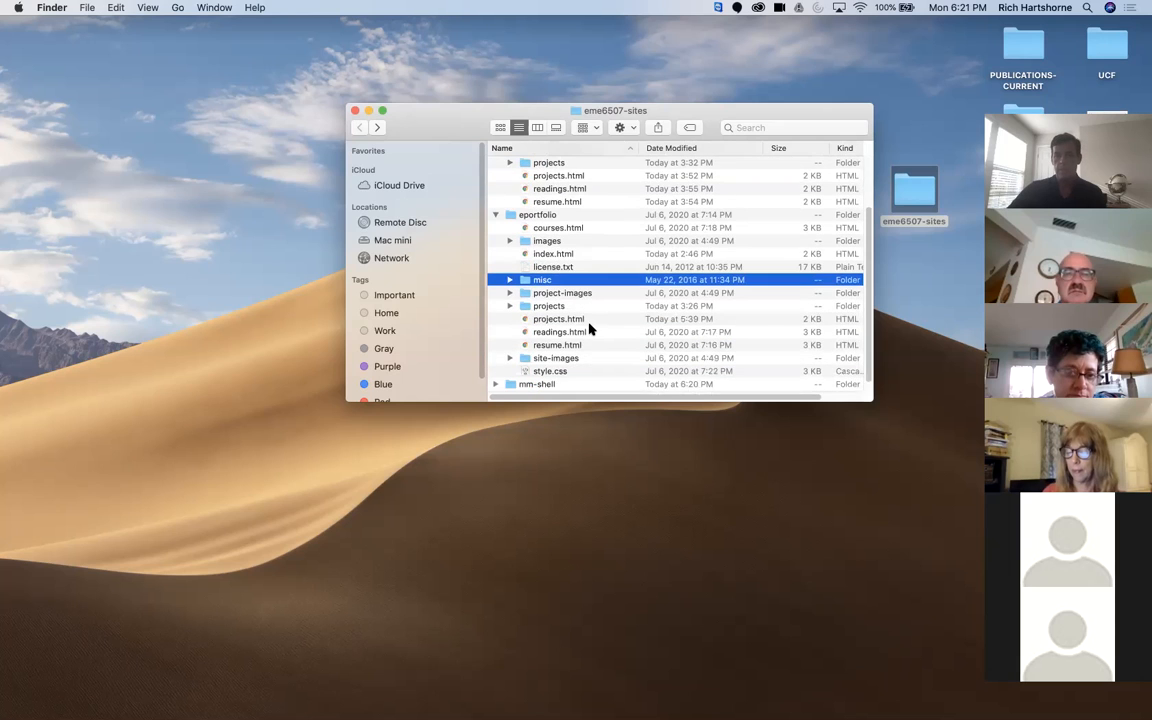
left_click(551, 347)
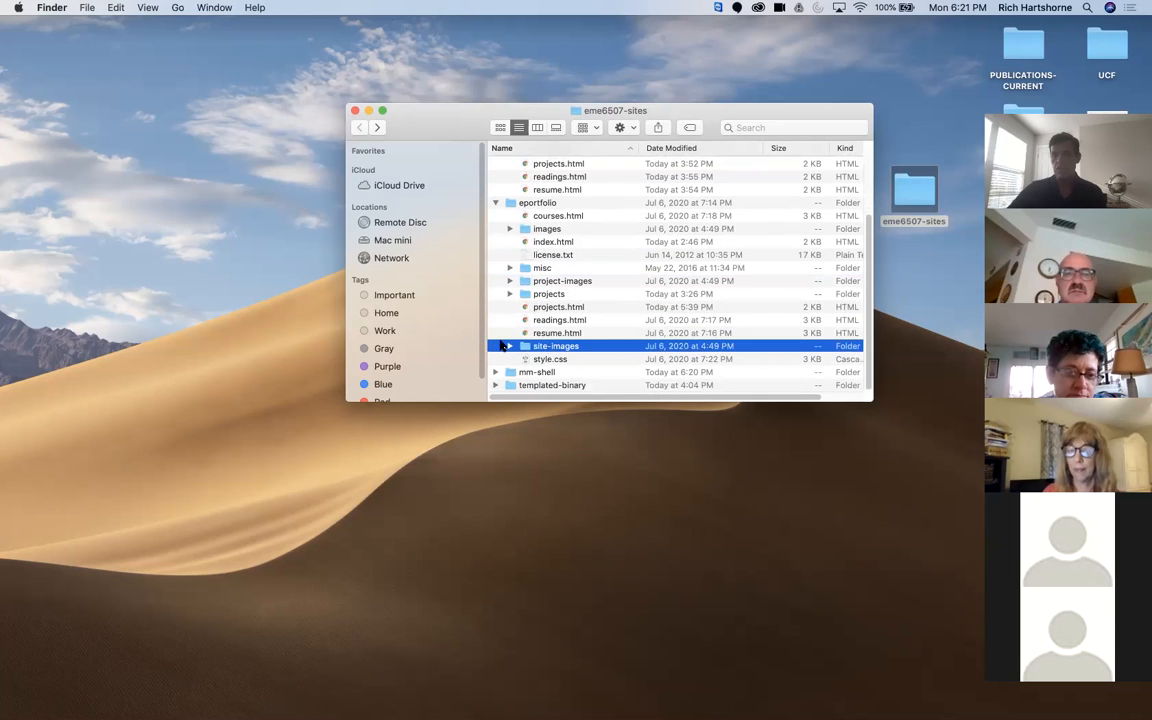
left_click(493, 204)
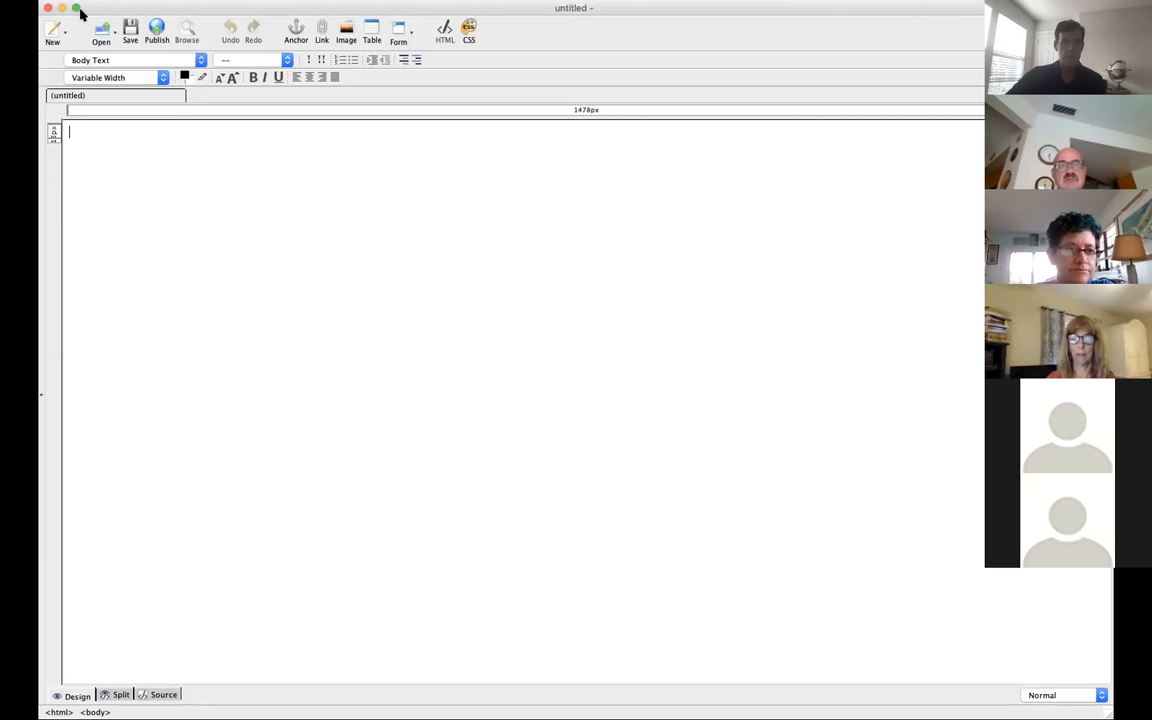
Step: Open the index.html page from the mm-shell folder in the web page editor
left_click(75, 8)
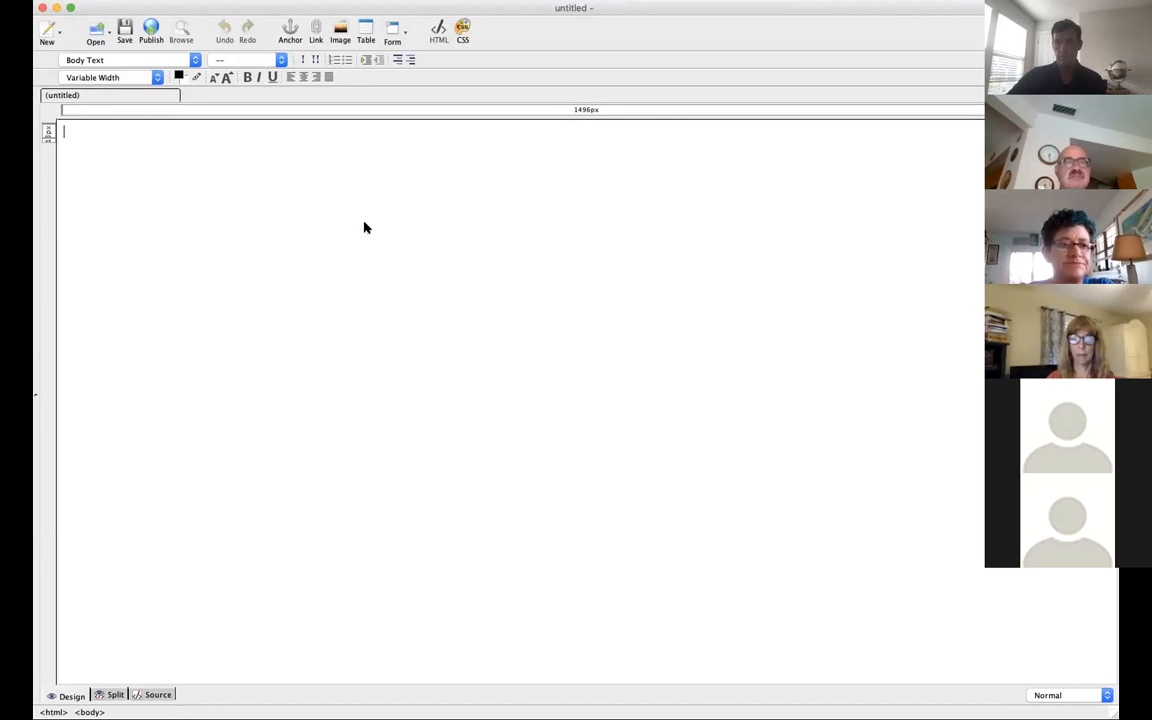
left_click(96, 30)
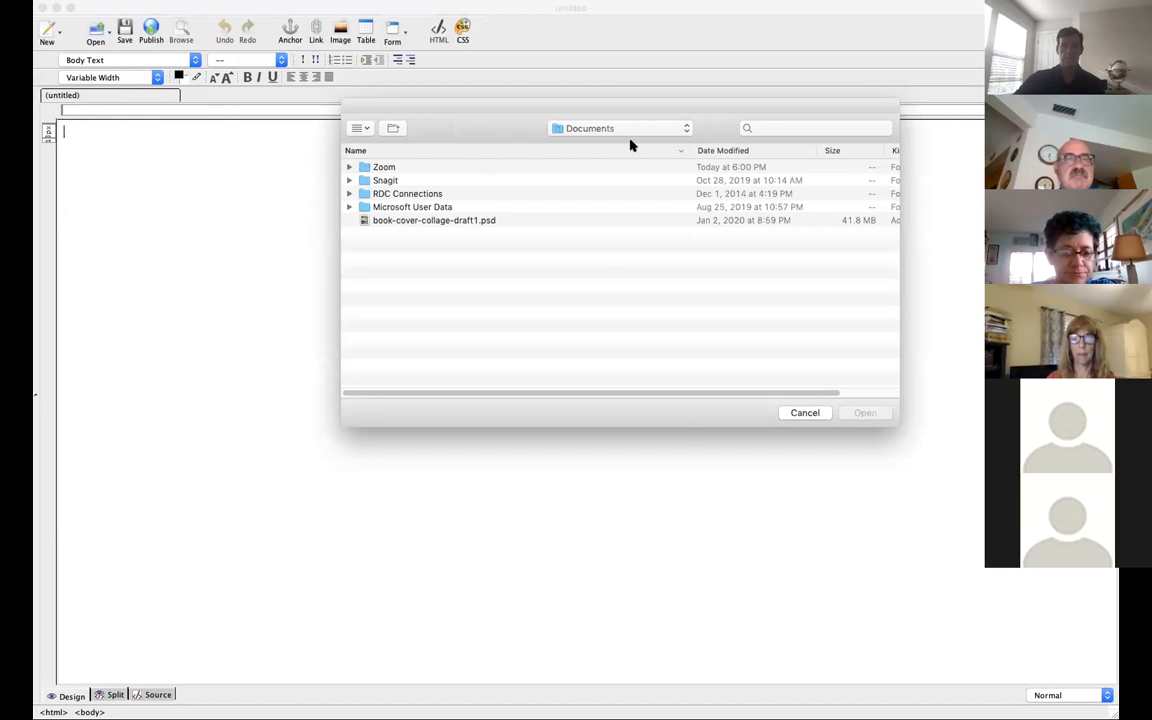
left_click(669, 128)
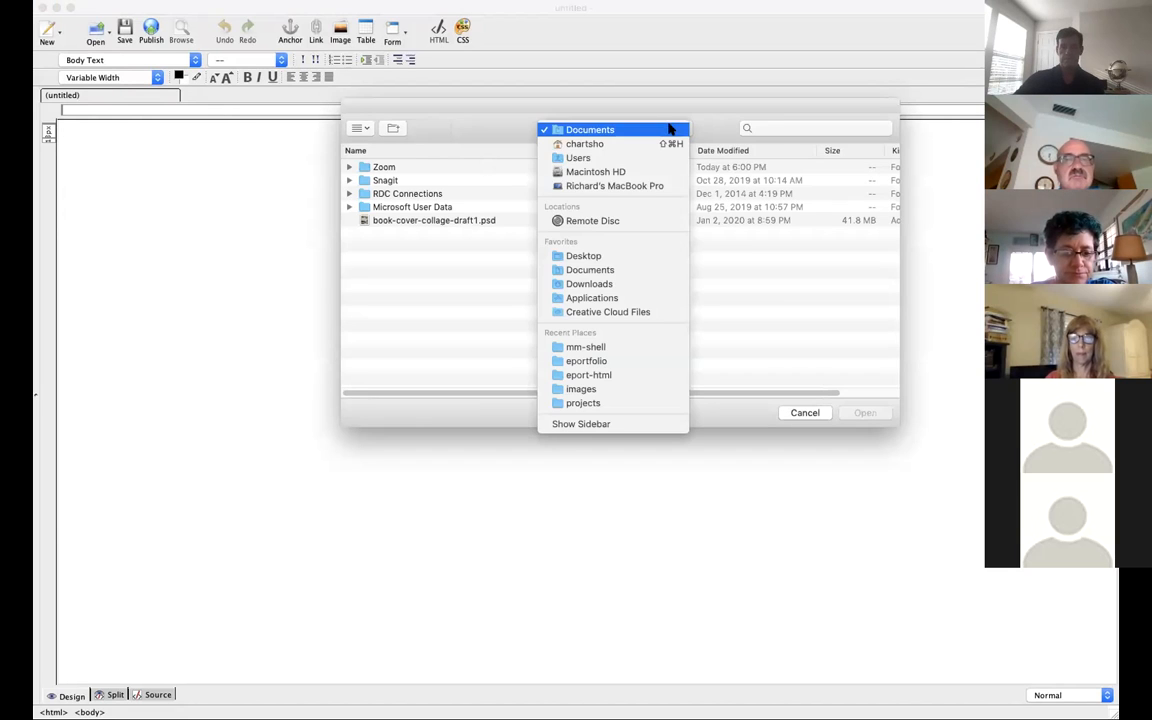
left_click(593, 348)
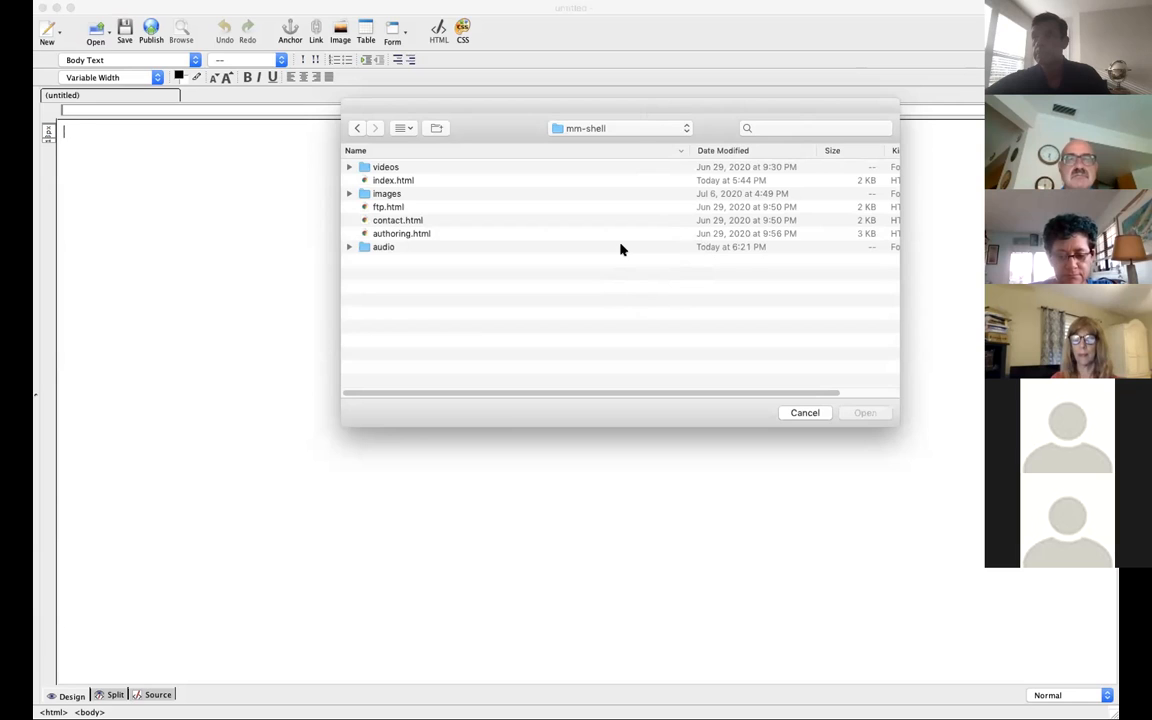
left_click(550, 248)
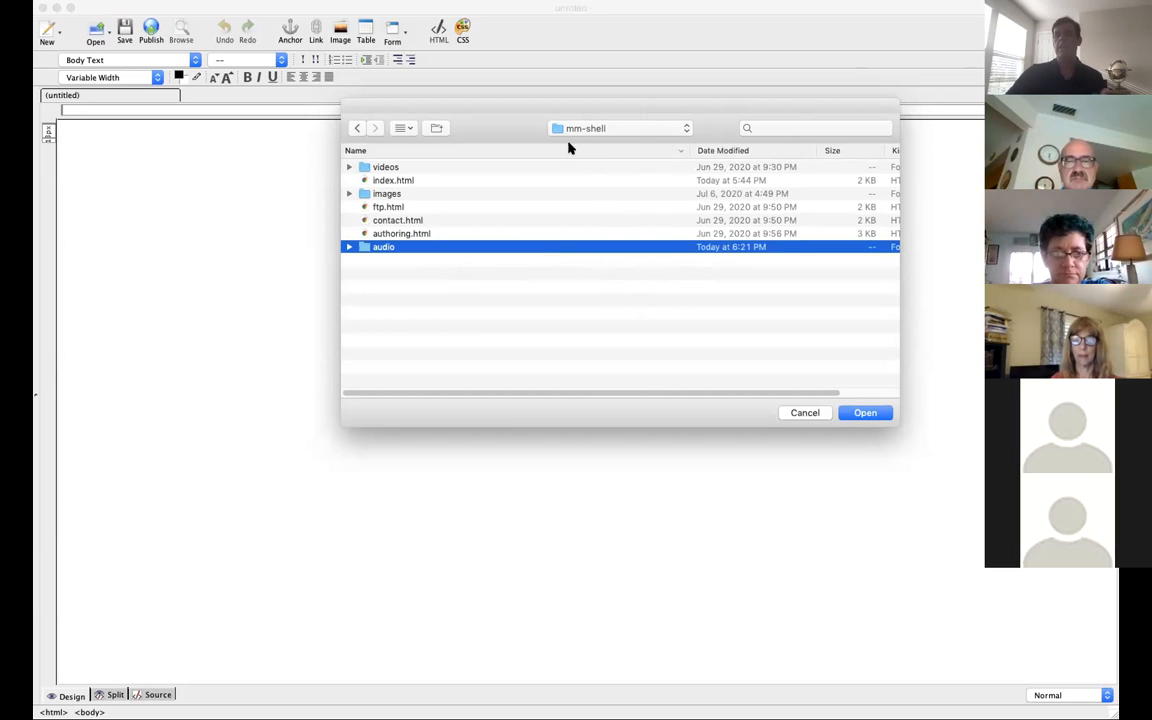
left_click(504, 357)
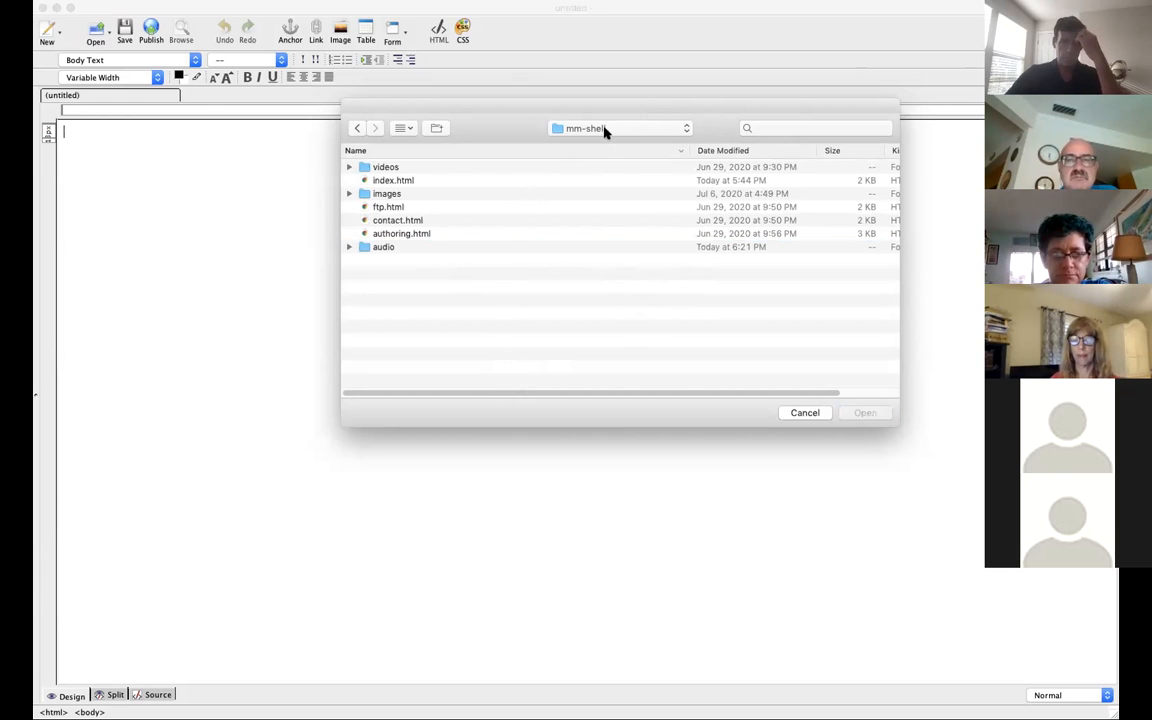
left_click(392, 181)
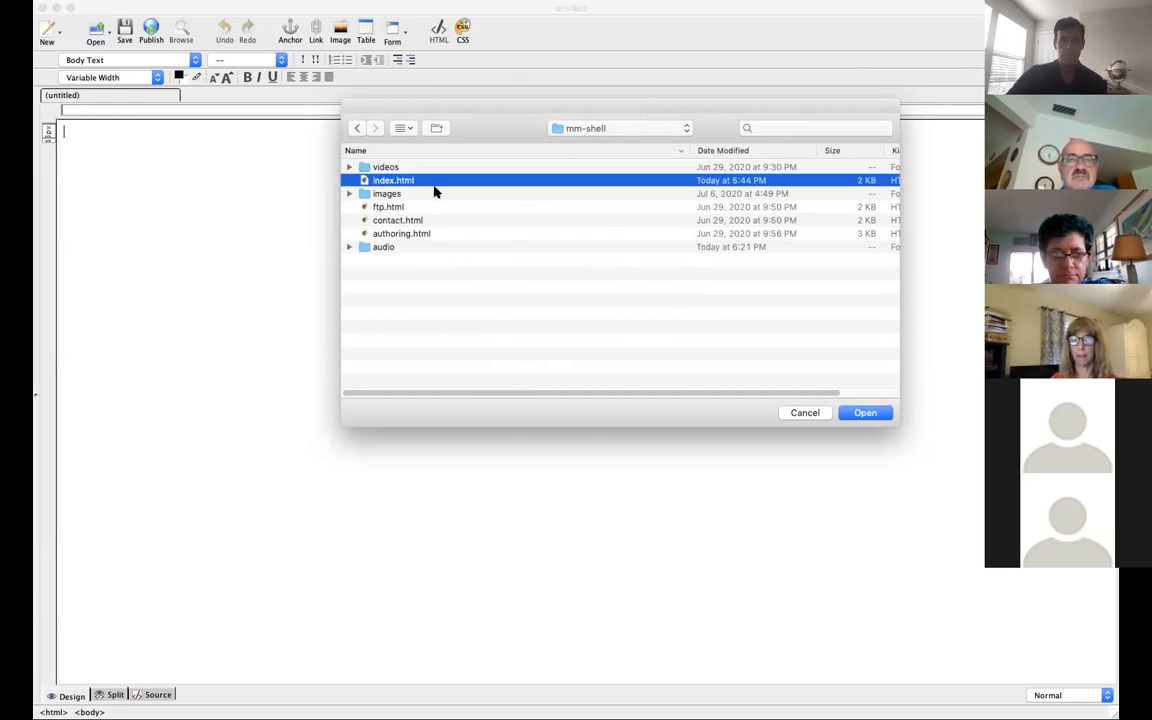
left_click(880, 415)
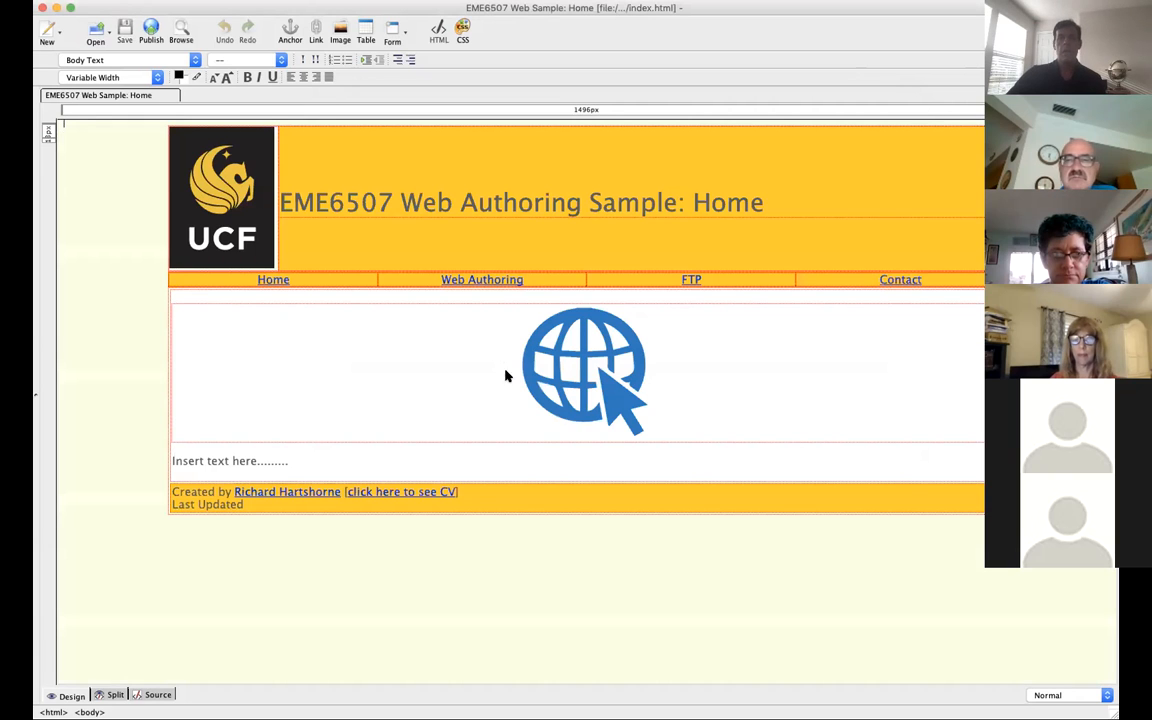
Step: Show the source code alongside the page design for the cell containing the placeholder text below the globe image
left_click(477, 400)
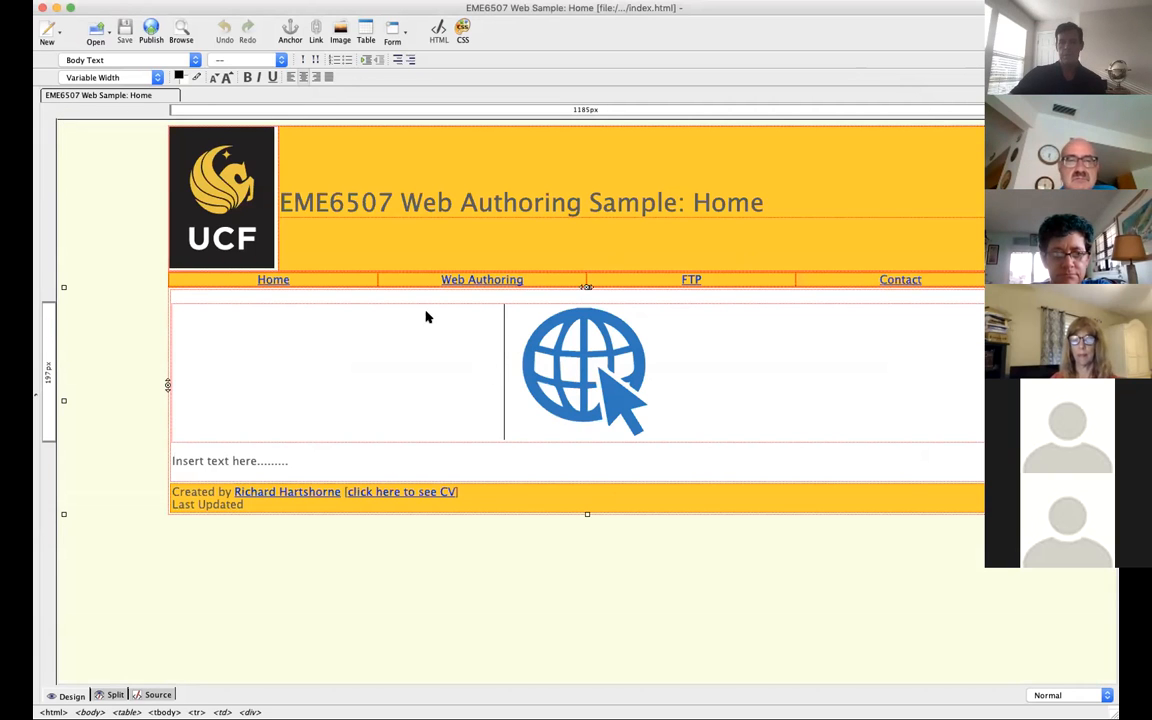
left_click(510, 466)
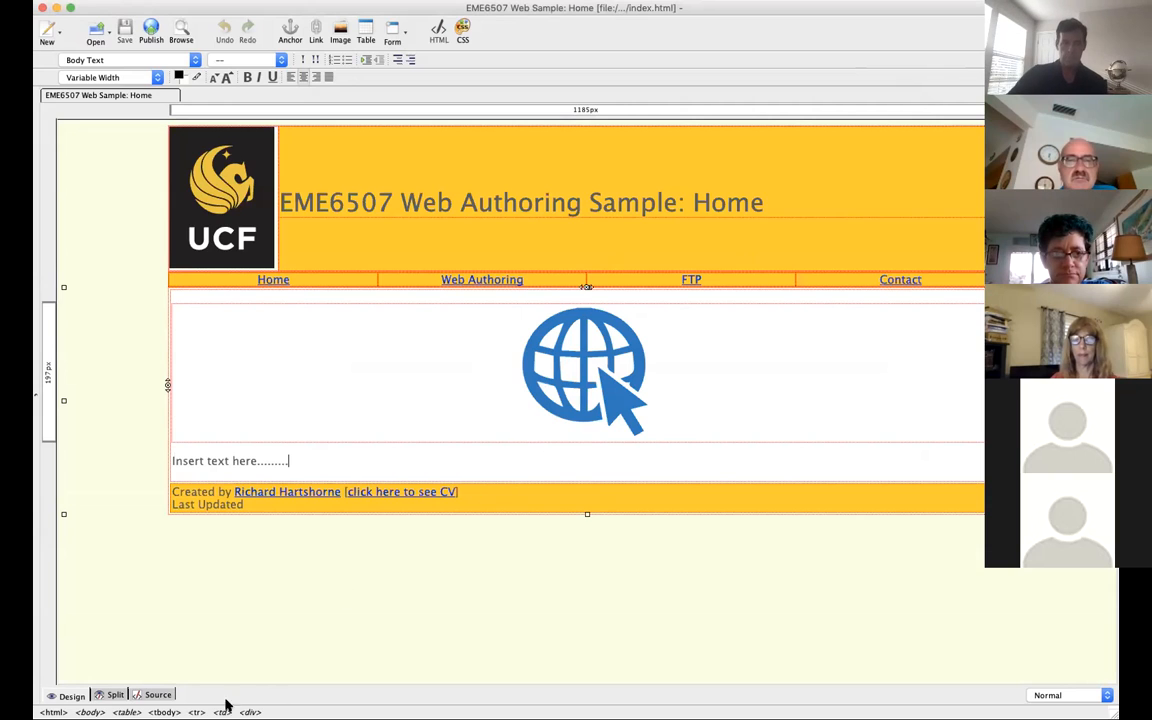
left_click(113, 694)
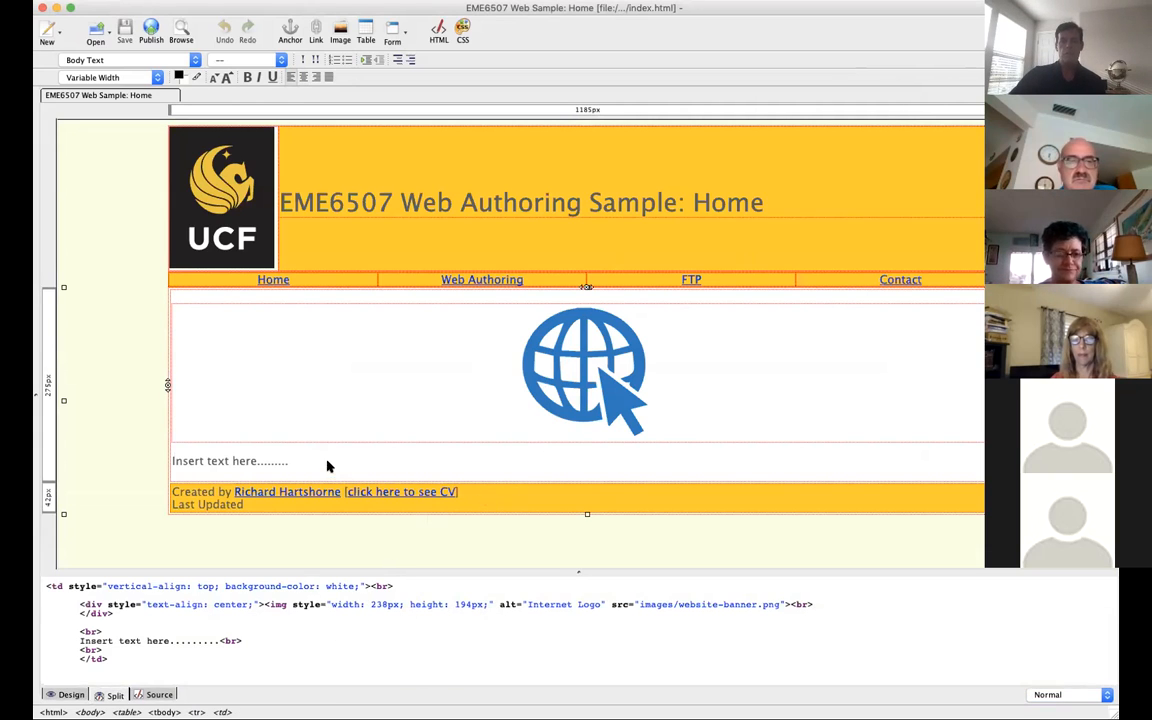
Step: Replace the placeholder "Insert text here........." below the globe image with "Introductory Audio"
left_click_drag(290, 461, 170, 461)
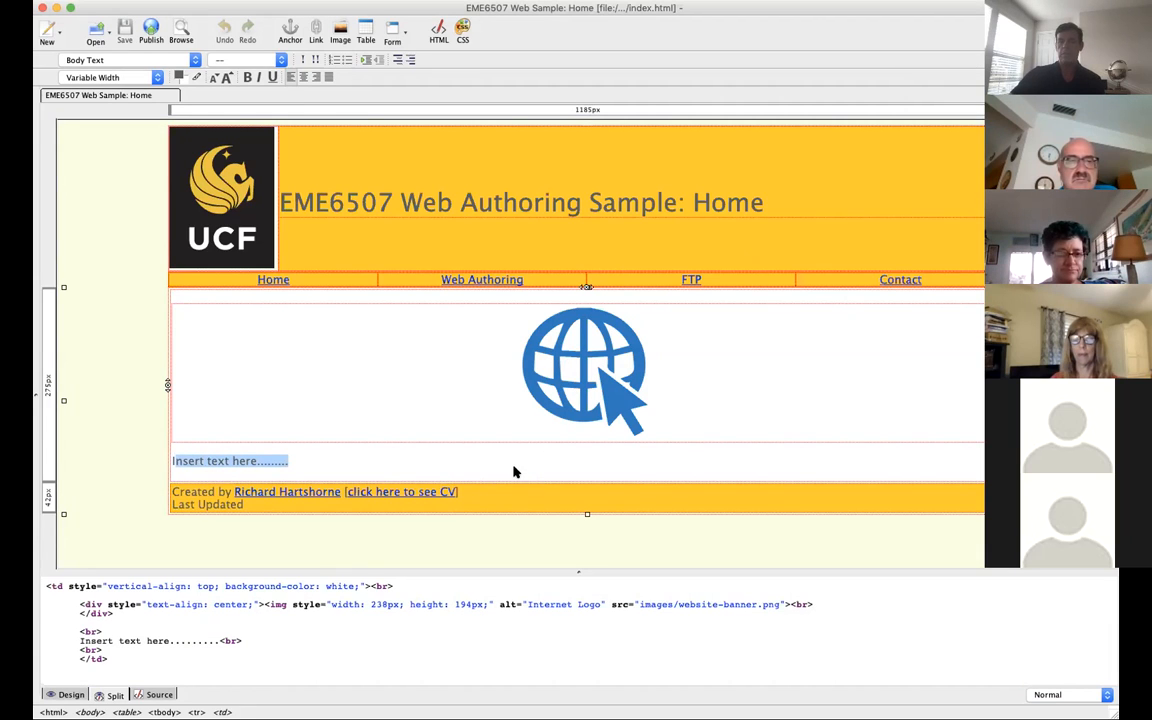
key("BackSpace")
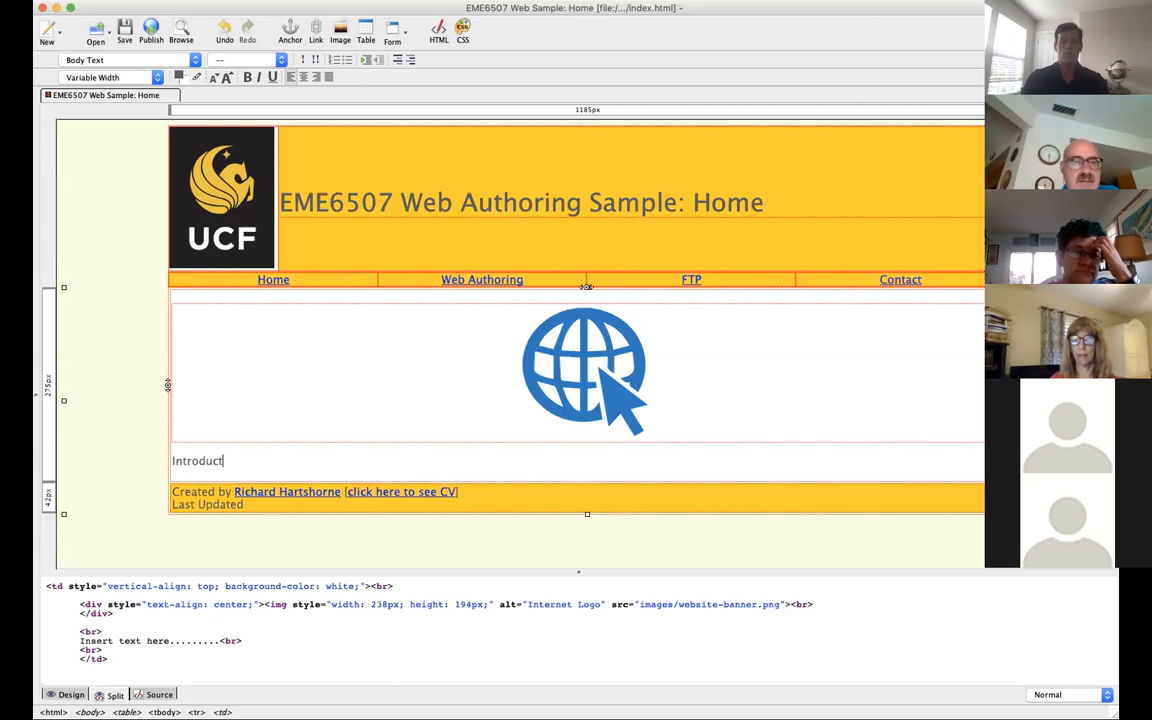
type("ory AUdu")
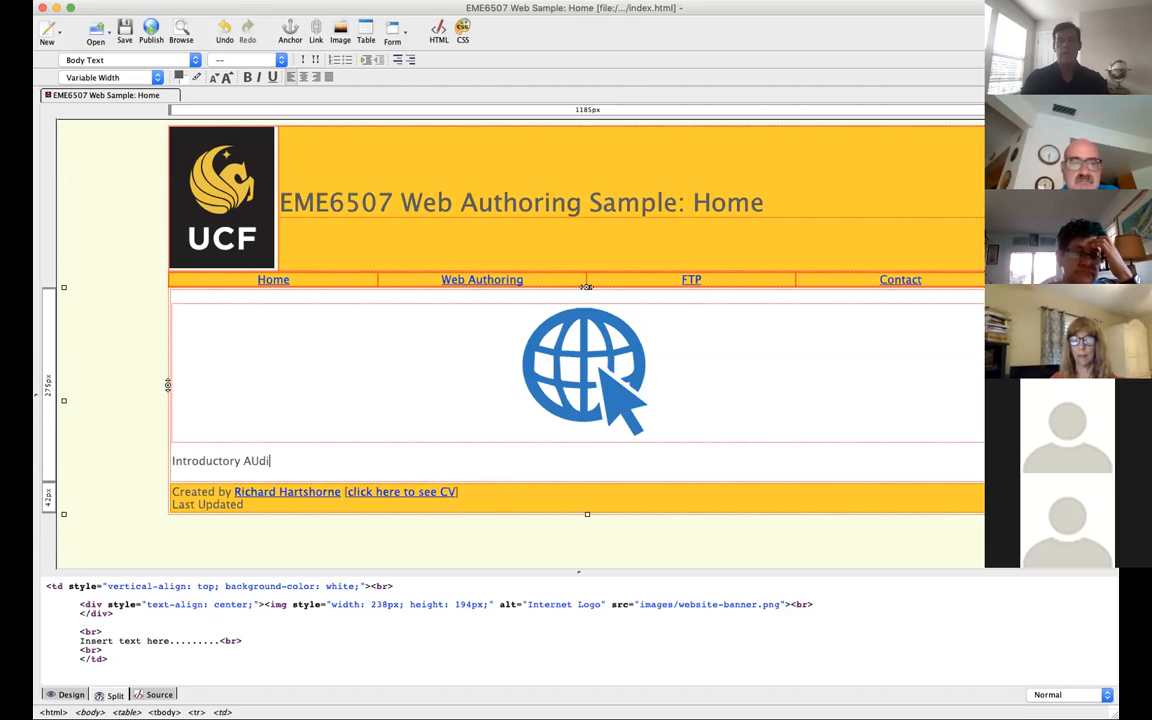
key("BackSpace")
key("BackSpace")
key("BackSpace")
type("du")
key("BackSpace")
key("BackSpace")
type("udio")
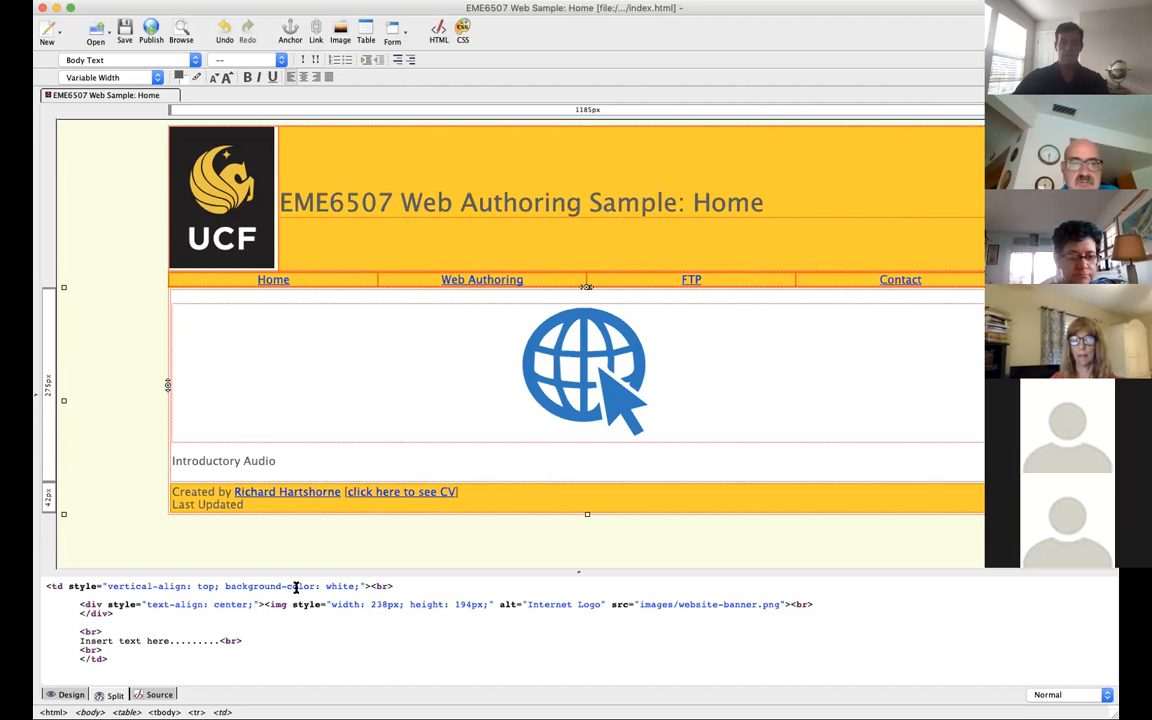
Step: Link the "Introductory Audio" text to the webinar MP3 in the audio folder of mm-shell
left_click_drag(285, 460, 170, 461)
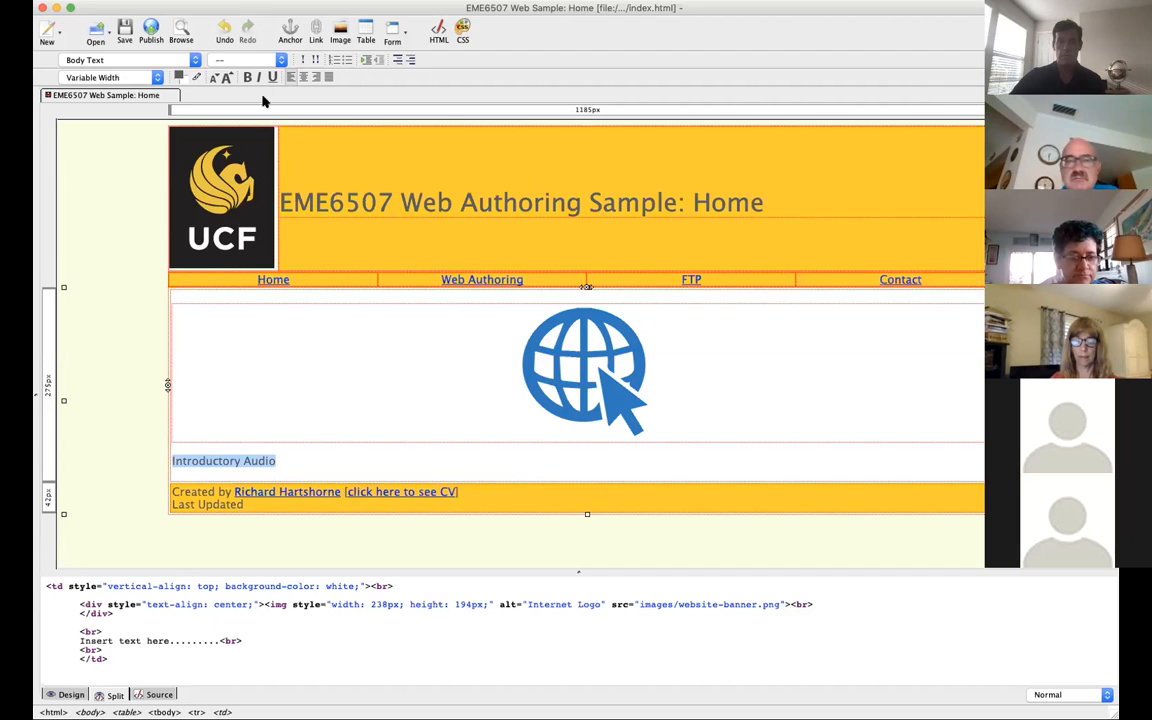
left_click(317, 34)
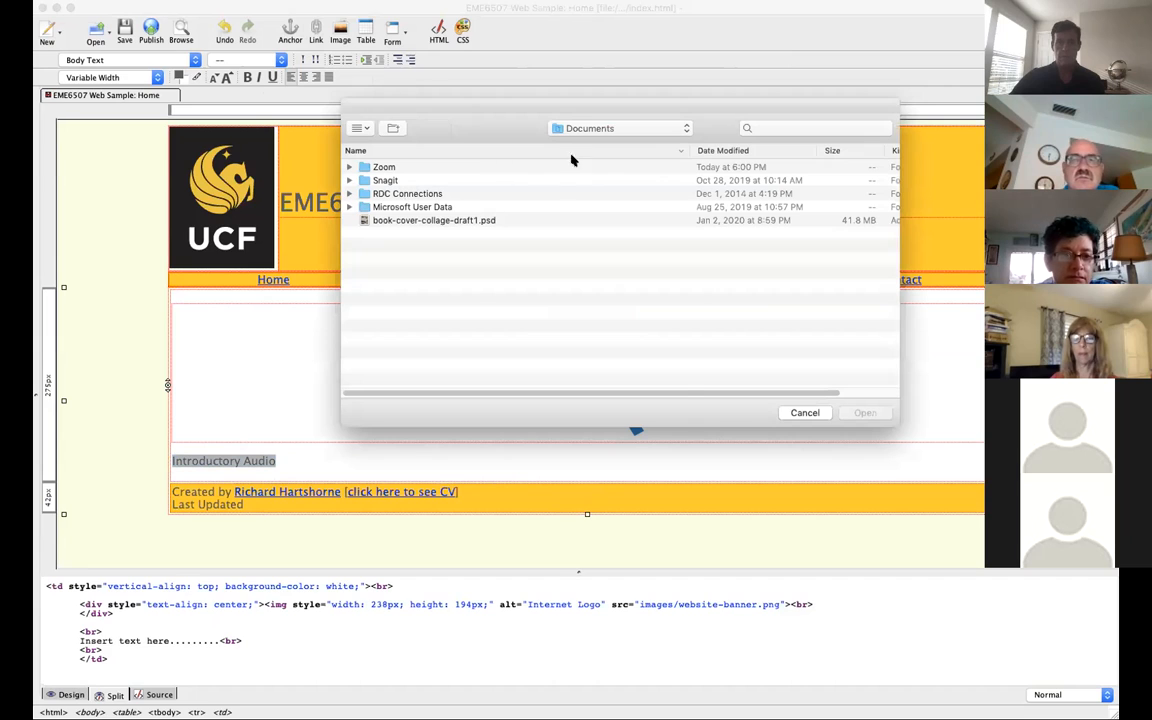
left_click(550, 127)
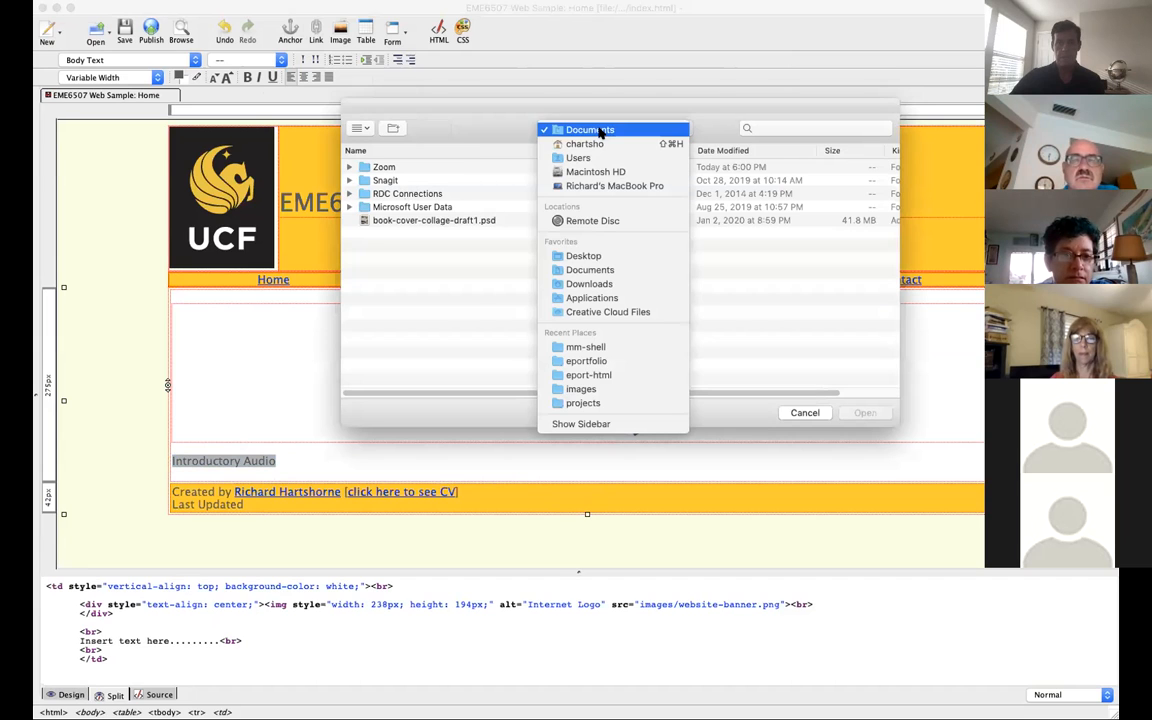
left_click(586, 346)
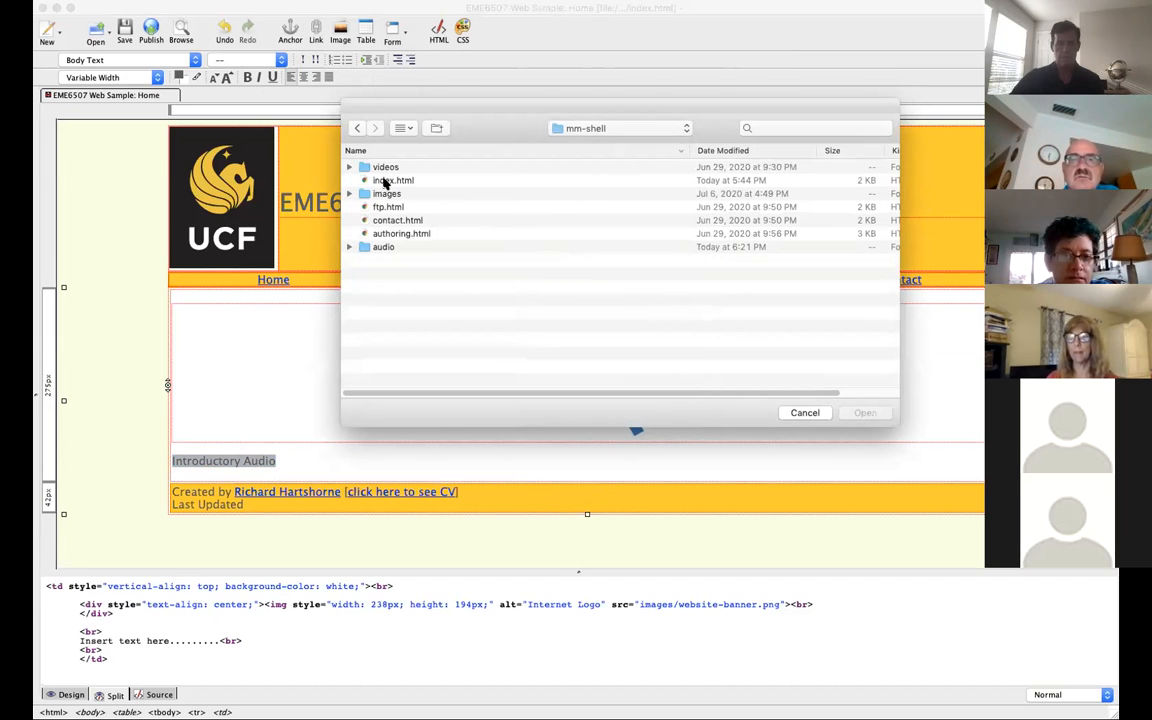
left_click(368, 247)
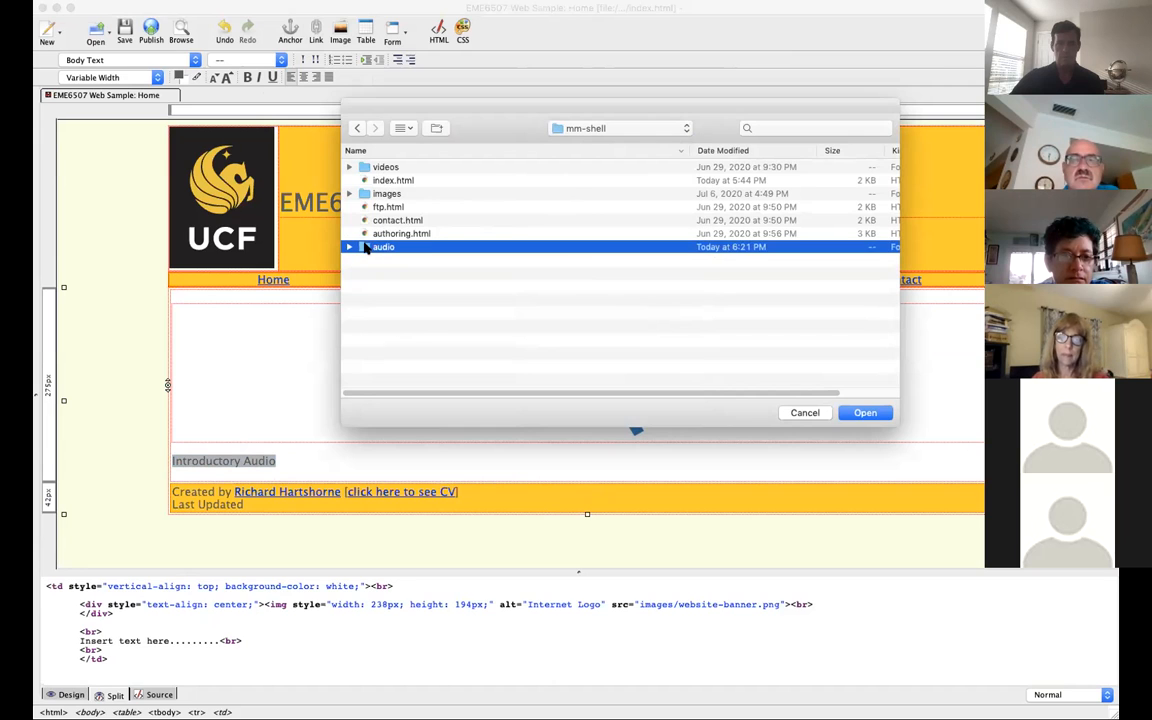
double_click(368, 247)
left_click(410, 168)
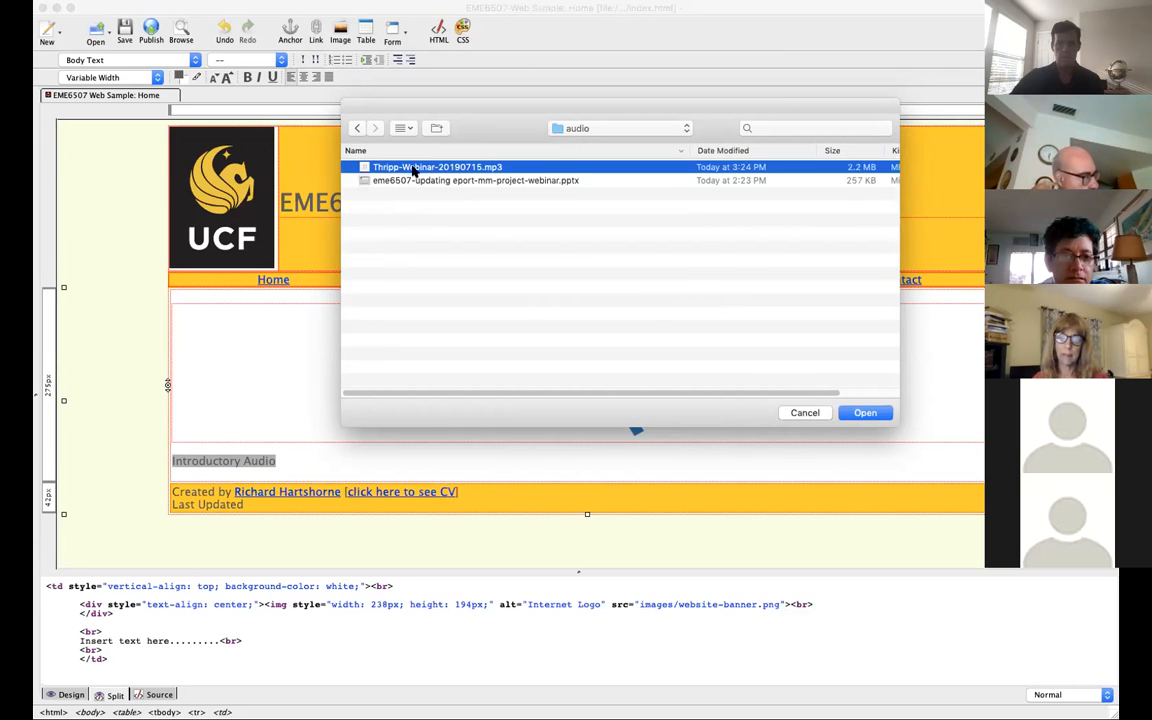
left_click(864, 412)
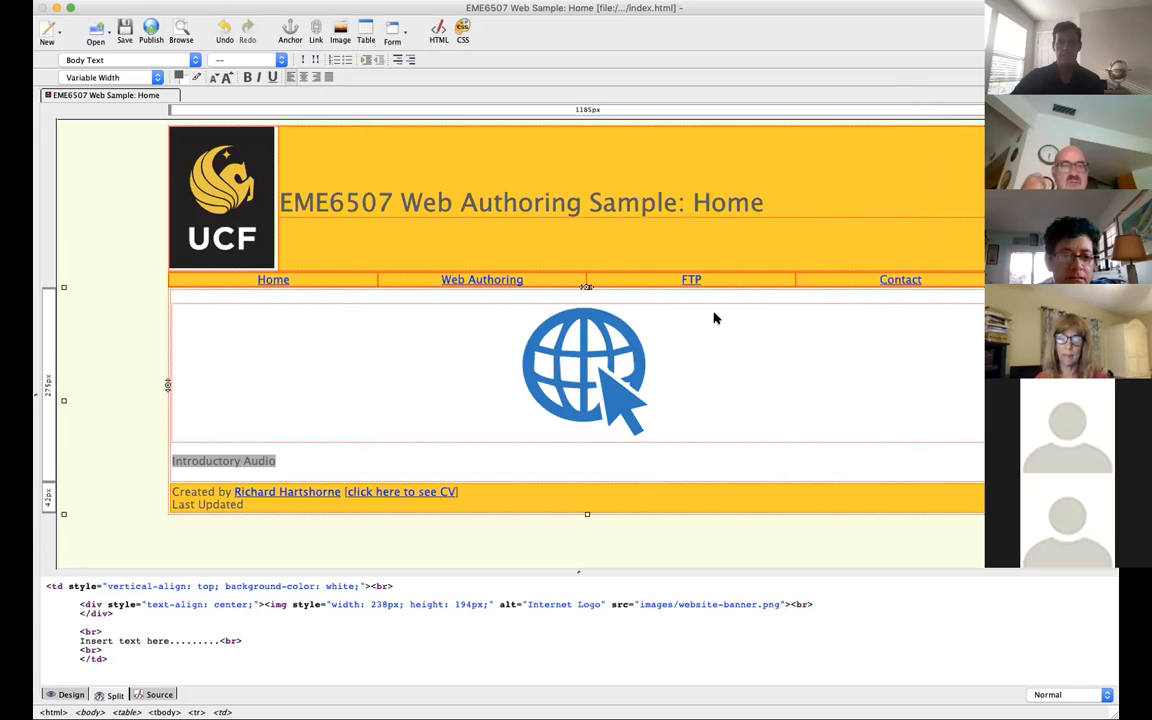
Step: Add two blank lines after the "Introductory Audio" link and place the text cursor on the empty line below it
left_click(343, 464)
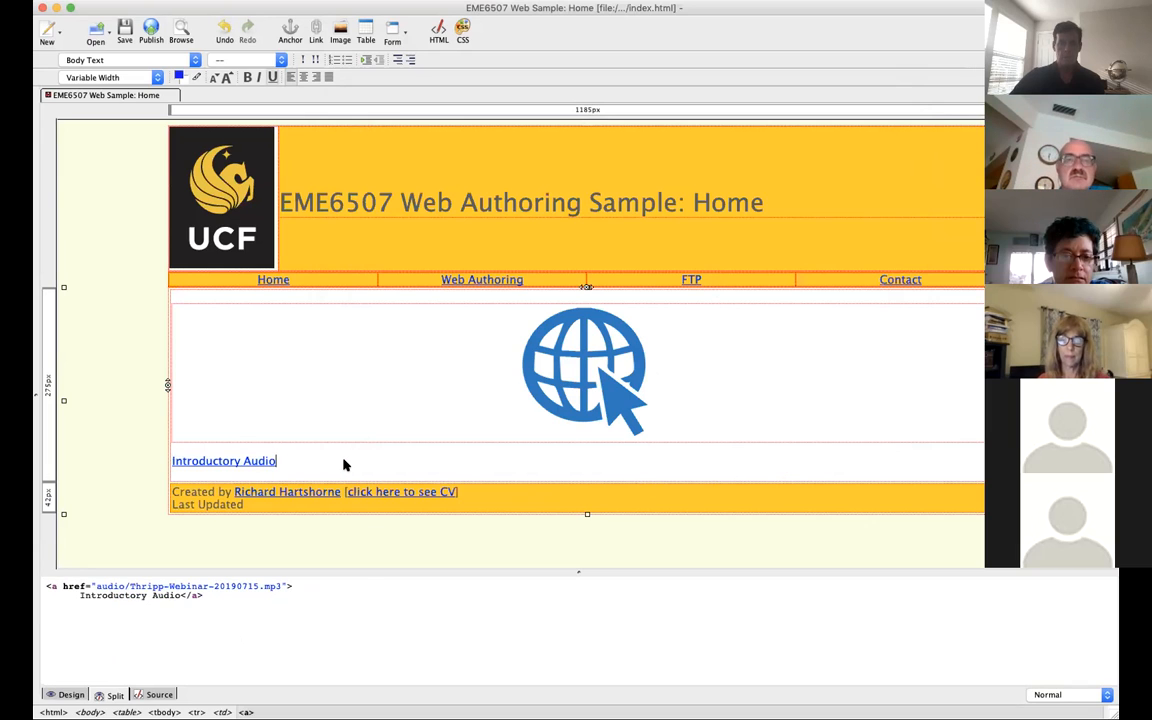
left_click(345, 464)
key("Return")
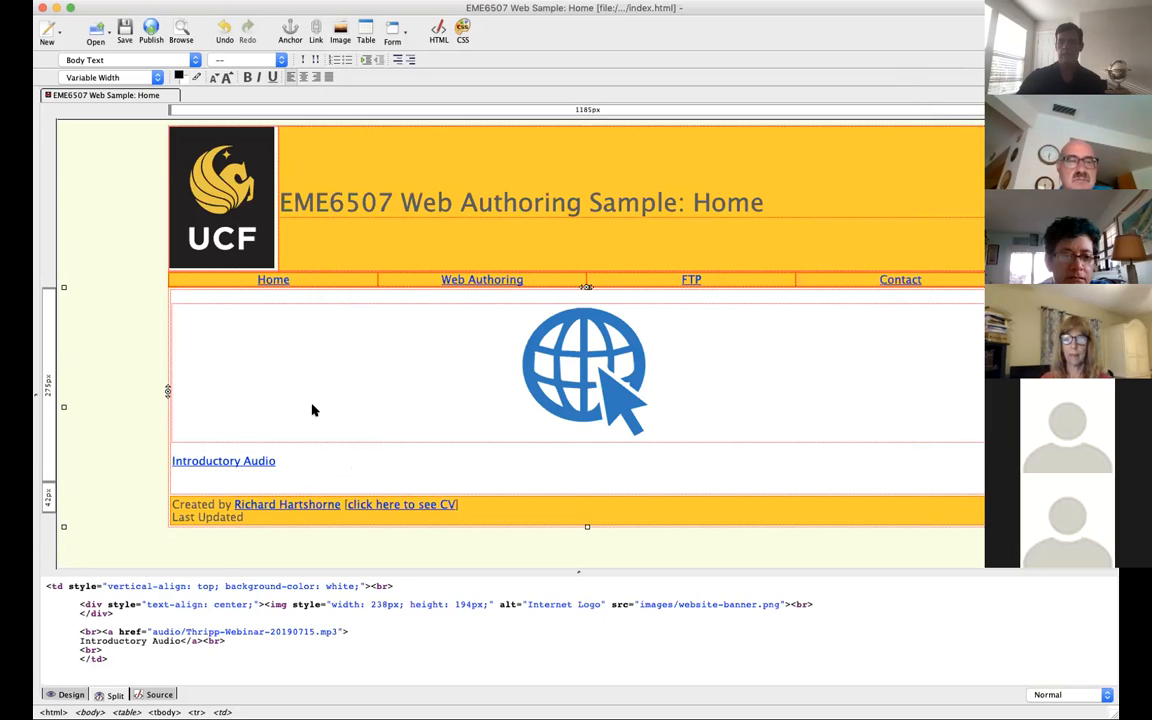
key("Return")
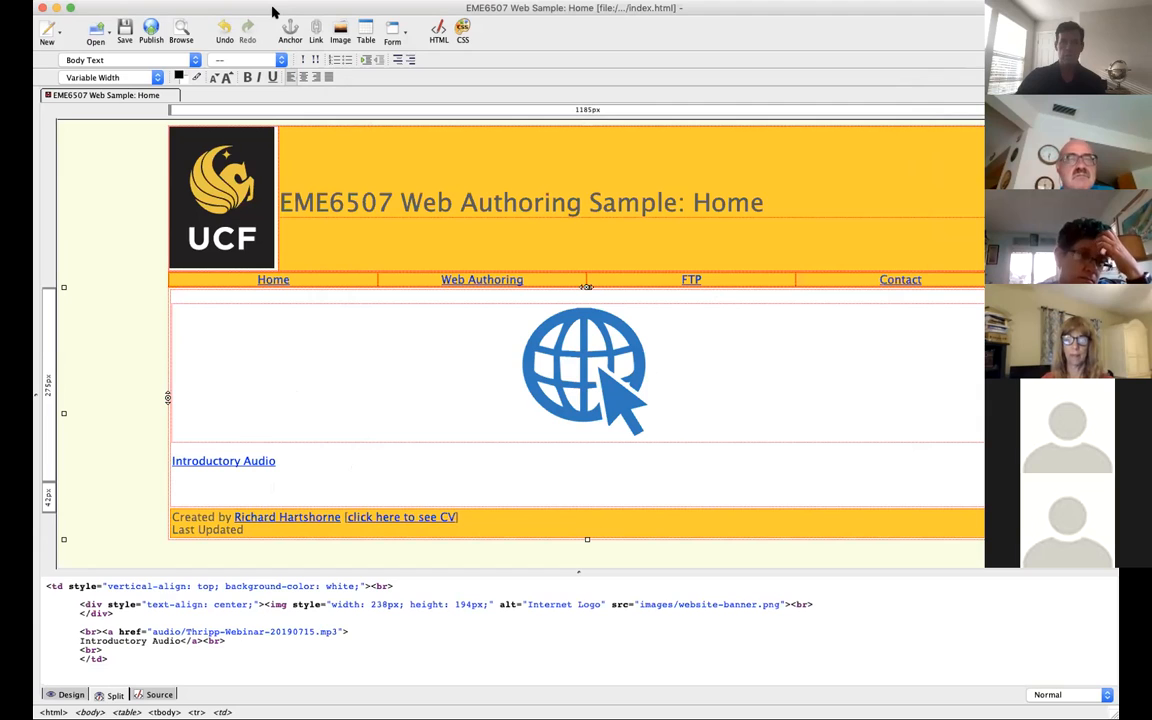
left_click(196, 488)
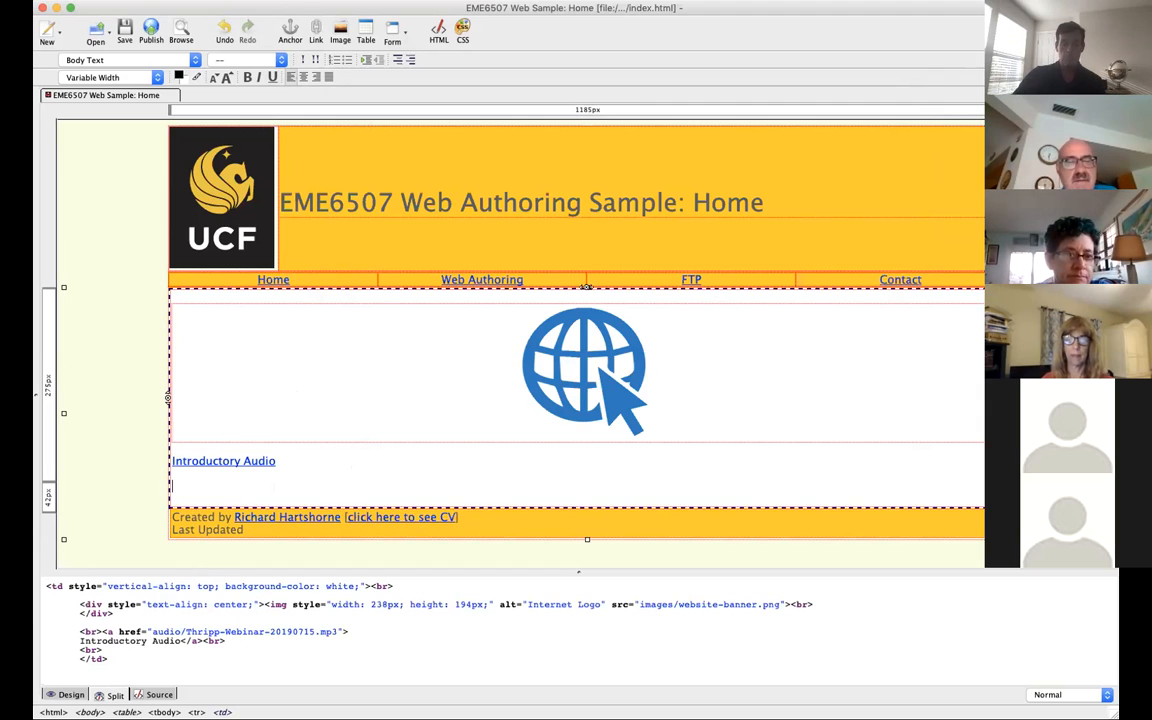
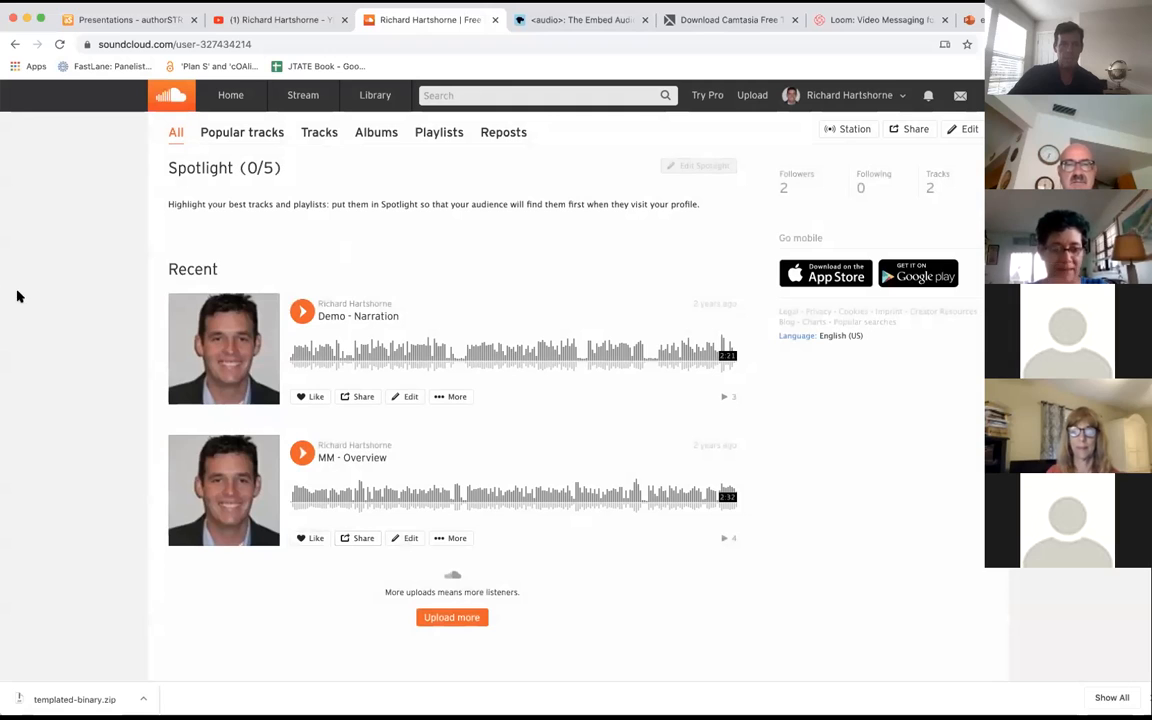
left_click(126, 48)
left_click_drag(158, 48, 98, 46)
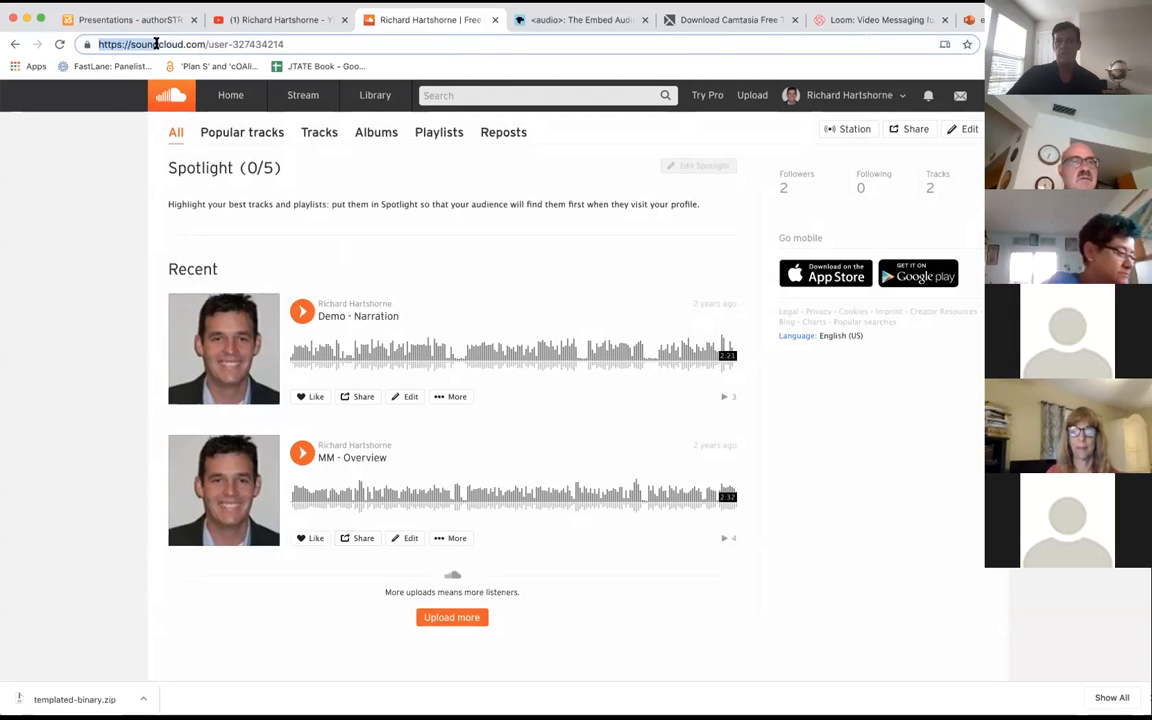
double_click(156, 45)
left_click(182, 44)
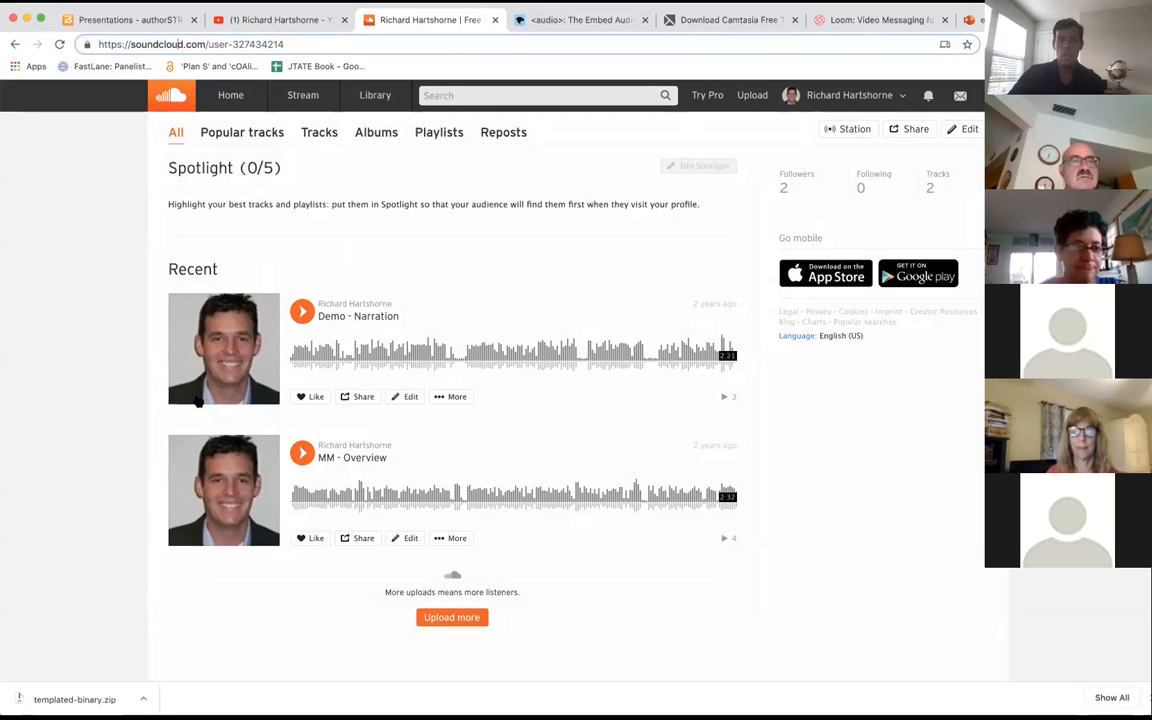
left_click(45, 425)
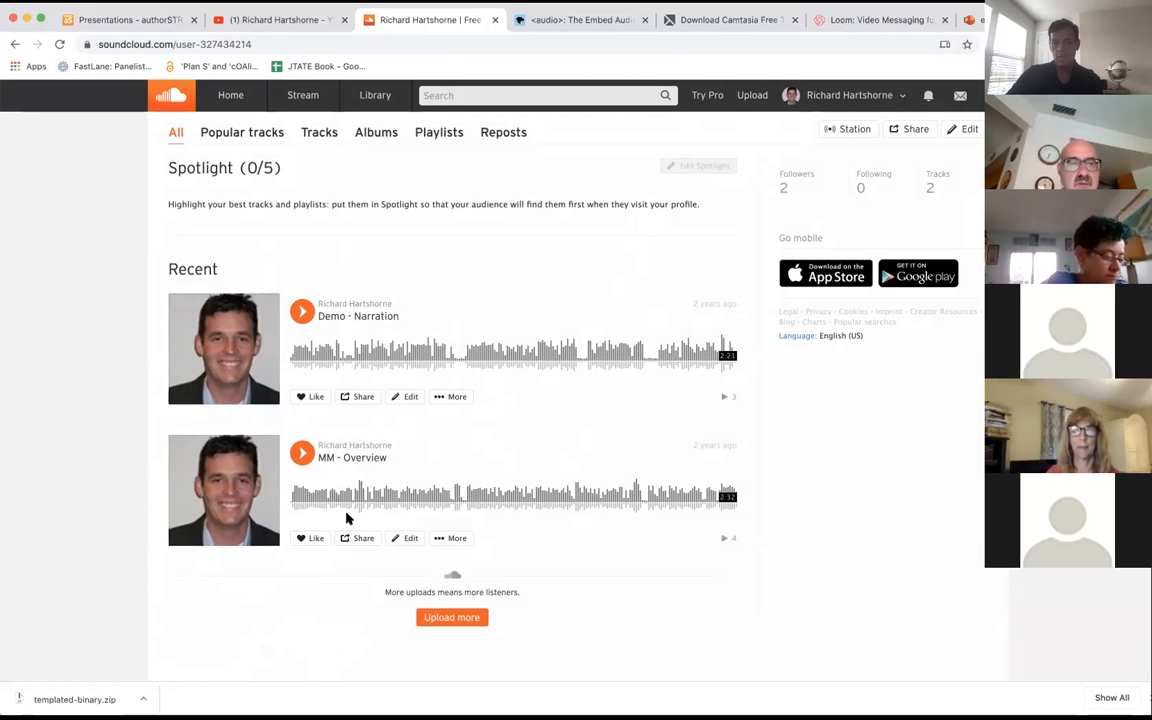
Step: Copy the embed code of the "MM - Overview" track from SoundCloud's sharing options
left_click(358, 538)
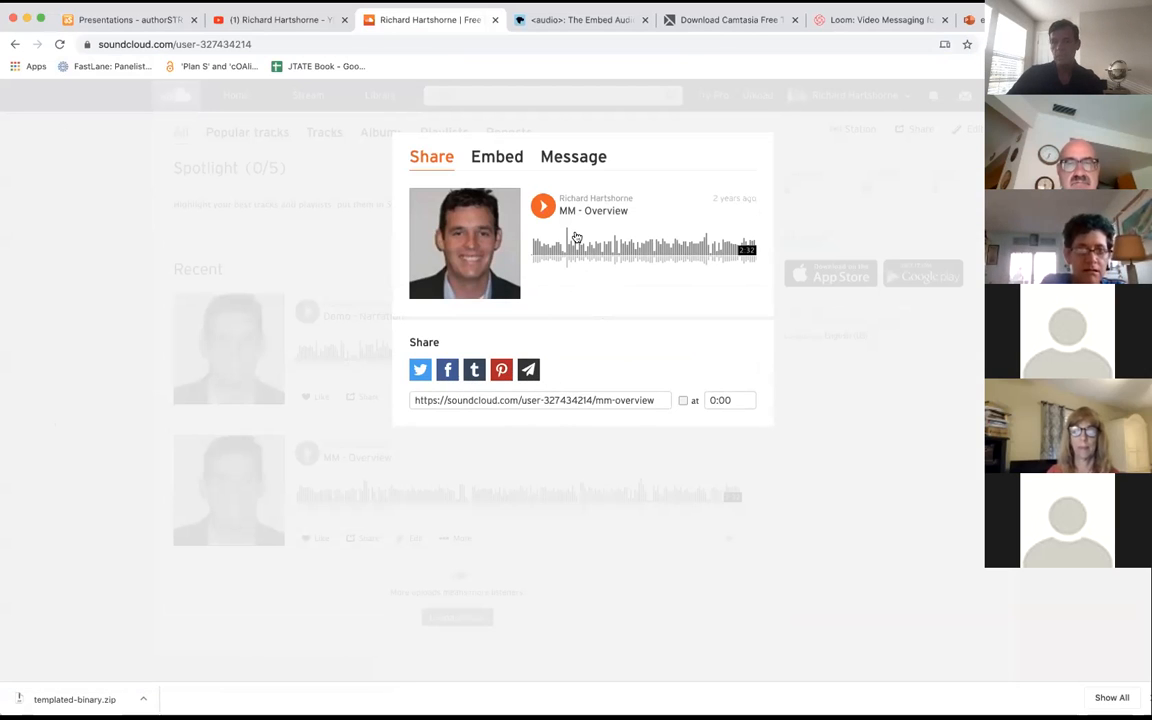
left_click(503, 166)
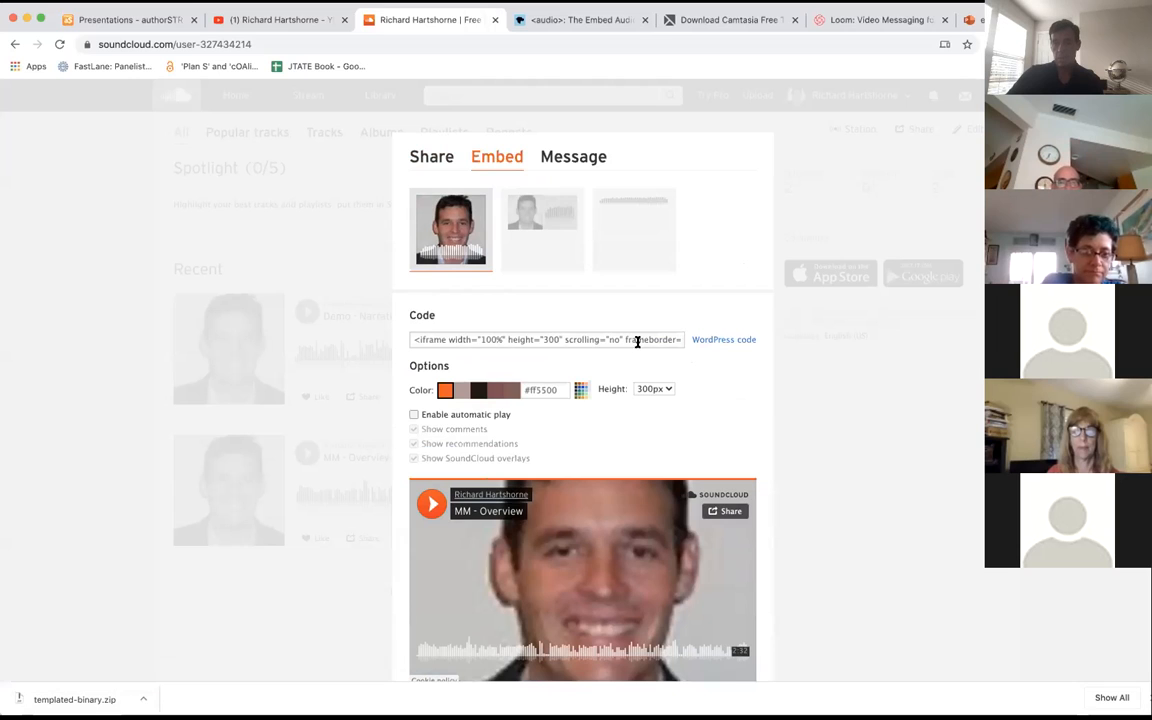
left_click(547, 340)
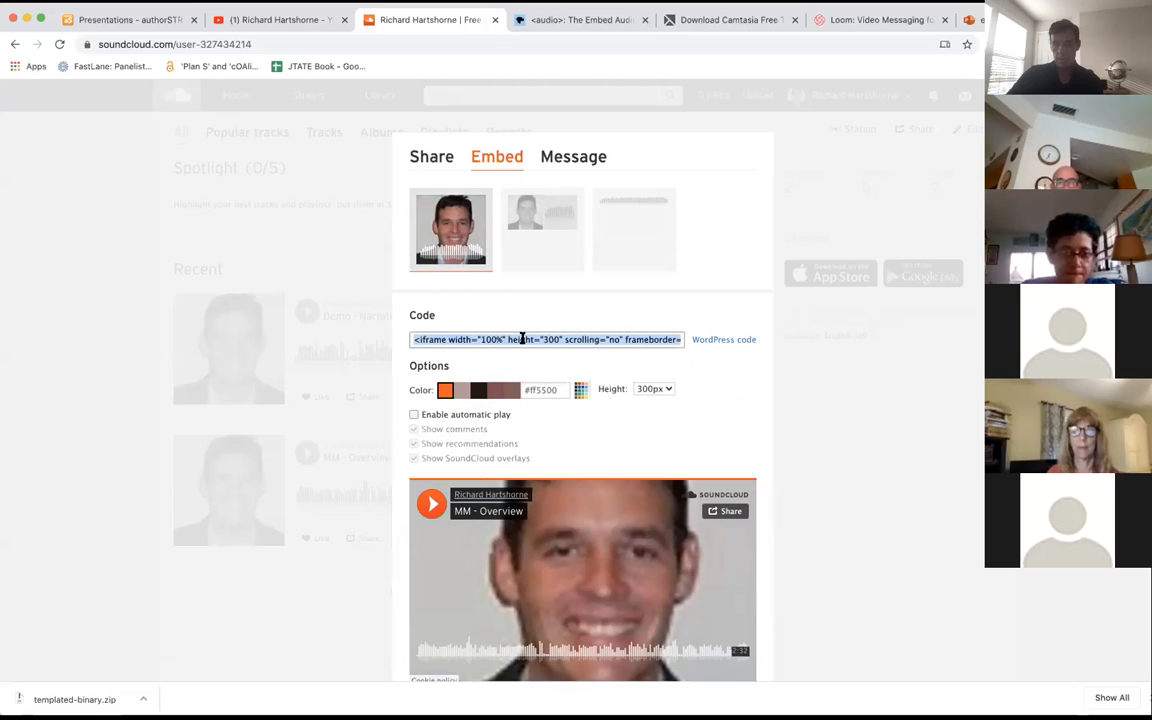
right_click(520, 341)
left_click(548, 367)
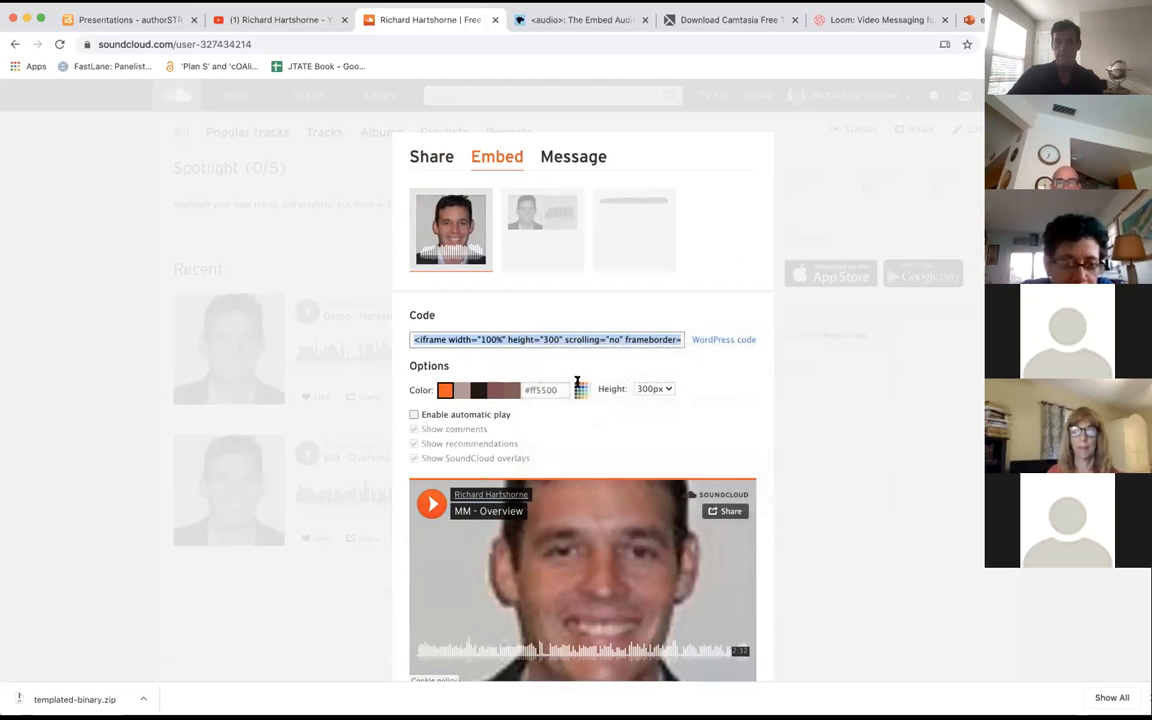
scroll(600, 380, "down", 2)
scroll(600, 368, "up", 2)
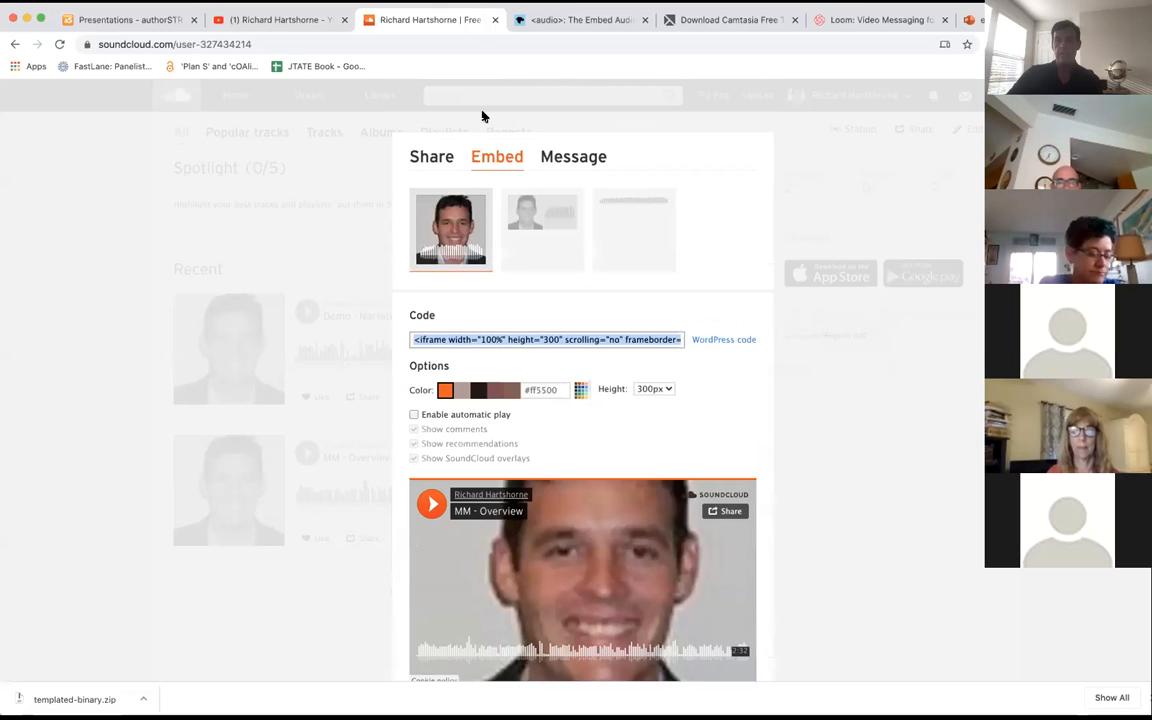
left_click(150, 22)
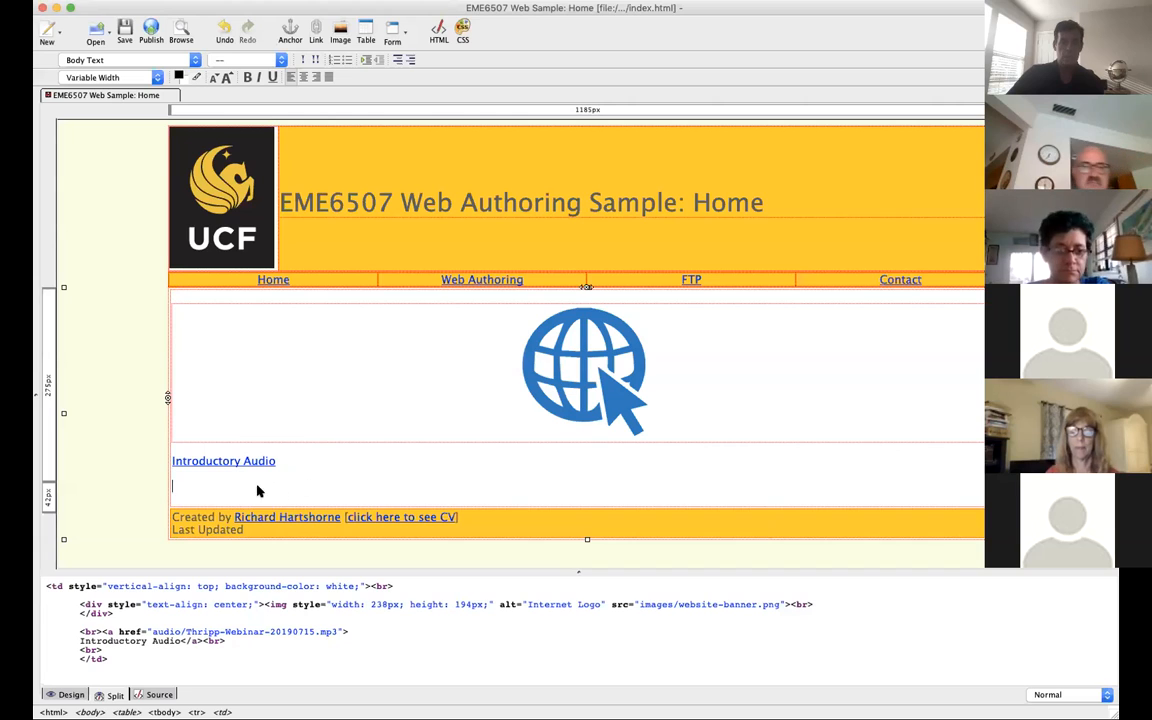
Step: Try pasting the SoundCloud embed code below the "Introductory Audio" link in KompoZer's page design, and delete the pasted text
left_click(224, 489)
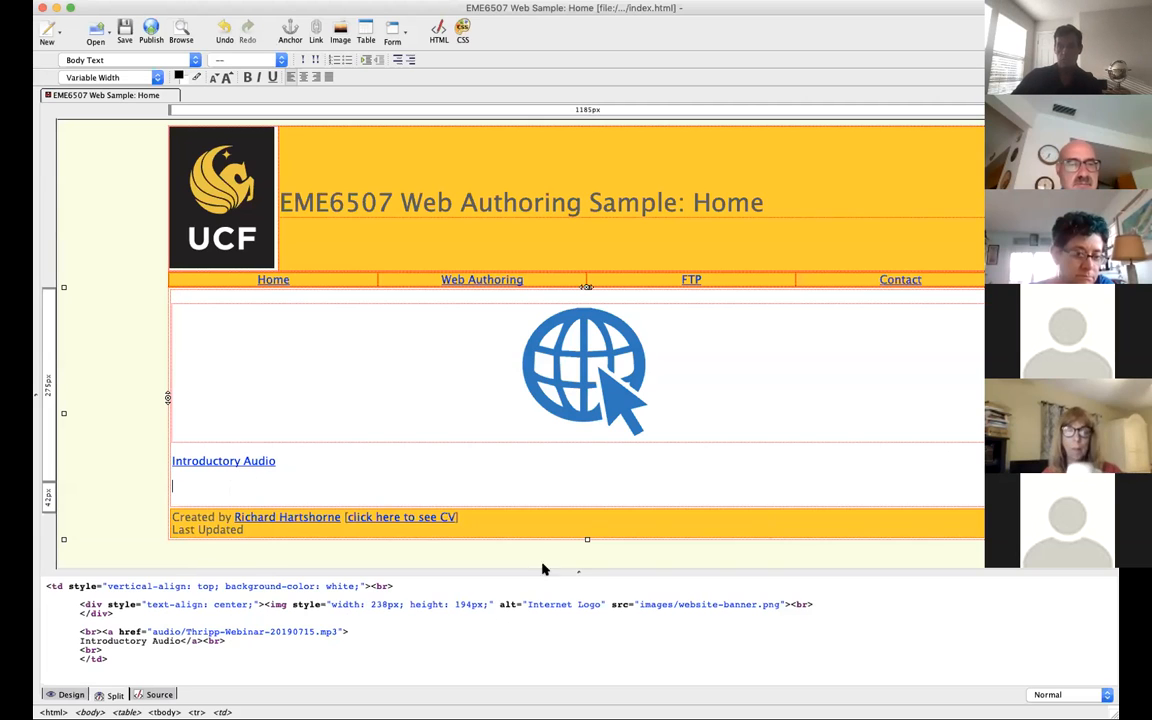
right_click(446, 493)
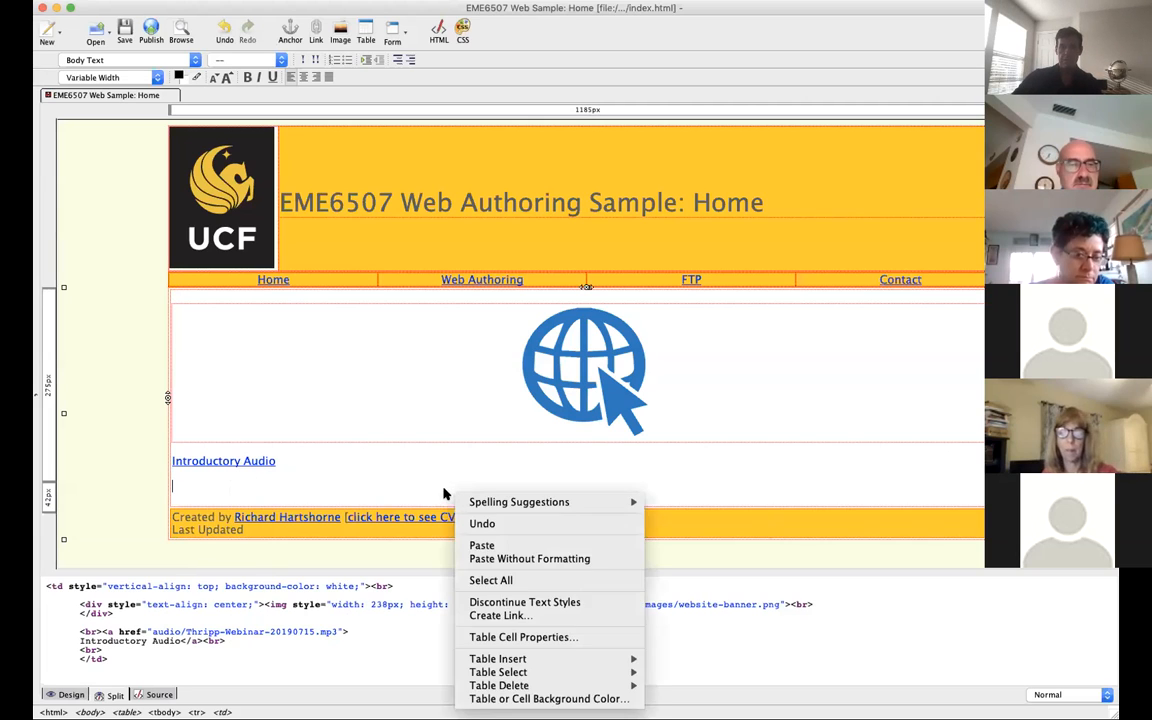
left_click(481, 545)
left_click_drag(614, 543, 57, 487)
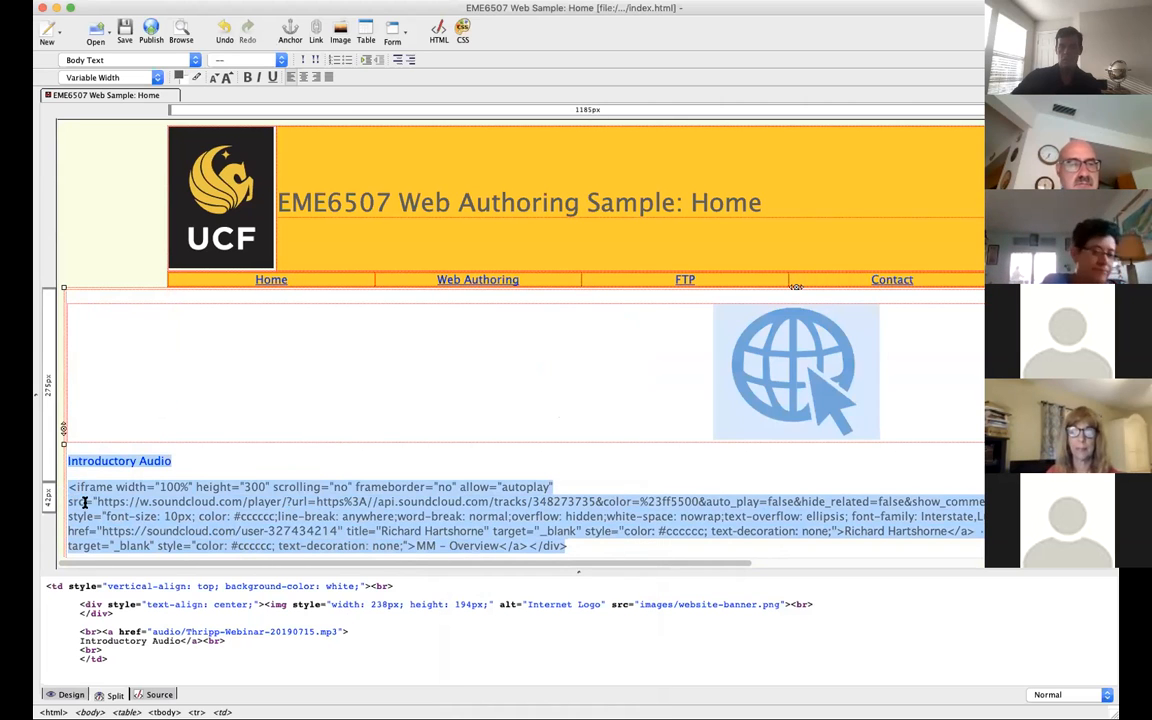
left_click(494, 501)
left_click_drag(581, 545, 68, 486)
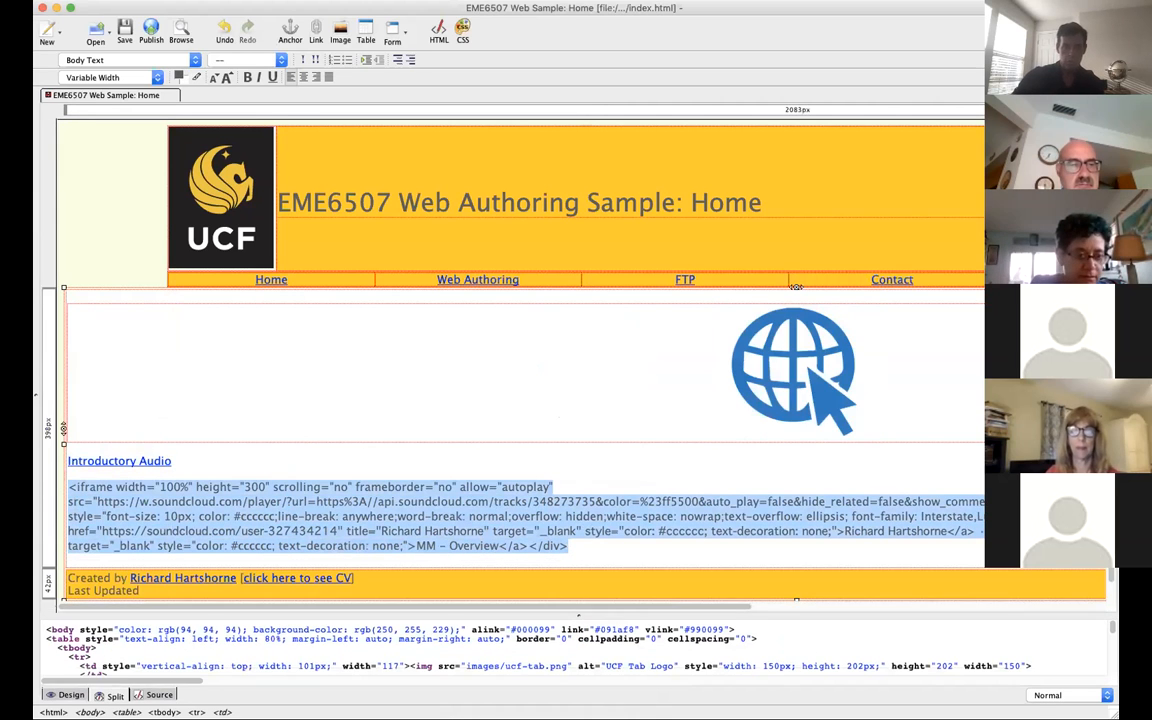
key("BackSpace")
Step: Insert the SoundCloud embed code after the "Introductory Audio" link in the source code, apply it to the design and dismiss the alert
mouse_move(173, 461)
left_mouse_down()
mouse_move(277, 455)
mouse_move(167, 463)
left_mouse_up()
left_click(276, 450)
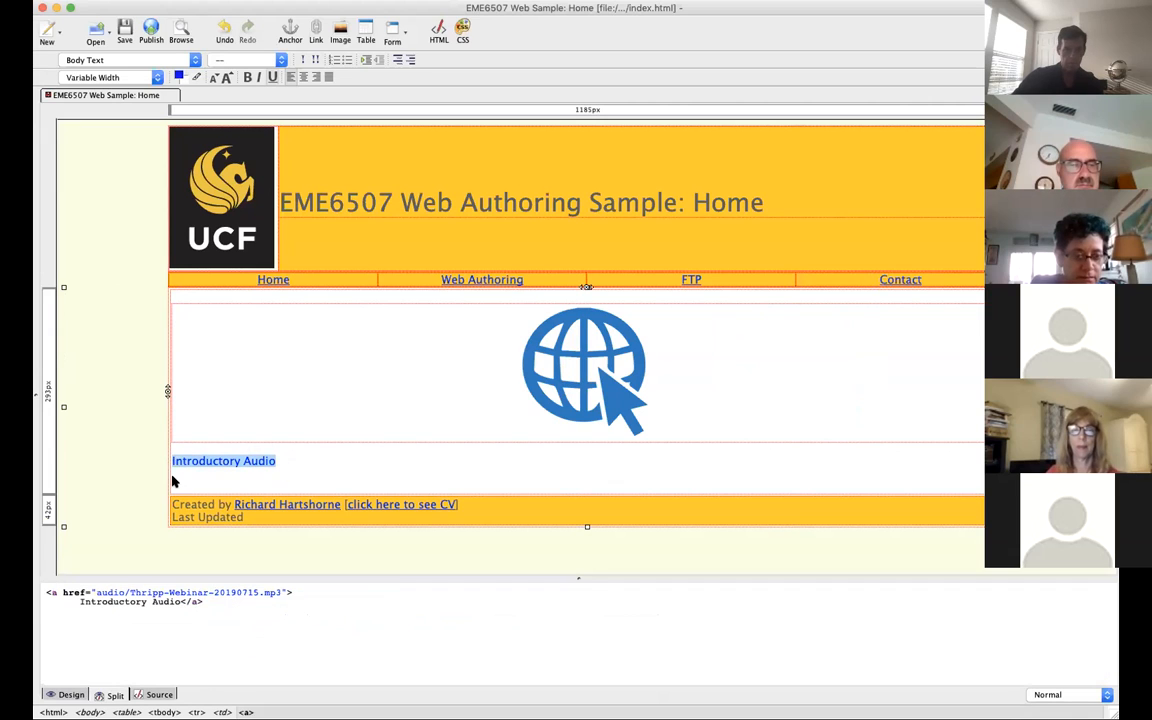
left_click(214, 606)
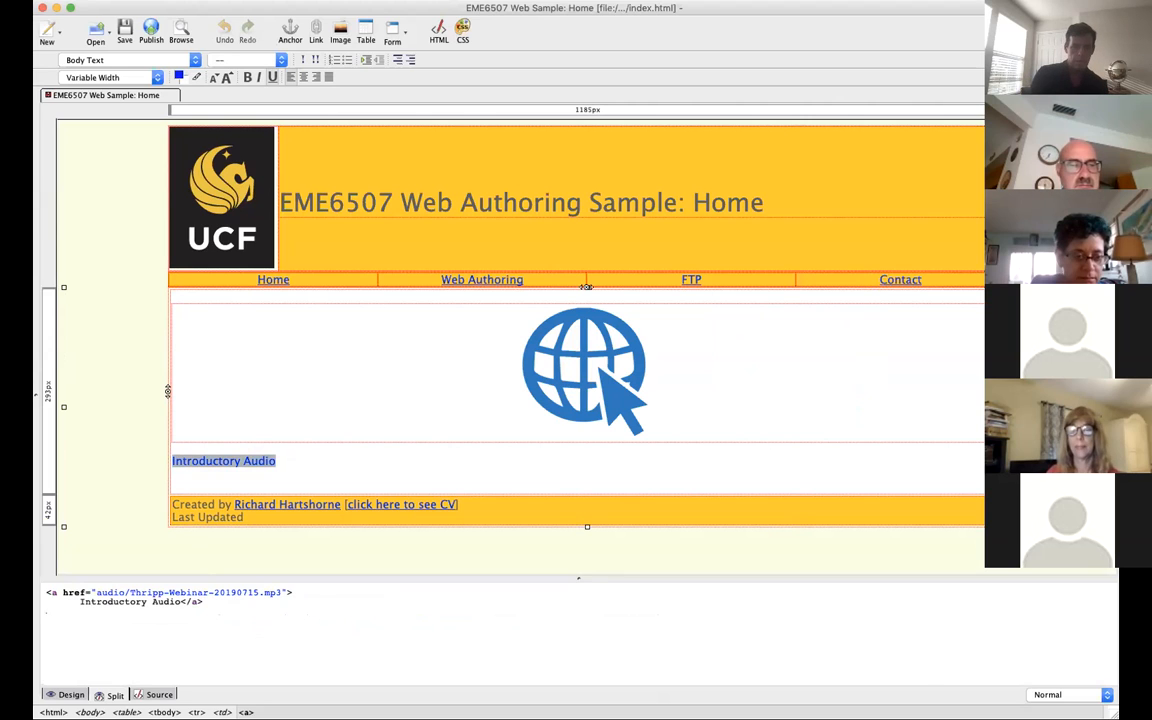
key("super+v")
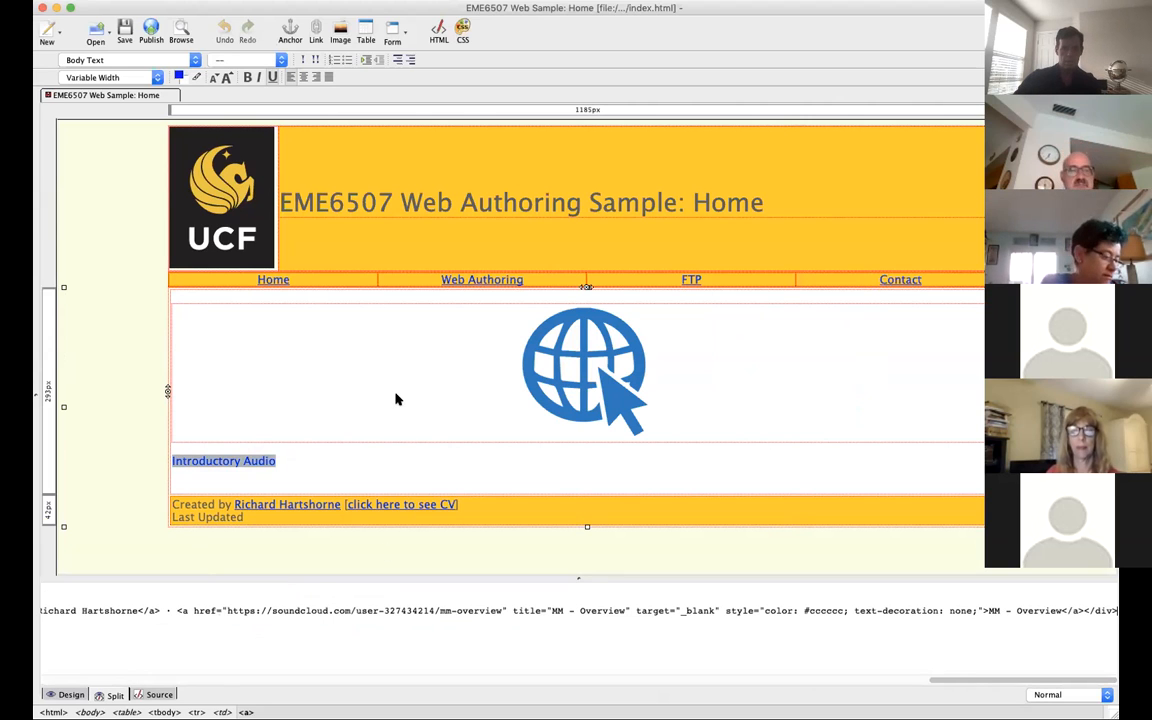
left_click(388, 450)
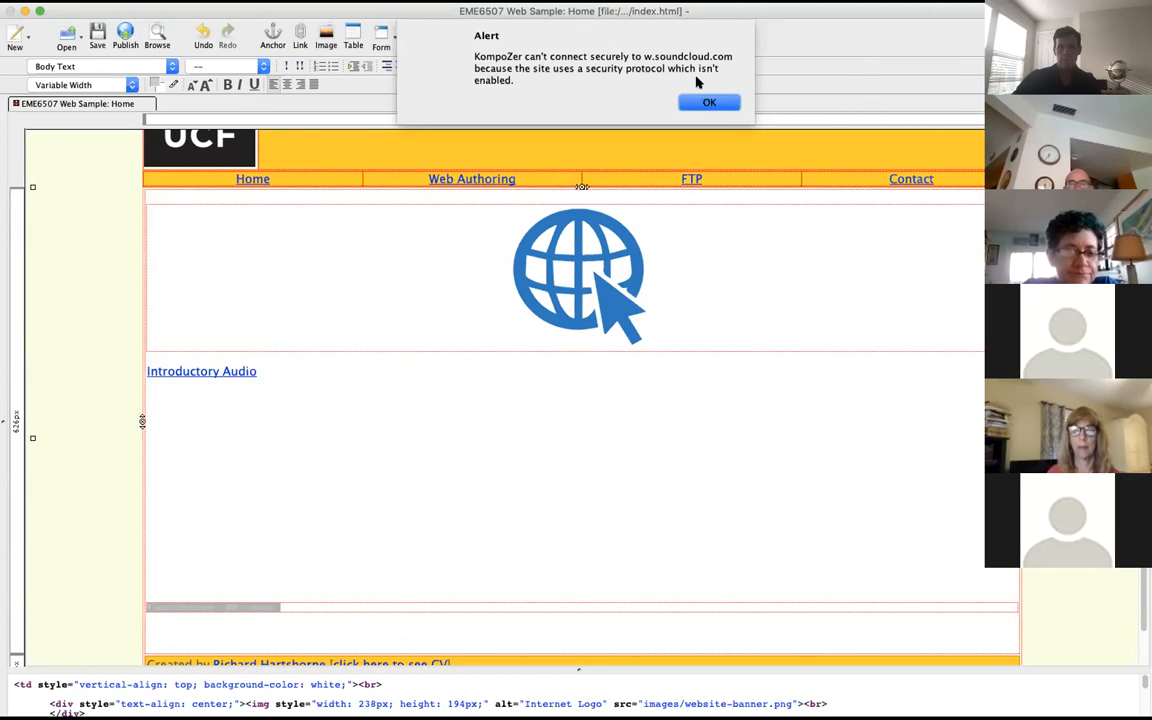
left_click(707, 104)
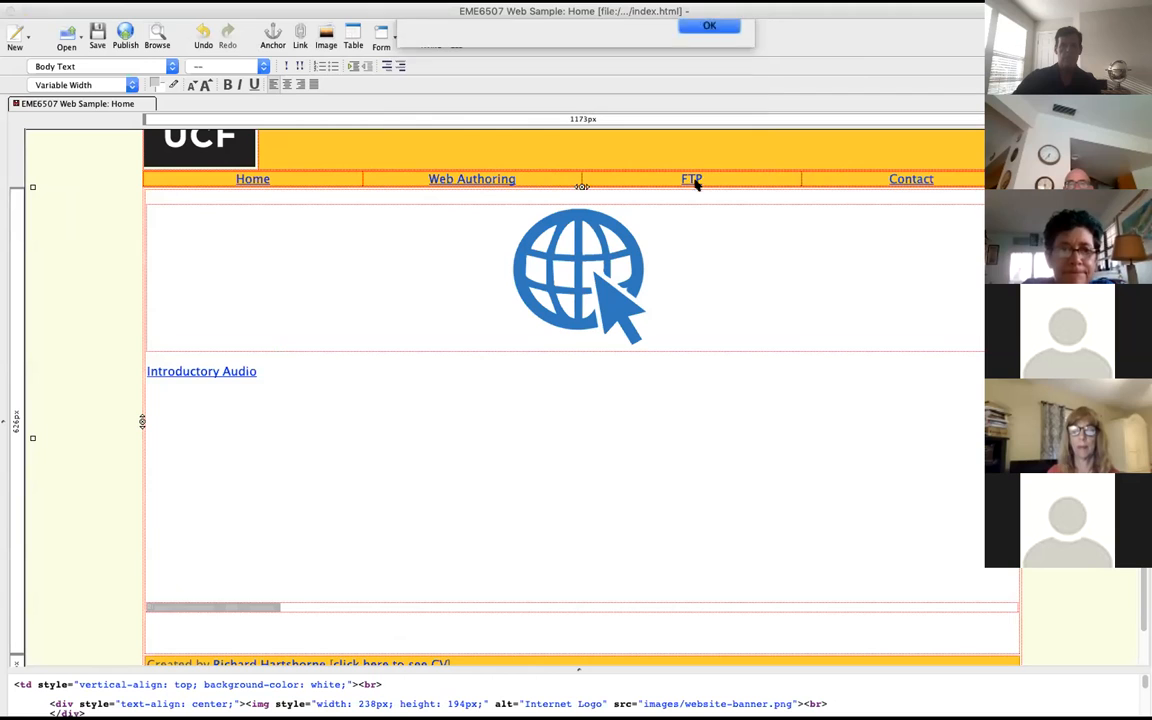
scroll(115, 583, "up", 2)
scroll(160, 595, "down", 4)
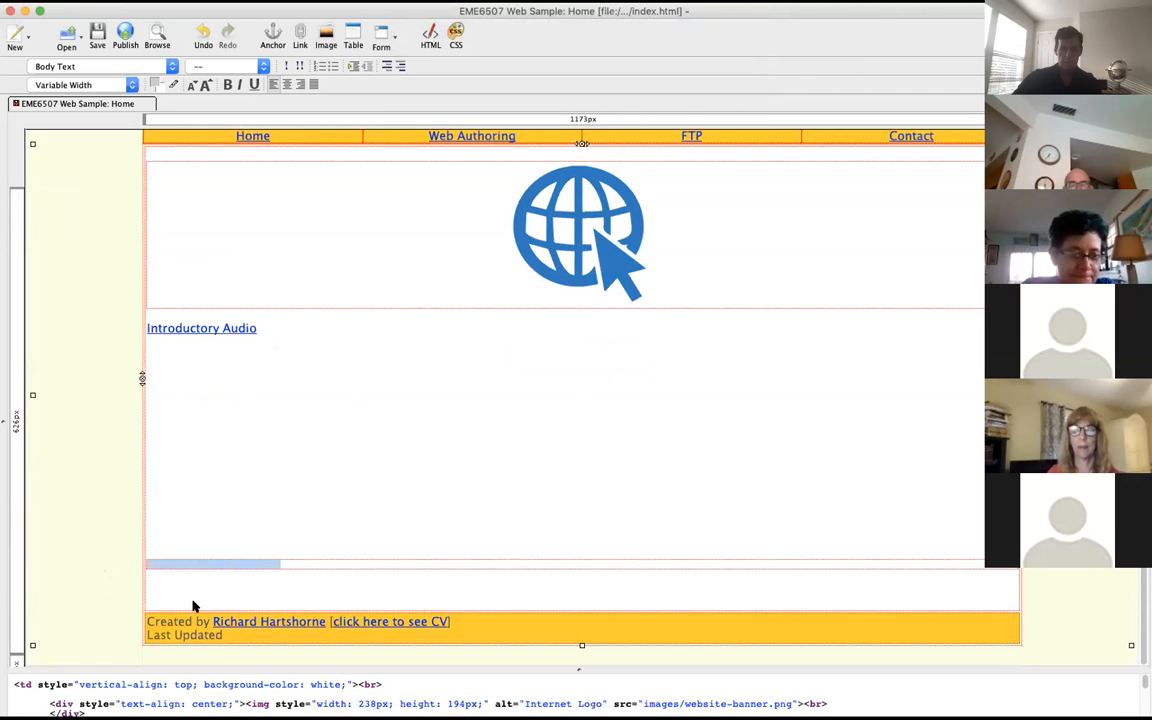
Step: Delete the entire iframe code of the embedded SoundCloud player from the source view
left_click(245, 452)
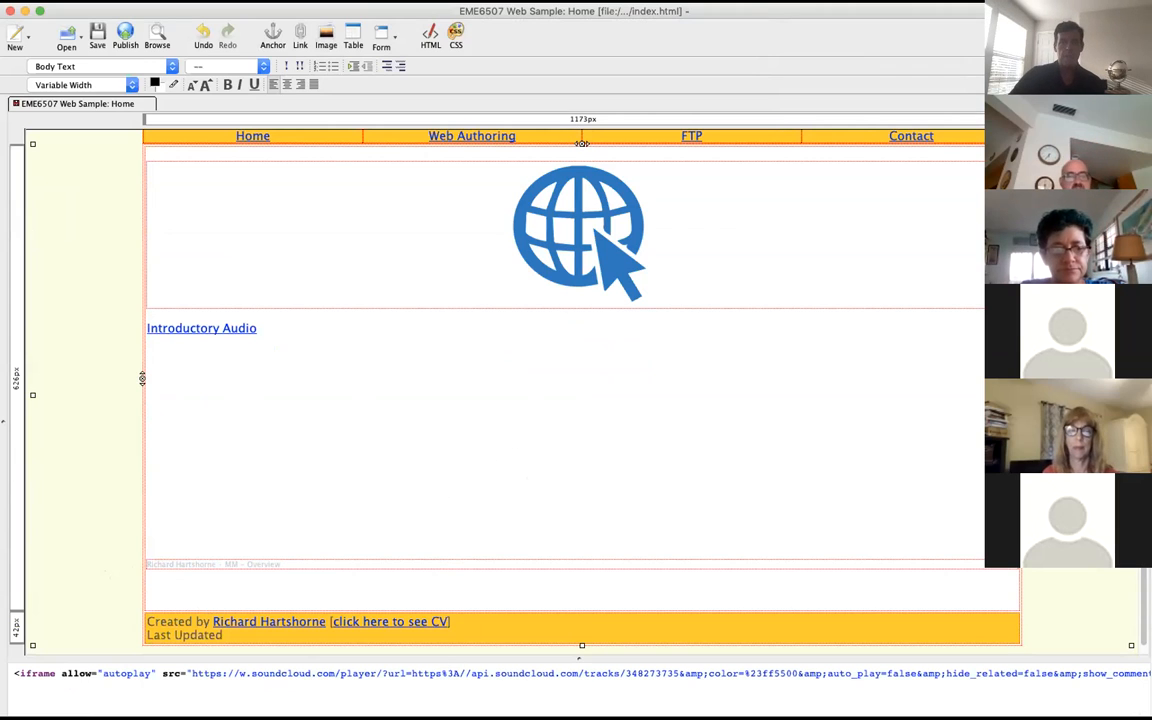
double_click(330, 673)
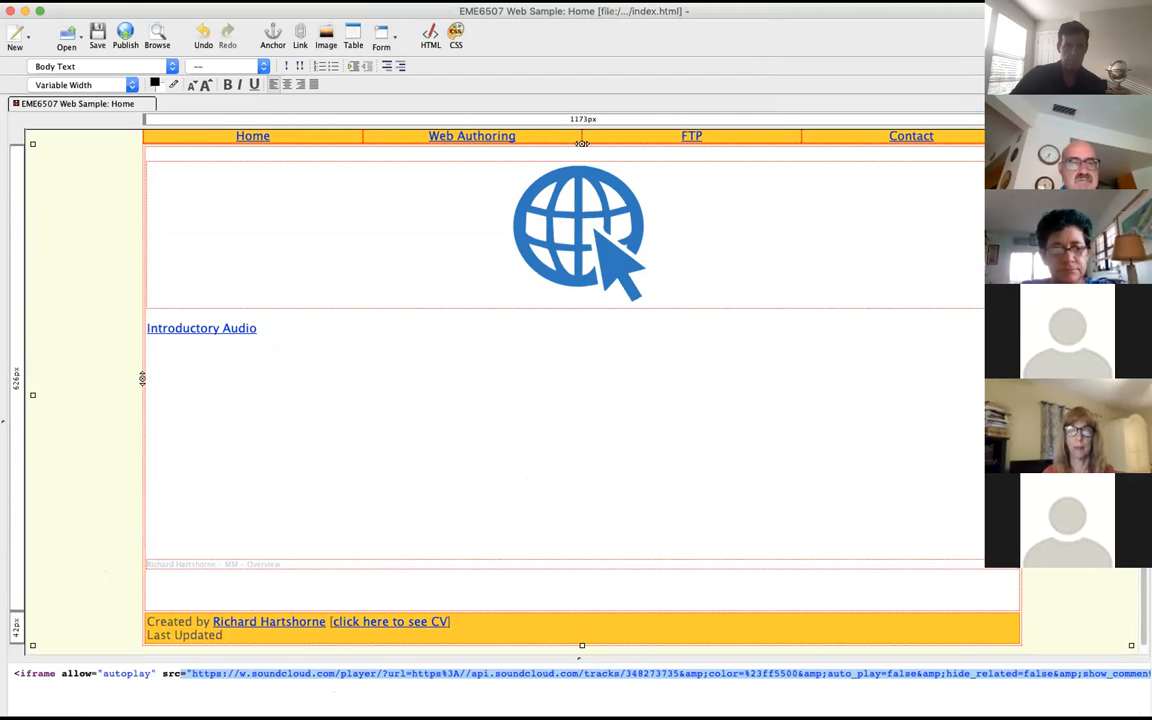
left_click(139, 1)
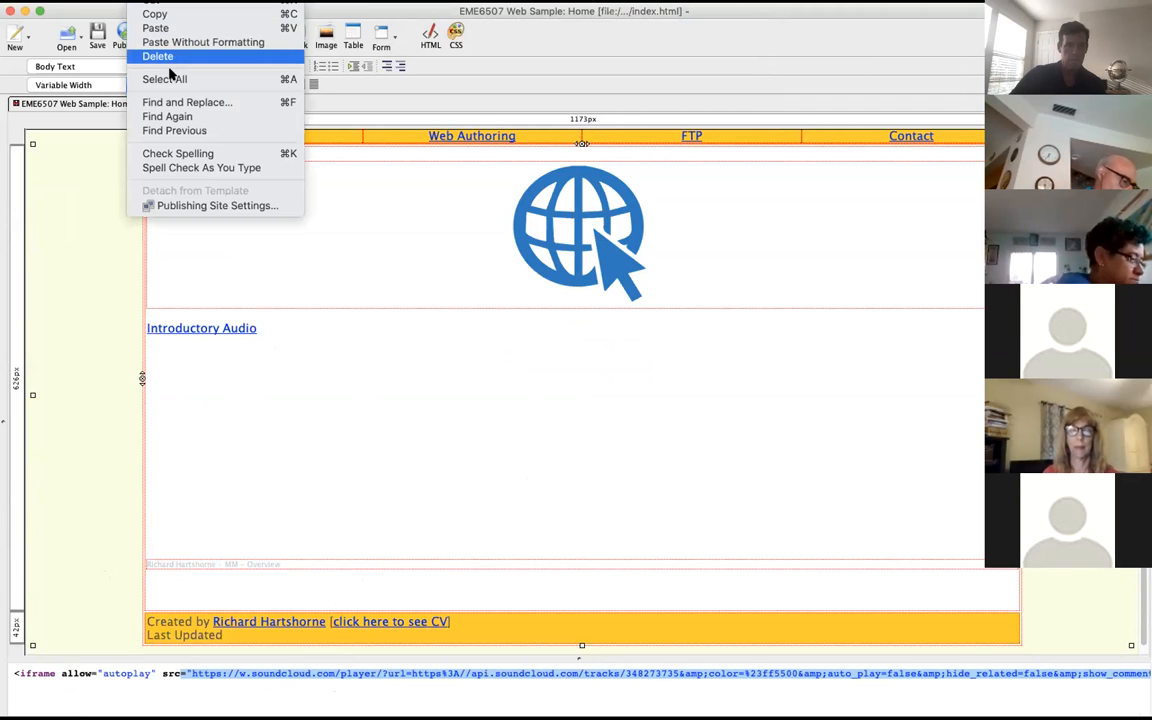
left_click(95, 275)
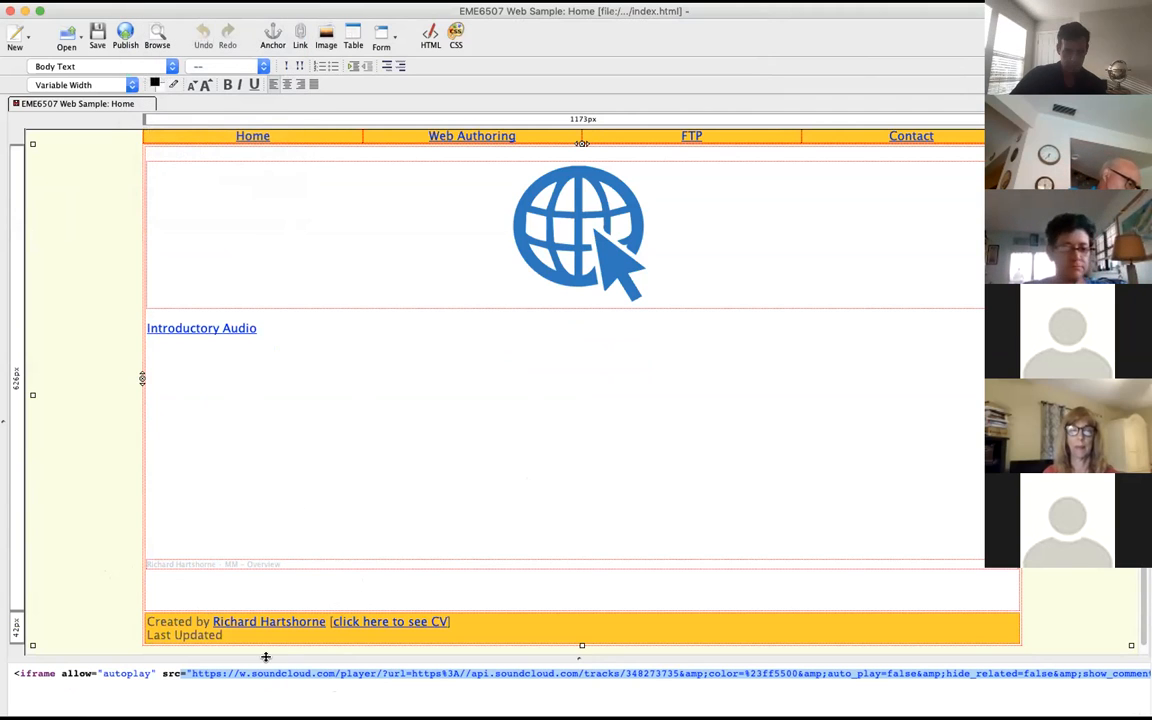
key("BackSpace")
key("BackSpace")
key("BackSpace")
key("BackSpace")
key("BackSpace")
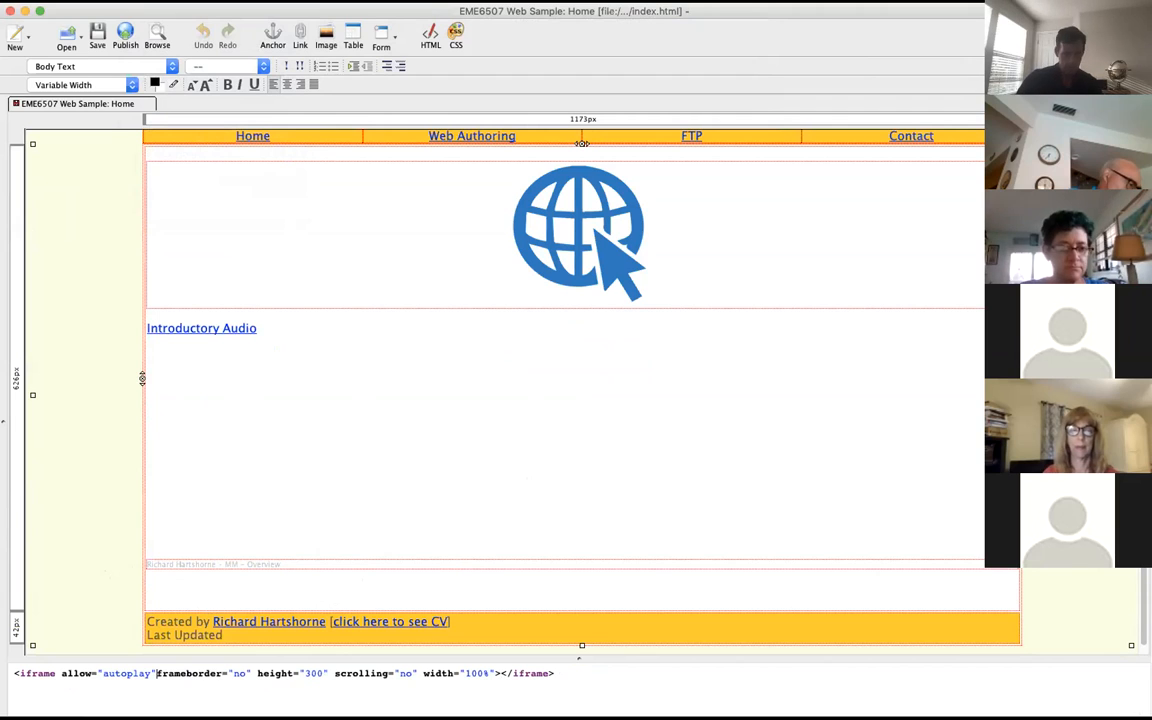
triple_click(319, 673)
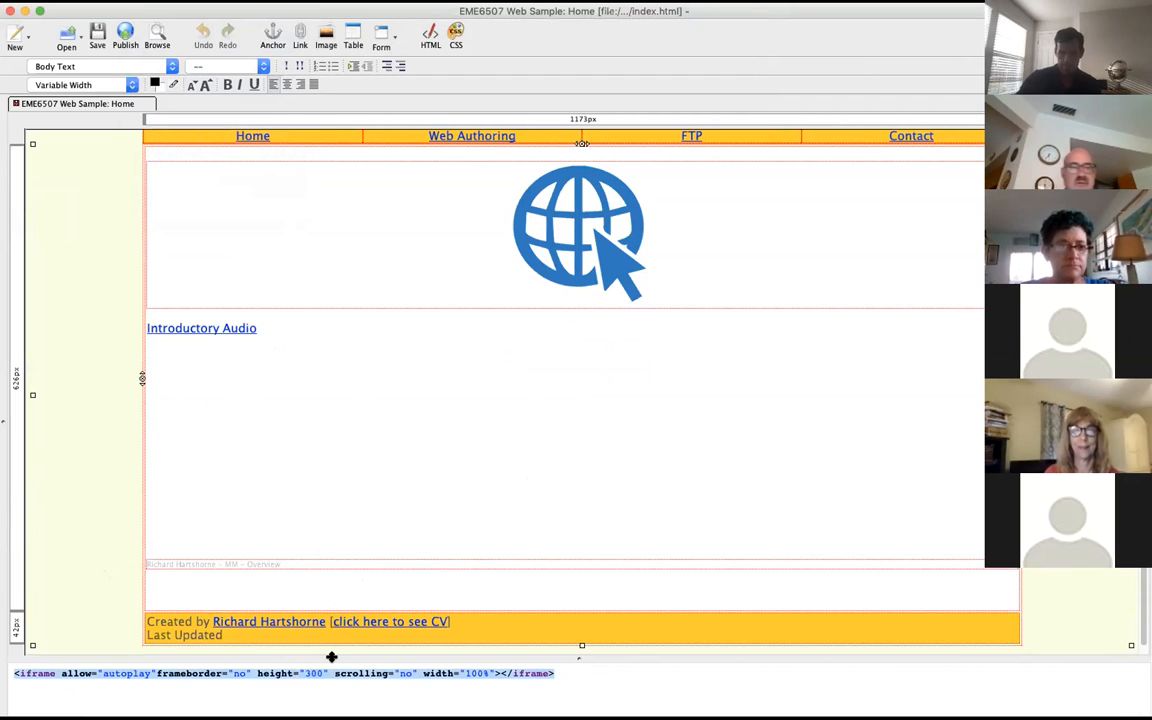
key("BackSpace")
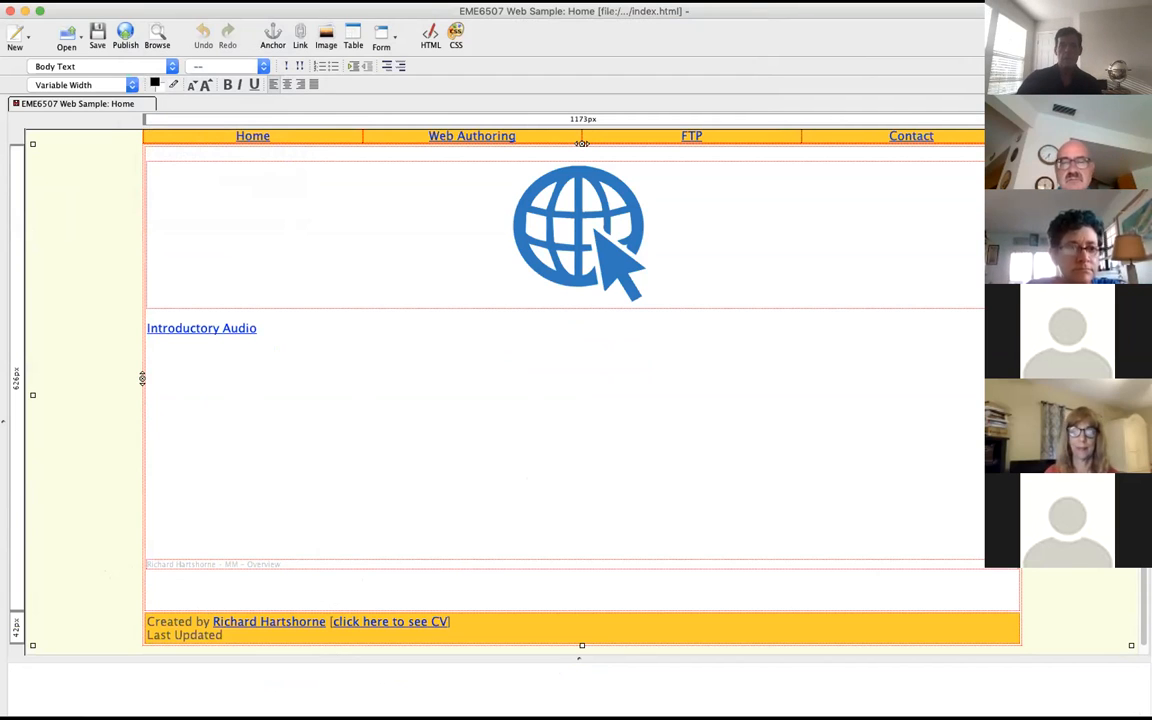
Step: Switch to Chrome, show the MDN page on the <audio> Embed Audio element, and minimize the KompoZer window
key("super+Tab")
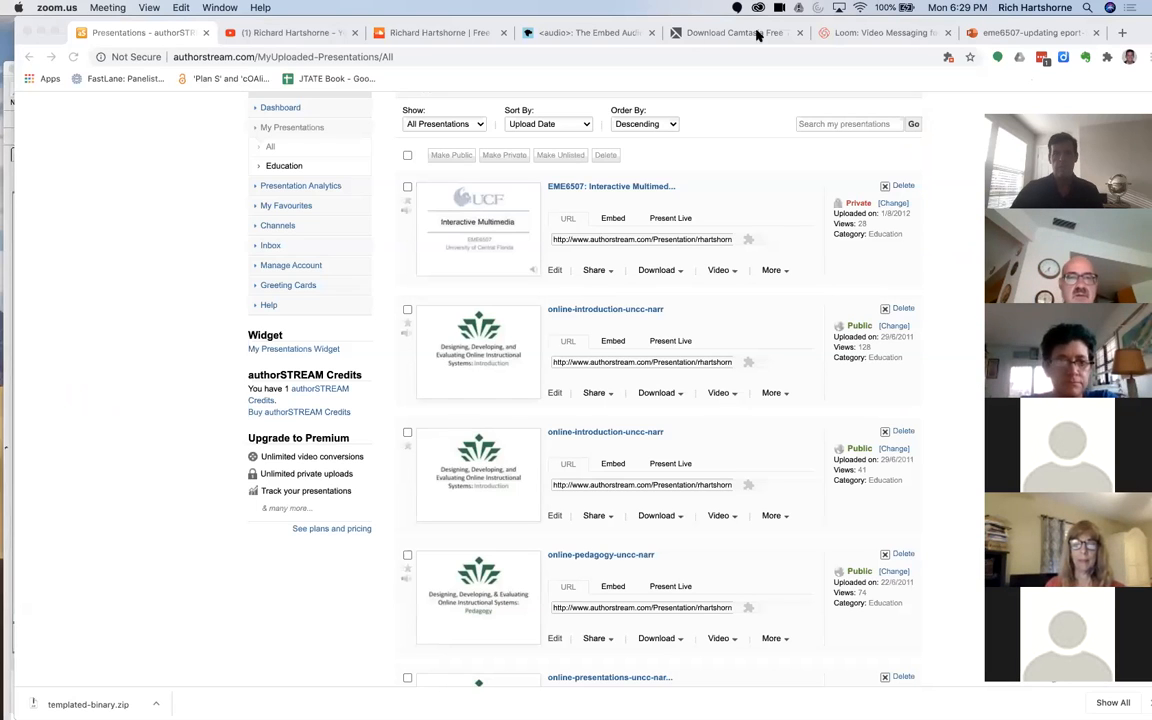
left_click(880, 80)
left_click_drag(1137, 27, 1070, 107)
left_click(509, 109)
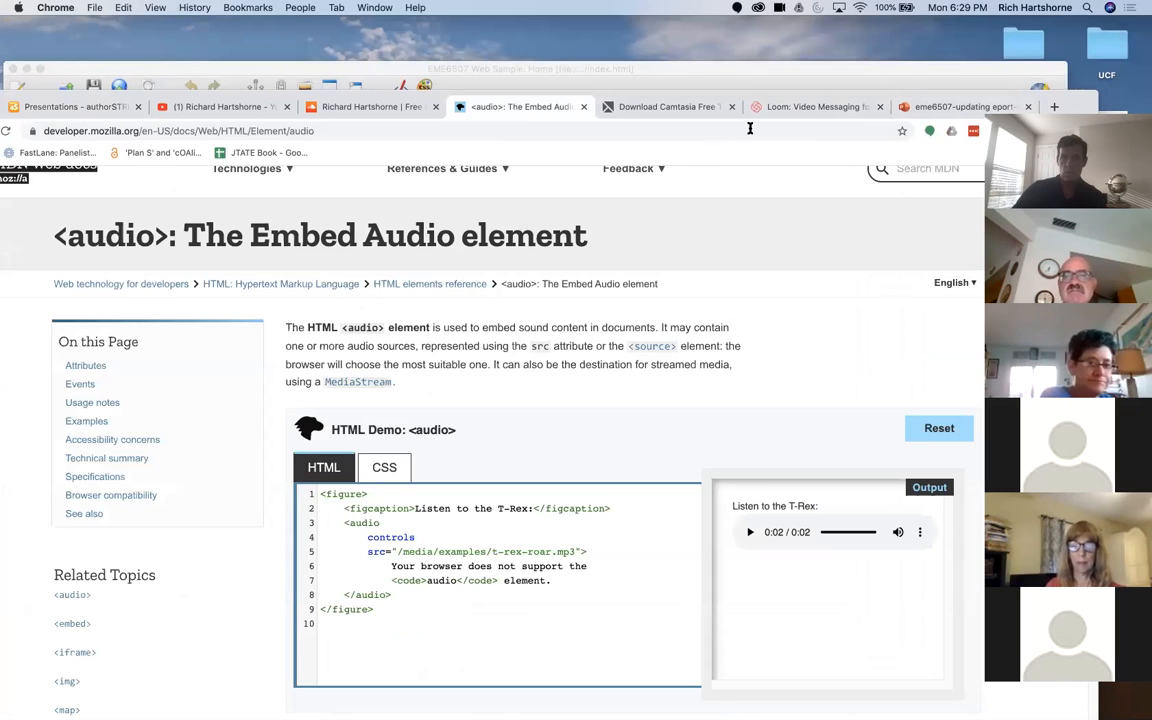
left_click(950, 64)
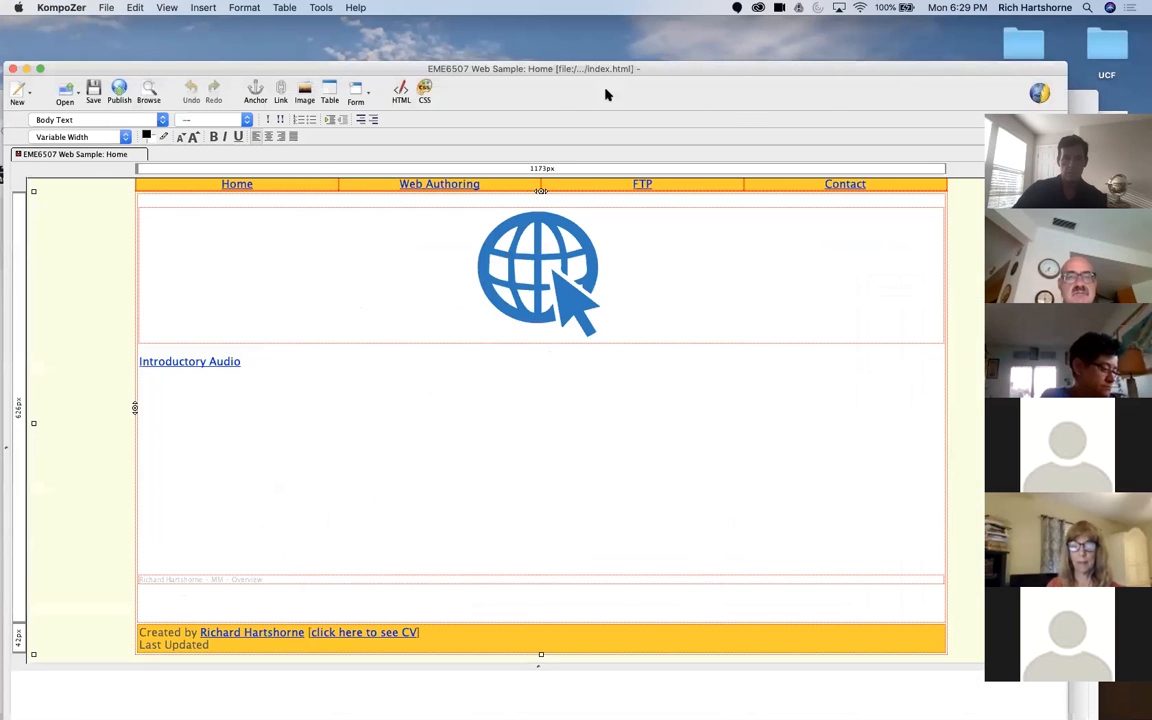
left_click(26, 68)
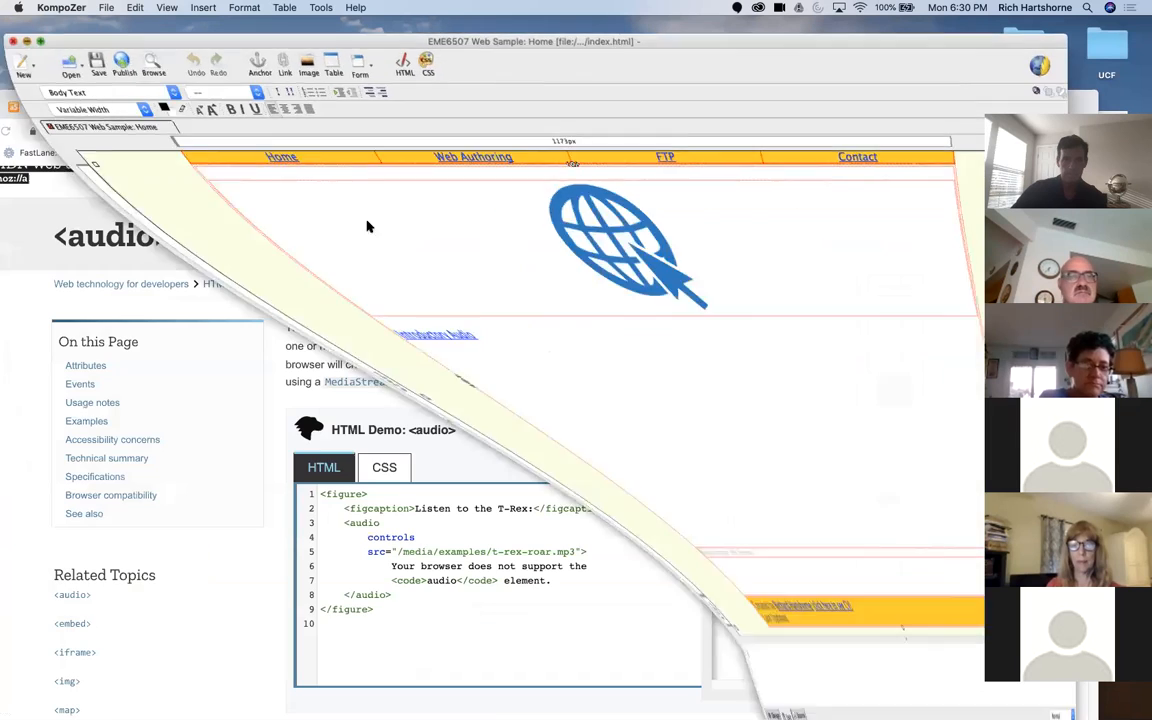
double_click(826, 93)
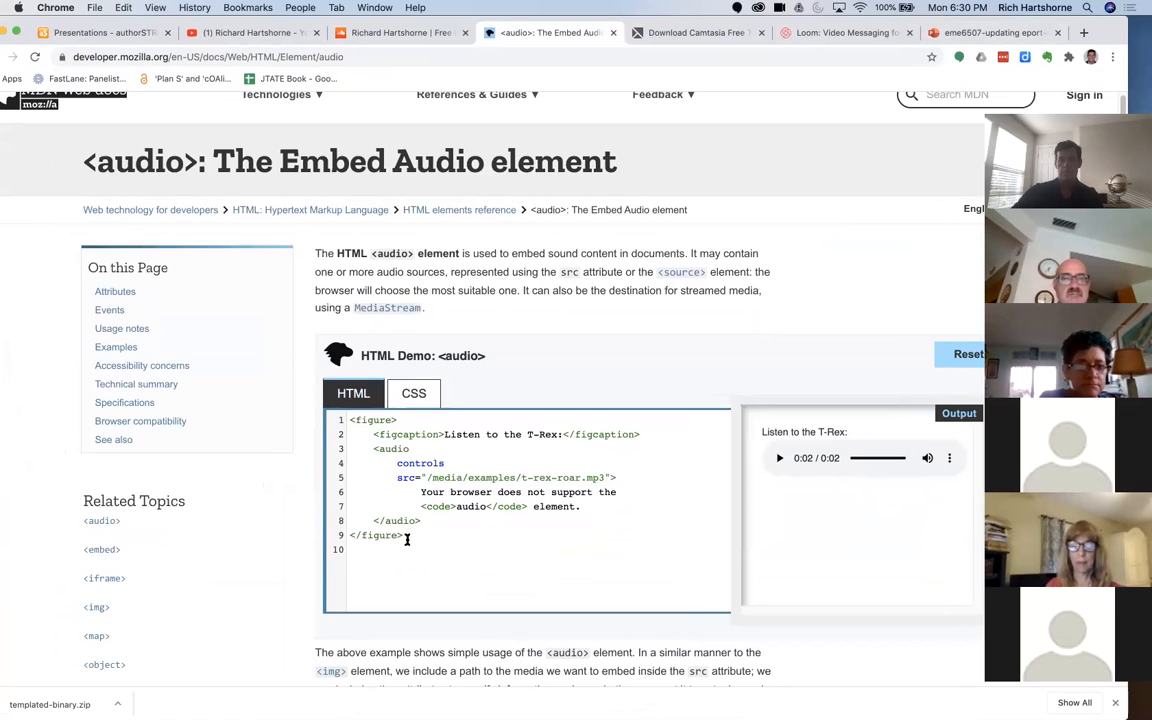
Step: Copy the full <figure> example code from the <audio> HTML demo and point out its <audio> tag
left_click_drag(399, 535, 350, 418)
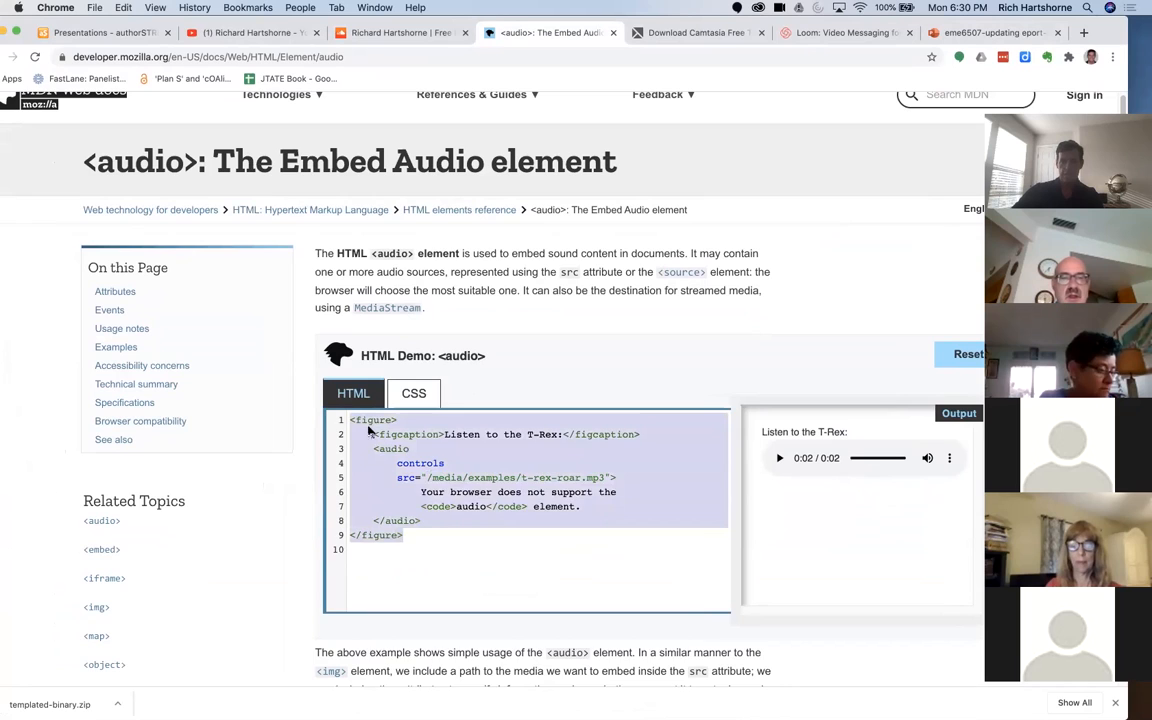
right_click(368, 428)
left_click(400, 491)
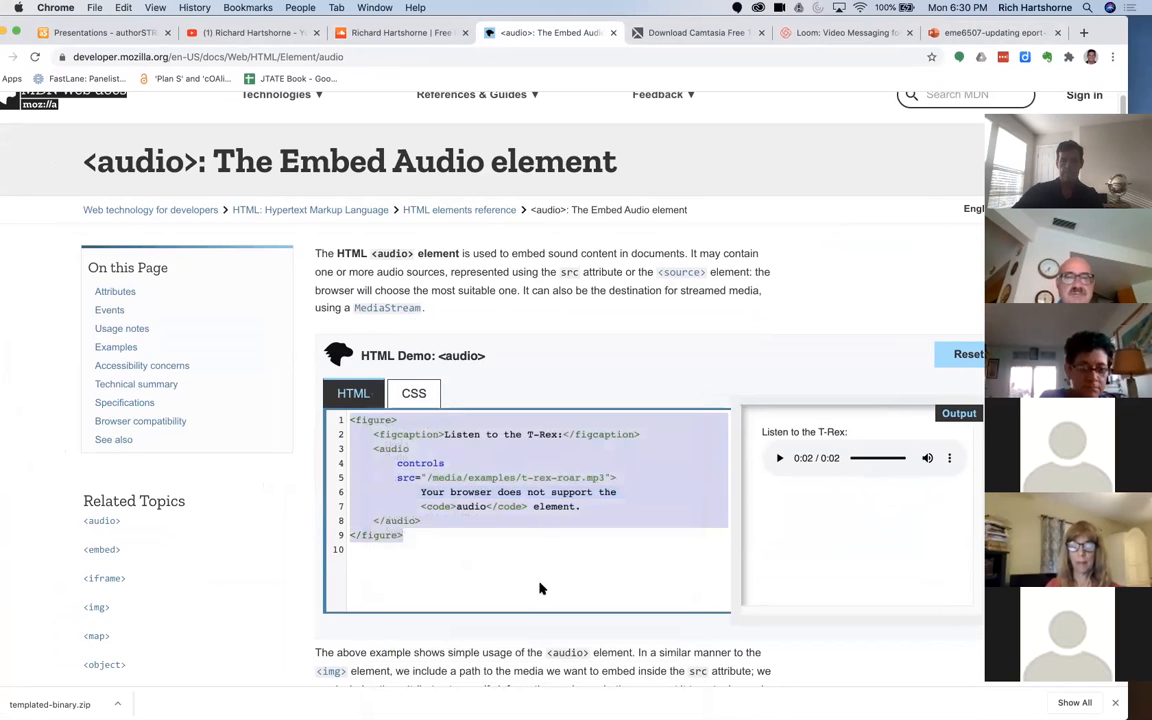
left_click(549, 595)
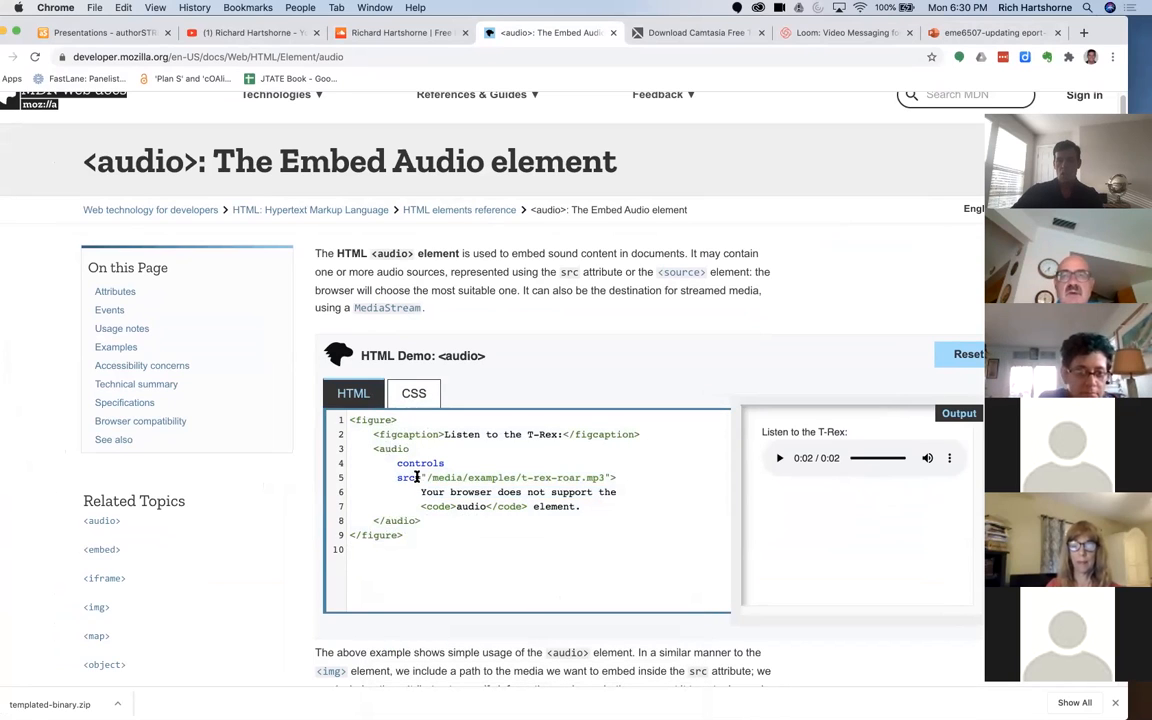
left_click_drag(376, 448, 447, 448)
left_click(443, 455)
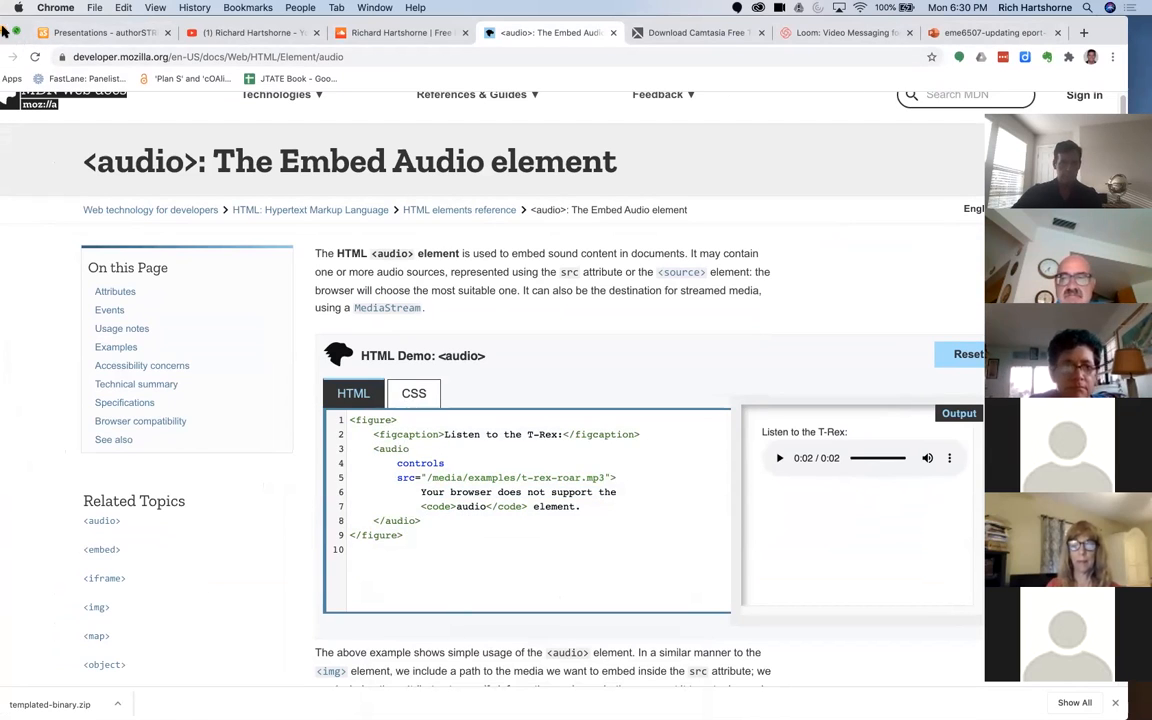
Step: Switch back to KompoZer, add blank lines below the "Introductory Audio" link and enlarge the source code view
left_click(4, 31)
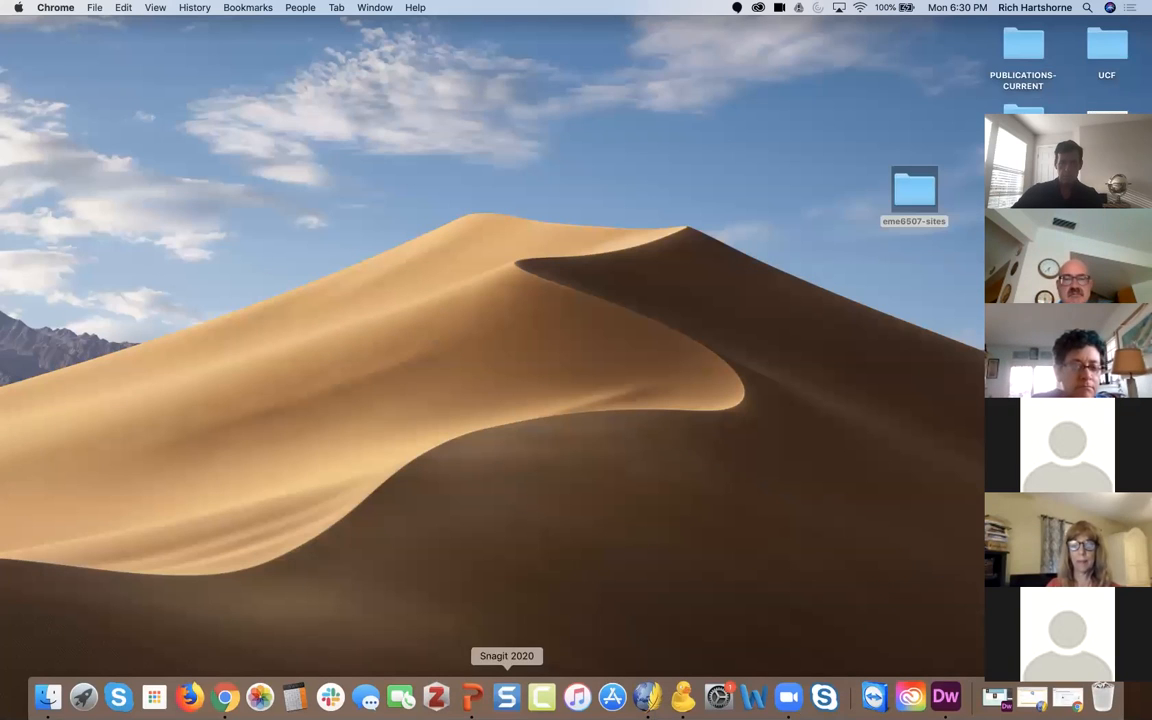
left_click(647, 697)
left_click(218, 402)
left_click(277, 365)
key("Return")
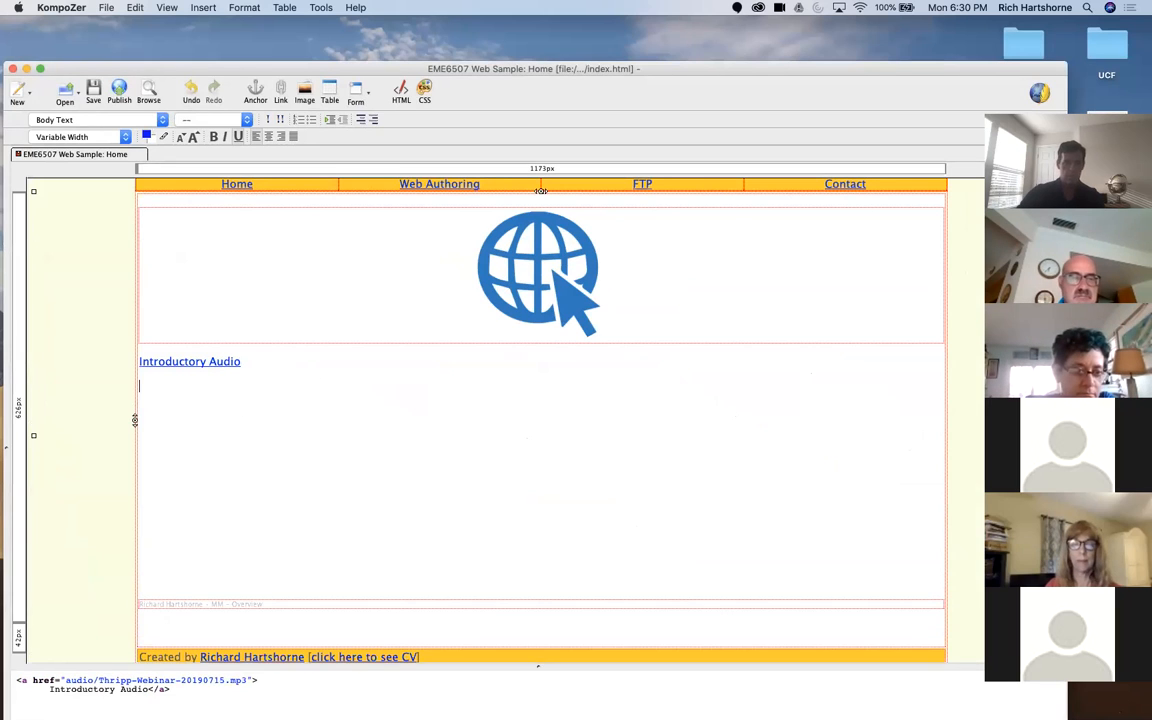
key("Return")
left_click_drag(537, 678, 463, 558)
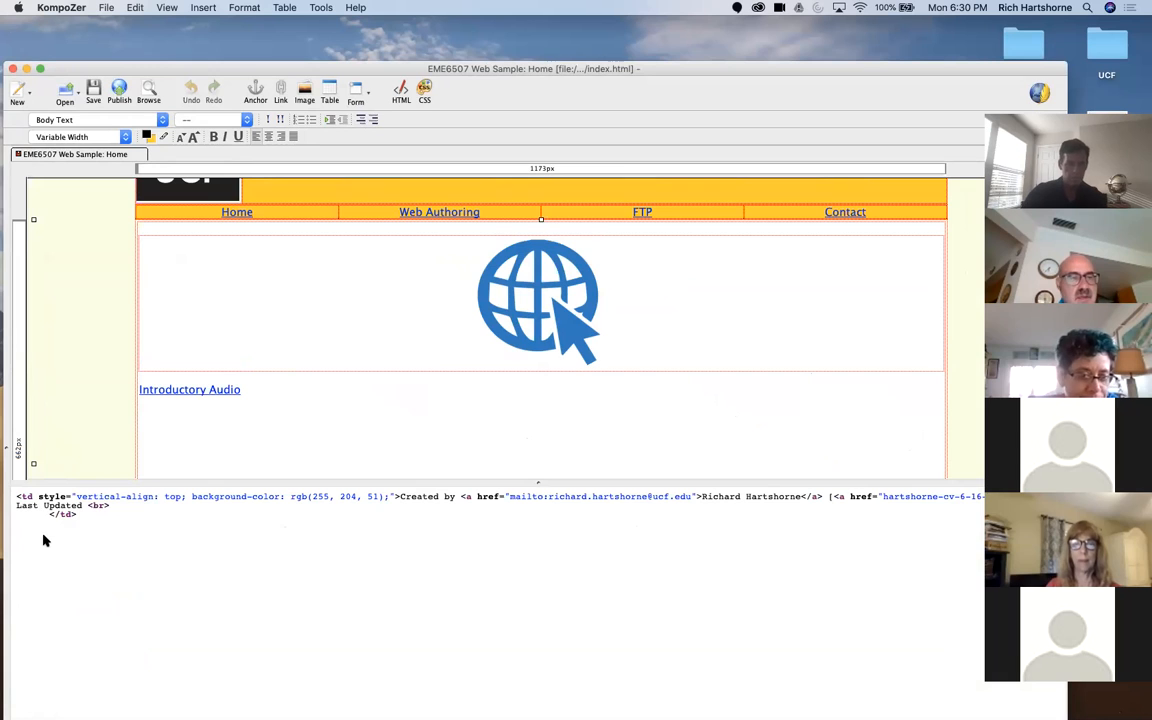
Step: Insert the copied <figure> audio code after the SoundCloud iframe in the content cell's source, apply it and dismiss the alert
left_click(262, 407)
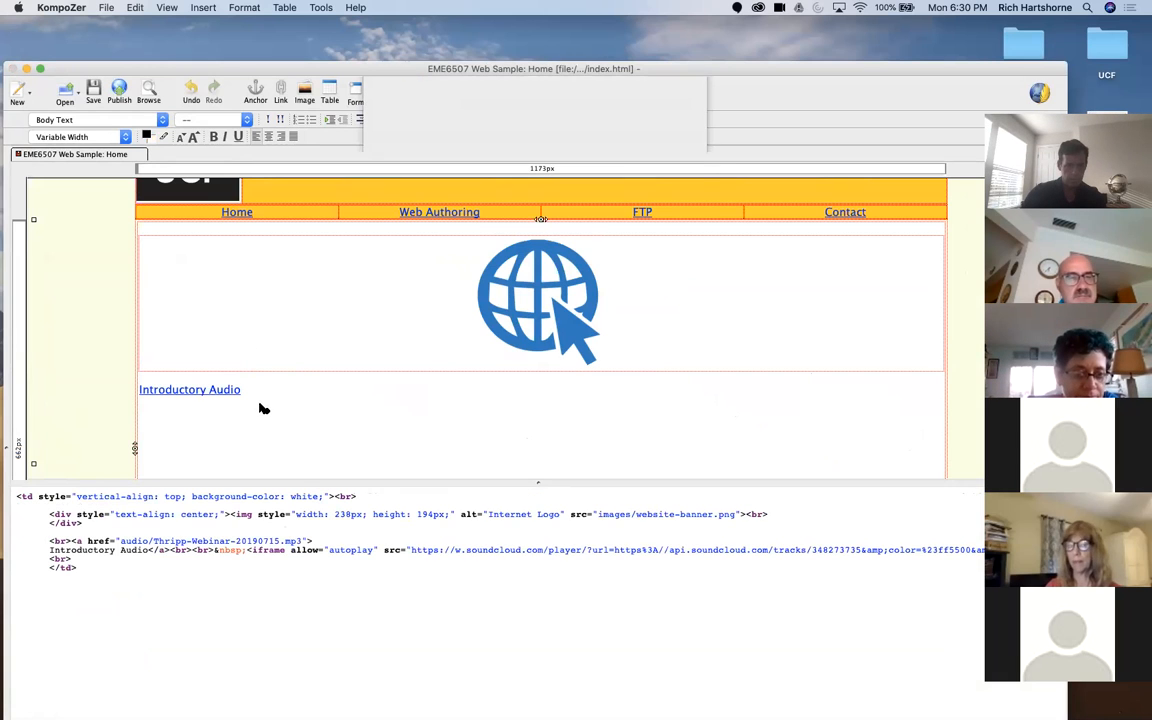
left_click(583, 318)
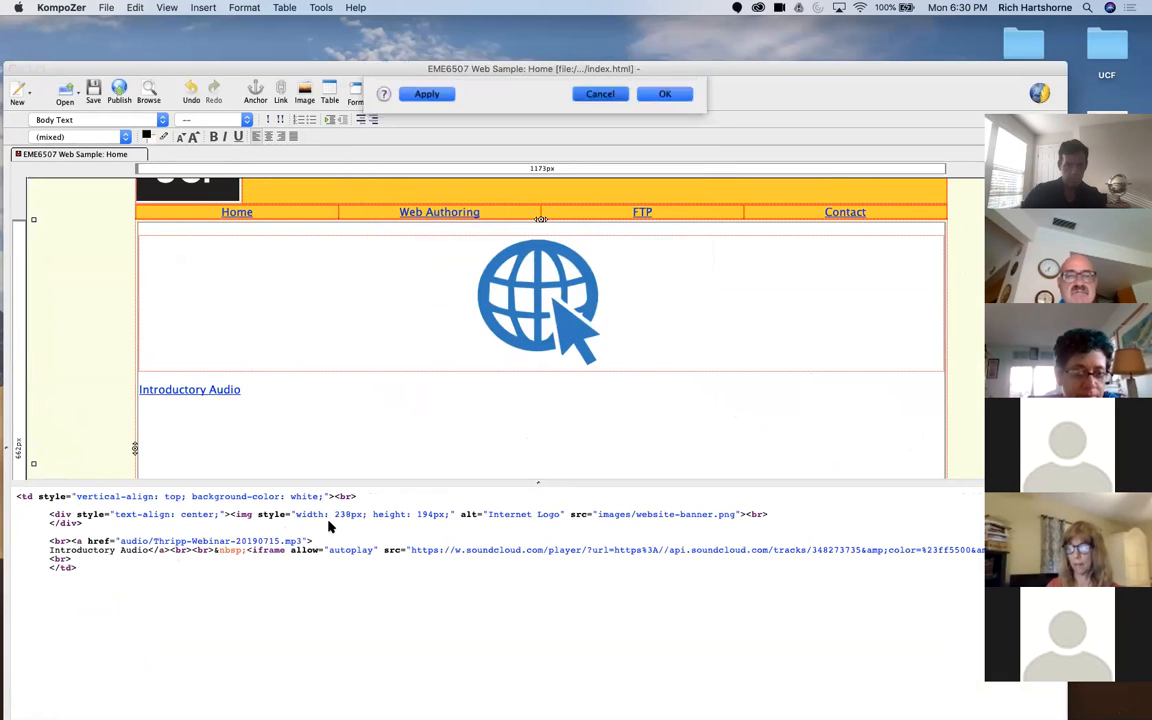
left_click(92, 558)
key("Return")
key("super+v")
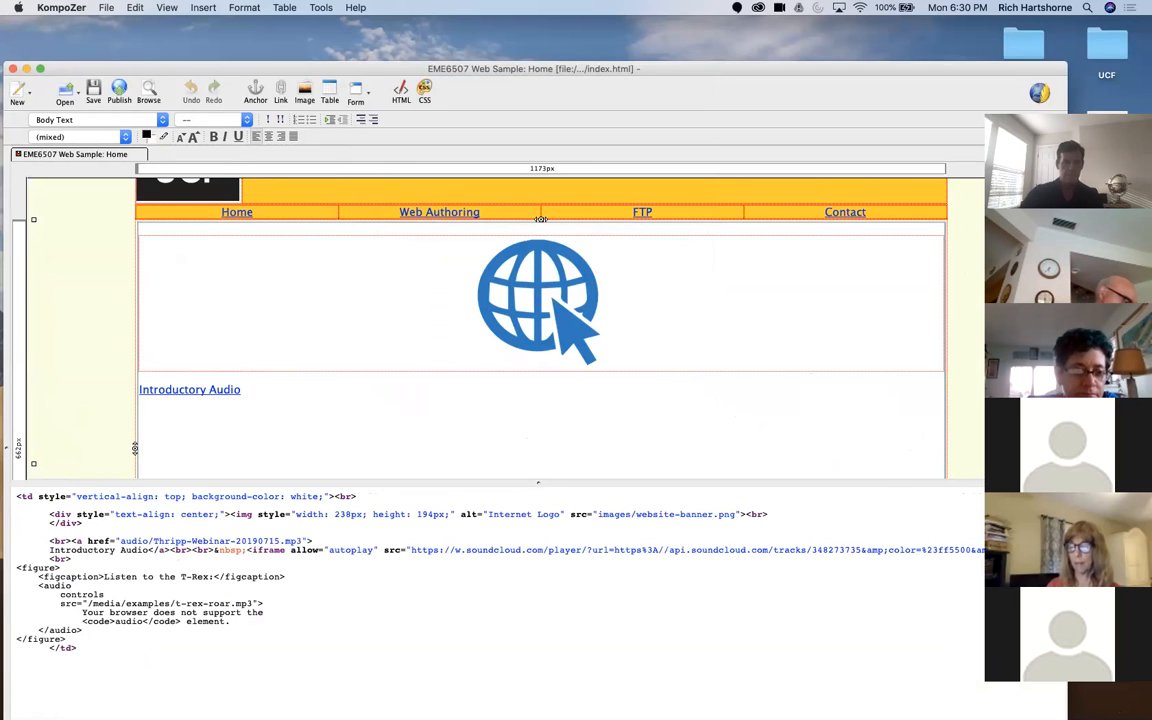
left_click(283, 445)
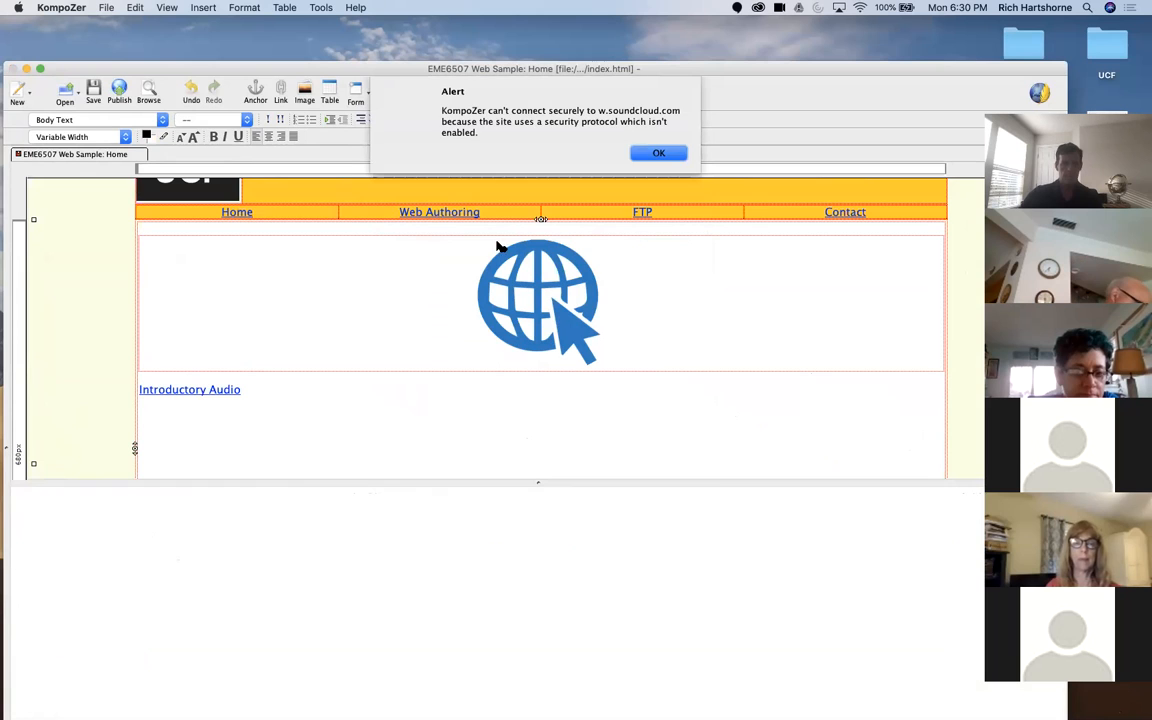
left_click(649, 157)
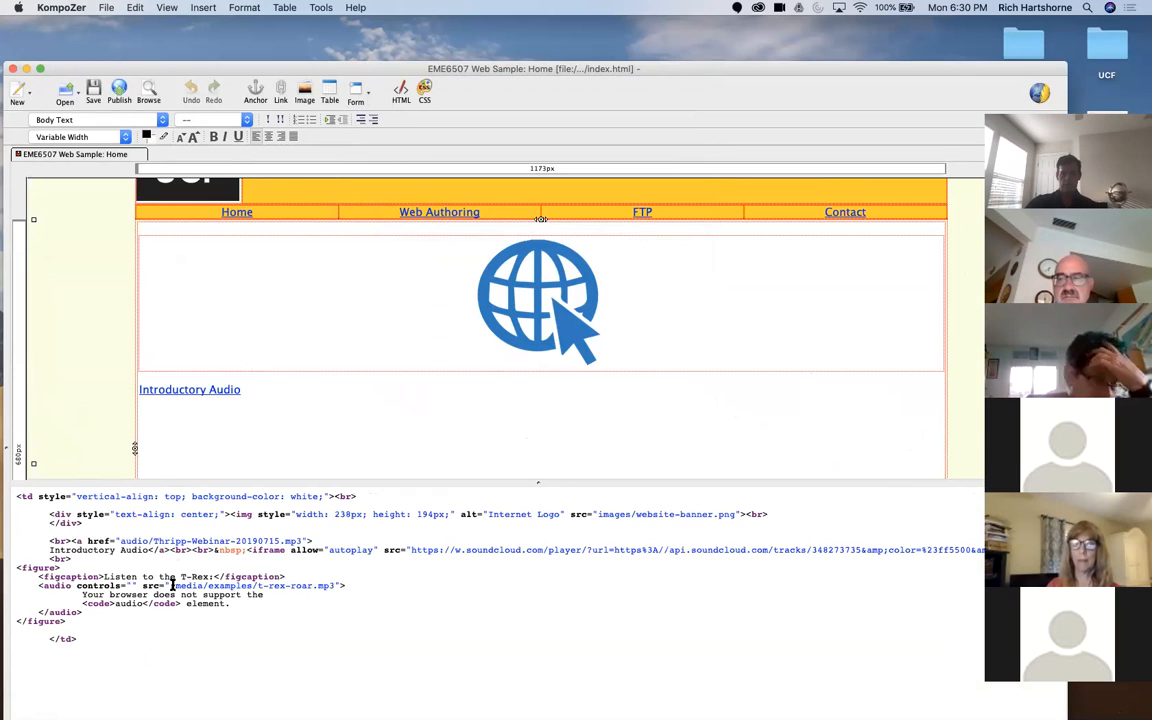
Step: Delete the example path /media/examples/t-rex-roar.mp3 from the <audio> tag's src attribute and minimize the Chrome window
left_click_drag(175, 586, 330, 585)
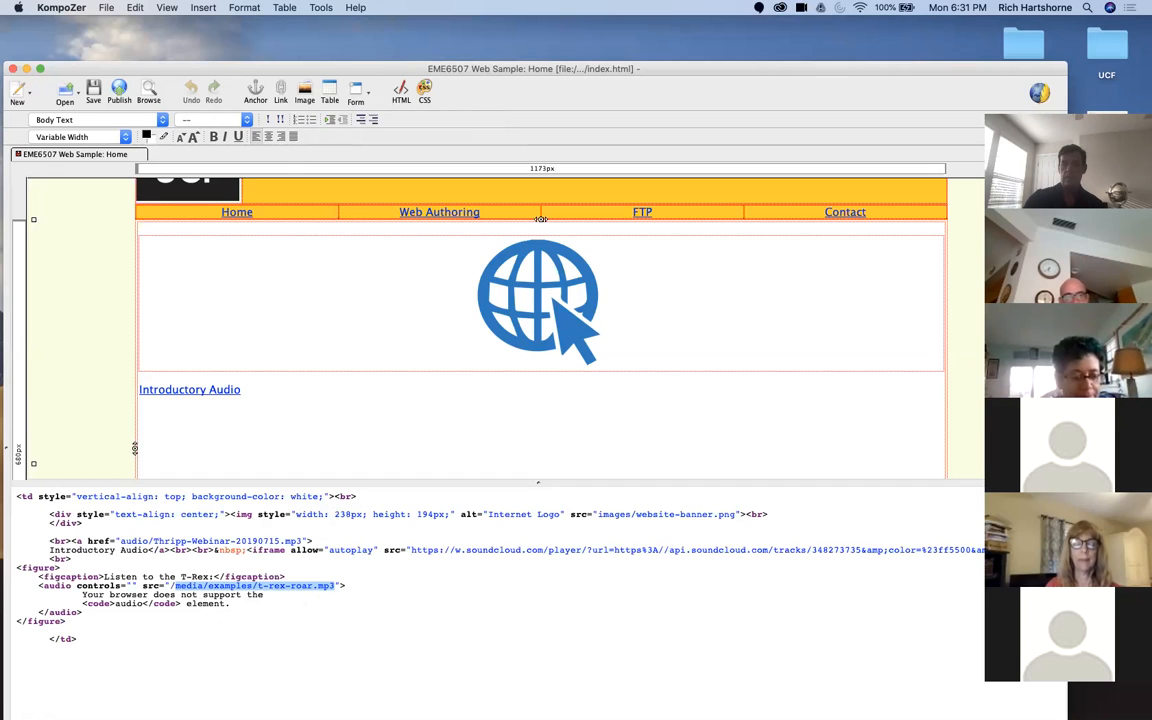
key("BackSpace")
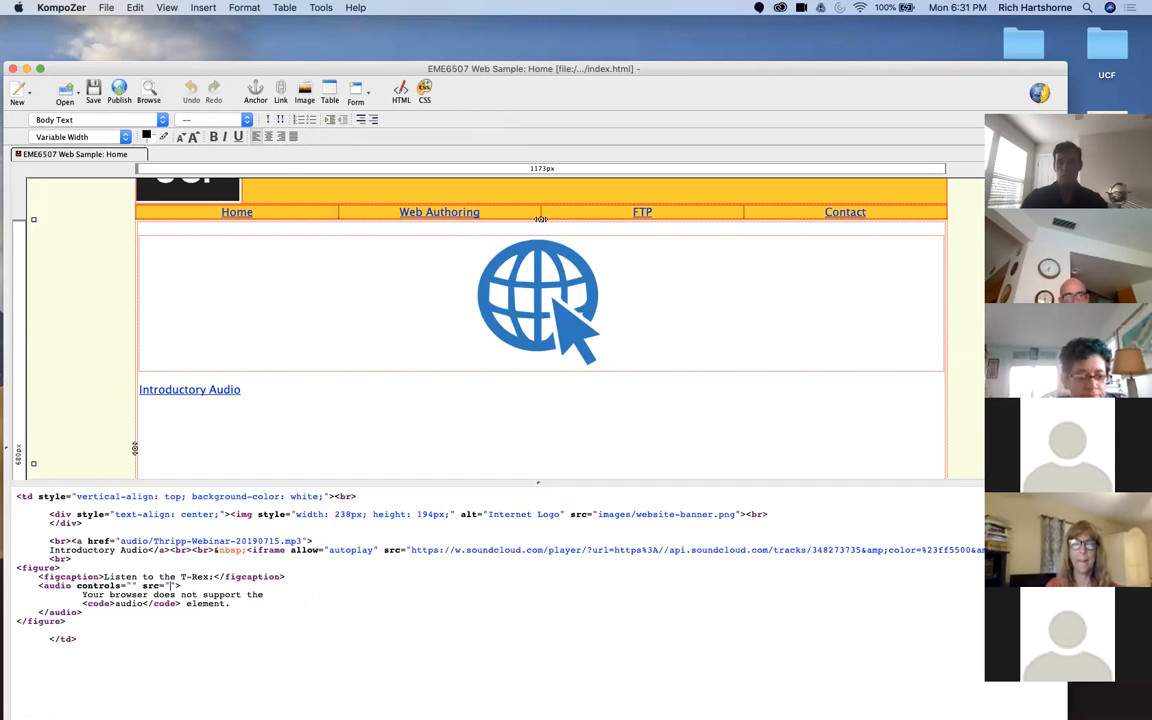
mouse_move(976, 712)
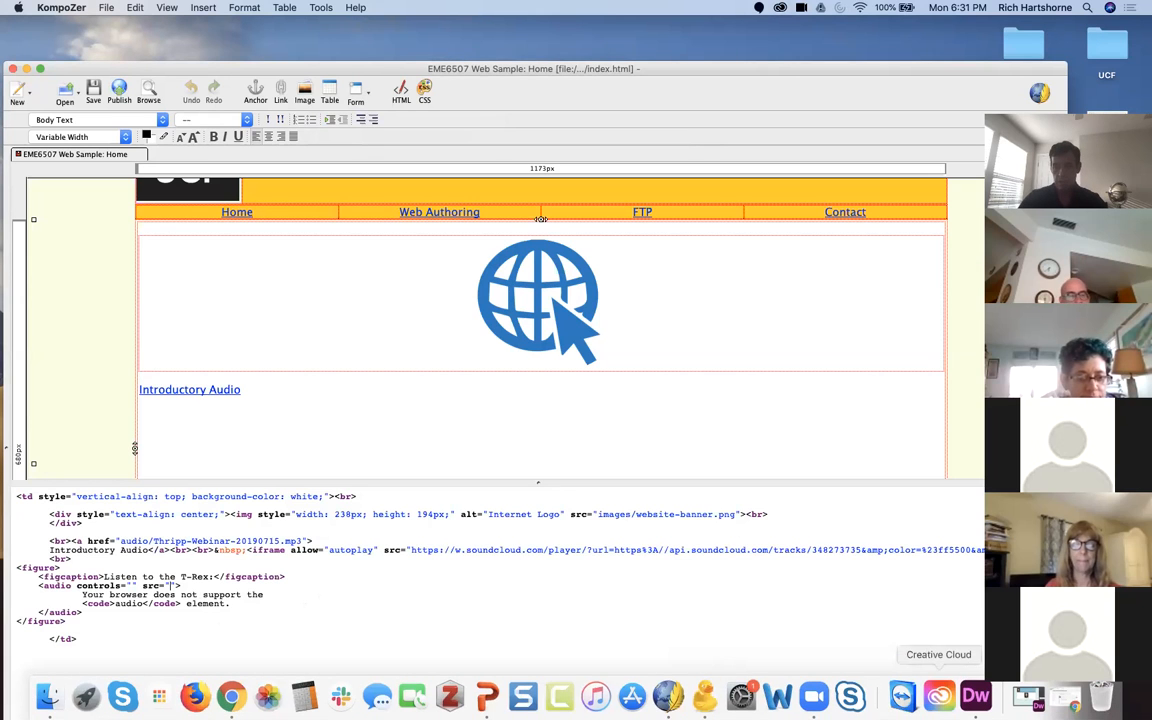
left_click(1058, 703)
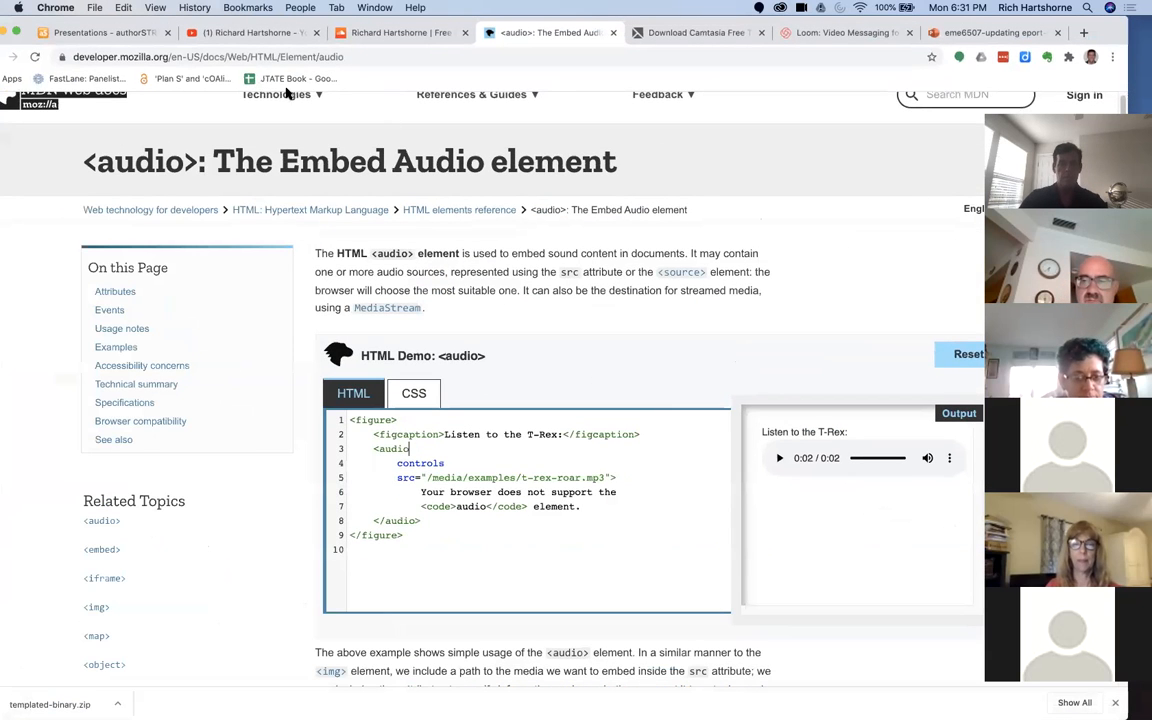
left_click(8, 35)
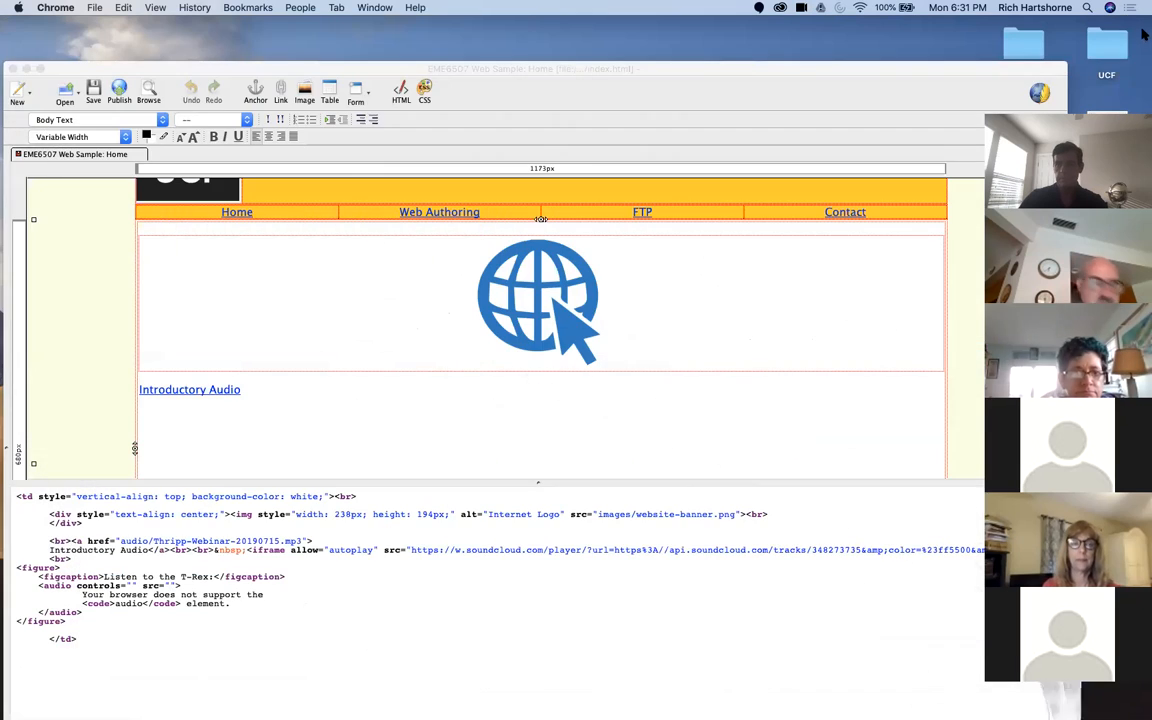
Step: Open the eme6507-sites folder and rename the MP3 file in mm-shell's audio folder as thripp.mp3
left_click_drag(976, 62, 738, 47)
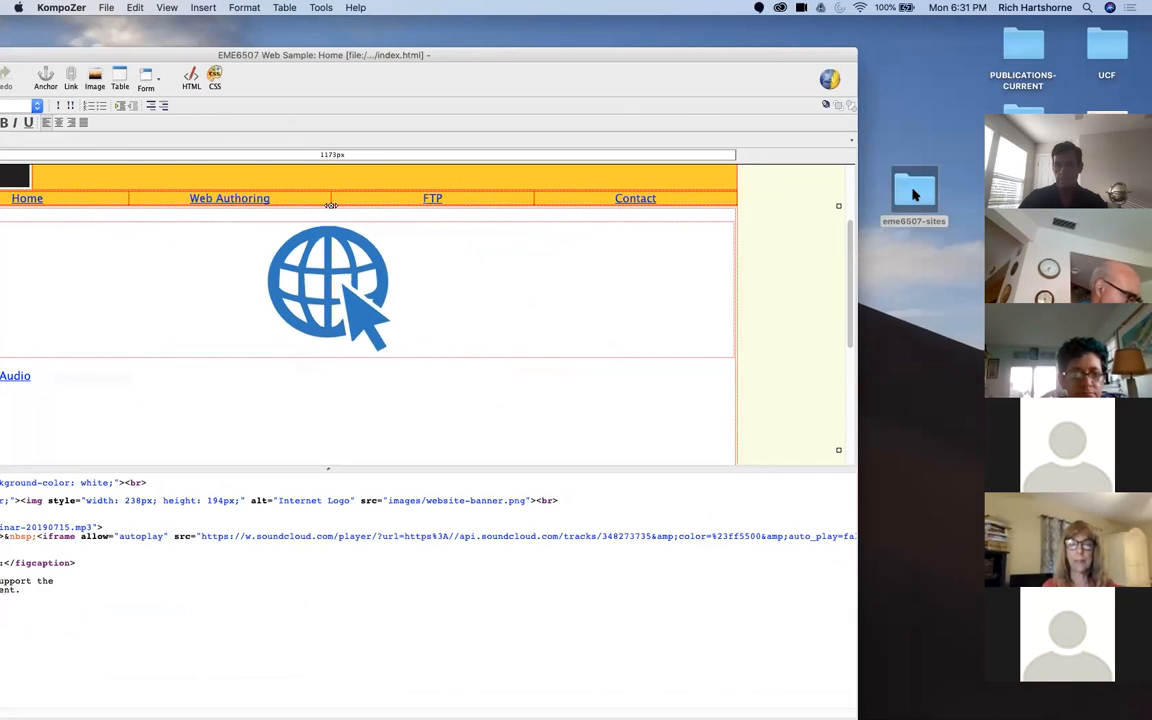
double_click(913, 194)
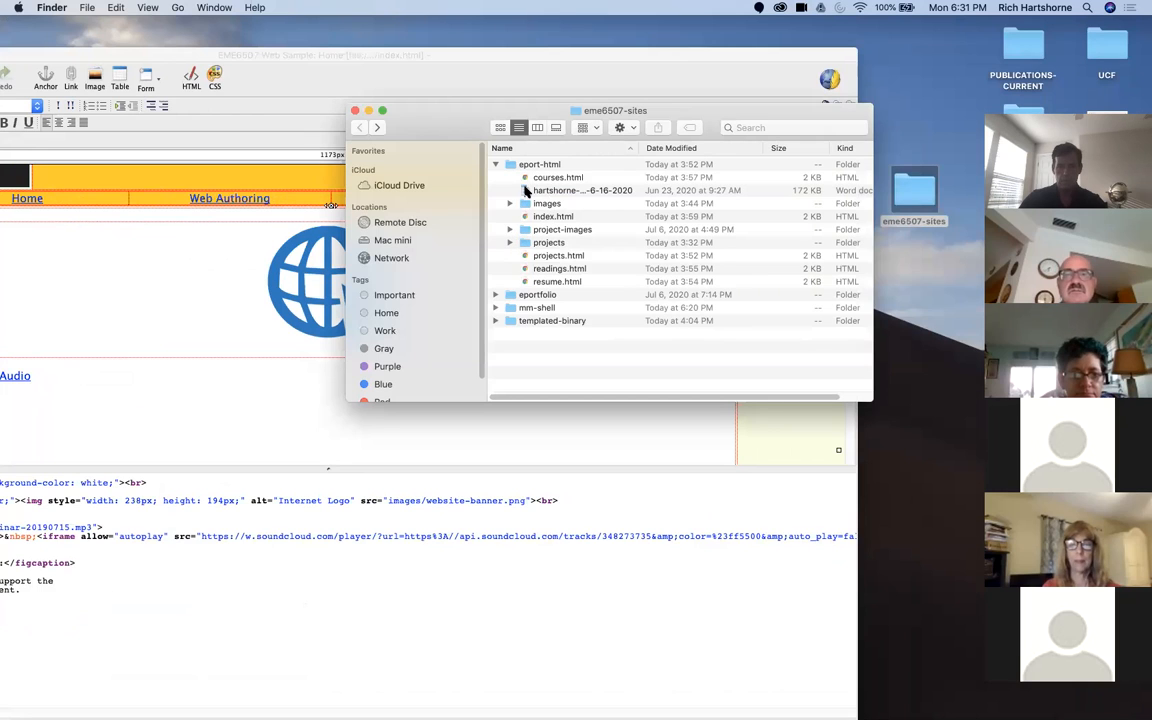
left_click(496, 166)
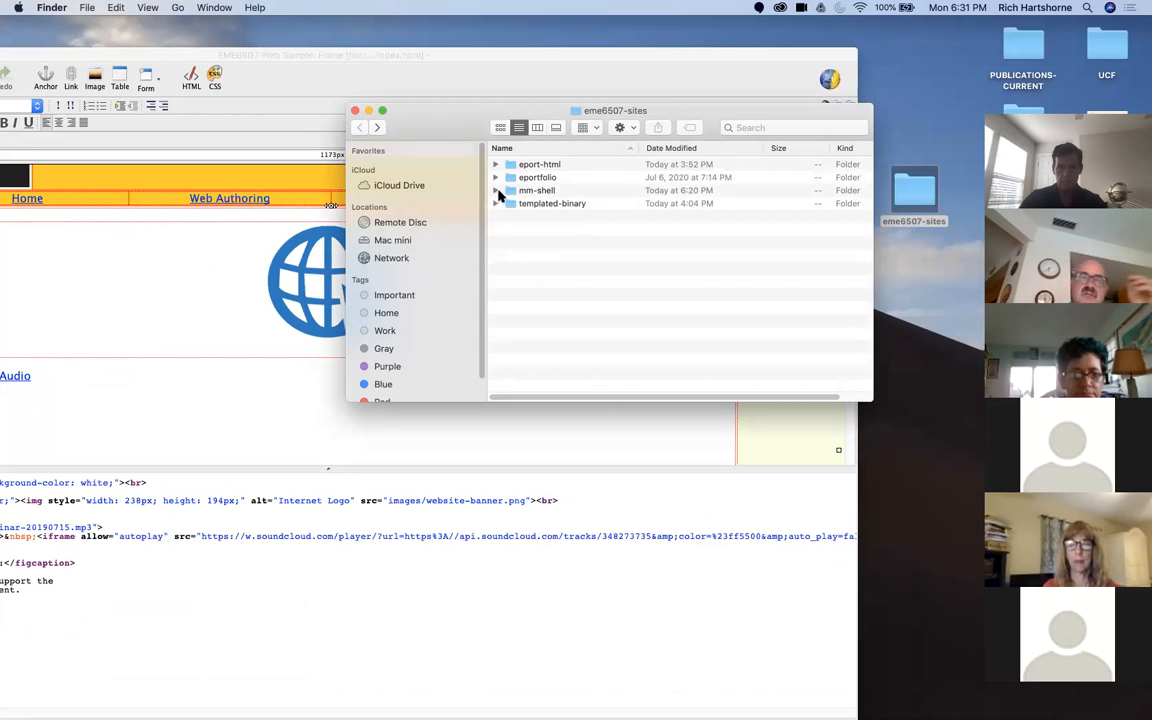
left_click(496, 191)
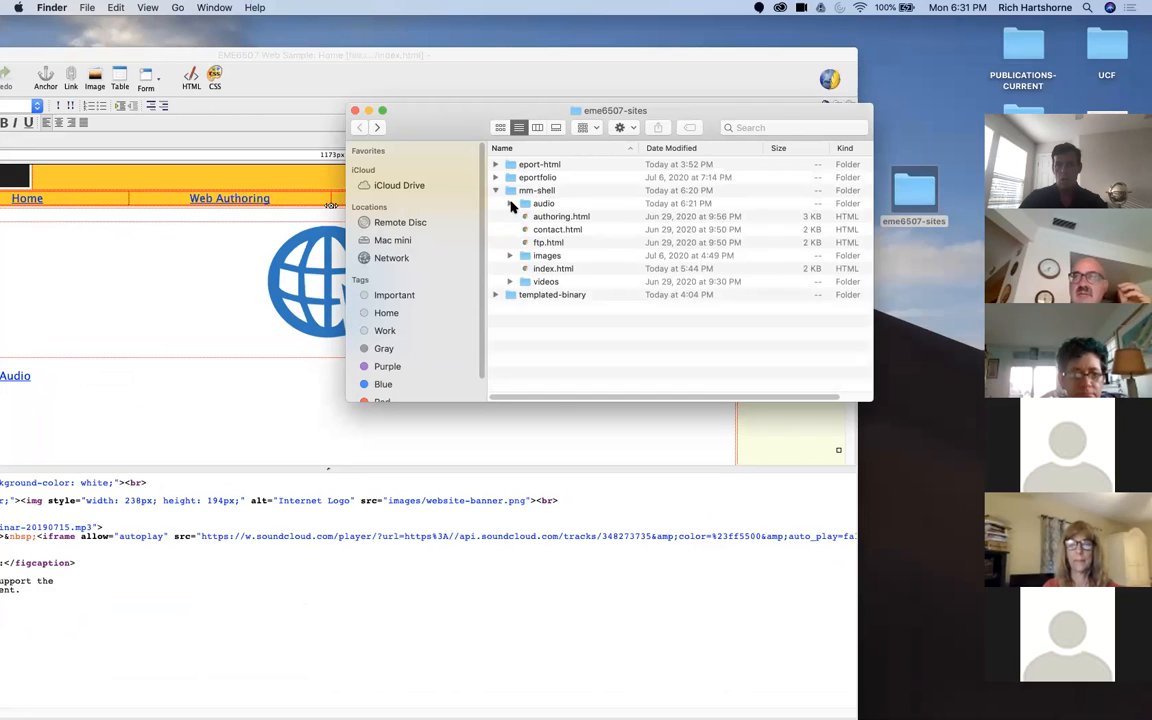
left_click(510, 203)
left_click(565, 230)
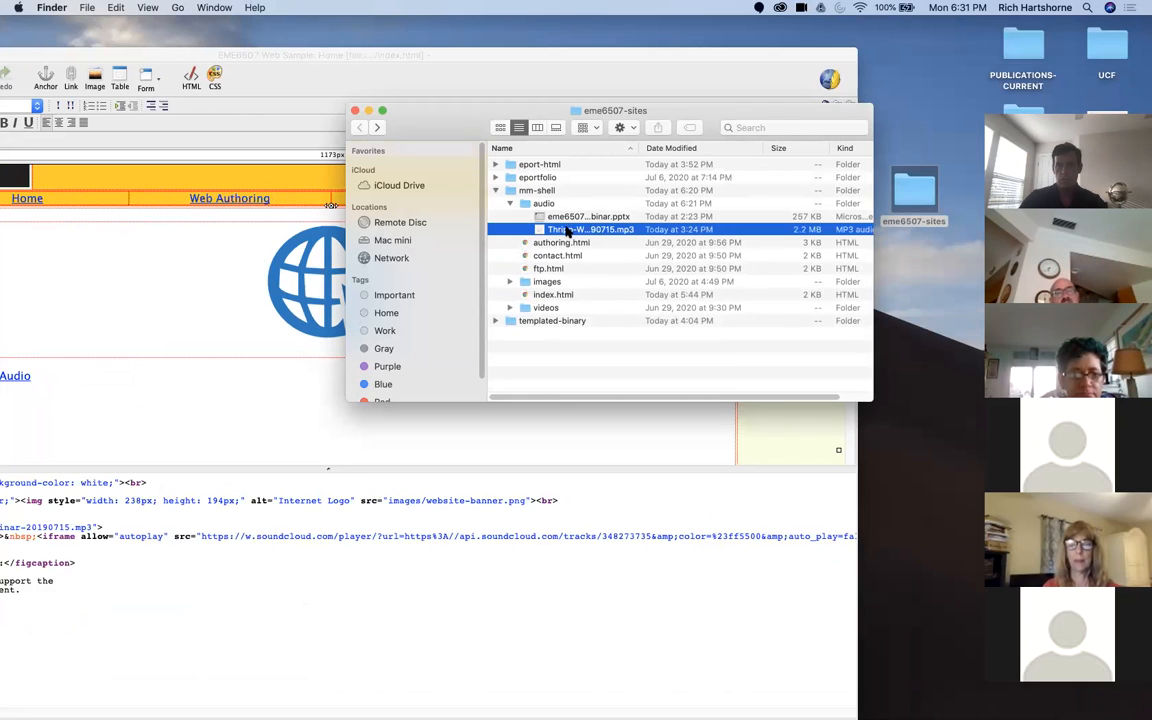
left_click(580, 230)
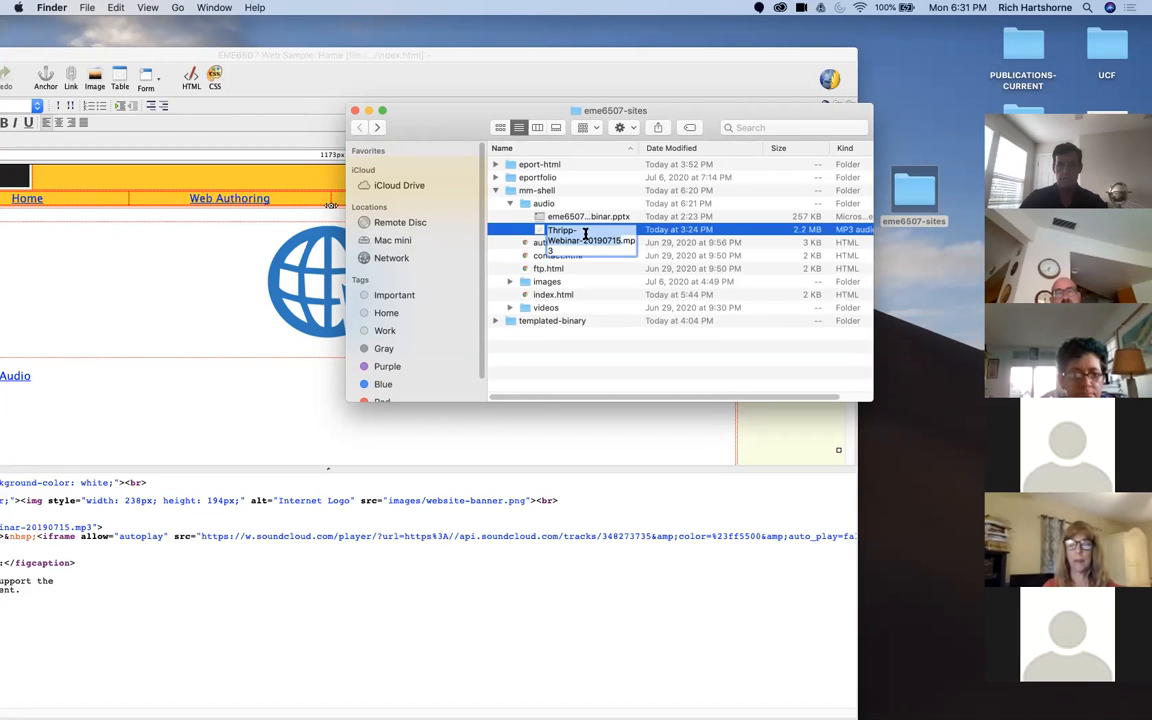
type("thripp")
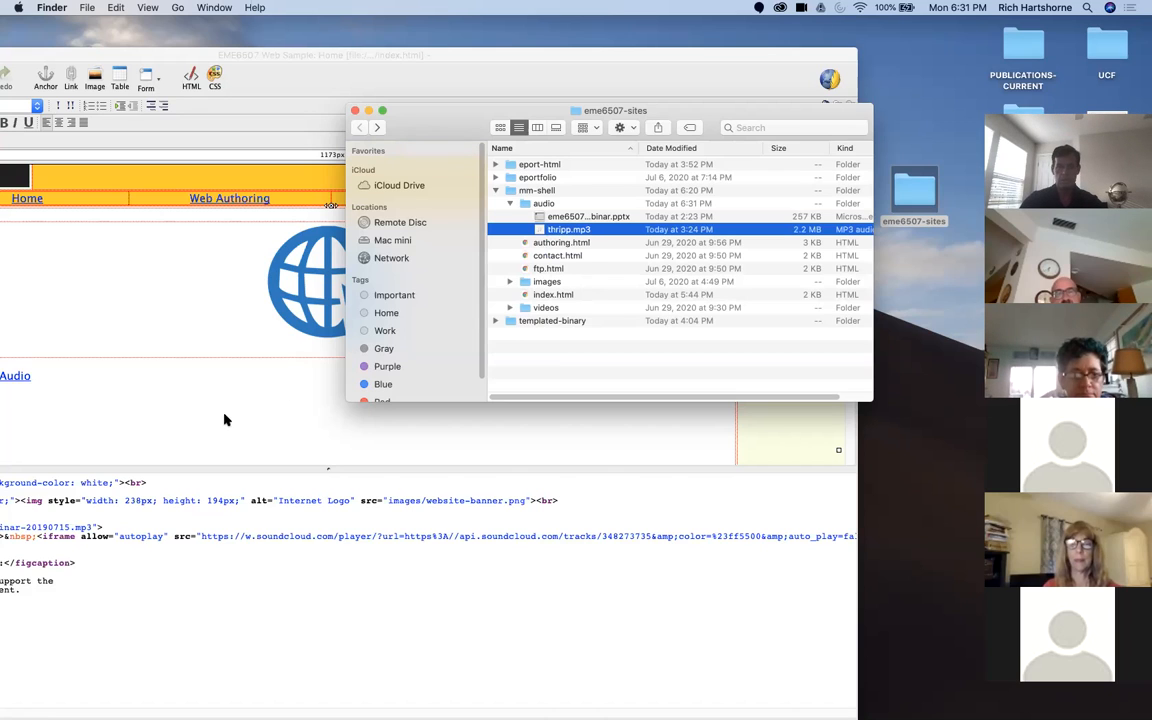
Step: Set the <audio> tag's src attribute to "/audio/thripp.mp3", apply the source change and dismiss the alert
left_click(472, 75)
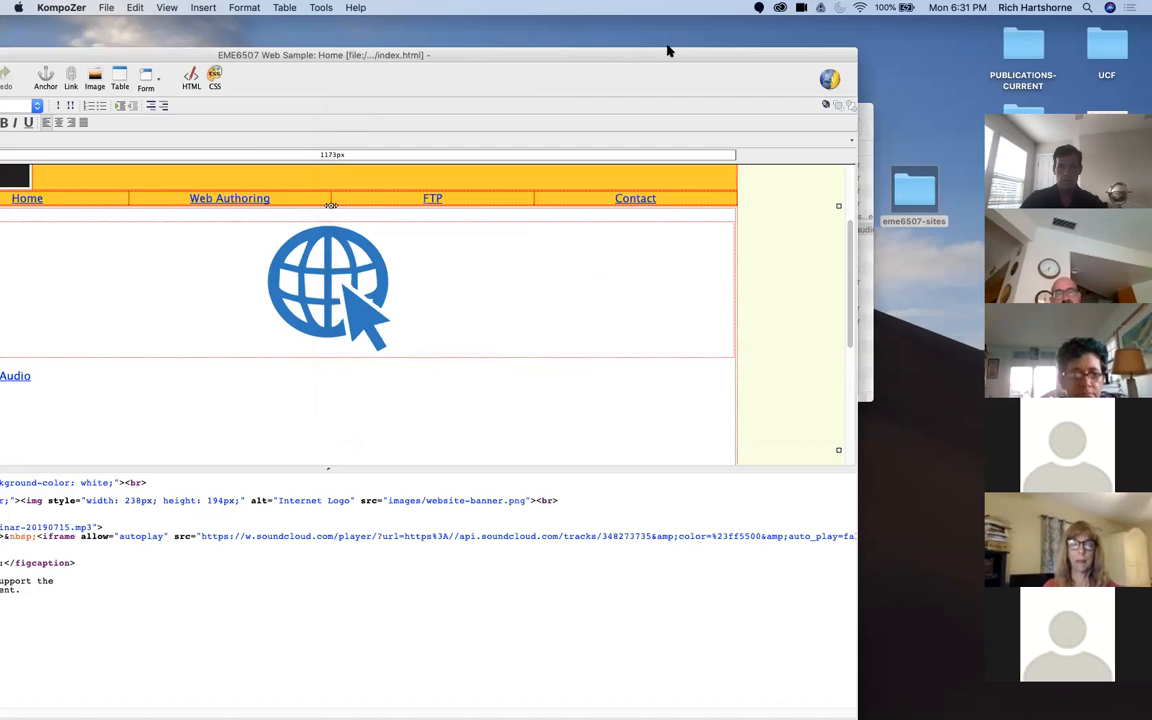
left_click_drag(221, 53, 673, 21)
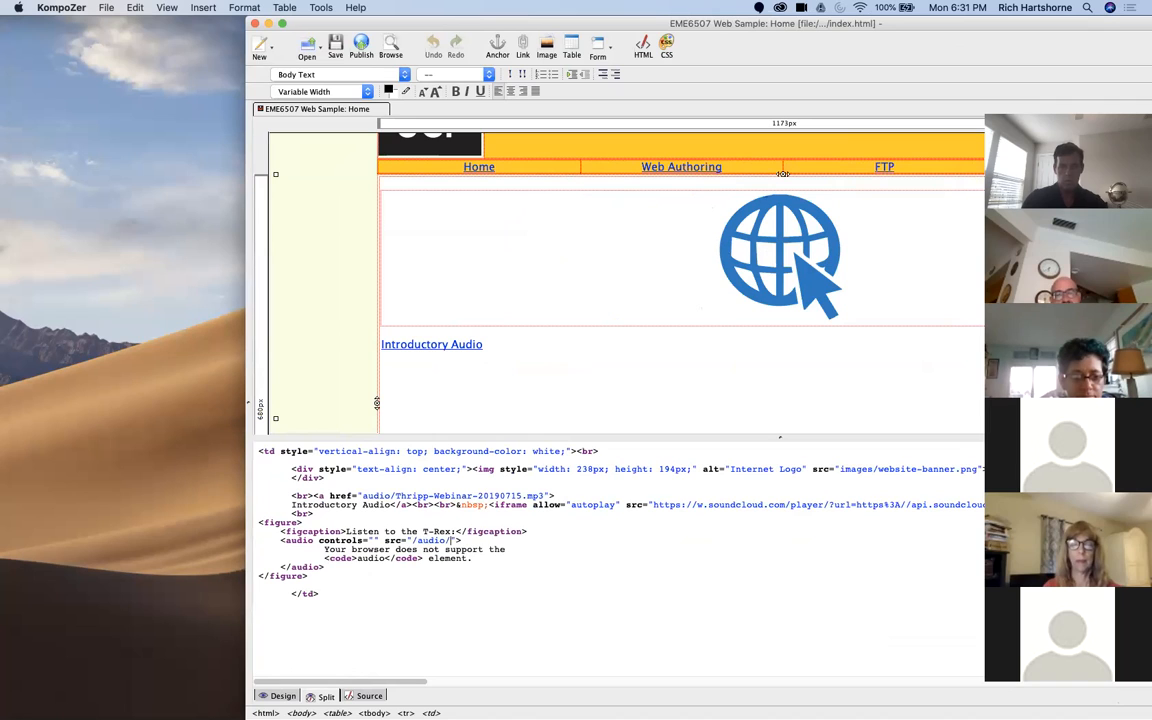
type("thripp.mp3")
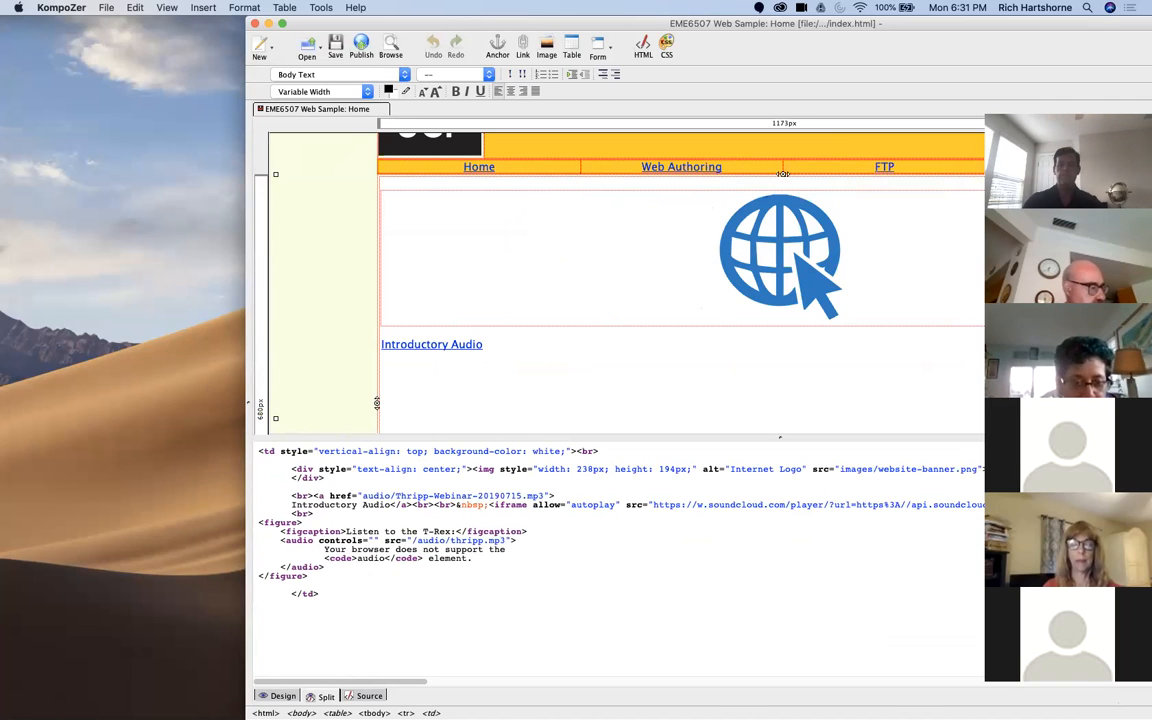
left_click(494, 401)
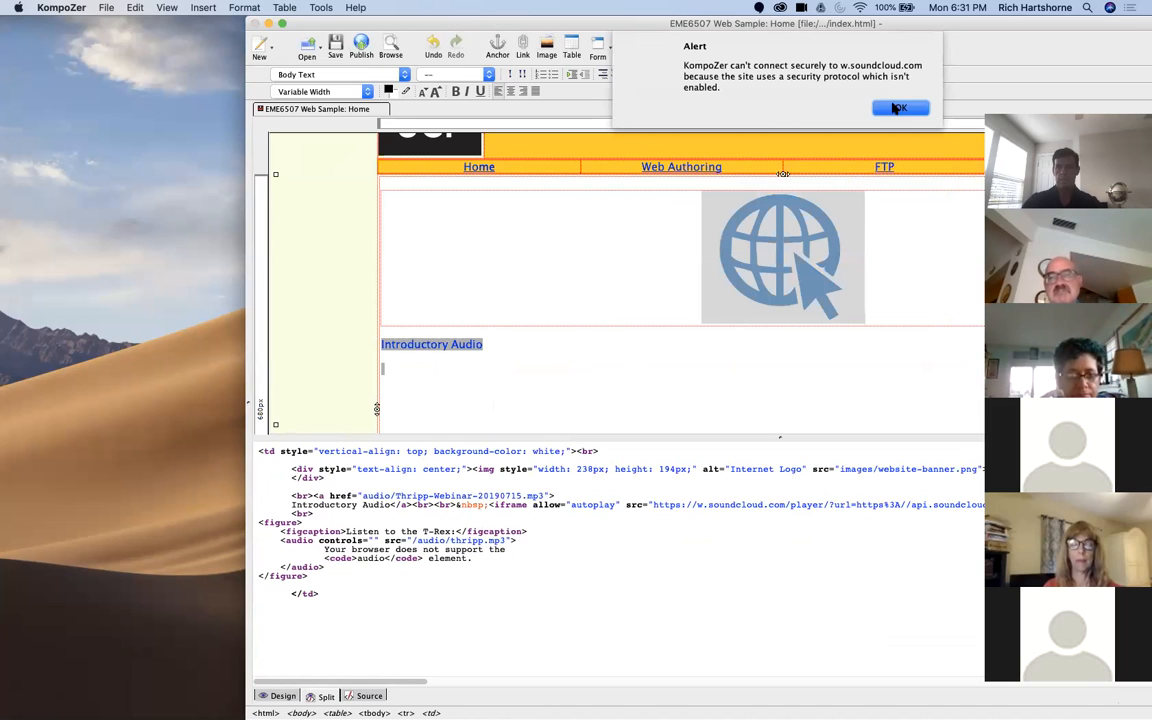
left_click(897, 108)
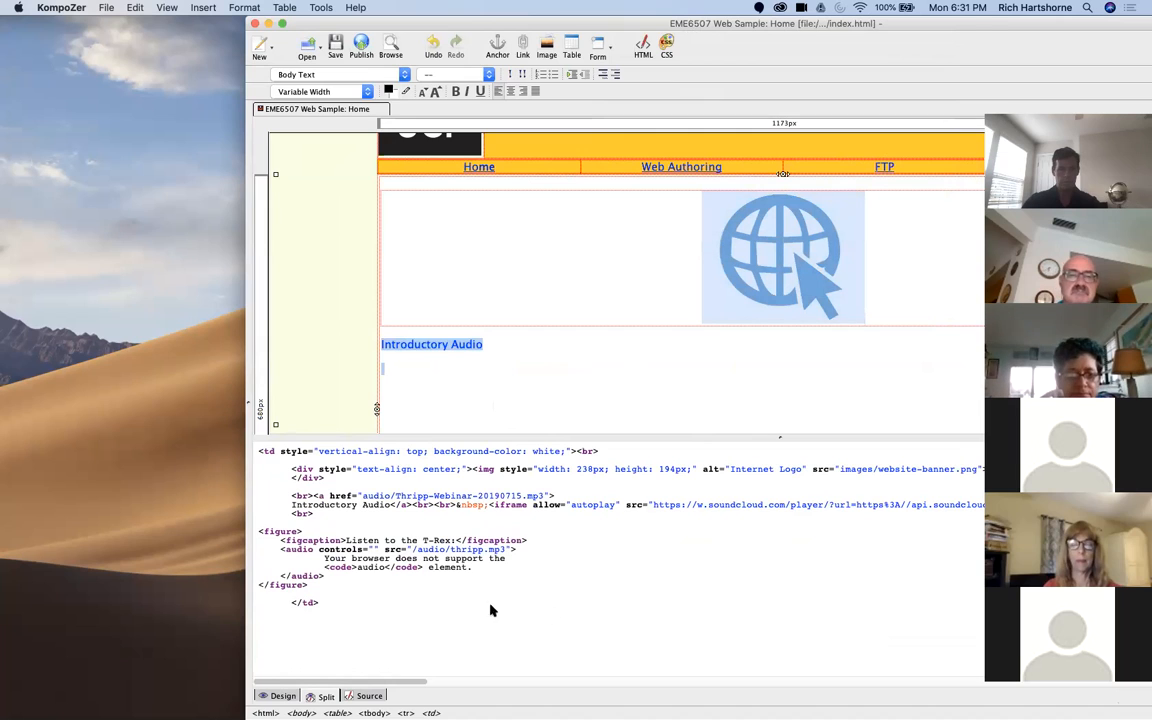
Step: Delete the SoundCloud iframe code and its trailing <br> from the source and save the page
left_click(408, 520)
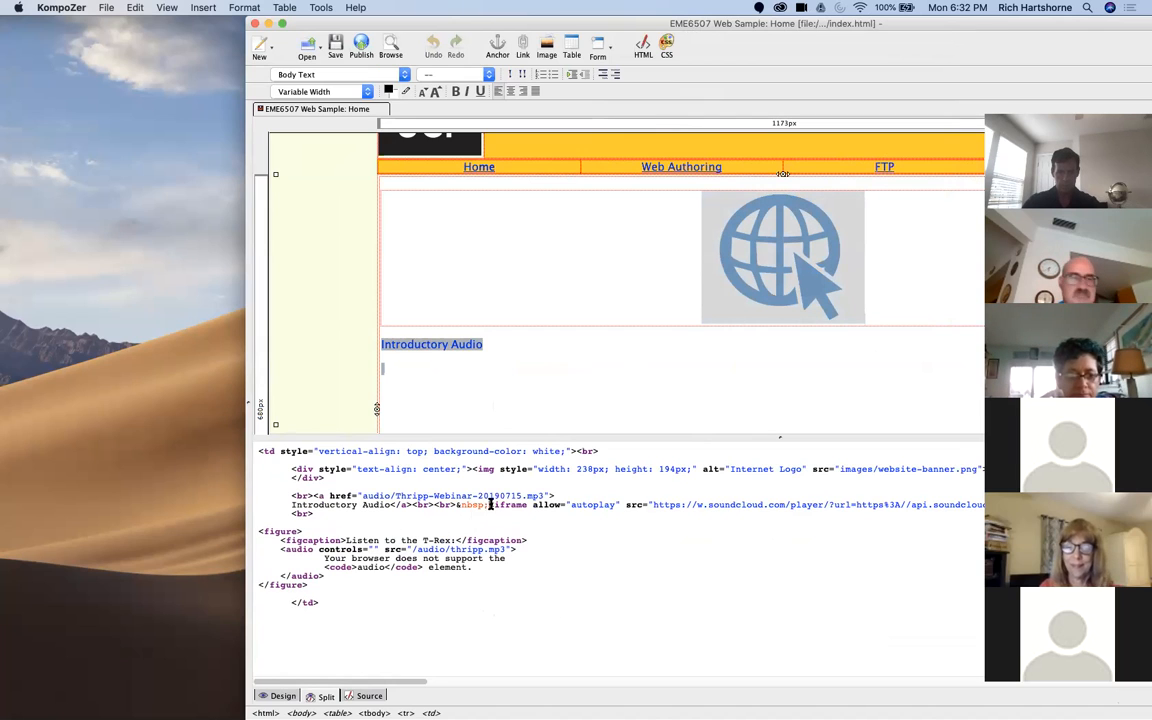
left_click_drag(489, 505, 509, 519)
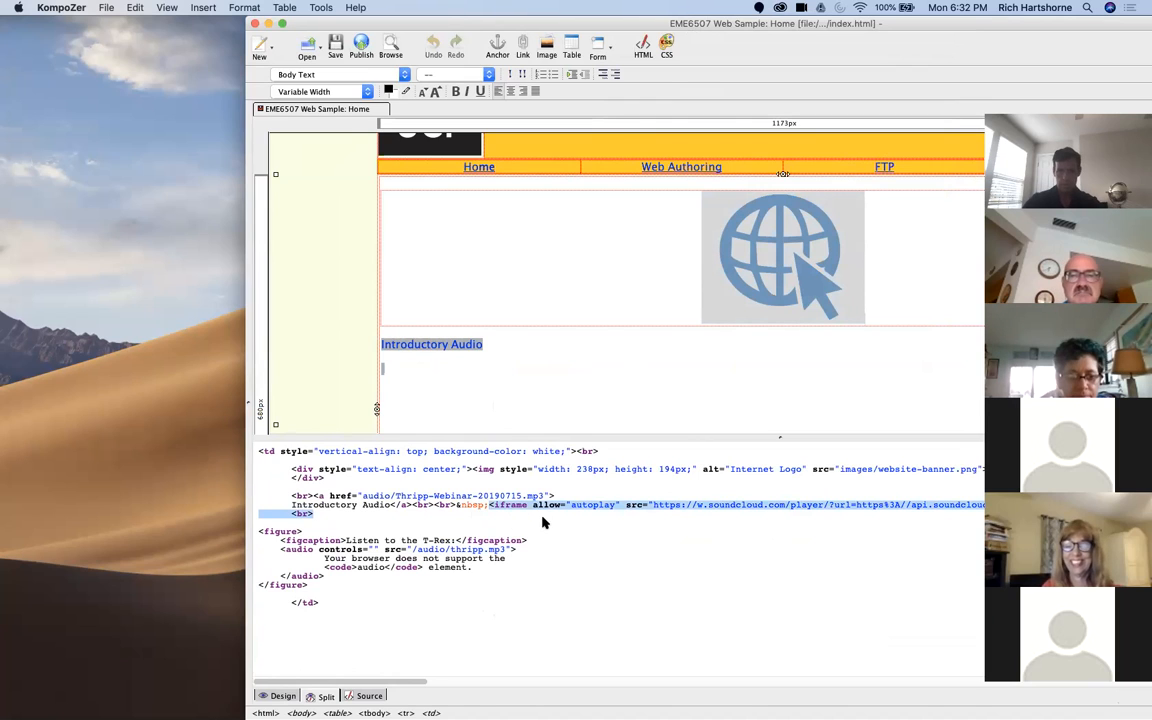
key("BackSpace")
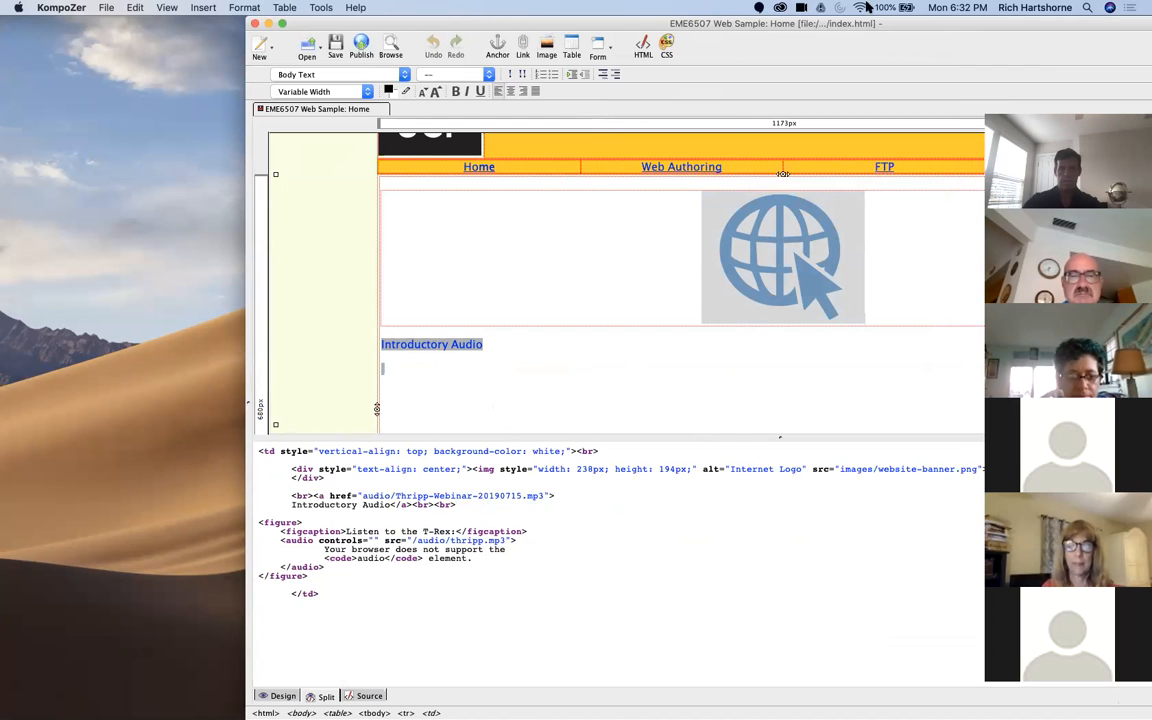
left_click_drag(945, 17, 761, 84)
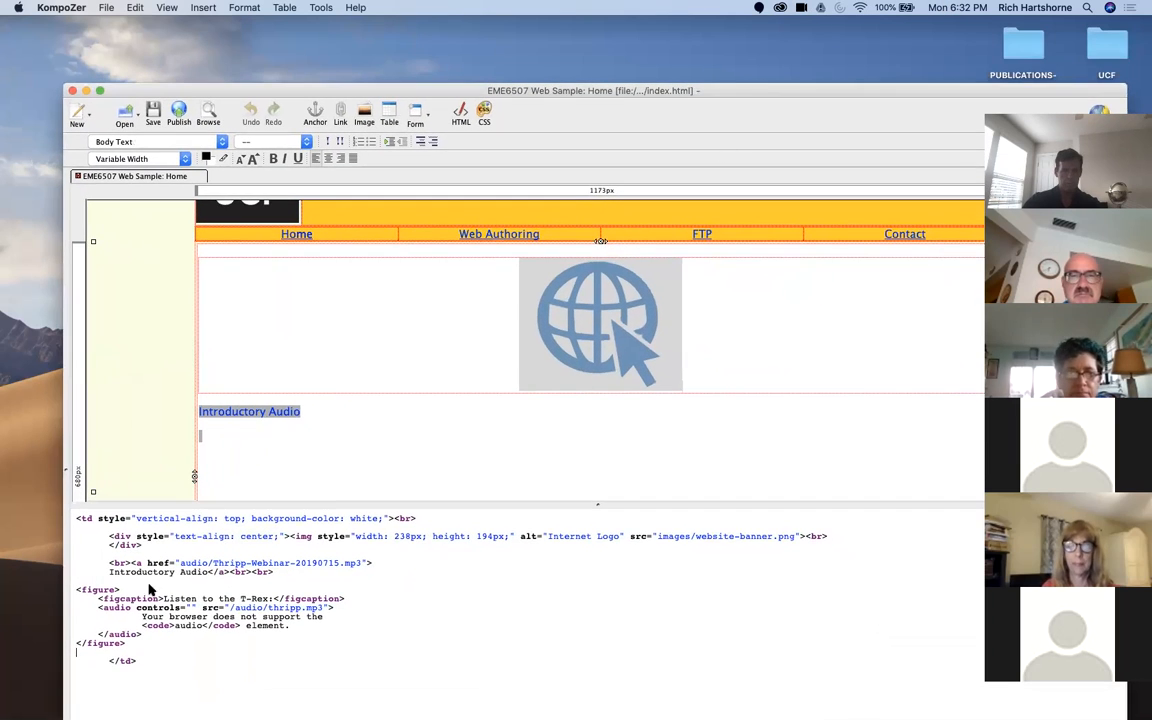
left_click(153, 110)
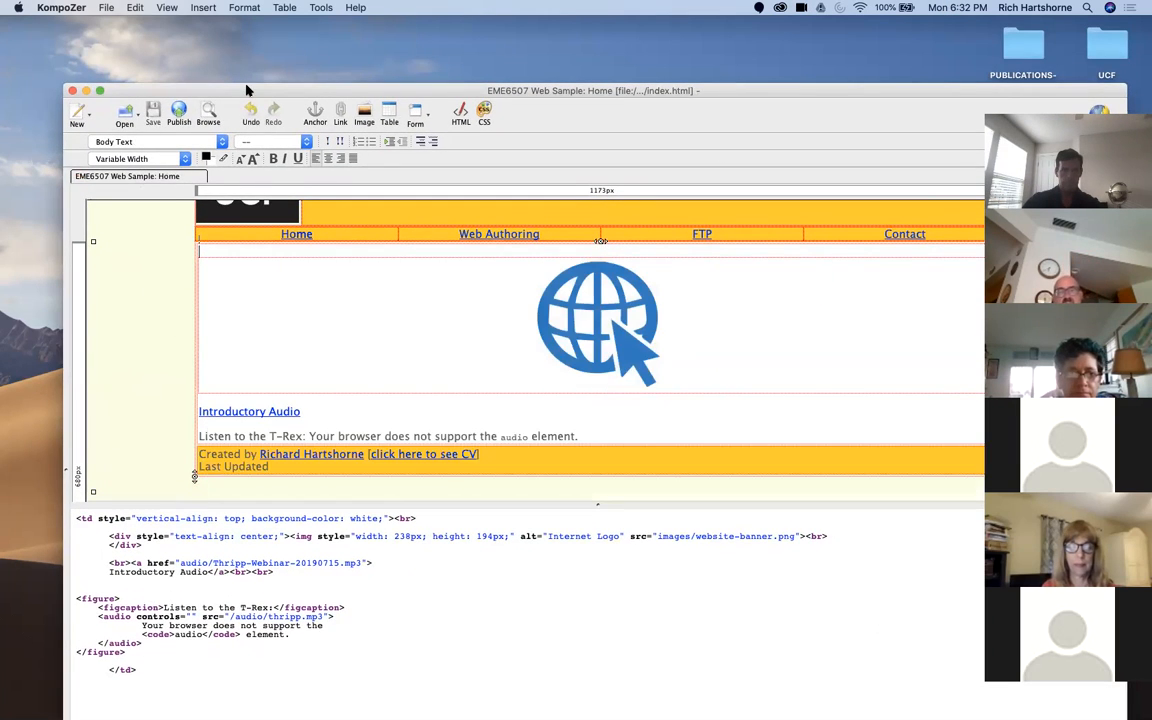
left_click_drag(245, 89, 248, 8)
left_click(298, 370)
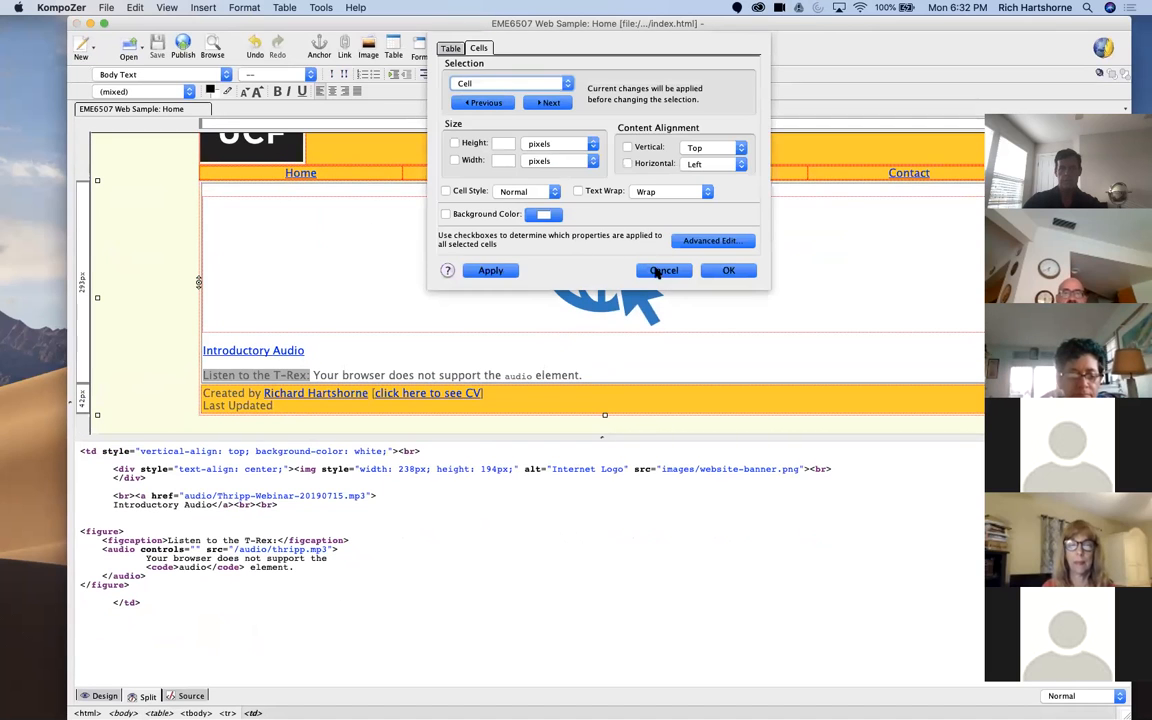
left_click(662, 271)
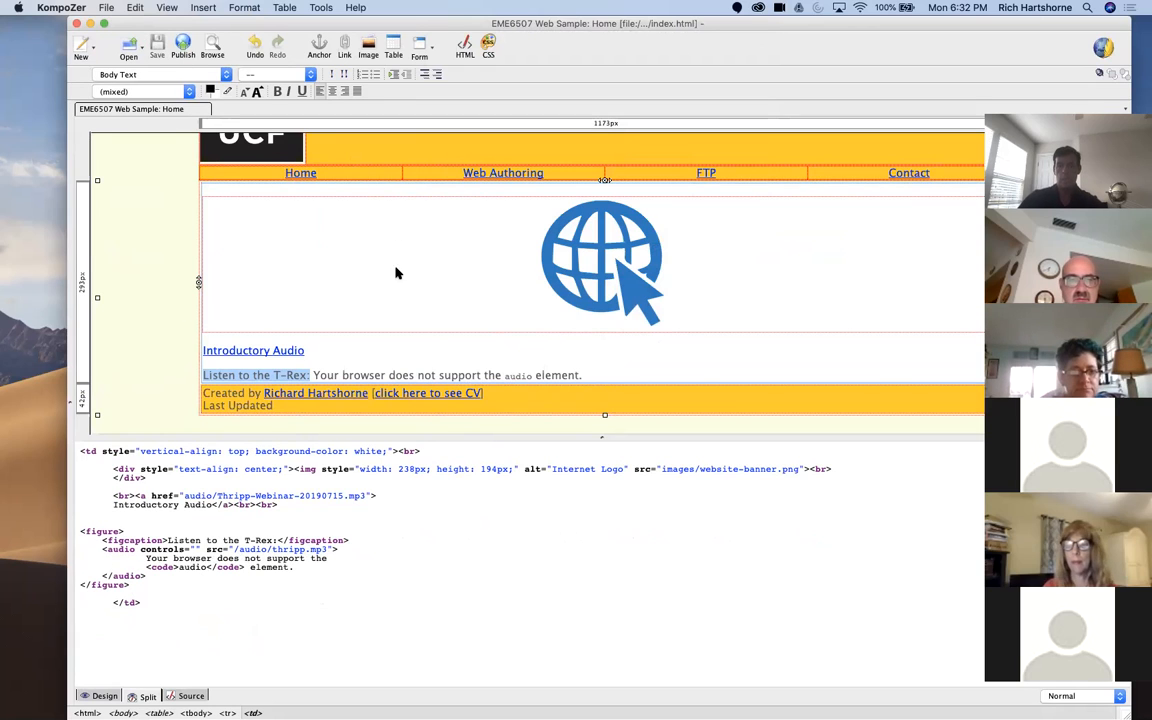
left_click_drag(970, 23, 970, 66)
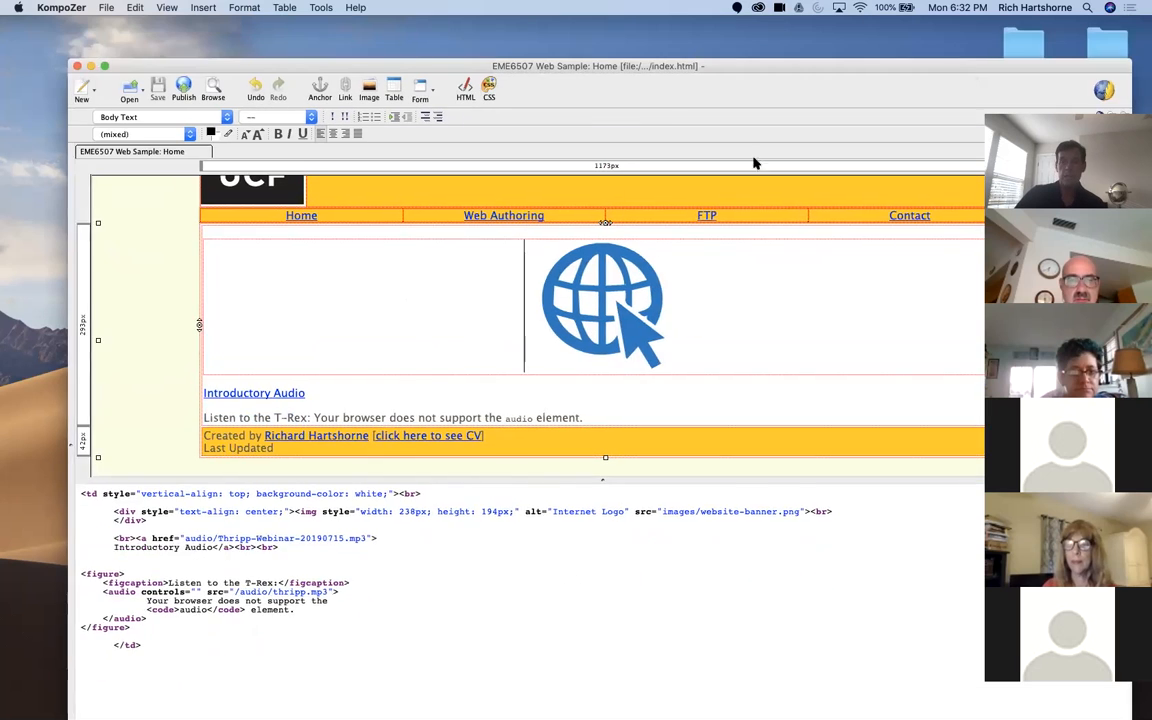
Step: Close the mm-shell home page, index.html, in the editor
left_click_drag(584, 418, 204, 418)
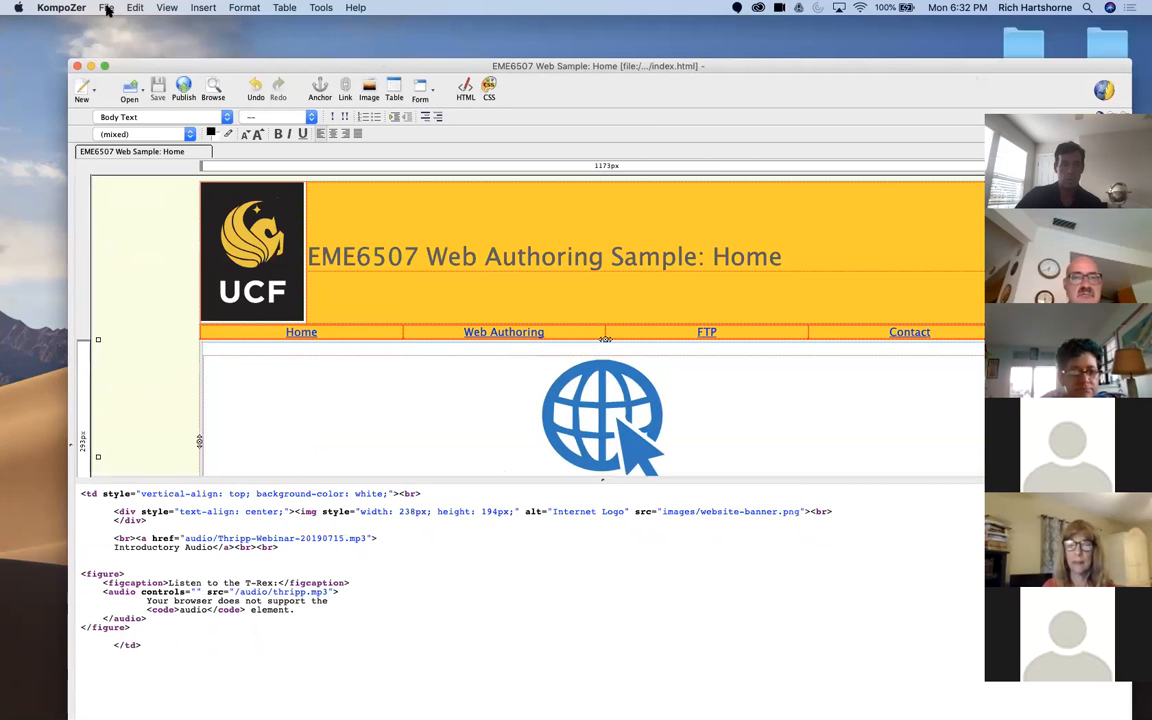
left_click(107, 8)
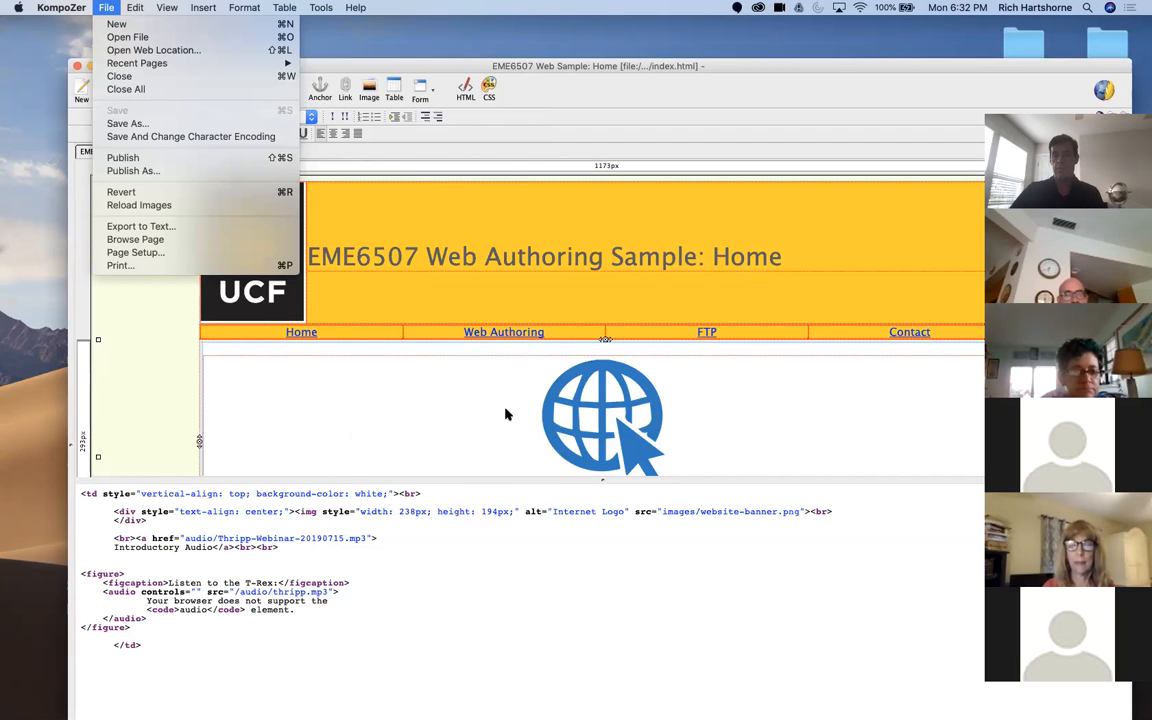
left_click(320, 323)
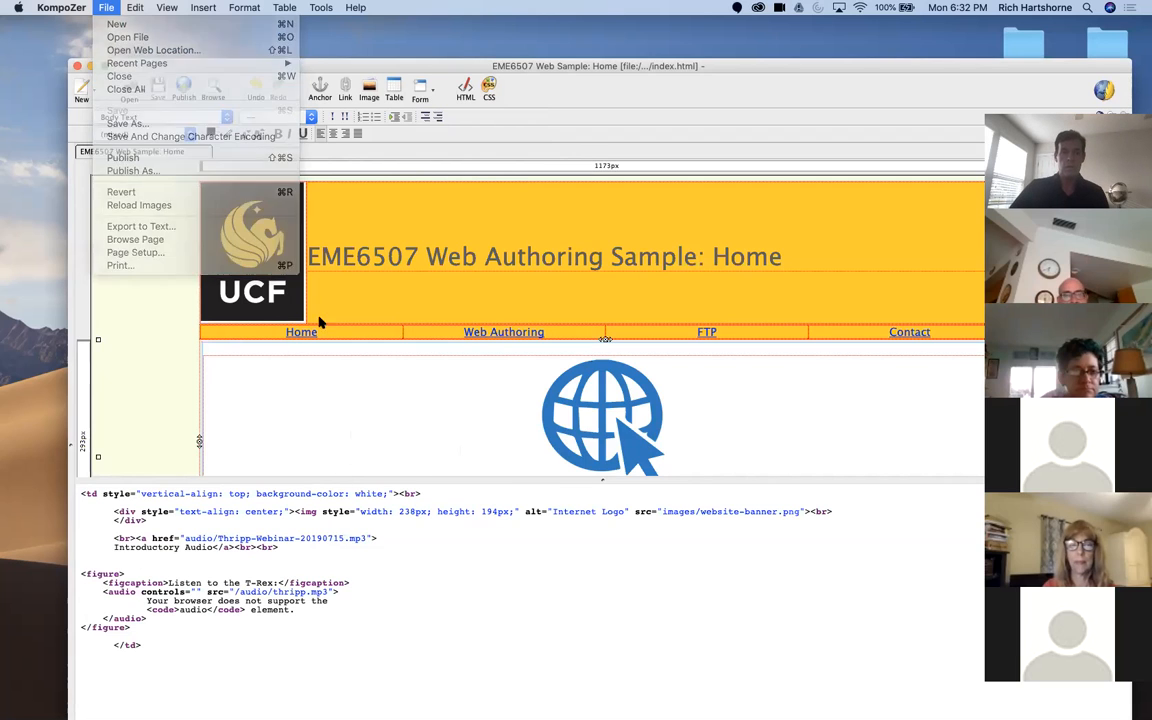
right_click(122, 151)
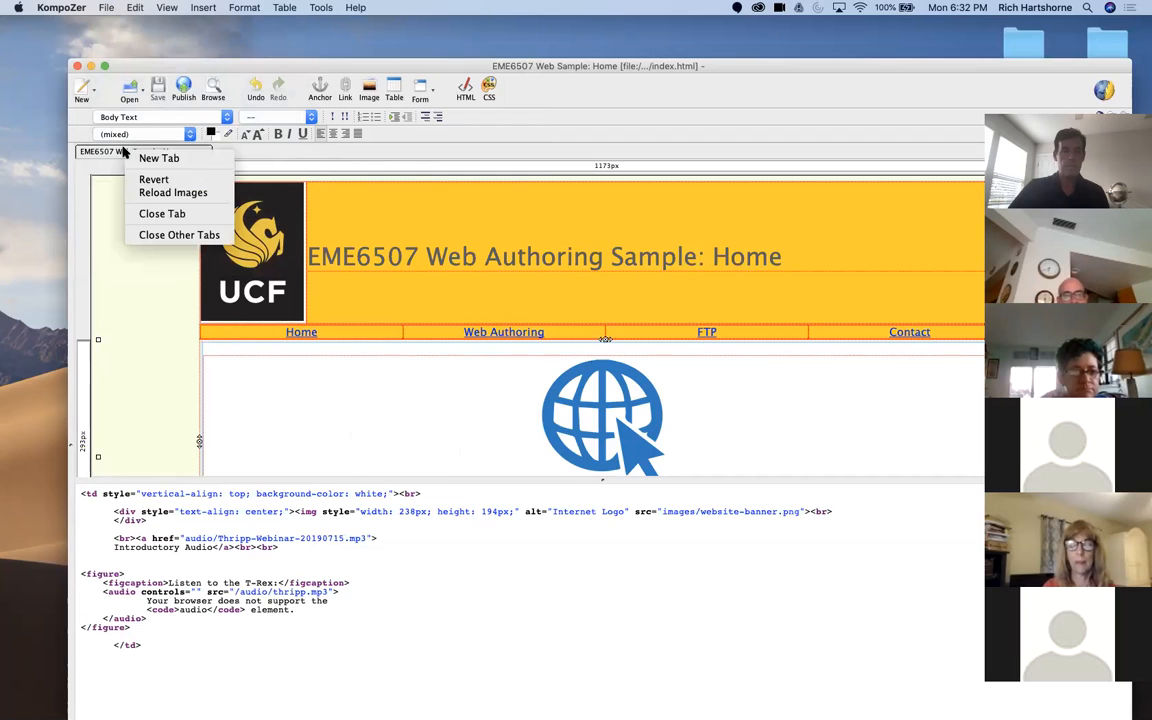
left_click(155, 213)
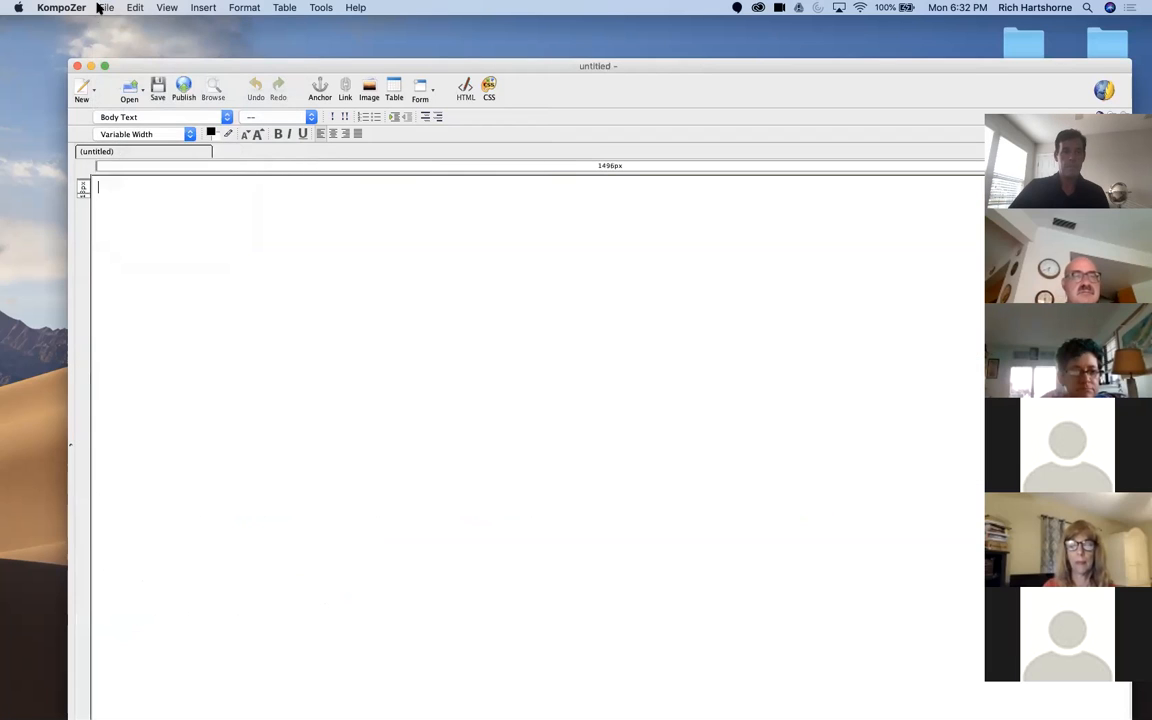
Step: Open authoring.html from the mm-shell folder and place the insertion point below the Amaya description
left_click(104, 7)
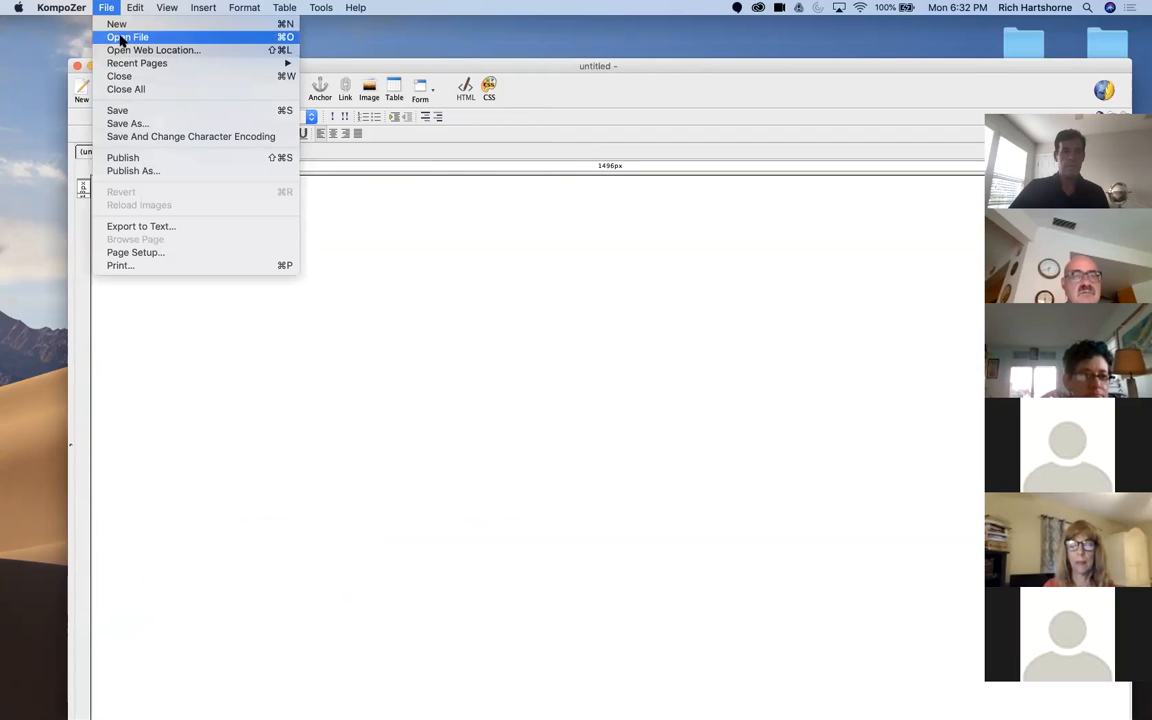
left_click(140, 37)
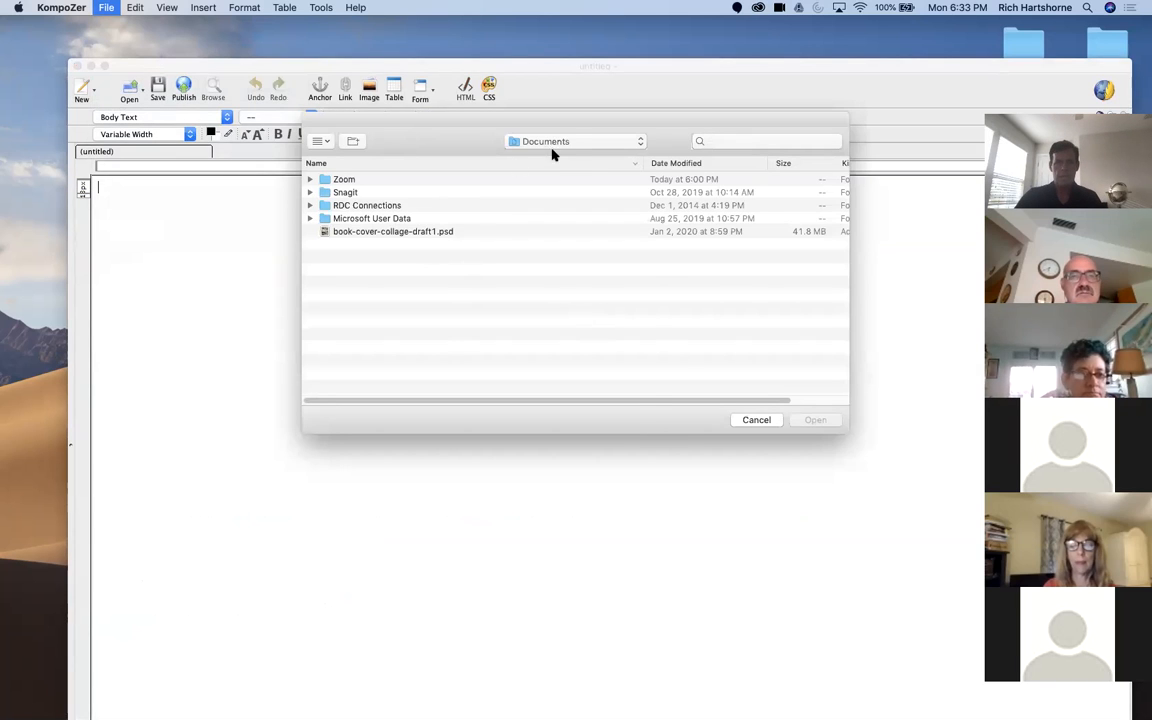
left_click(565, 141)
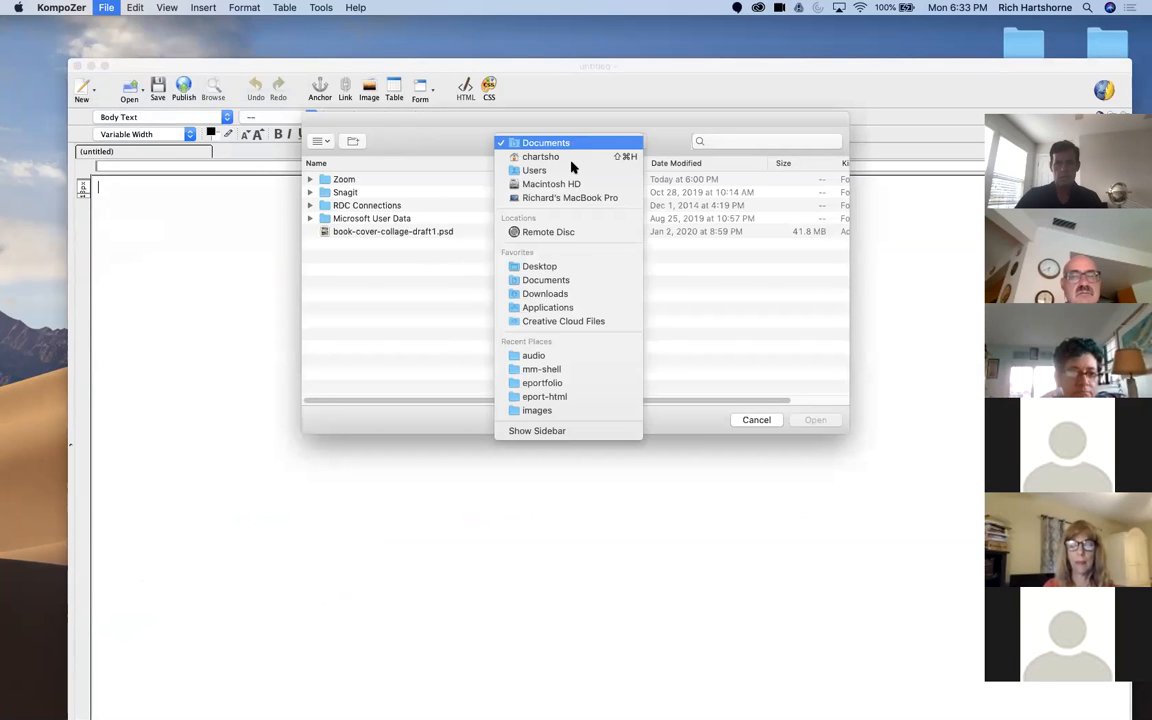
left_click(555, 370)
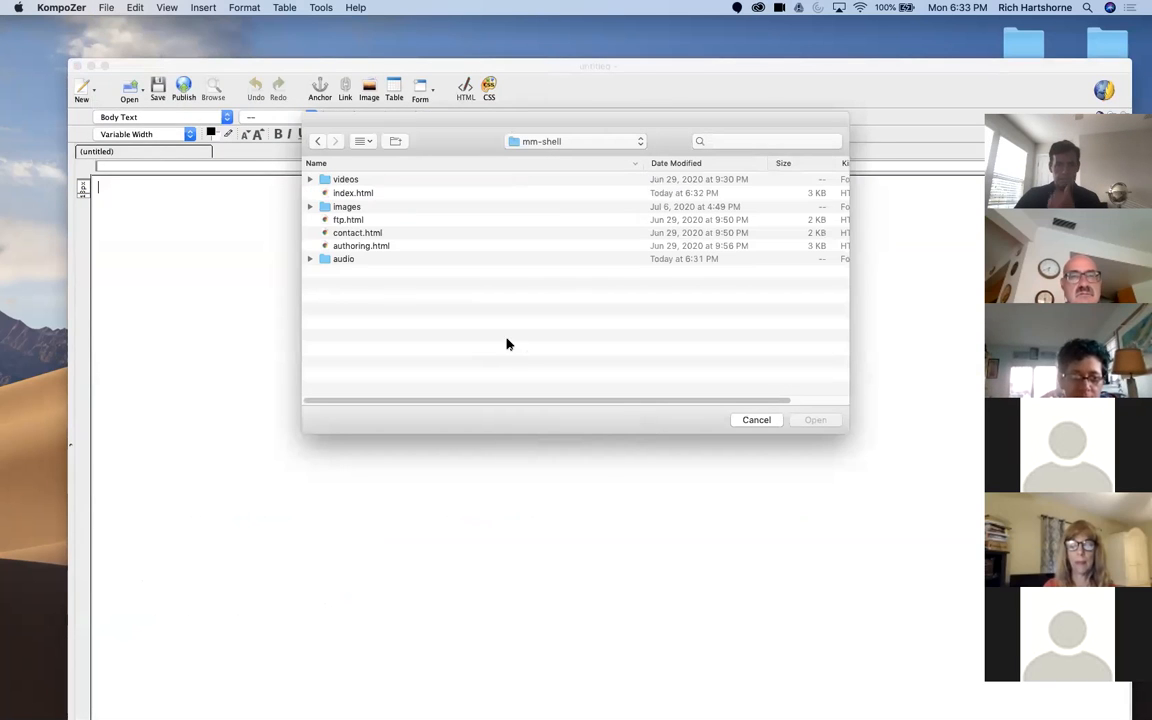
left_click(358, 247)
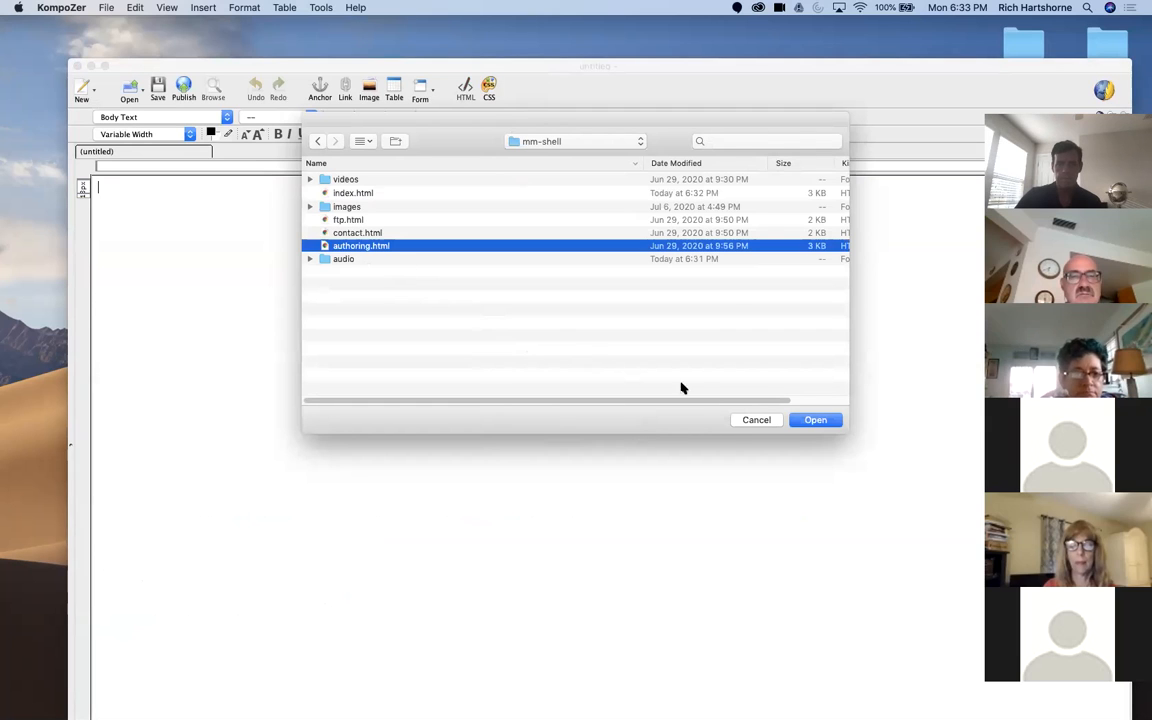
left_click(818, 421)
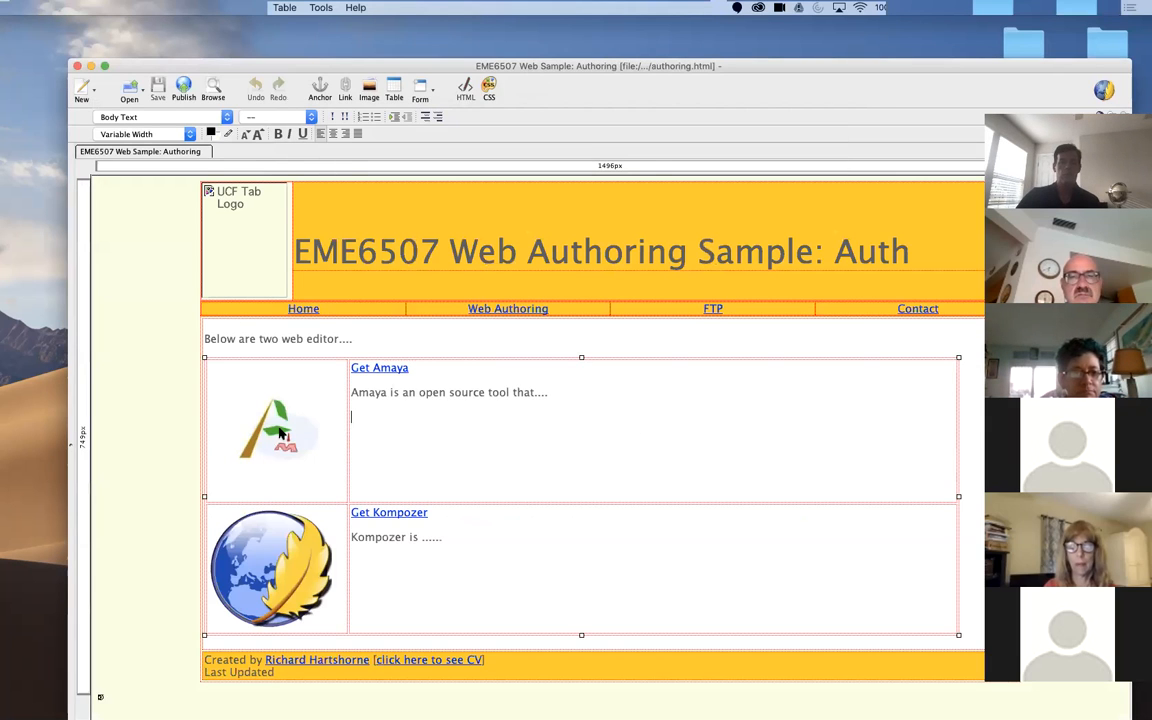
left_click(280, 432)
left_click(388, 435)
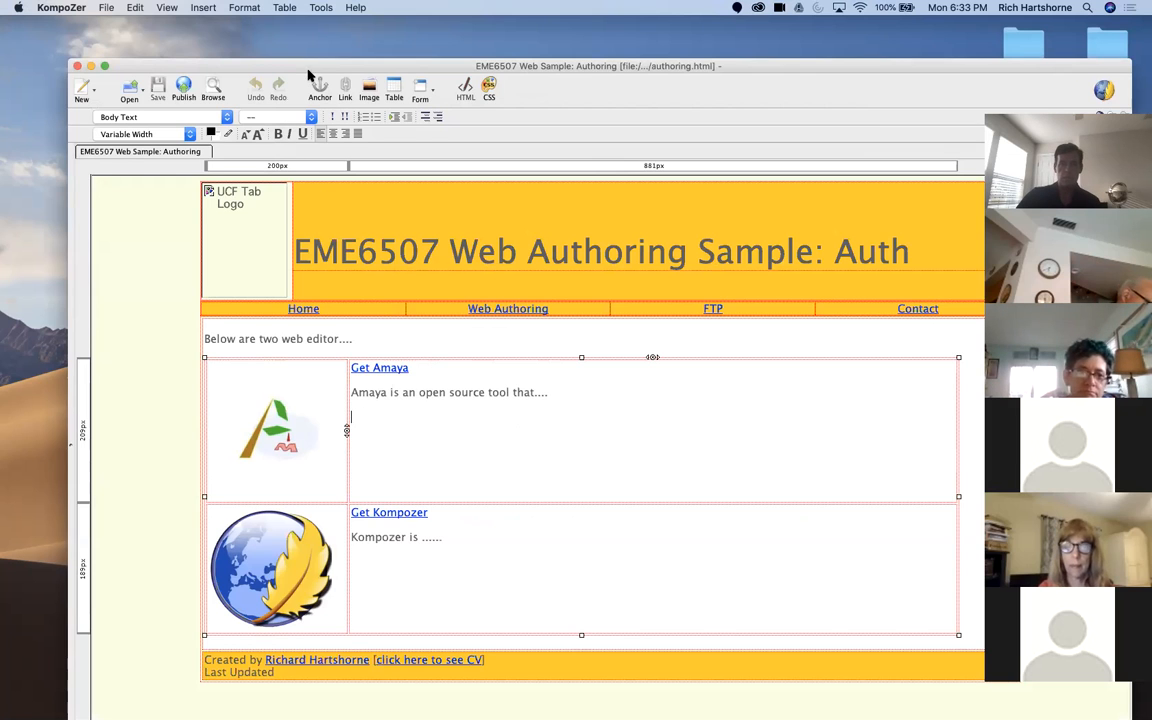
left_click_drag(309, 69, 301, 50)
Step: Switch to Chrome, open the uploaded video "Working with Templates in Dreamweaver" from the YouTube channel and pause it
mouse_move(268, 698)
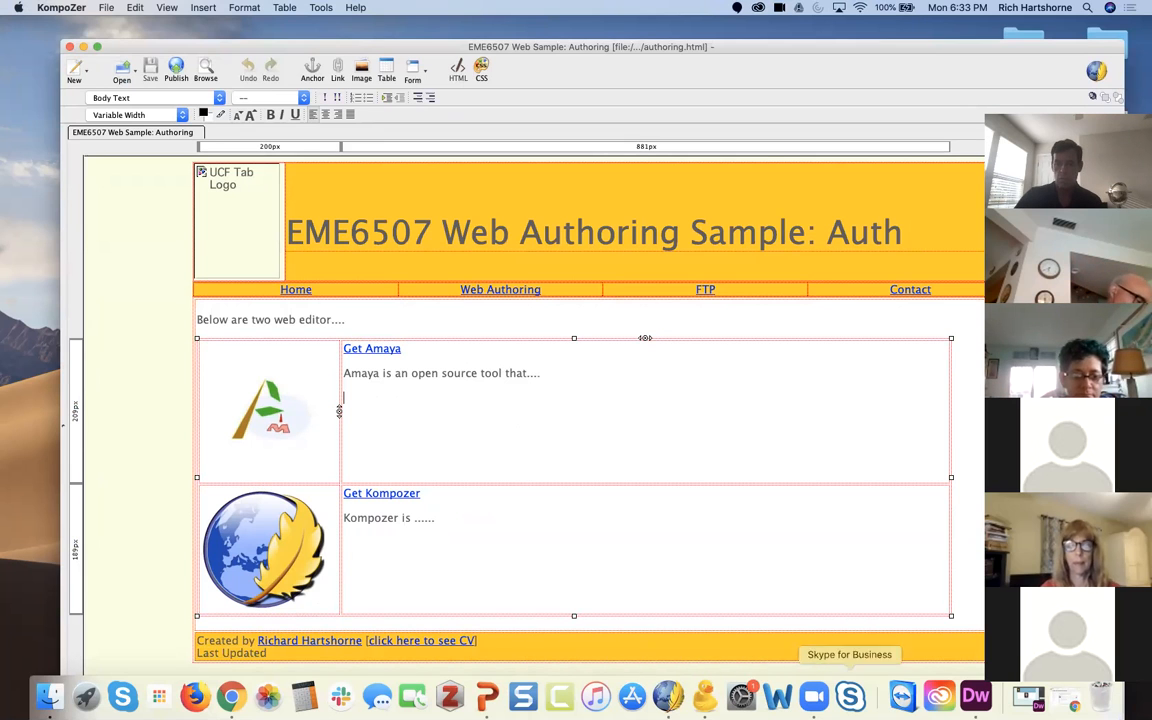
left_click(231, 697)
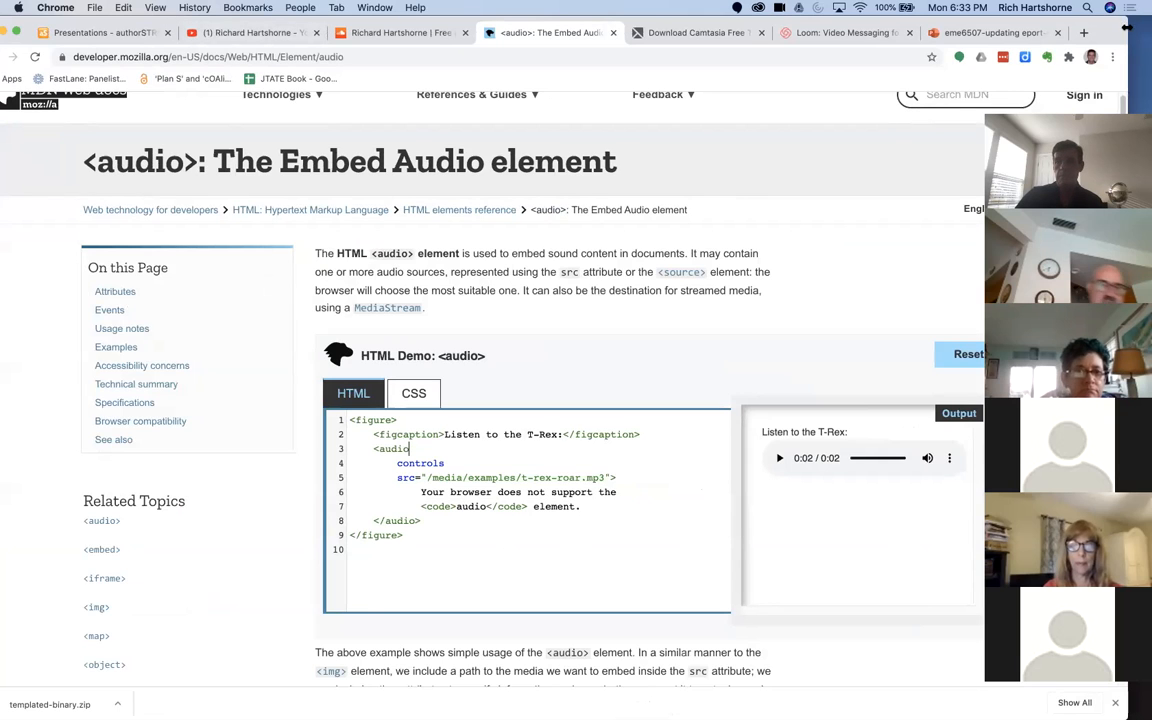
left_click_drag(1024, 30, 1030, 98)
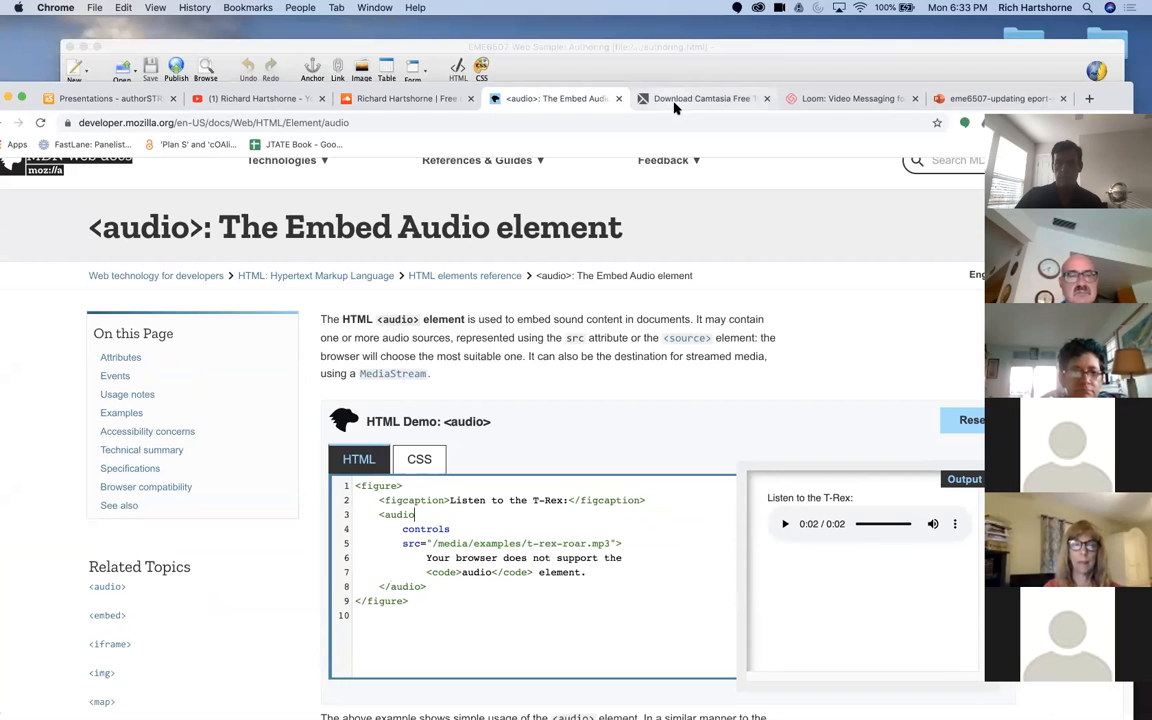
left_click(272, 101)
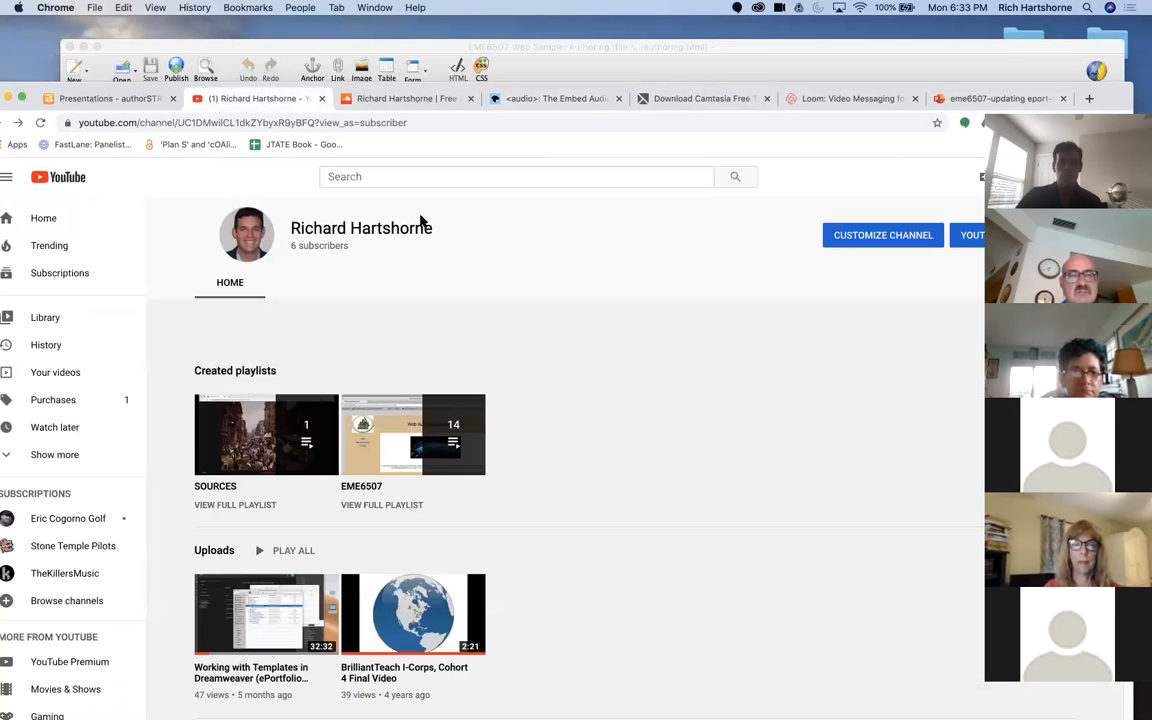
scroll(591, 352, "down", 3)
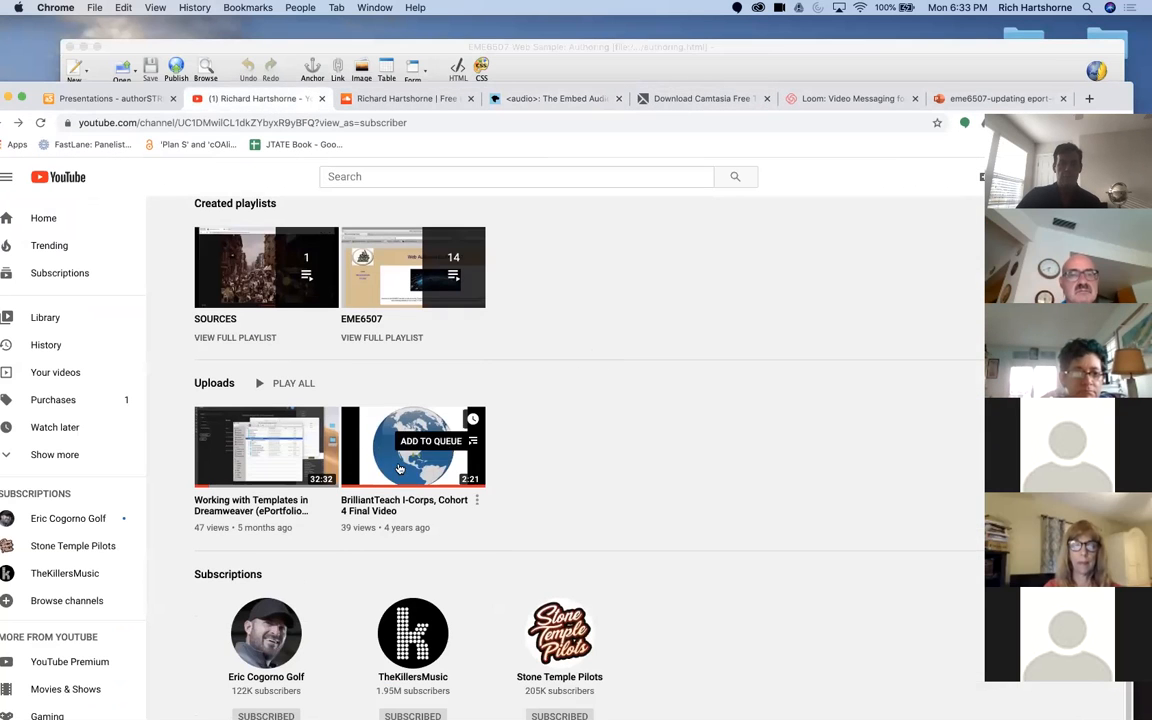
left_click(275, 475)
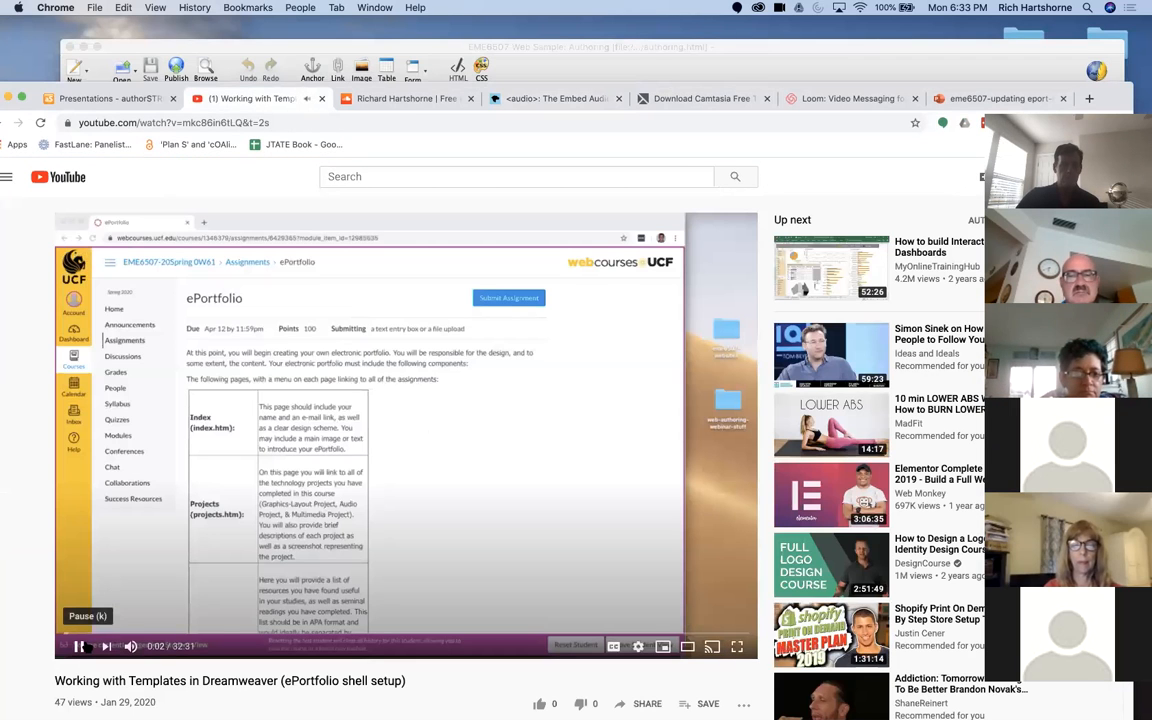
left_click(84, 647)
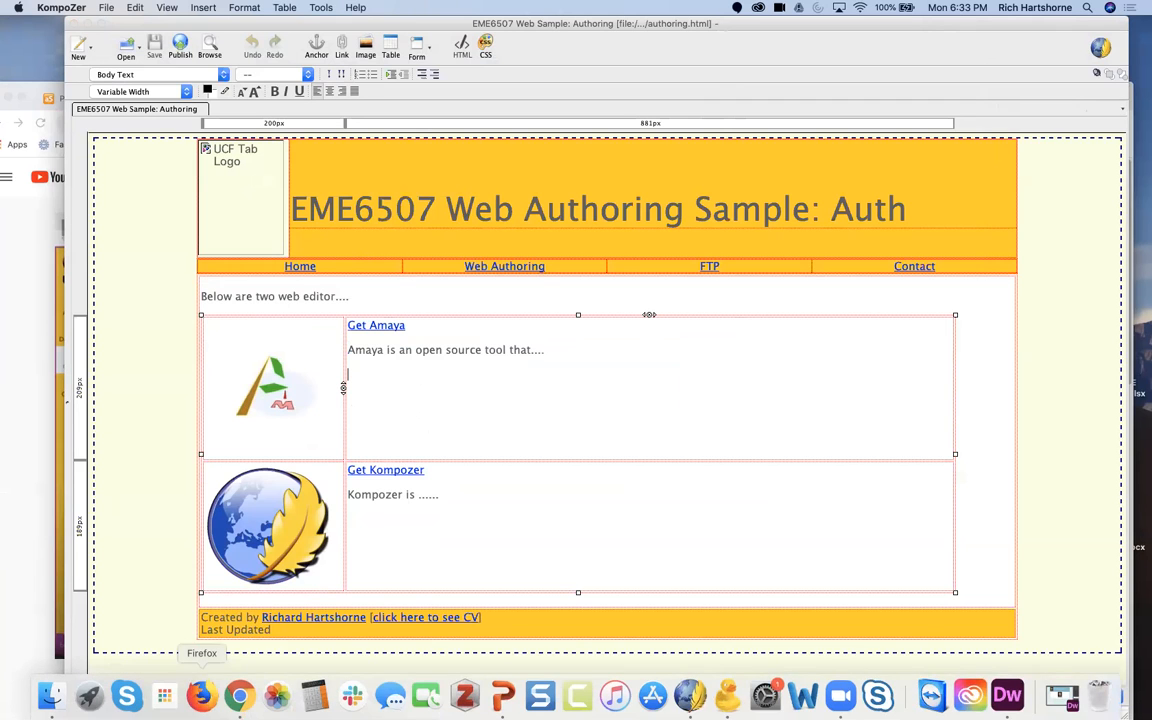
left_click(239, 695)
left_click(201, 695)
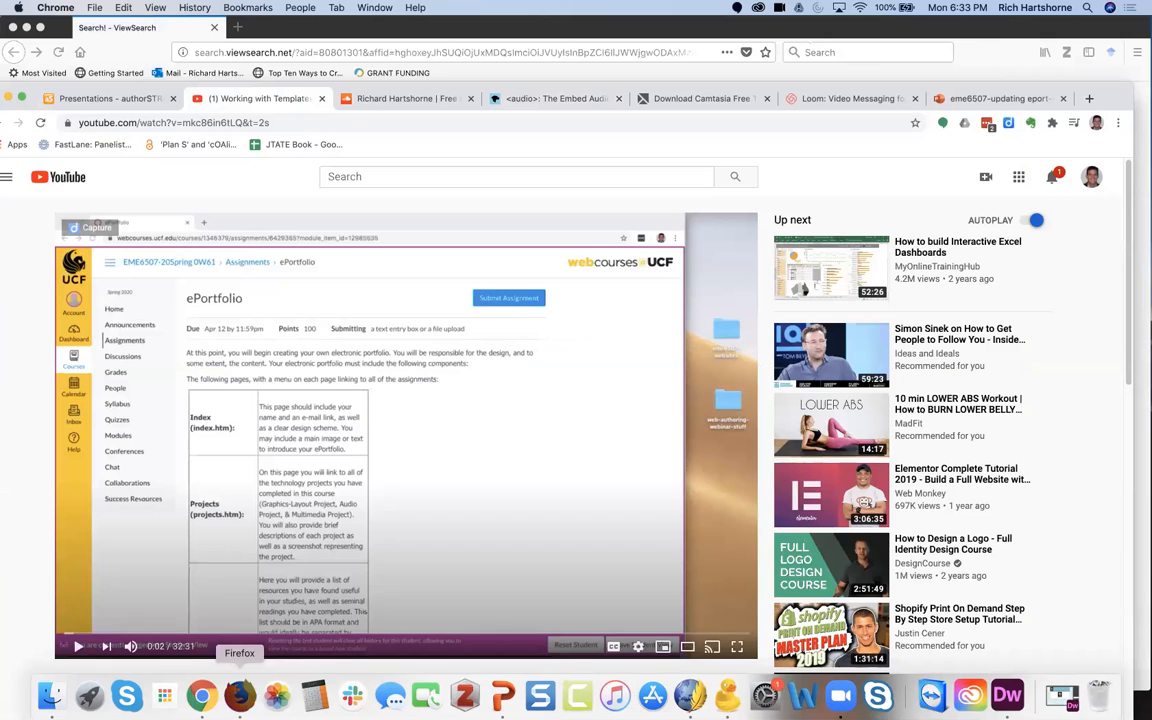
right_click(240, 697)
left_click(245, 649)
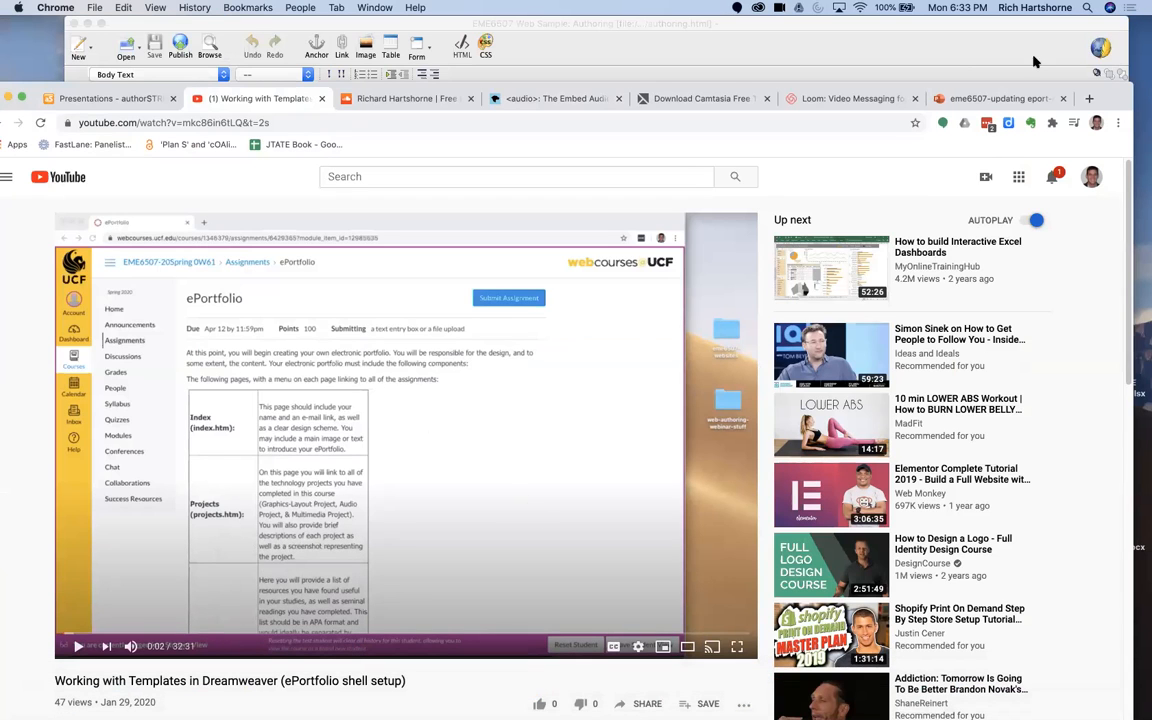
left_click(860, 66)
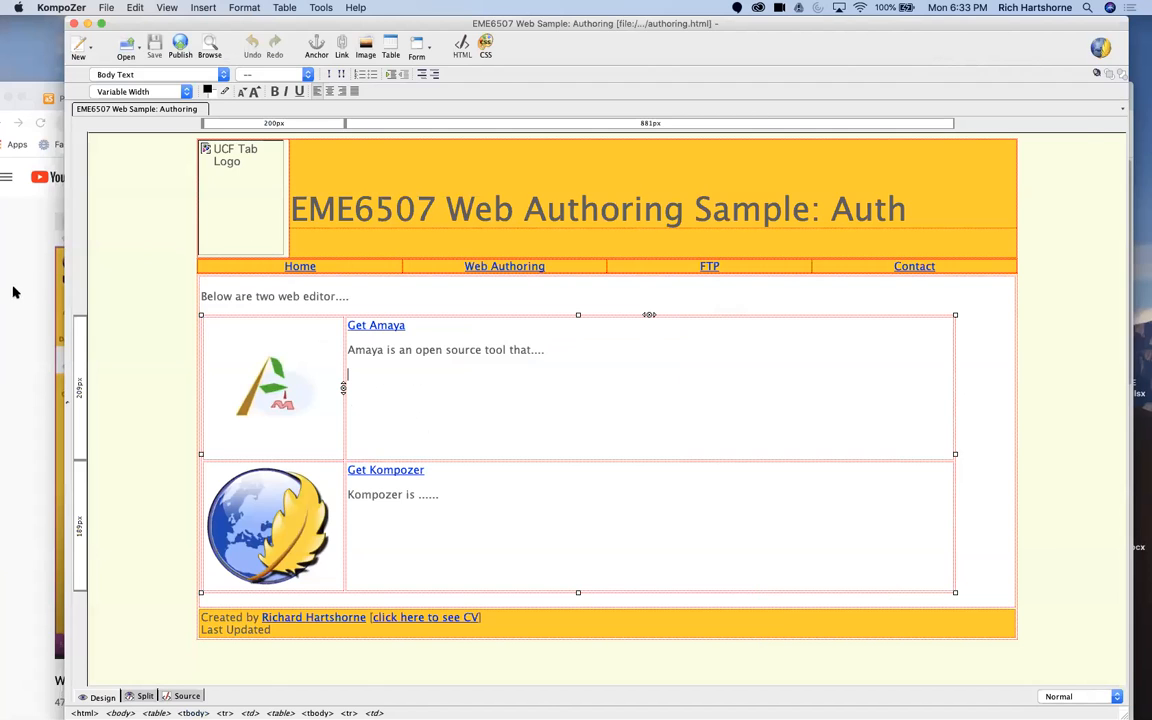
left_click(15, 264)
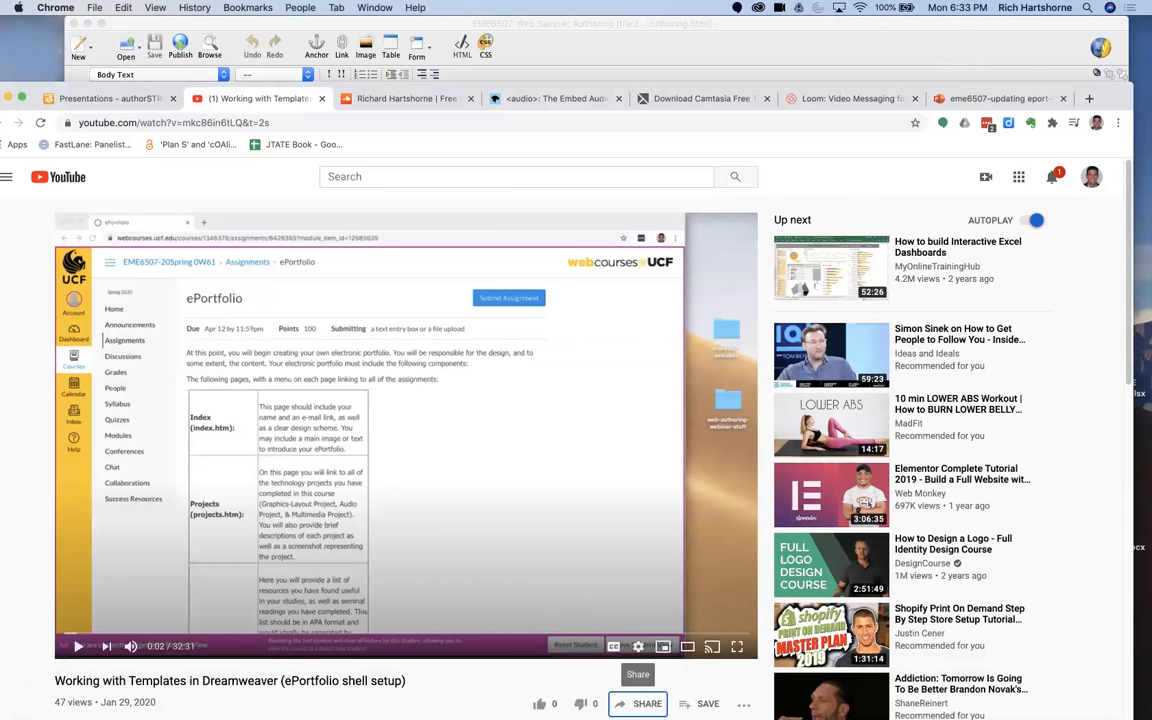
Step: Open the embed options for the Dreamweaver templates video and copy its full iframe code
left_click(641, 703)
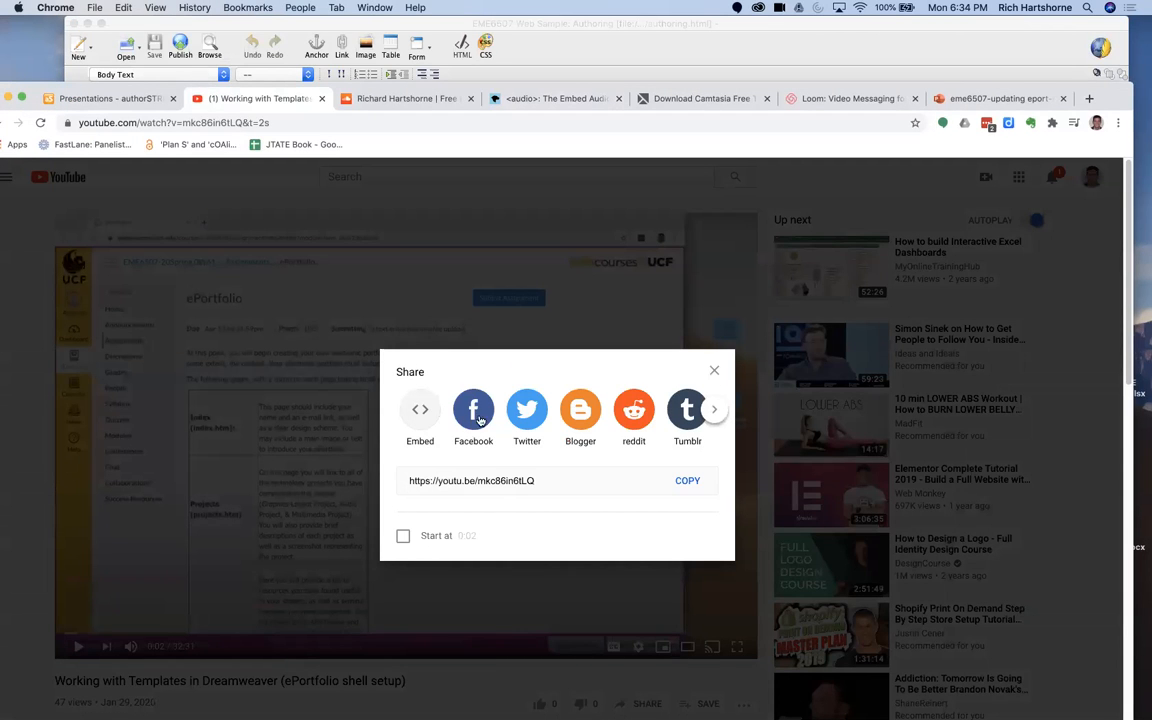
left_click(418, 411)
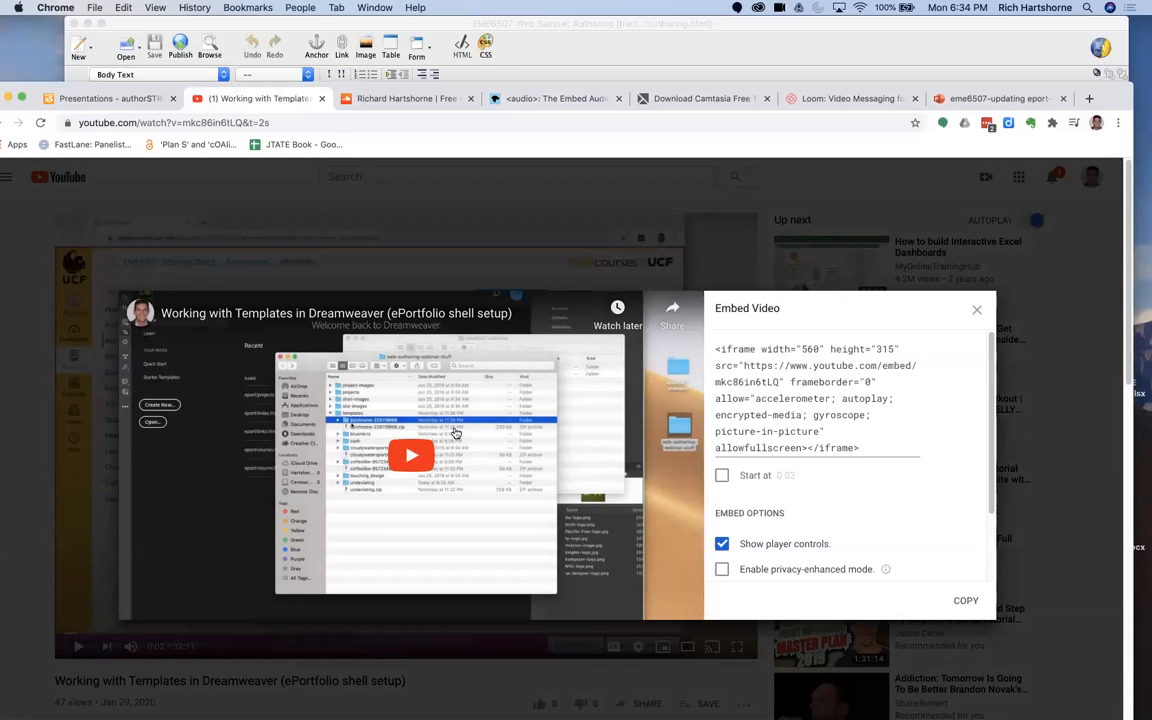
left_click(766, 370)
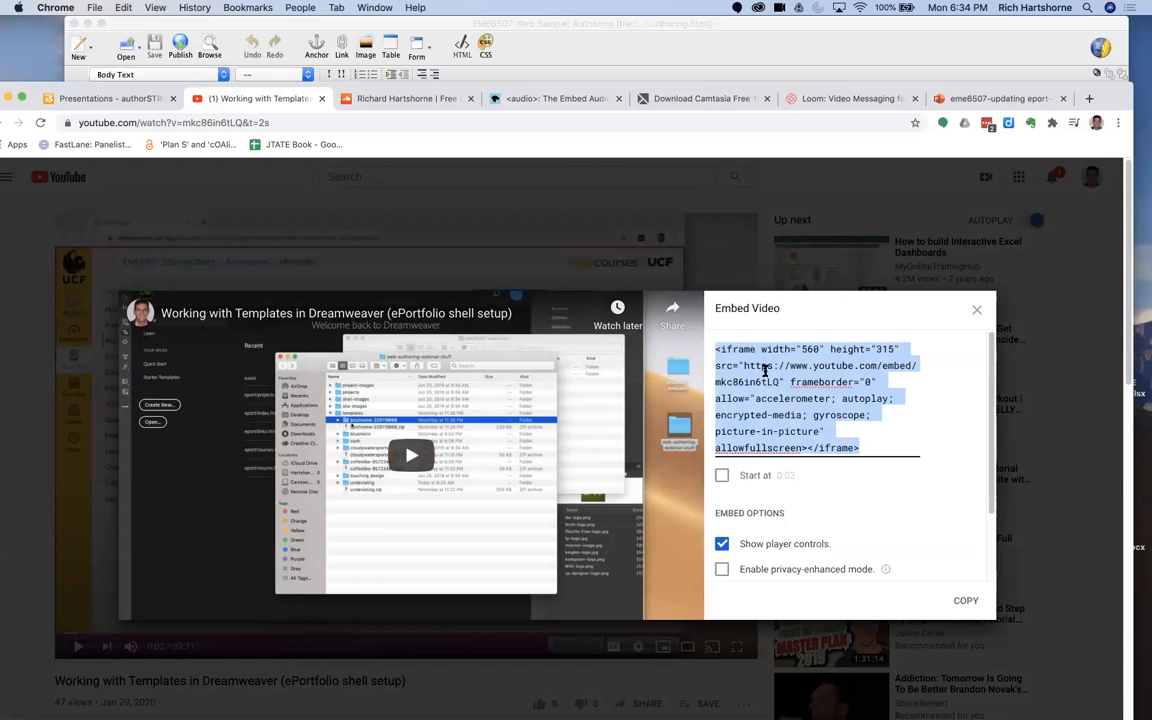
right_click(766, 369)
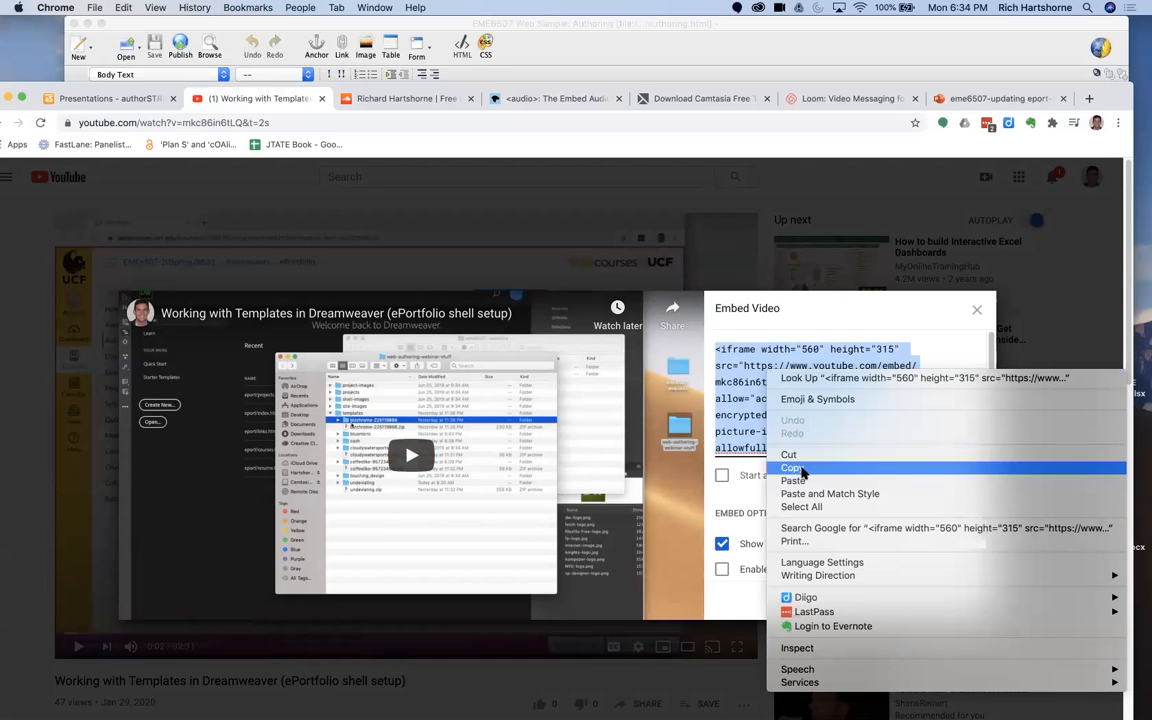
left_click(792, 467)
left_click(831, 417)
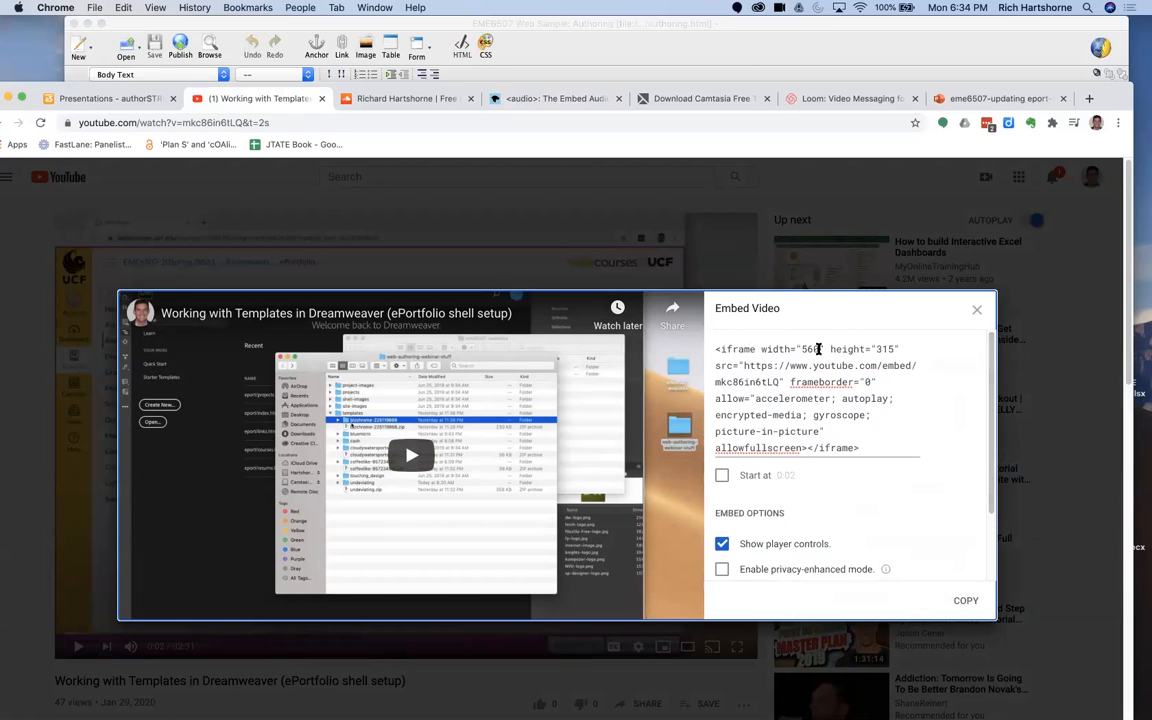
Step: Highlight the iframe's width and height values, and set the embedded video to start at 0:31
triple_click(803, 350)
left_click_drag(791, 349, 898, 349)
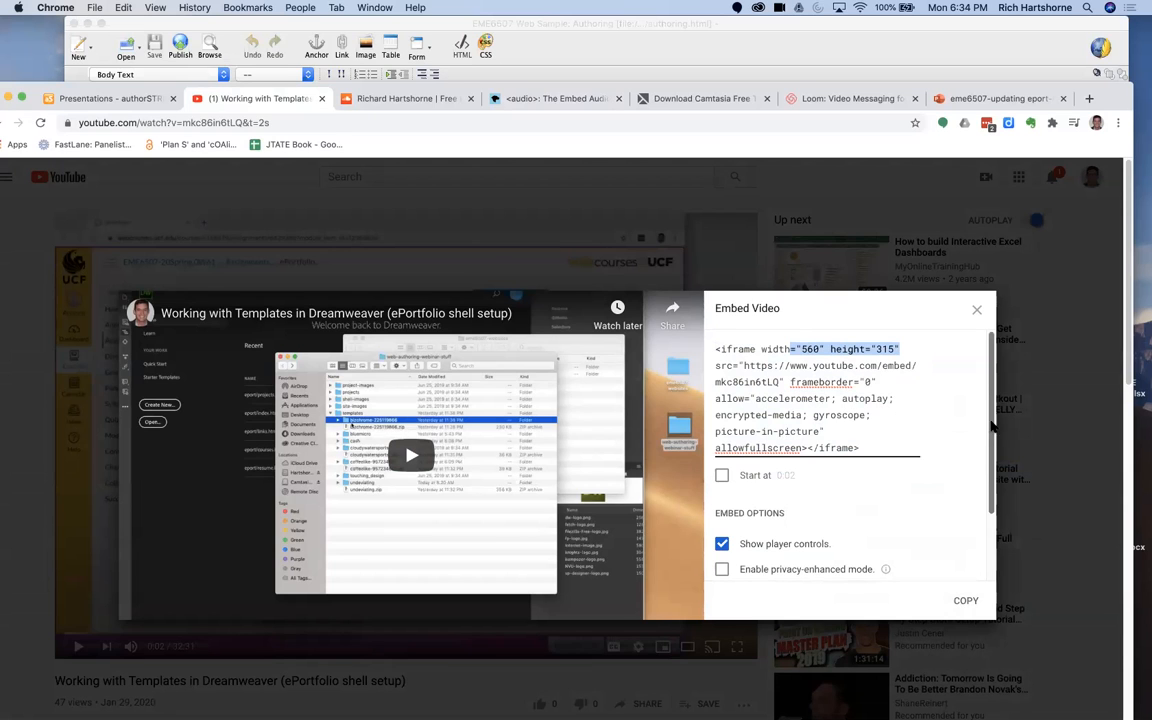
scroll(995, 415, "down", 2)
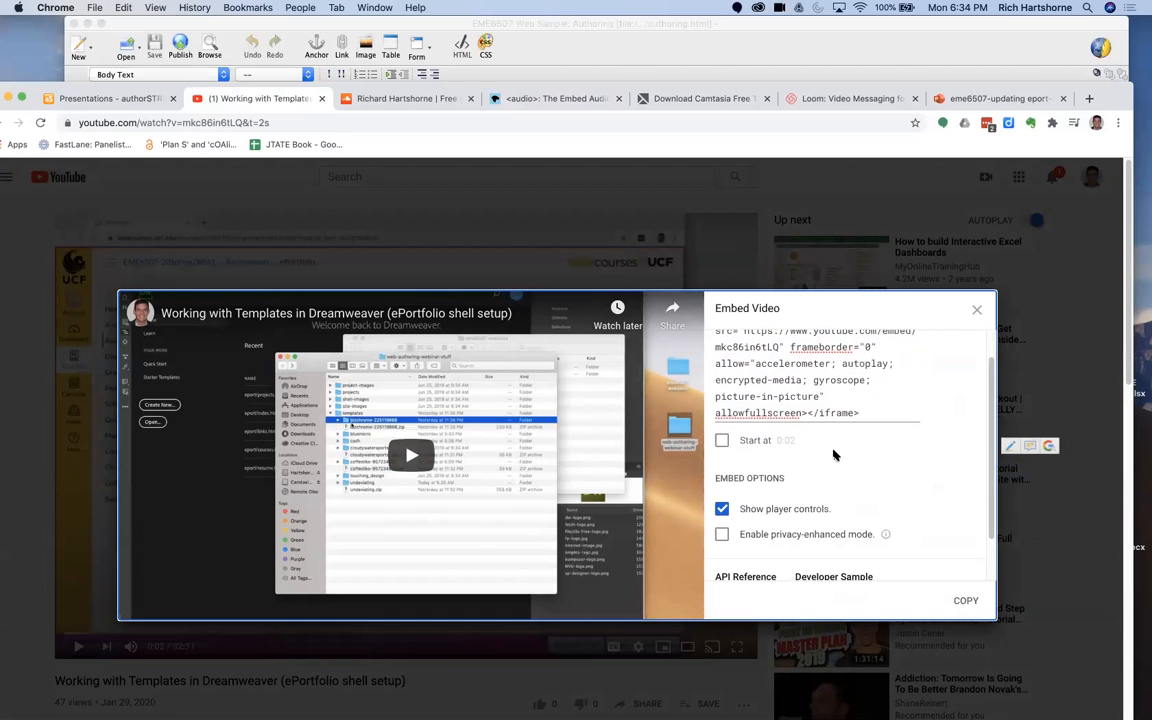
left_click(722, 456)
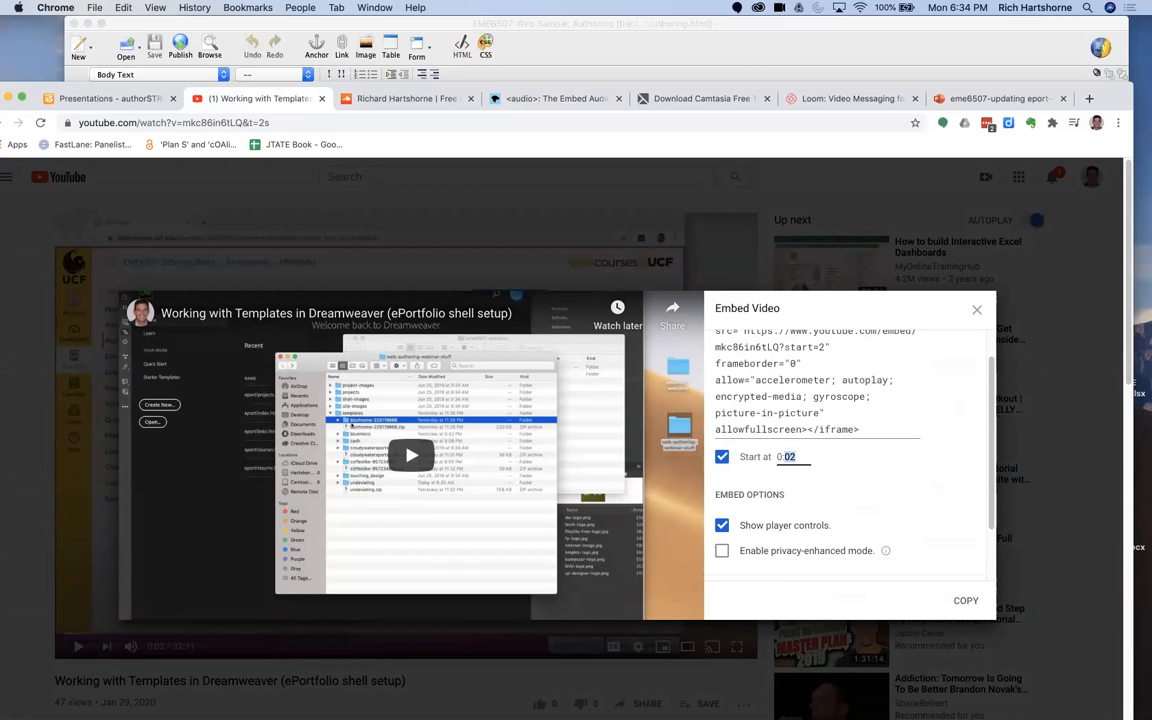
left_click(884, 540)
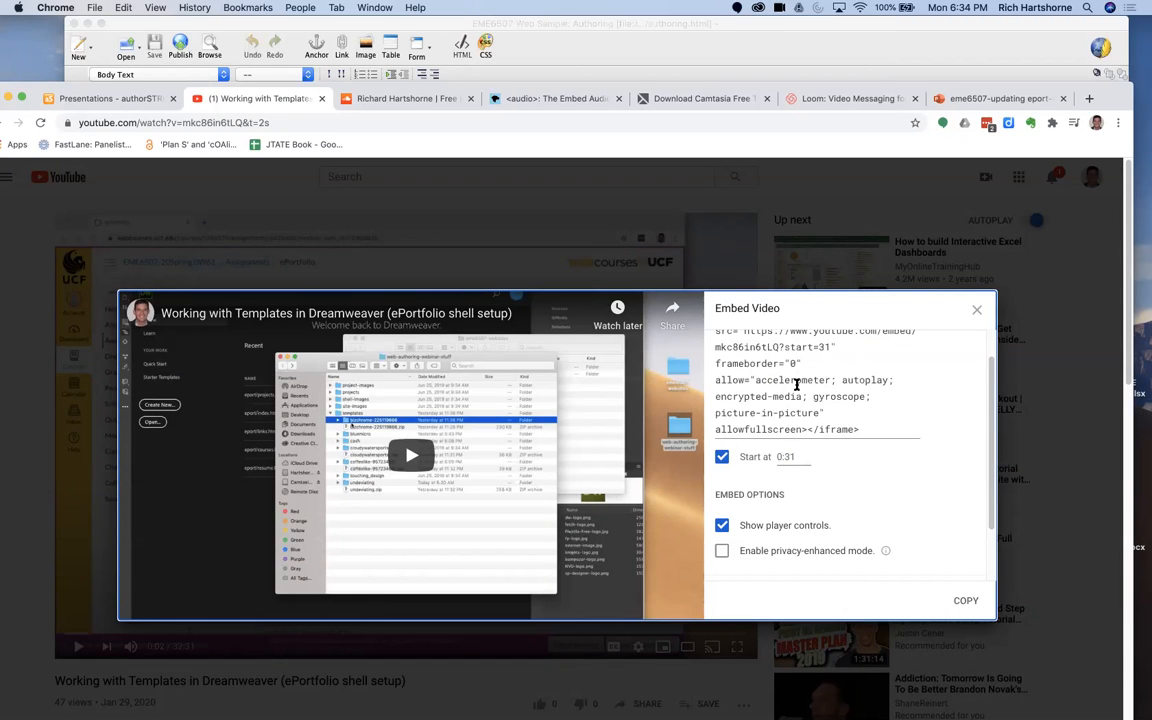
Step: Copy the updated iframe code with the start time and switch back to authoring.html in KompoZer
left_click(717, 346)
right_click(712, 348)
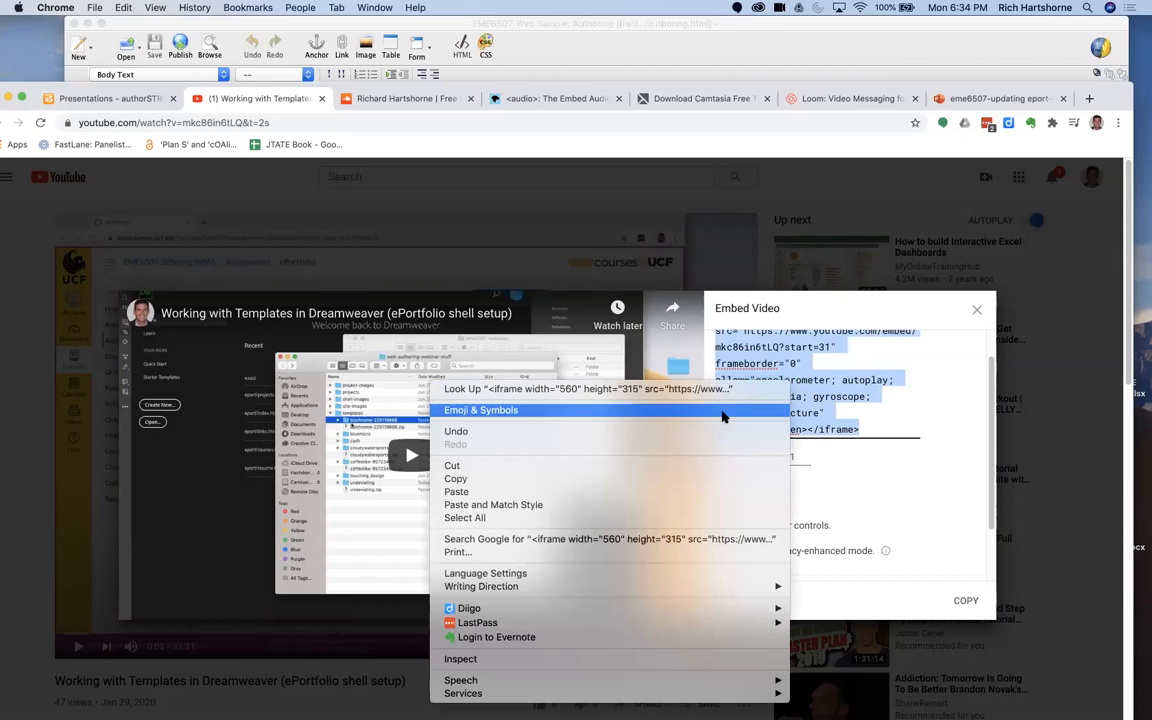
left_click(689, 478)
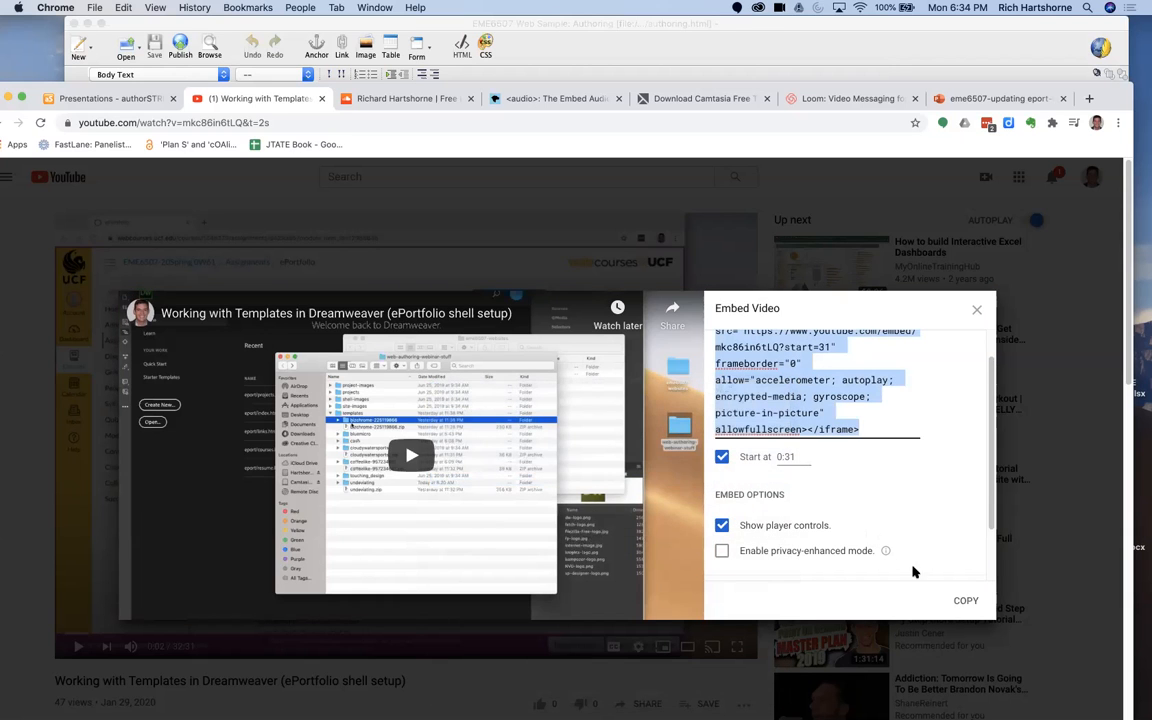
left_click(963, 603)
left_click(200, 30)
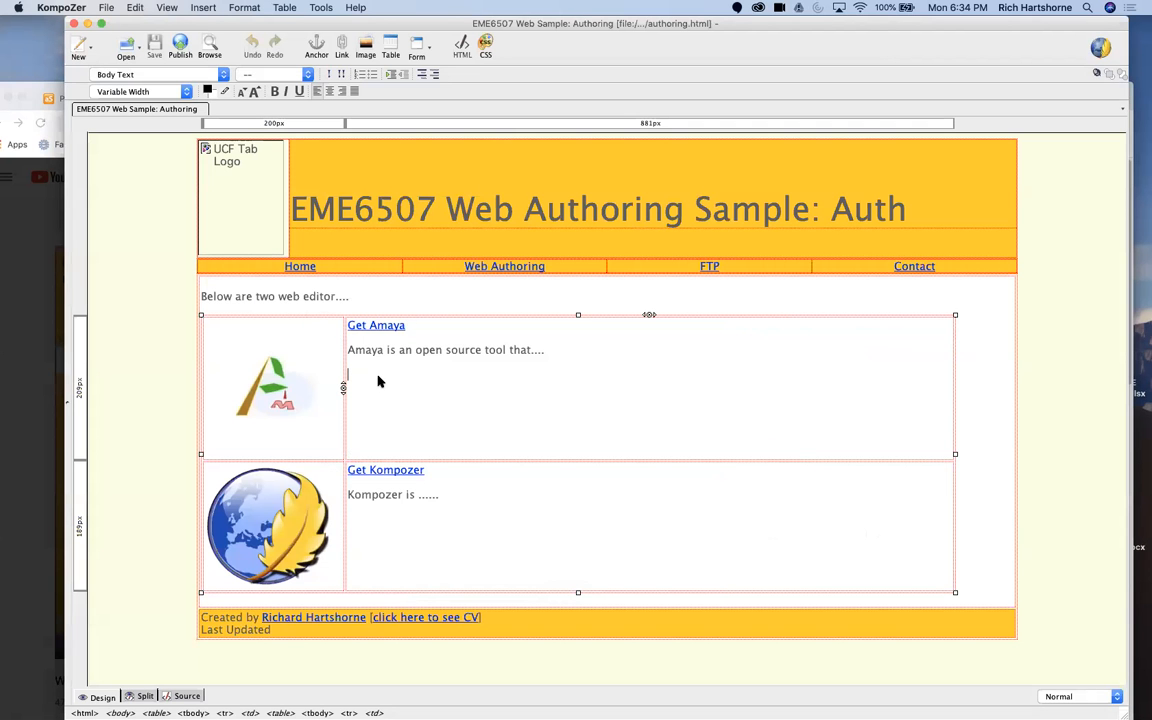
Step: Show the page in split view and paste the YouTube iframe code after the Amaya description's line breaks, applying it to the page
left_click(140, 696)
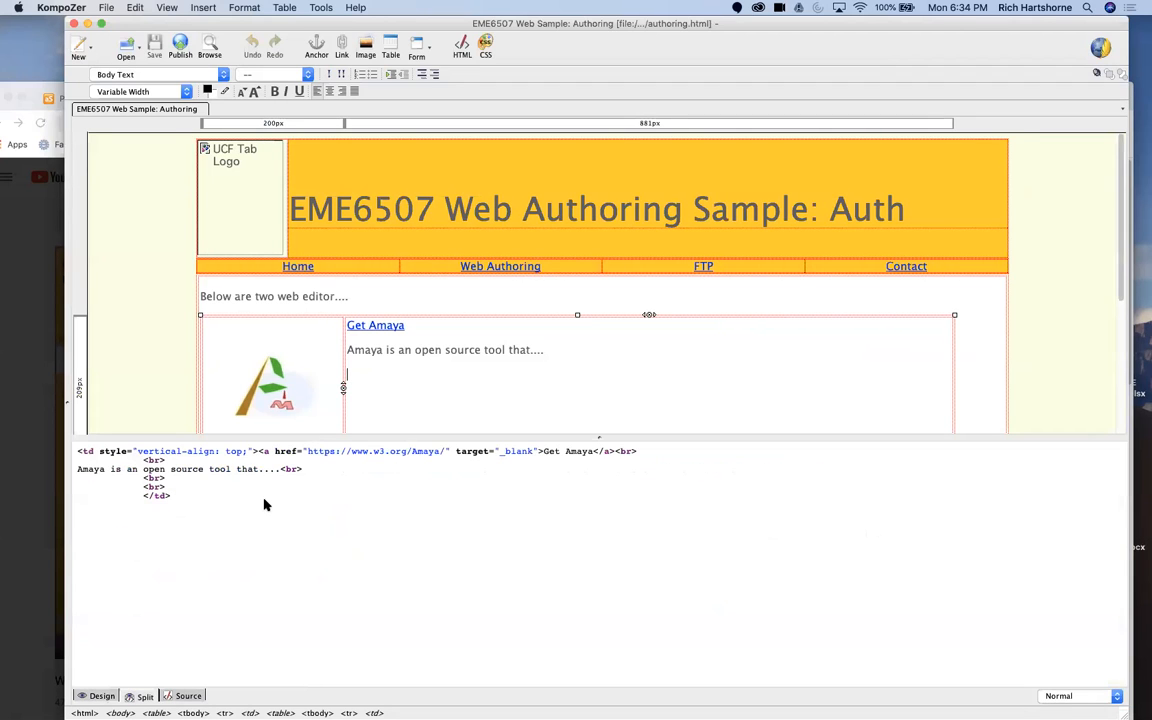
left_click(206, 487)
right_click(206, 487)
left_click(177, 489)
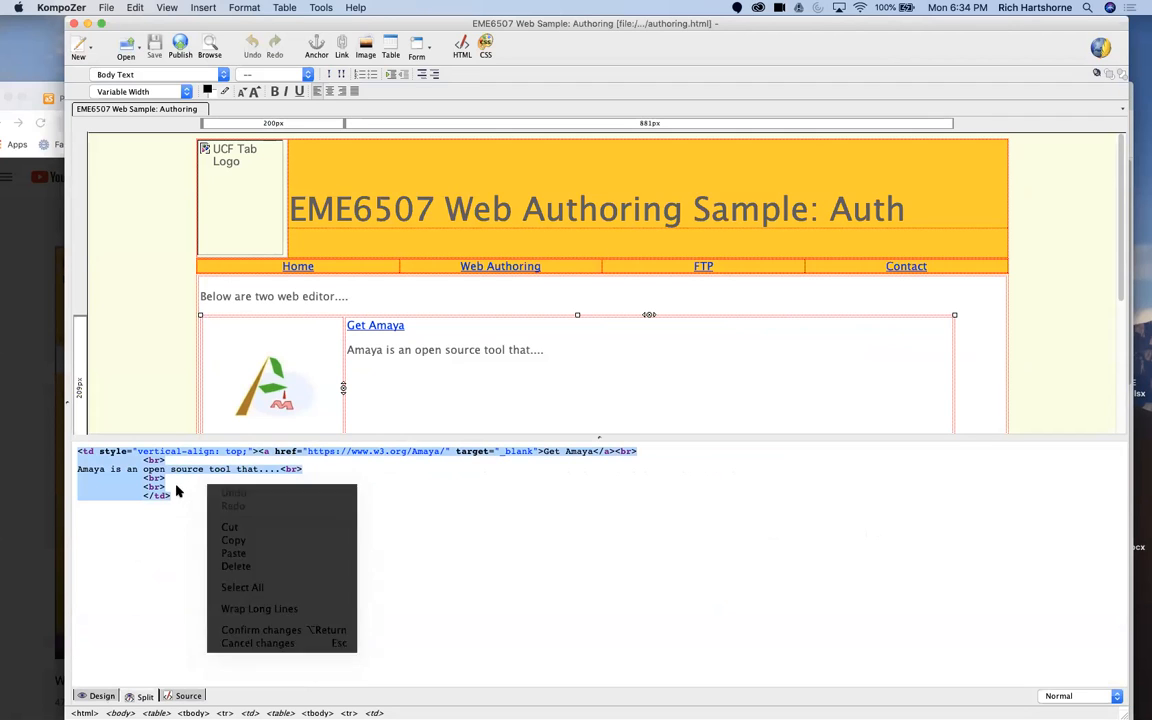
left_click(165, 487)
right_click(164, 487)
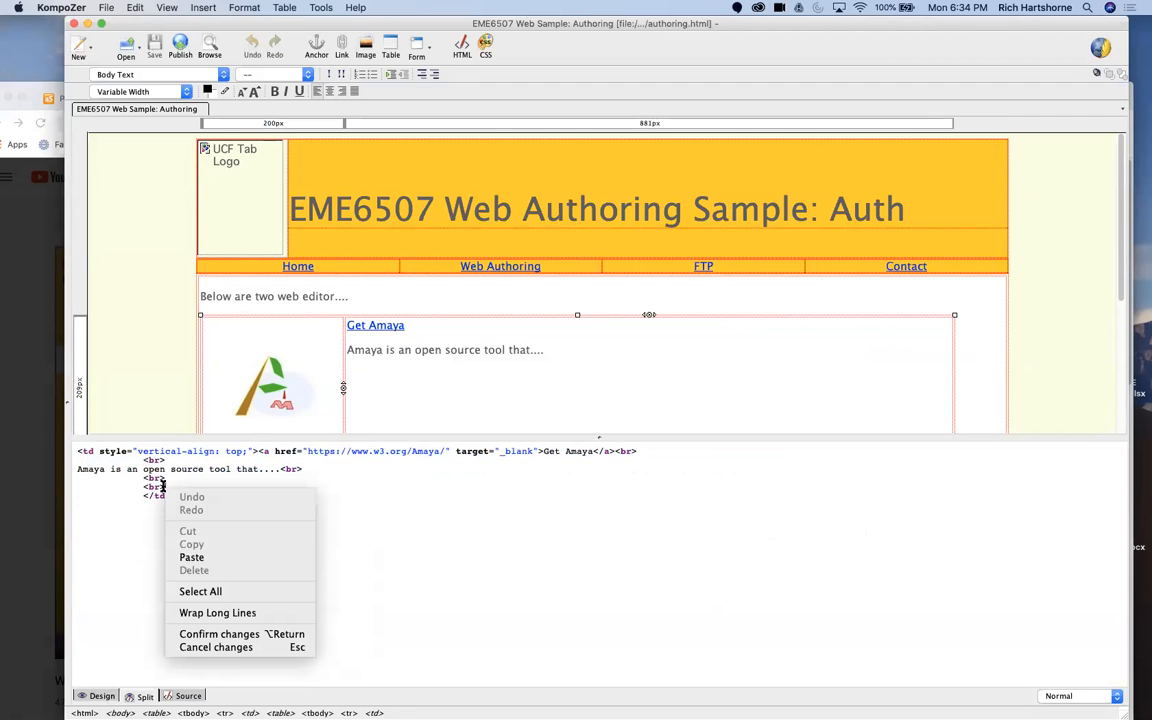
left_click(190, 557)
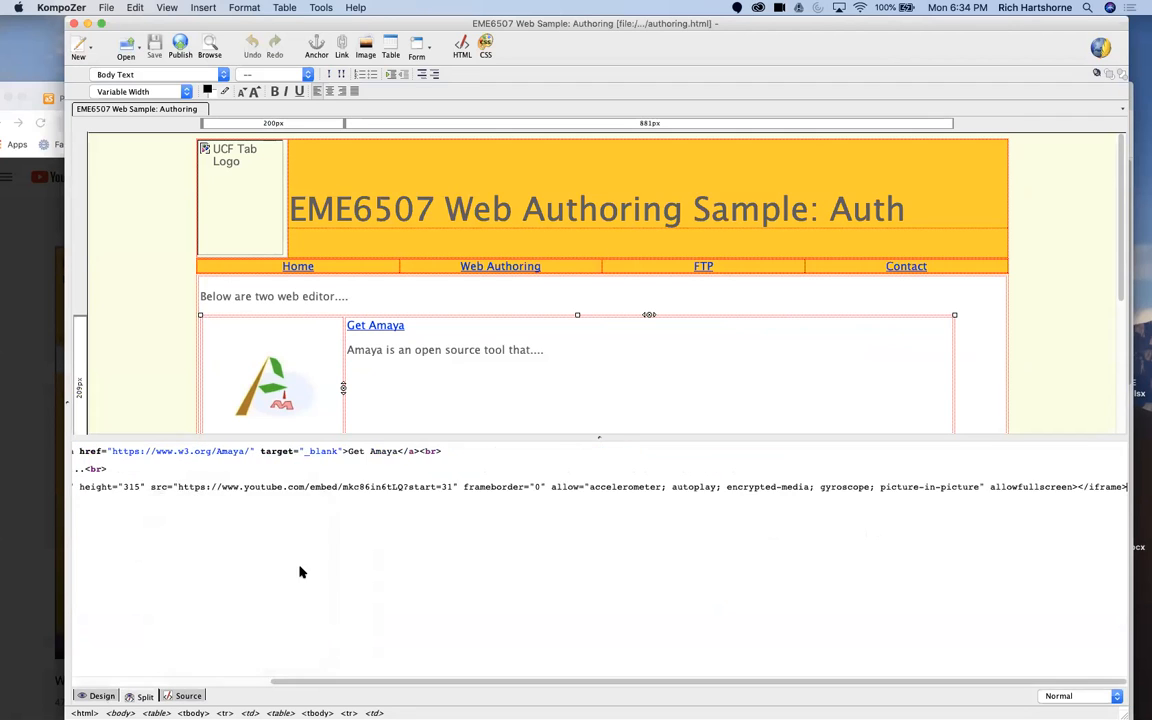
left_click(604, 391)
Step: Enlarge the page preview and examine the embedded video's size in the Amaya cell
left_click_drag(604, 442, 612, 658)
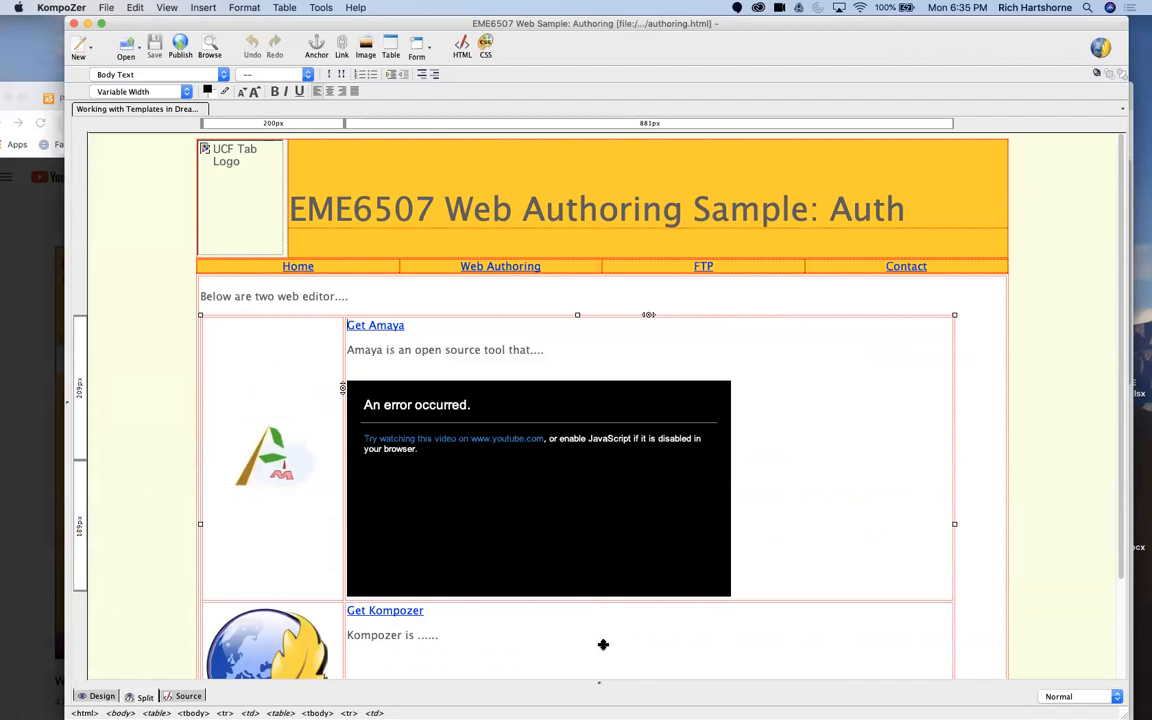
scroll(869, 485, "down", 3)
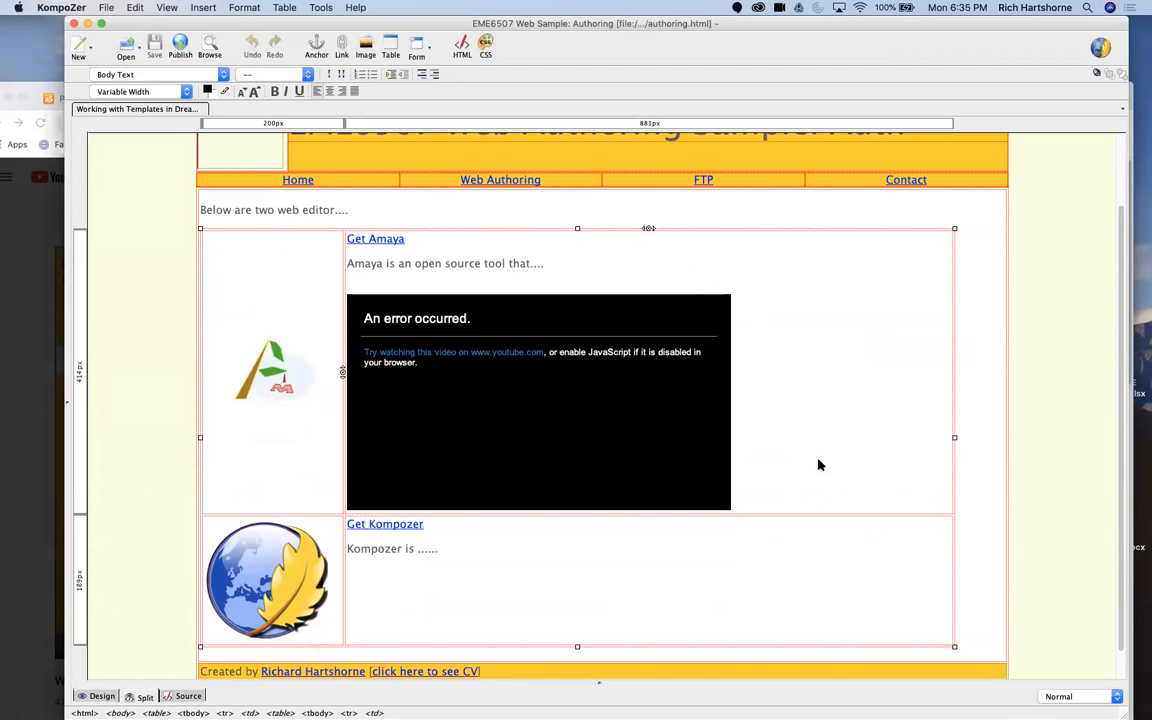
scroll(582, 565, "up", 3)
scroll(212, 614, "down", 3)
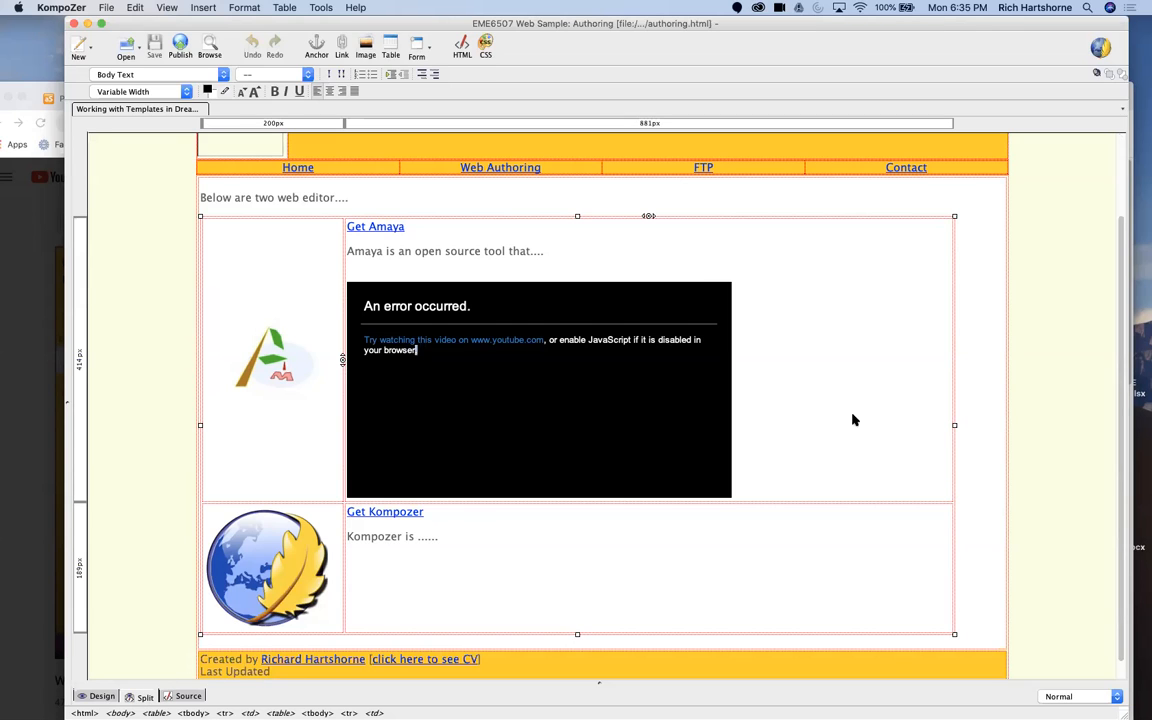
Step: Enlarge the source pane again and set the YouTube iframe's height to 157
left_click_drag(600, 683, 600, 437)
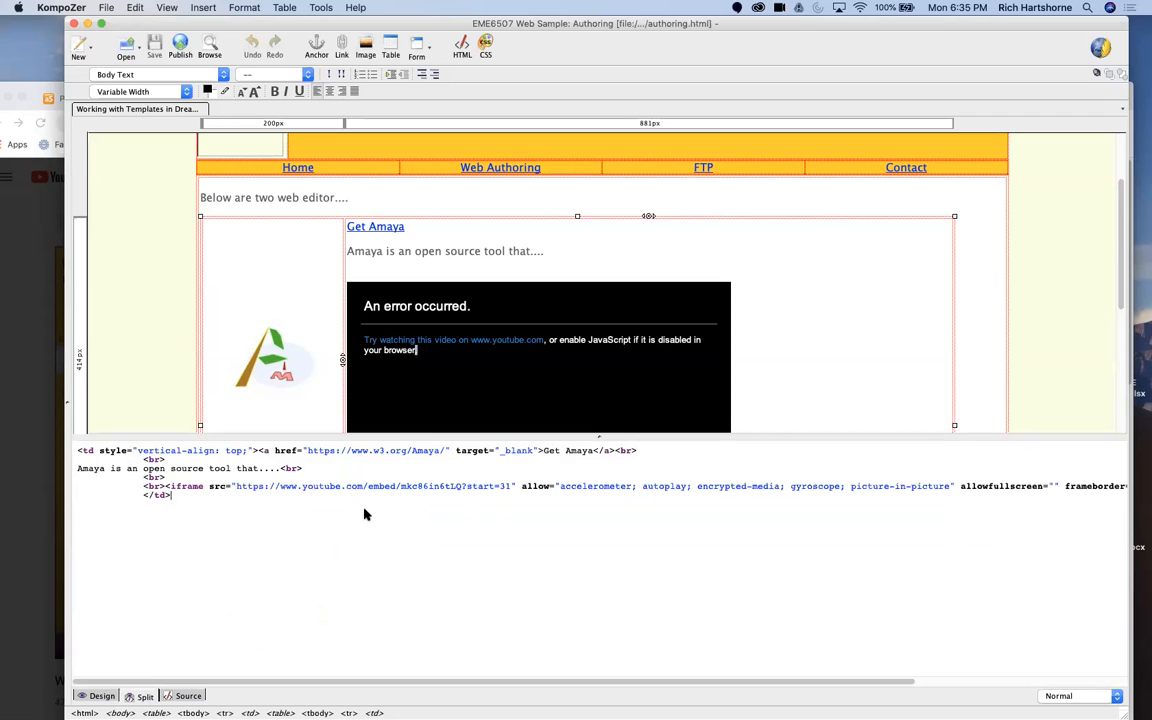
left_click_drag(767, 486, 1132, 487)
left_click(991, 539)
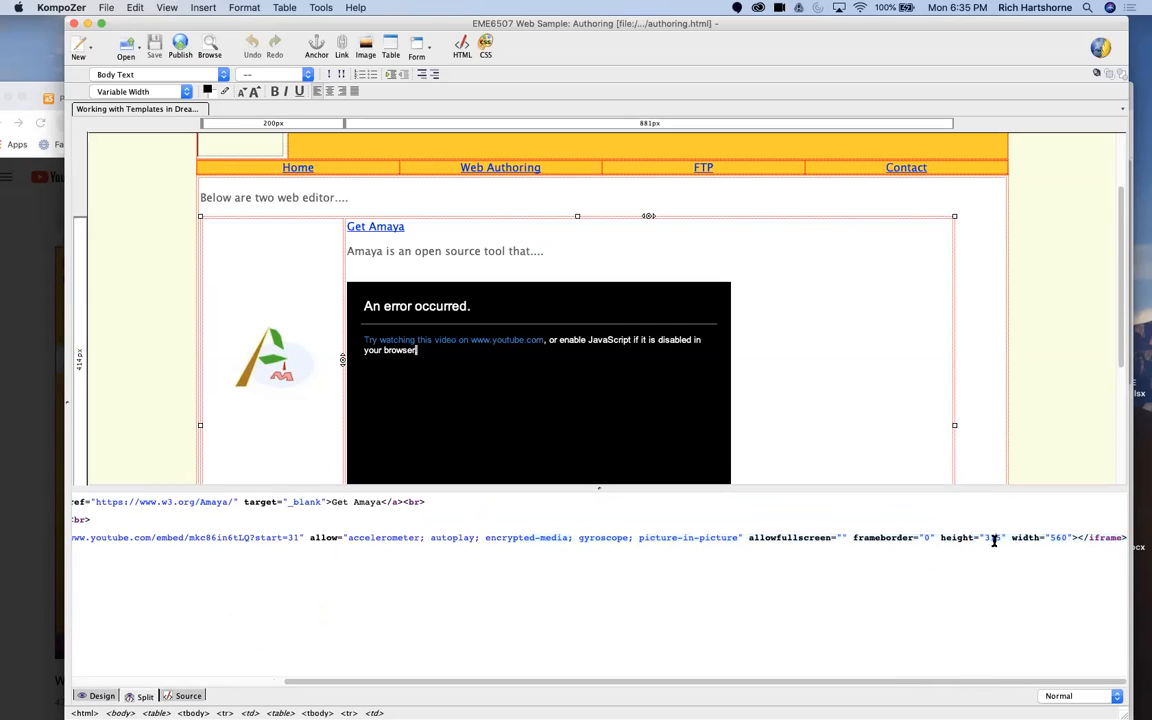
double_click(994, 538)
left_click(998, 538)
key("BackSpace")
key("BackSpace")
key("BackSpace")
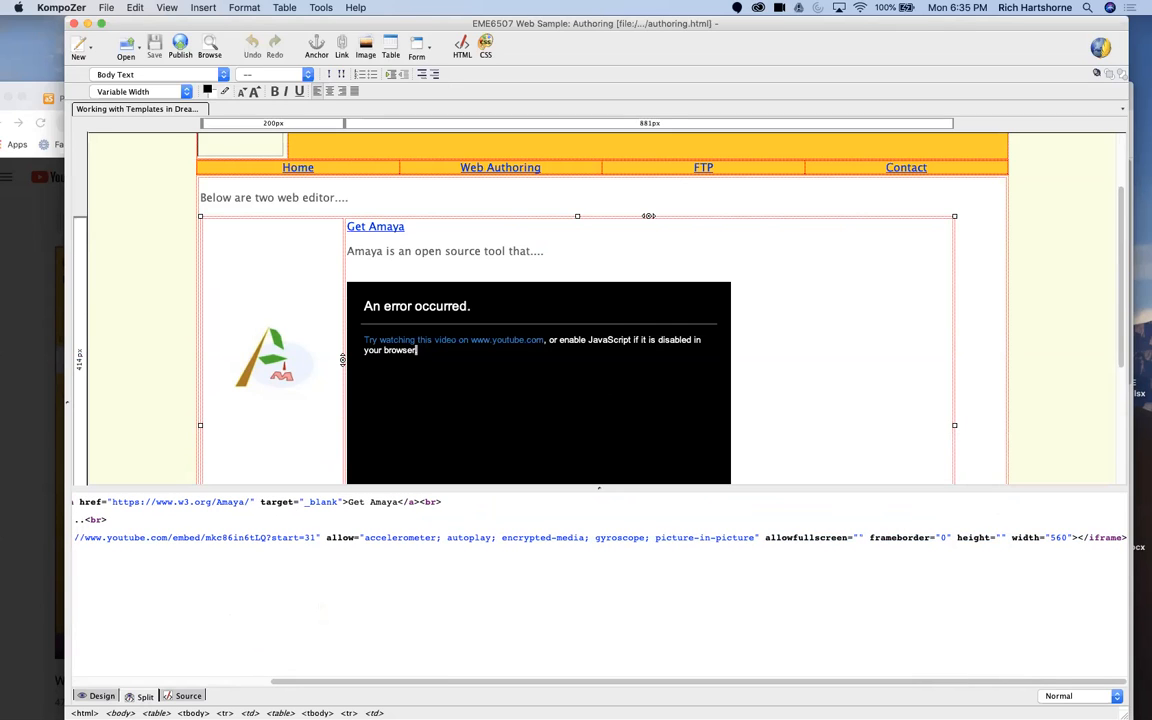
type("157")
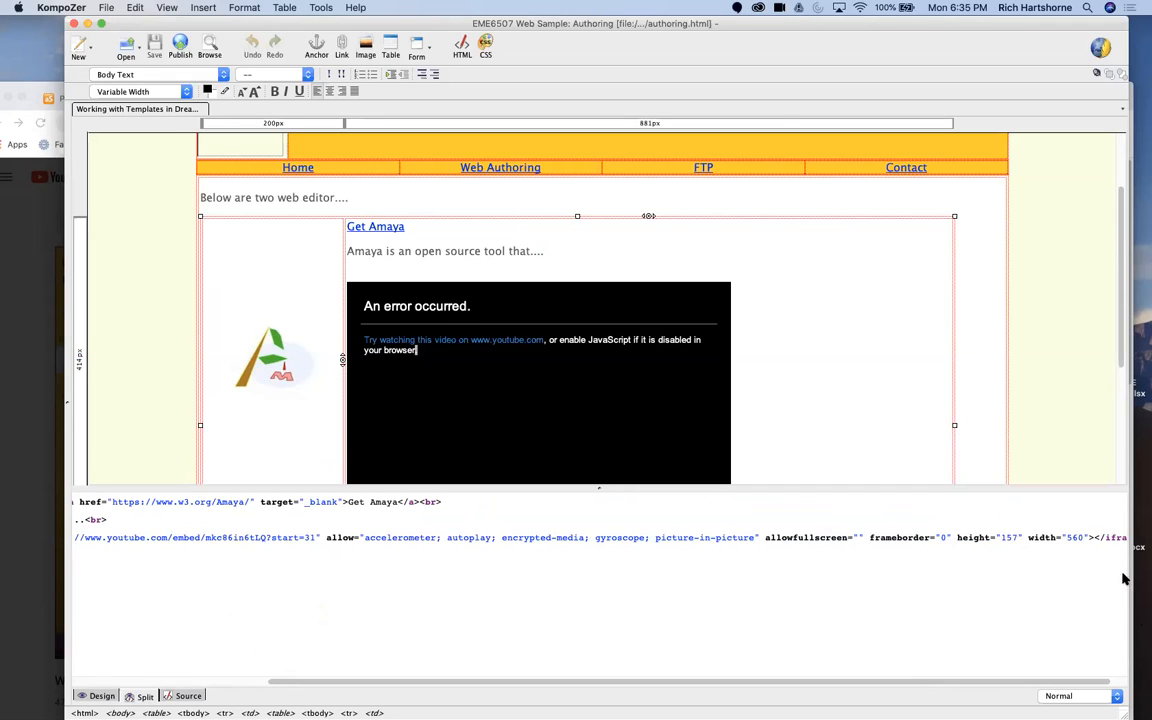
Step: Set the YouTube iframe's width to 280 and apply the change to the page
left_click(1077, 537)
key("BackSpace")
key("BackSpace")
type("28")
left_click(860, 417)
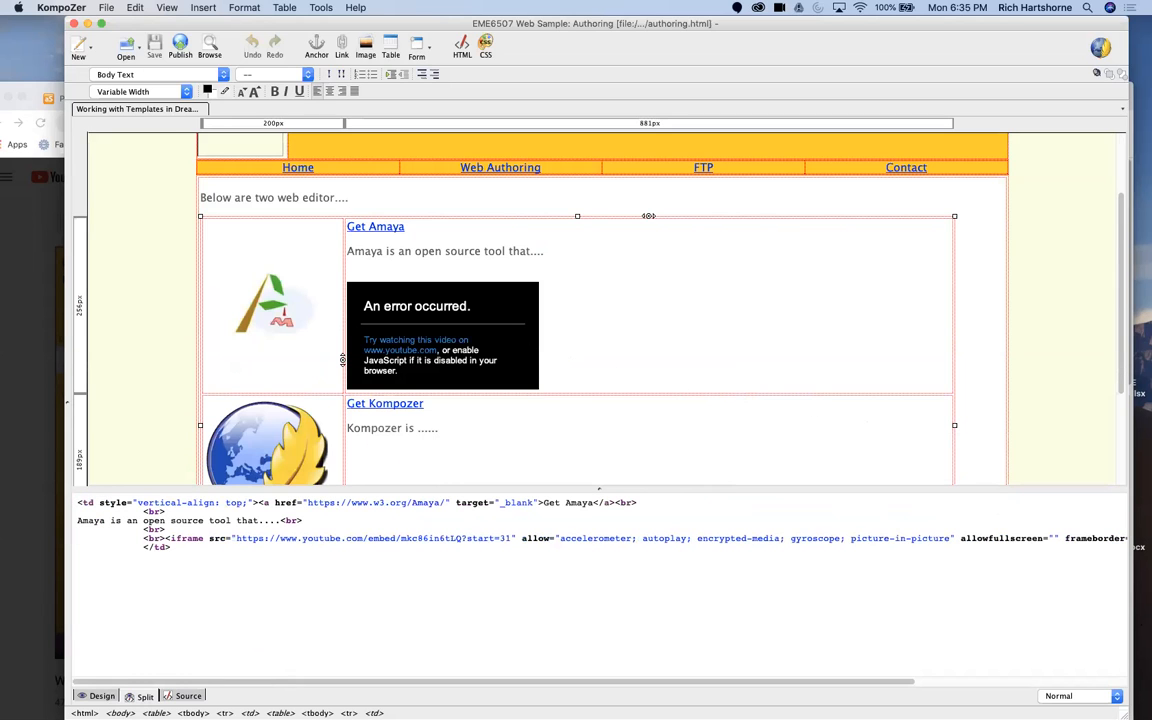
scroll(520, 410, "down", 2)
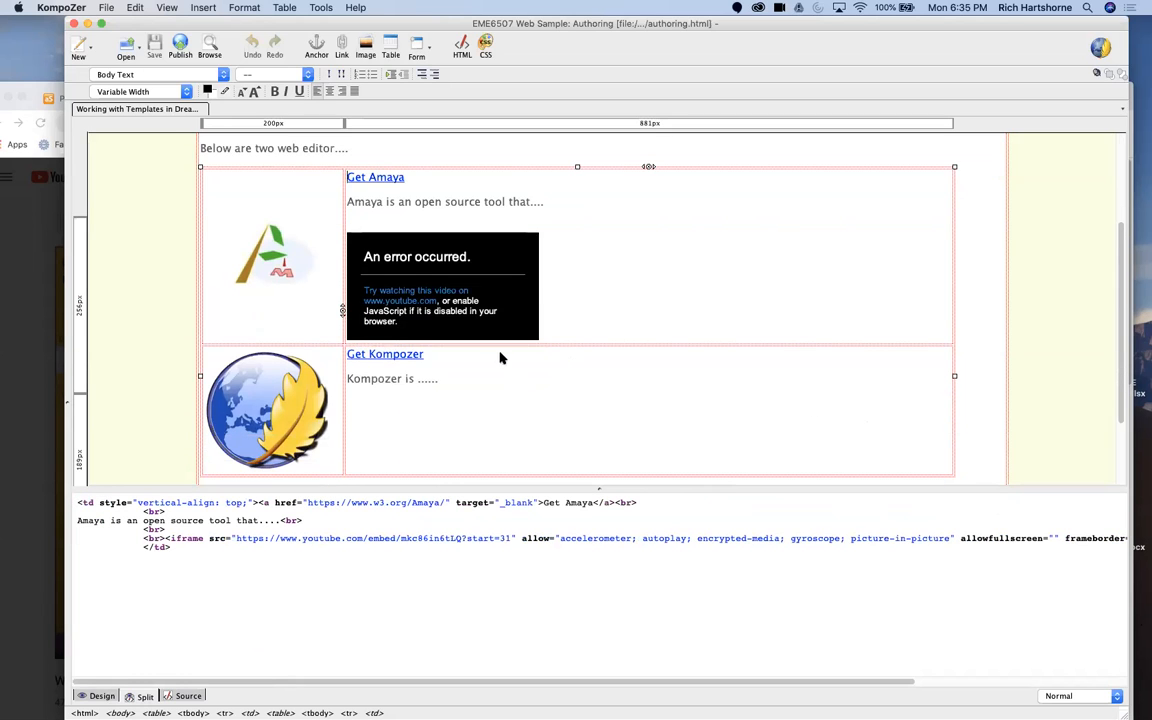
left_click(493, 424)
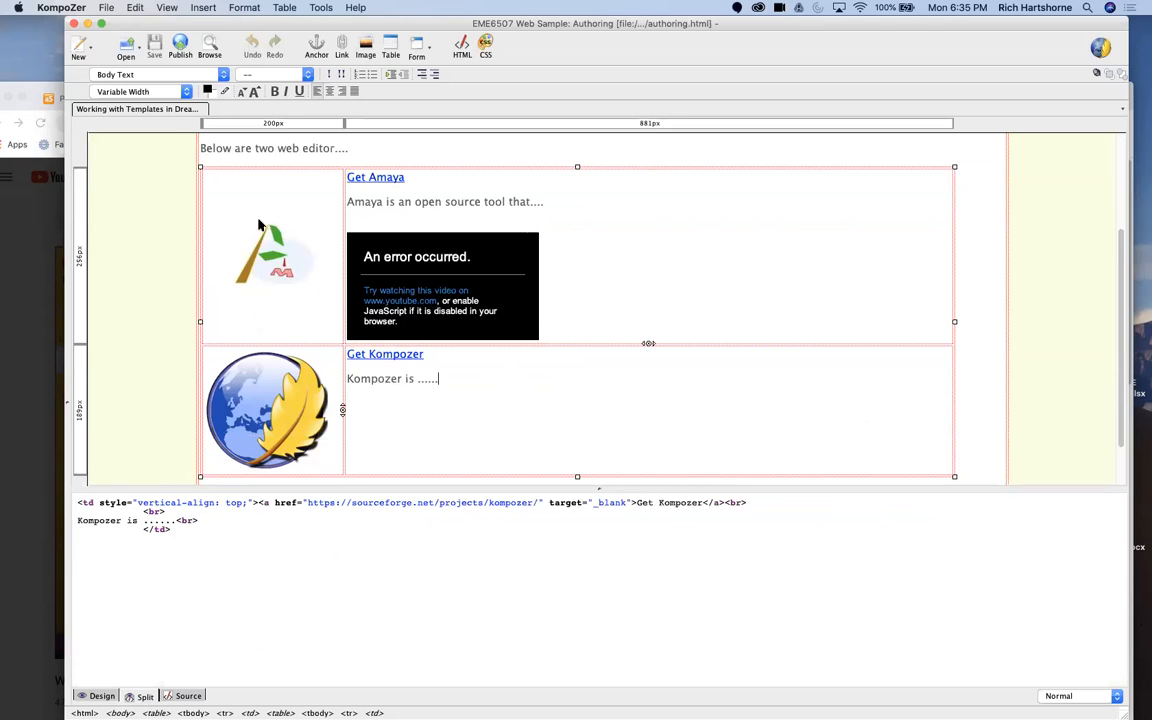
Step: Switch to Chrome, bring up the eme6507-updating eport-mm-project-webinar presentation, and return to authoring.html in KompoZer
left_click(22, 213)
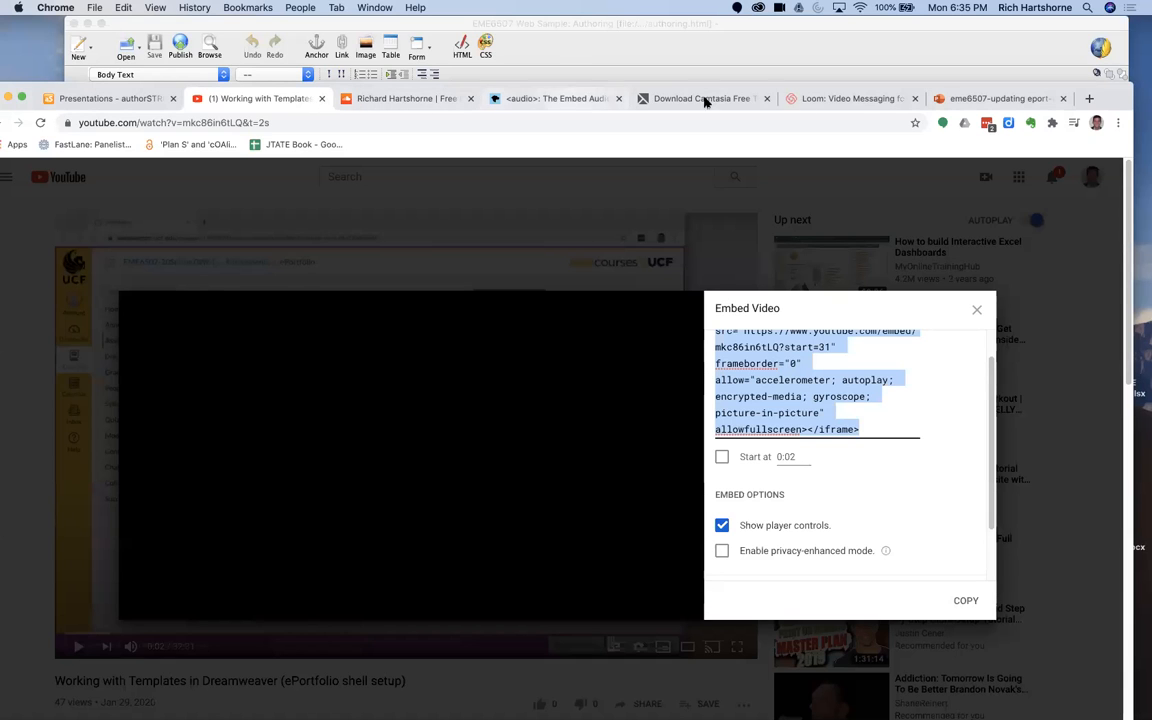
left_click(958, 100)
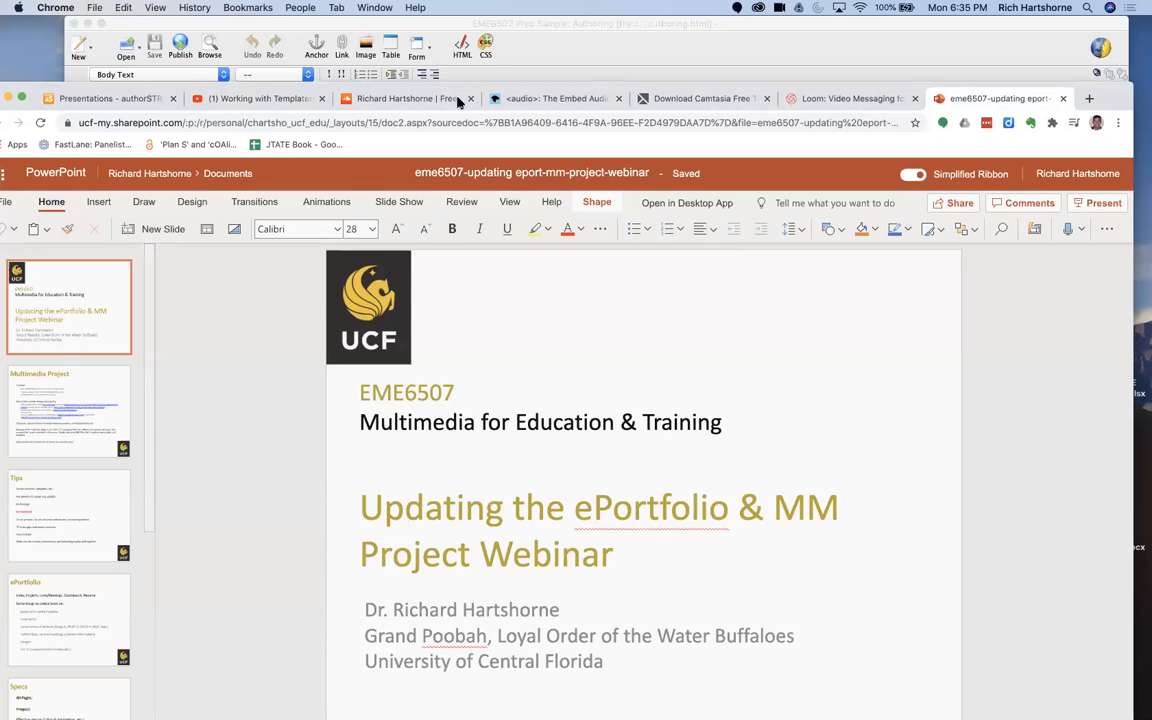
left_click(936, 58)
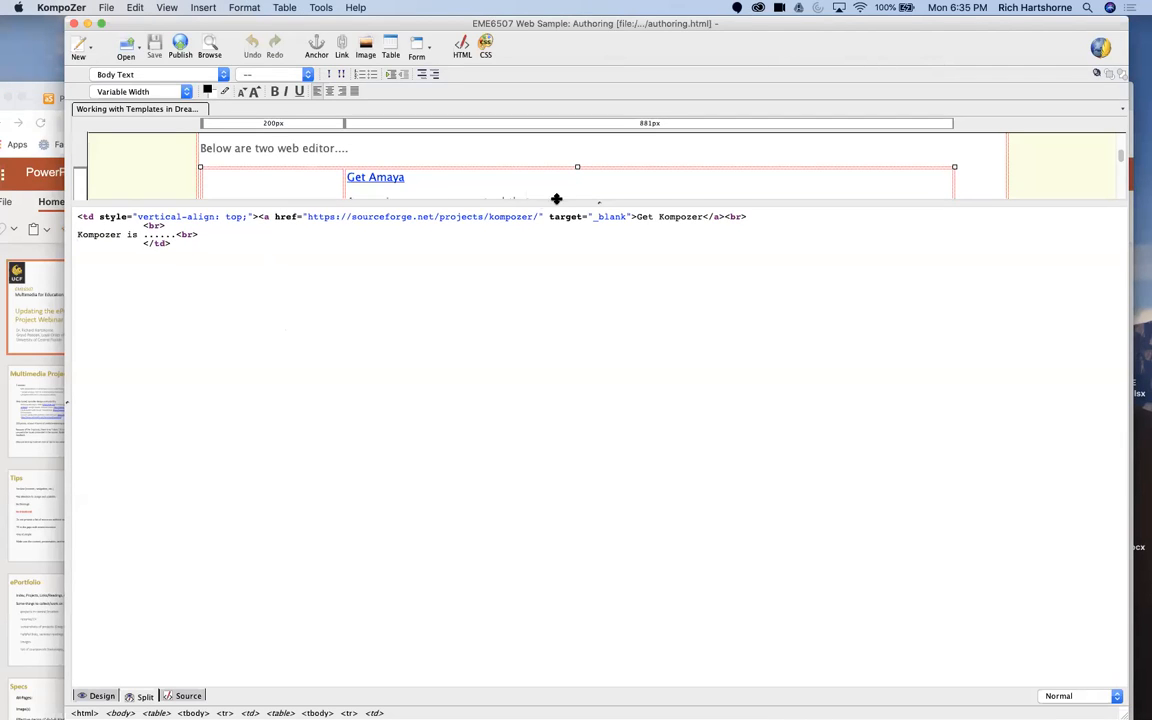
Step: Leave the split view and show authoring.html in full design view
left_click_drag(589, 201, 624, 430)
left_click_drag(599, 202, 599, 207)
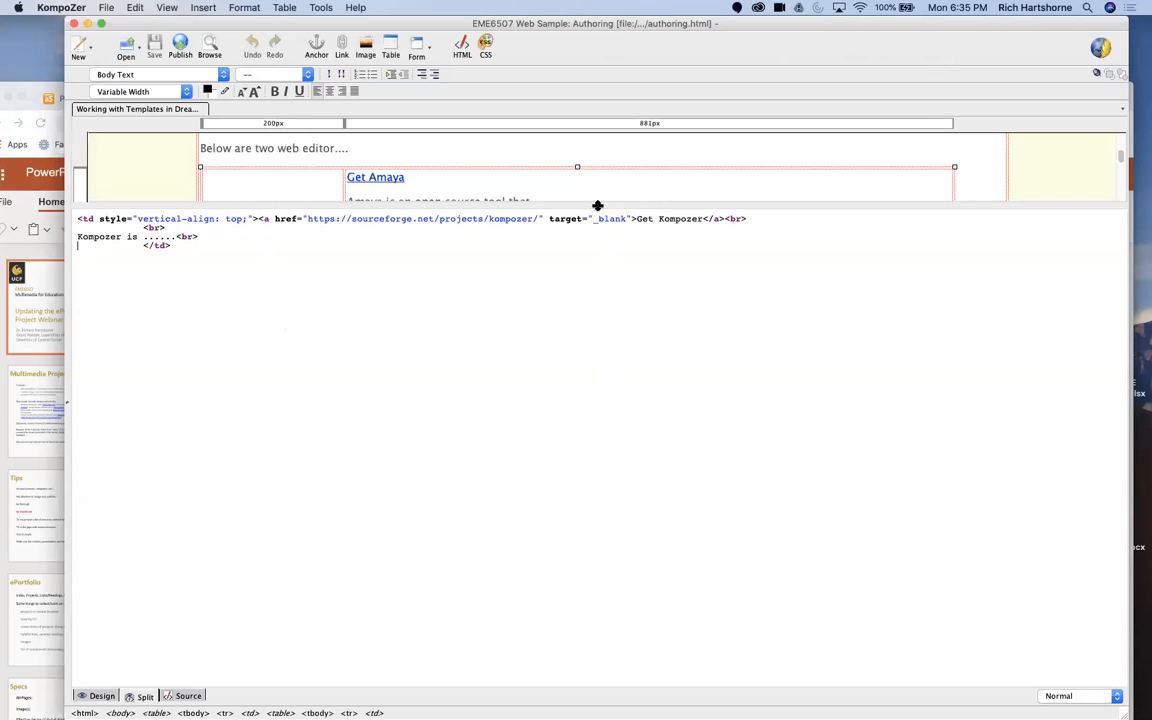
left_click(100, 696)
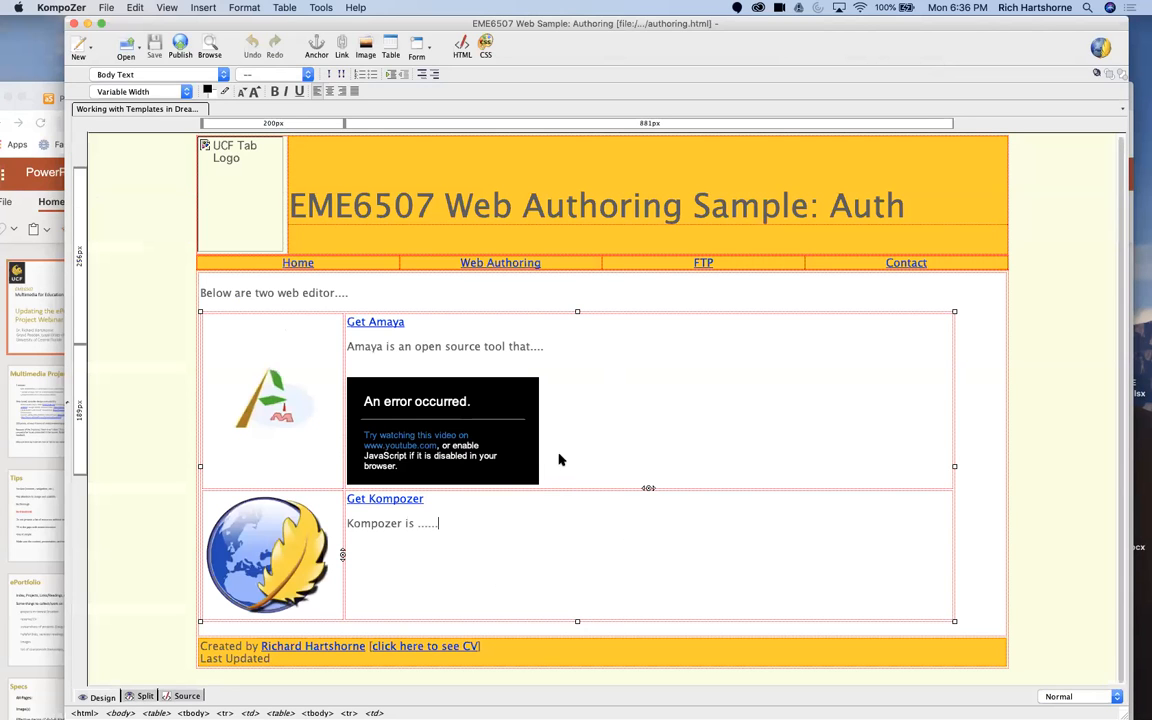
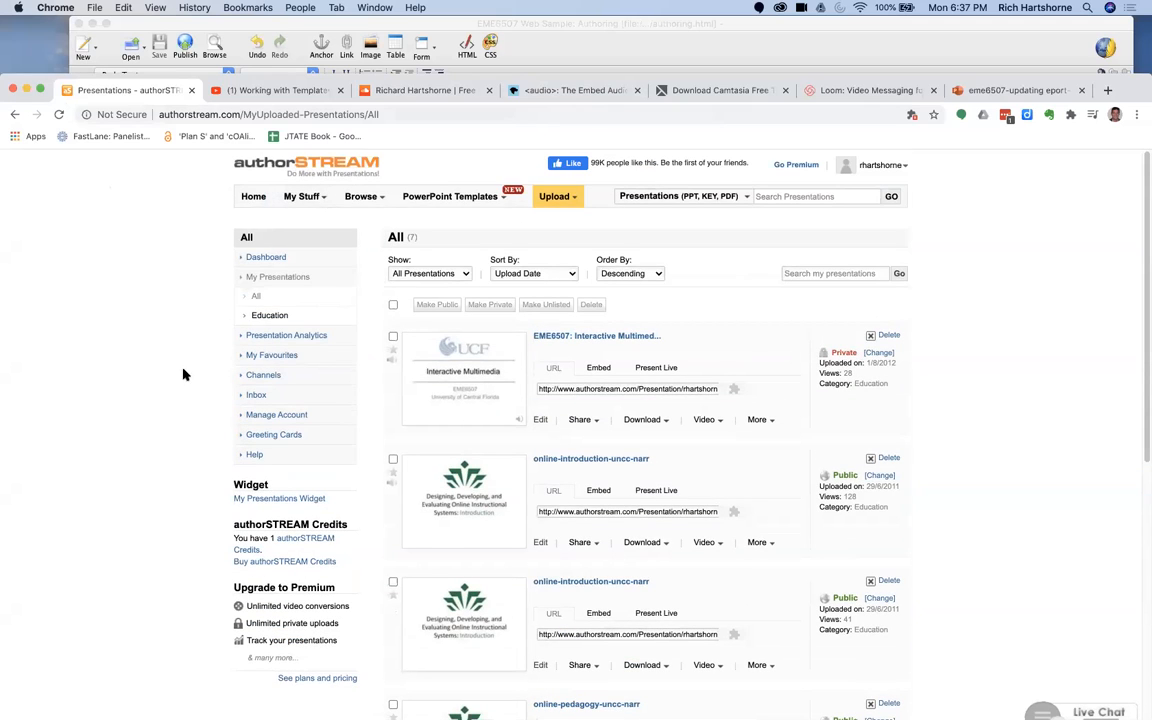
Step: Switch to Chrome, open the EME6507: Interactive Multimedia presentation on authorSTREAM, and advance it to slide 6
left_click(1008, 47)
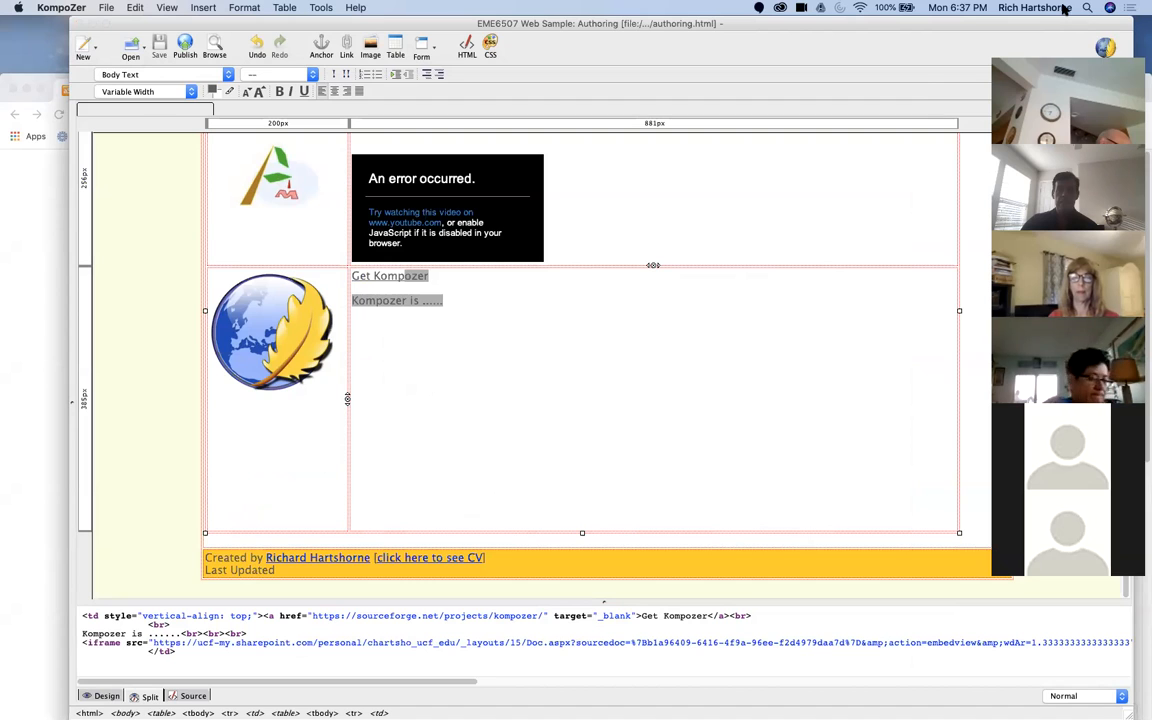
left_click(7, 399)
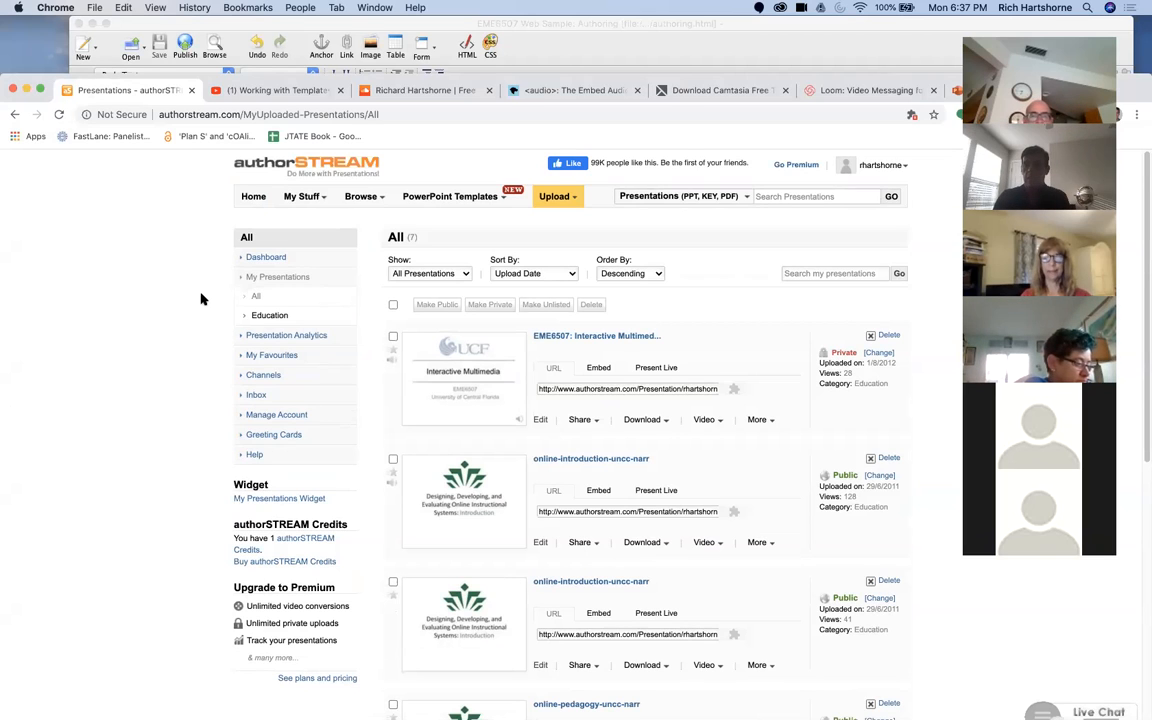
left_click(450, 383)
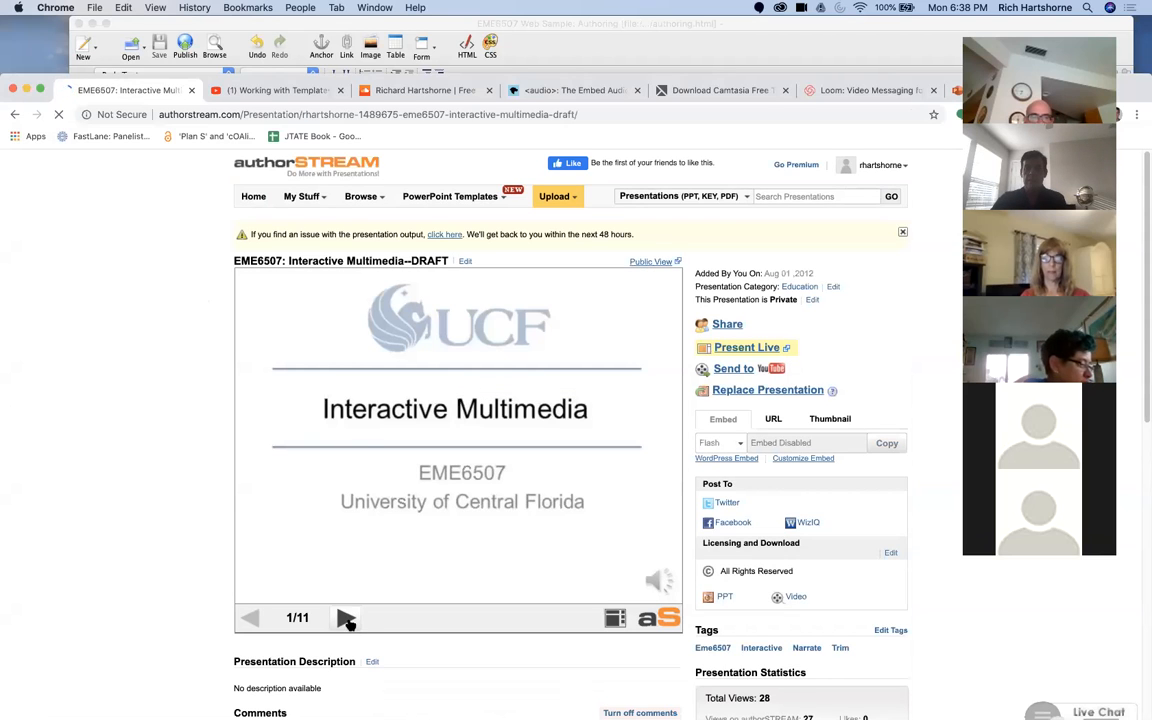
left_click(346, 619)
left_click(347, 619)
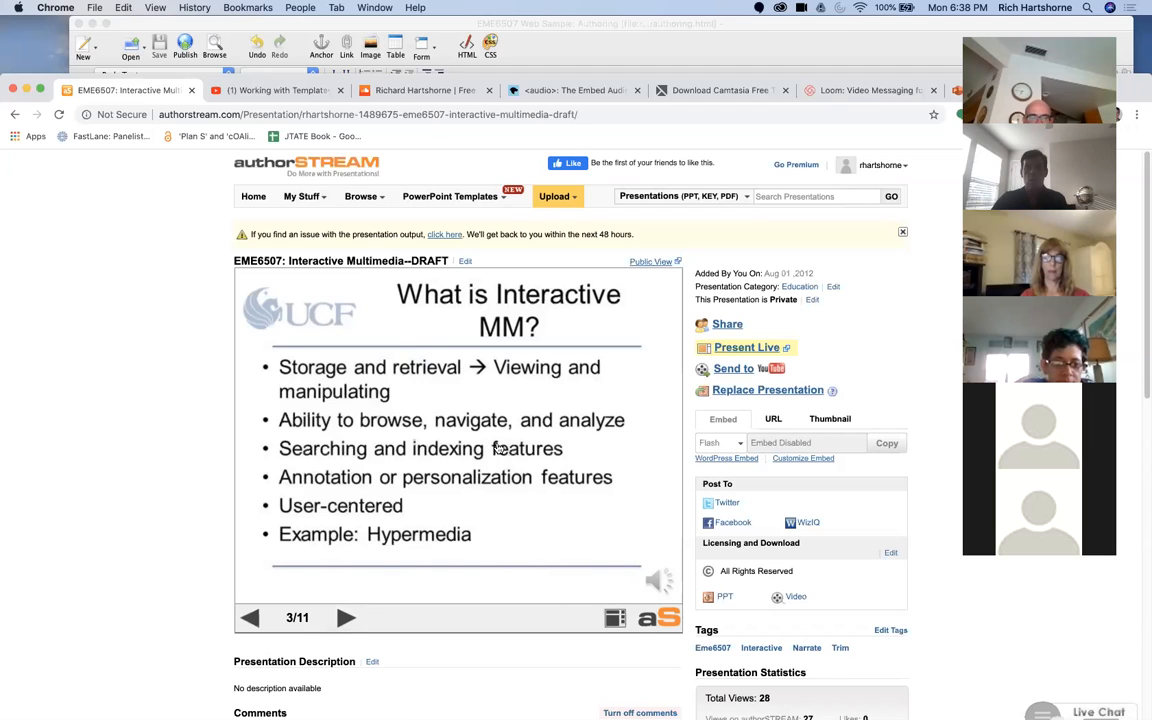
left_click(346, 619)
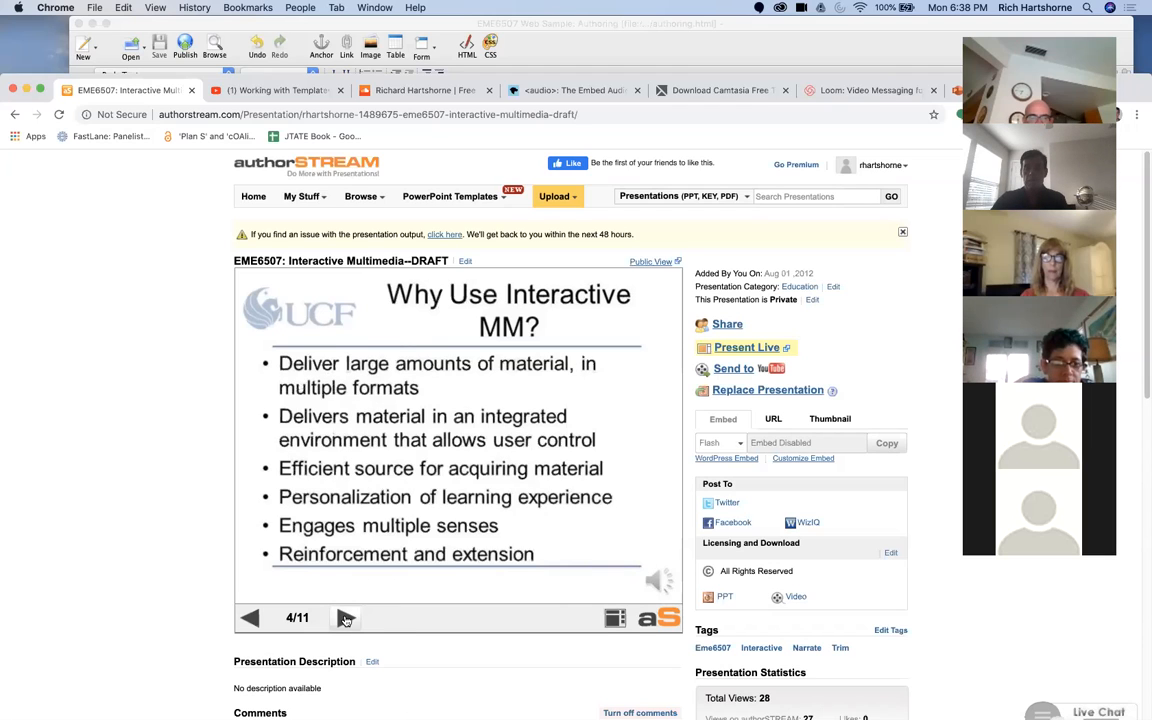
left_click(344, 618)
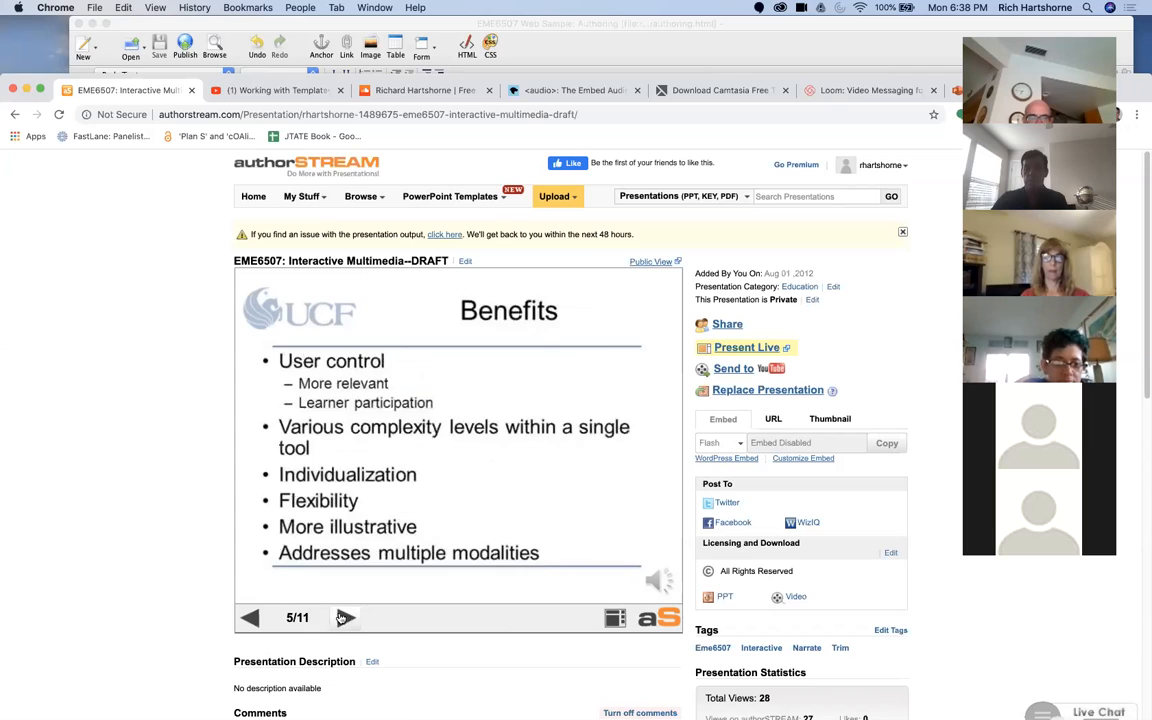
left_click(344, 618)
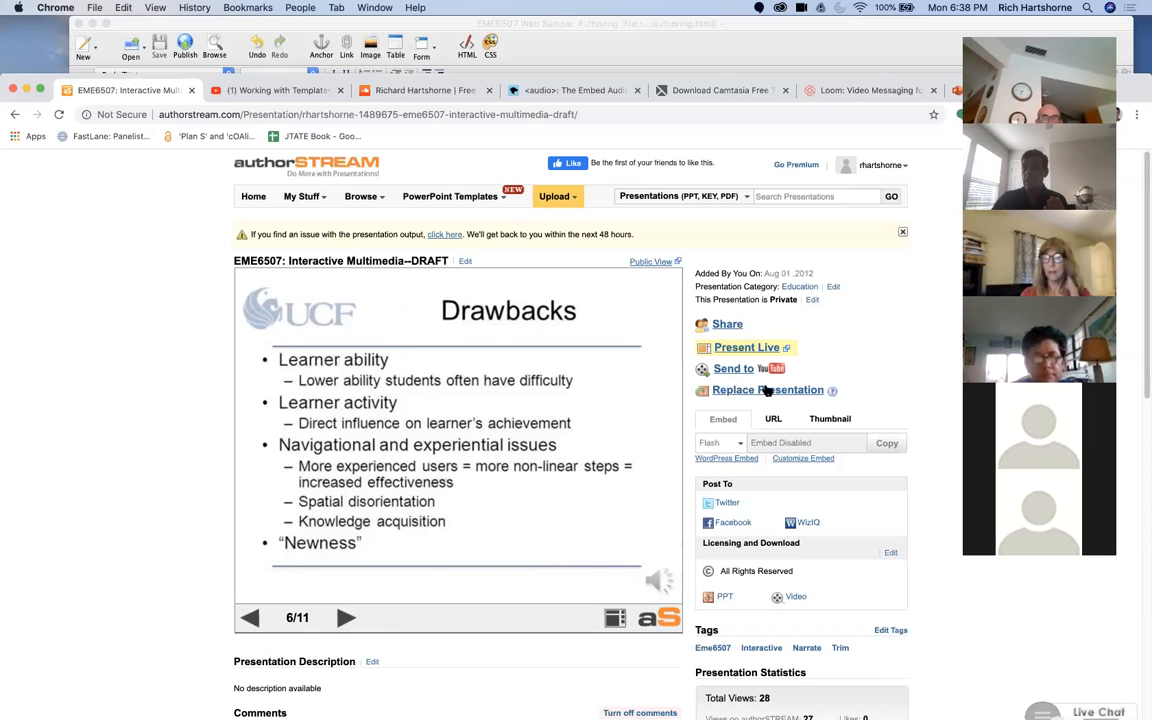
Step: Examine the presentation's sharing options, showing its URL and its thumbnail code
mouse_move(833, 394)
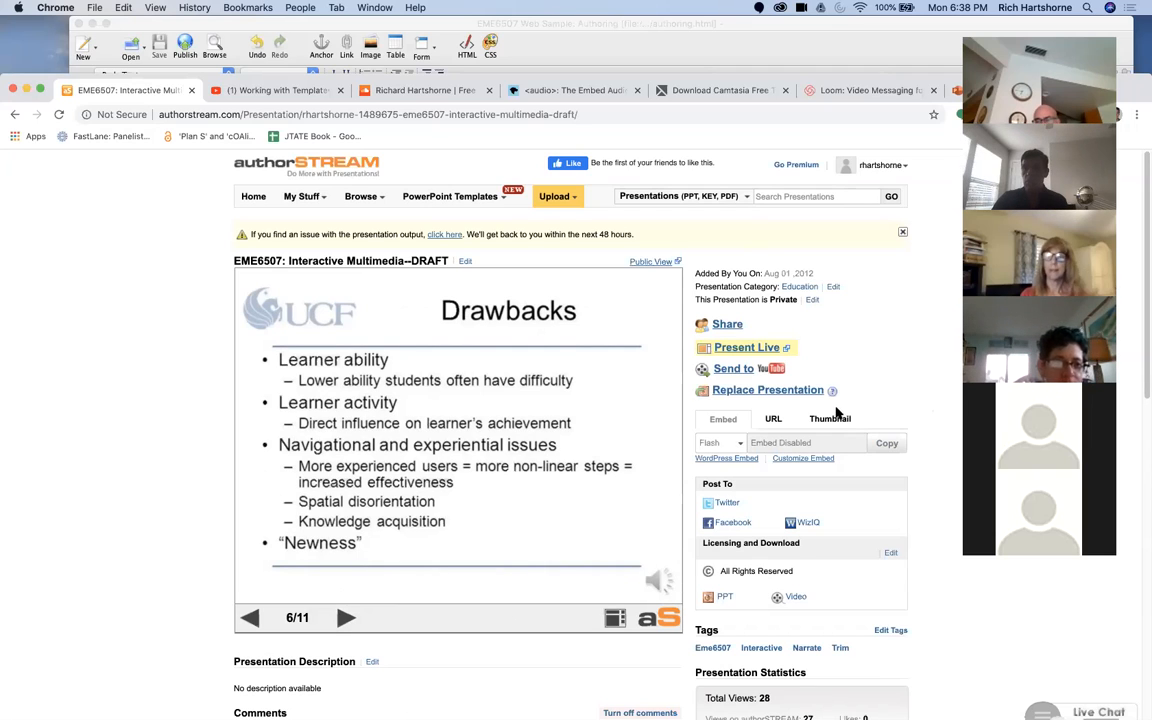
scroll(952, 355, "down", 2)
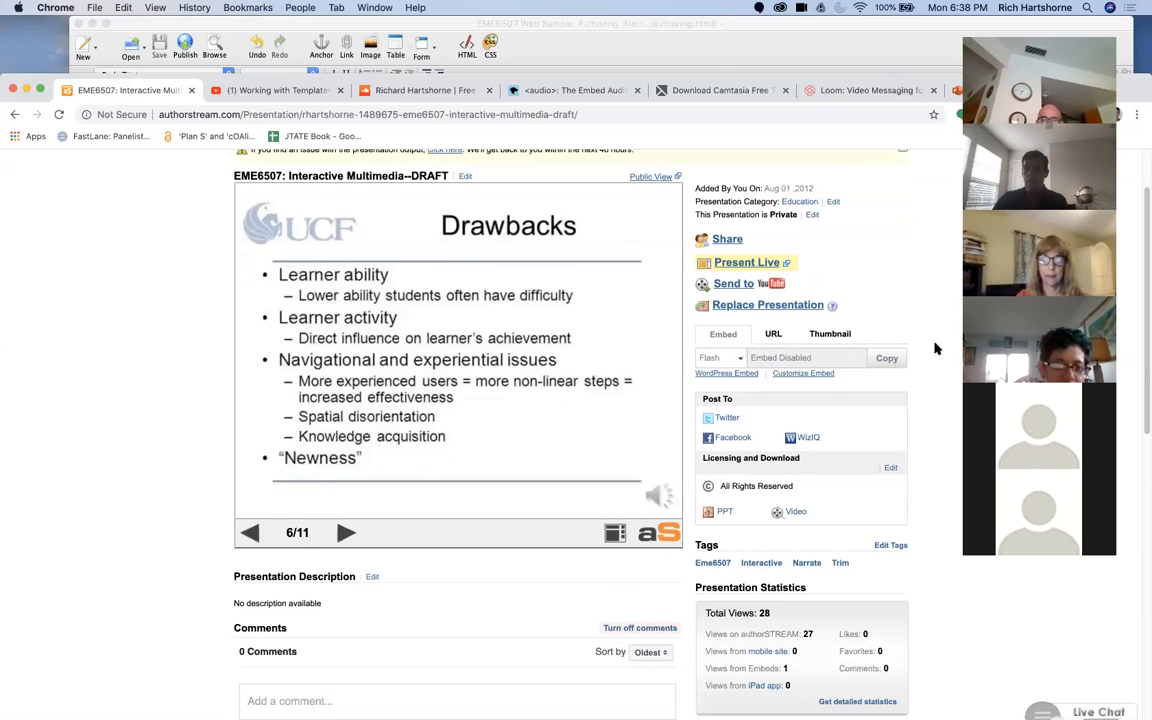
left_click(773, 334)
left_click(828, 334)
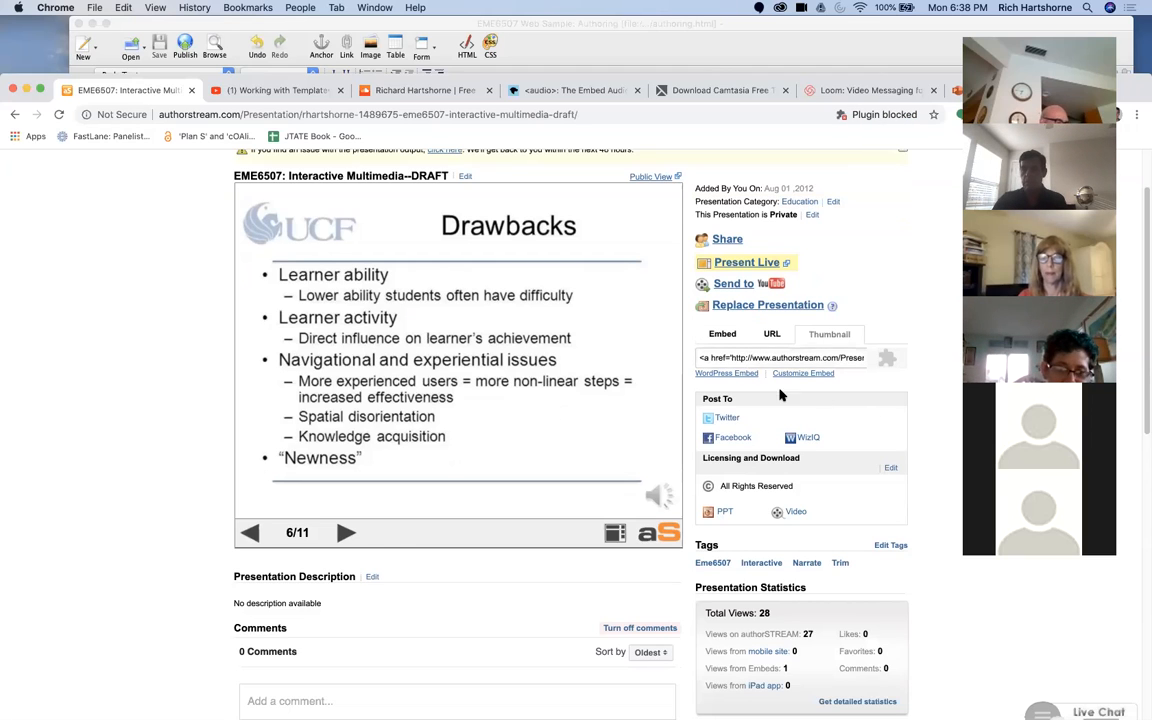
scroll(680, 470, "up", 2)
scroll(675, 500, "down", 5)
scroll(672, 520, "up", 5)
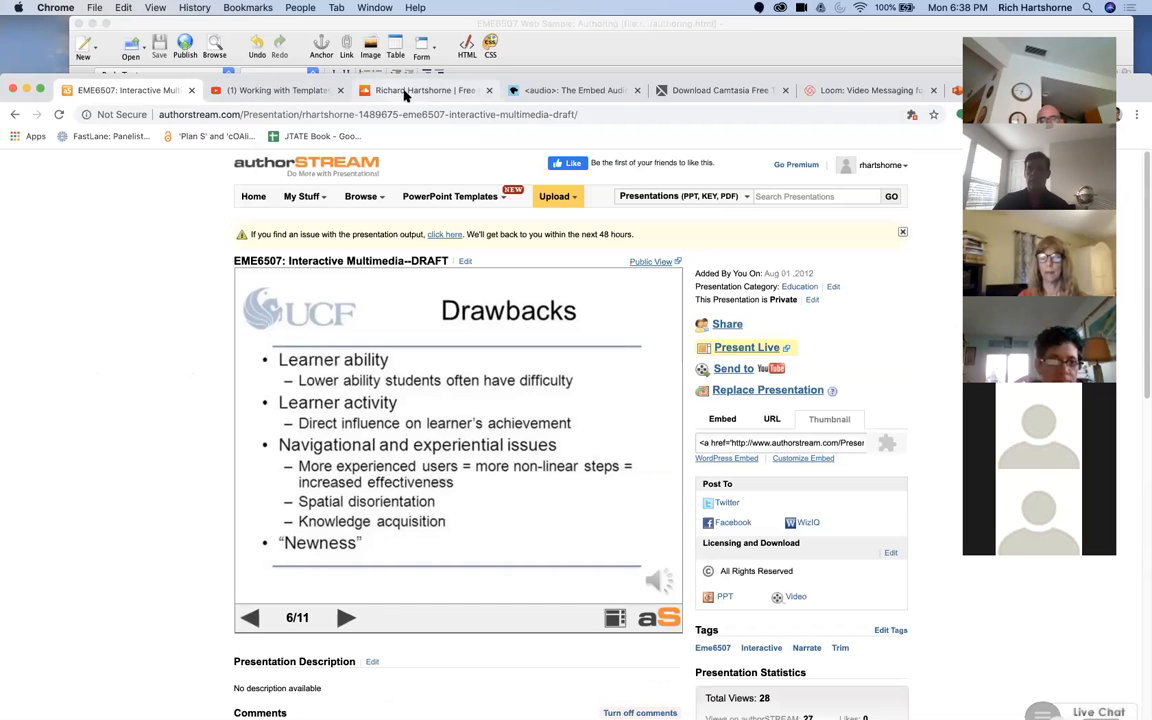
Step: Show the SoundCloud embed page and the Camtasia download page, and look through the Loom home page
left_click(419, 92)
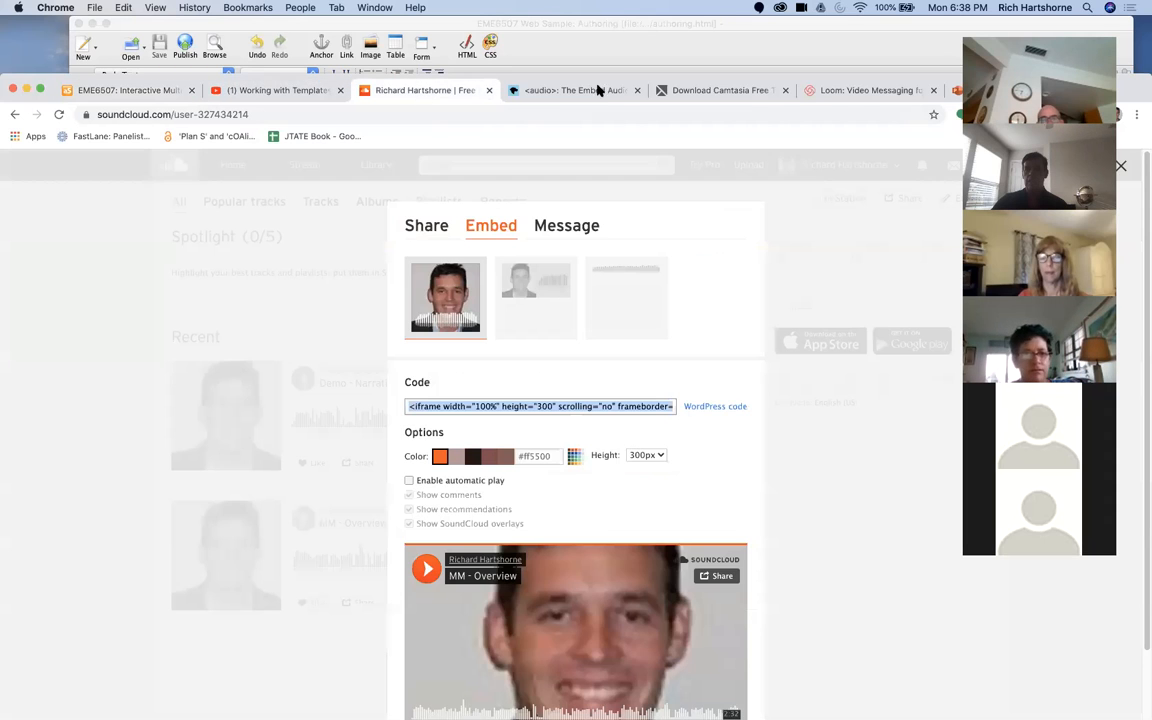
left_click(745, 90)
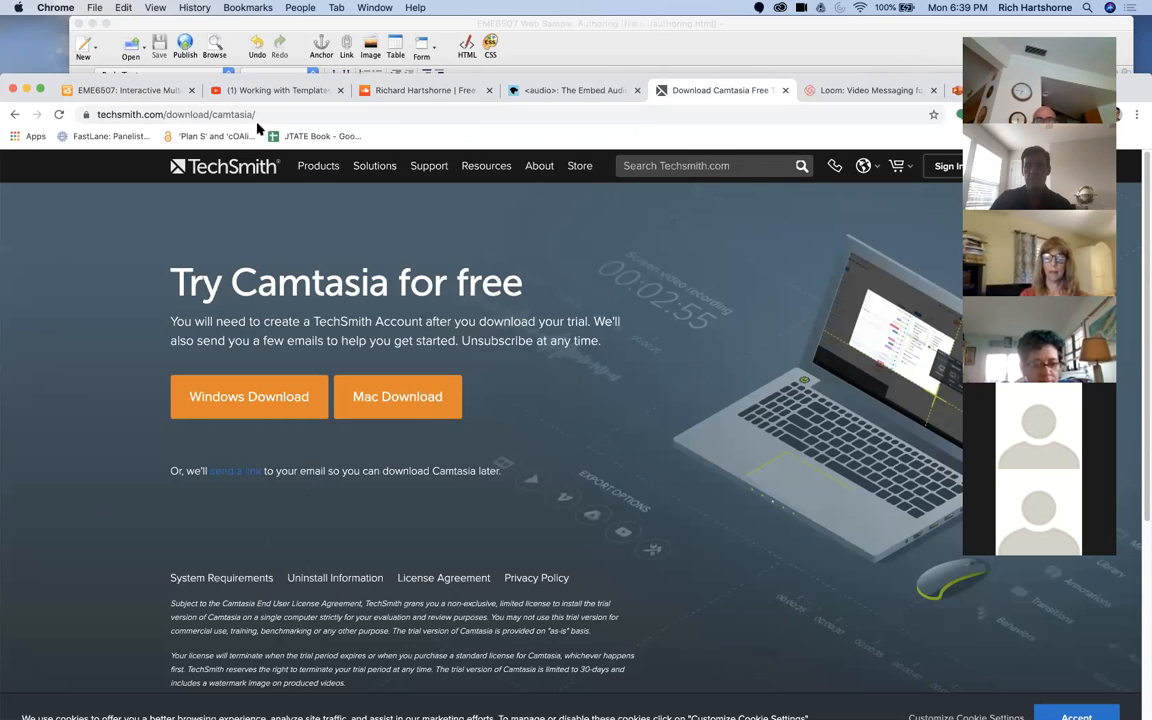
left_click(856, 91)
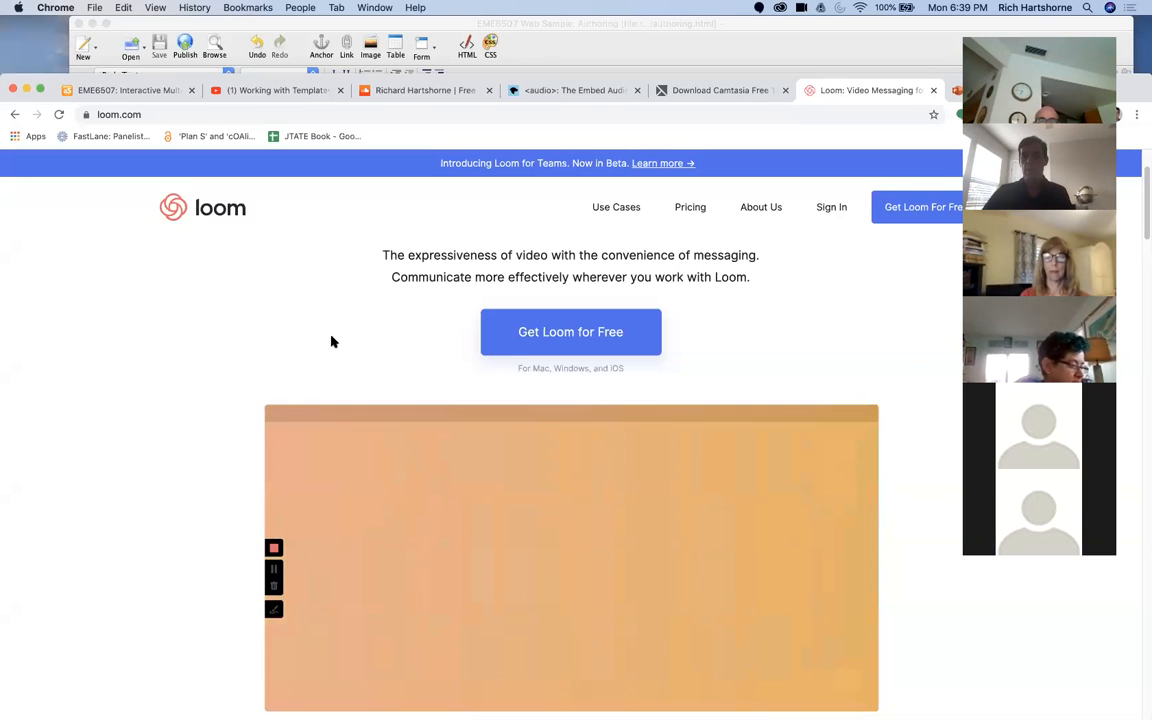
scroll(204, 331, "down", 1)
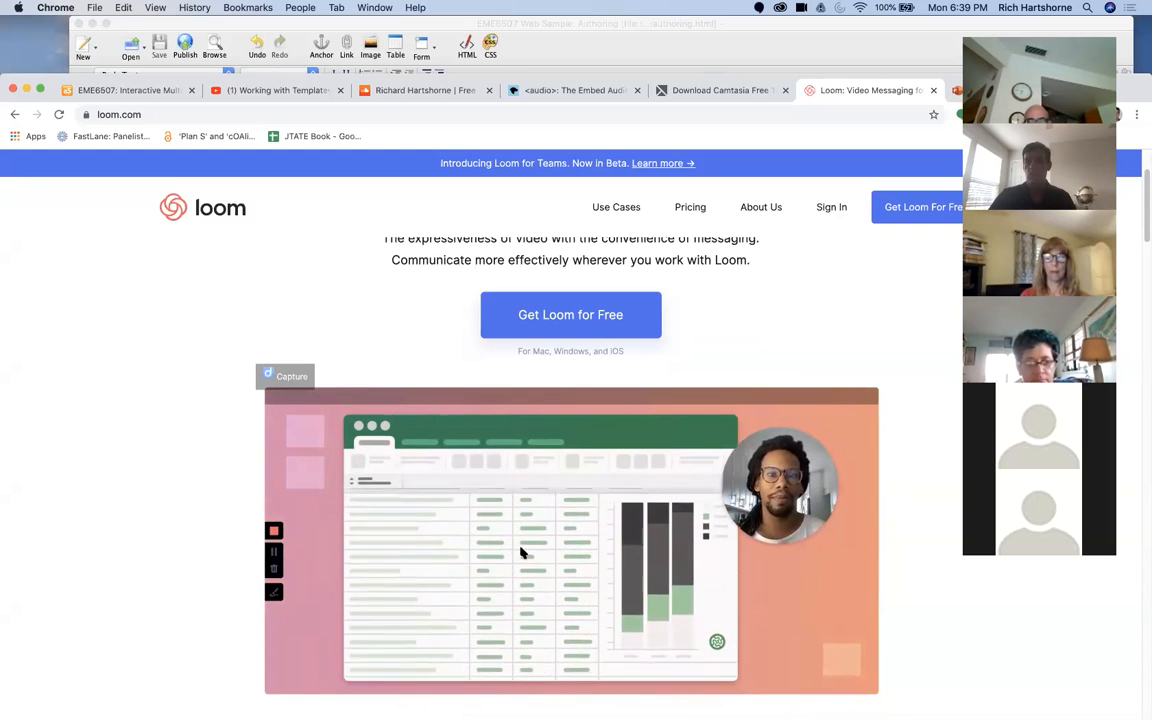
scroll(211, 350, "down", 6)
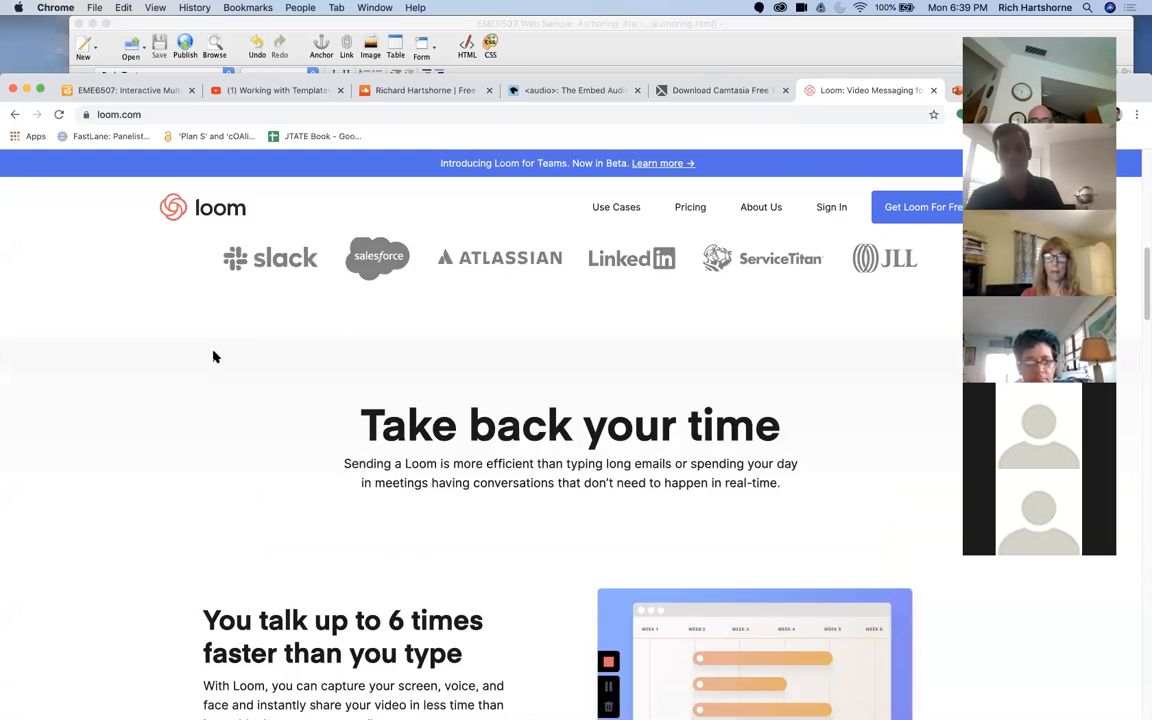
scroll(203, 363, "up", 2)
scroll(203, 363, "up", 2)
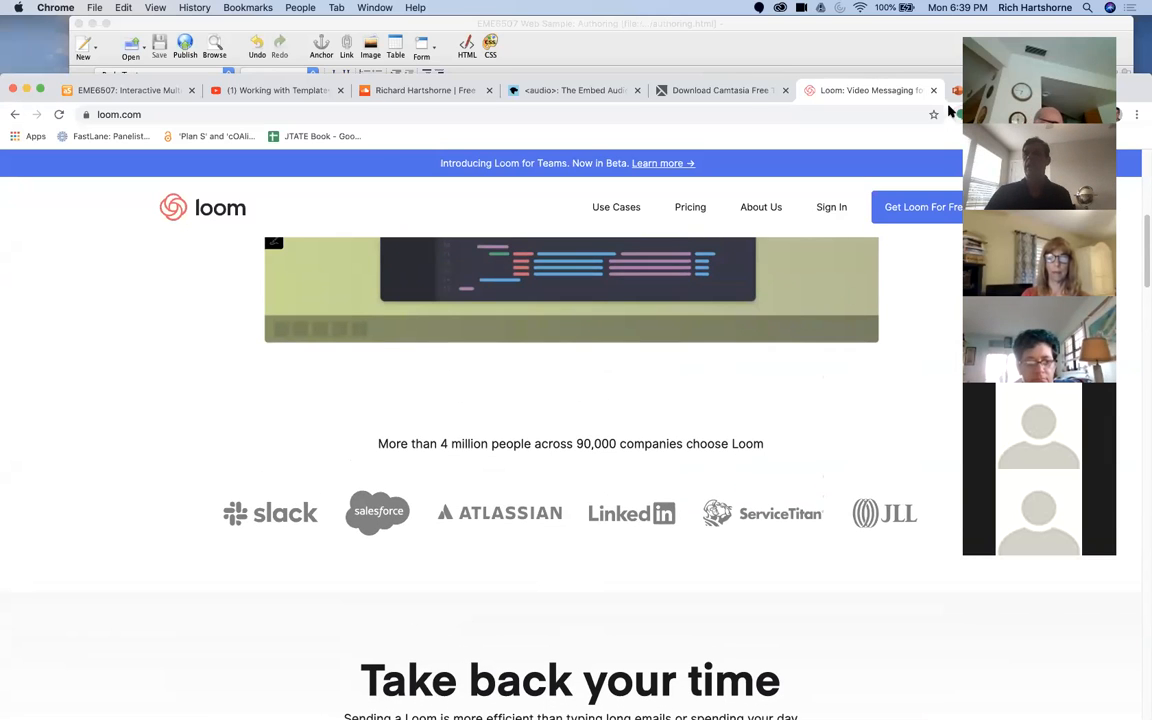
Step: Switch to KompoZer and close the authoring.html page
left_click(925, 27)
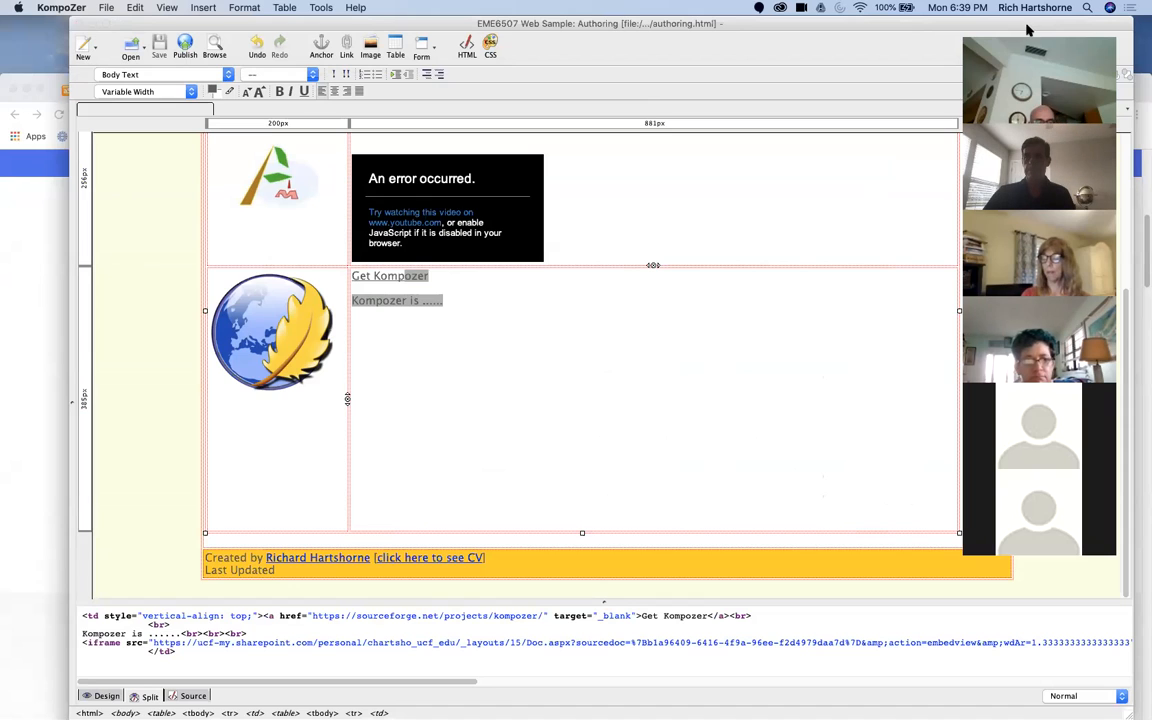
left_click(499, 476)
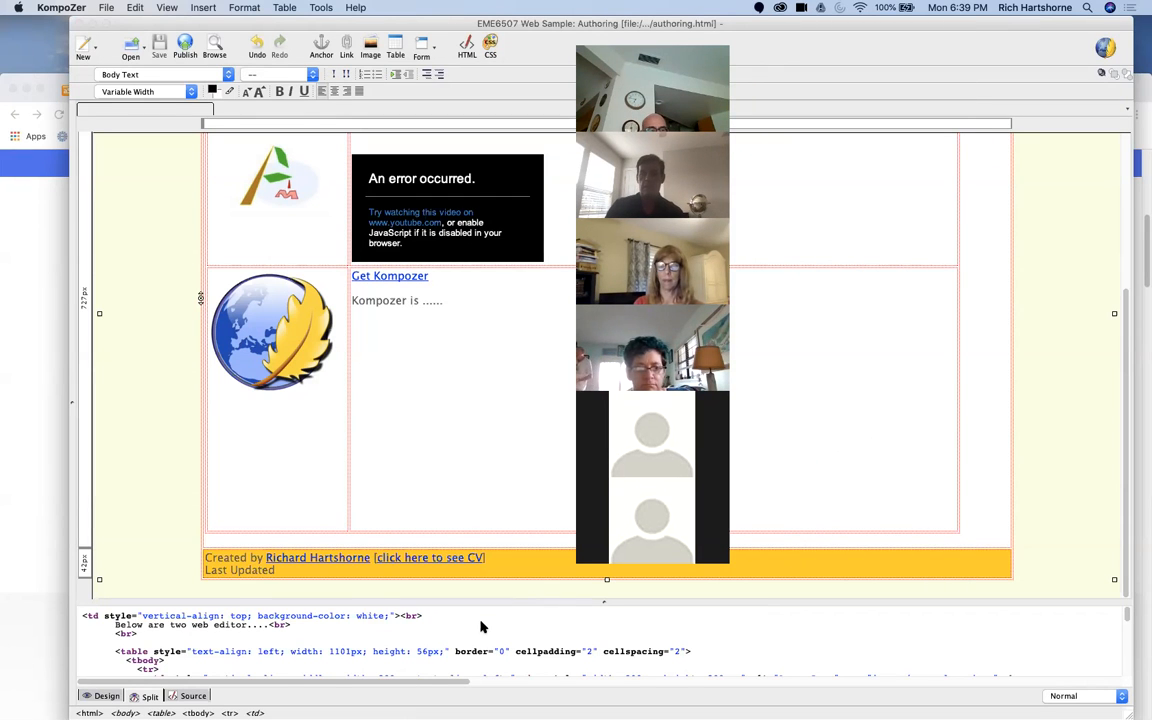
left_click(44, 478)
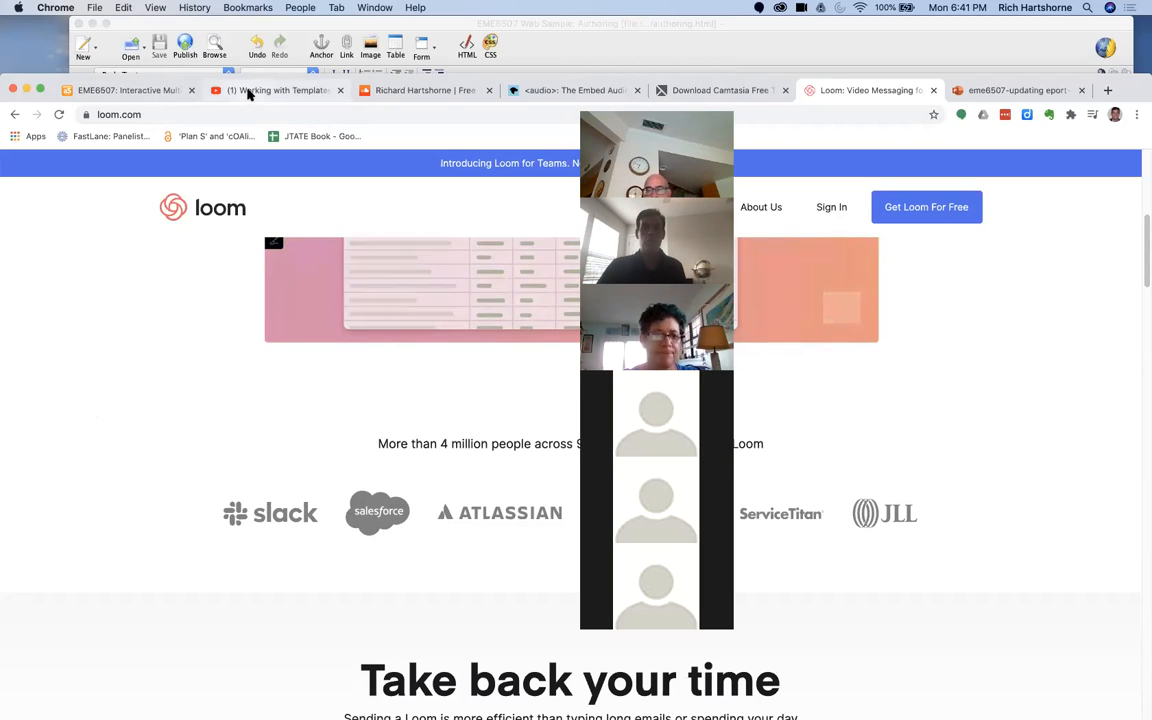
left_click(240, 30)
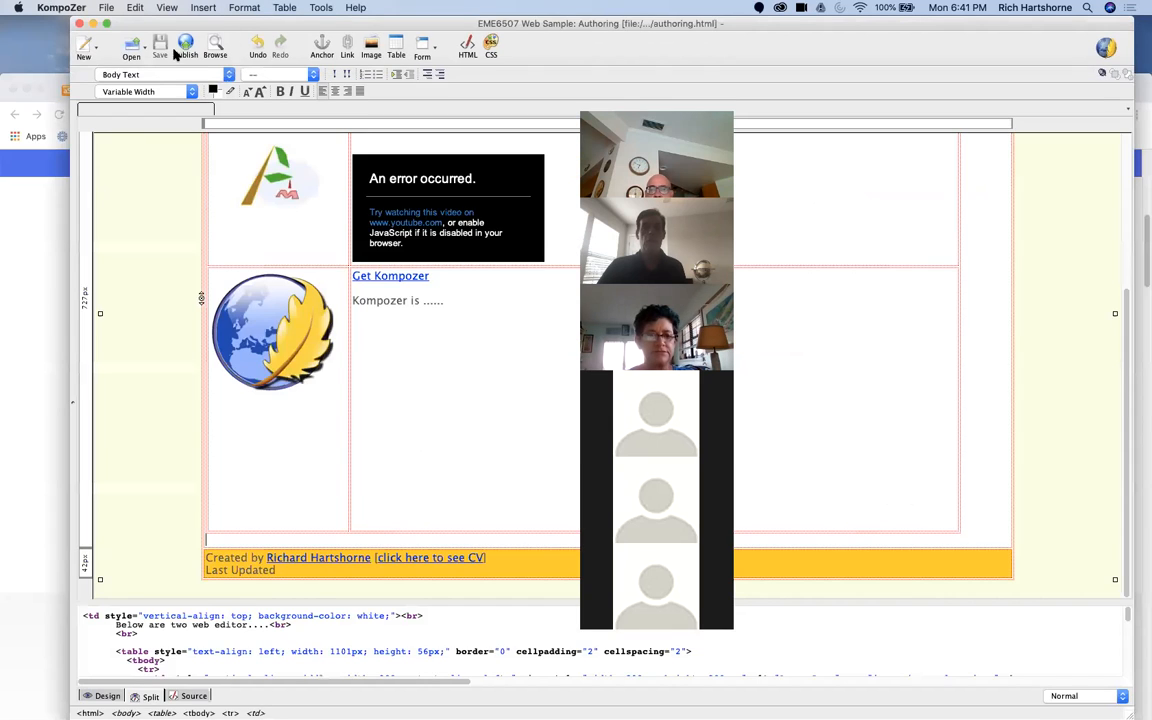
left_click_drag(175, 22, 115, 90)
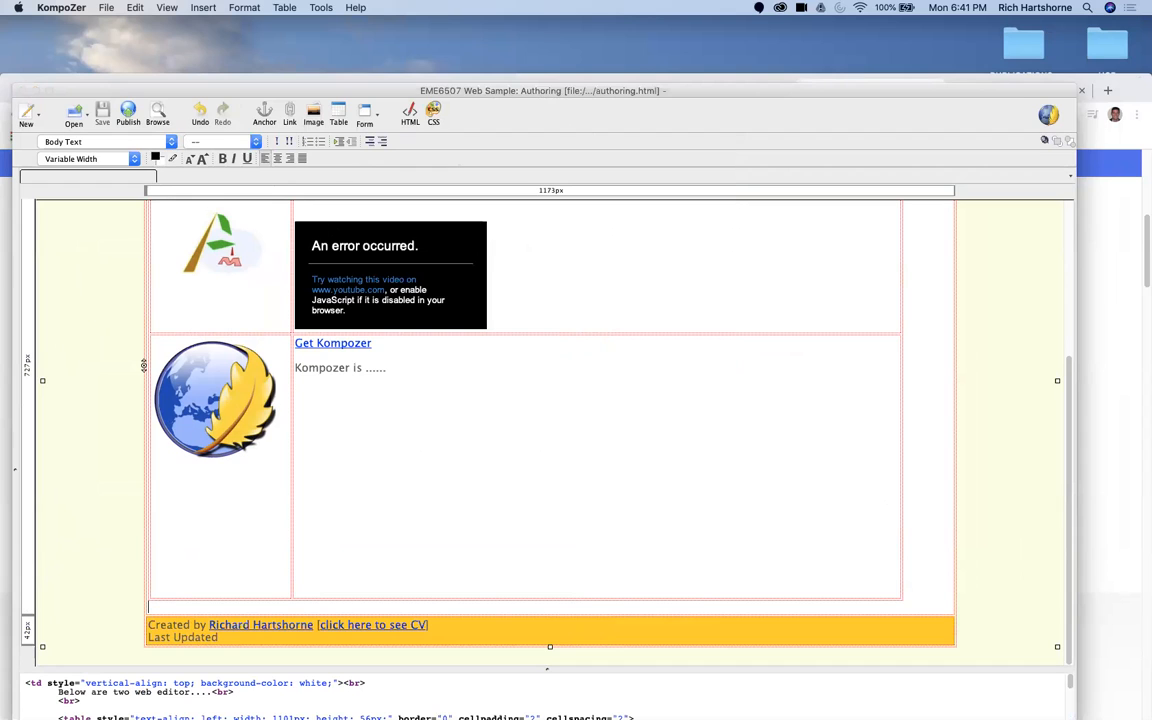
right_click(132, 183)
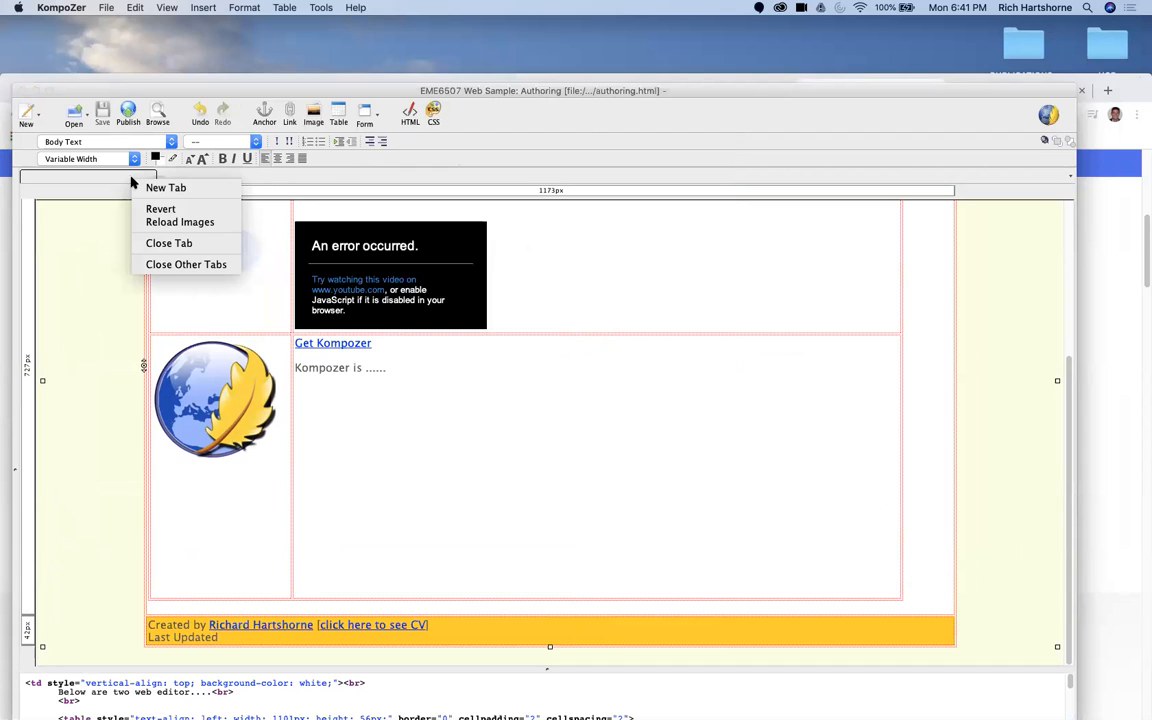
left_click(165, 242)
Step: Open index.html from the eport-html folder inside eme6507-sites
left_click_drag(475, 88, 504, 72)
left_click(103, 92)
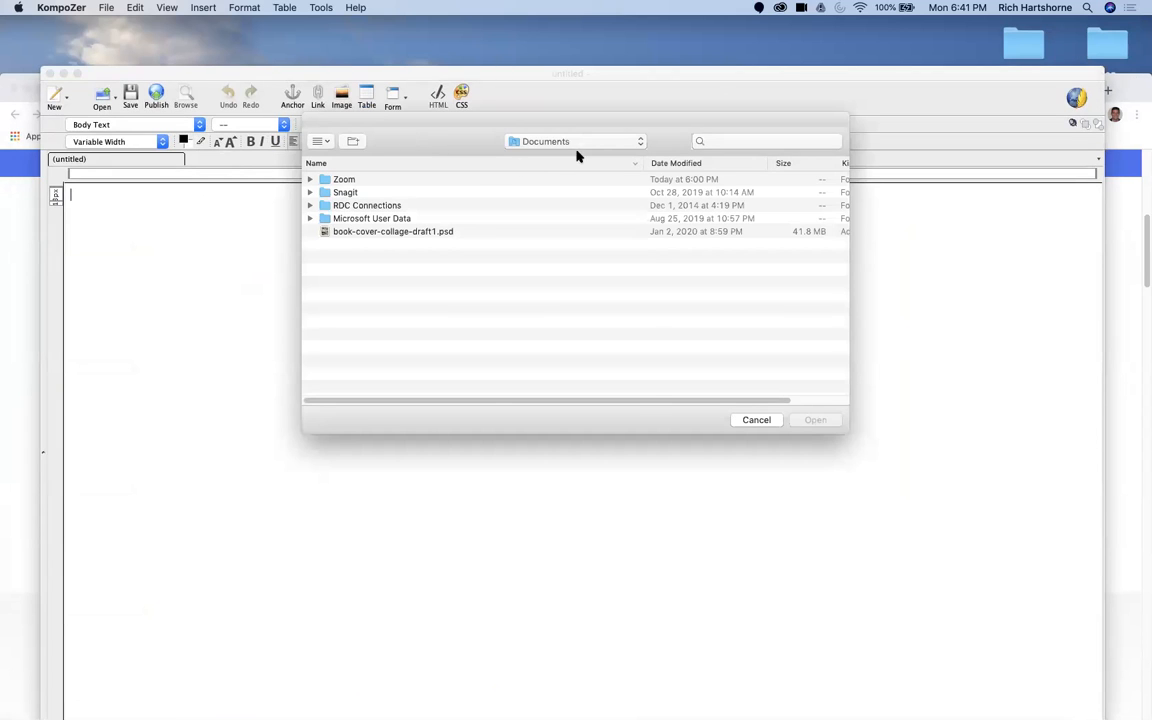
left_click(580, 140)
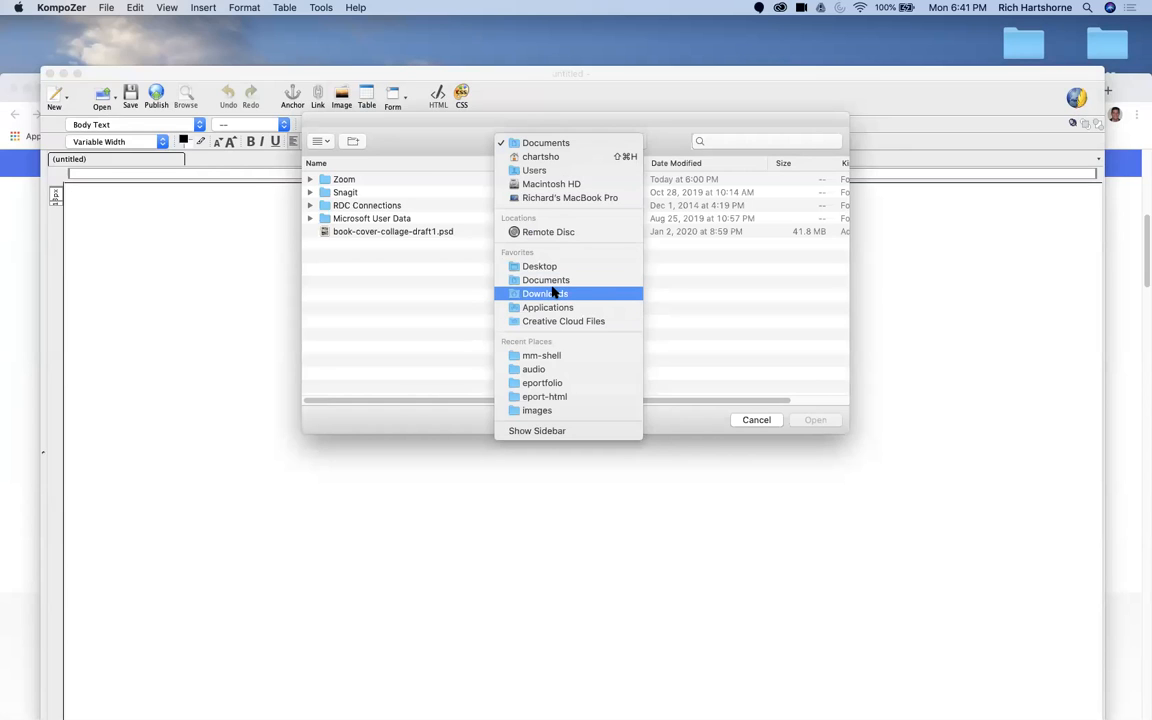
left_click(566, 383)
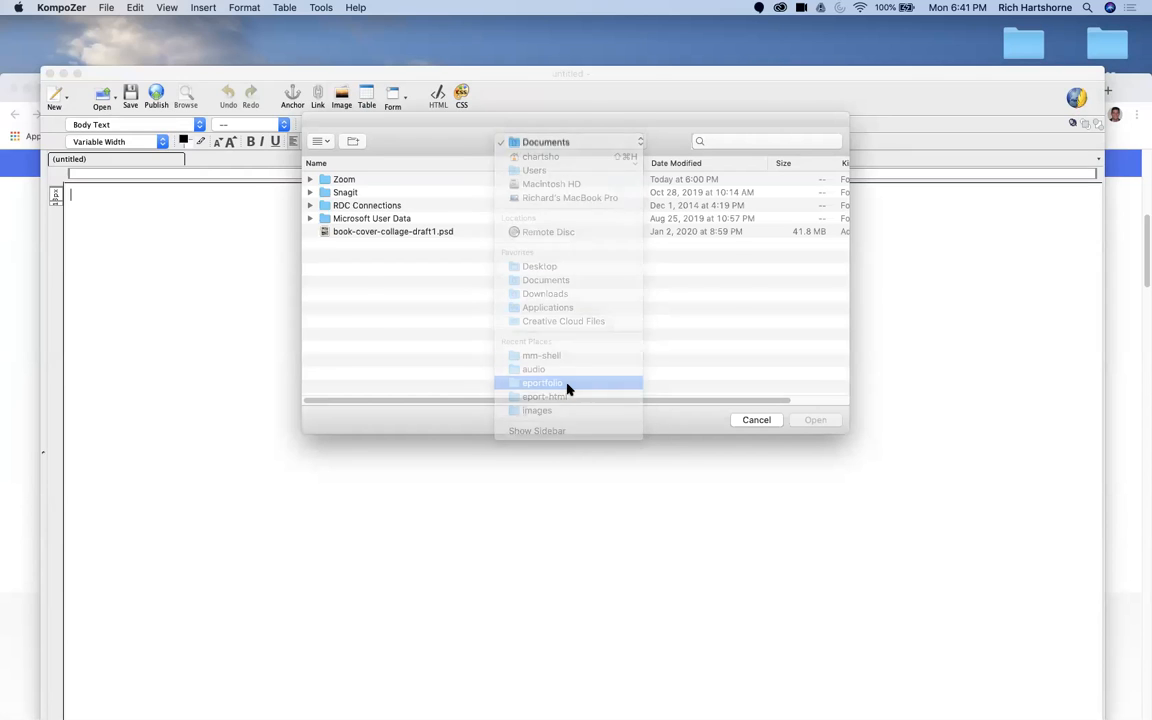
left_click(576, 145)
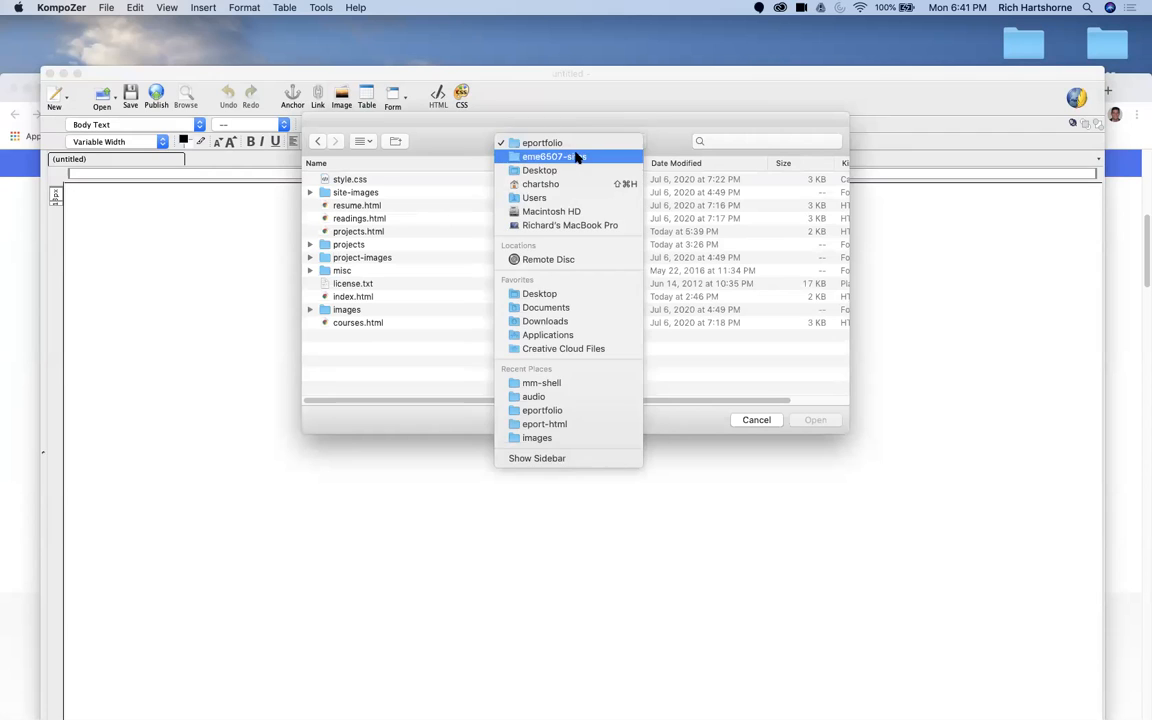
left_click(575, 158)
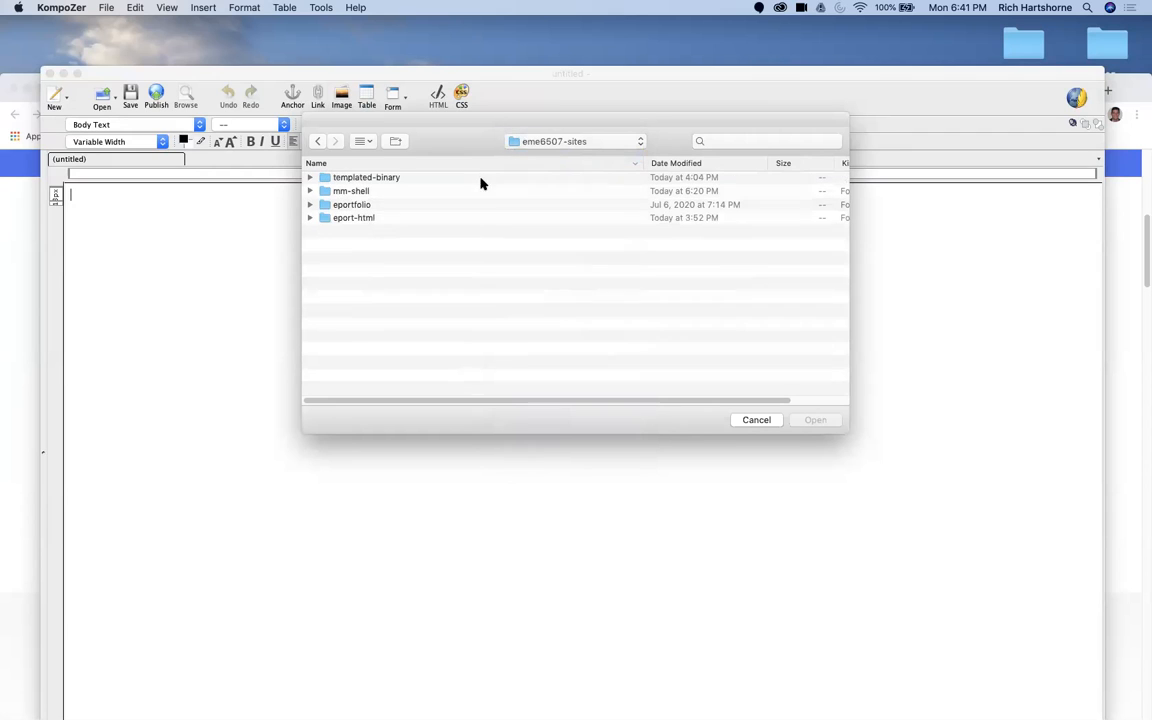
left_click(360, 220)
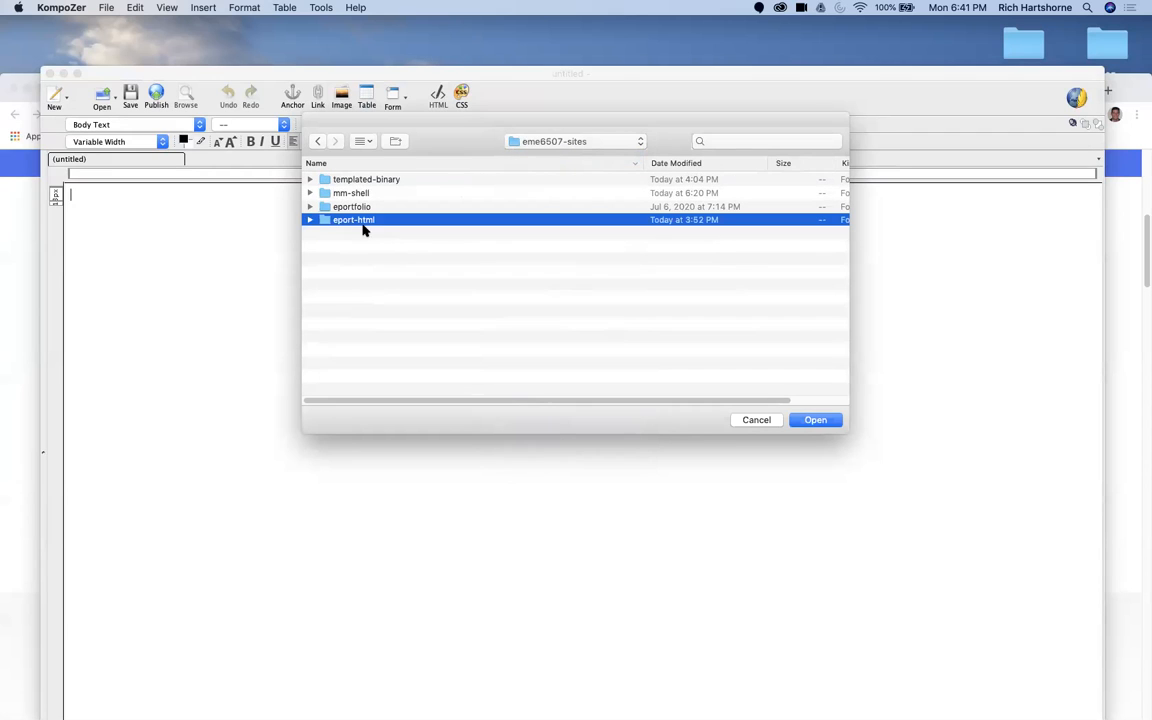
left_click(815, 420)
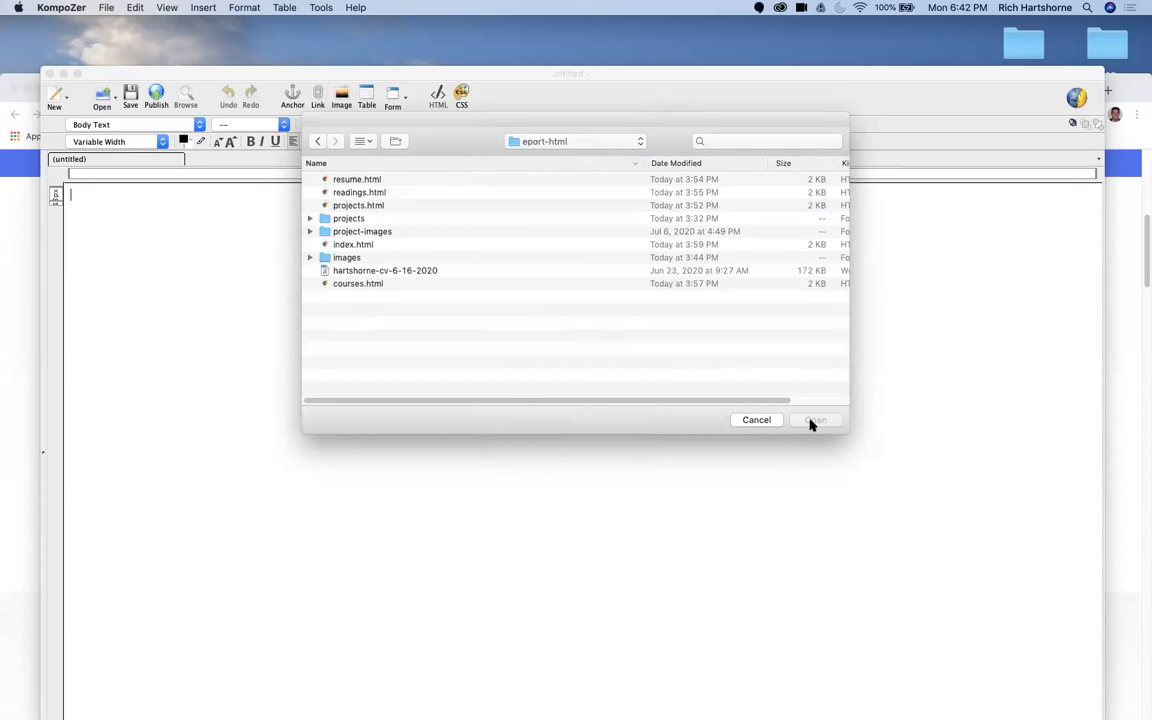
left_click(330, 244)
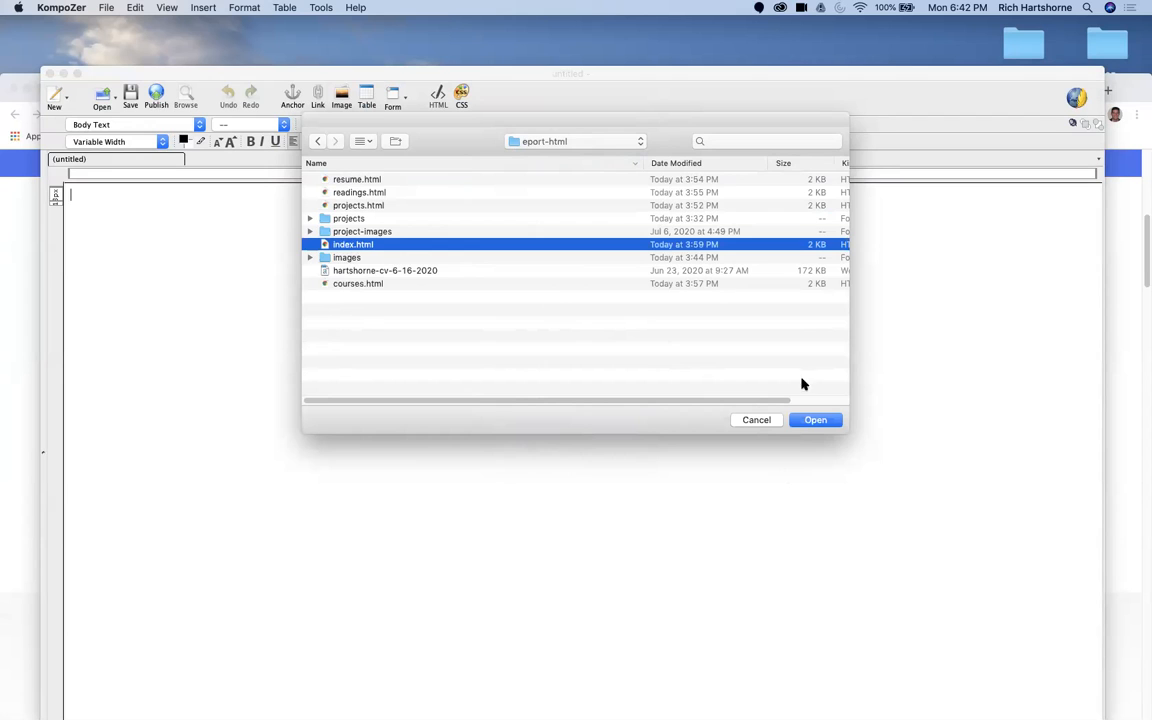
left_click(826, 423)
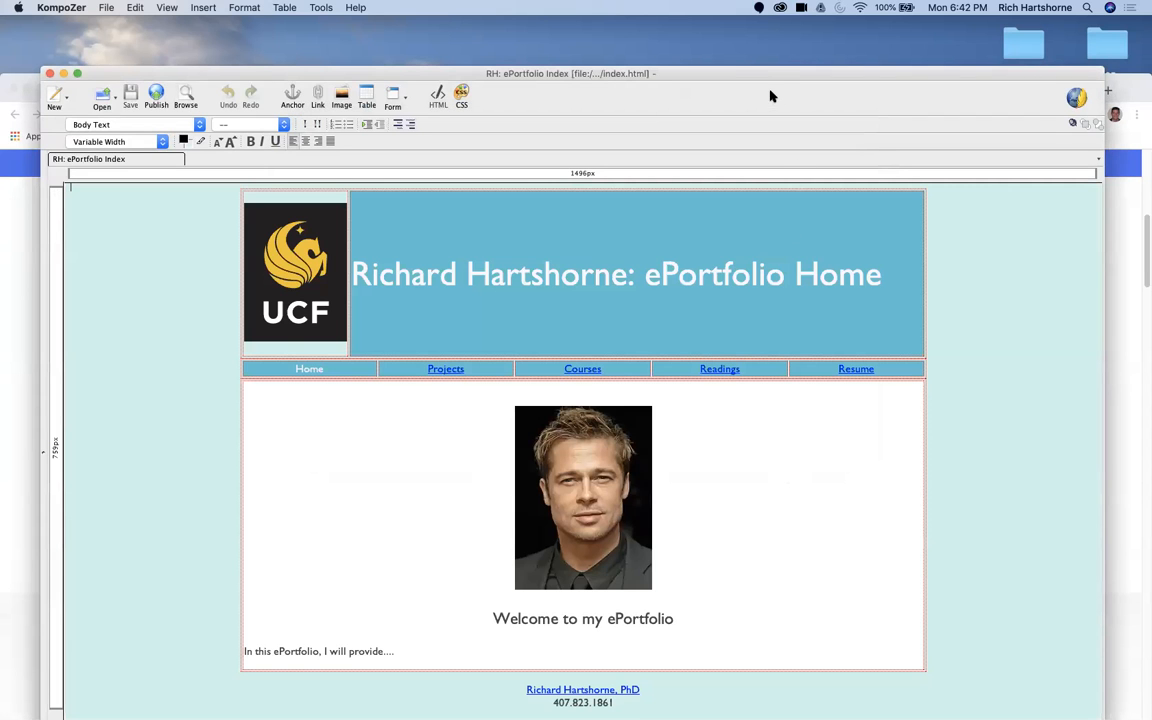
Step: Fit the editor window to the screen by moving it up and widening it, and place the cursor in the ePortfolio Home heading
double_click(769, 80)
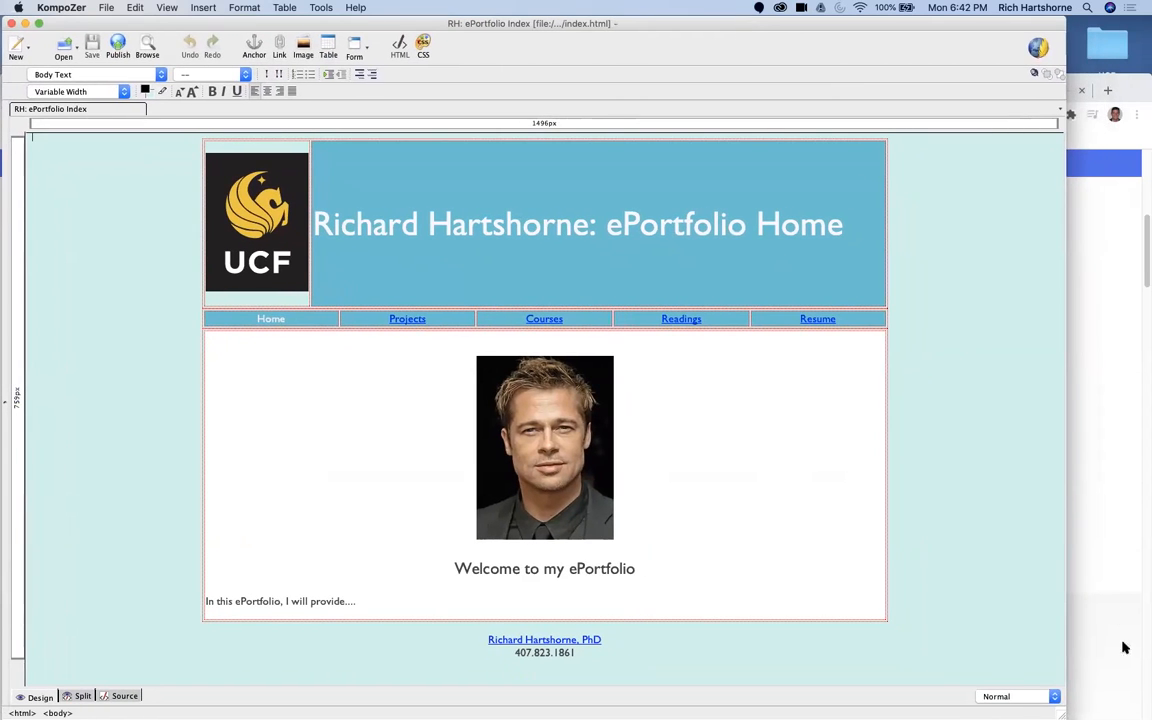
left_click_drag(1063, 716, 1140, 714)
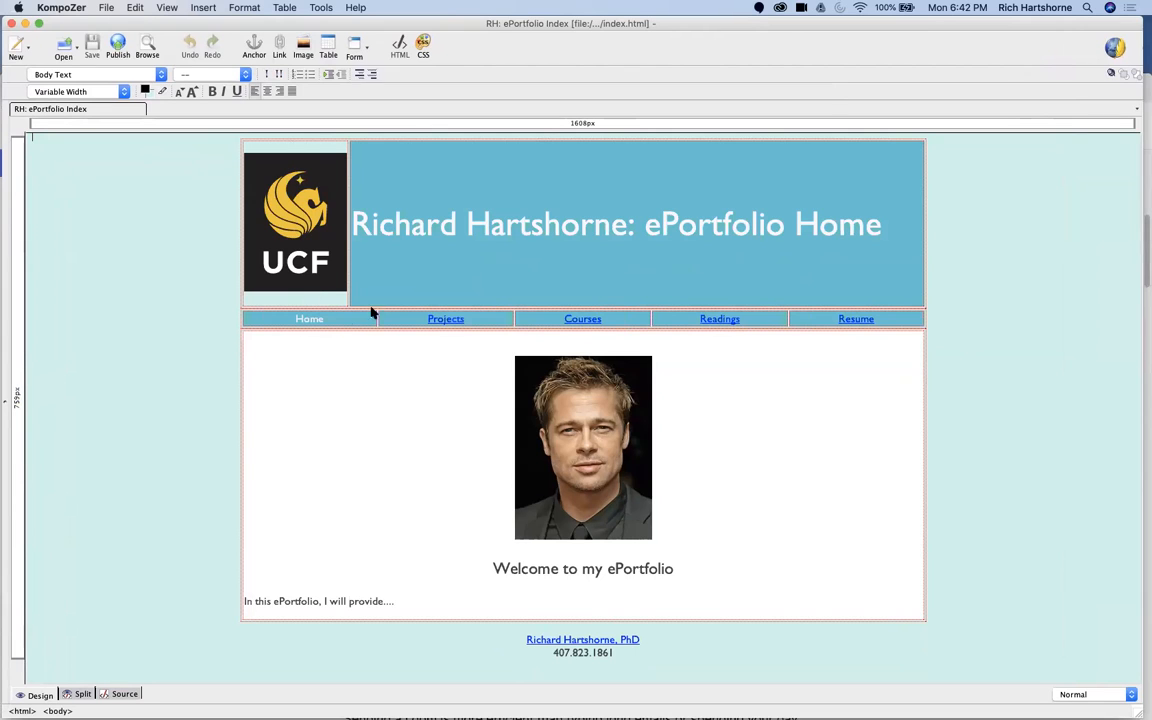
left_click(419, 280)
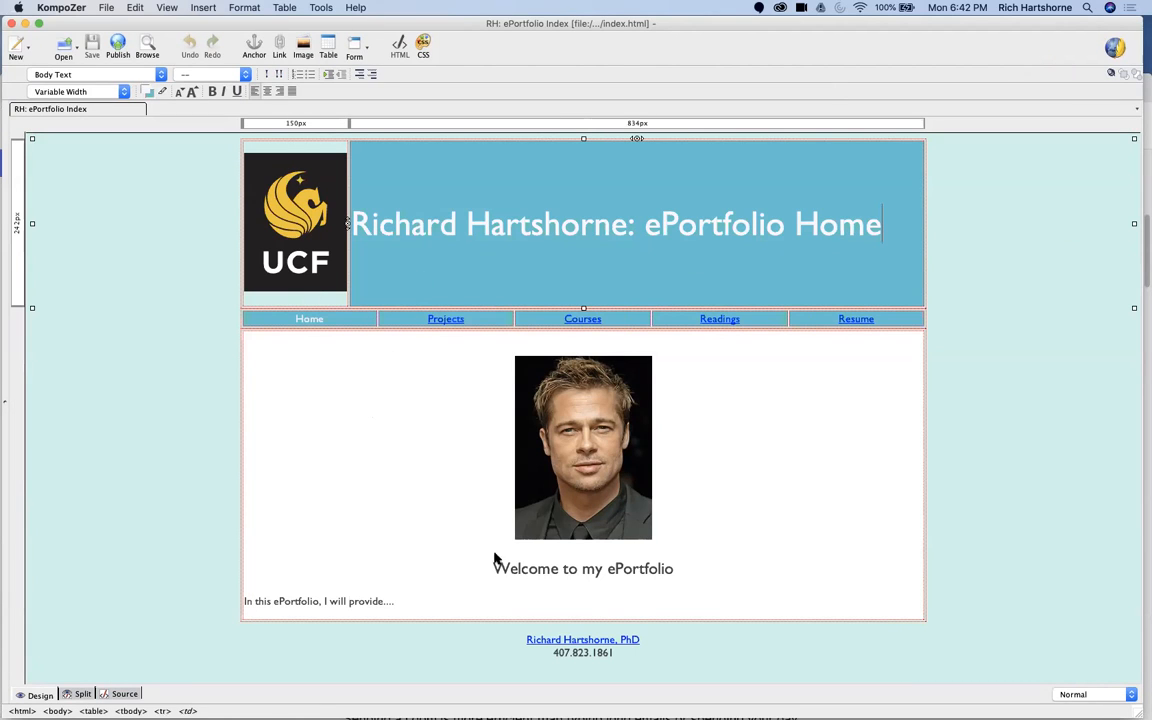
Step: Extend the intro sentence below the welcome heading to "In this ePortfolio, I will provide an overview of ....." and start a new paragraph
left_click(406, 606)
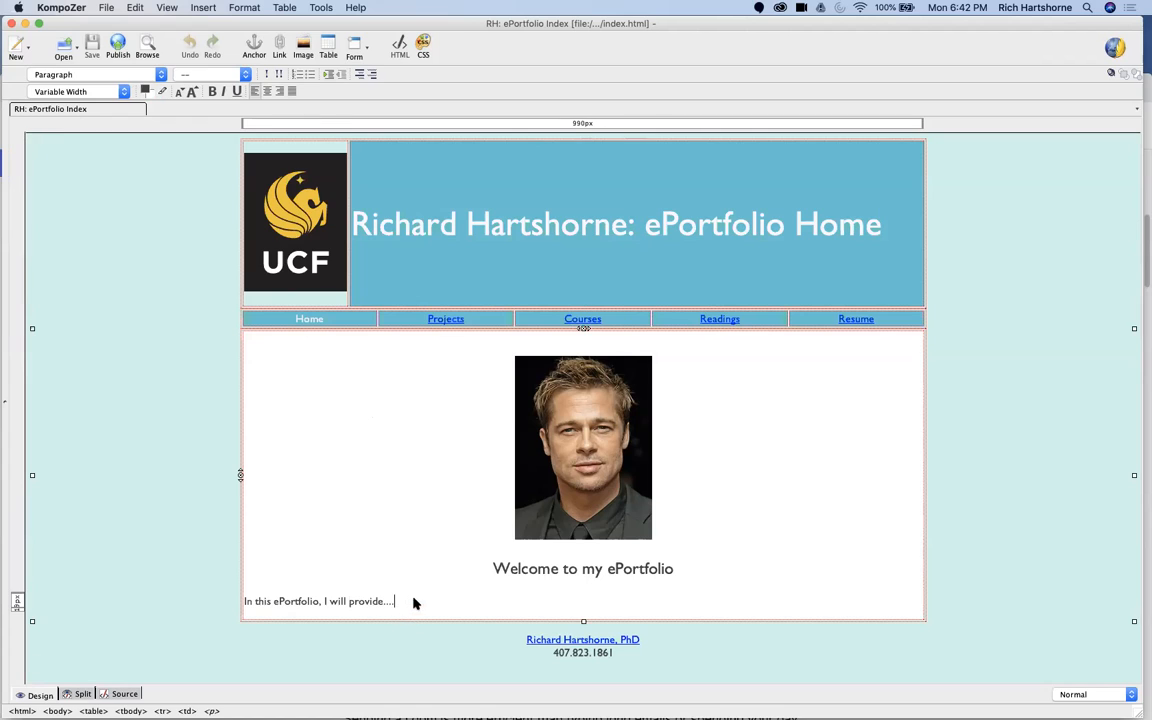
key("BackSpace")
key("BackSpace")
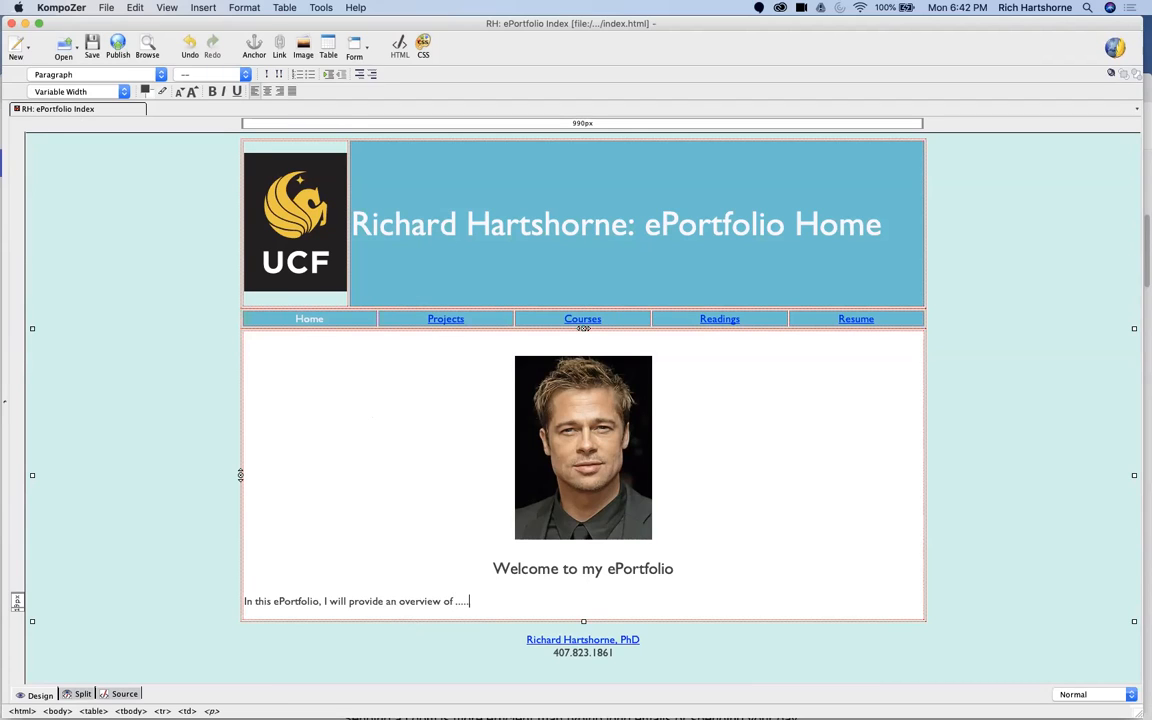
key("Return")
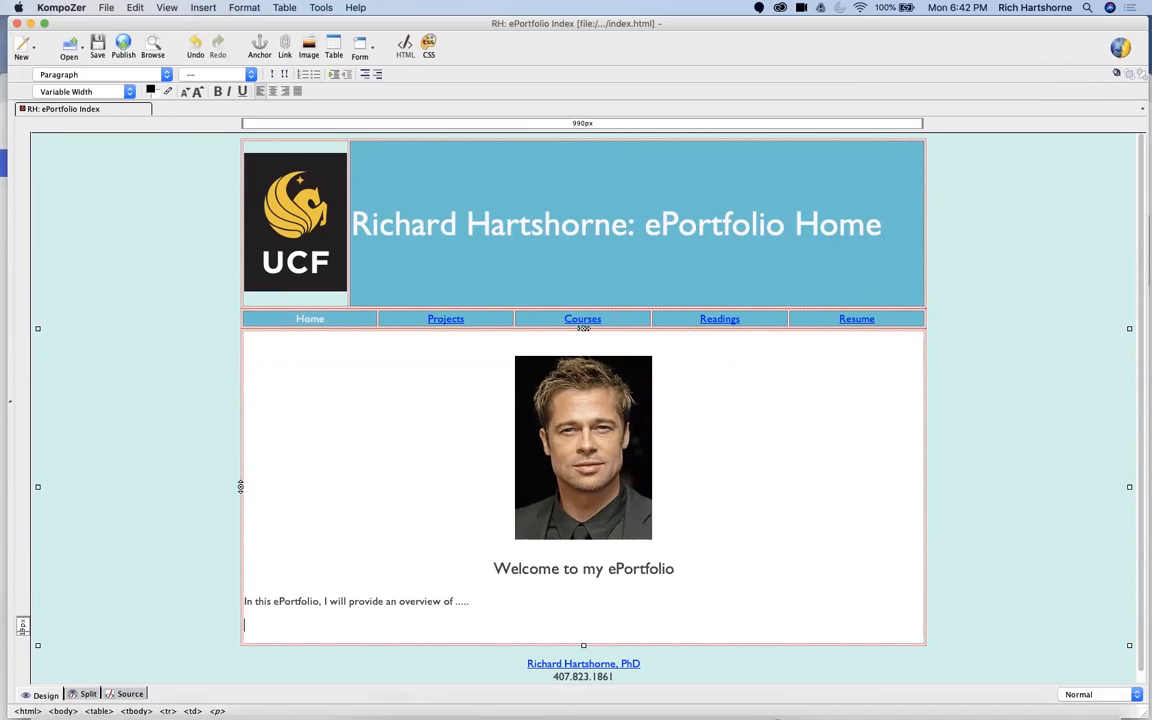
Step: Switch to the SoundCloud profile page in Chrome and close the MM - Overview embed window
mouse_move(155, 697)
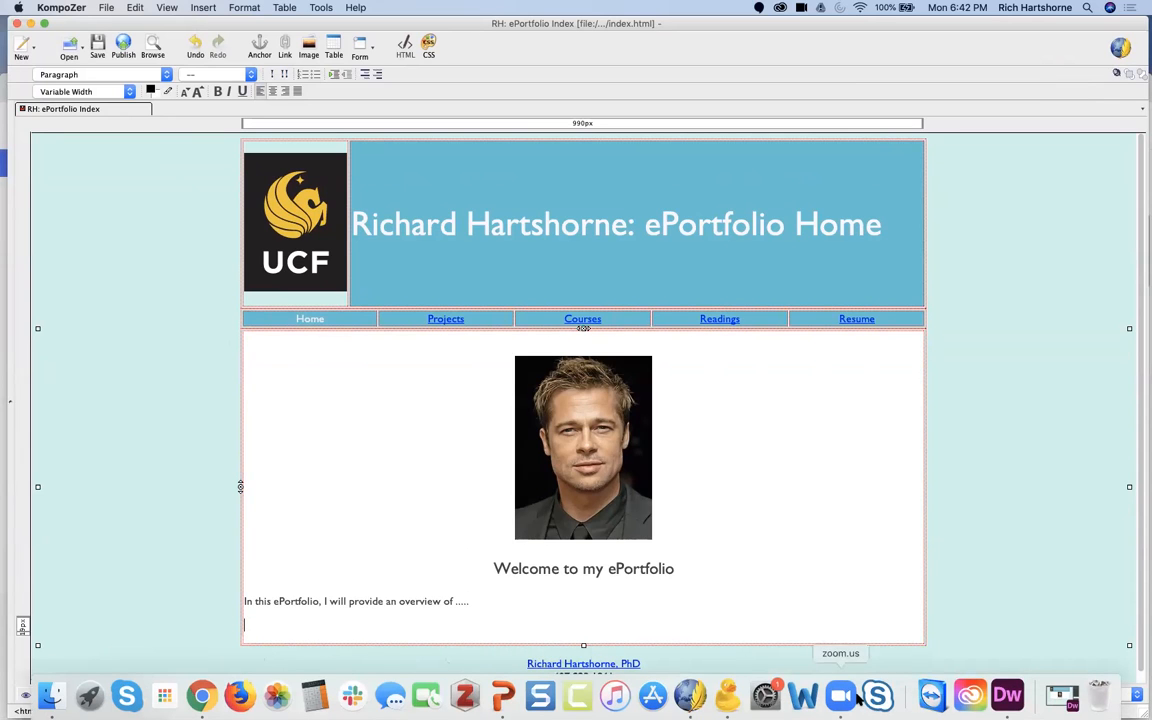
left_click(202, 695)
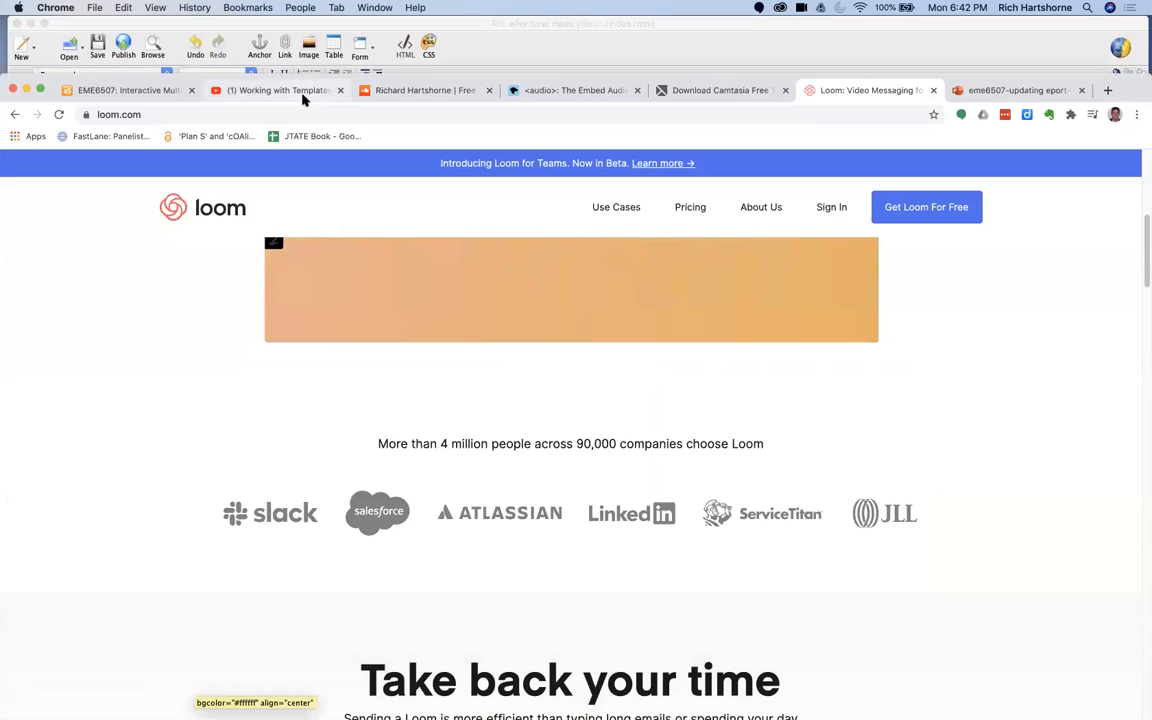
left_click(374, 92)
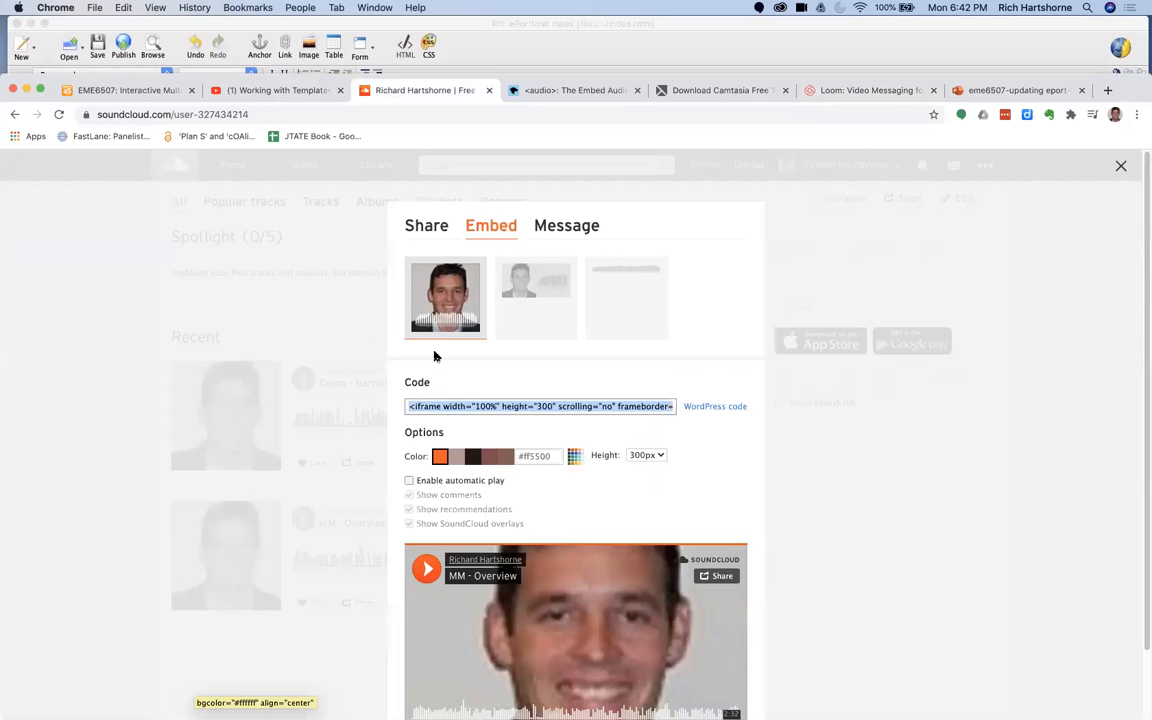
left_click(308, 304)
left_click(1119, 168)
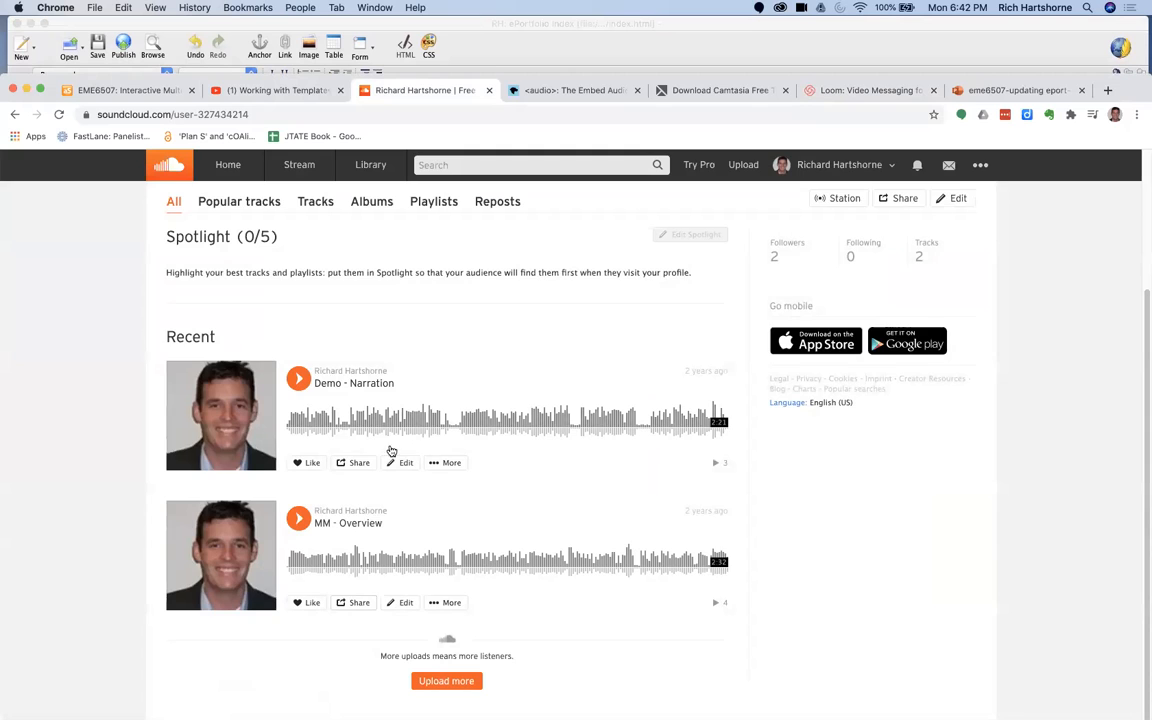
Step: Copy the embed code of the Demo - Narration track from its sharing options
left_click(355, 463)
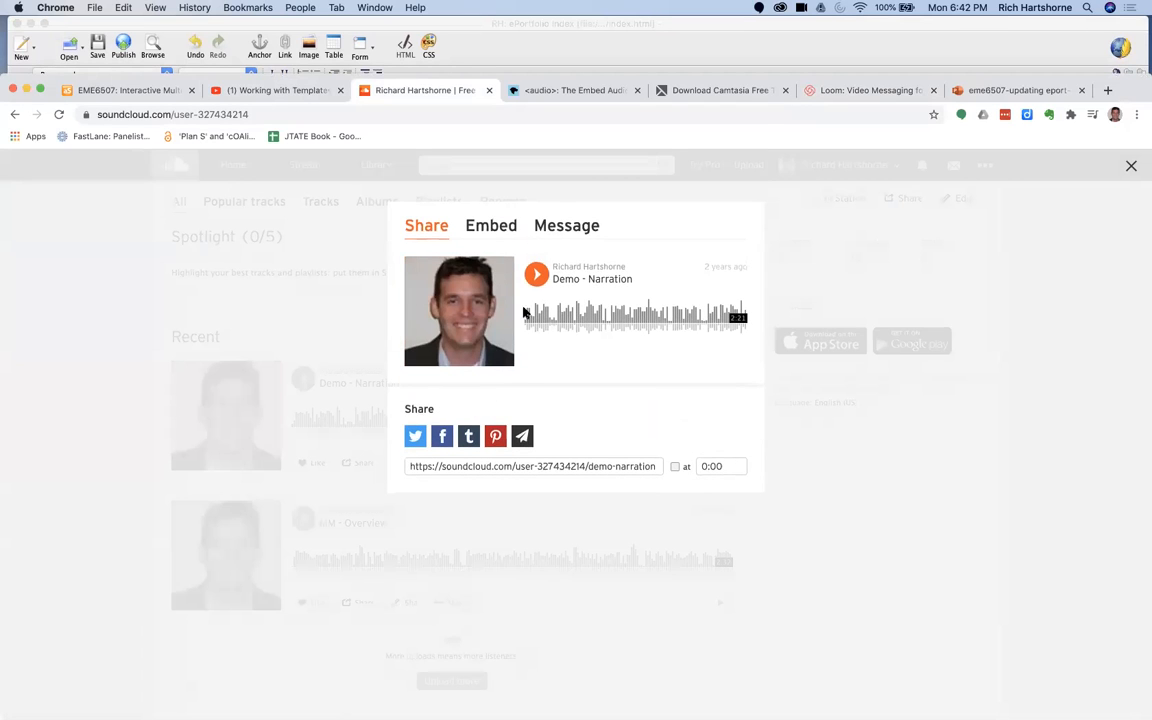
left_click(487, 228)
right_click(476, 405)
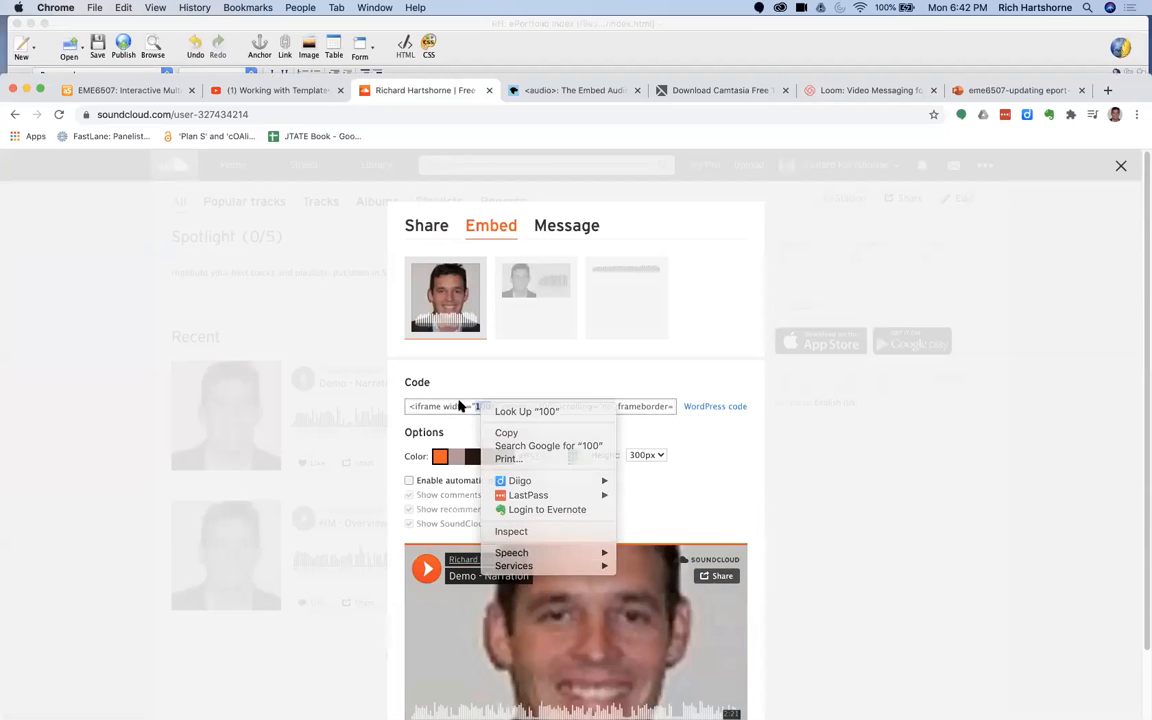
left_click(455, 405)
right_click(452, 404)
left_click(476, 431)
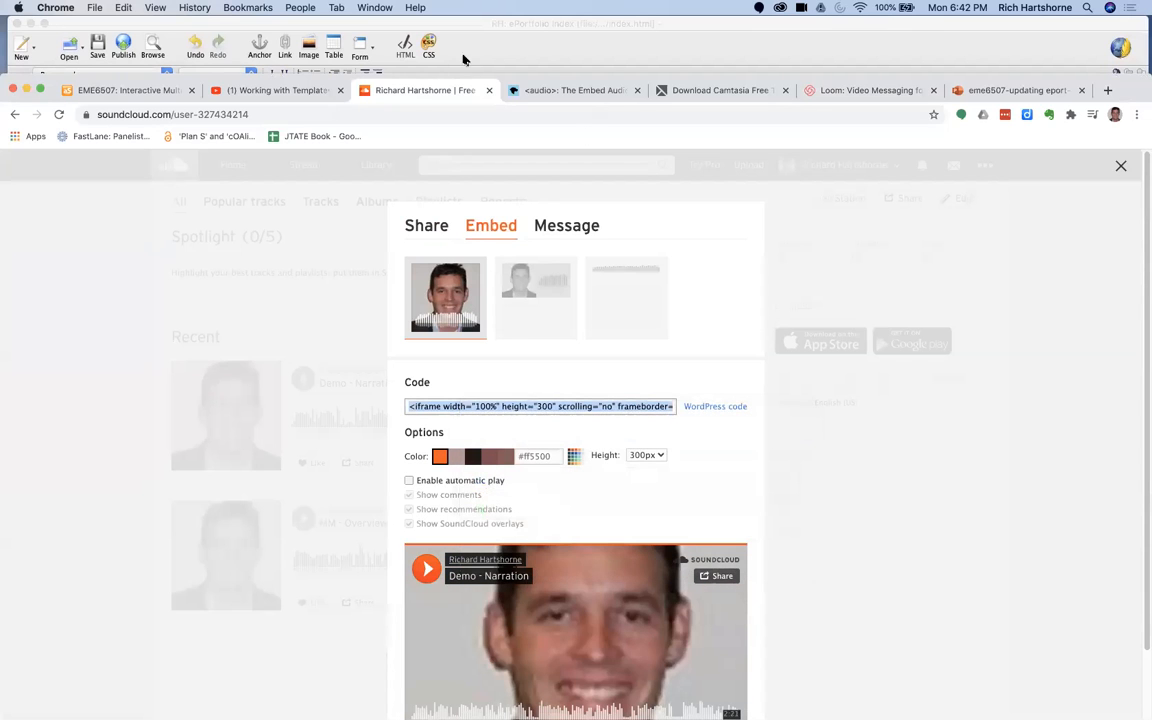
Step: Minimize Chrome and replace the HTML source of the ePortfolio intro paragraph with the copied SoundCloud embed code in split view
left_click(26, 90)
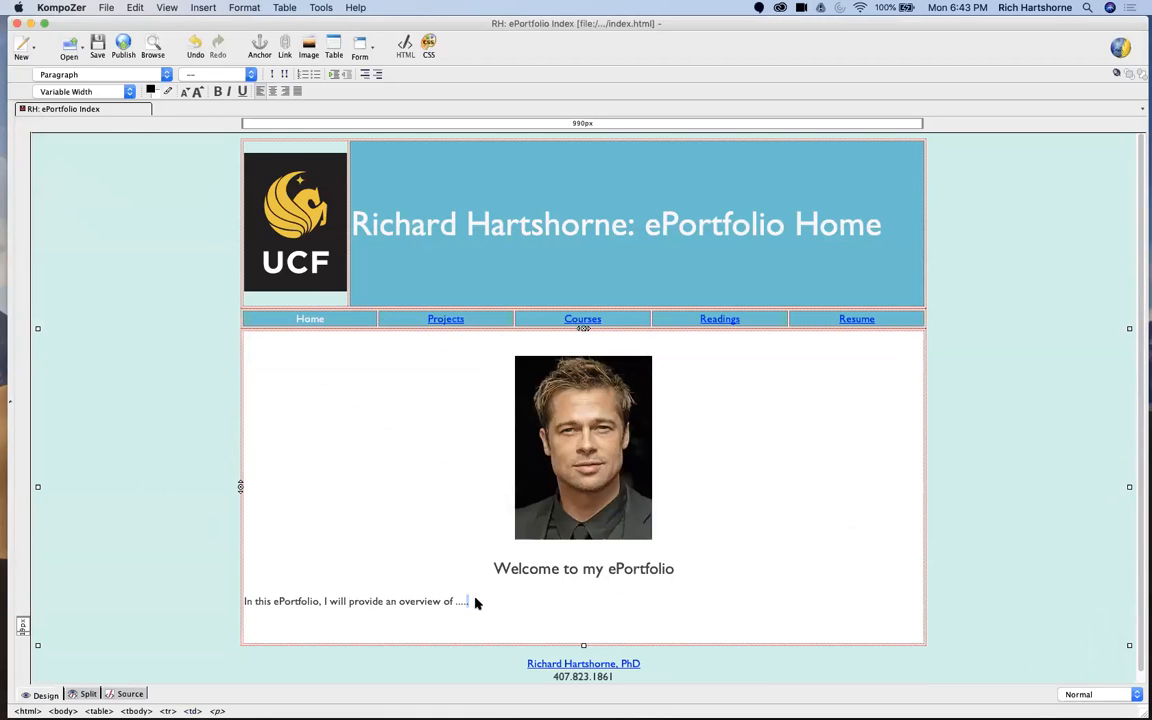
left_click_drag(477, 604, 215, 606)
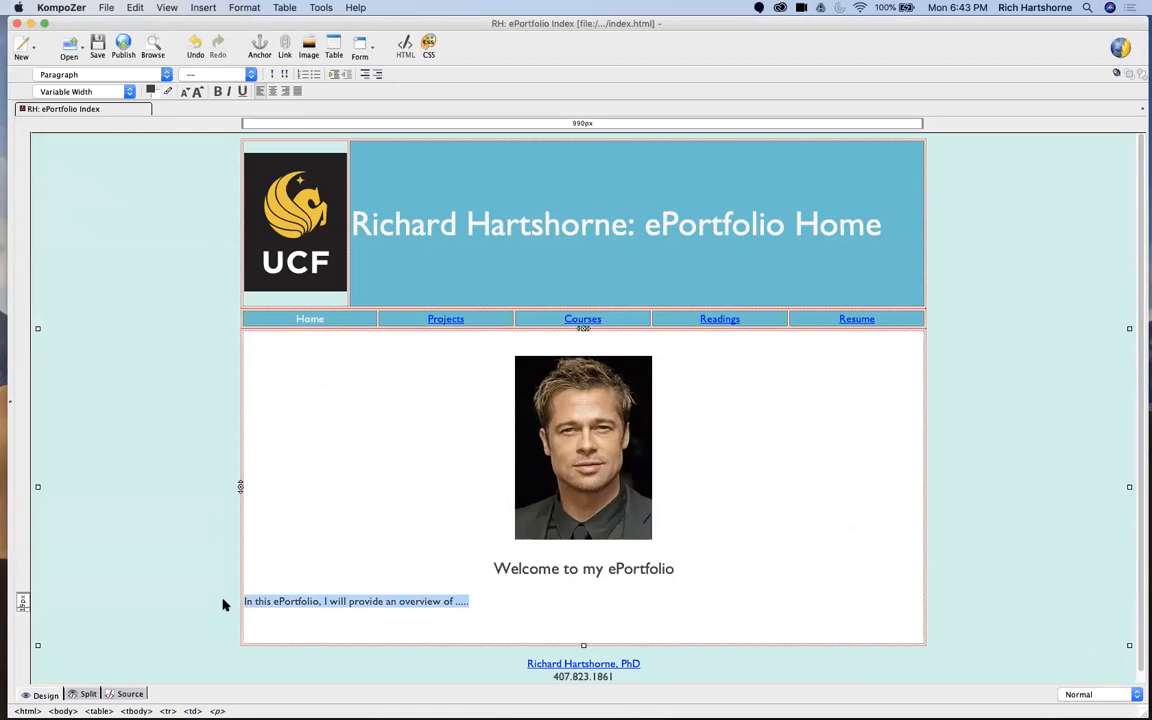
left_click(87, 694)
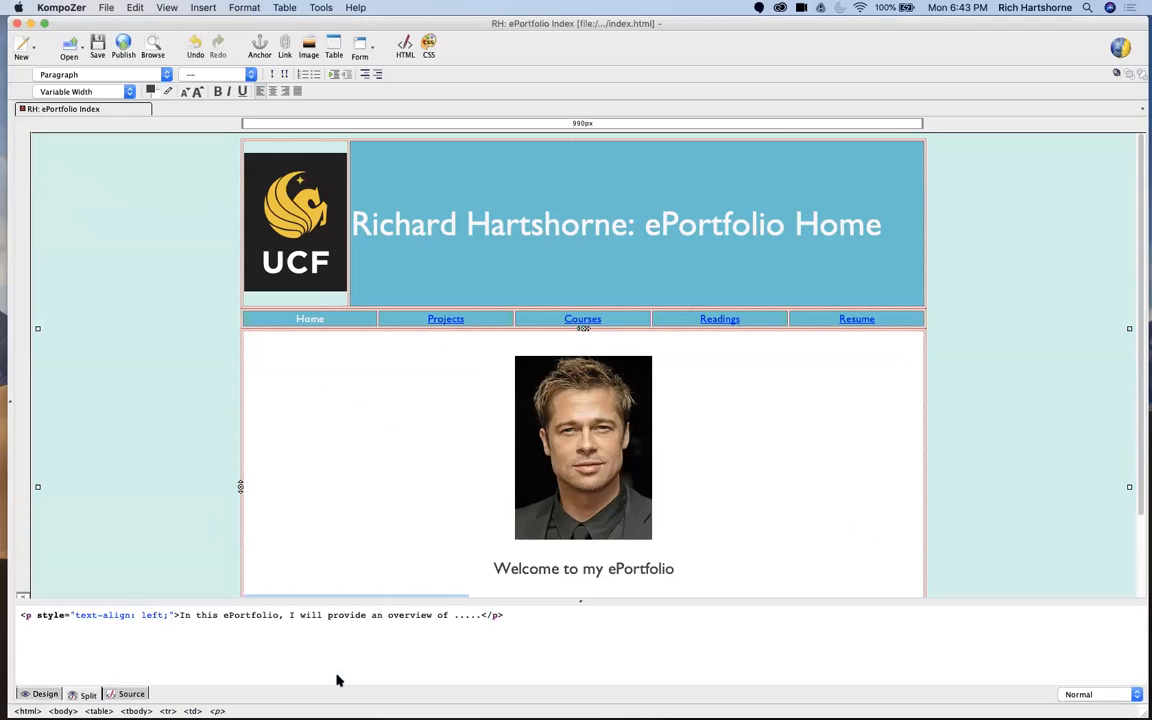
triple_click(273, 615)
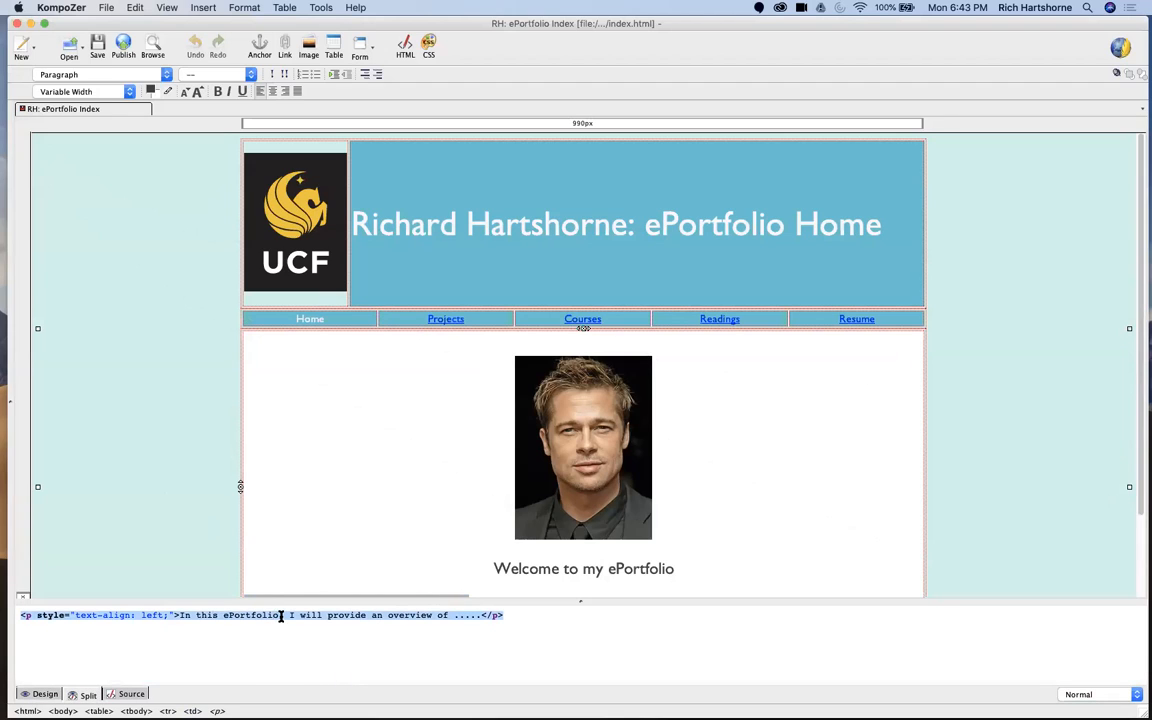
key("super+v")
left_click(182, 546)
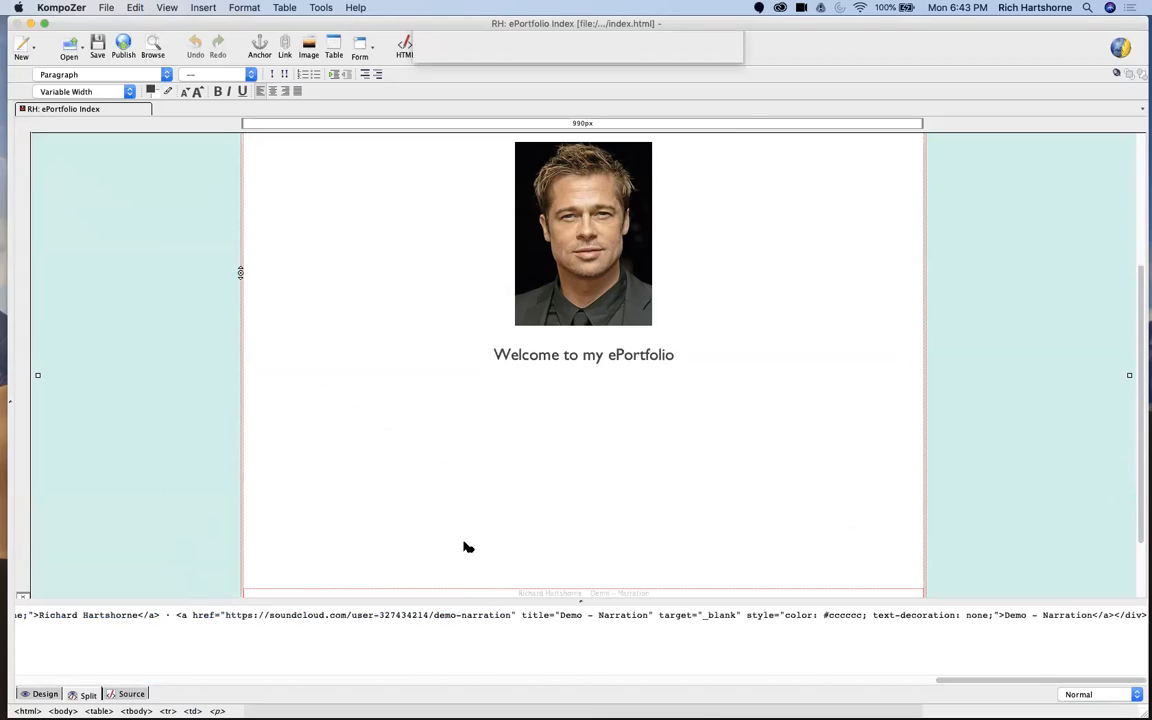
left_click(700, 105)
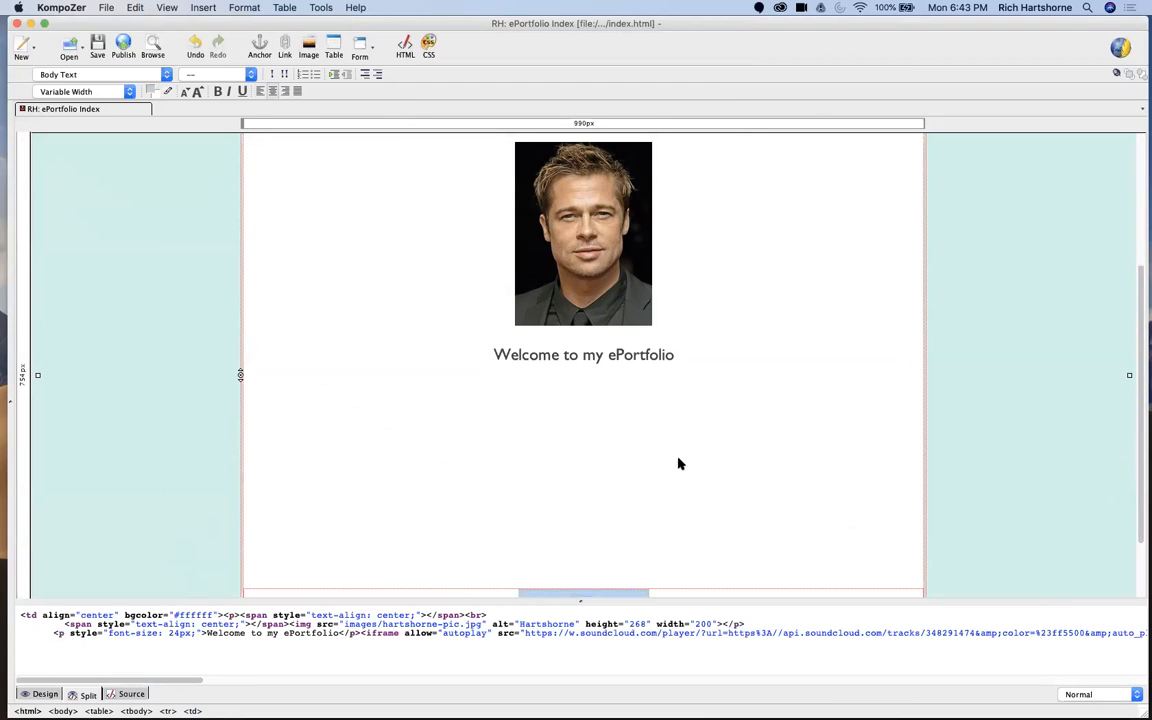
Step: Show the source of the embedded SoundCloud player, move the editor window lower, and save index.html
left_click_drag(124, 615, 346, 626)
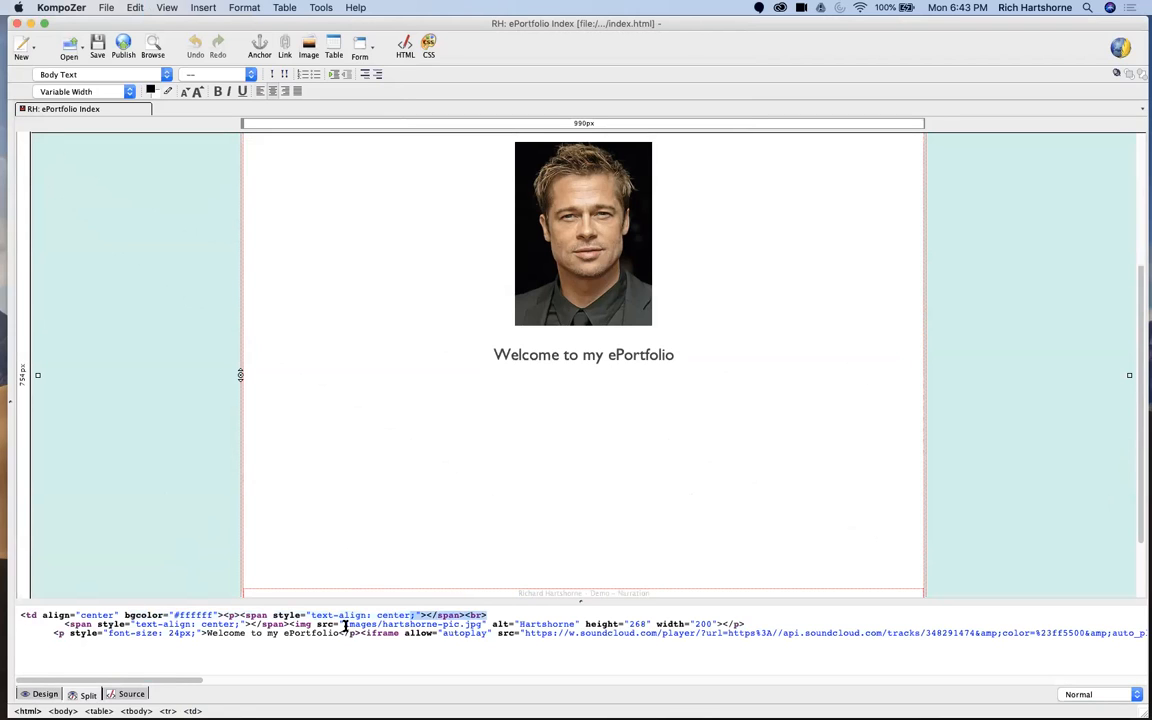
left_click(635, 411)
left_click_drag(909, 24, 905, 82)
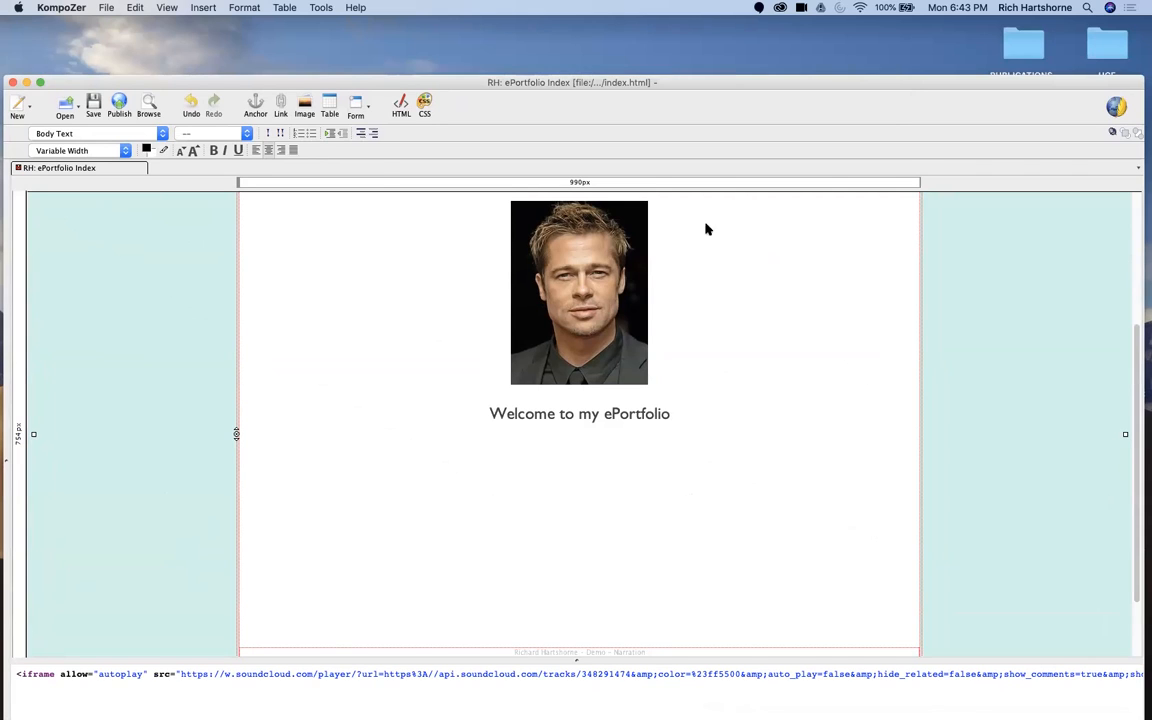
left_click(94, 104)
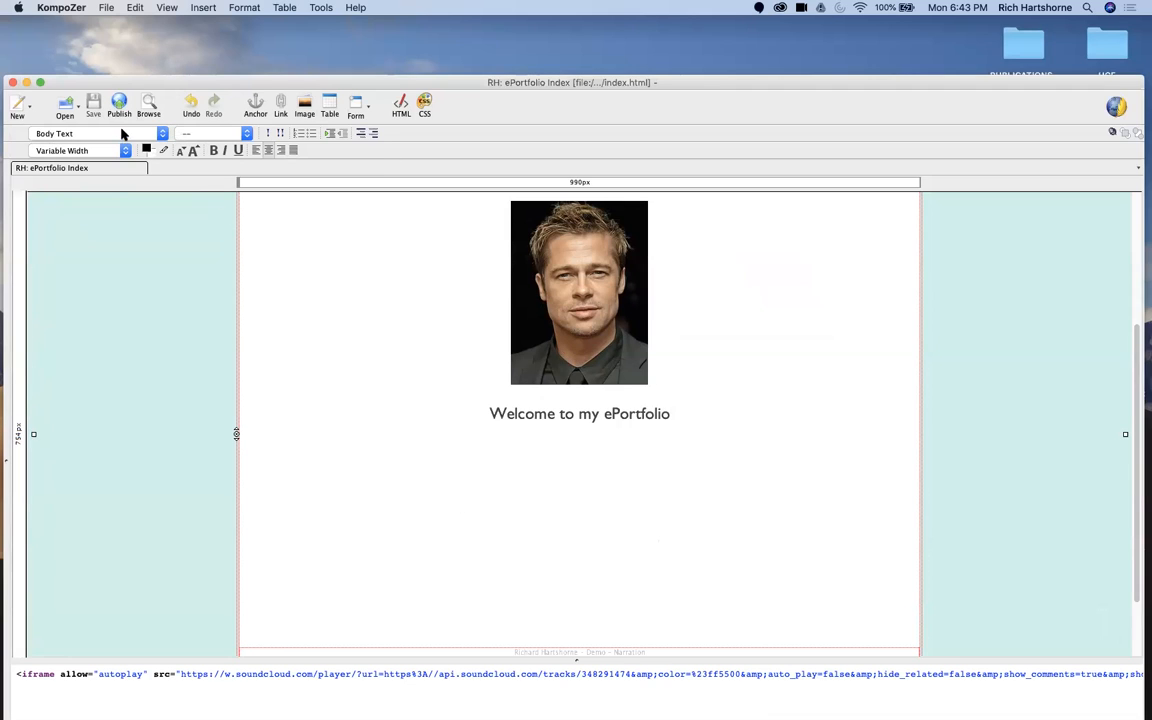
Step: Open projects.html from the eport-html folder
scroll(532, 327, "down", 2)
scroll(532, 300, "up", 6)
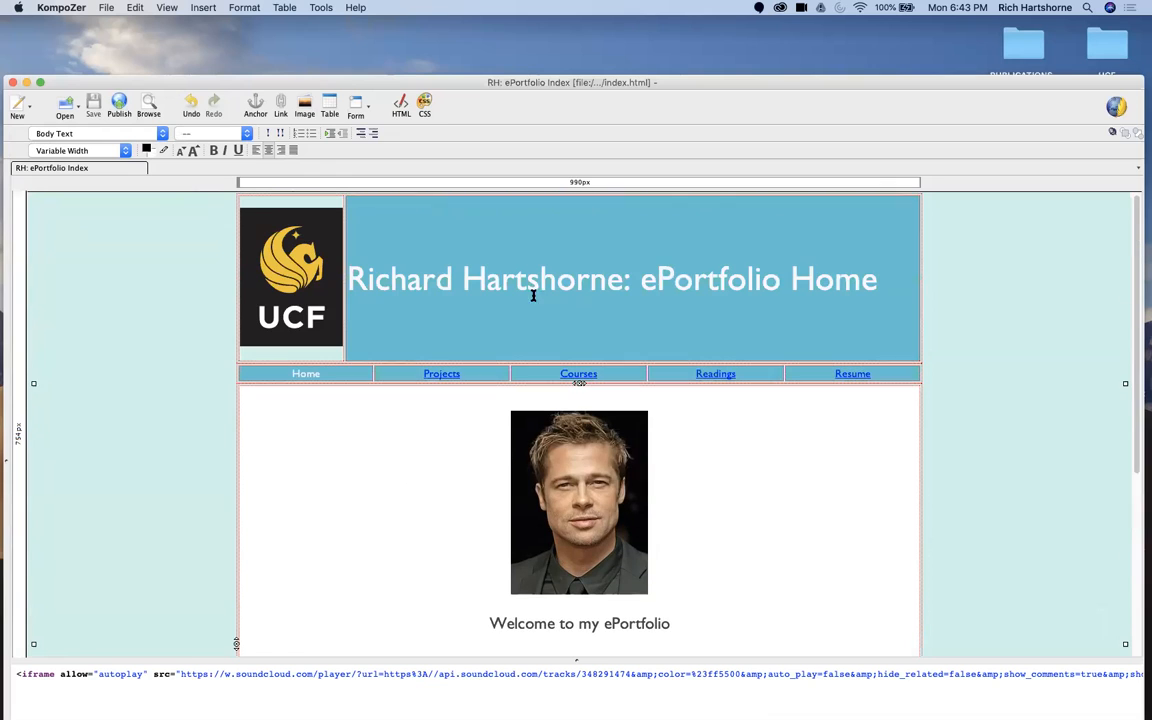
left_click(67, 106)
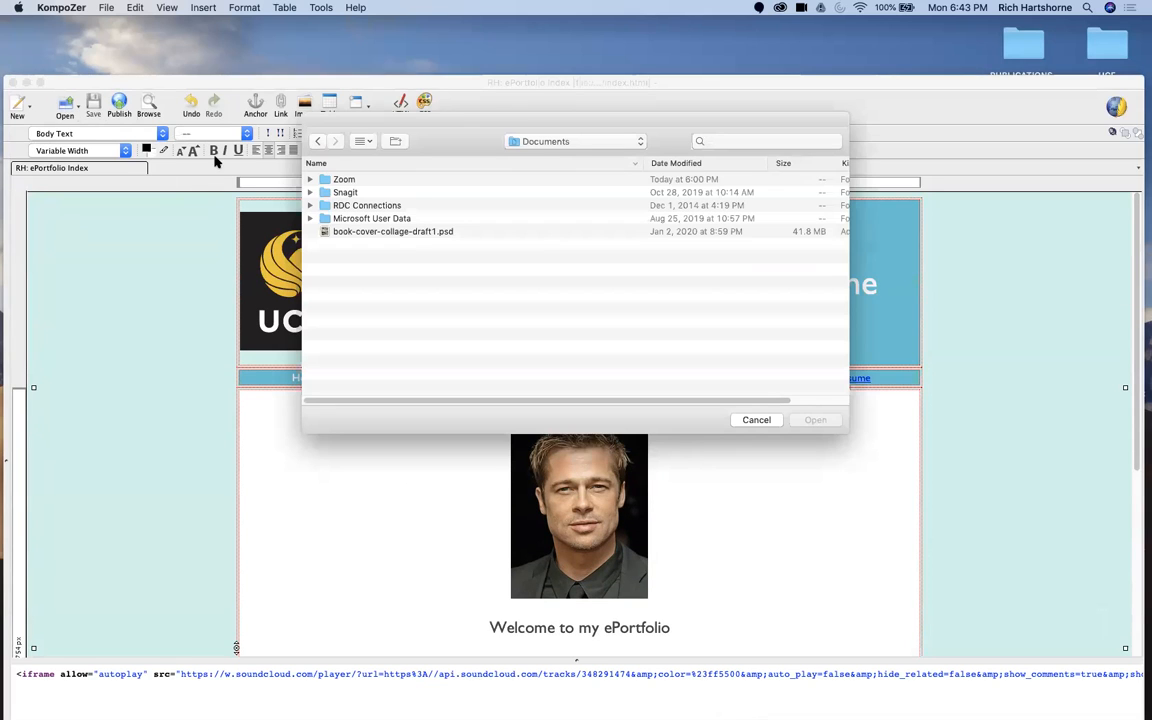
left_click(571, 141)
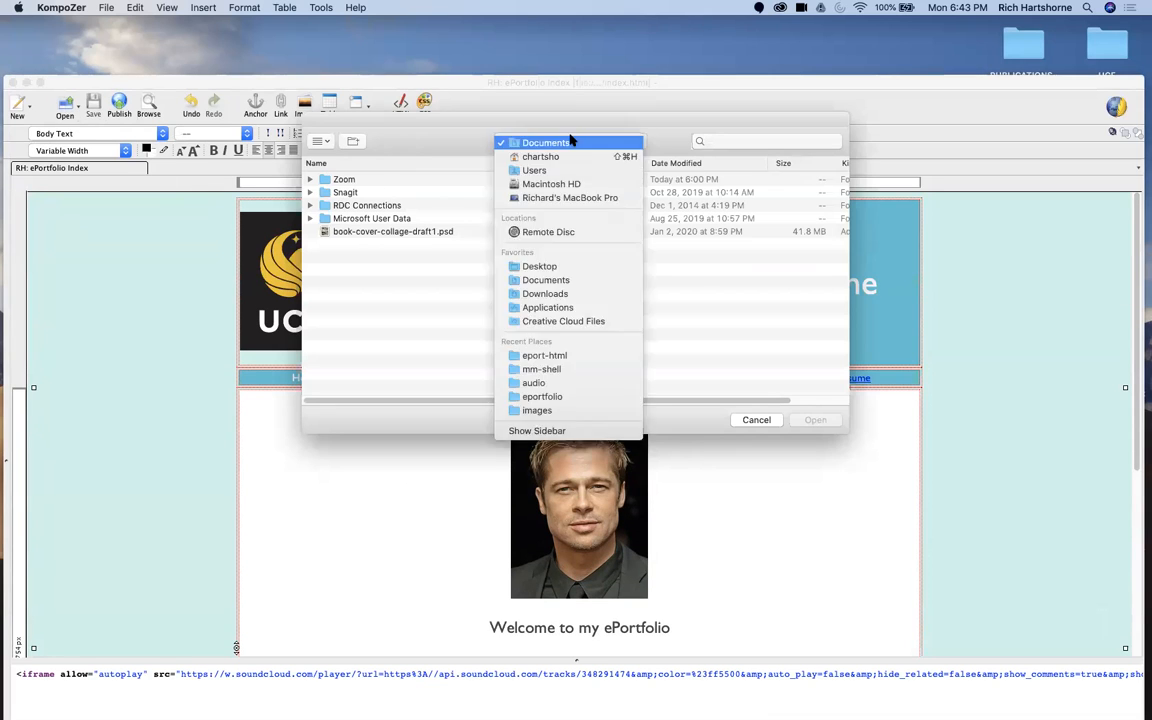
left_click(553, 357)
left_click(383, 207)
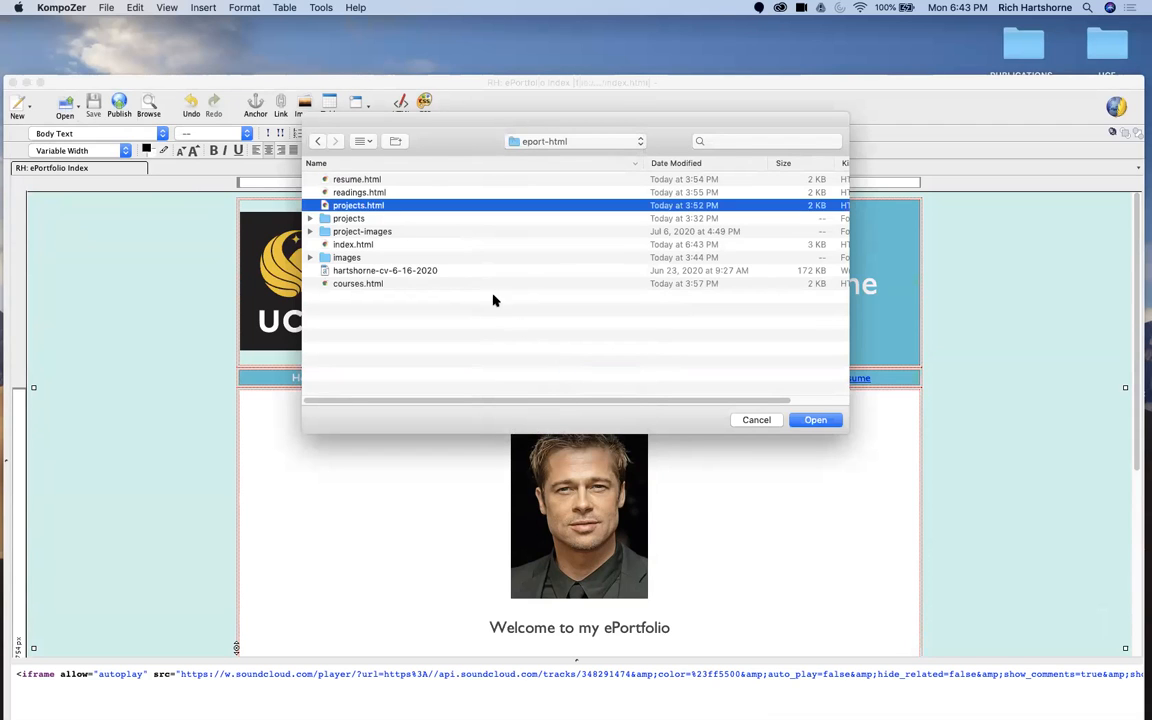
left_click(816, 424)
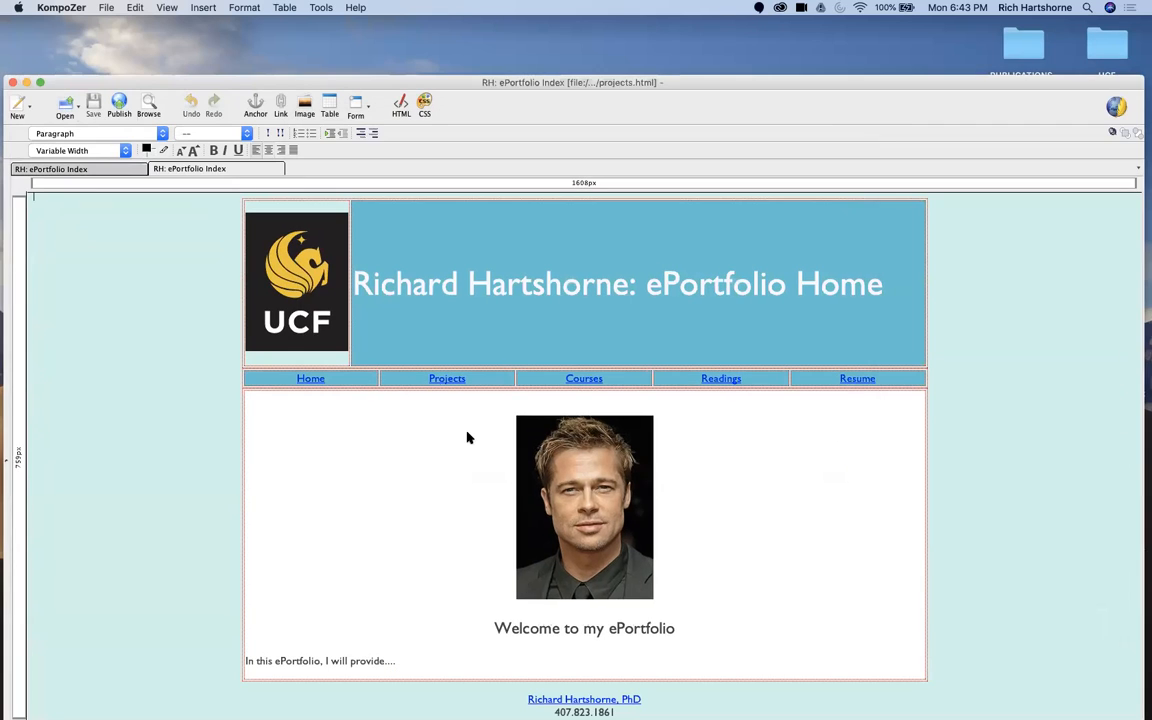
Step: Delete the portrait image from the projects page and change the heading to "Welcome to my Project Page."
left_click(548, 462)
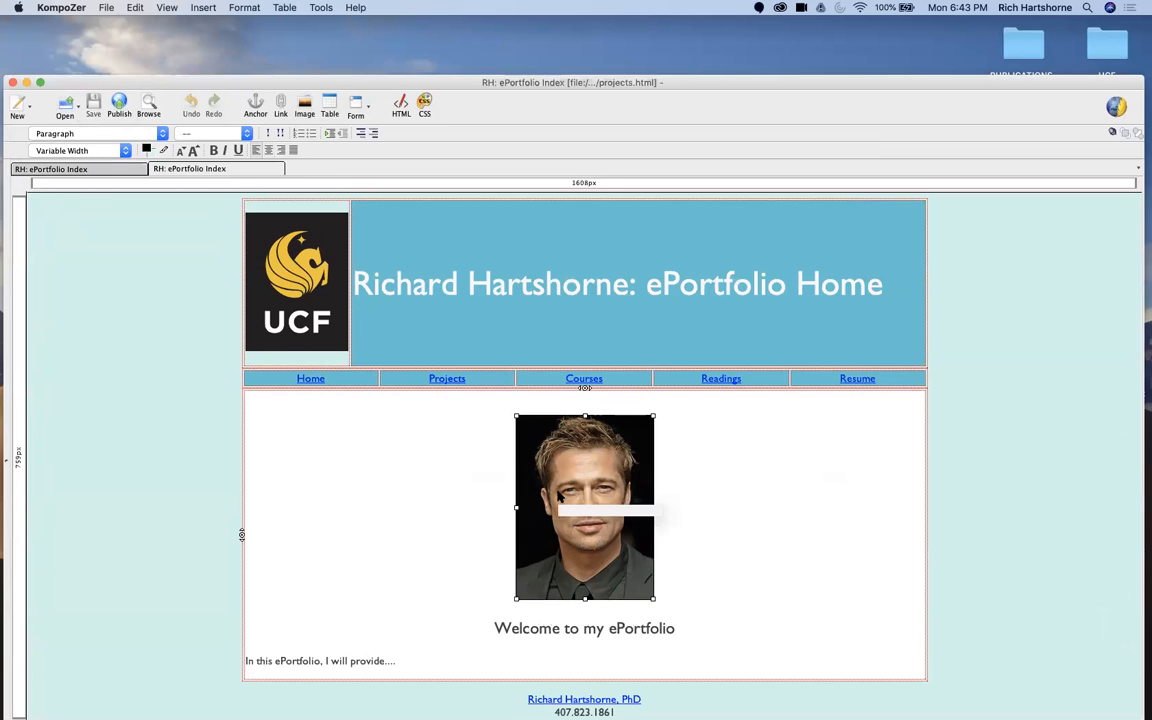
key("BackSpace")
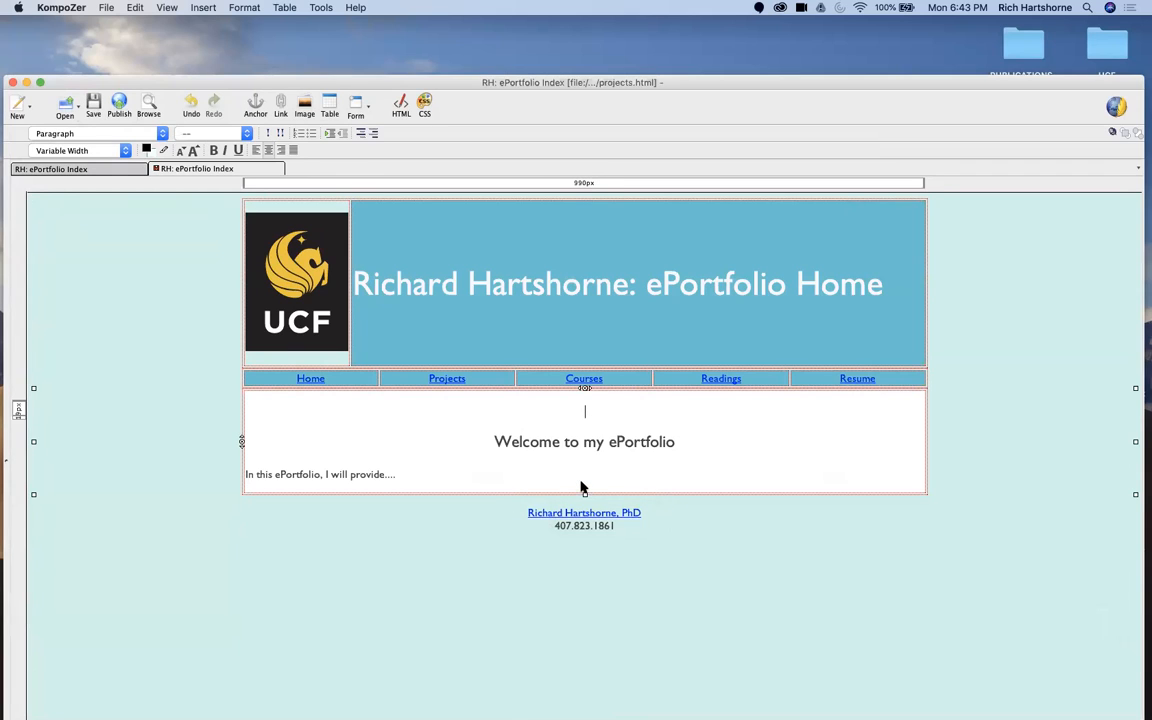
key("BackSpace")
double_click(648, 418)
type("Project Page.")
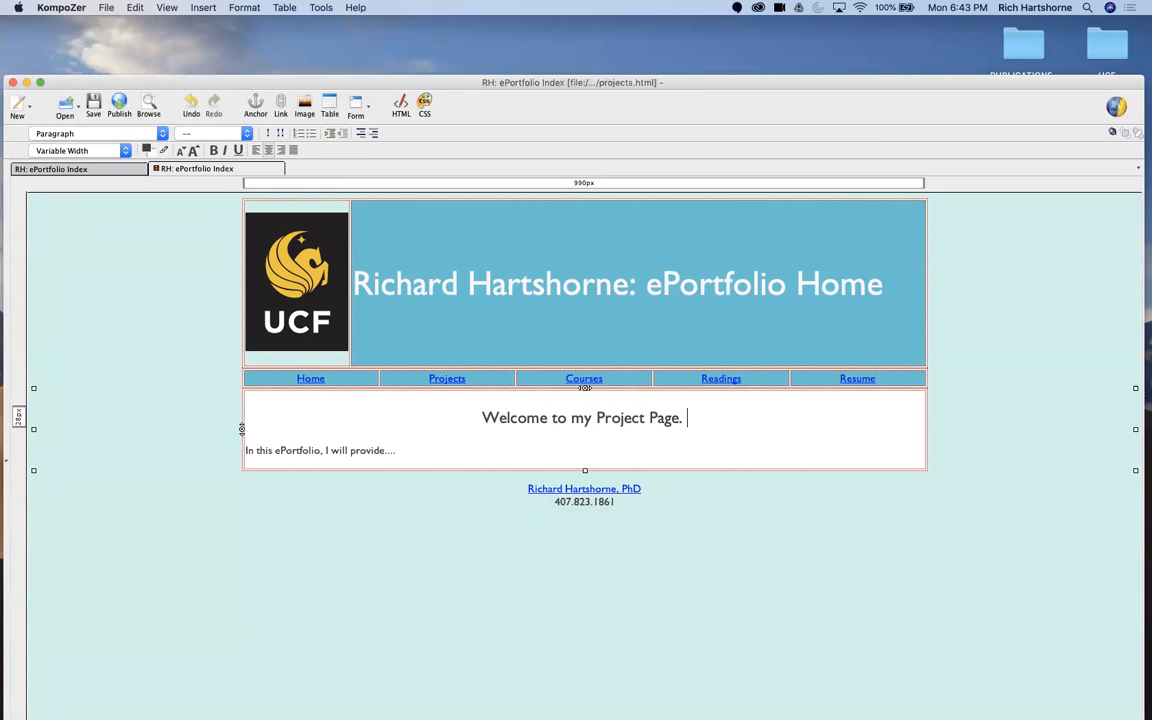
Step: Replace the intro sentence with "Below are projects completed..." and add an "Audio Project" line beneath it after a blank line
left_click_drag(411, 460, 248, 451)
type("Below are projects completed")
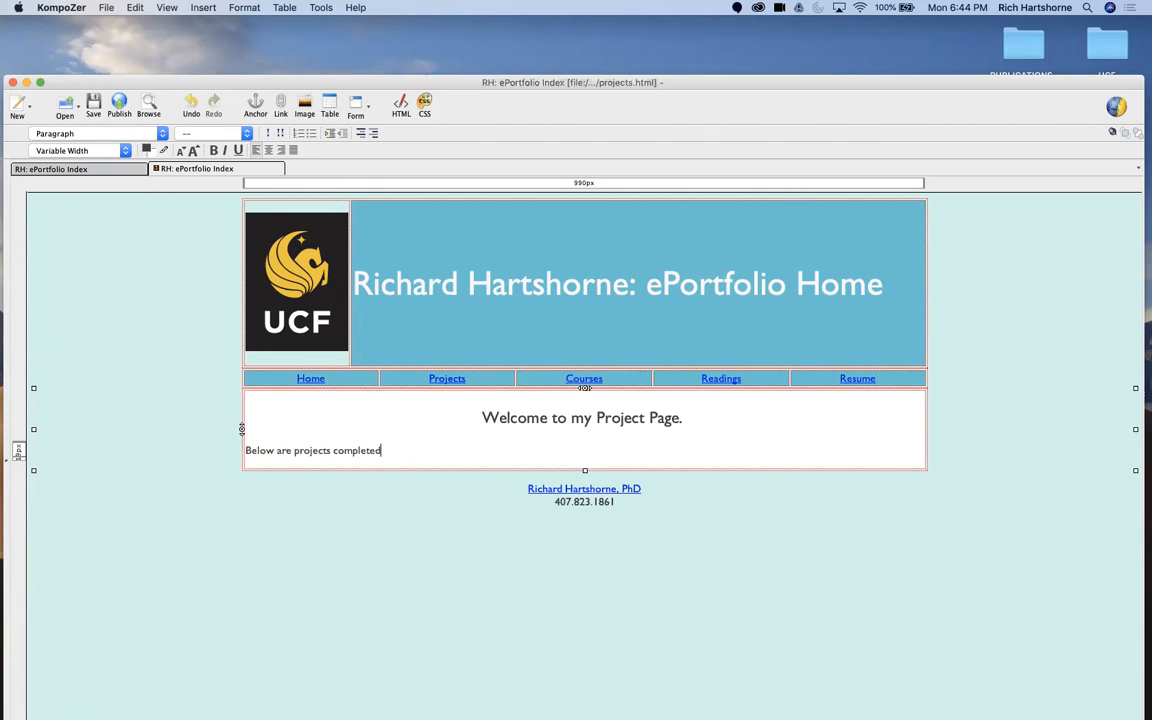
key("Return")
key("Return")
type("Audio Project")
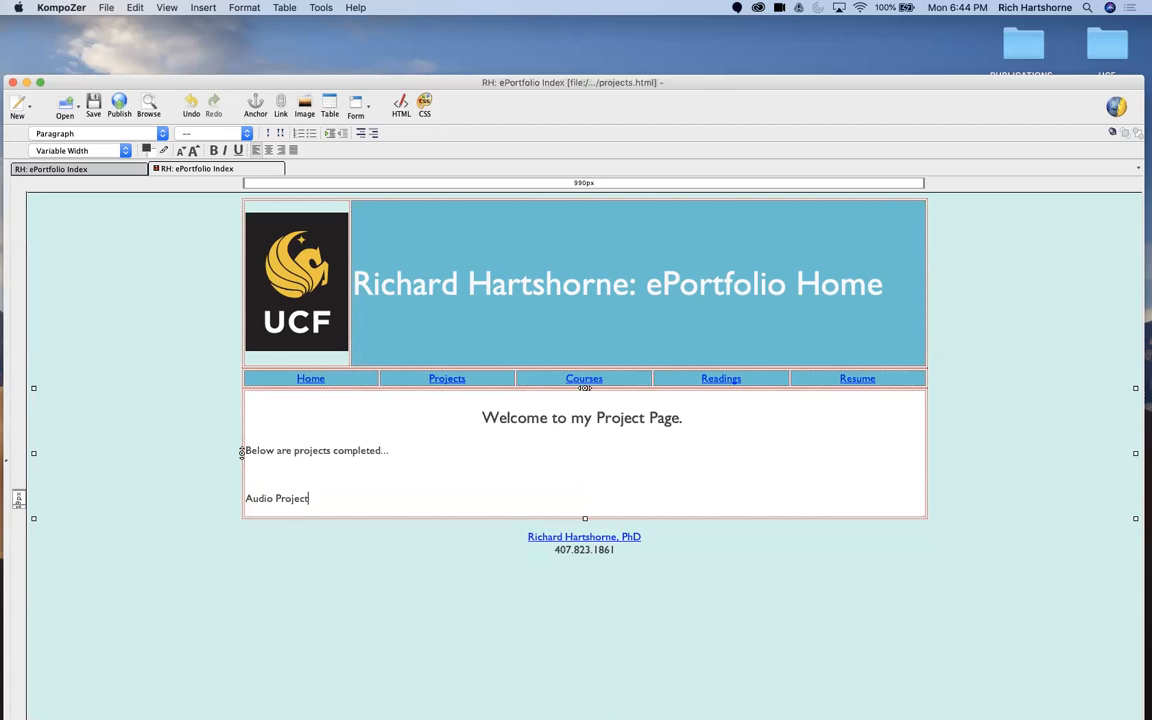
Step: Add a "Web Shell" line below Audio Project, separated by blank lines
key("Return")
key("Return")
key("Return")
type("WEb ")
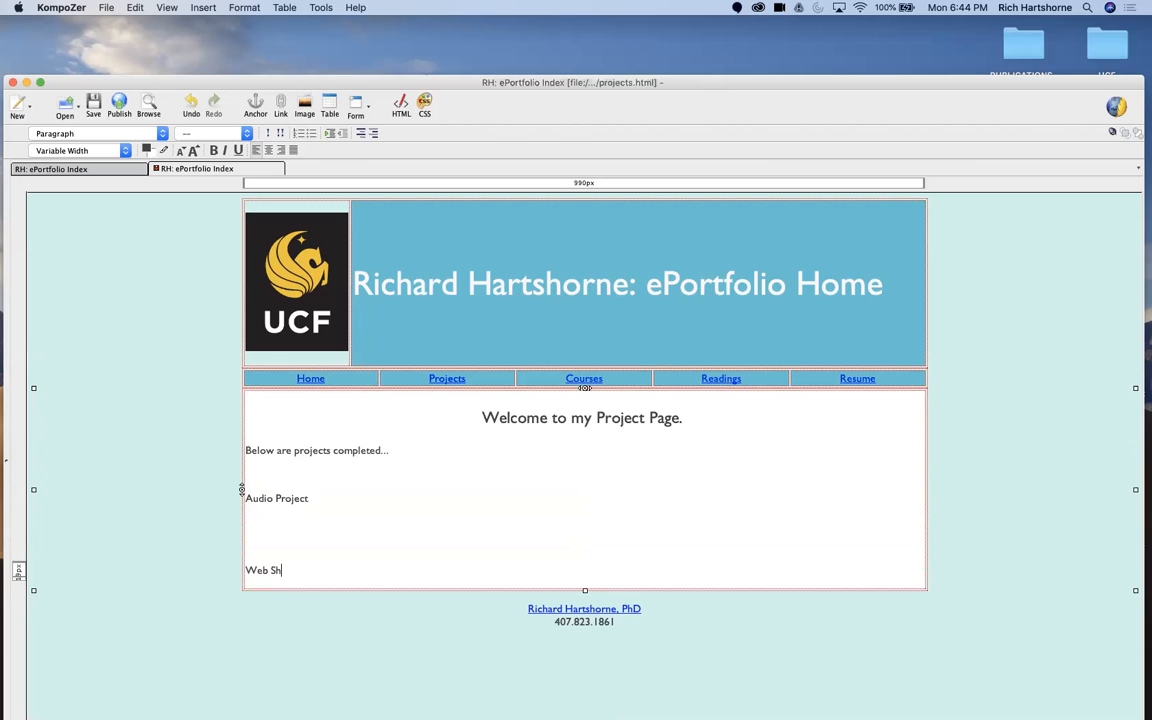
type("Shl")
key("BackSpace")
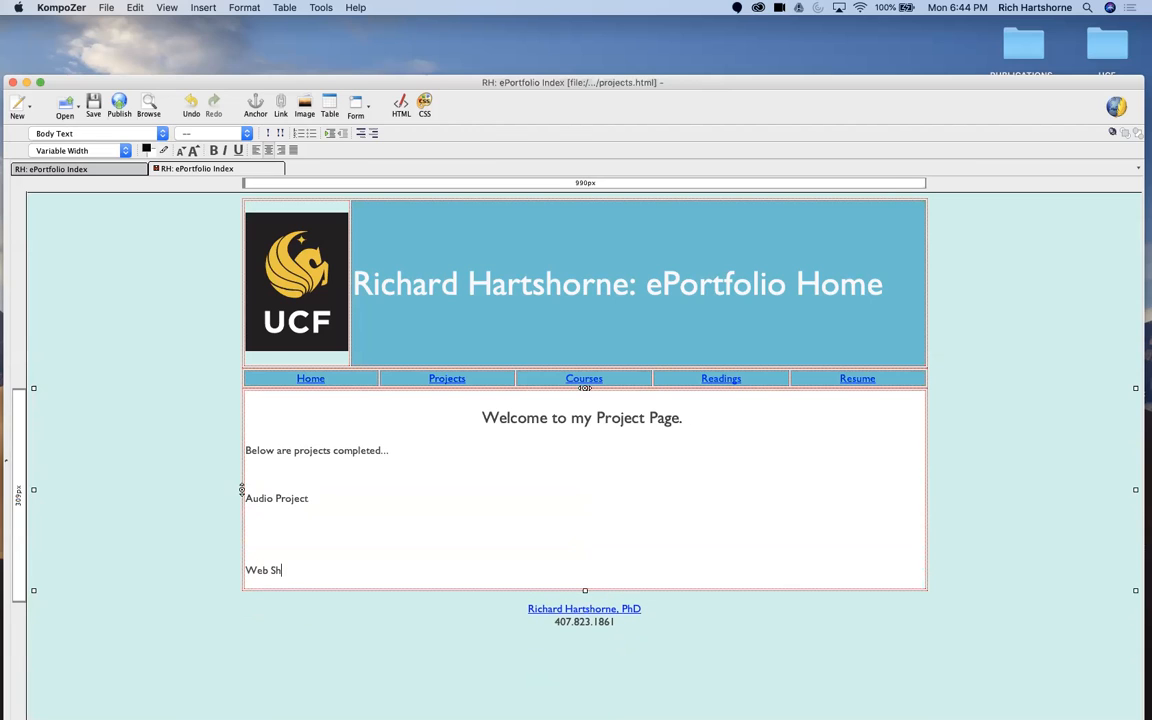
Step: Add a "Graphics-Layout" line below Web Shell and adjust the number of blank lines after it
type("Graphics-")
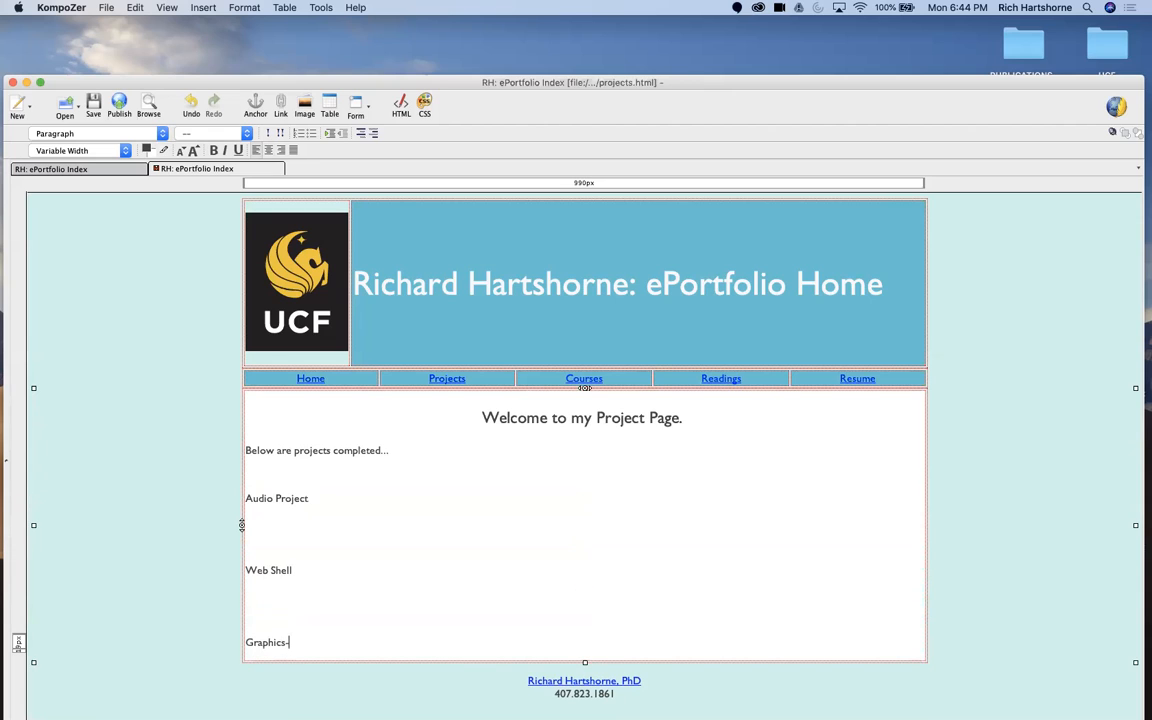
key("Return")
key("Return")
key("Return")
key("Return")
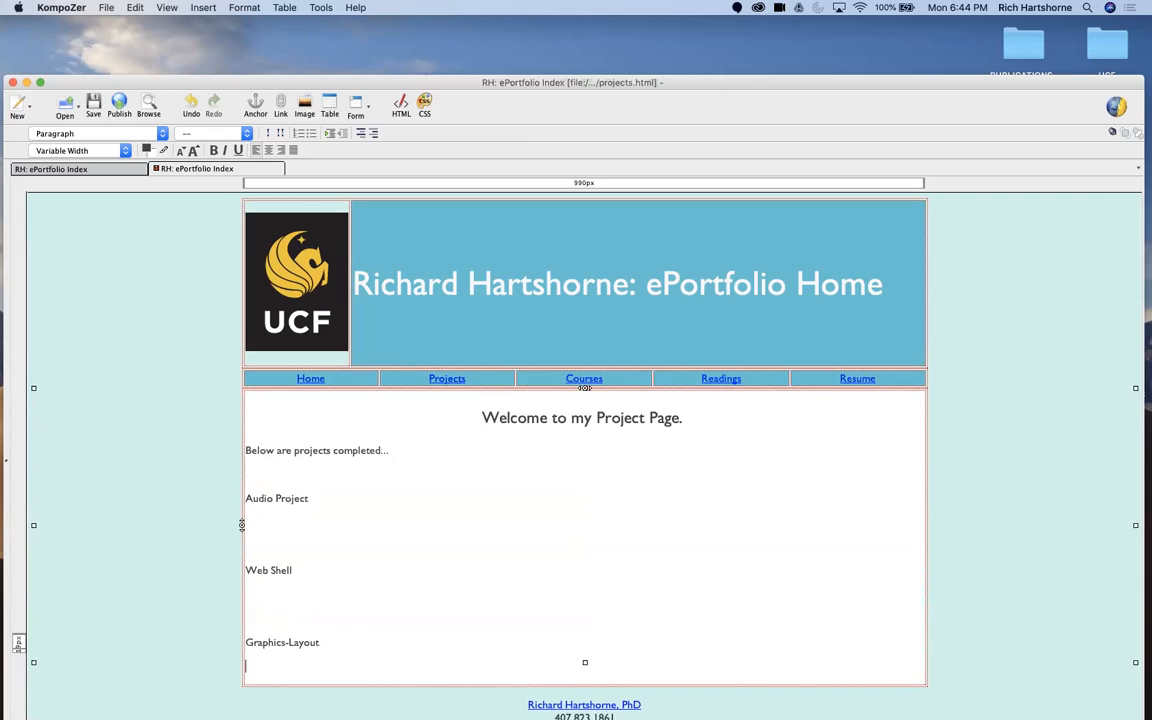
key("BackSpace")
key("BackSpace")
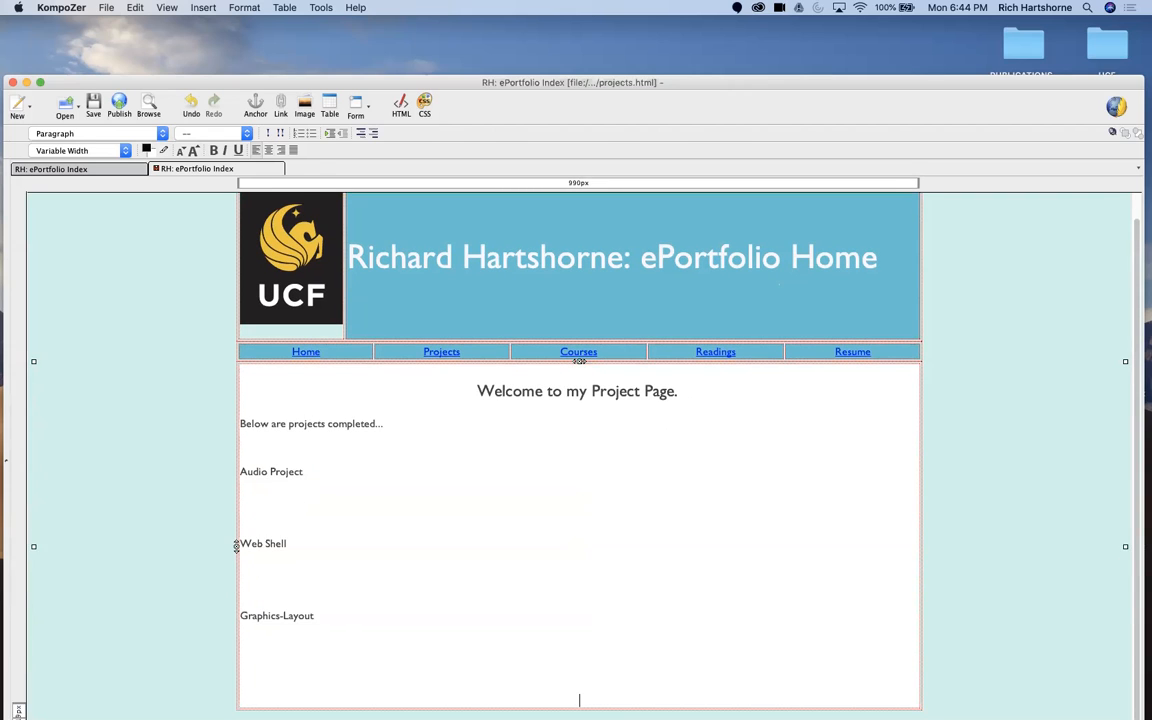
key("BackSpace")
key("BackSpace")
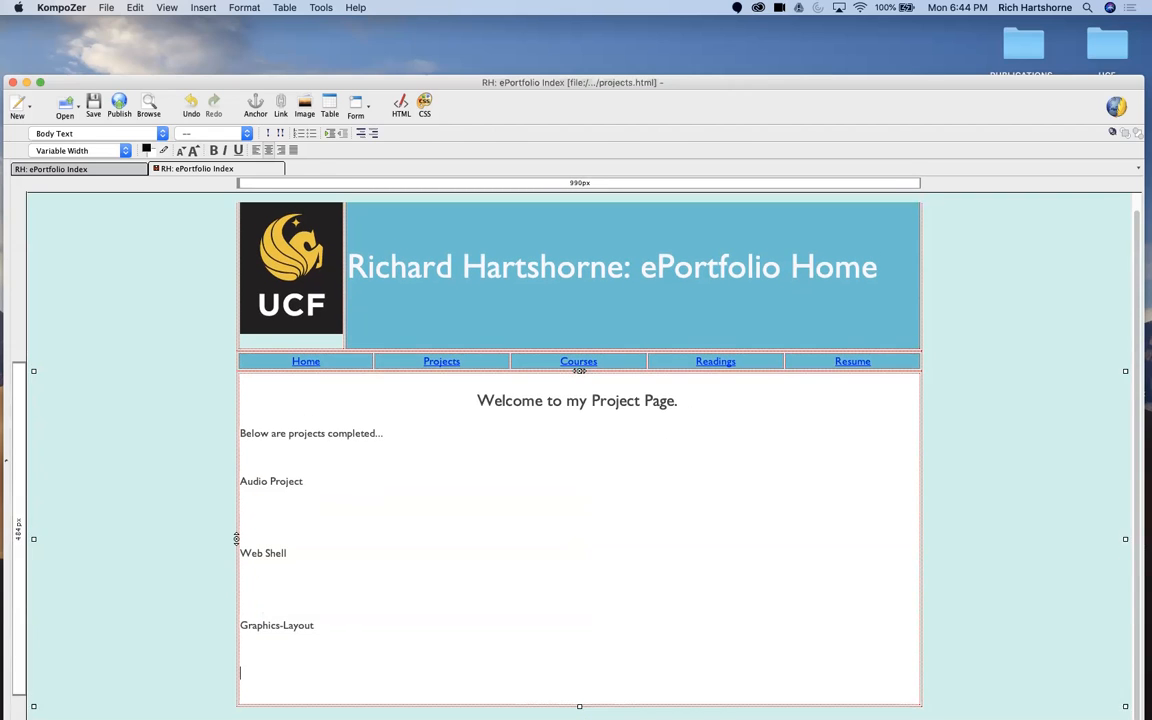
Step: Add a "Multimedia Project" line below Graphics-Layout on the projects page
type("Multimedia Project")
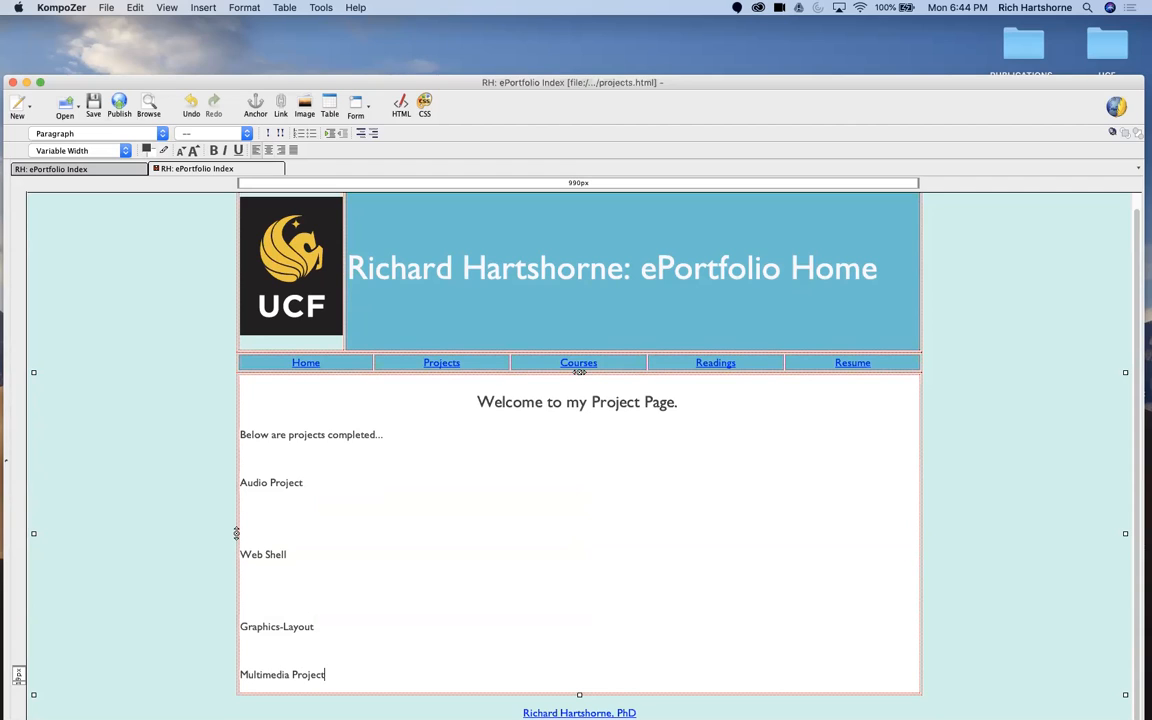
Step: Under Audio Project, add the placeholder line "EMBED AUDIO HERE." followed by the description "This project illustrates audio editing in Audacity..."
left_click(264, 510)
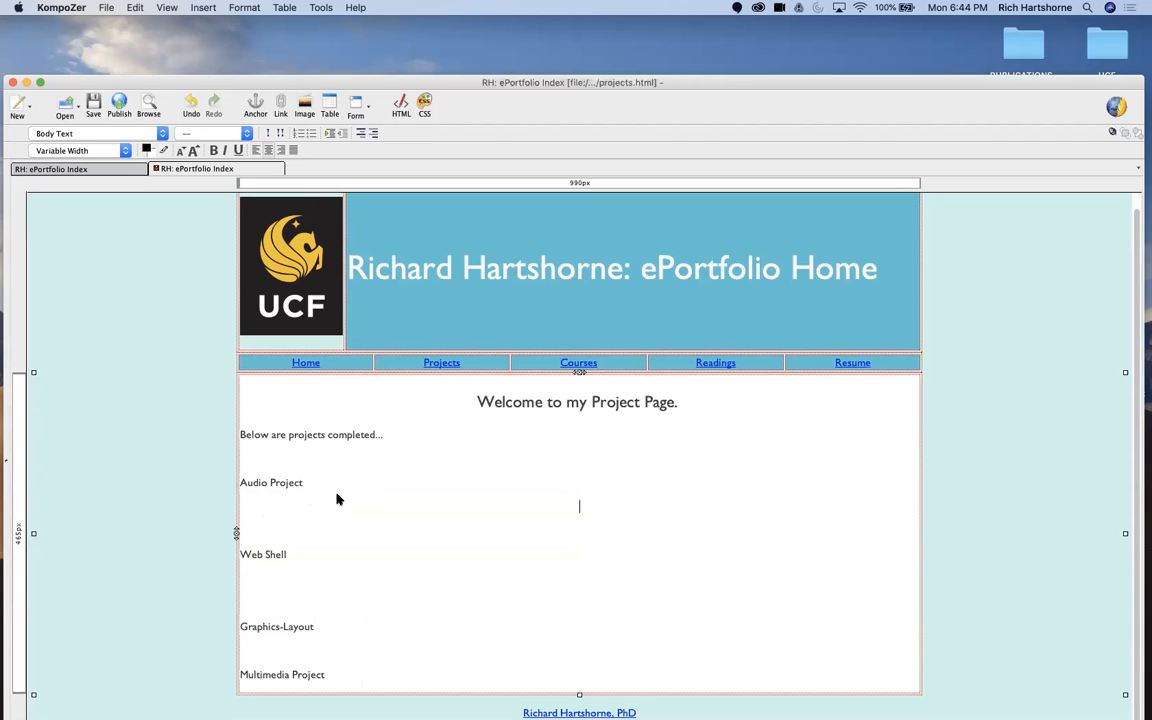
key("BackSpace")
key("Return")
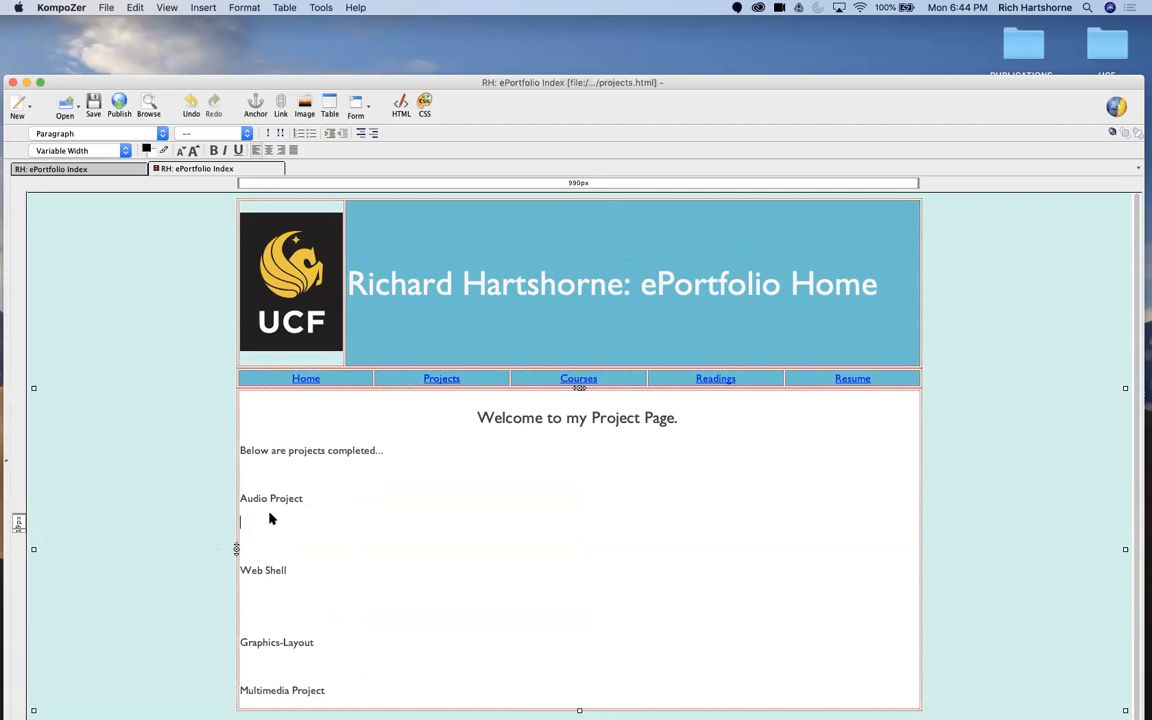
type("EMBED AUDIO HERE.")
key("Return")
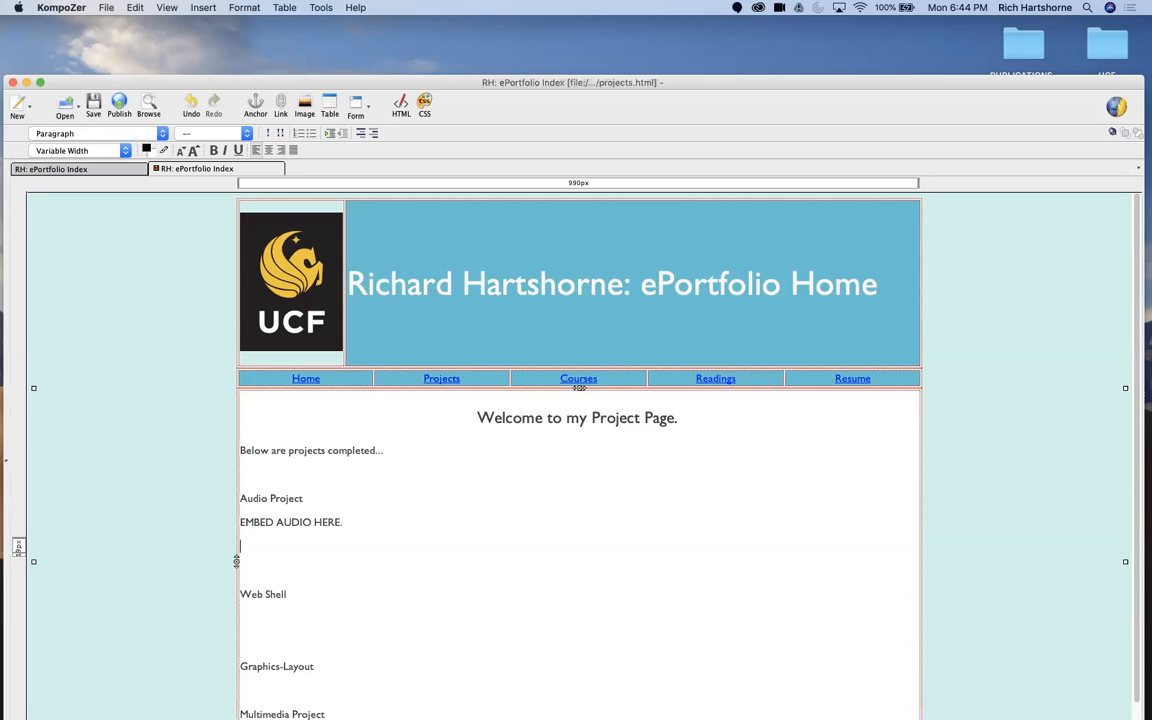
type("This proeject illustrat")
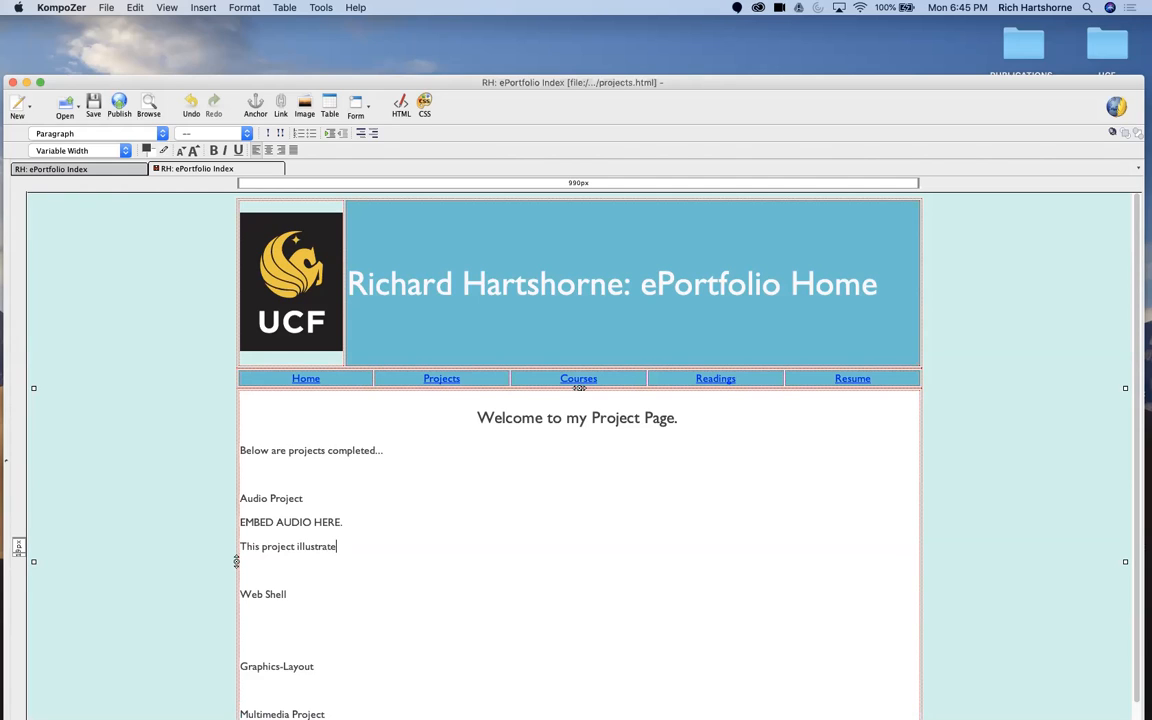
type("editing in Audacity...")
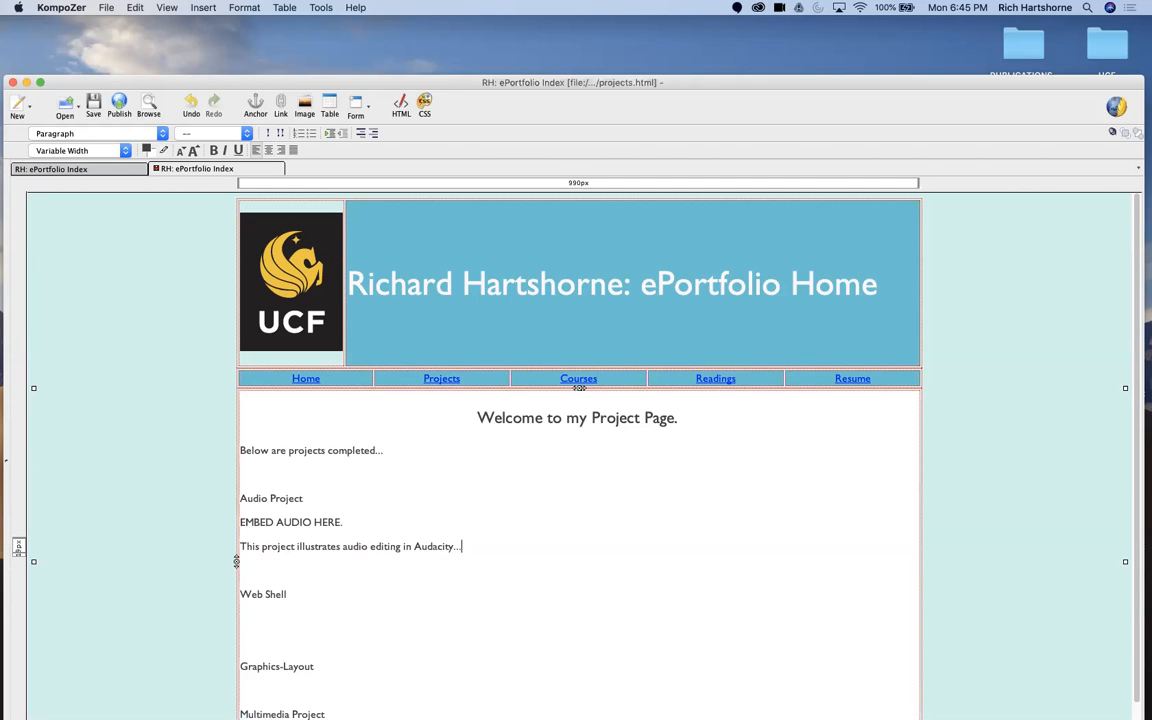
Step: Make the Audio Project, Web Shell, Graphics-Layout and Multimedia Project headings bold
left_click_drag(305, 498, 238, 498)
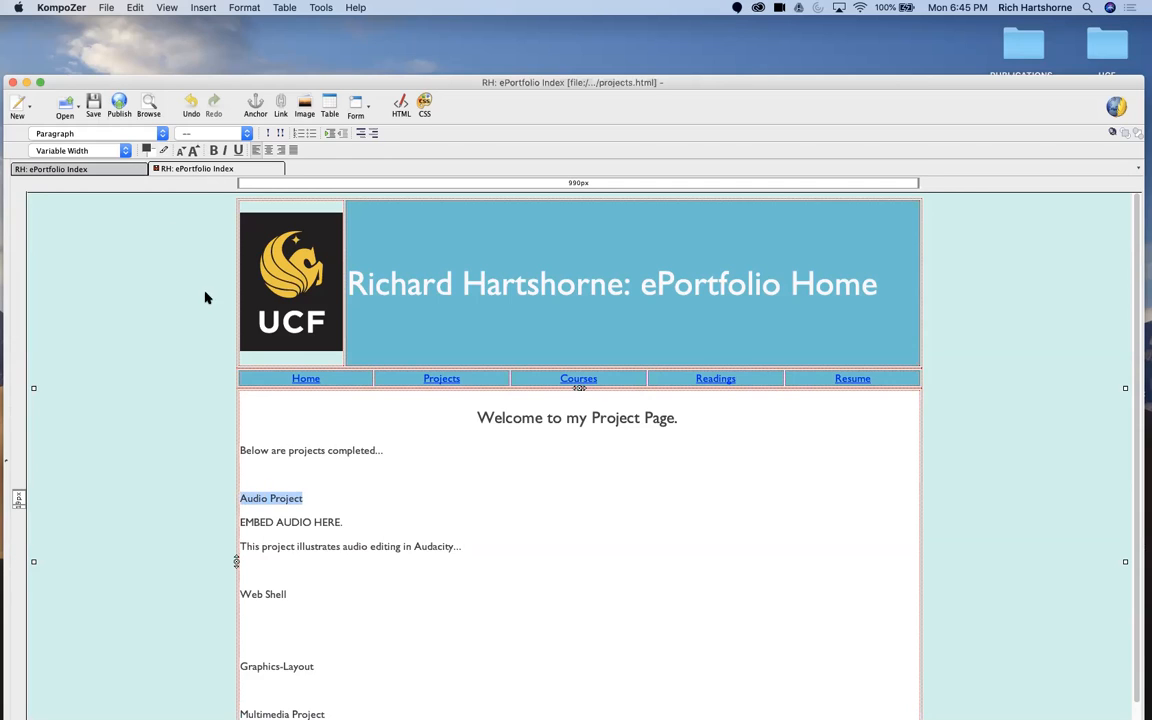
left_click(213, 150)
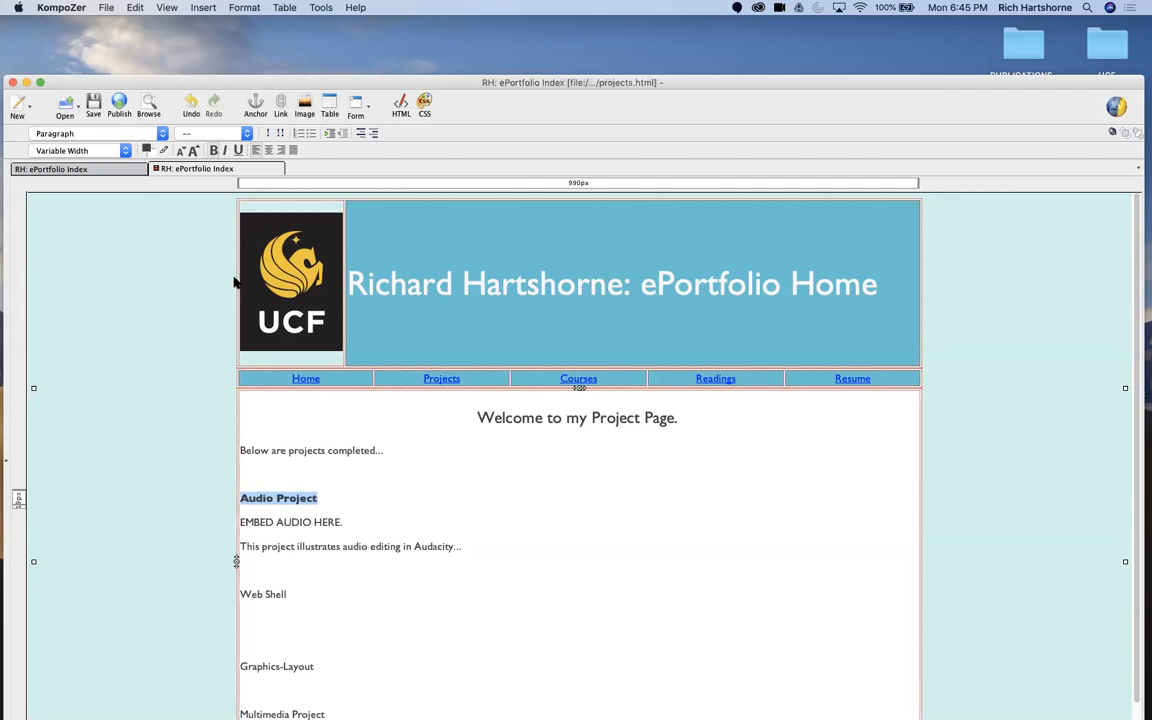
triple_click(260, 594)
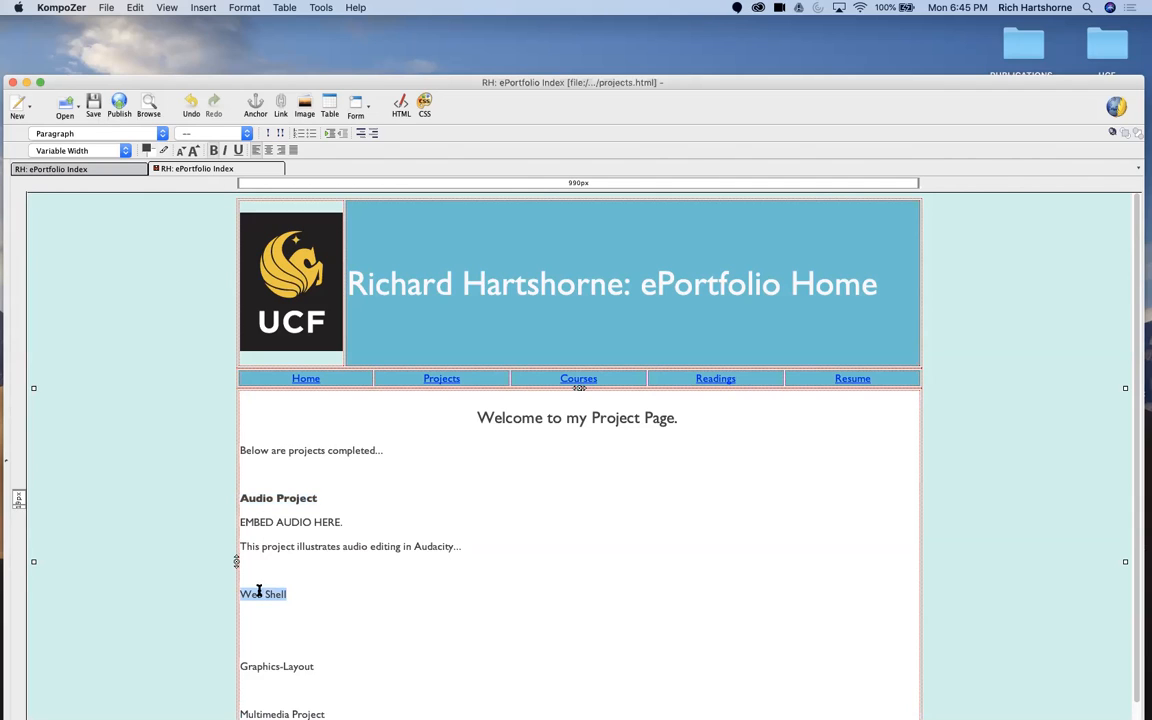
left_click(213, 150)
triple_click(242, 665)
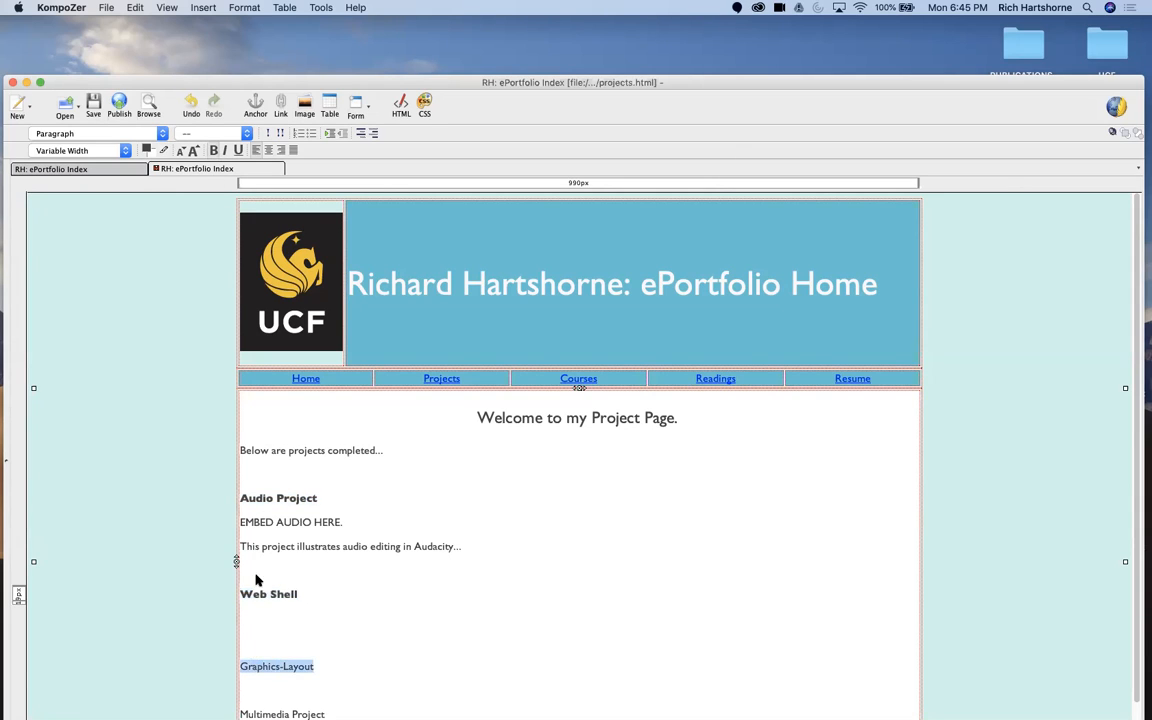
left_click(213, 150)
scroll(320, 520, "down", 2)
left_click(286, 676)
triple_click(286, 676)
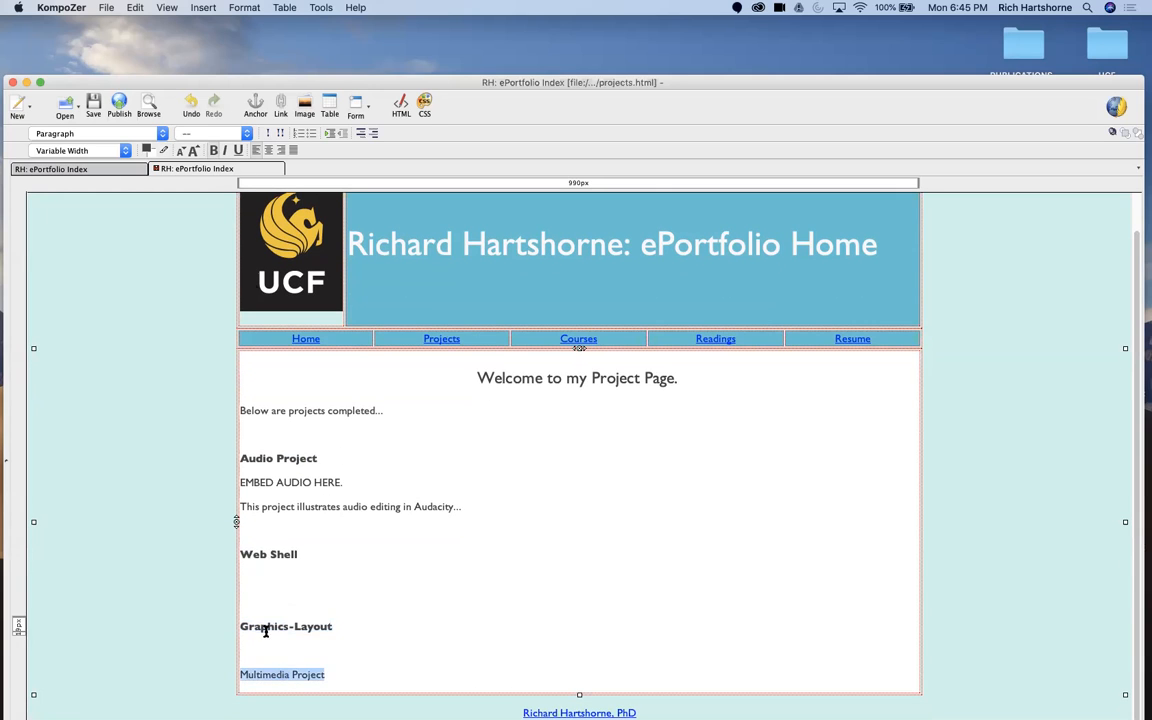
left_click(213, 150)
Step: Under Web Shell, add the placeholder line "INSERT SCREENSHOT HERE" followed by the description line "This project..."
left_click(390, 521)
left_click(311, 578)
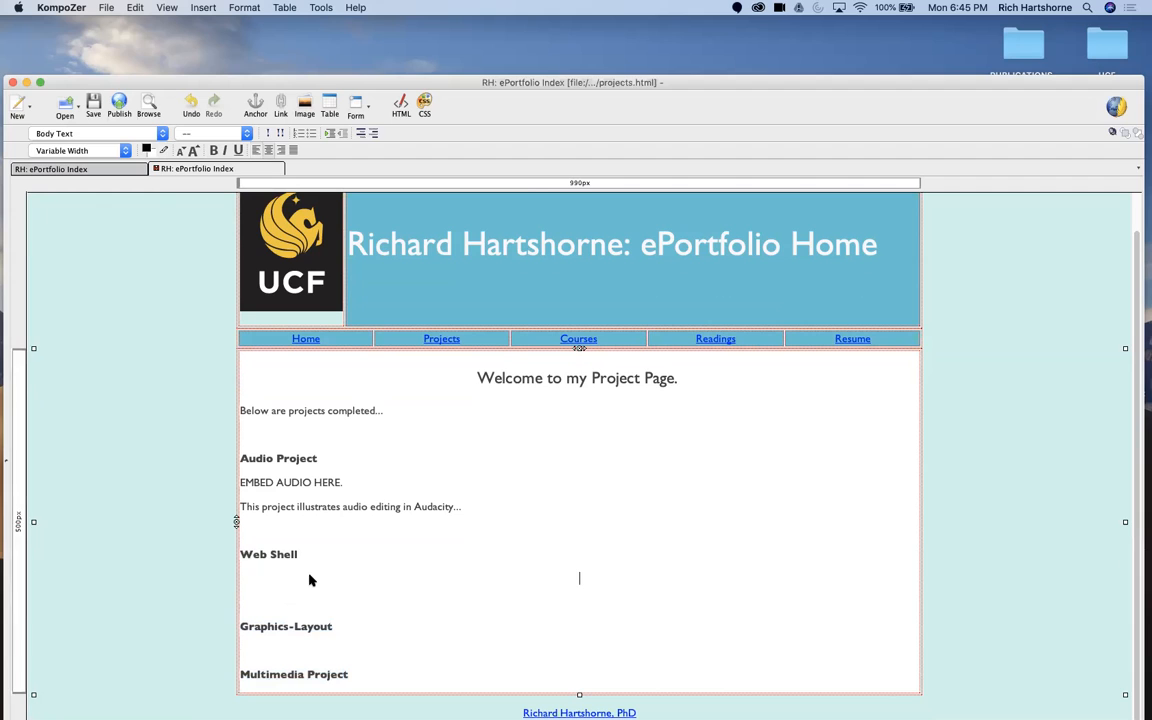
key("BackSpace")
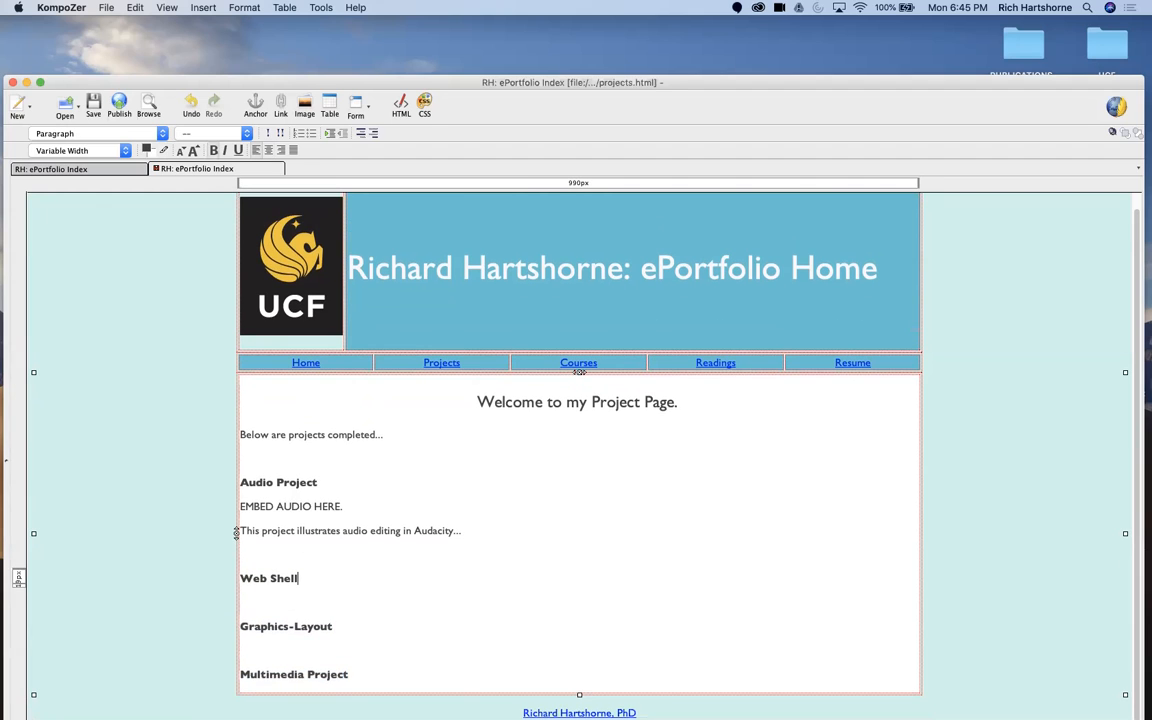
key("Return")
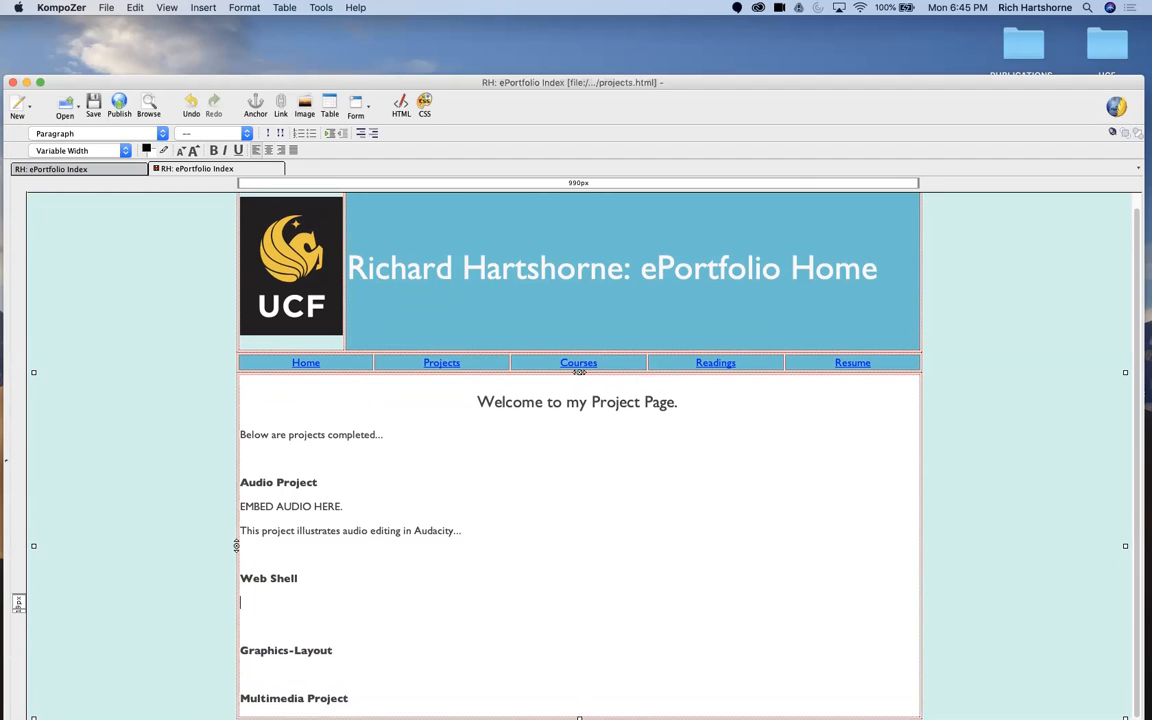
type("INSERT SCREENSHOT HER")
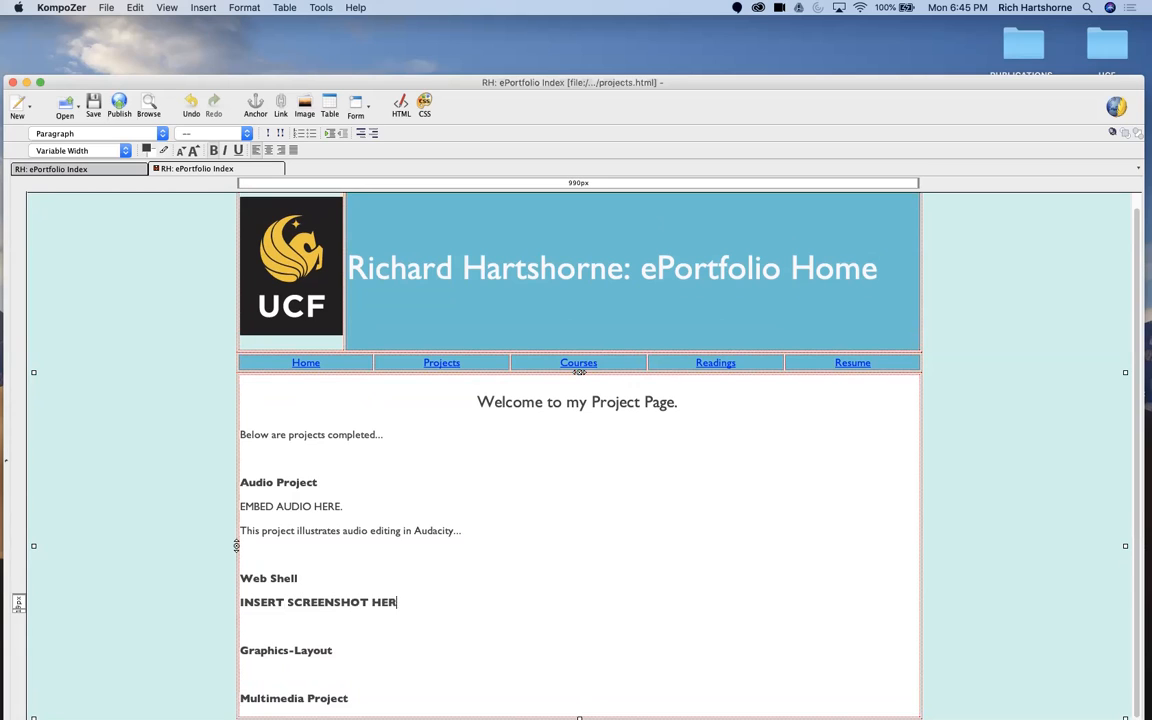
type("E")
key("Return")
type("Thi")
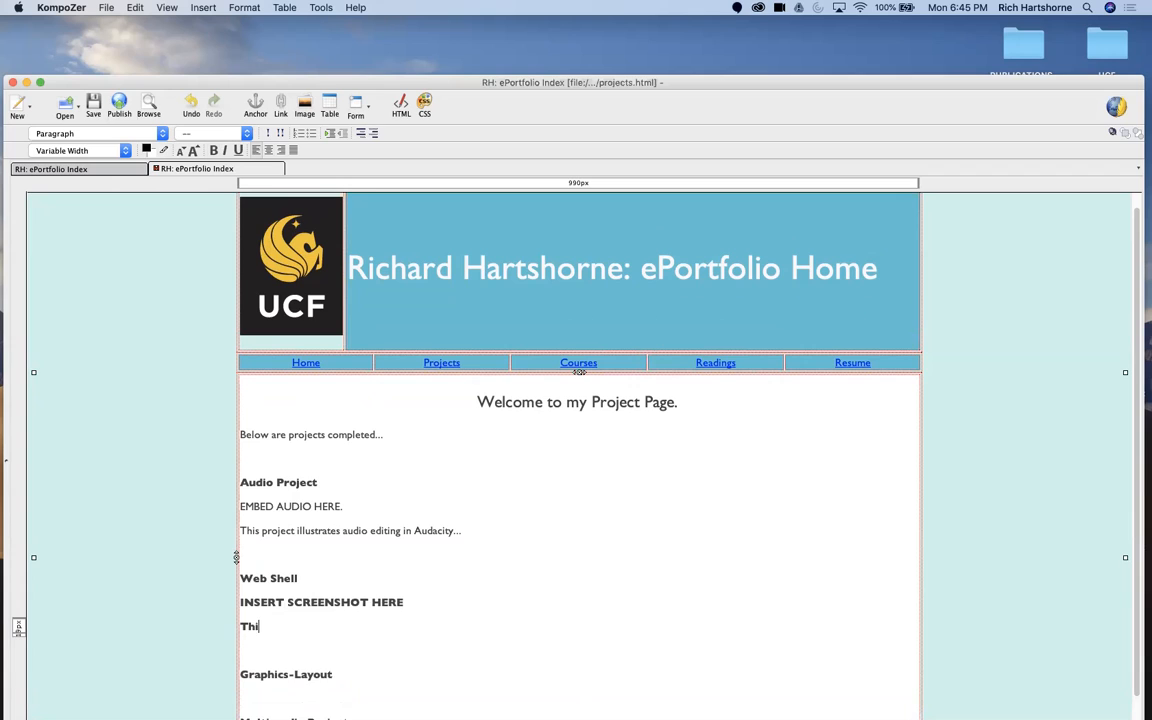
type("s project...")
Step: Remove the bold formatting from the screenshot placeholder and description lines under Web Shell
left_click_drag(322, 630, 238, 602)
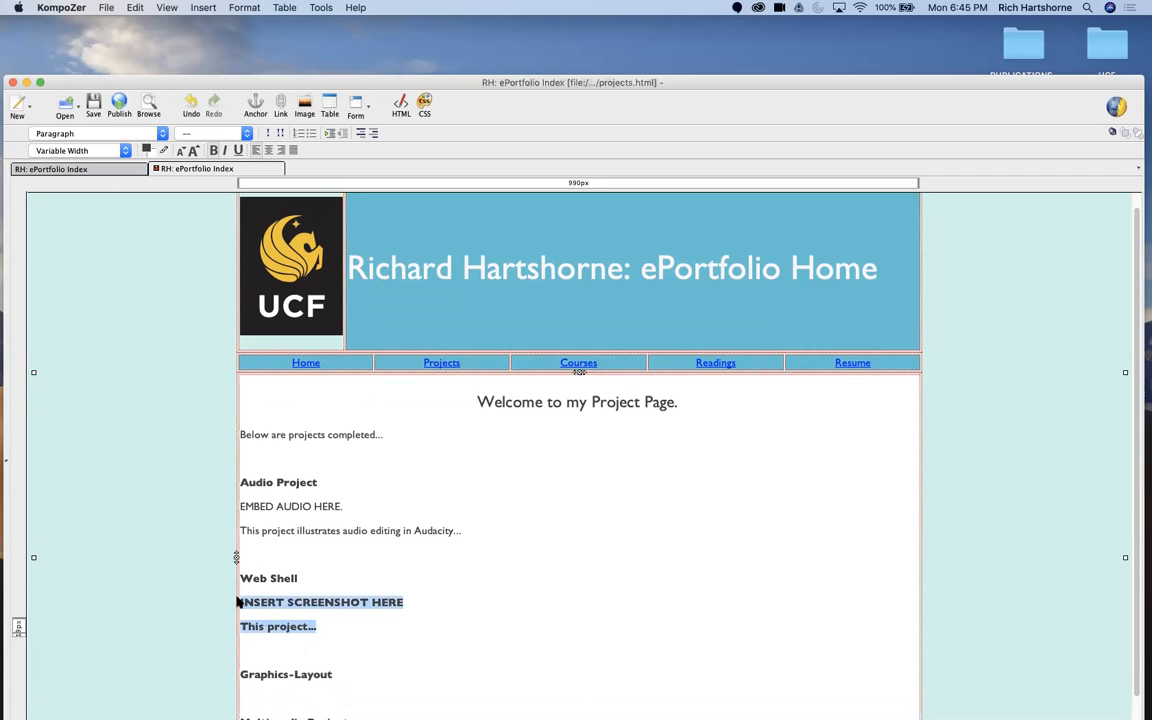
left_click(214, 151)
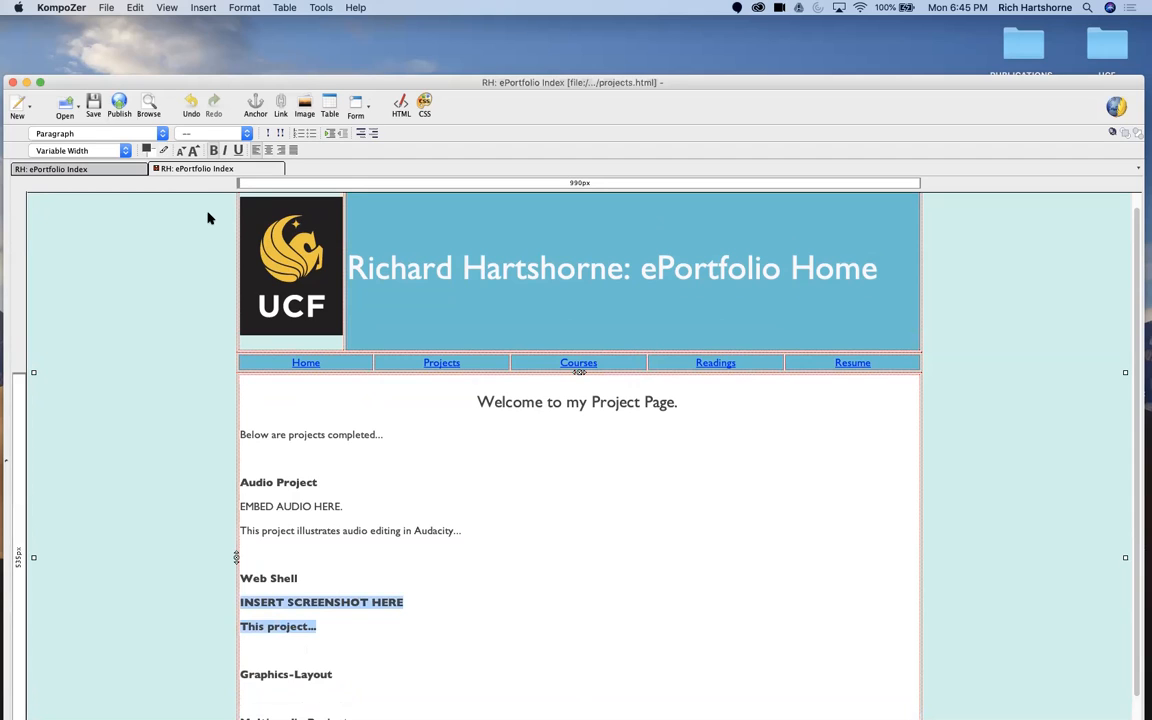
left_click(284, 462)
left_click_drag(299, 579, 238, 580)
left_click(327, 504)
left_click_drag(347, 505, 251, 505)
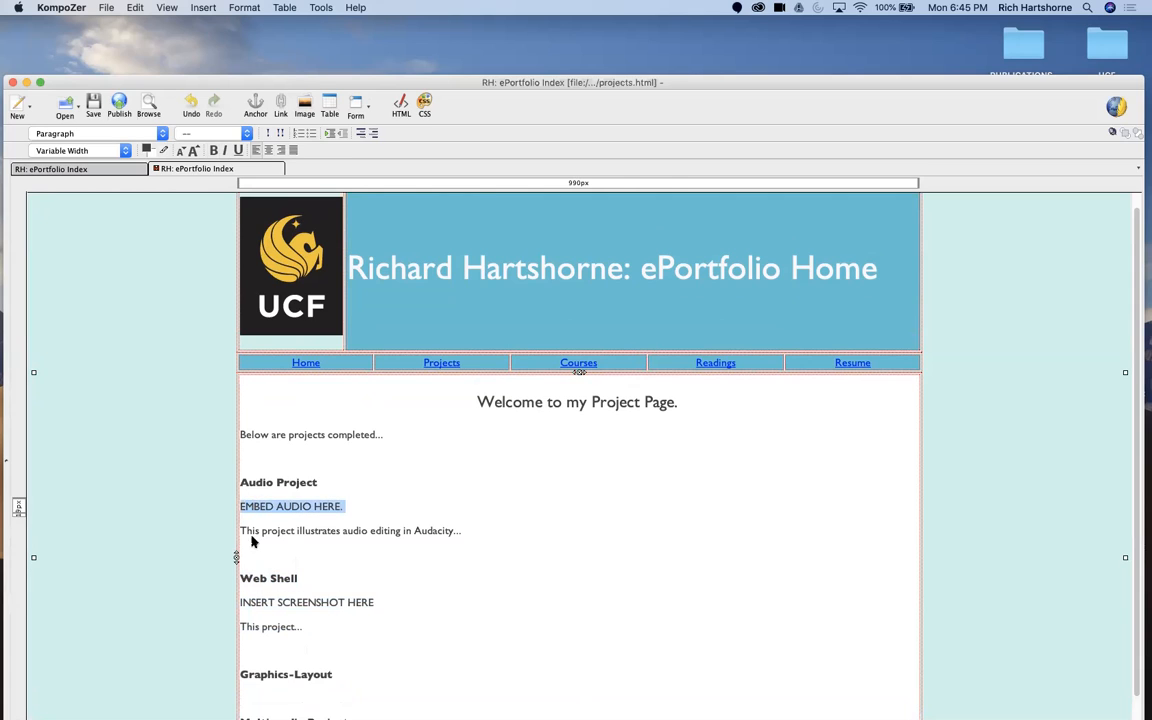
left_click_drag(309, 579, 239, 585)
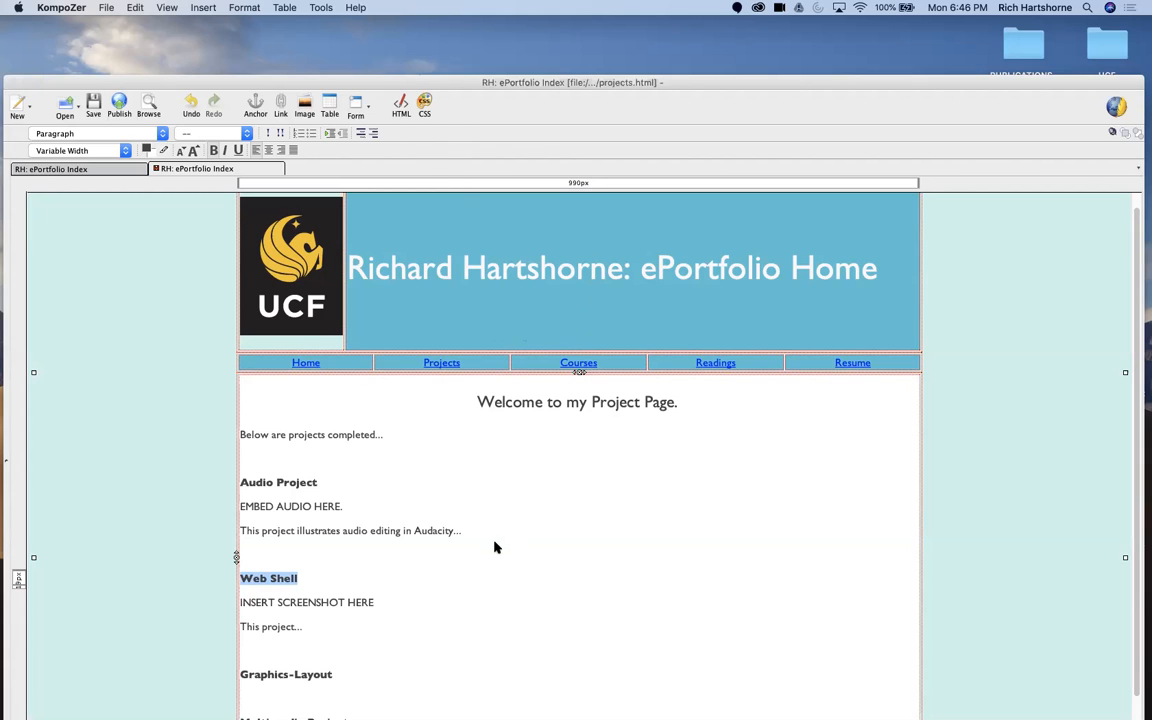
left_click(327, 591)
Step: Capture a screenshot of the projects page area, from the banner down to the project headings
scroll(439, 512, "down", 1)
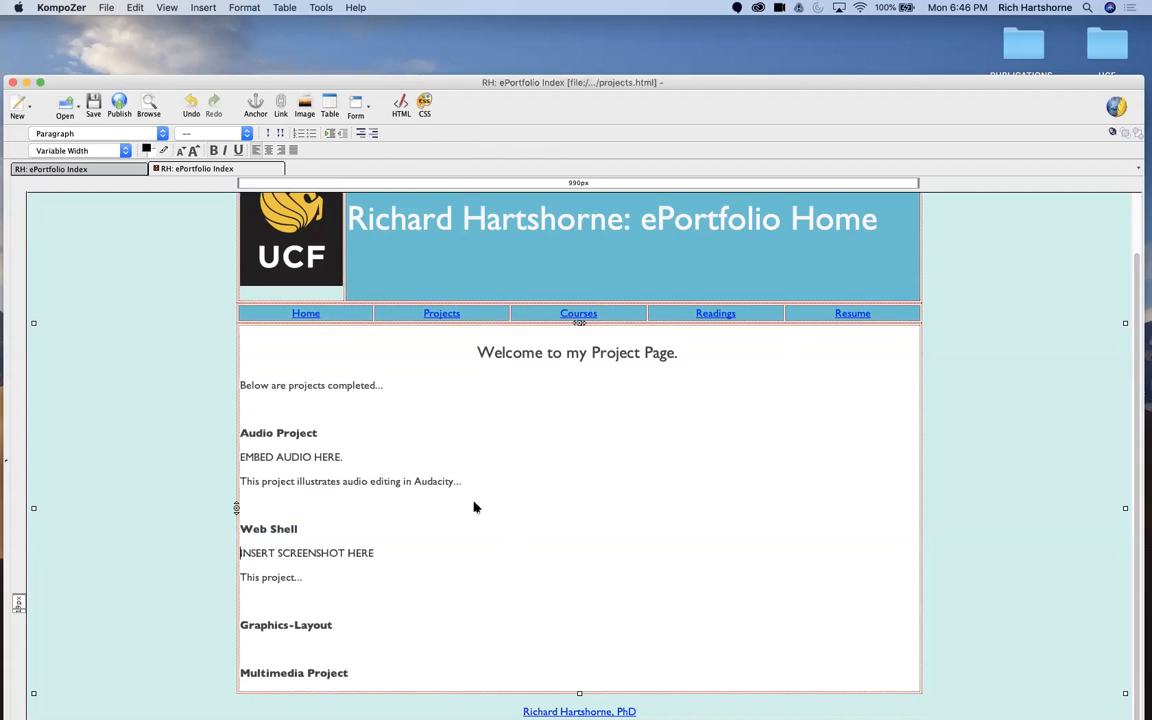
mouse_move(668, 712)
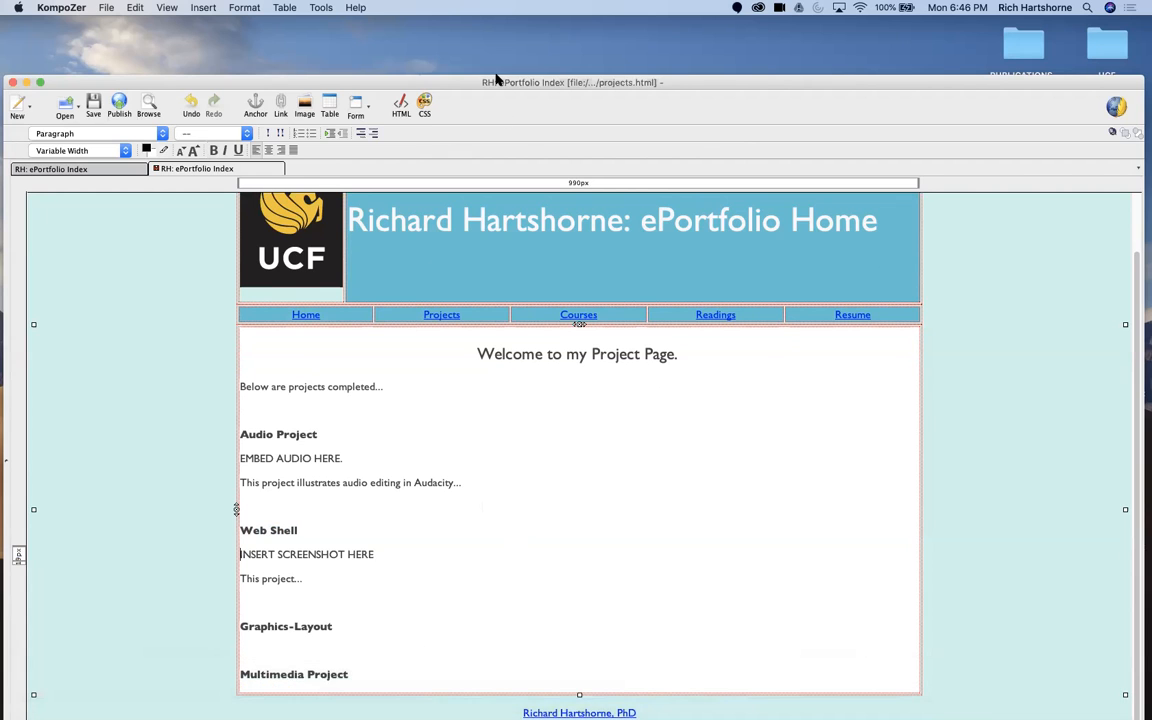
left_click_drag(450, 77, 450, 46)
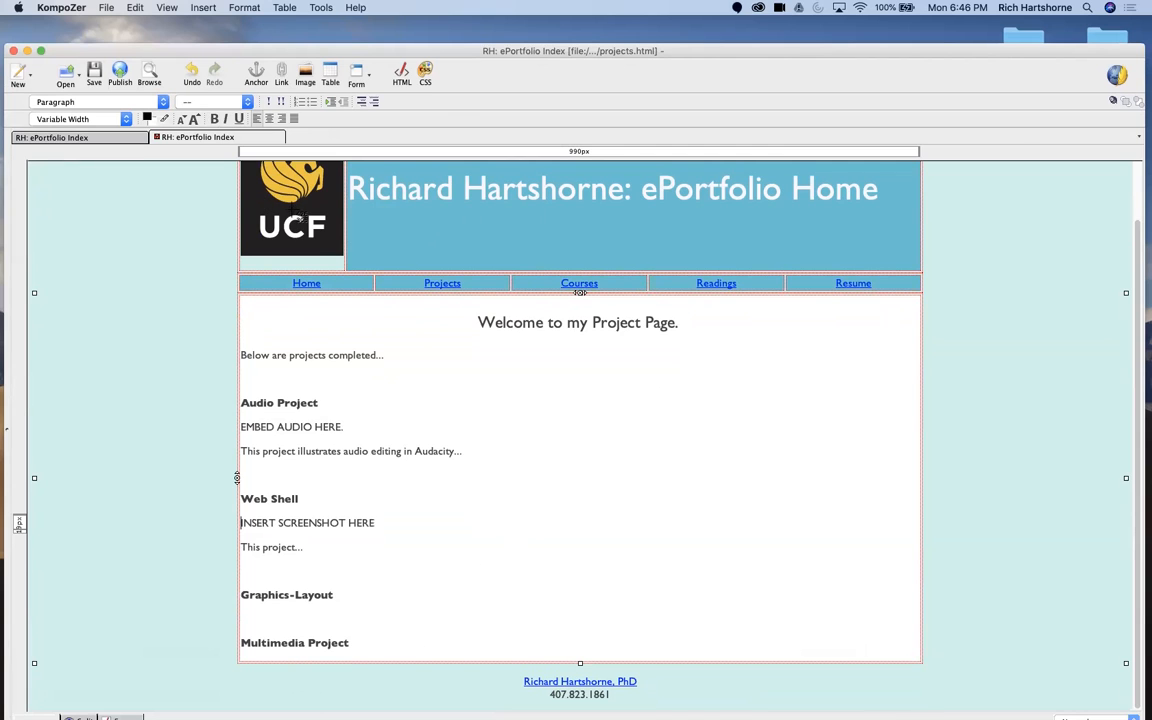
key("super+shift+4")
left_click_drag(190, 160, 943, 632)
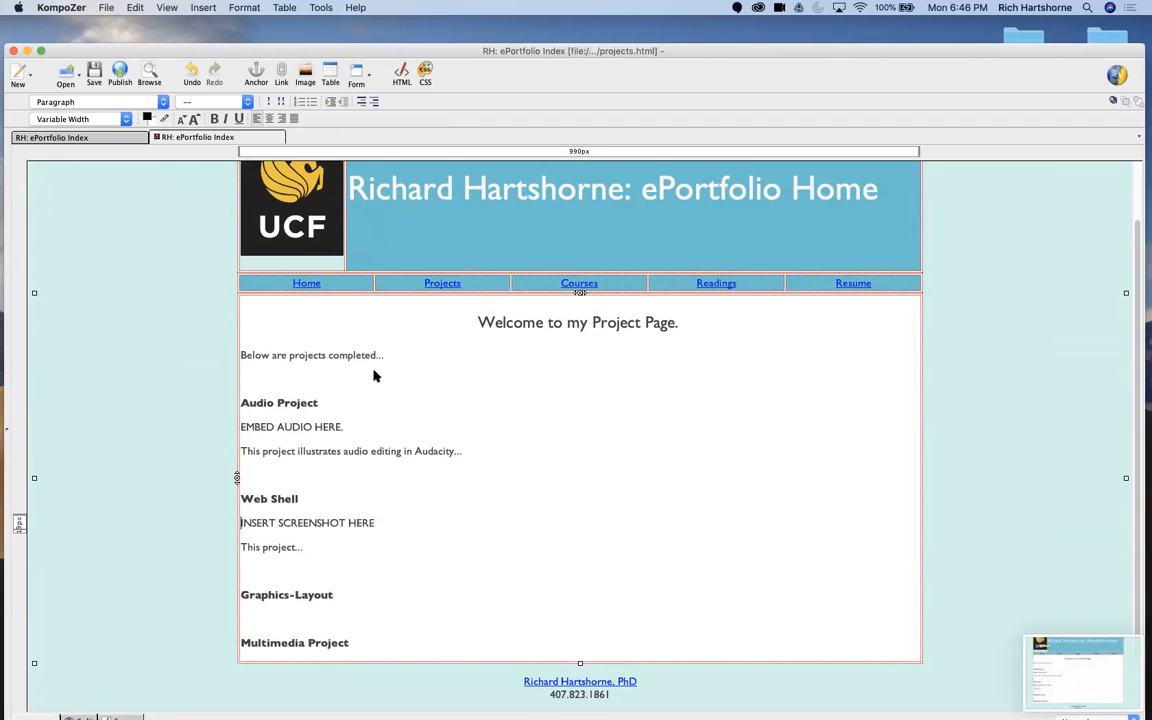
Step: Uncover the desktop and rename the new screenshot file to kompozer-ss
left_click(339, 555)
left_click_drag(896, 48, 502, 326)
left_click(1108, 578)
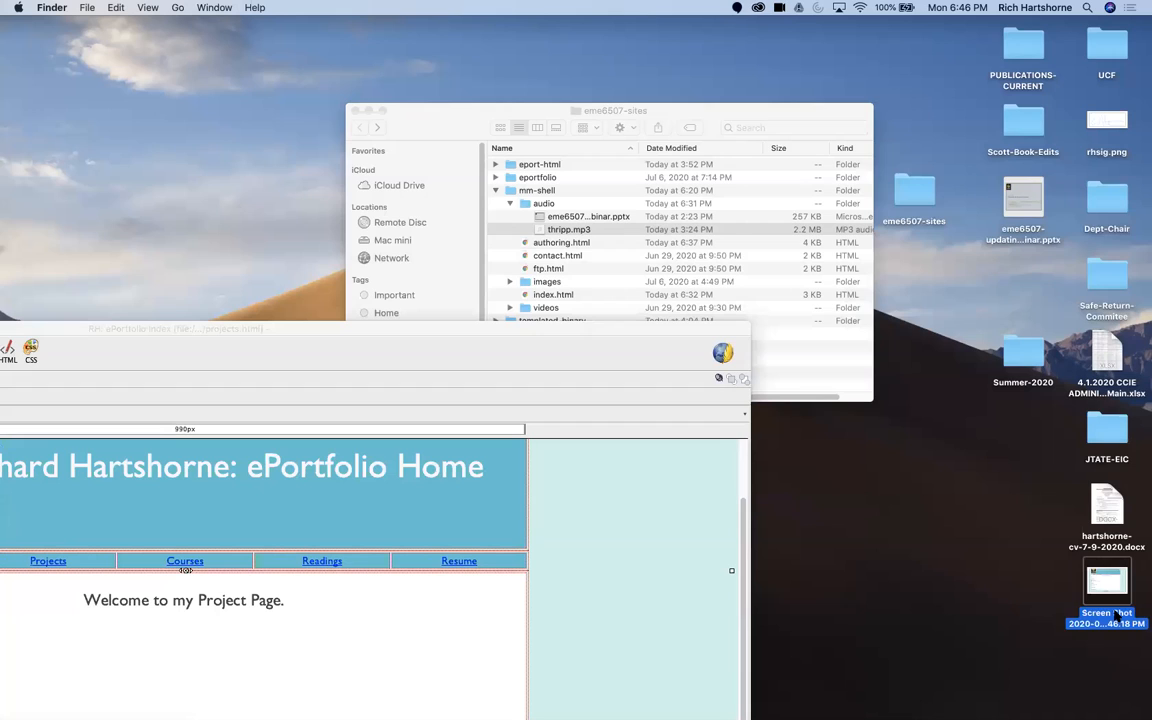
key("p")
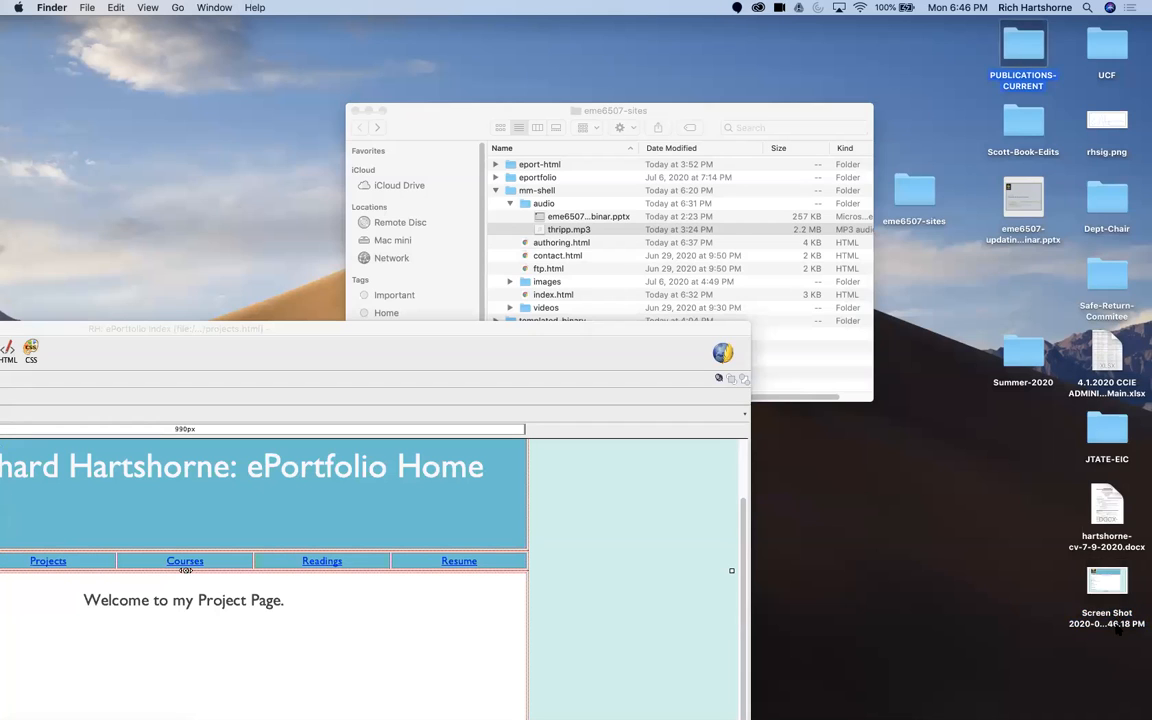
left_click(1116, 627)
left_click(1116, 625)
type("kompozer-ss")
left_click(1063, 604)
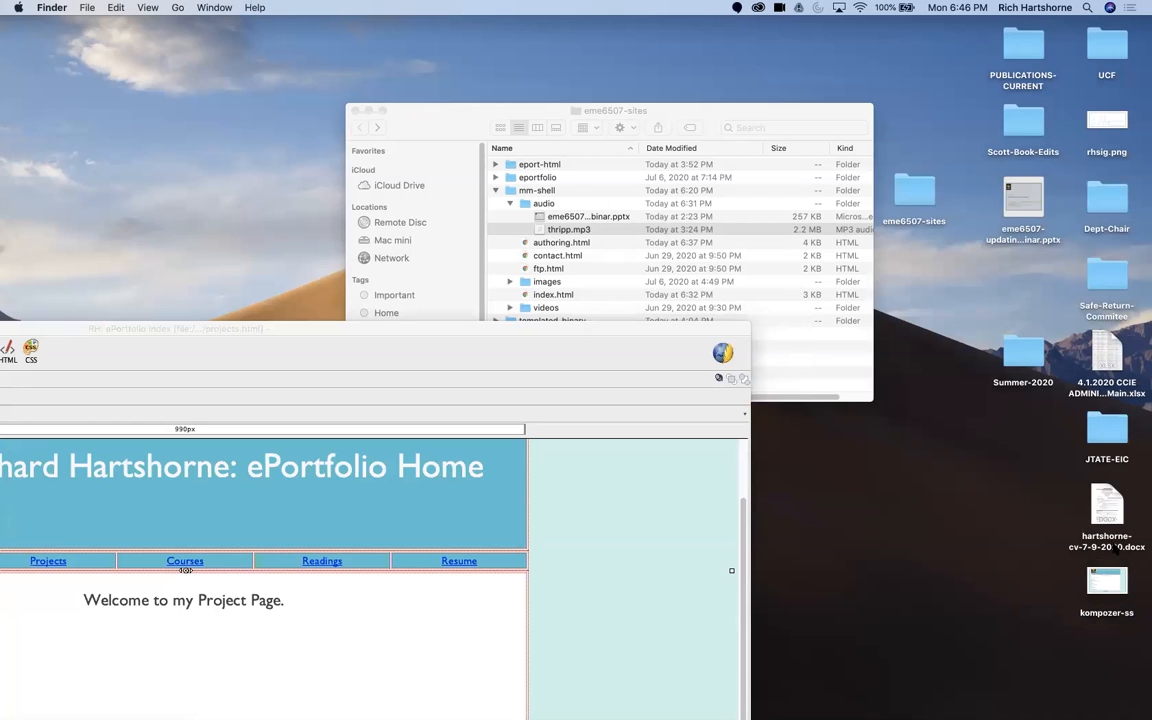
Step: In Finder, move kompozer-ss from the desktop into the project-images folder inside eport-html, then minimize the folder window
mouse_move(1107, 594)
left_mouse_down()
mouse_move(538, 286)
mouse_move(1087, 600)
left_mouse_up()
left_click(363, 329)
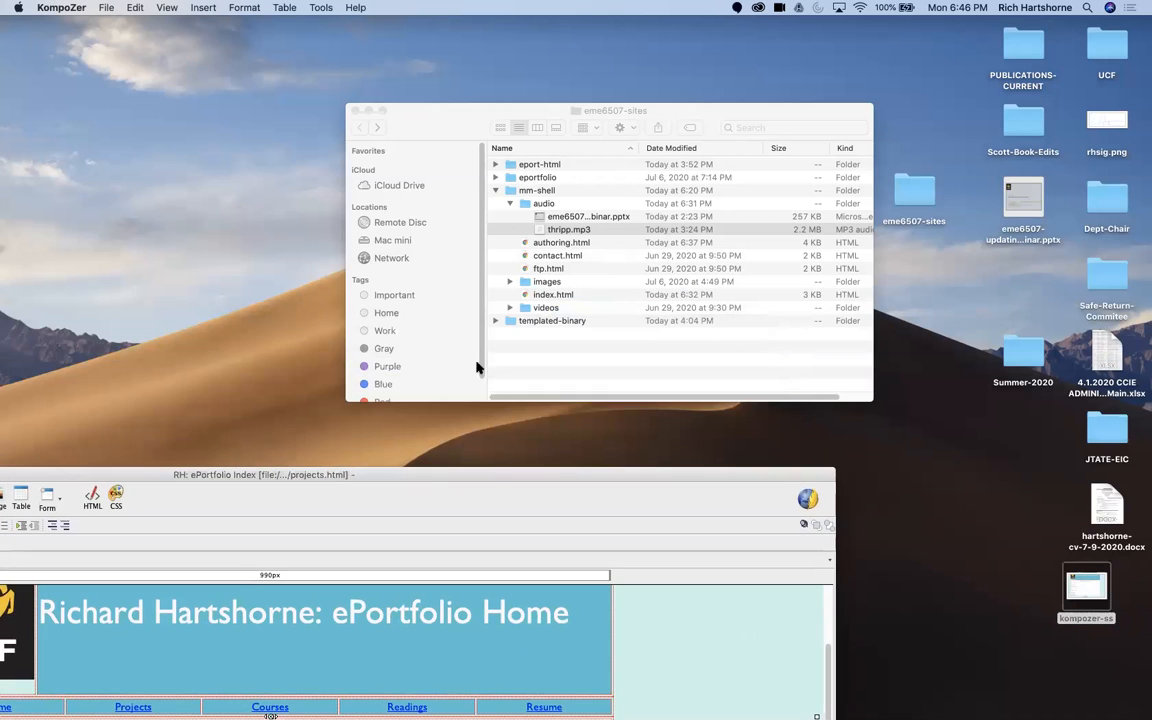
left_click(493, 165)
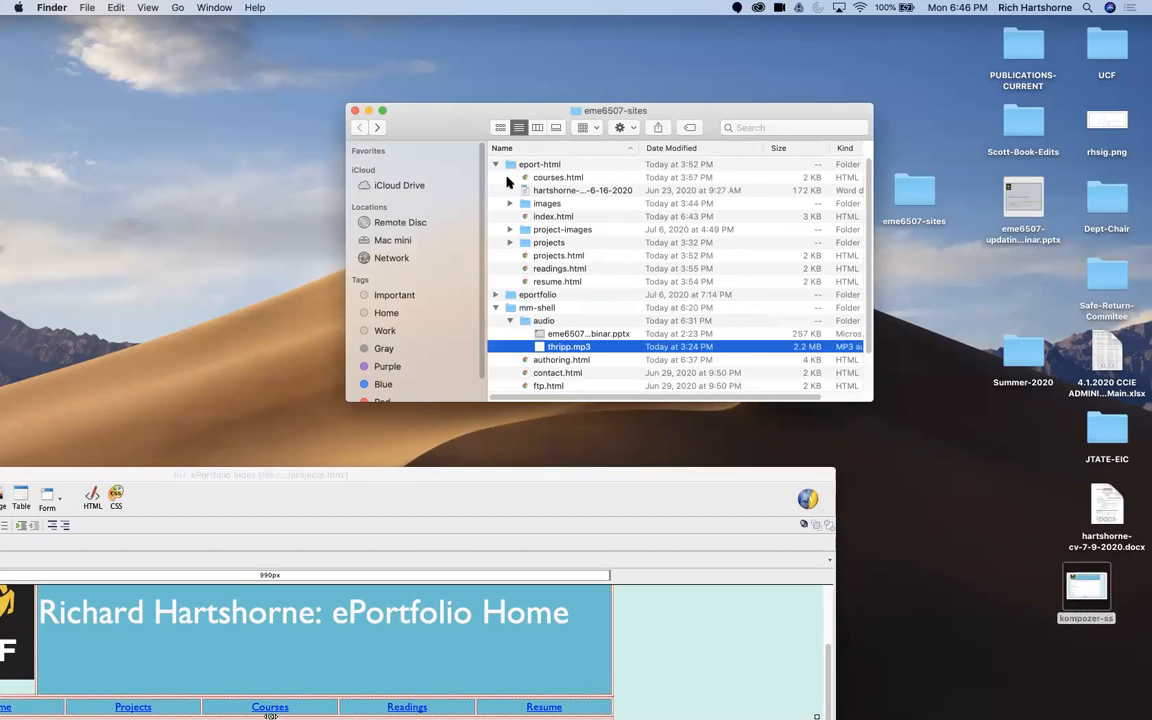
left_click_drag(1087, 590, 580, 232)
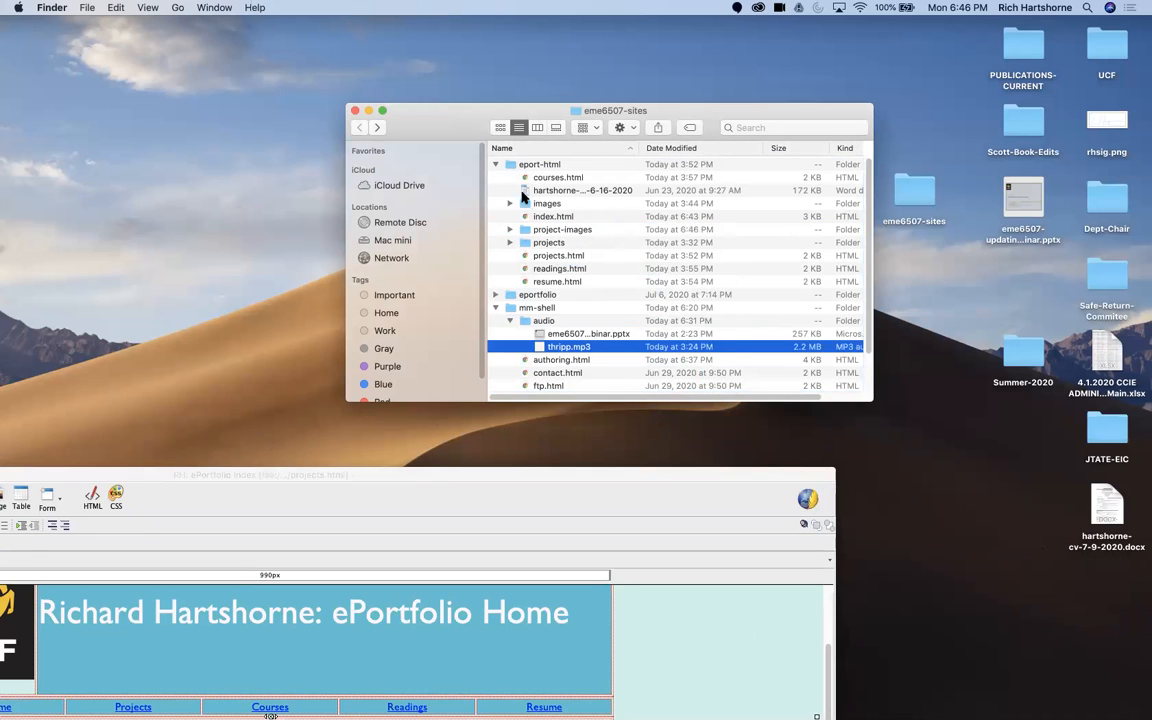
left_click(495, 164)
left_click(368, 111)
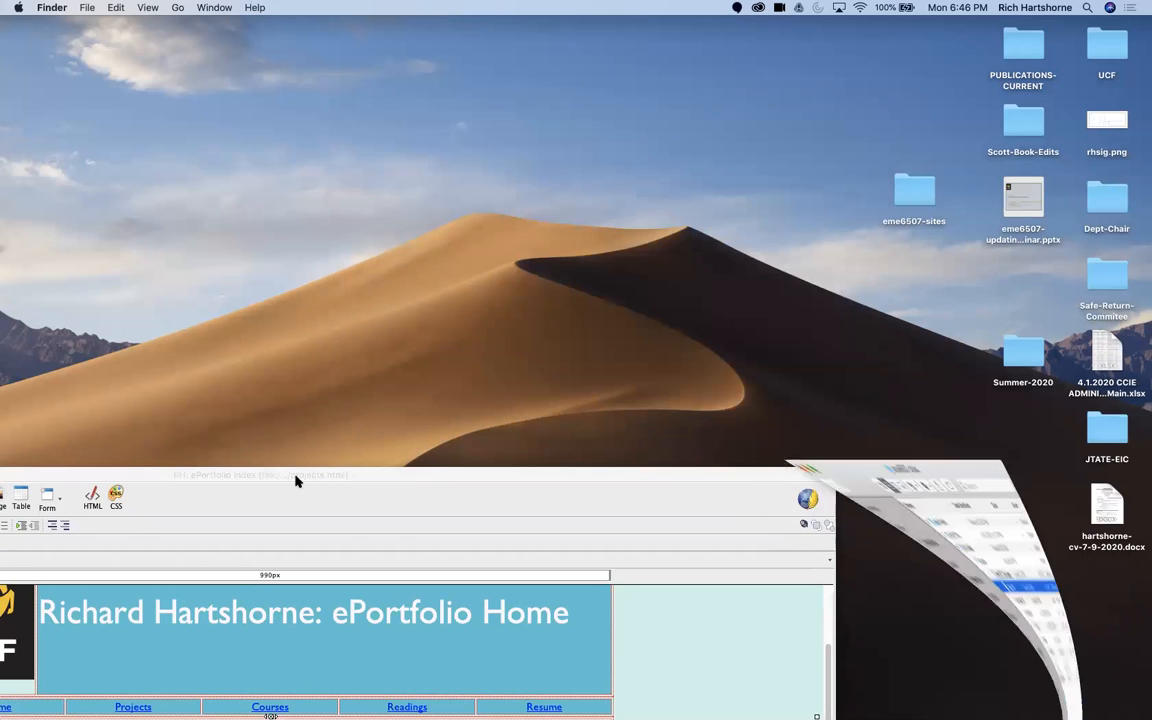
Step: Bring the KompoZer window back into view and select the INSERT SCREENSHOT HERE placeholder under Web Shell
double_click(296, 475)
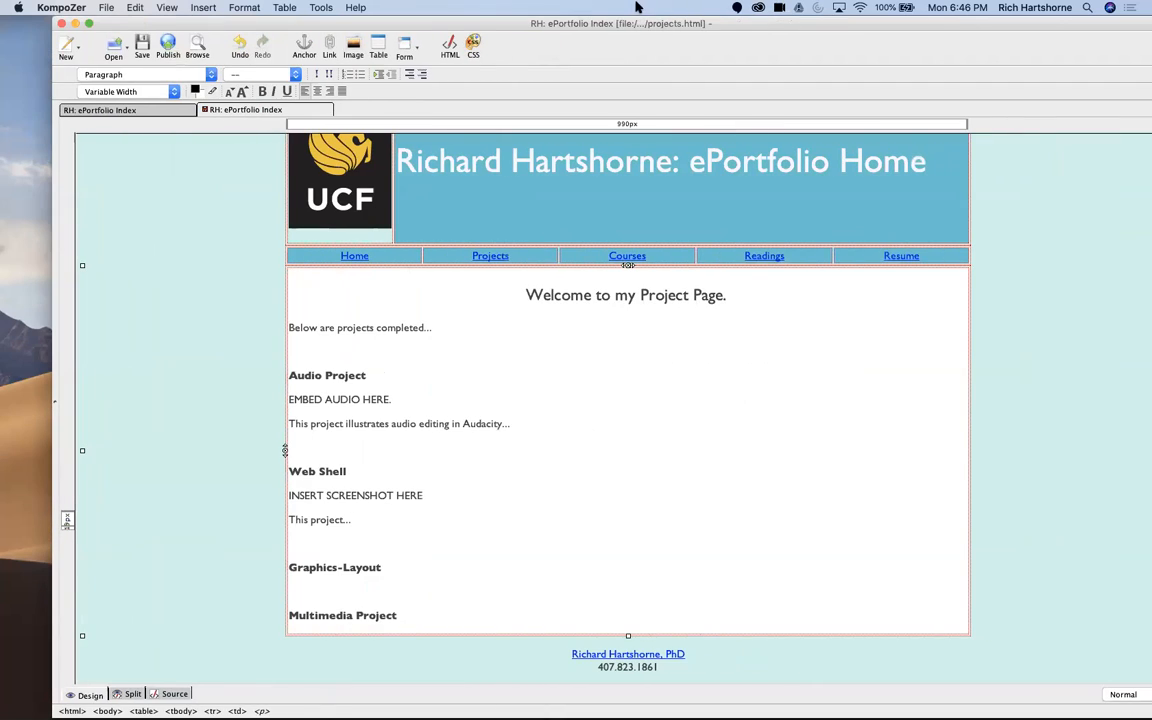
triple_click(386, 491)
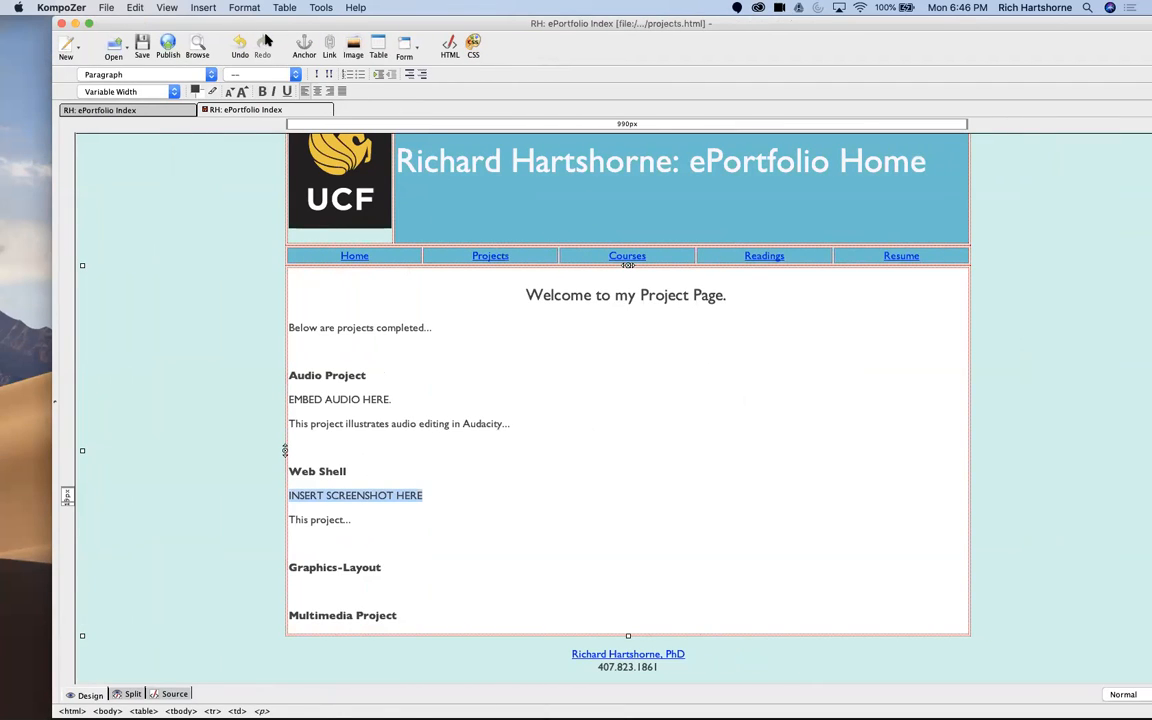
left_click_drag(234, 23, 208, 70)
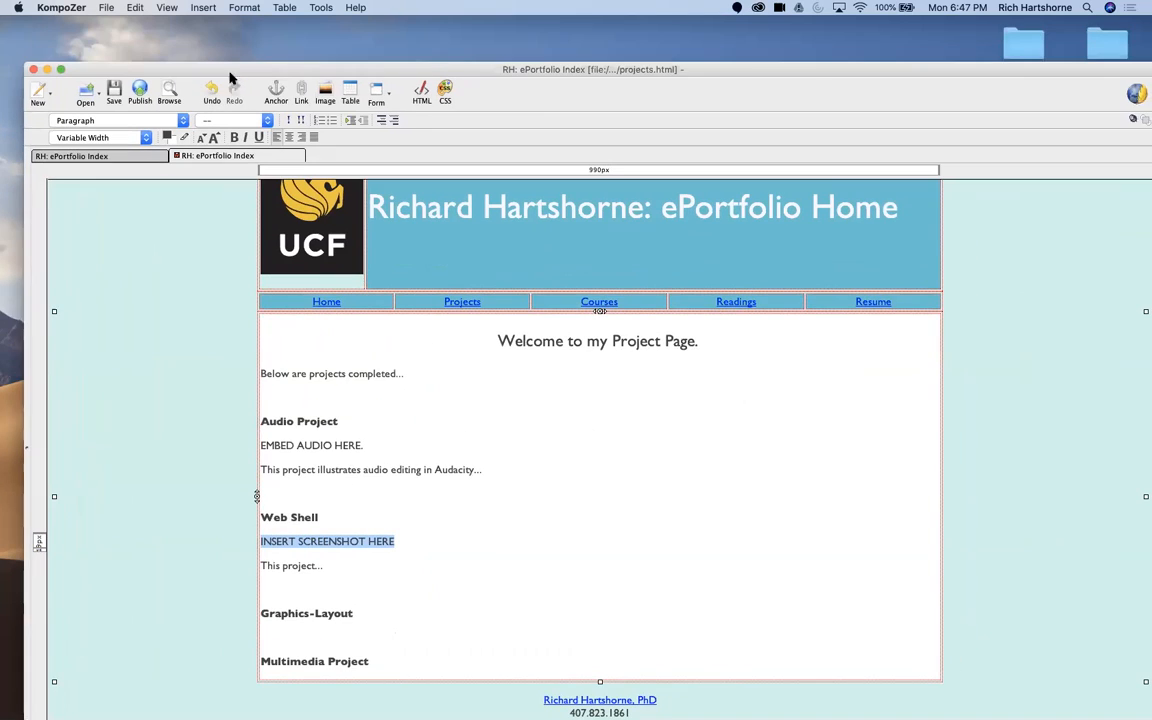
Step: Start an image insertion over the placeholder, choosing kompozer-ss from the project-images folder inside eport-html as the source
left_click(325, 94)
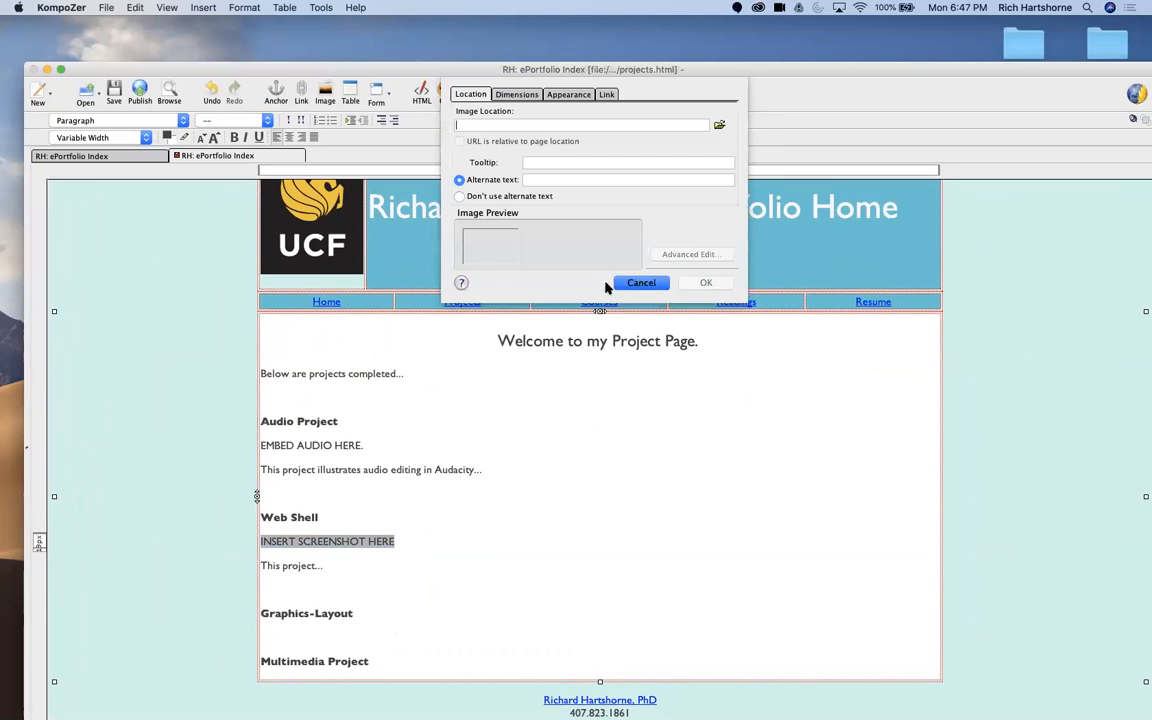
left_click(718, 125)
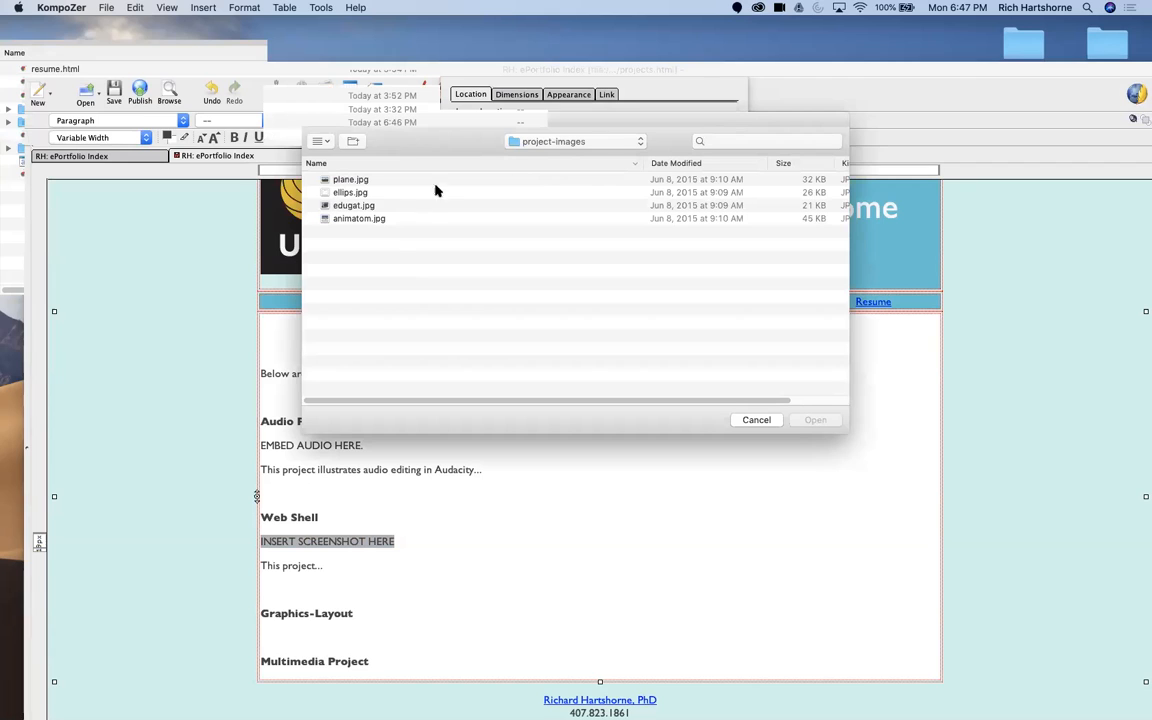
left_click(540, 143)
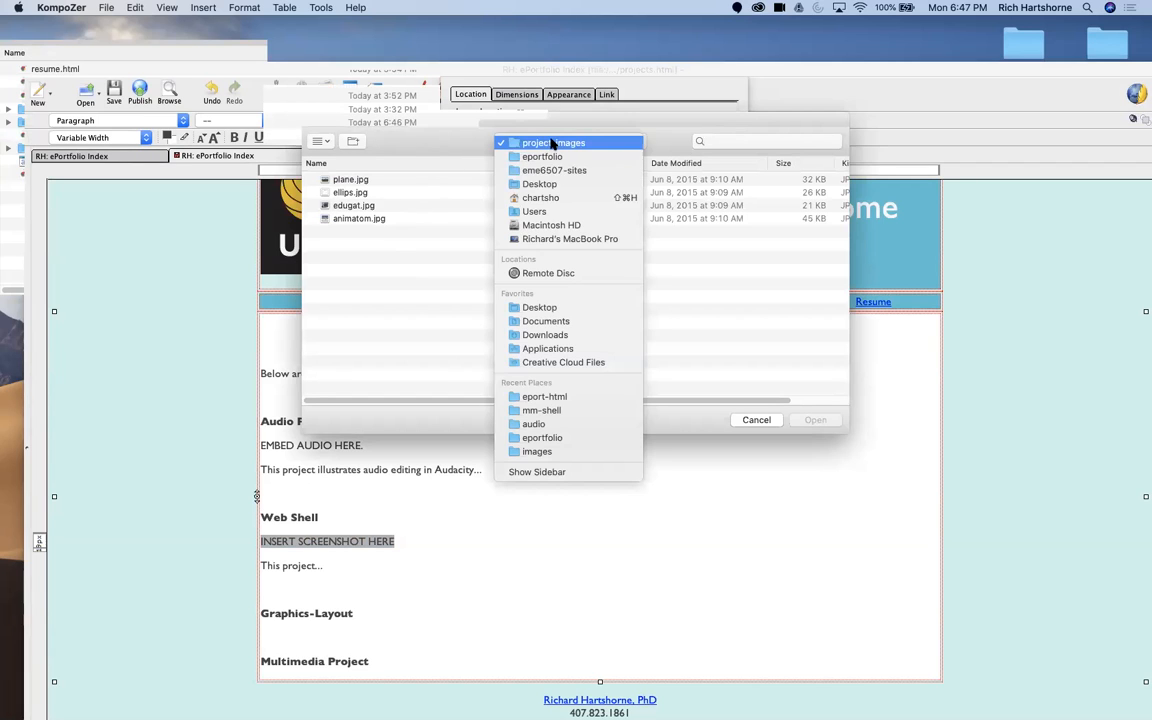
left_click(545, 397)
left_click(363, 232)
double_click(363, 233)
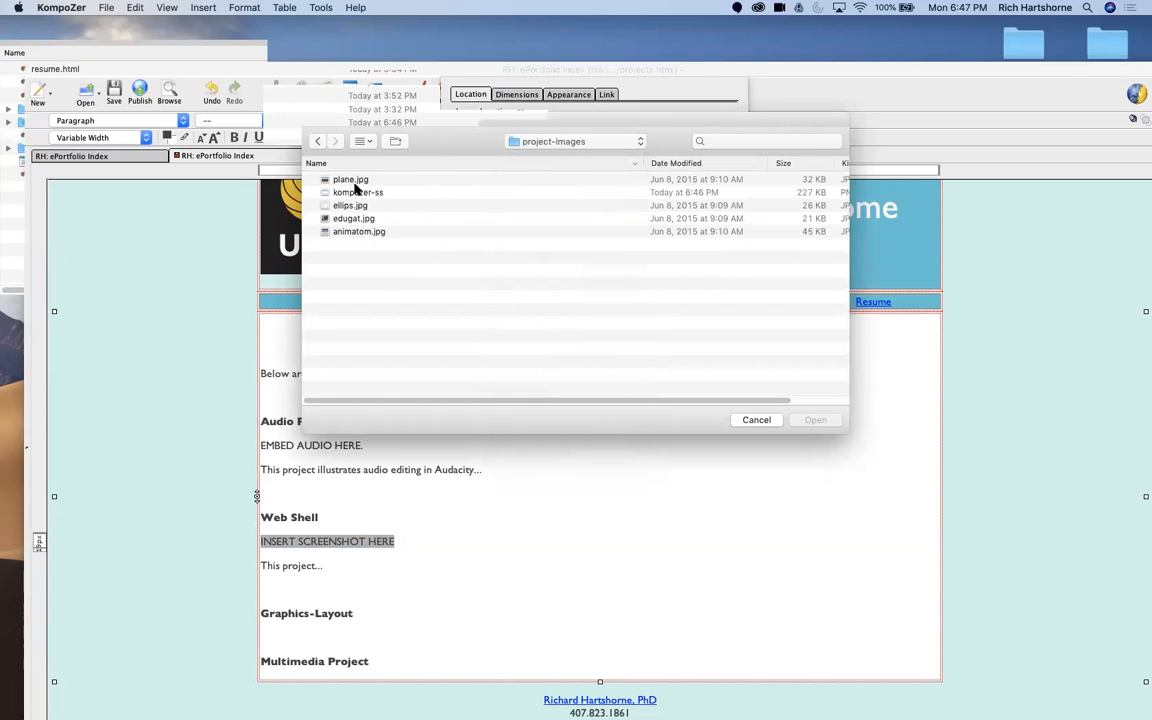
left_click(322, 191)
left_click(812, 421)
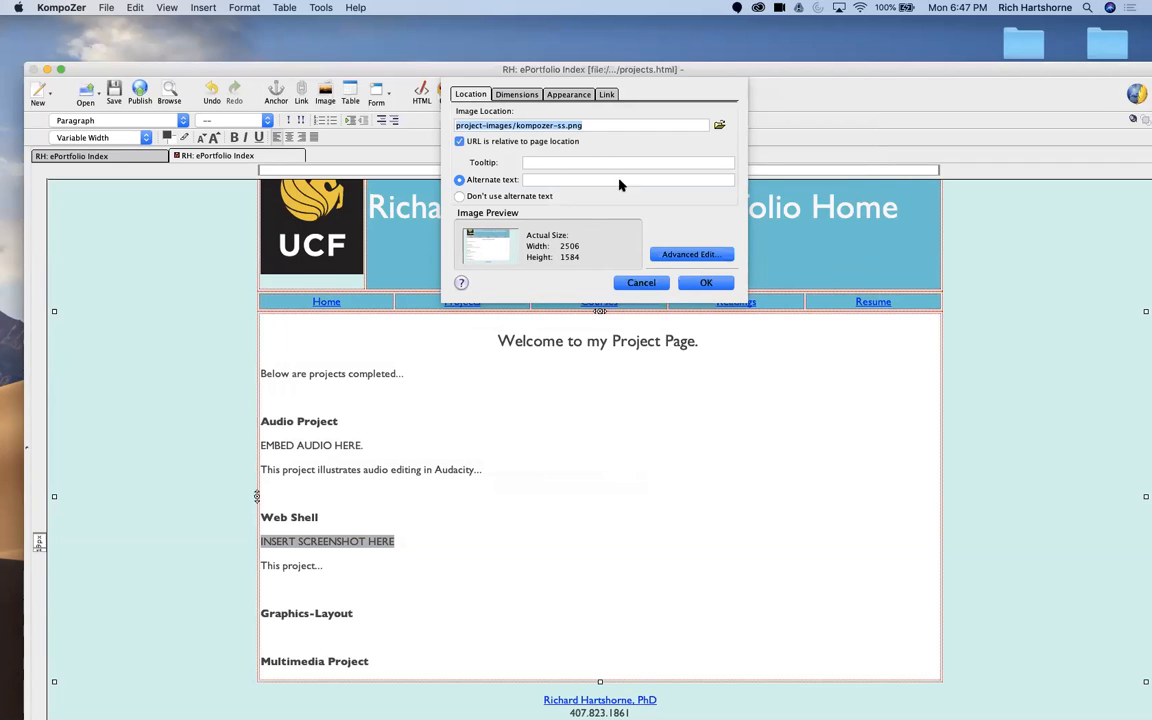
Step: Give the image a custom size by entering a smaller width with constrained proportions
left_click(525, 97)
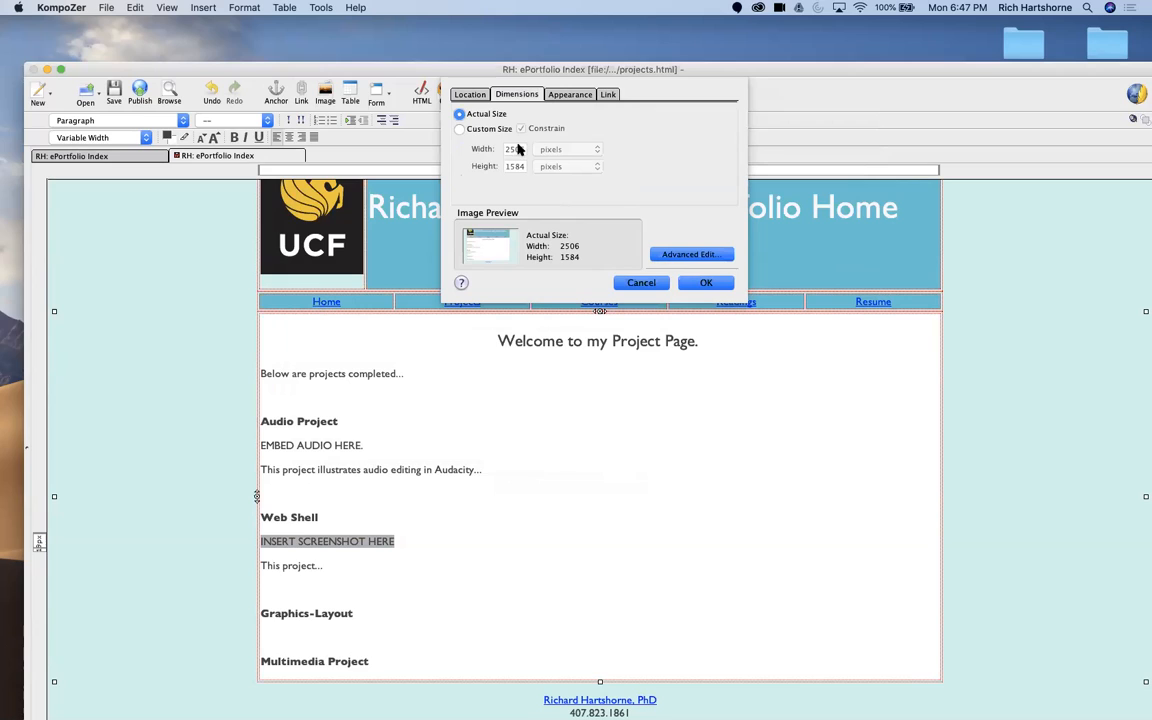
left_click(462, 130)
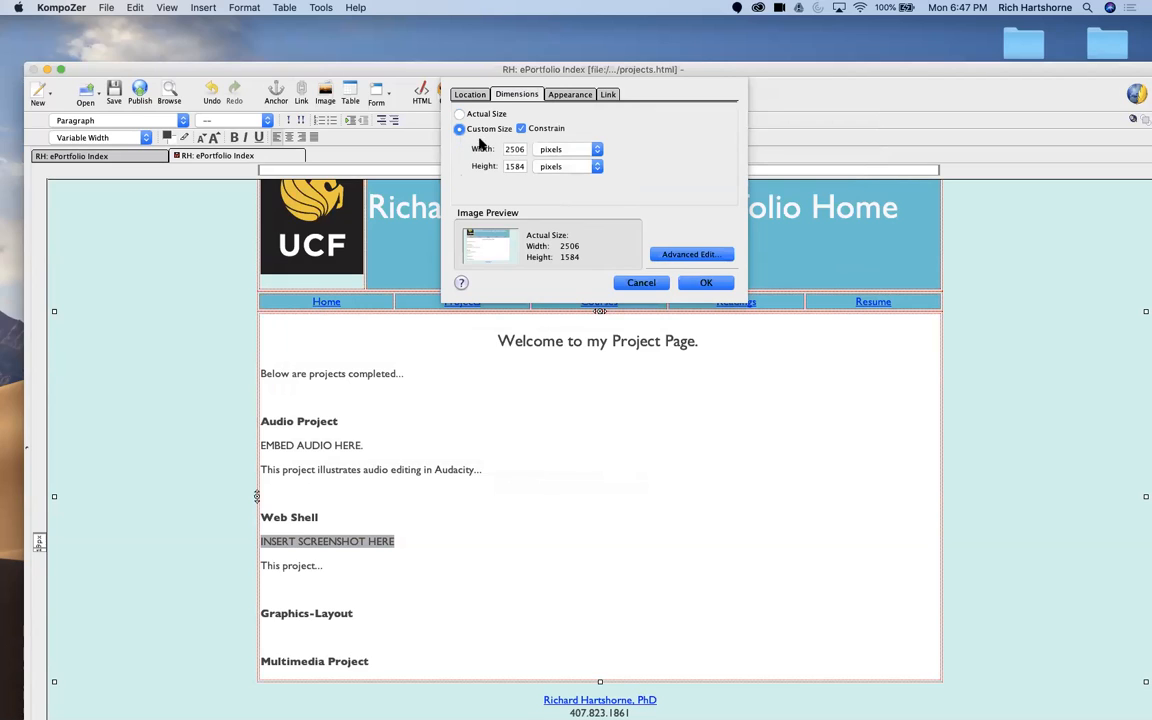
double_click(515, 149)
type("2")
left_click(704, 283)
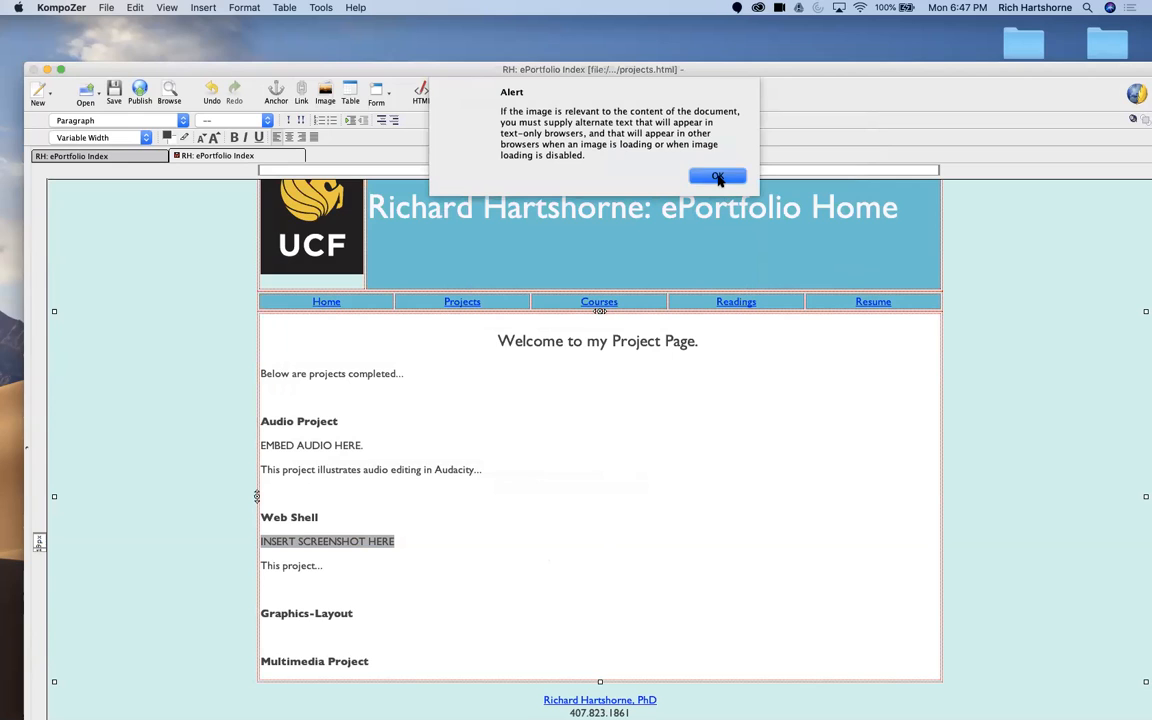
left_click(716, 177)
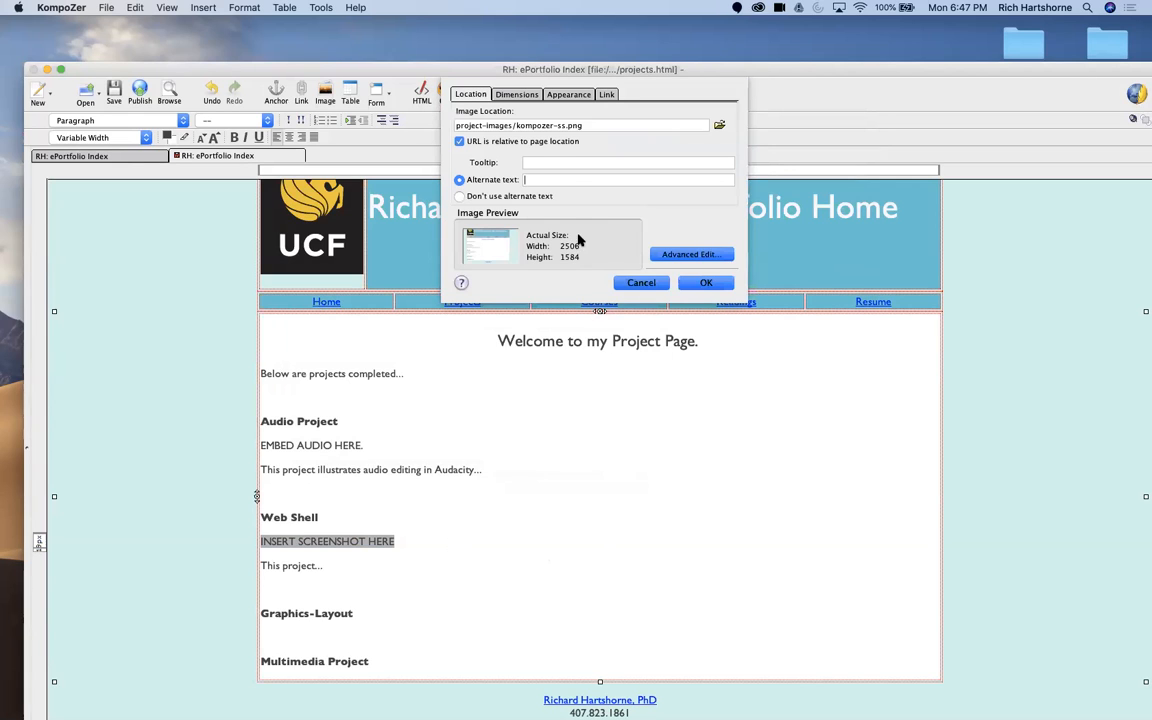
Step: Turn off the page-relative URL and choose kompozer-ss from the project-images folder again
left_click(485, 143)
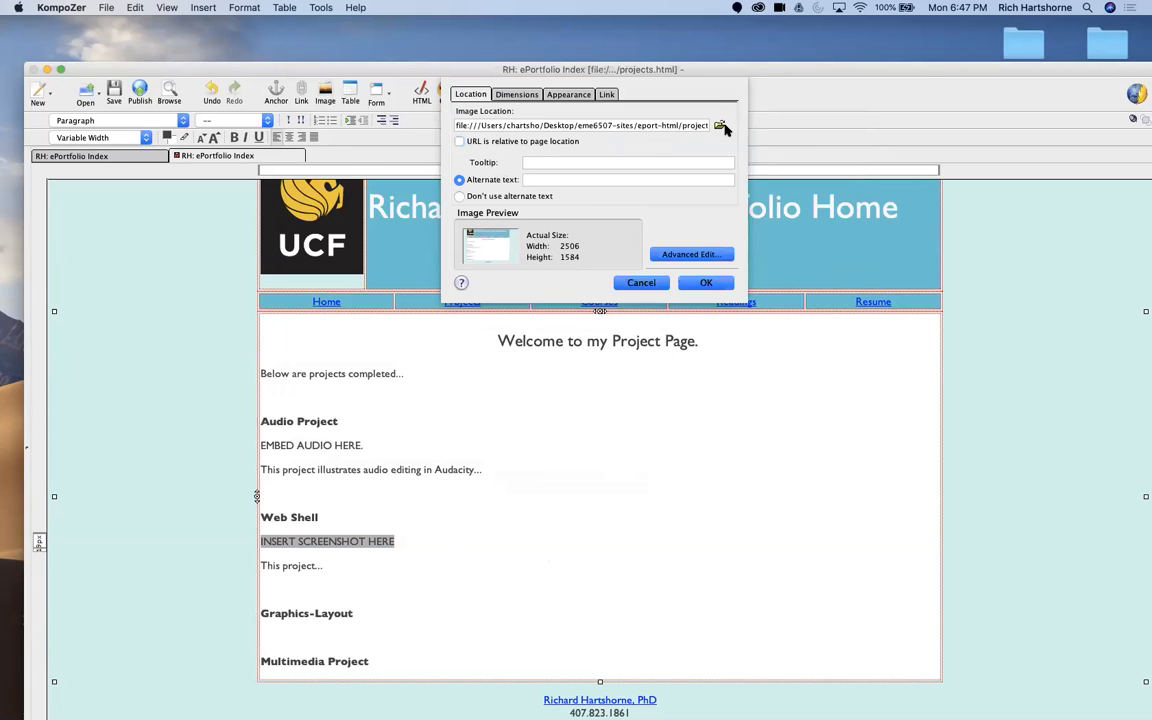
left_click(719, 125)
left_click(548, 137)
left_click(548, 140)
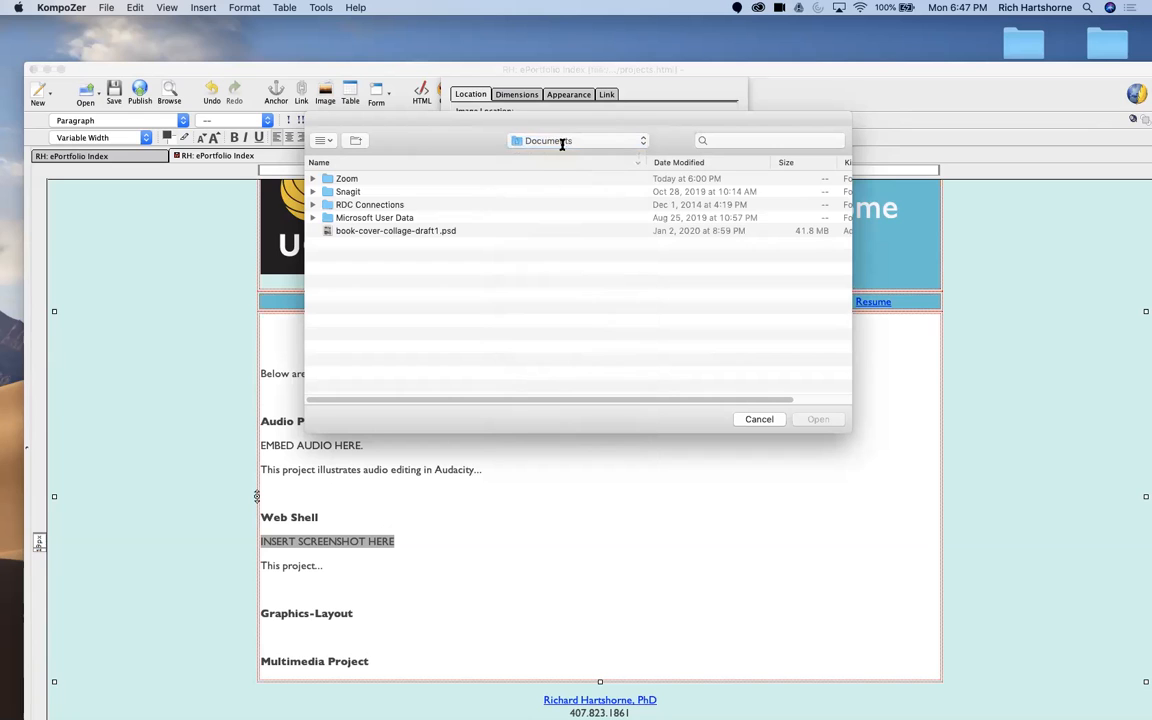
left_click(562, 143)
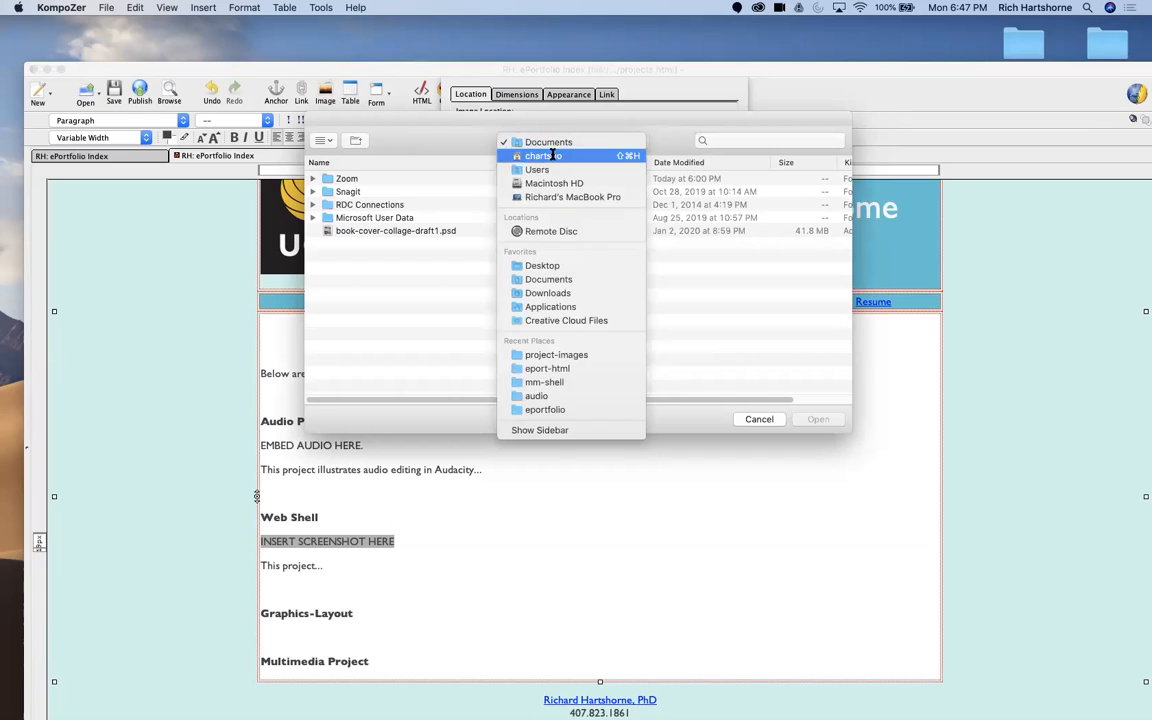
left_click(538, 356)
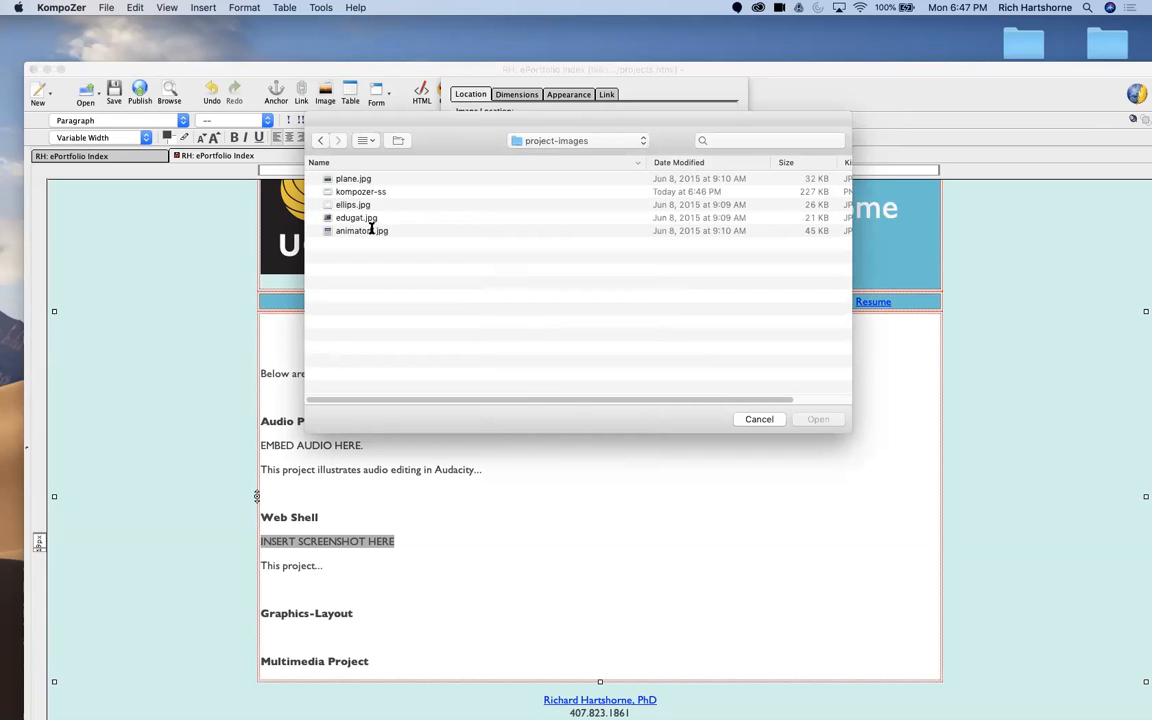
left_click(366, 192)
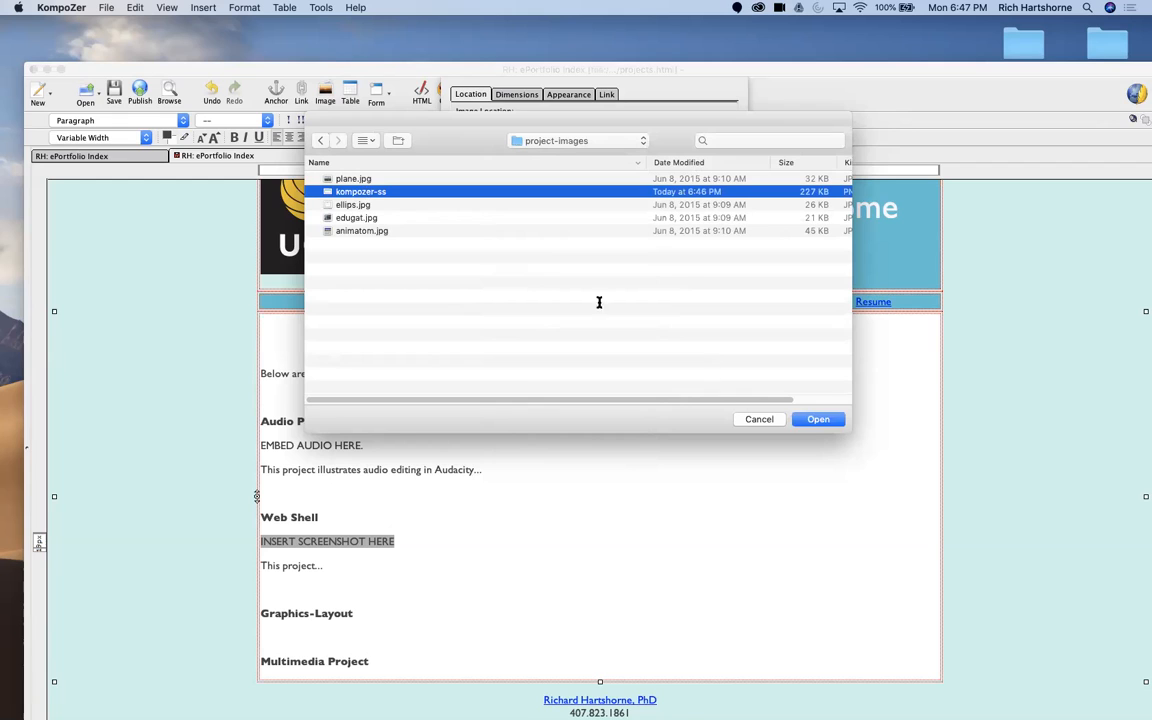
left_click(814, 418)
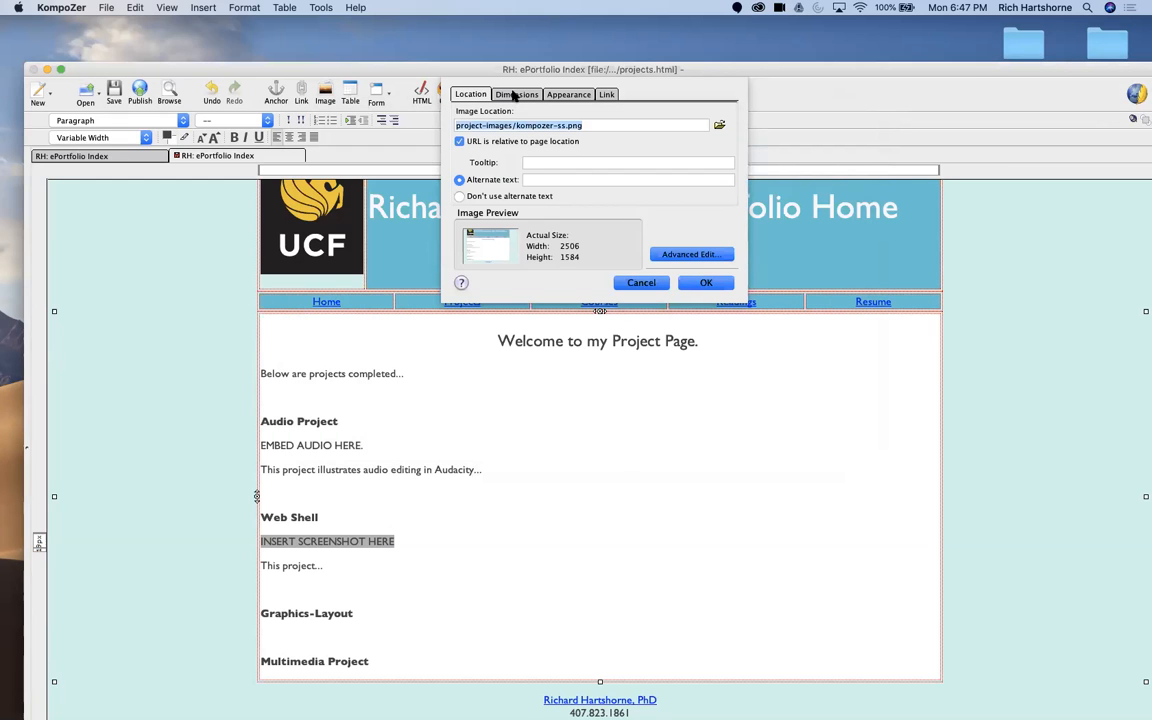
Step: Set the image's alternate text to Kompozer SS, insert it under Web Shell, and recheck its properties
left_click(540, 180)
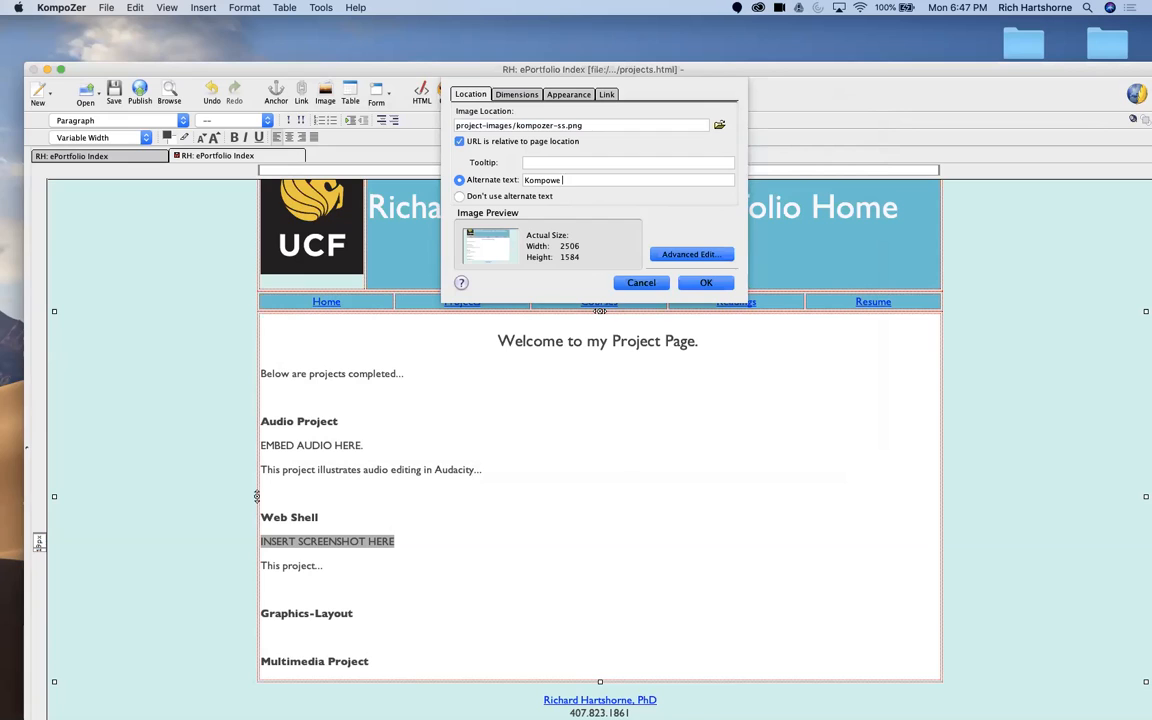
key("BackSpace")
left_click(704, 284)
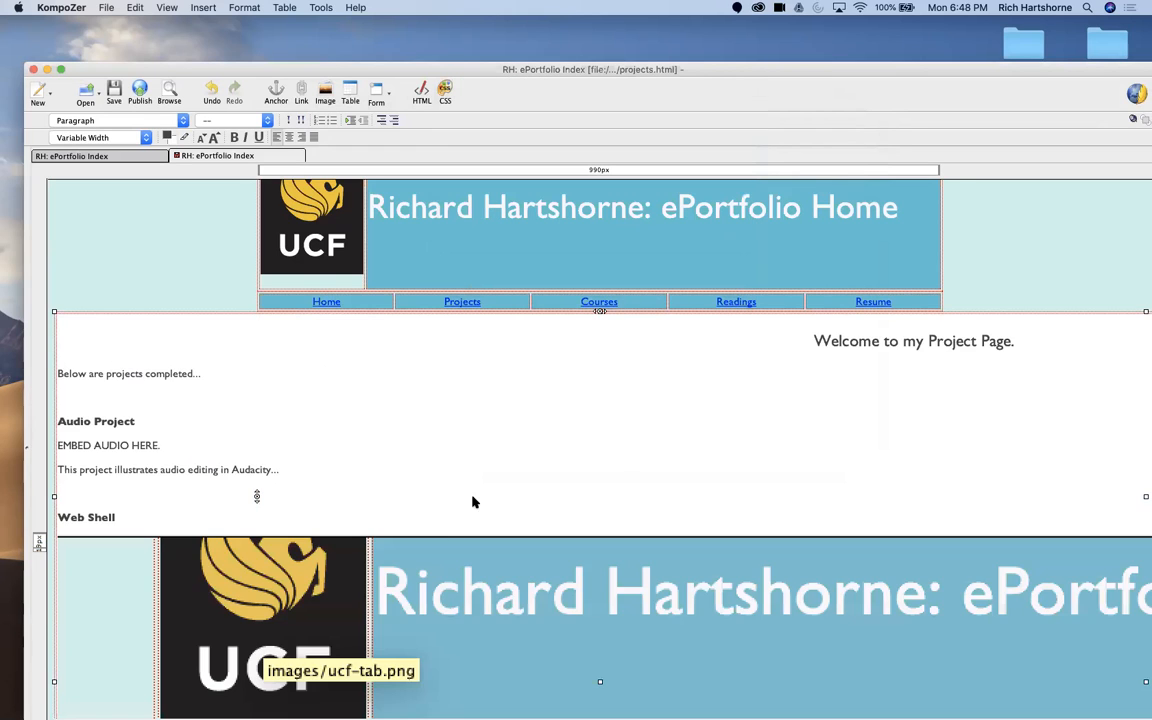
double_click(337, 562)
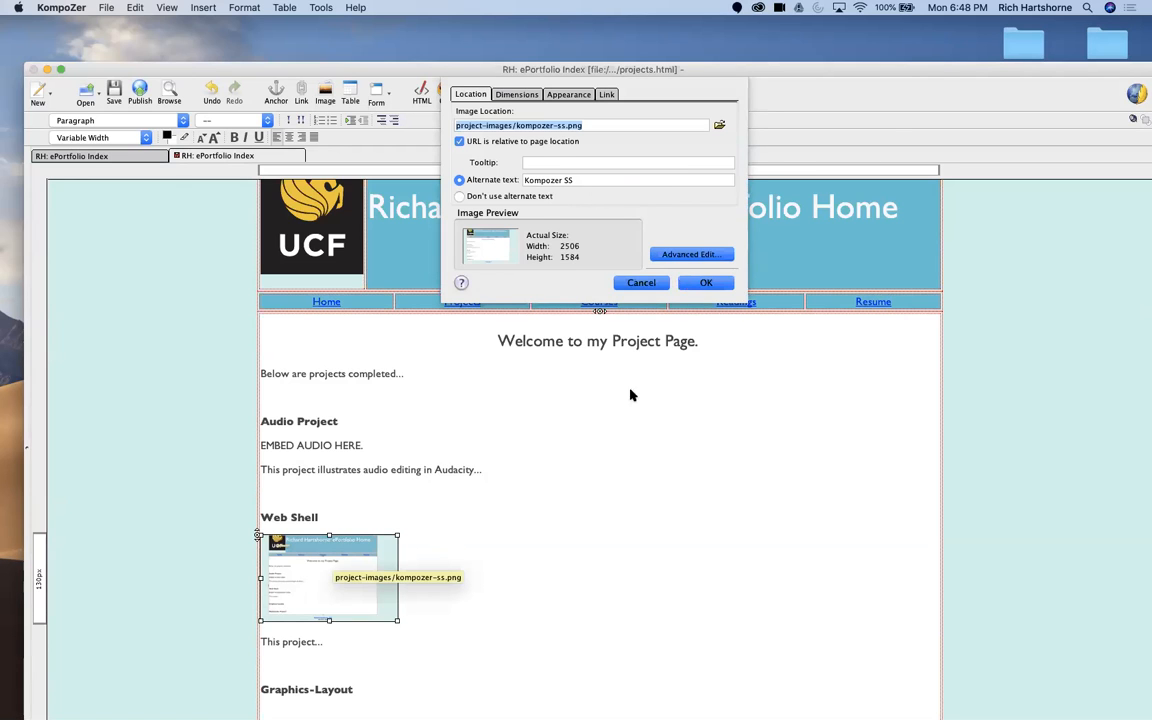
key("Return")
Step: Create a link on the Web Shell heading, choosing index.html in the mm-shell folder as its location
scroll(530, 495, "down", 2)
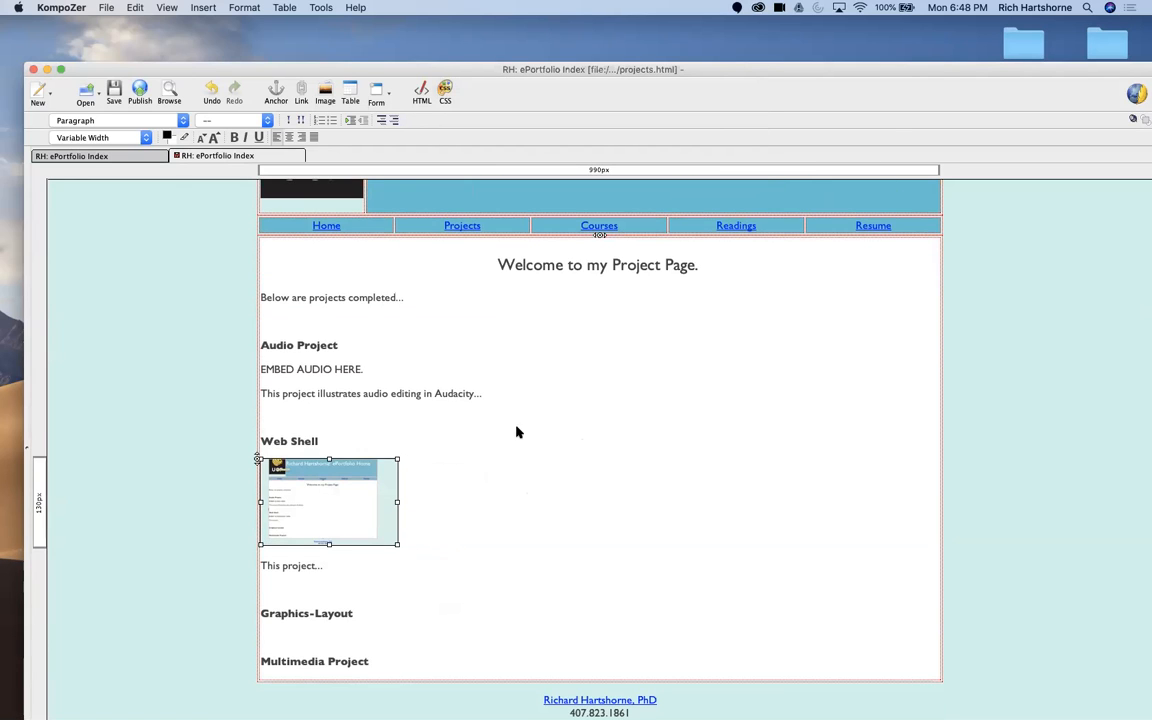
left_click_drag(342, 447, 258, 447)
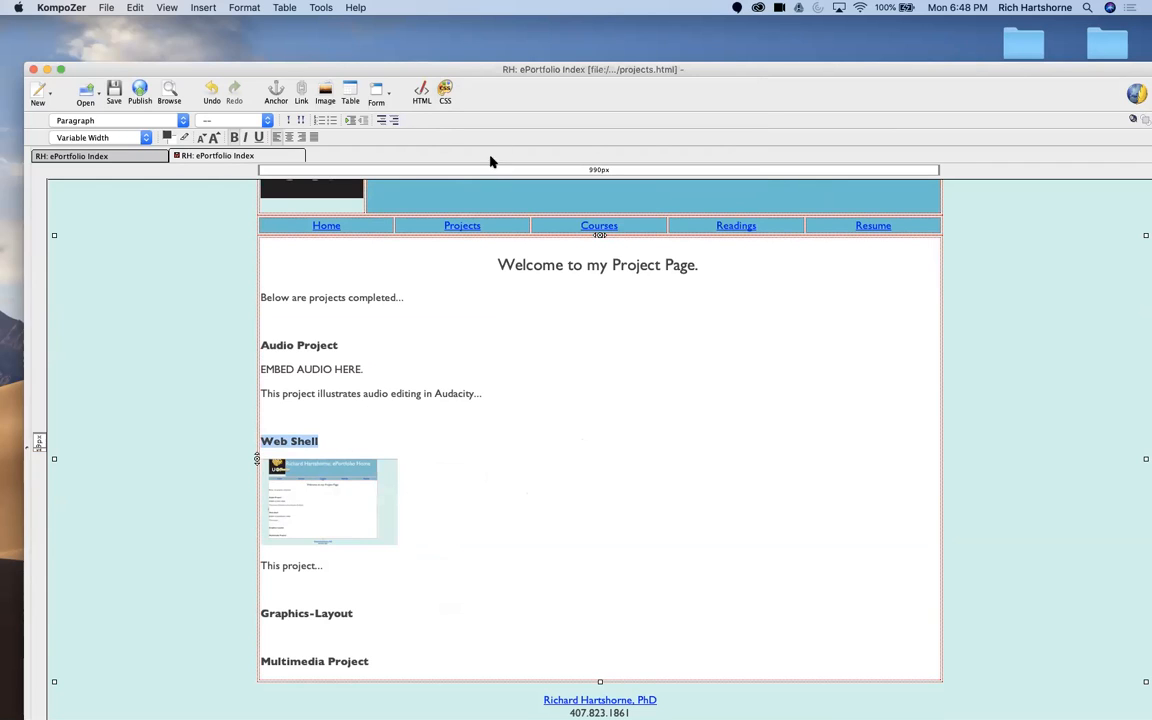
left_click(301, 95)
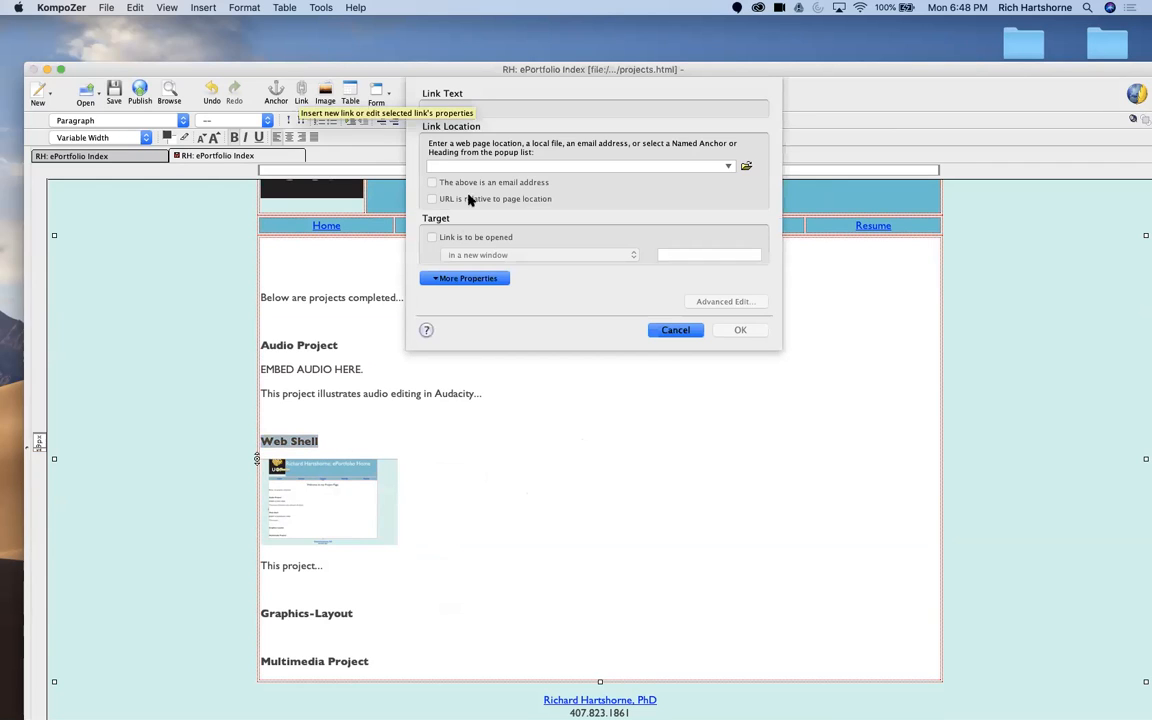
left_click(745, 168)
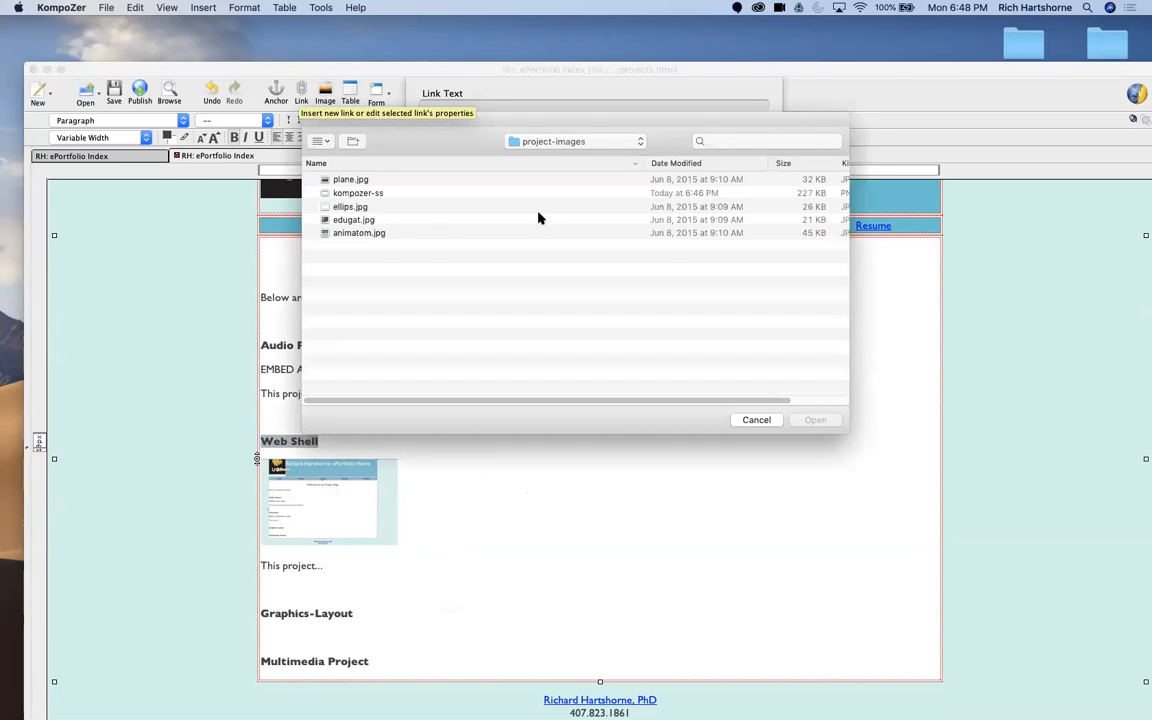
left_click(577, 146)
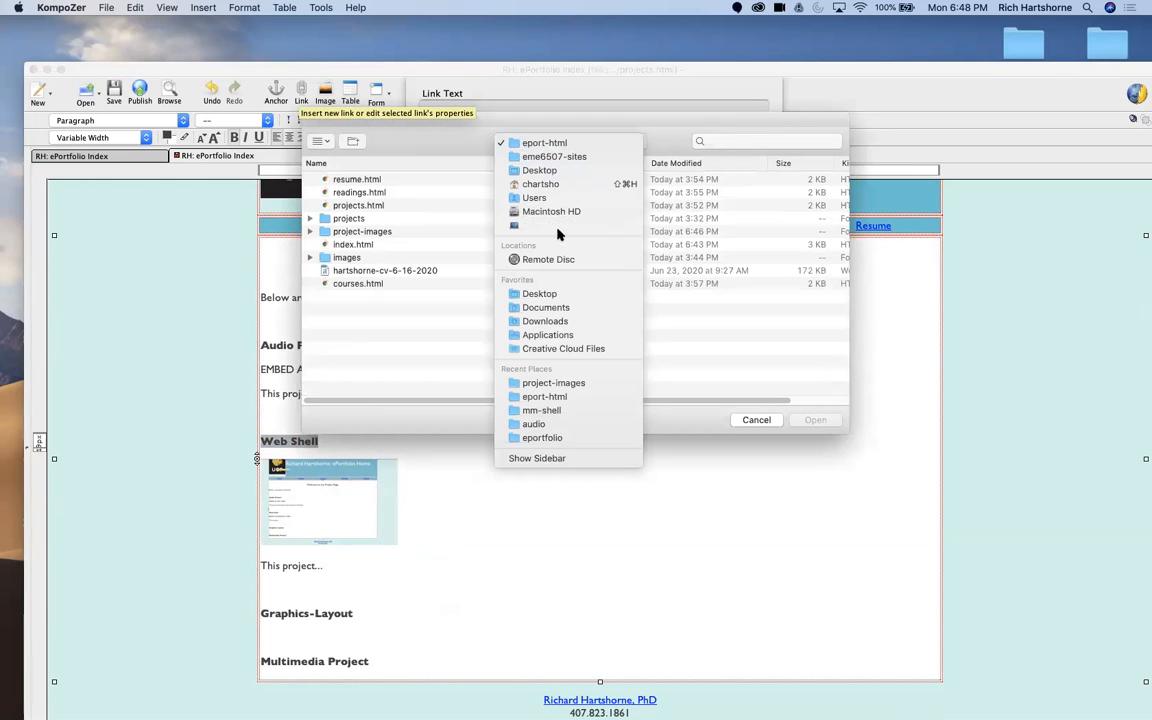
left_click(543, 410)
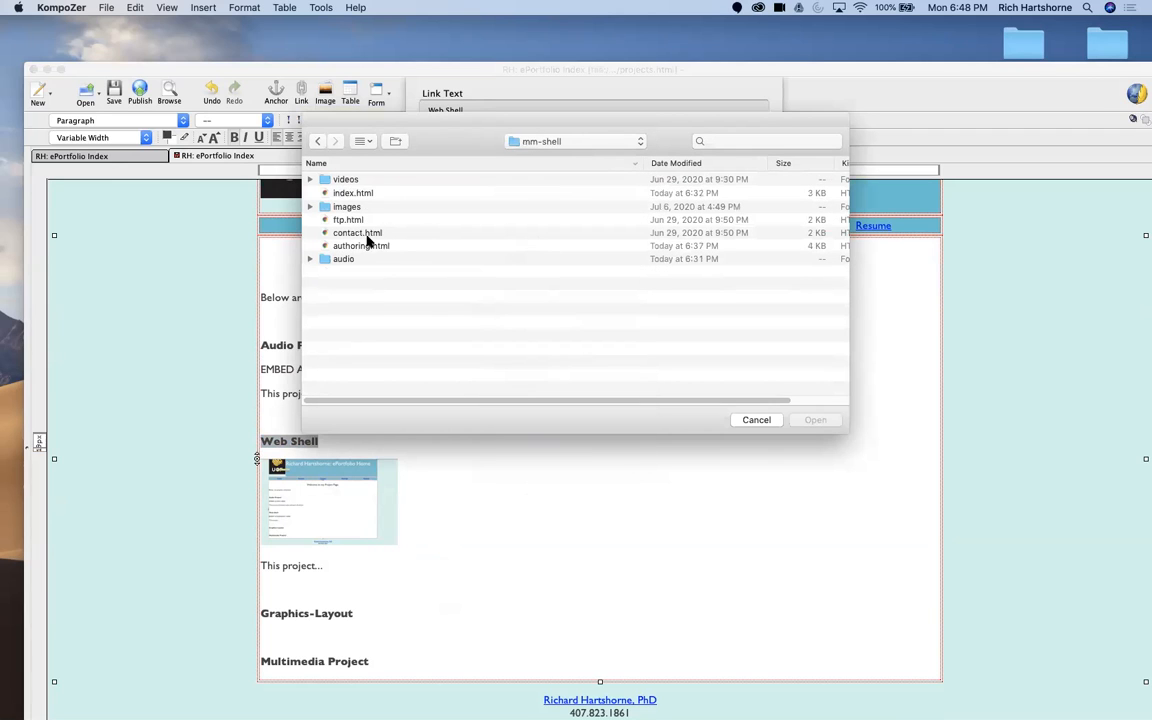
left_click(350, 194)
left_click(815, 420)
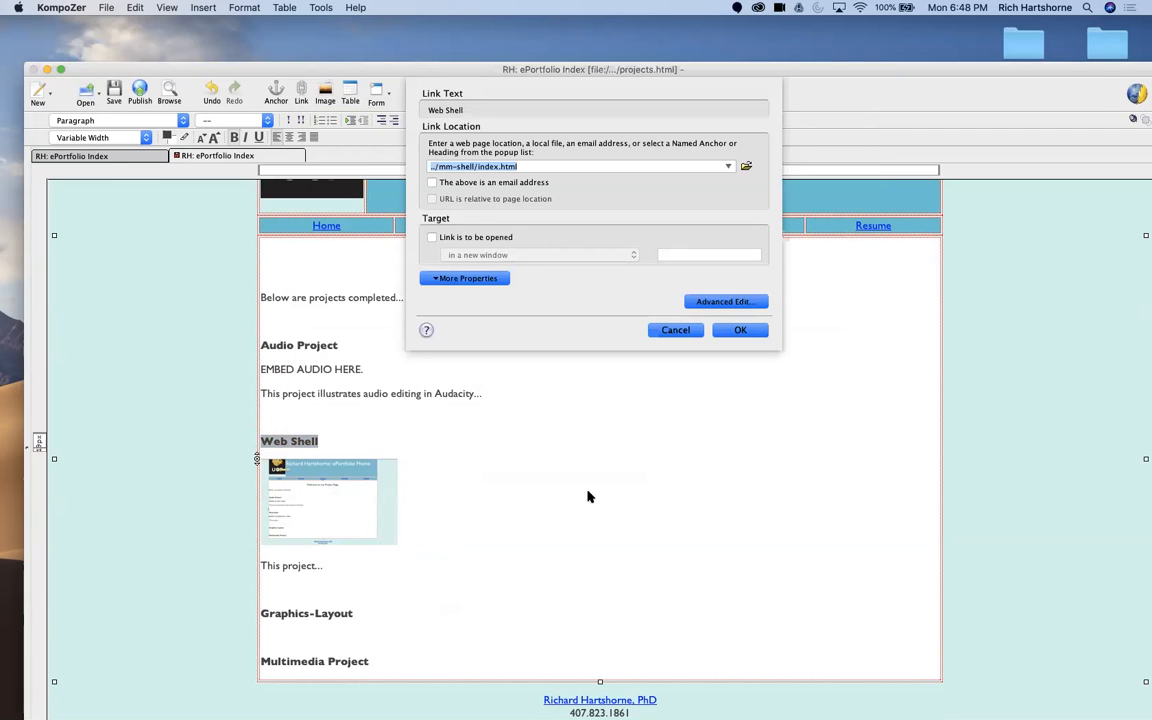
Step: Set the Web Shell link to open in a new window, apply it, and deselect the heading
left_click(472, 186)
left_click(476, 186)
left_click(466, 238)
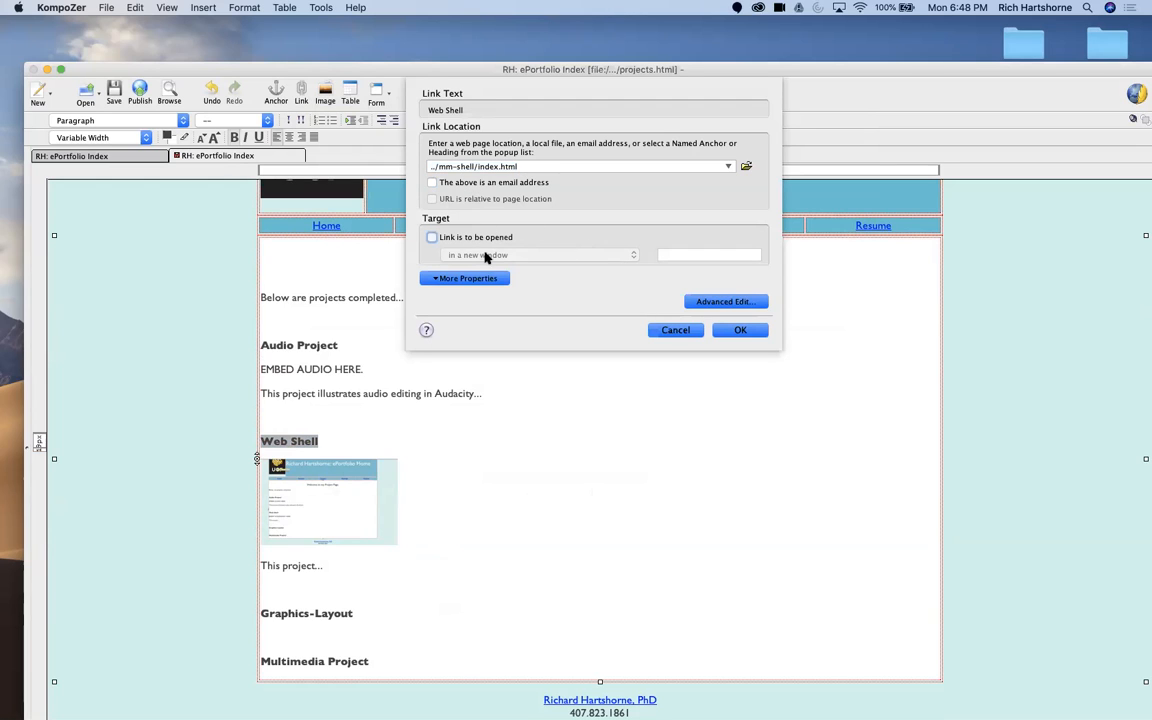
left_click(607, 256)
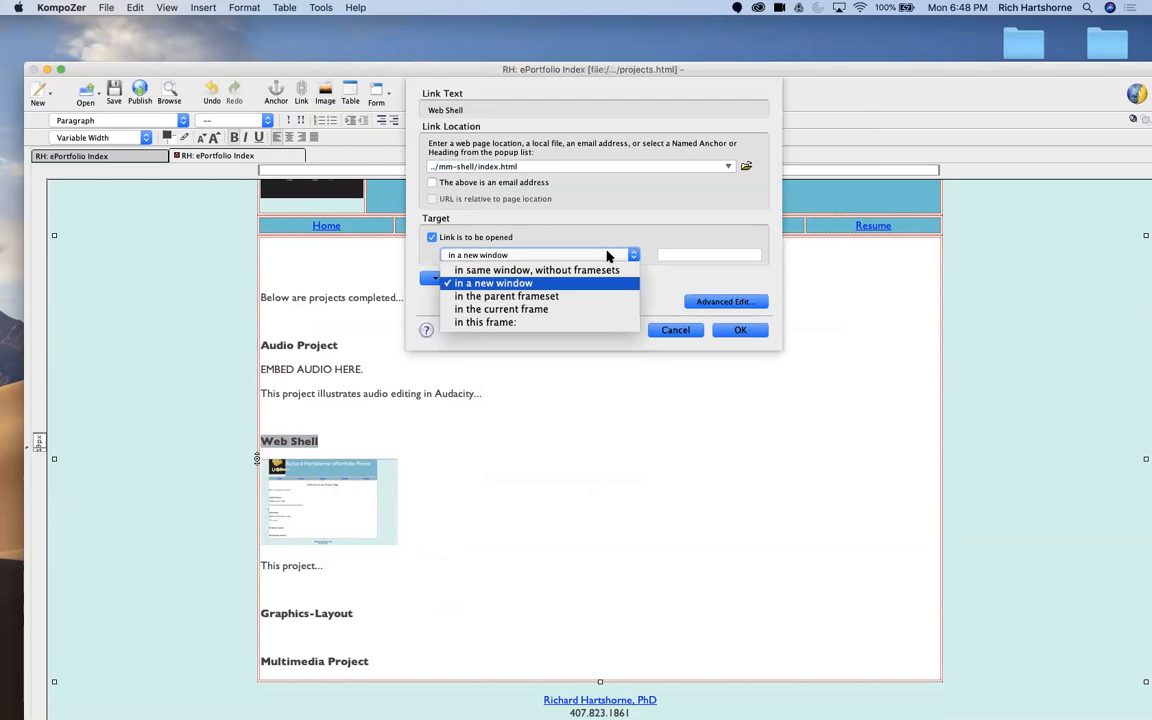
left_click(596, 285)
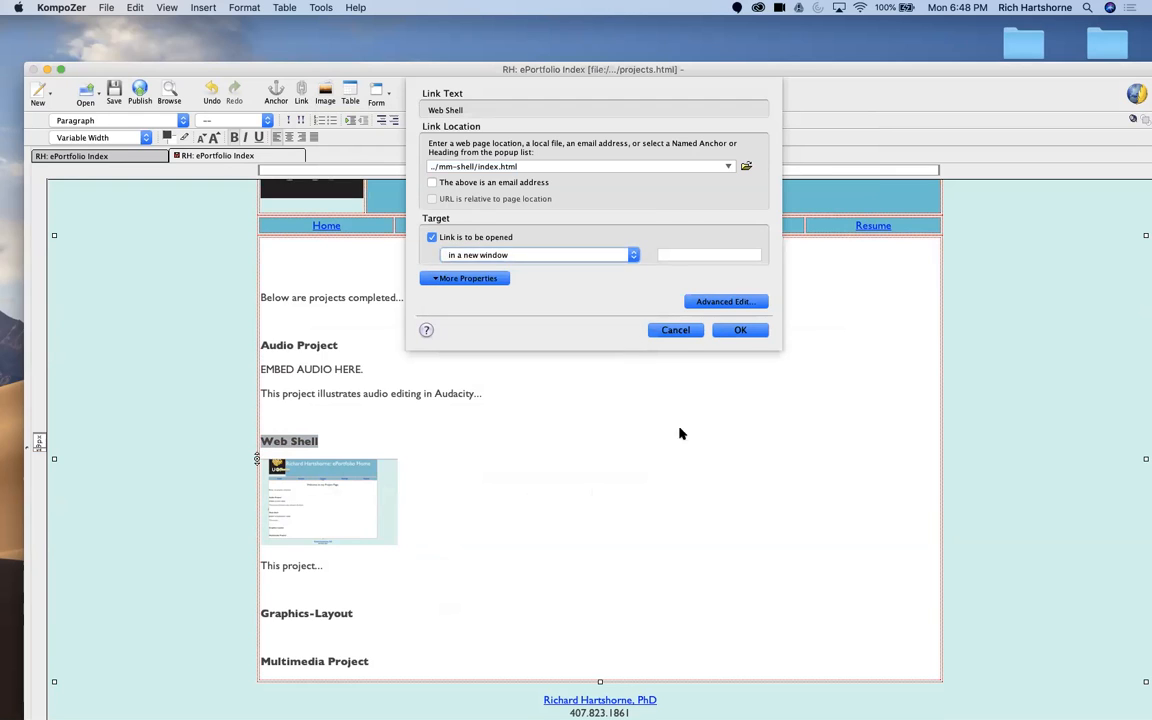
key("Return")
left_click(318, 460)
left_click_drag(317, 443, 358, 441)
left_click(221, 438)
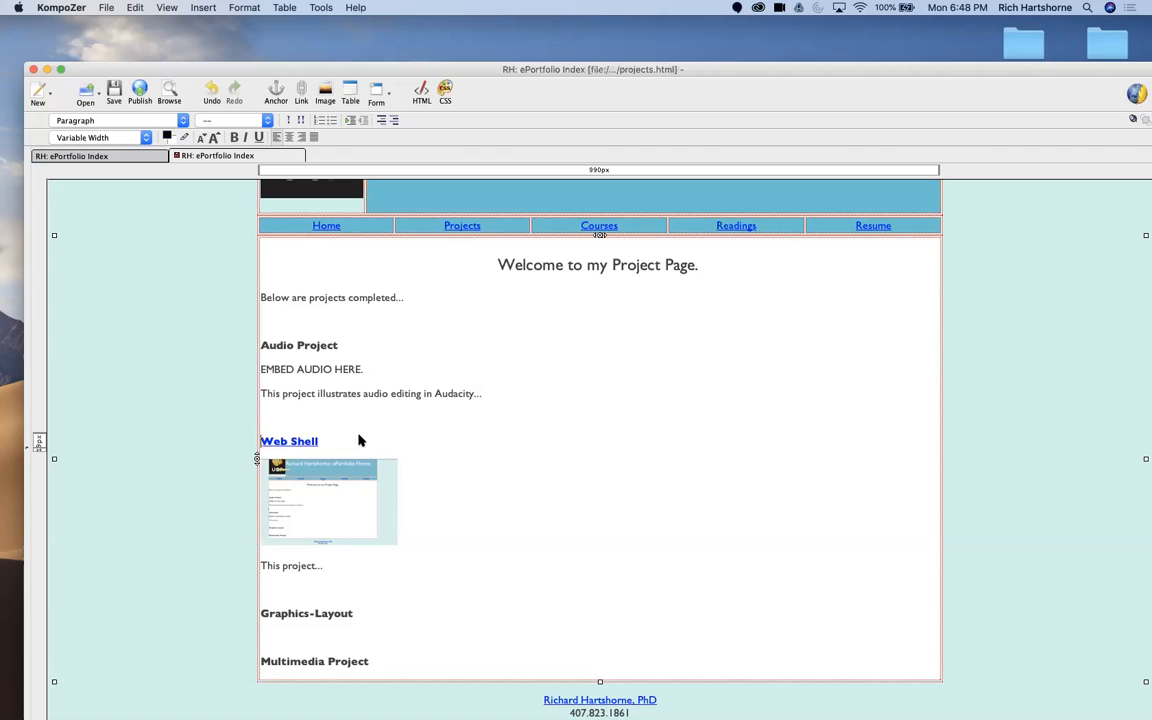
Step: Add an empty line directly below the Graphics-Layout heading
left_click(334, 632)
left_click(404, 600)
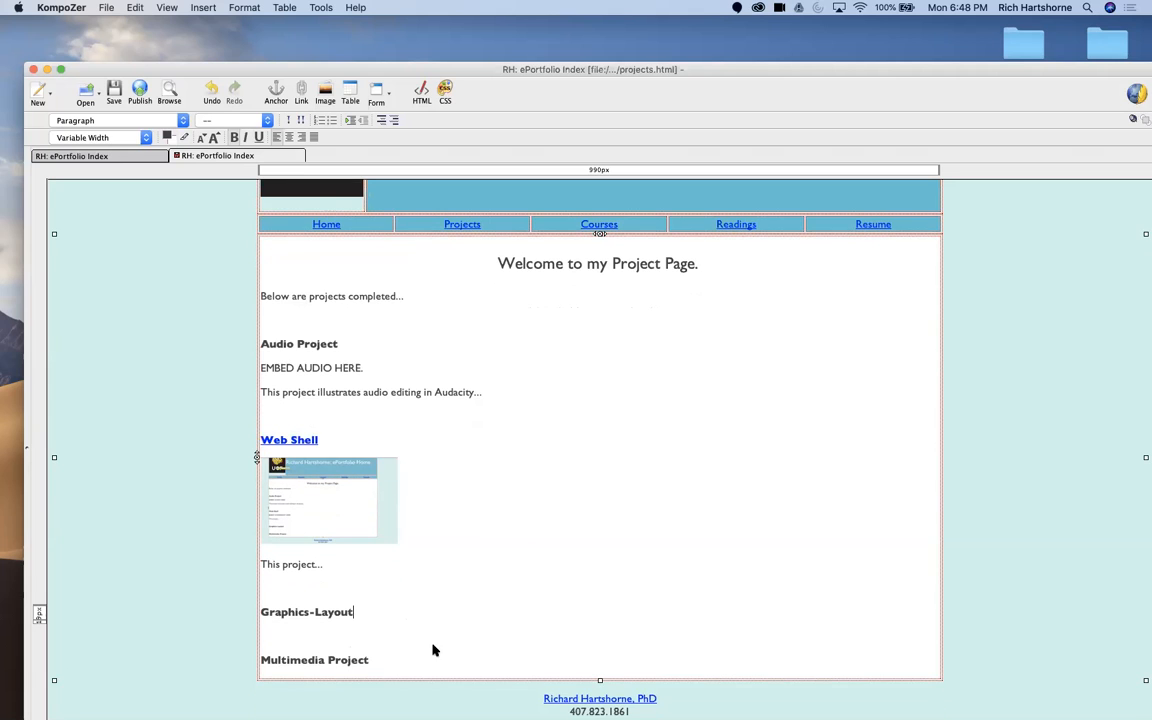
key("Return")
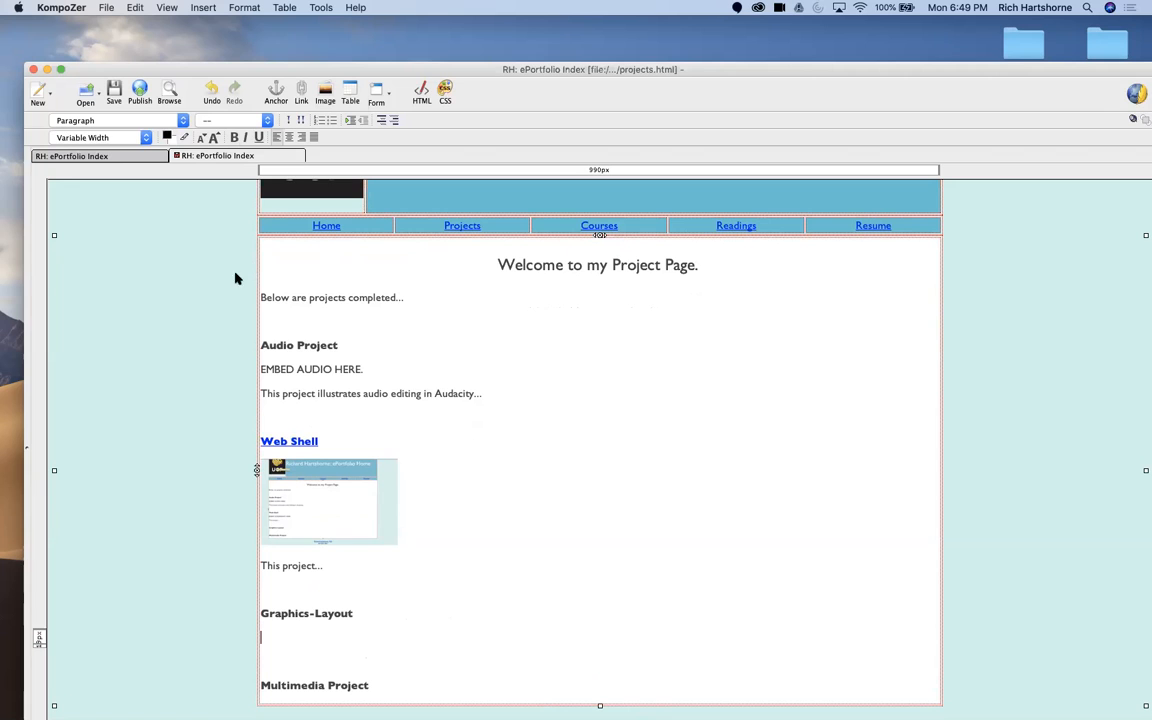
mouse_move(330, 712)
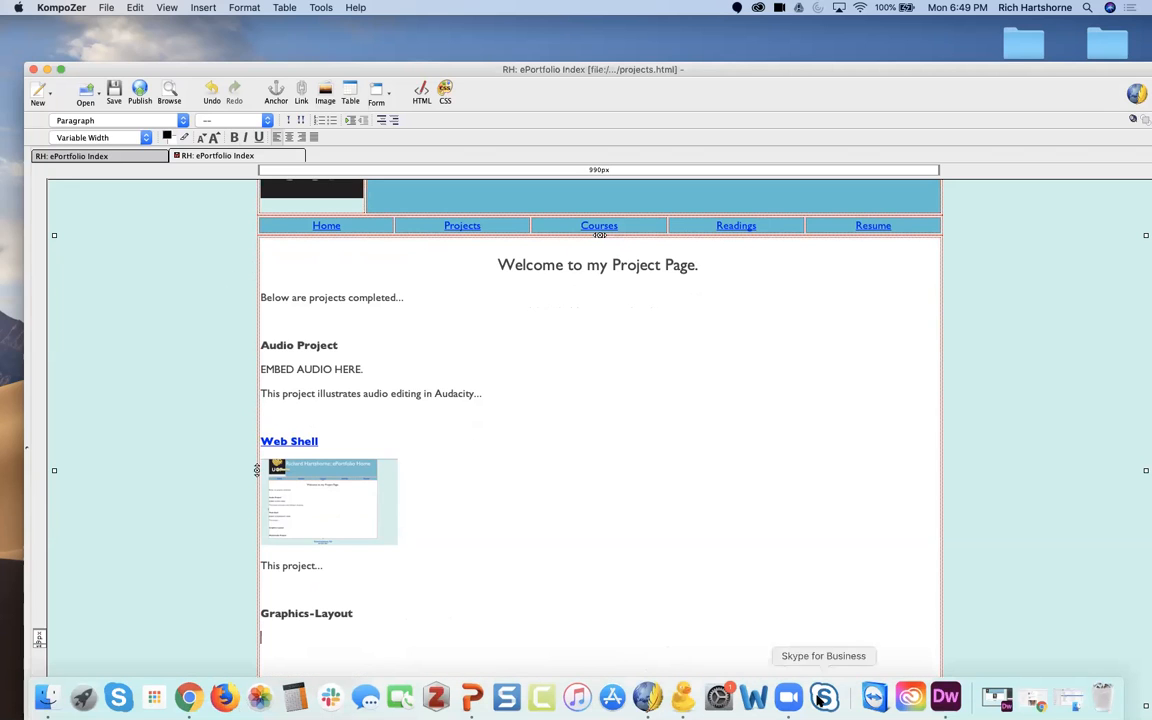
Step: Switch to Chrome and copy the full embed code of the eme6507-updating eport-mm-project-webinar presentation
left_click(471, 697)
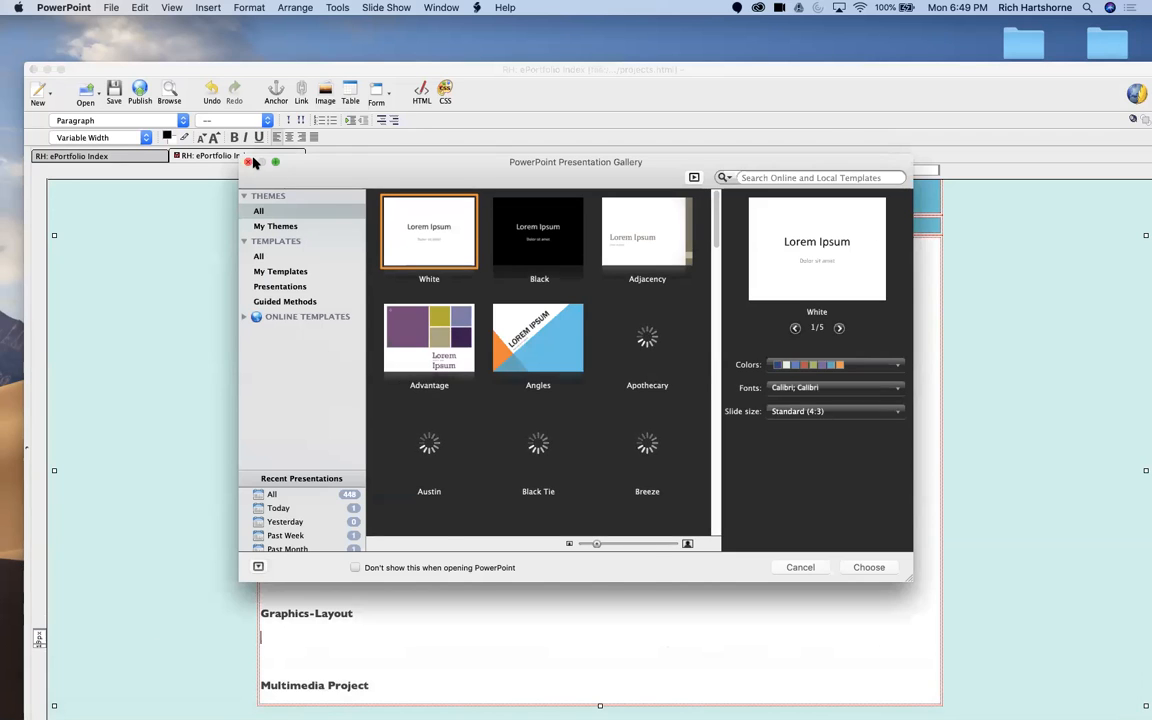
left_click(250, 164)
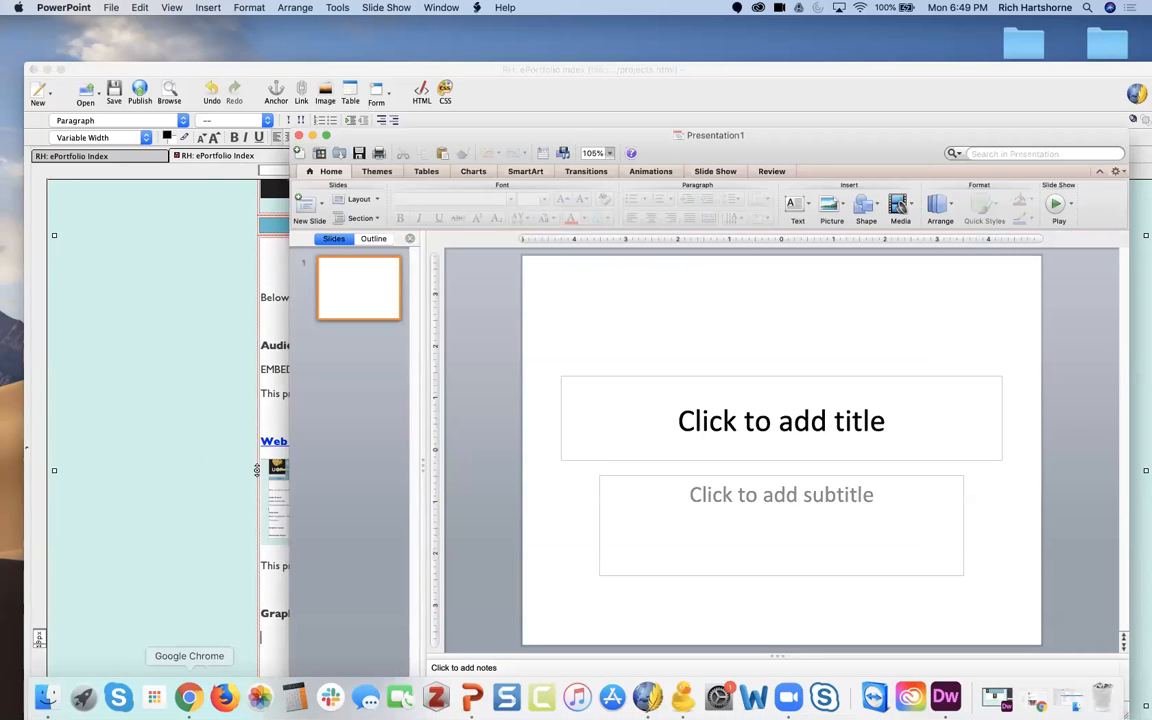
left_click(192, 712)
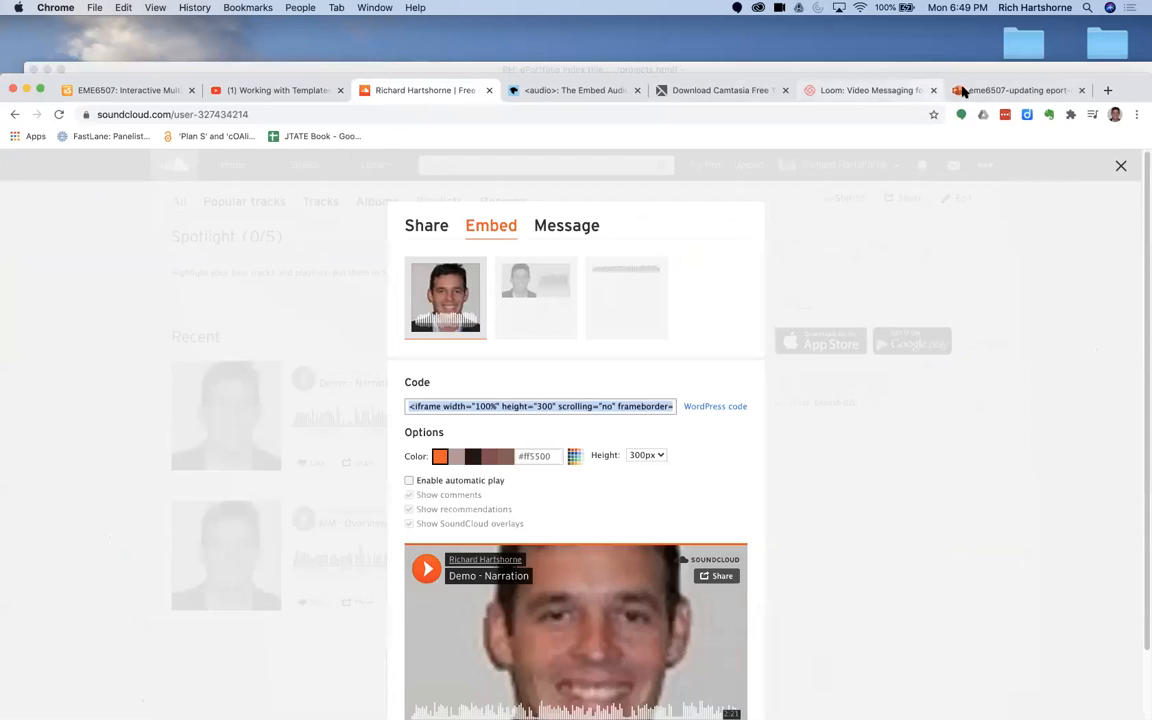
left_click(960, 90)
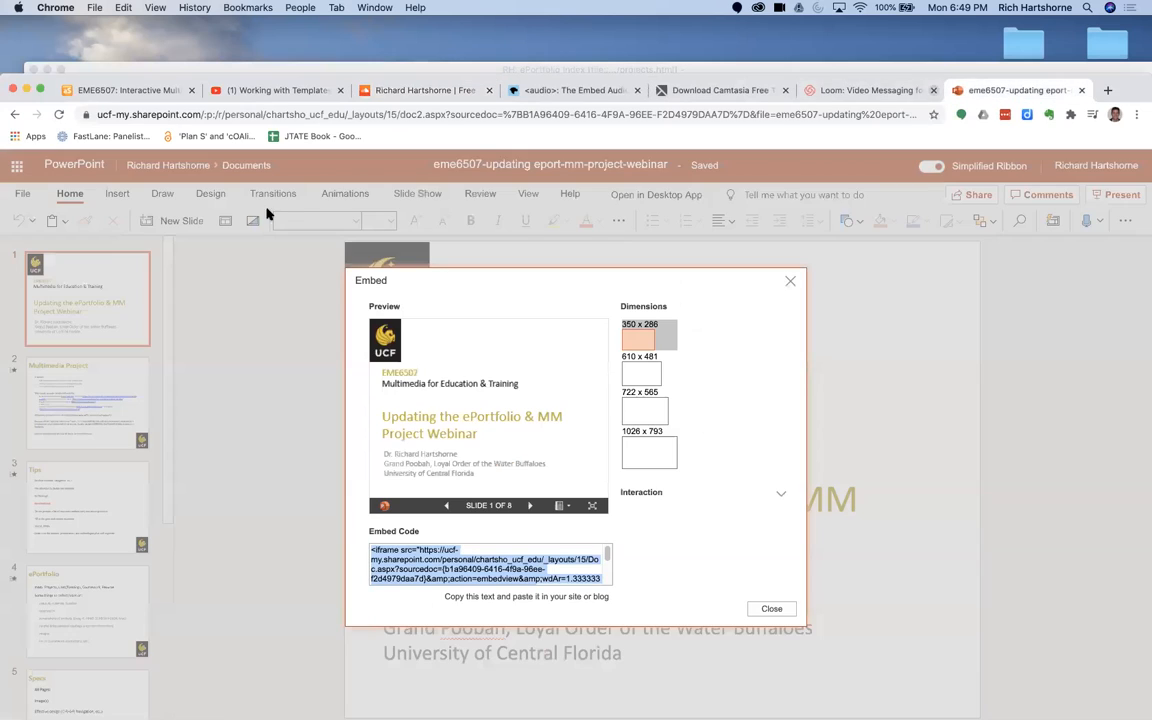
right_click(452, 556)
left_click(486, 573)
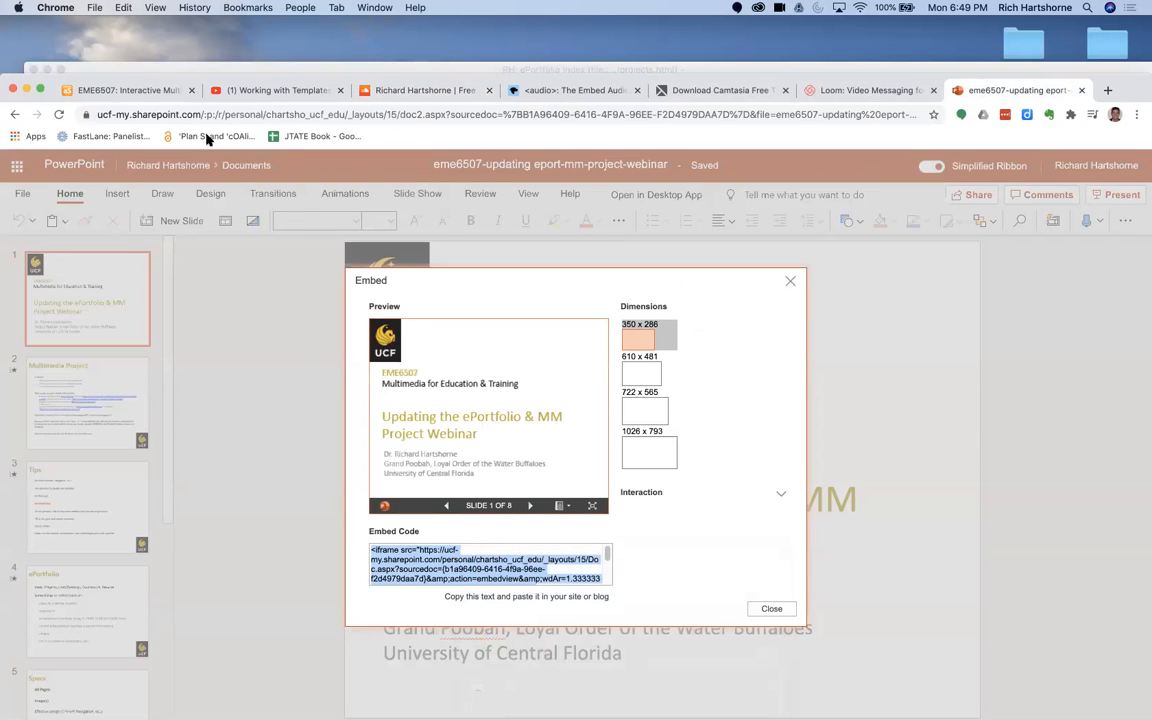
Step: Return to KompoZer, paste the presentation's embed code after the empty paragraph under Graphics-Layout in the split source view, and save the page
left_click(165, 72)
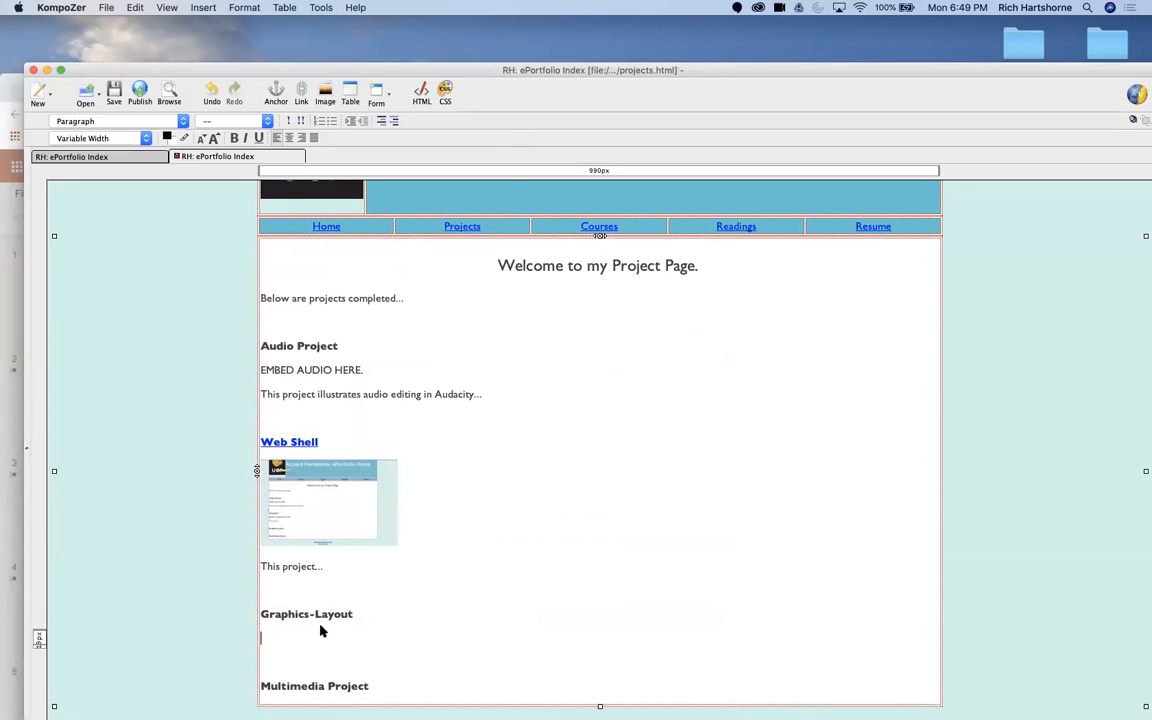
double_click(719, 67)
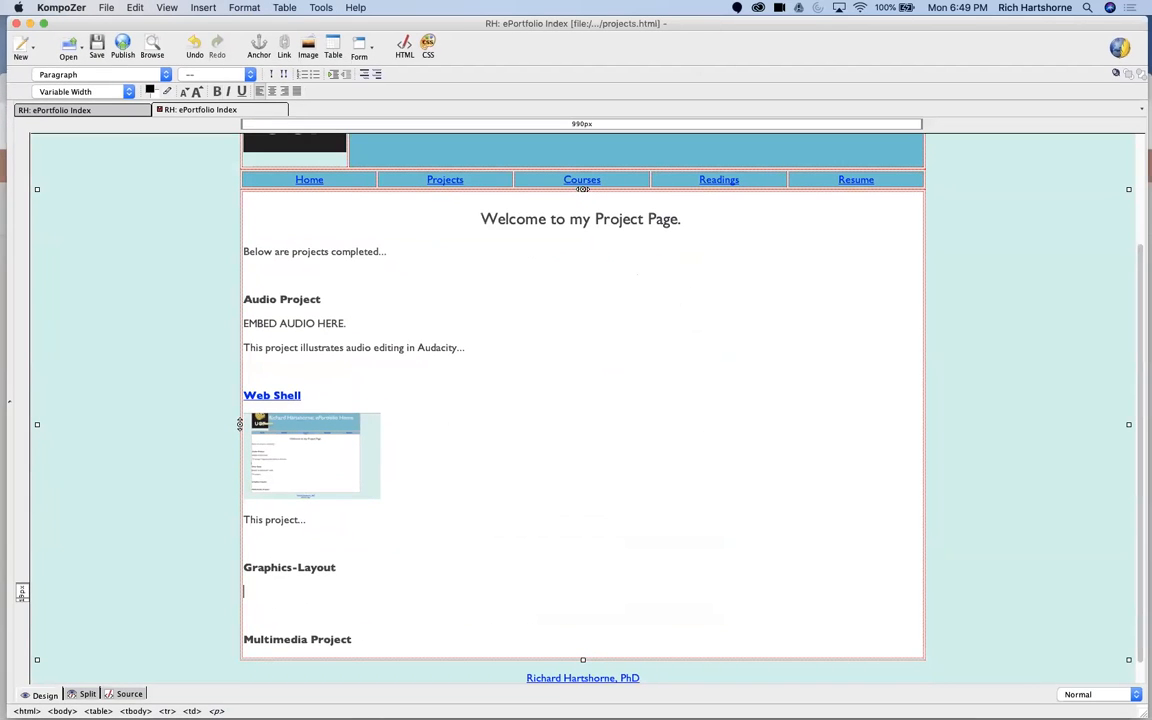
left_click(86, 694)
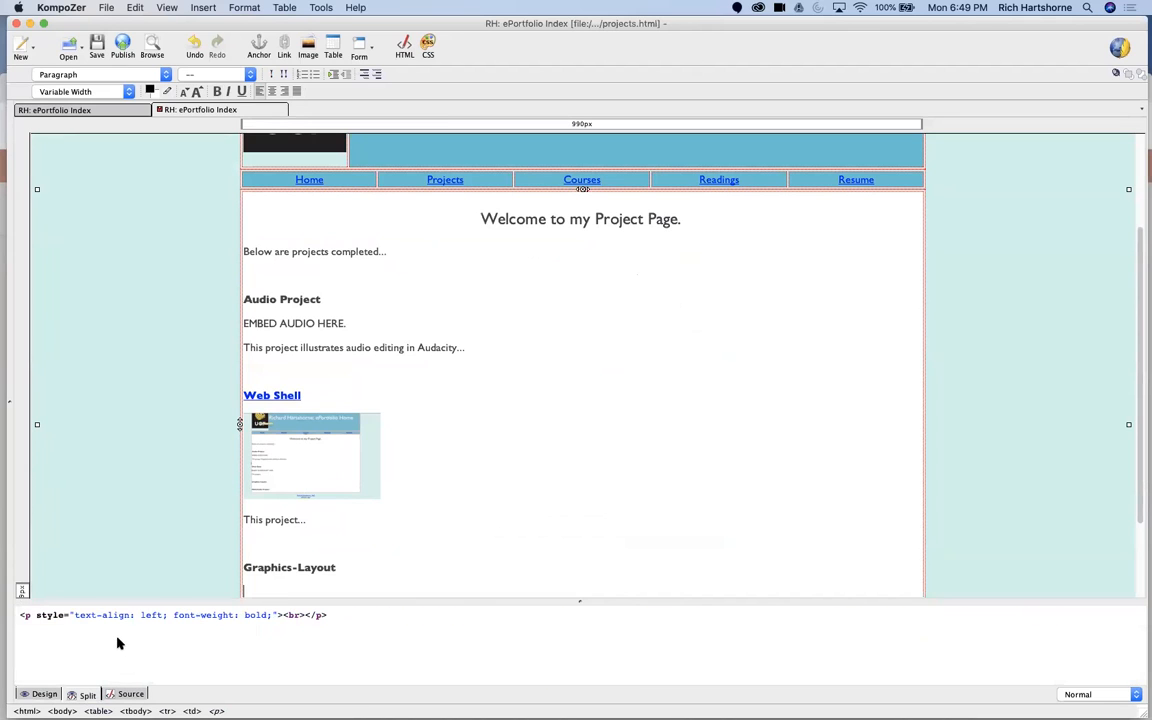
right_click(115, 637)
right_click(53, 634)
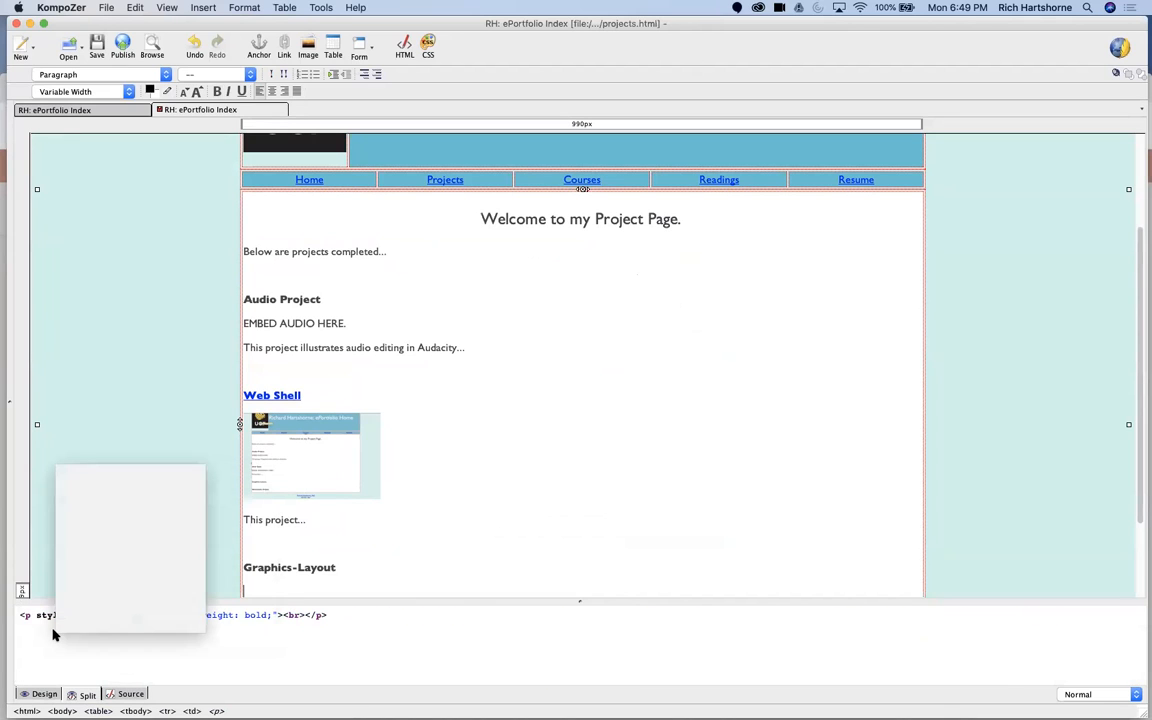
left_click(332, 631)
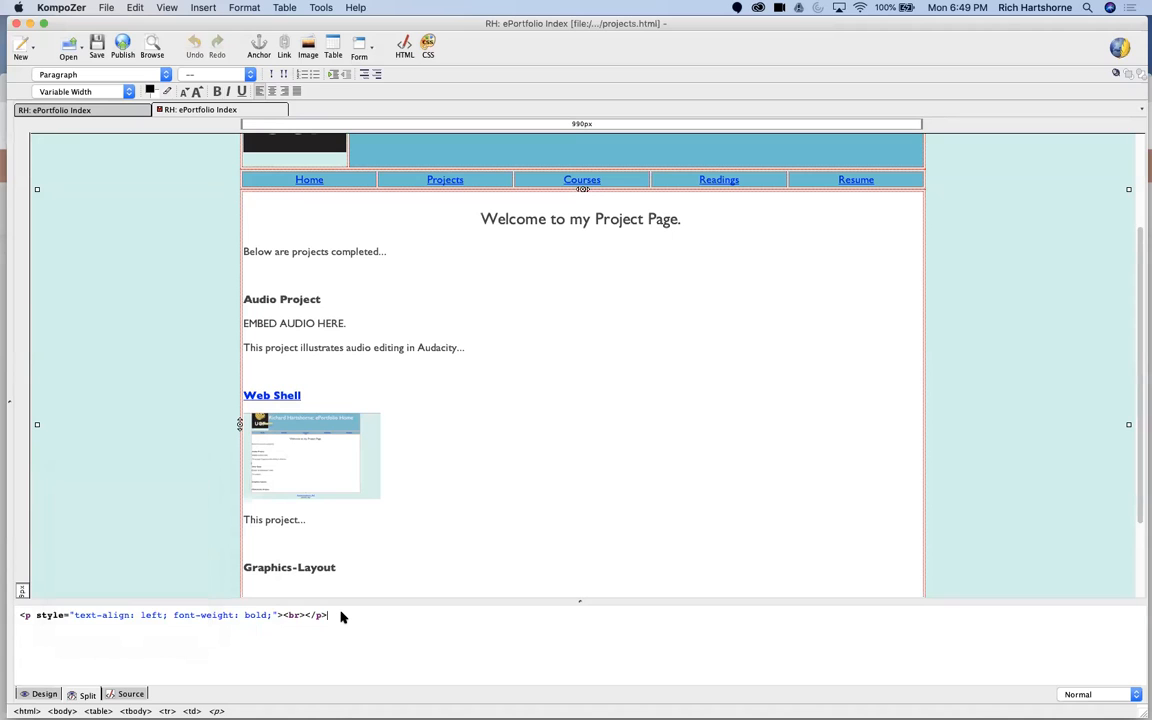
key("super+v")
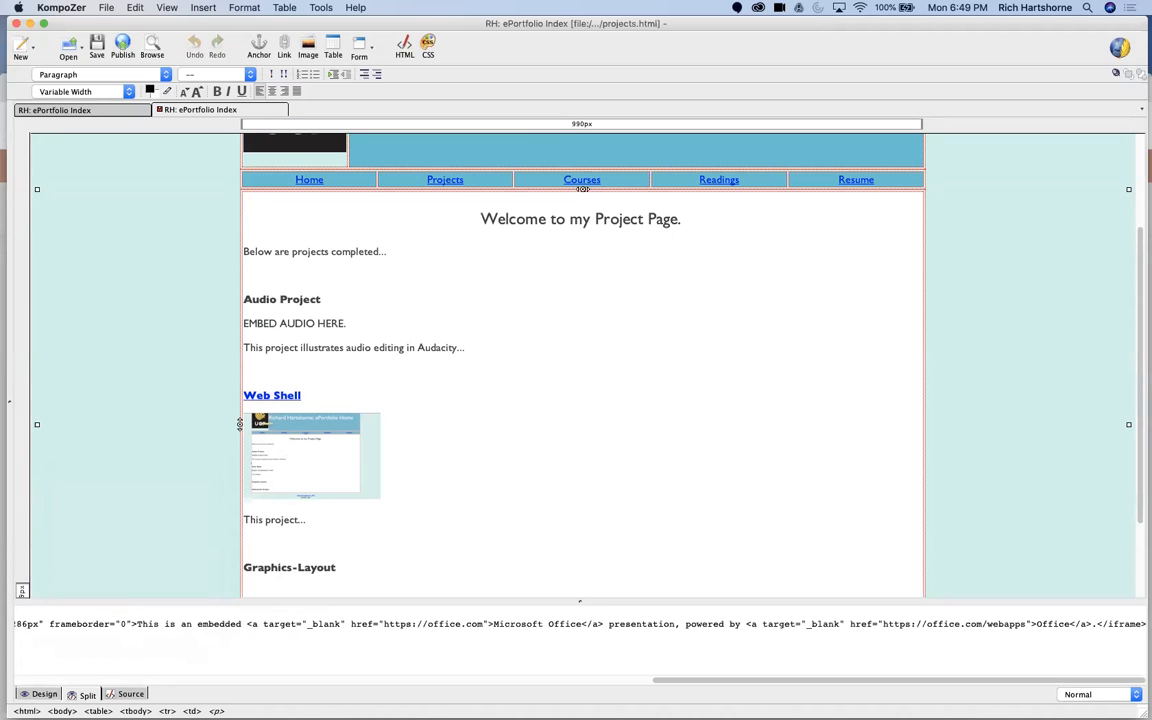
left_click(100, 417)
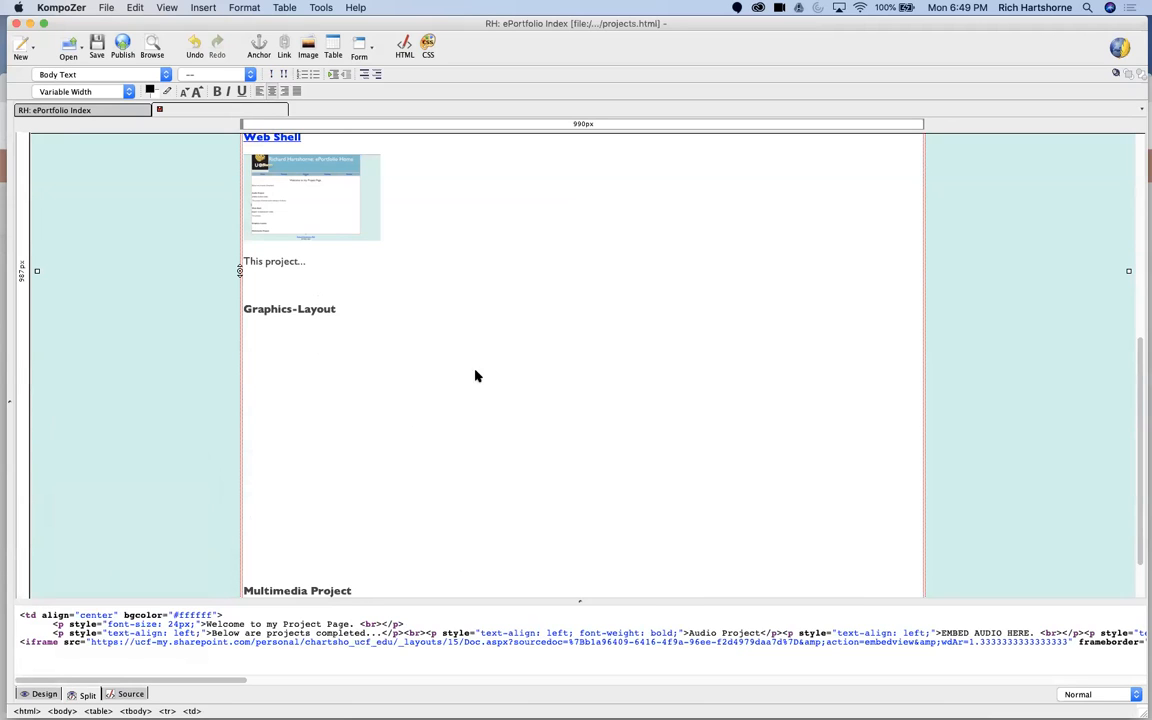
left_click(99, 46)
Step: Review the projects page from the welcome heading through the Audio Project, Web Shell and Graphics-Layout sections
scroll(450, 378, "up", 4)
scroll(417, 470, "down", 5)
left_click(388, 529)
scroll(432, 435, "up", 6)
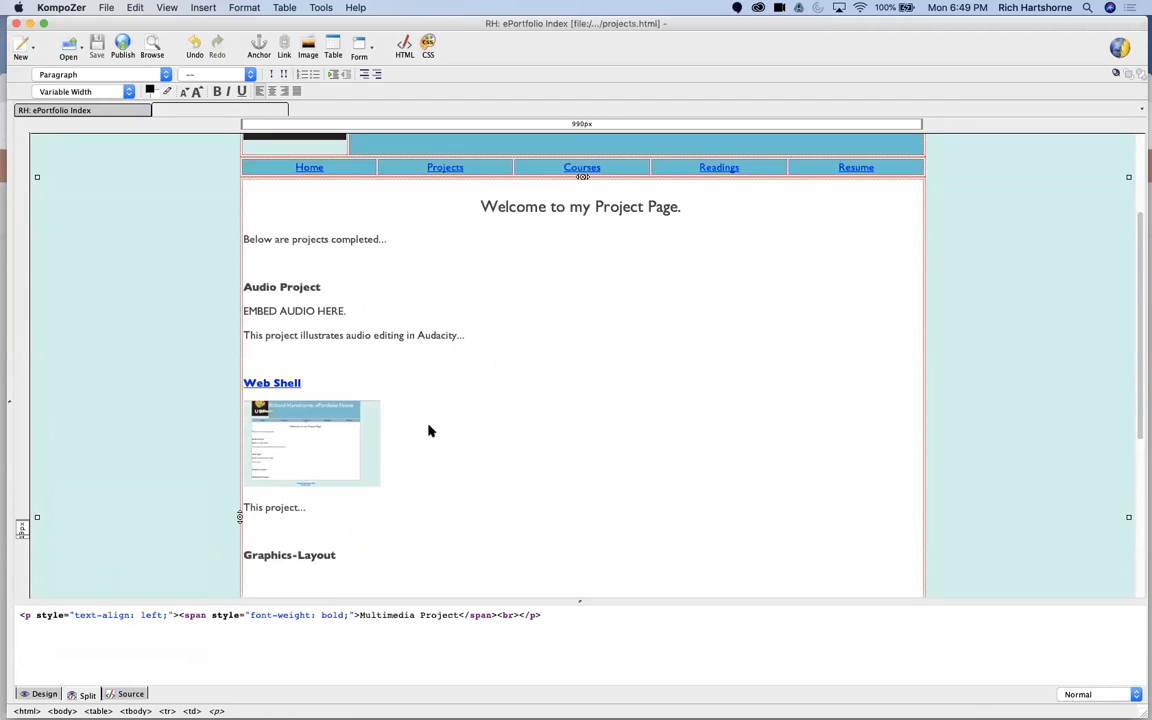
scroll(440, 410, "down", 3)
scroll(420, 340, "up", 3)
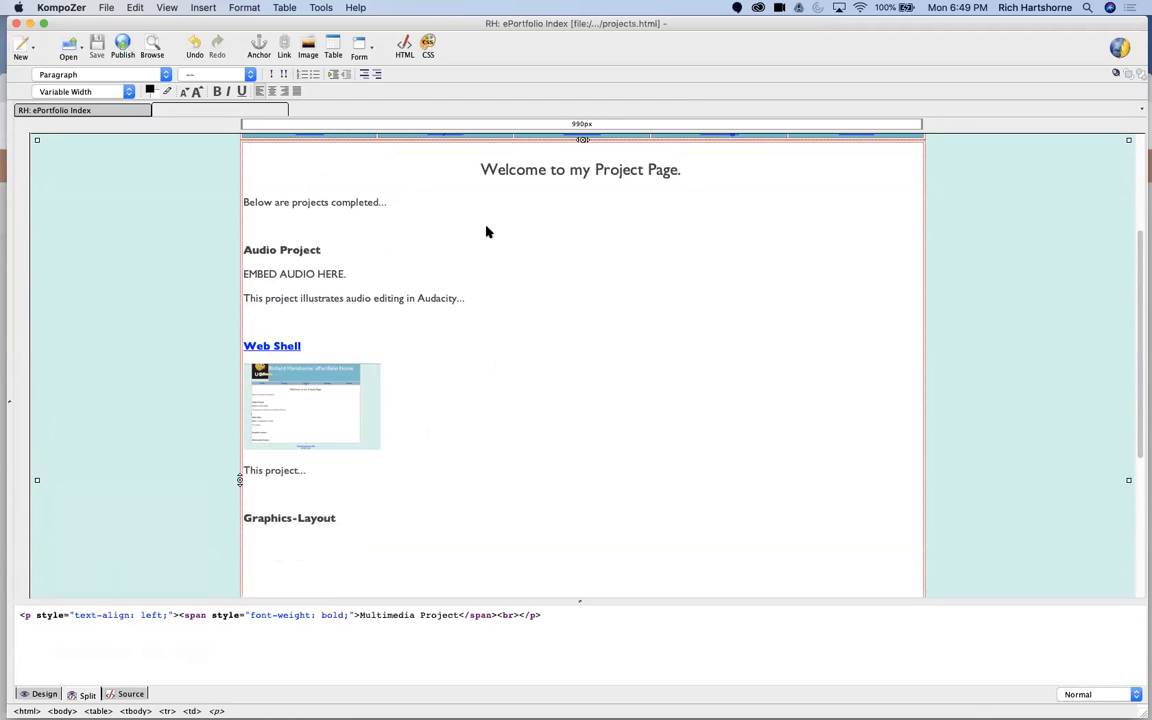
left_click(493, 188)
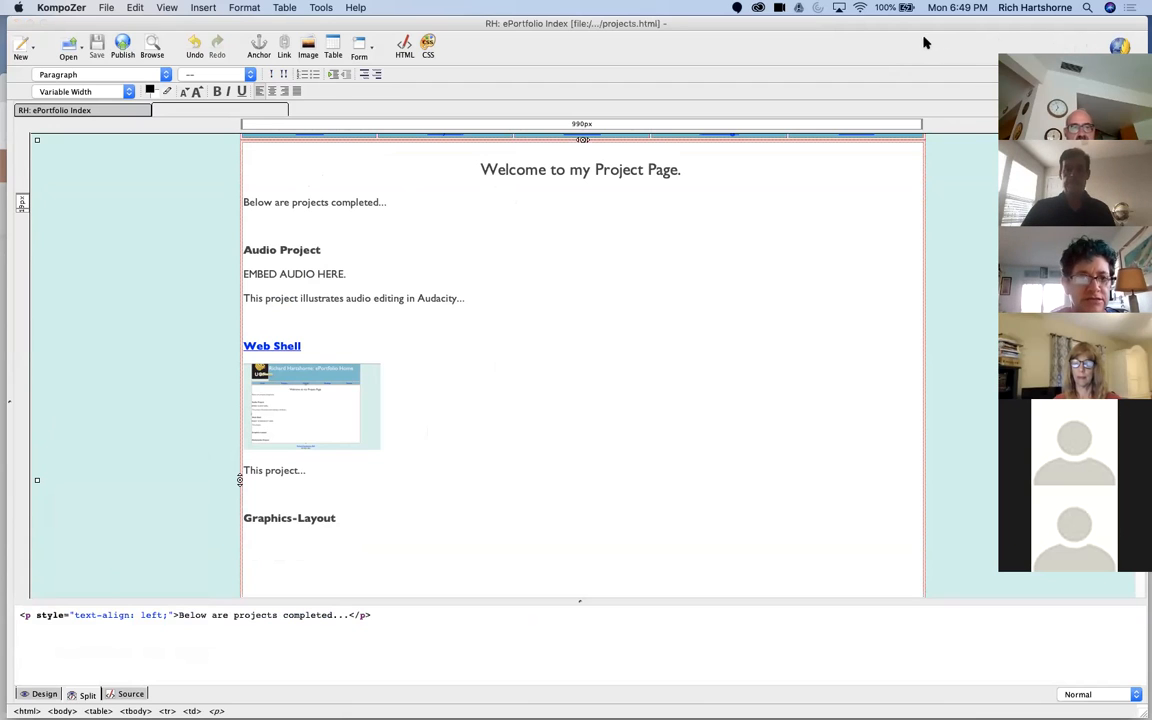
left_click(495, 435)
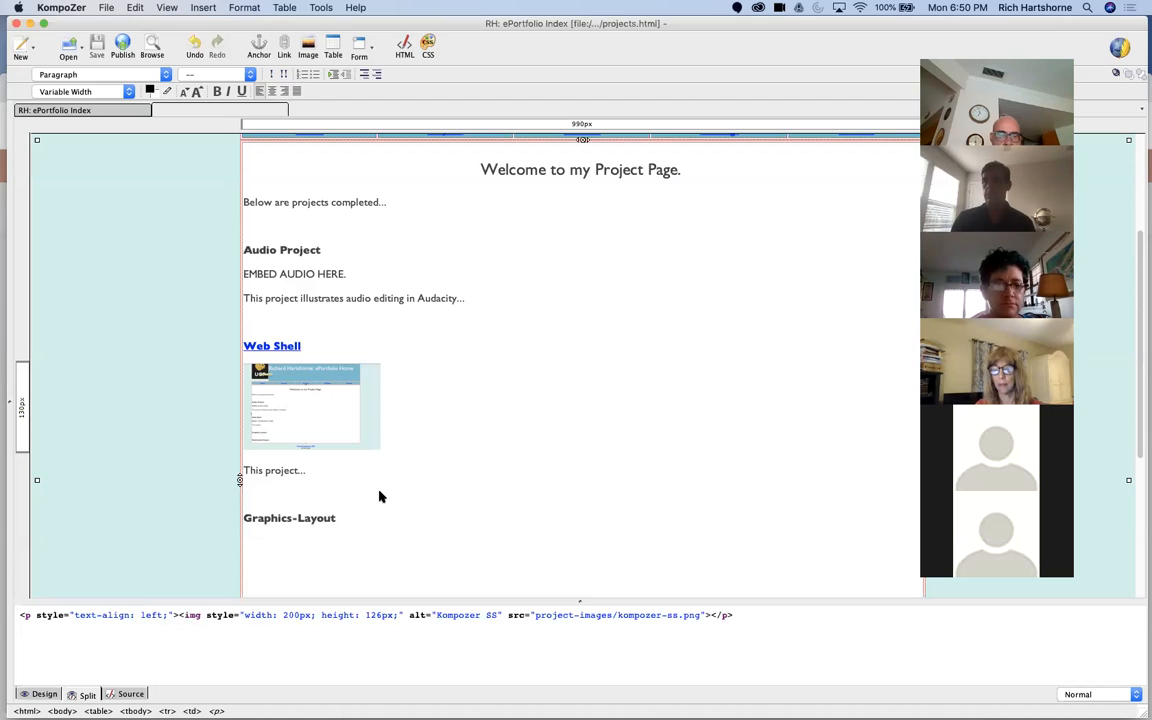
left_click(468, 298)
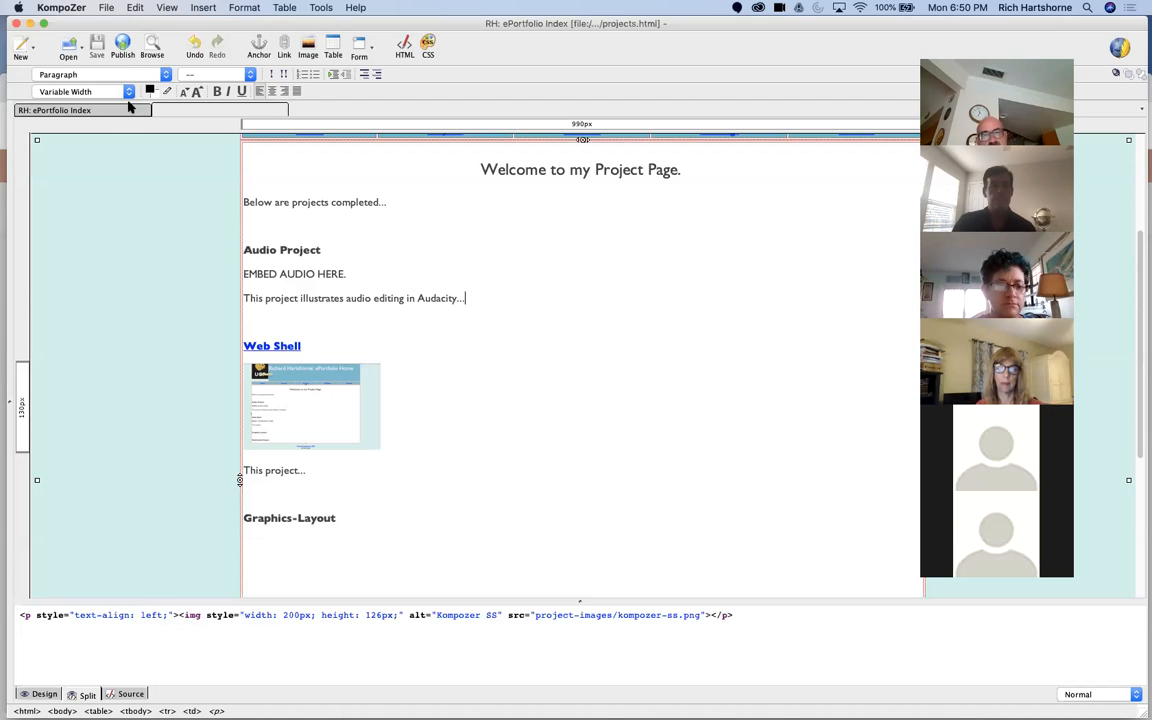
Step: Open readings.html from the eport-html folder
left_click(70, 46)
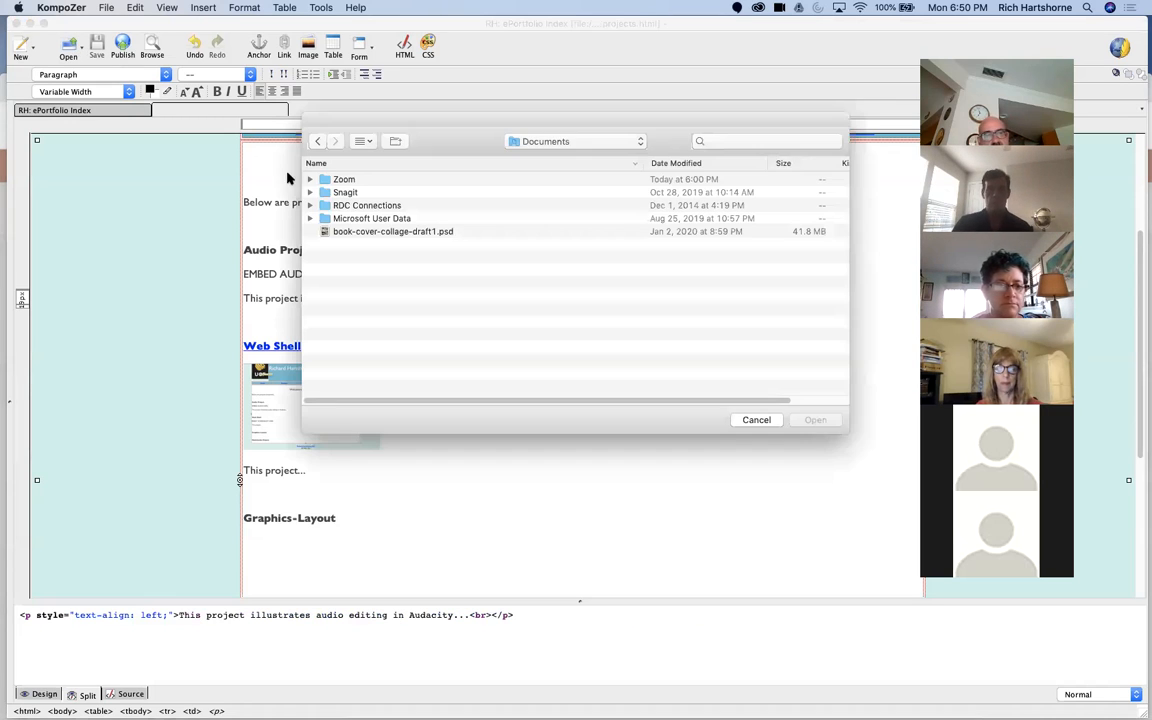
left_click(540, 141)
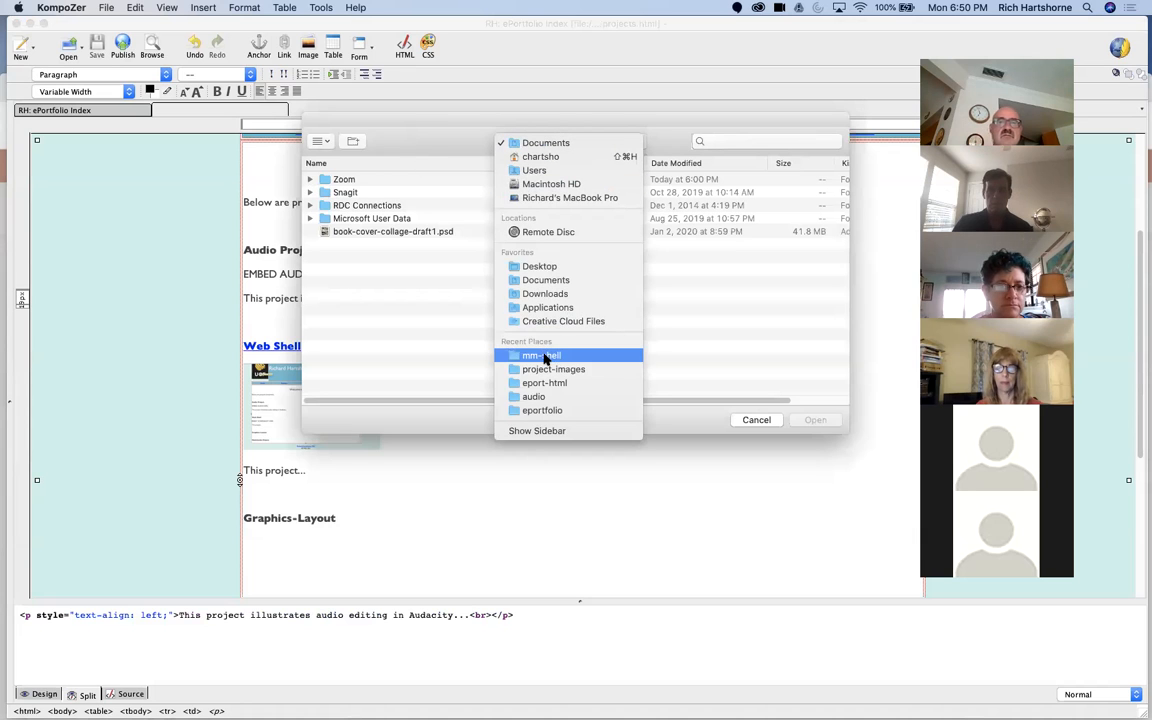
left_click(547, 384)
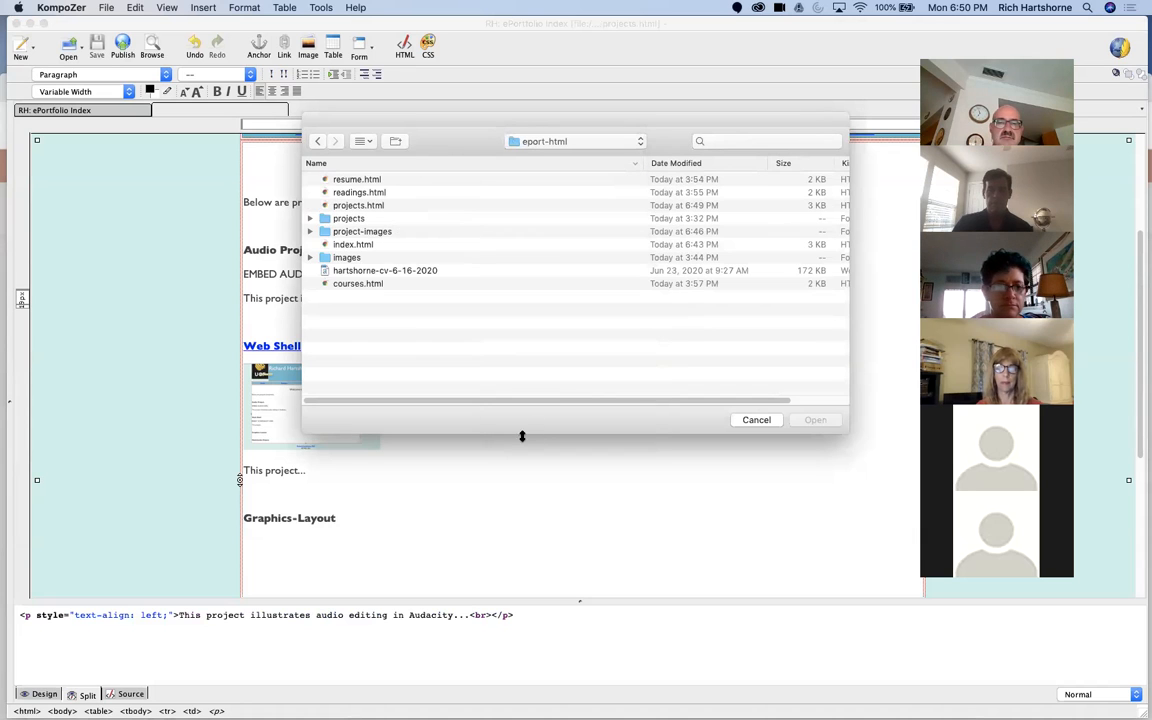
left_click(368, 193)
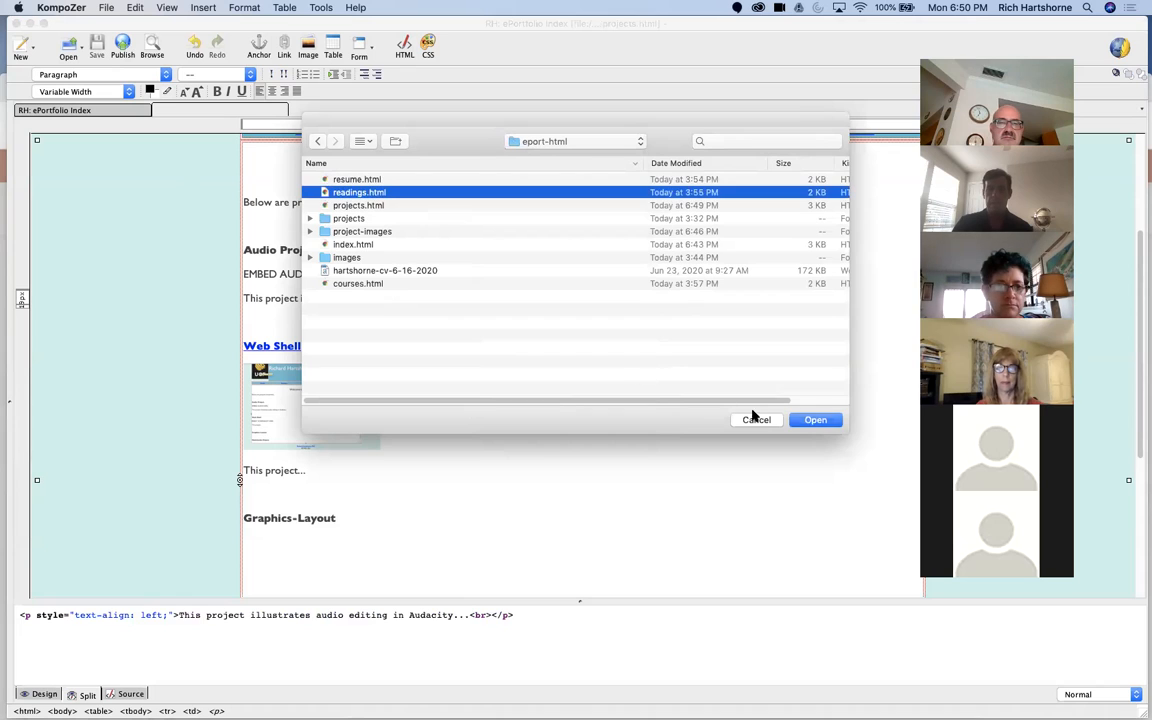
left_click(810, 420)
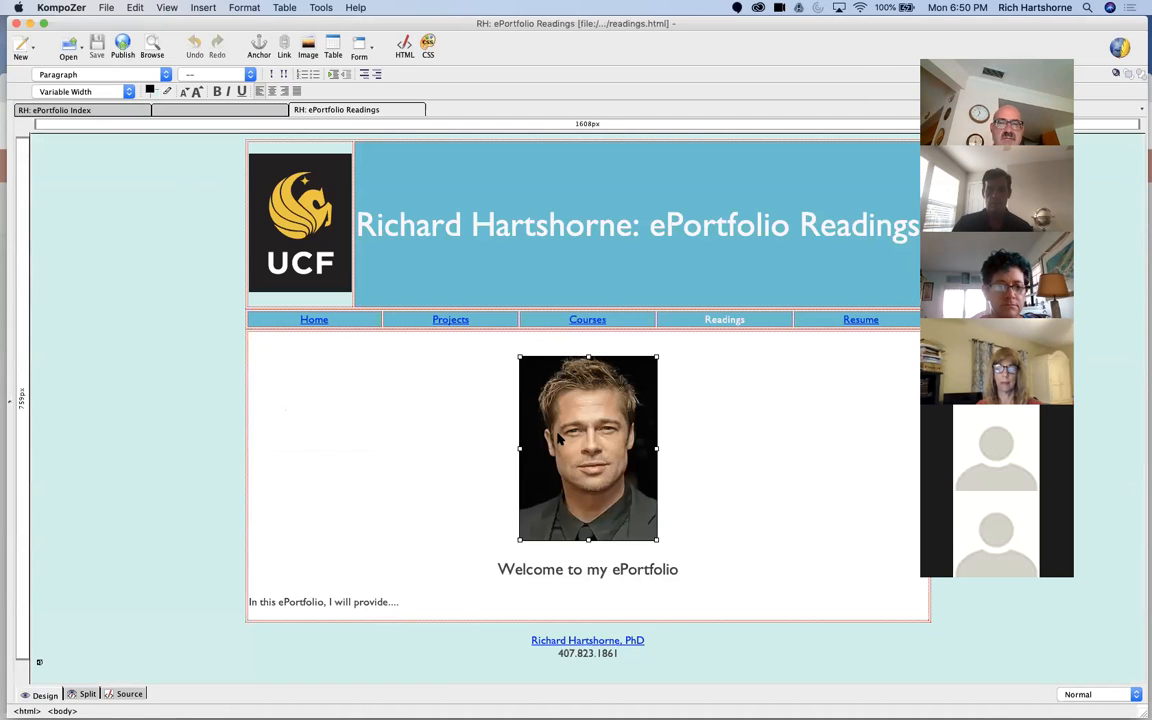
Step: Delete the portrait photo and change the page heading to "Welcome to my Readings Page"
key("BackSpace")
double_click(619, 365)
type("Readings Page")
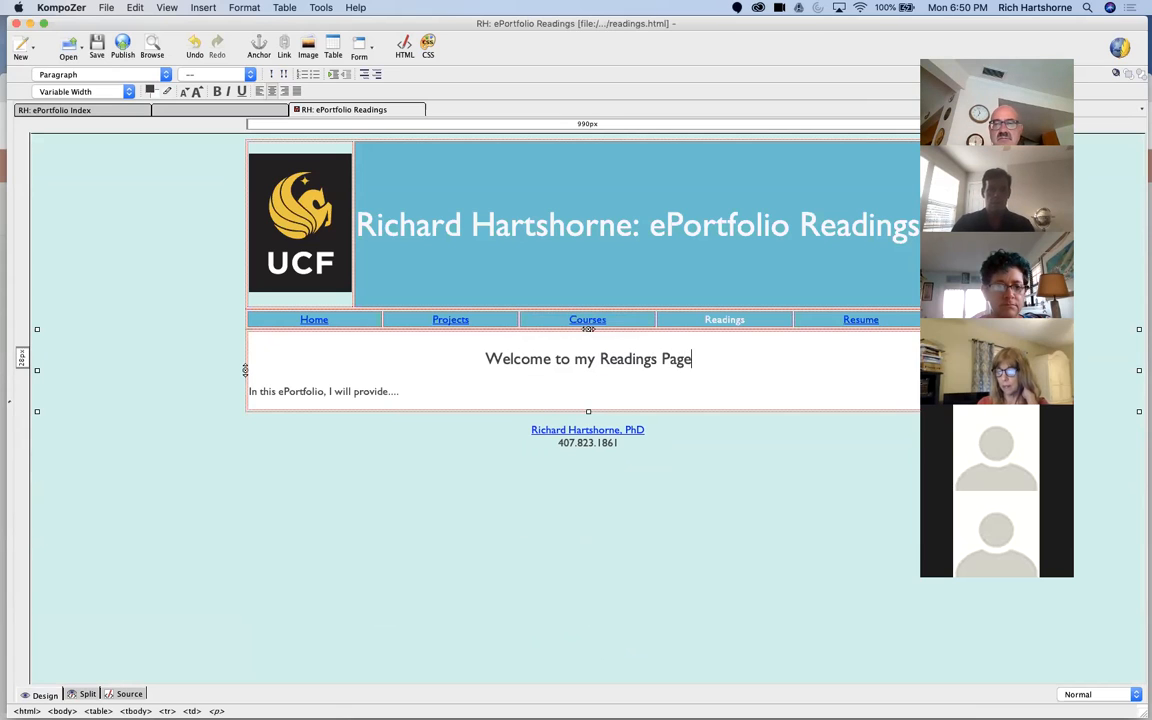
Step: Add "Reading 1." with an "Annotation" line beneath it below the introductory sentence, leaving blank space before and after
double_click(319, 389)
left_click(310, 387)
left_click(460, 396)
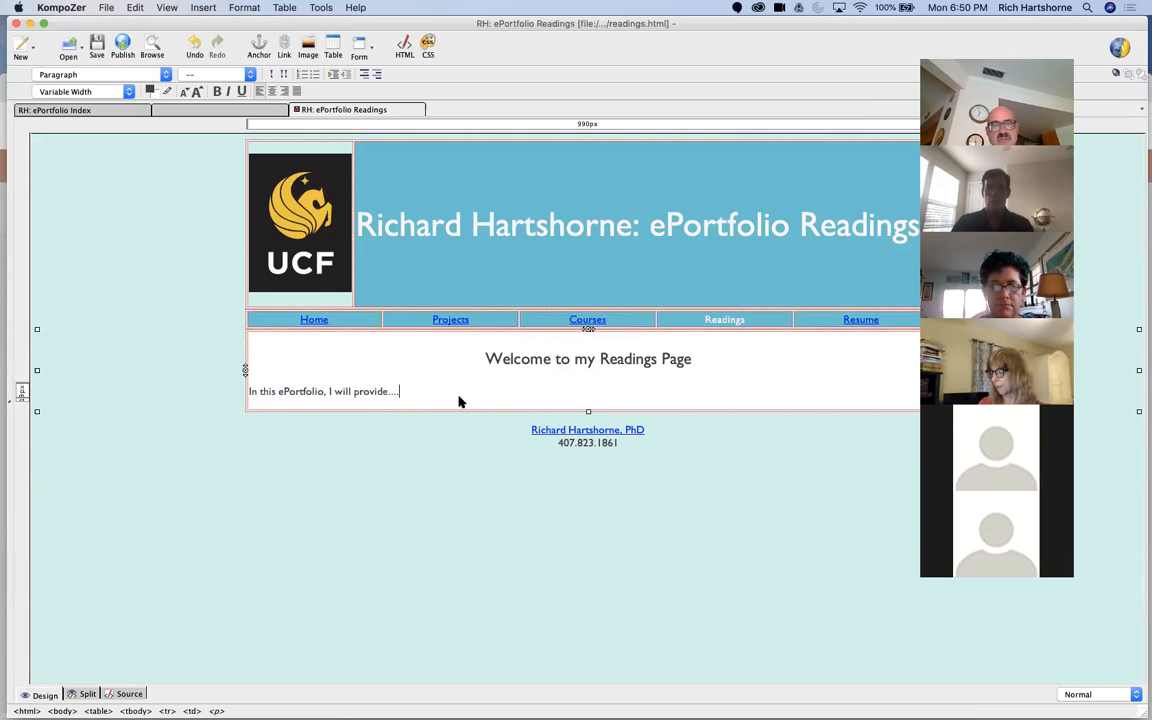
key("Return")
key("Return")
type("Reading ")
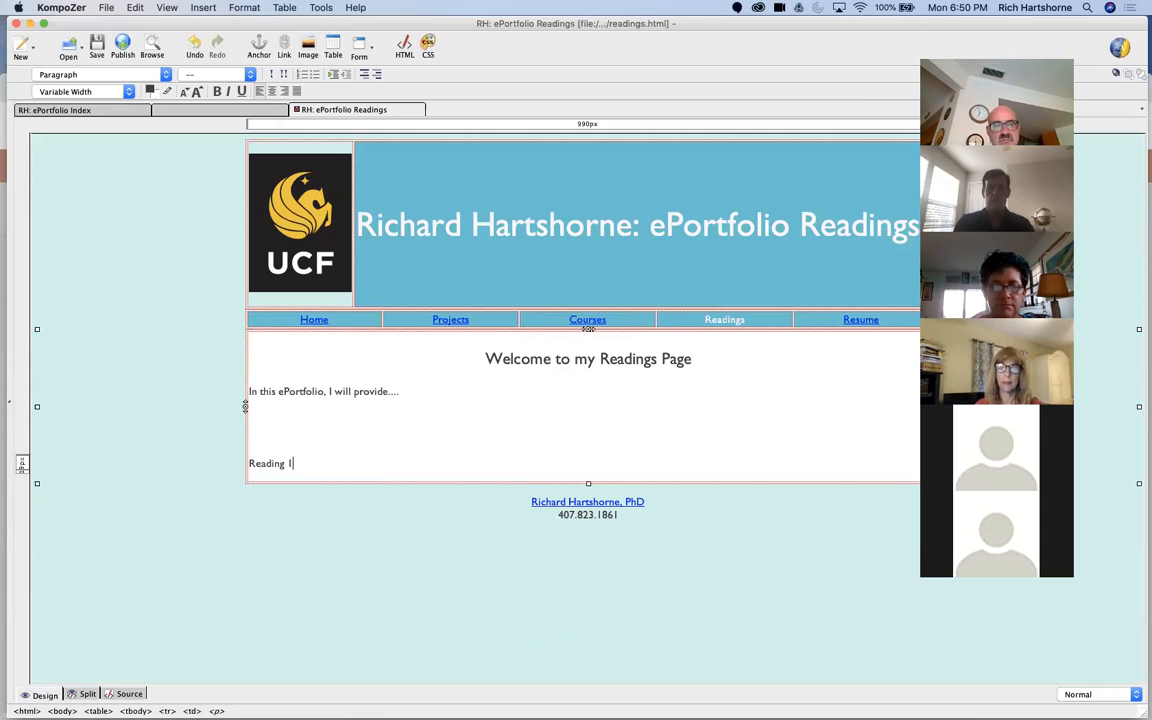
type("1.")
key("Return")
type("A")
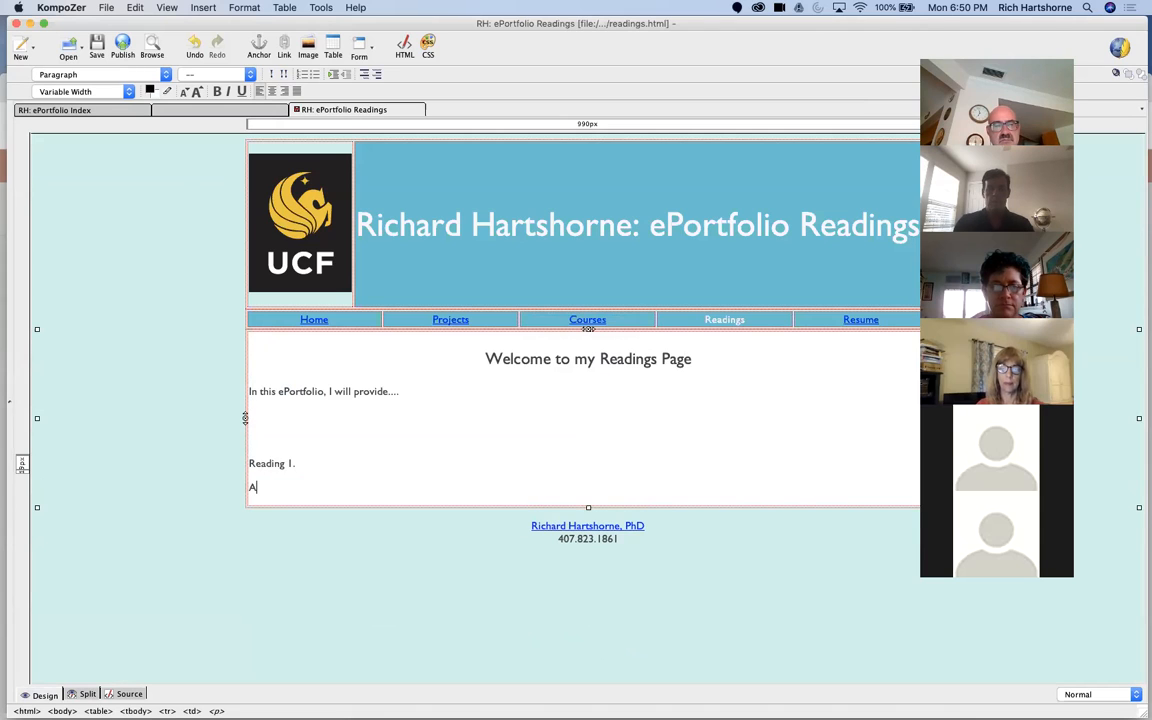
type("nnotation")
key("Return")
key("Return")
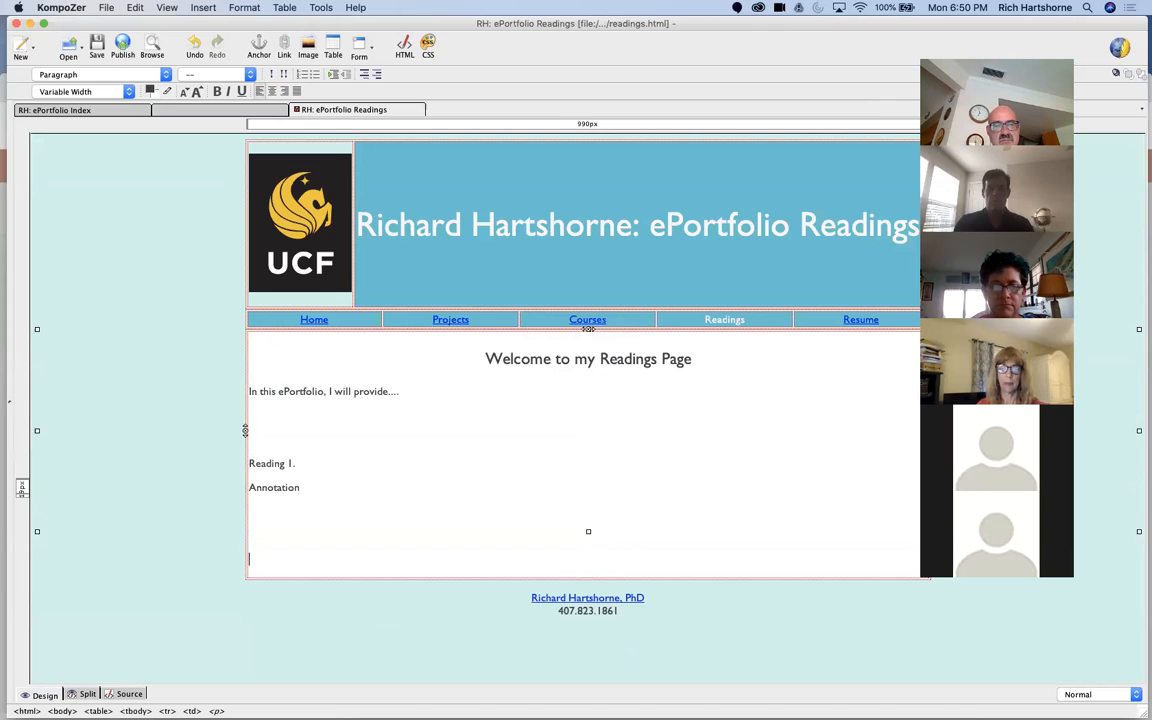
Step: Add "reading 2." with an "Annotation" line beneath it, one blank line below the first reading entry
type("Readin")
key("BackSpace")
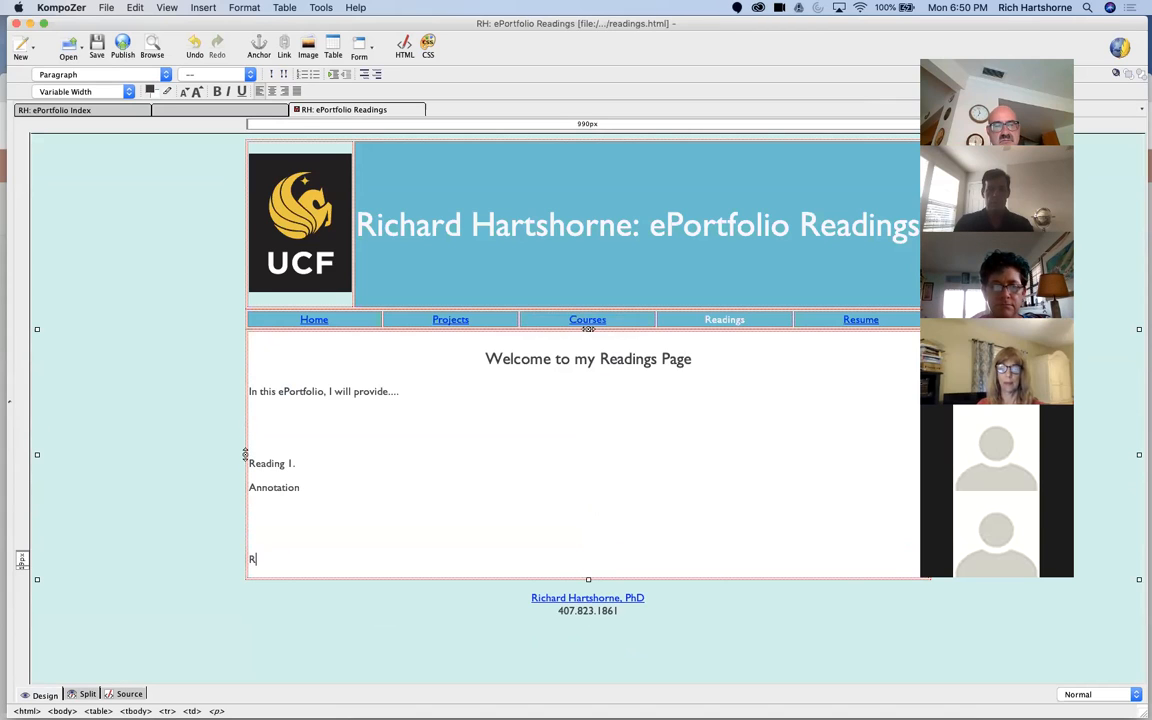
key("BackSpace")
type("reading 2")
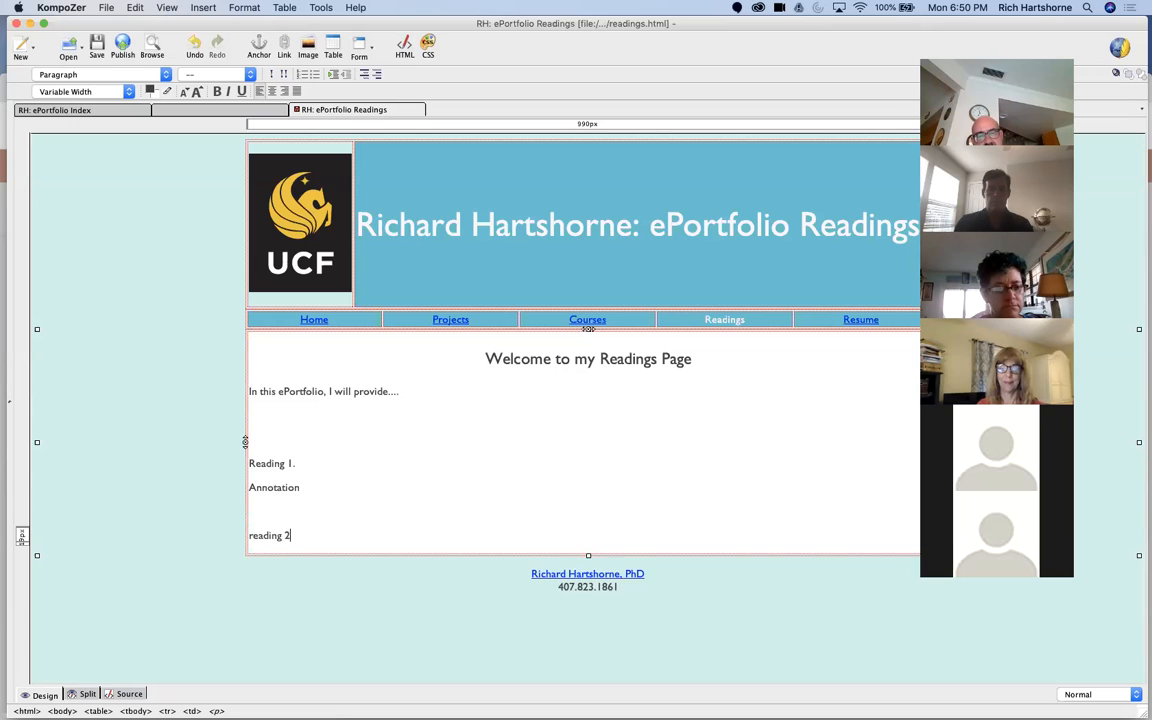
type(".")
key("Return")
type("Annotation")
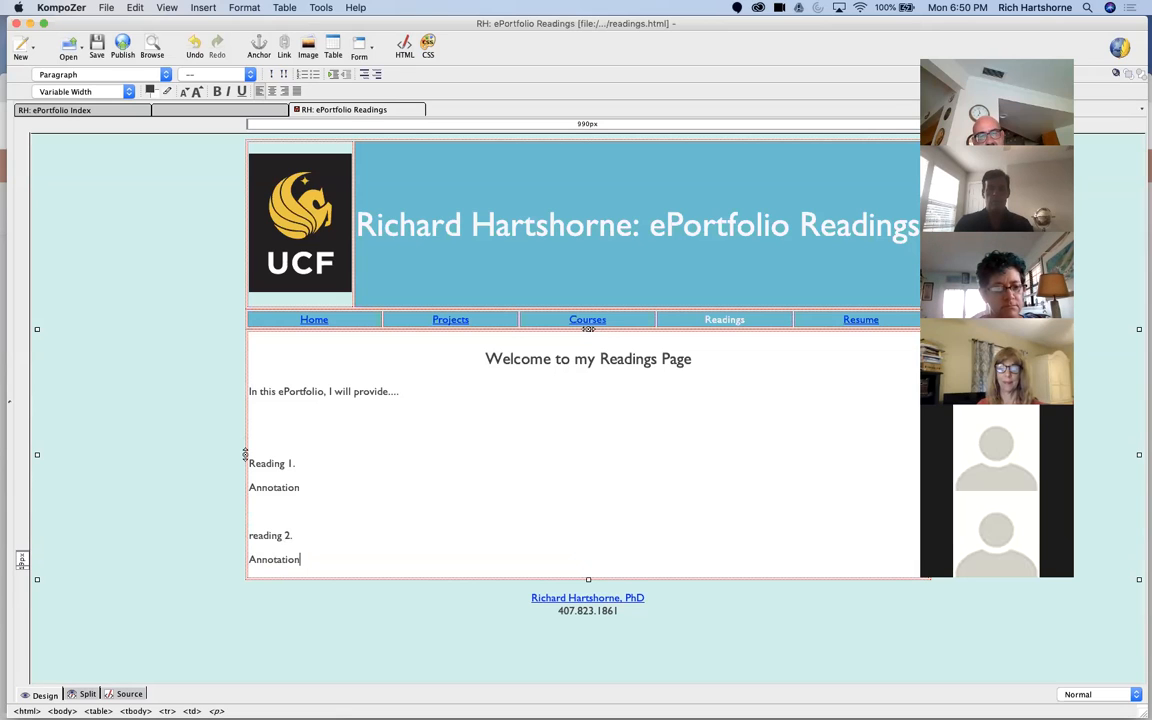
Step: Add "Reading 3" with its own "Annotation" line, one blank line below the second reading entry
key("Return")
key("Return")
type("Reading 2")
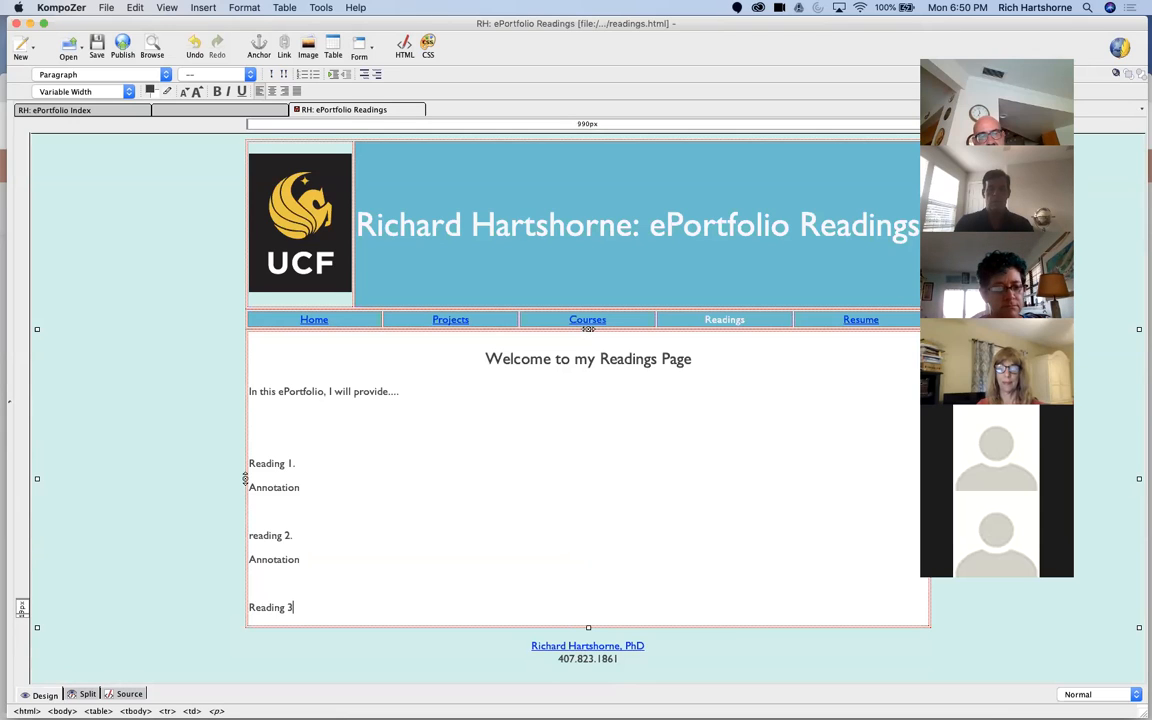
key("Return")
type("Annotation")
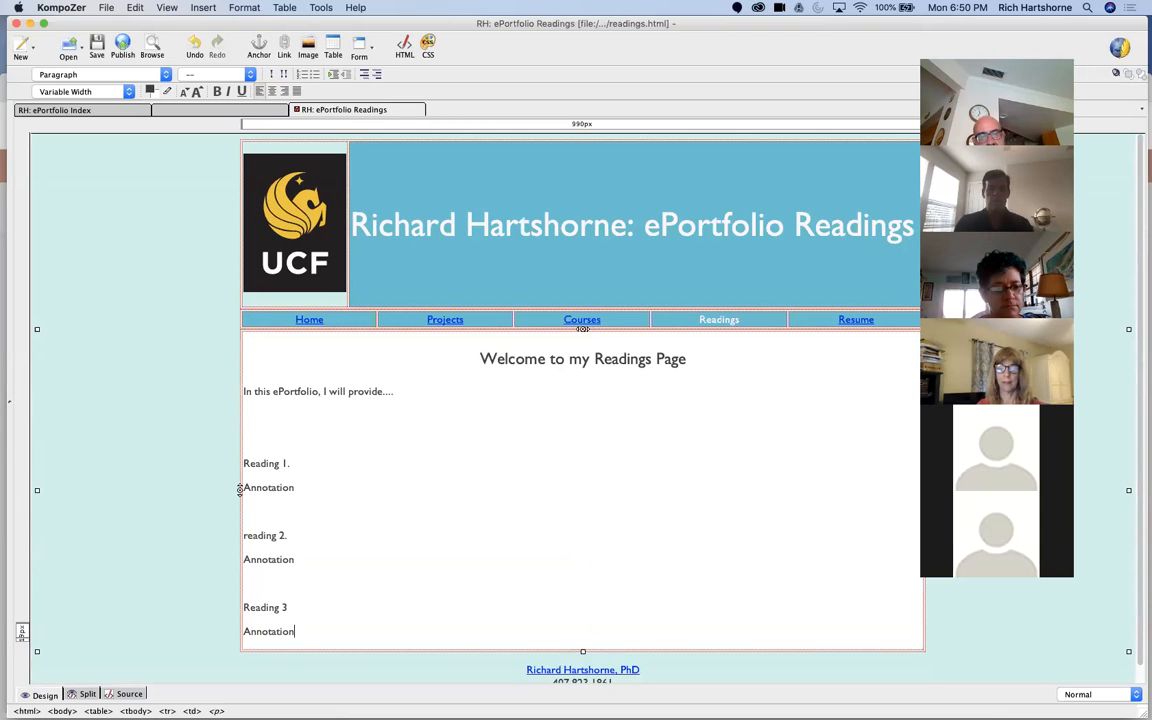
Step: Add "Link 1." and "Link 2" below the readings, each followed by an "Annotation" line, and end with a new line
key("Return")
key("Return")
key("Return")
type("Link 1")
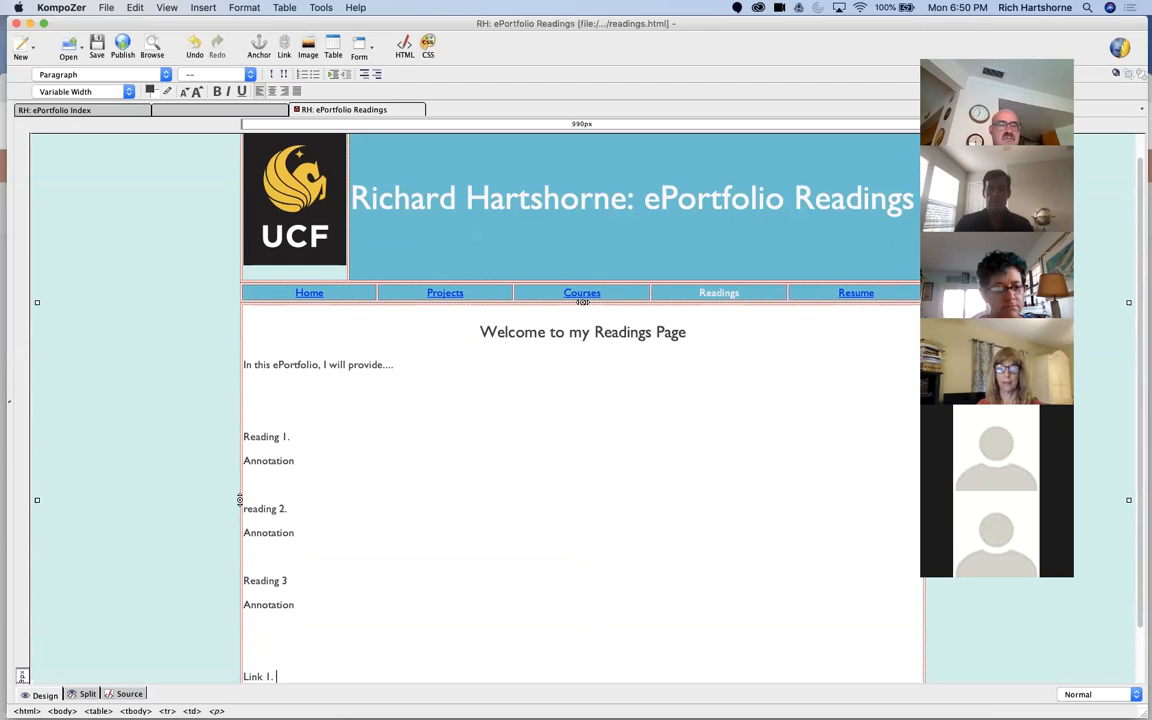
type(".")
key("Return")
type("Annotation")
key("Return")
type("Link 2")
key("Return")
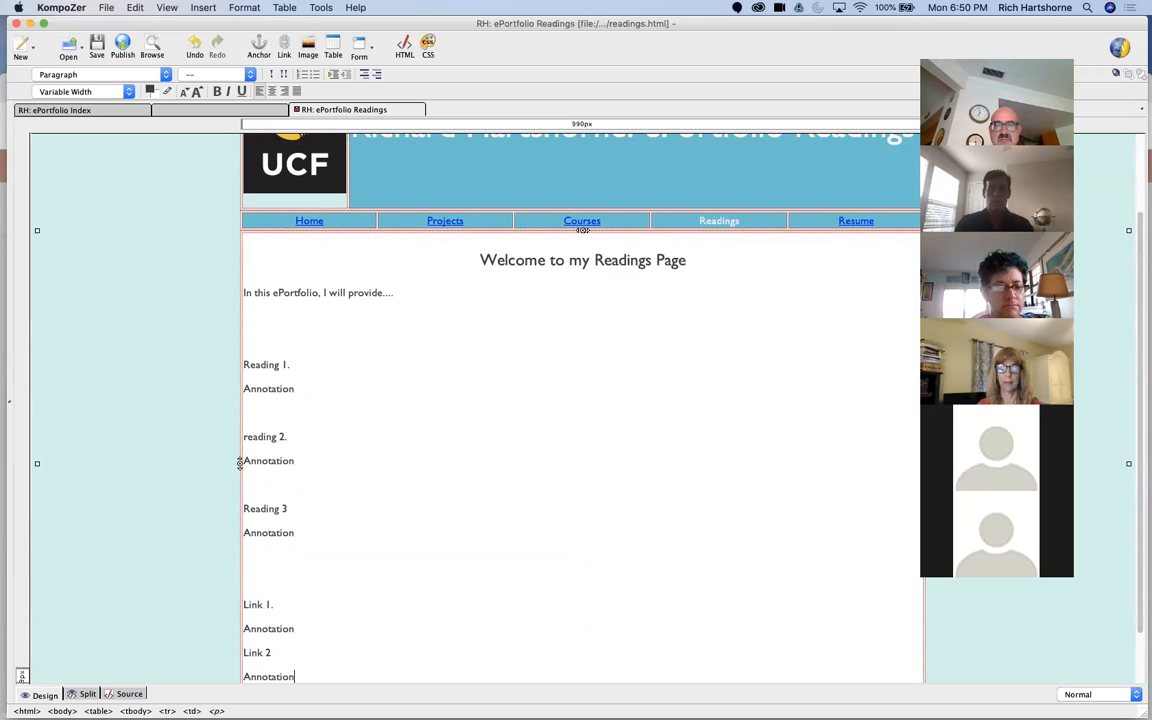
key("Return")
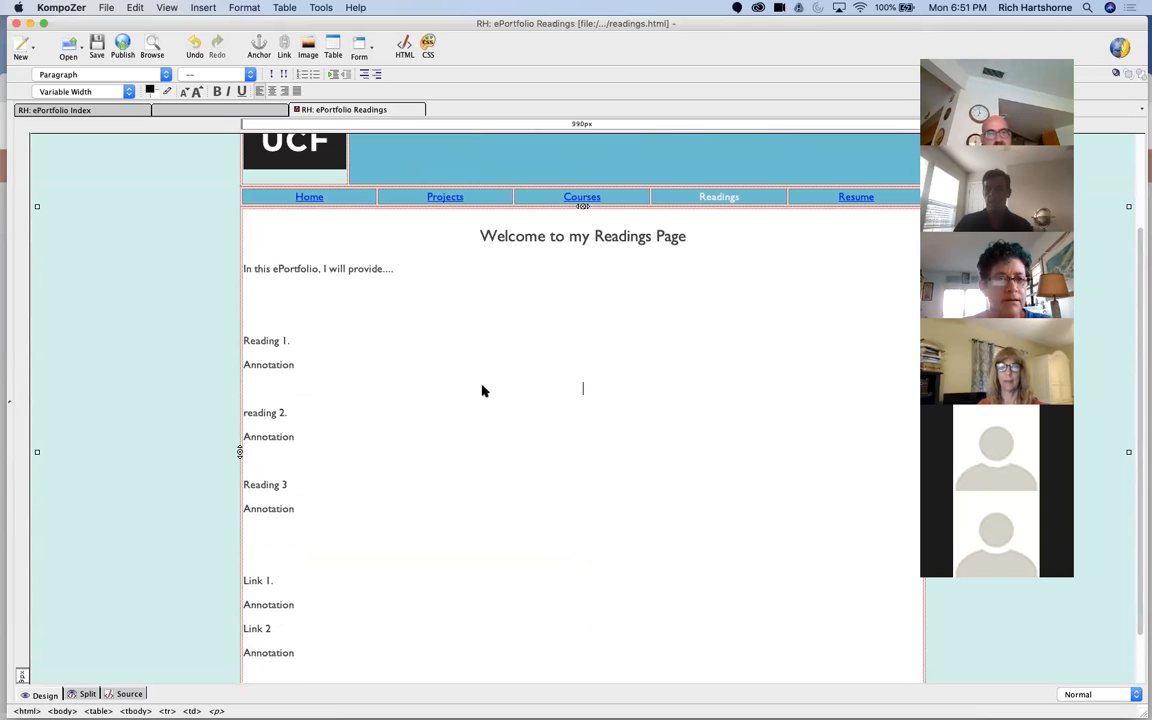
left_click_drag(257, 25, 240, 38)
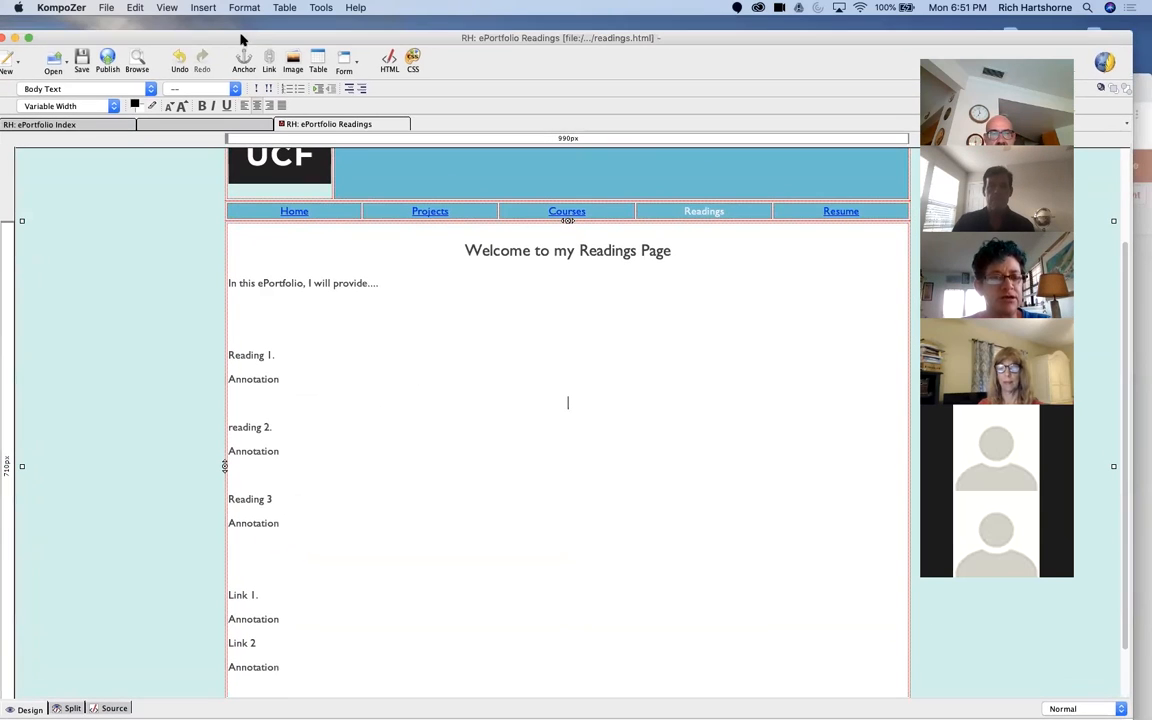
Step: Remove one blank line above "Reading 1." and save the readings page
left_click(382, 321)
key("BackSpace")
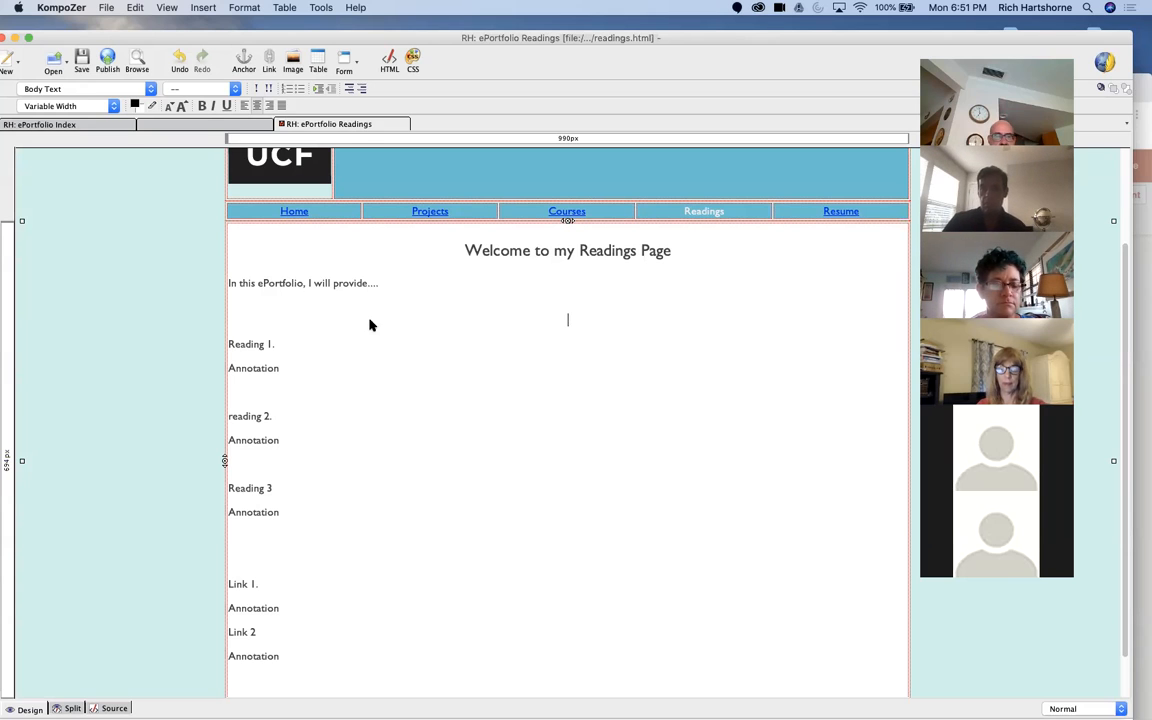
left_click(80, 58)
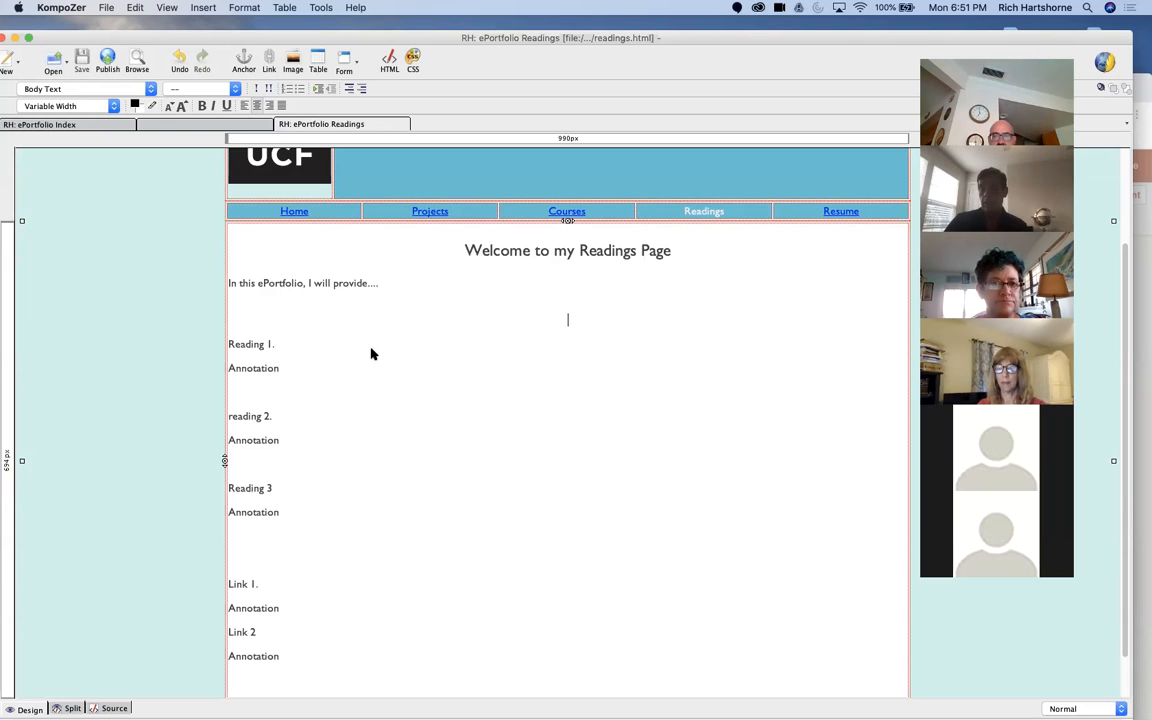
left_click(121, 208)
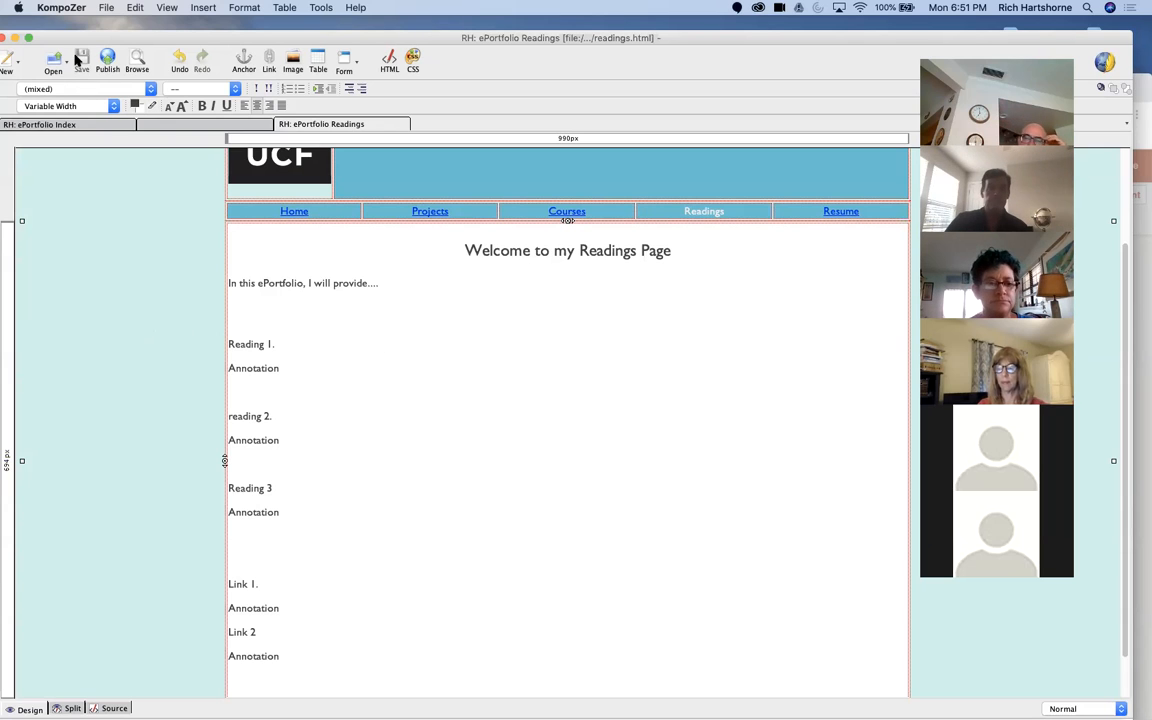
left_click(54, 58)
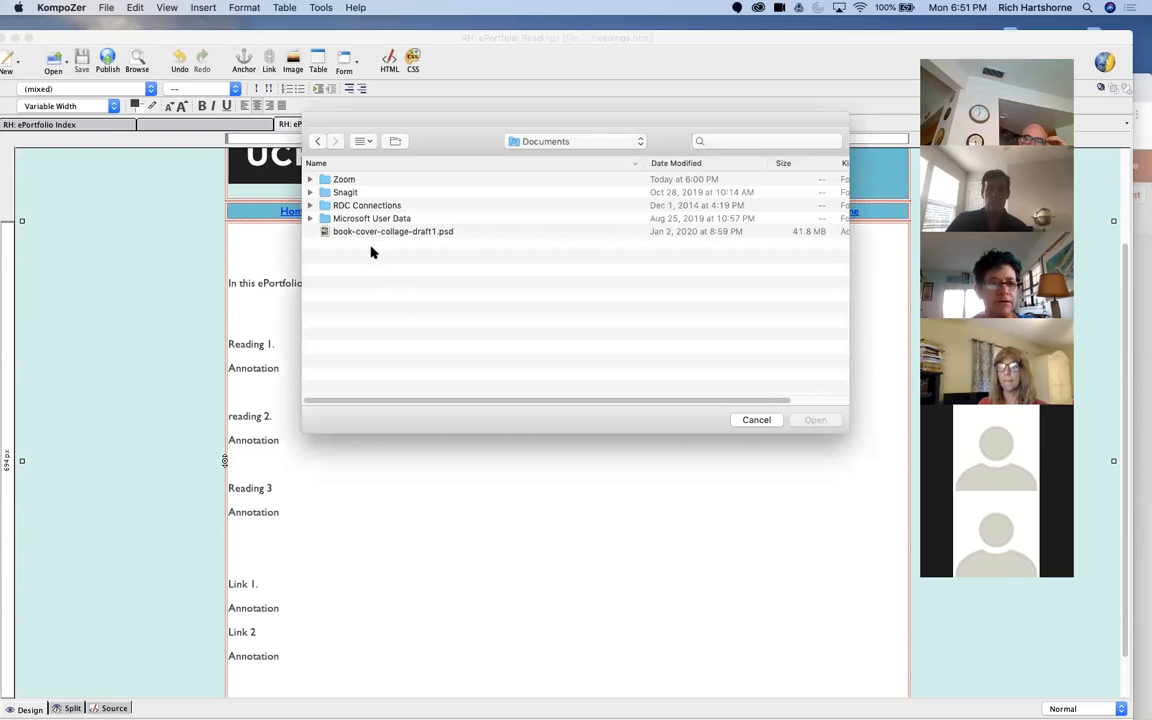
left_click(535, 141)
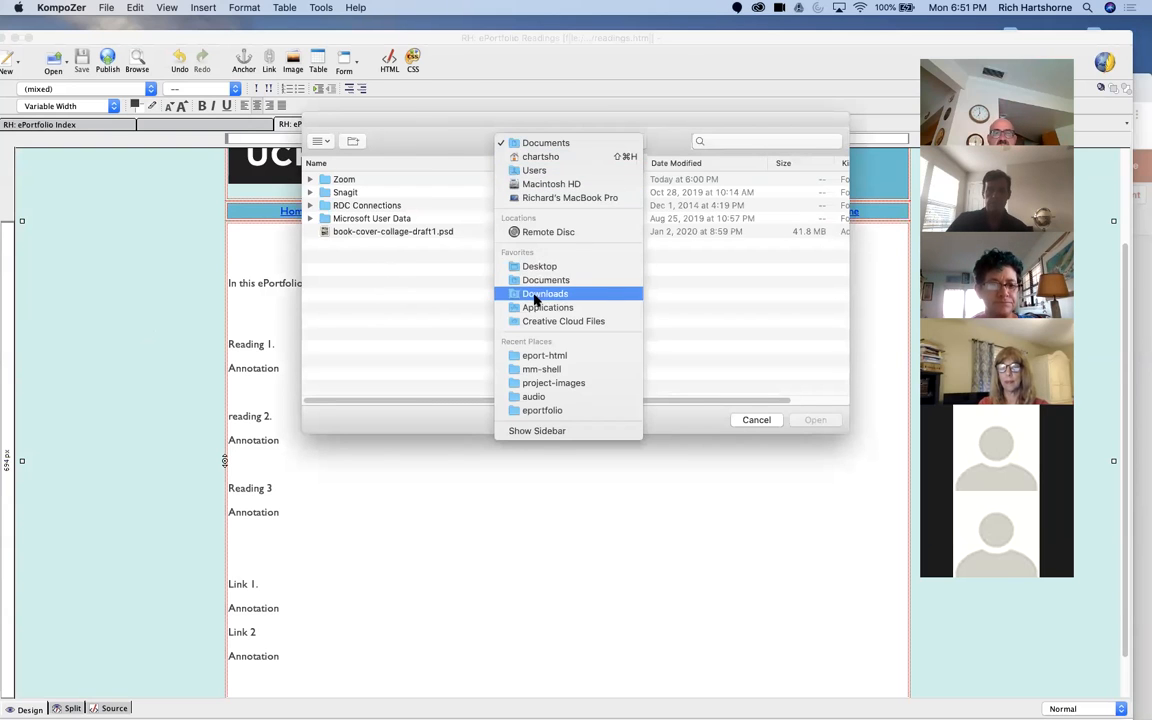
left_click(546, 357)
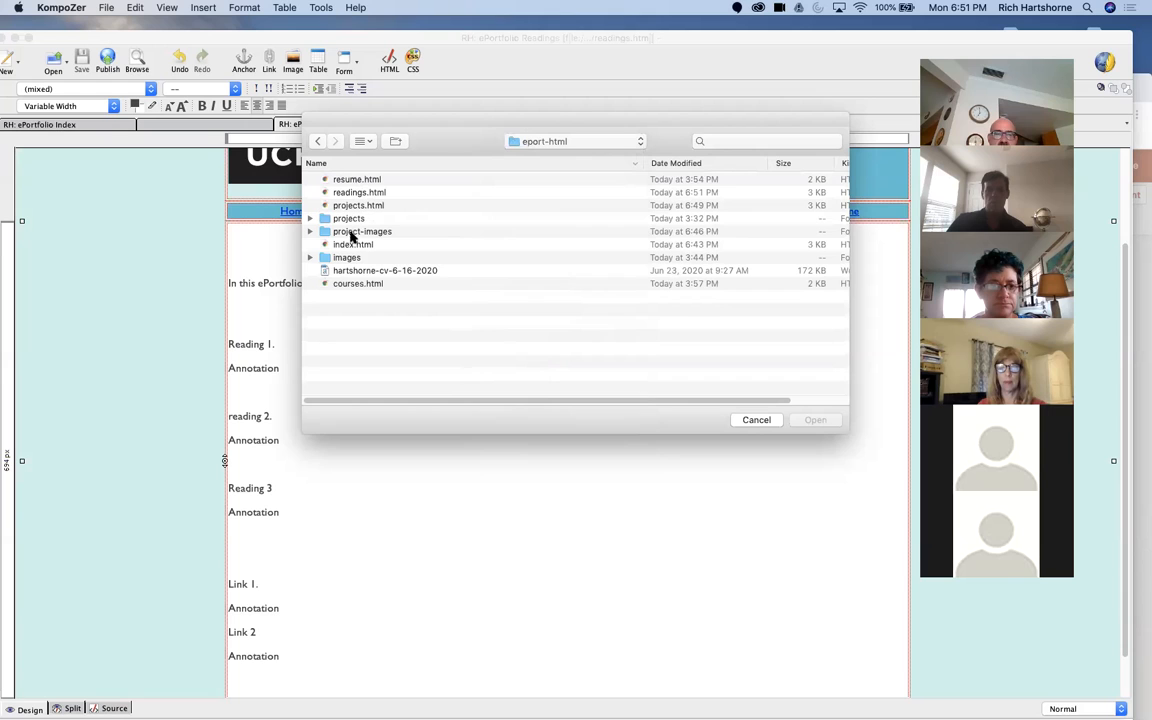
left_click(368, 284)
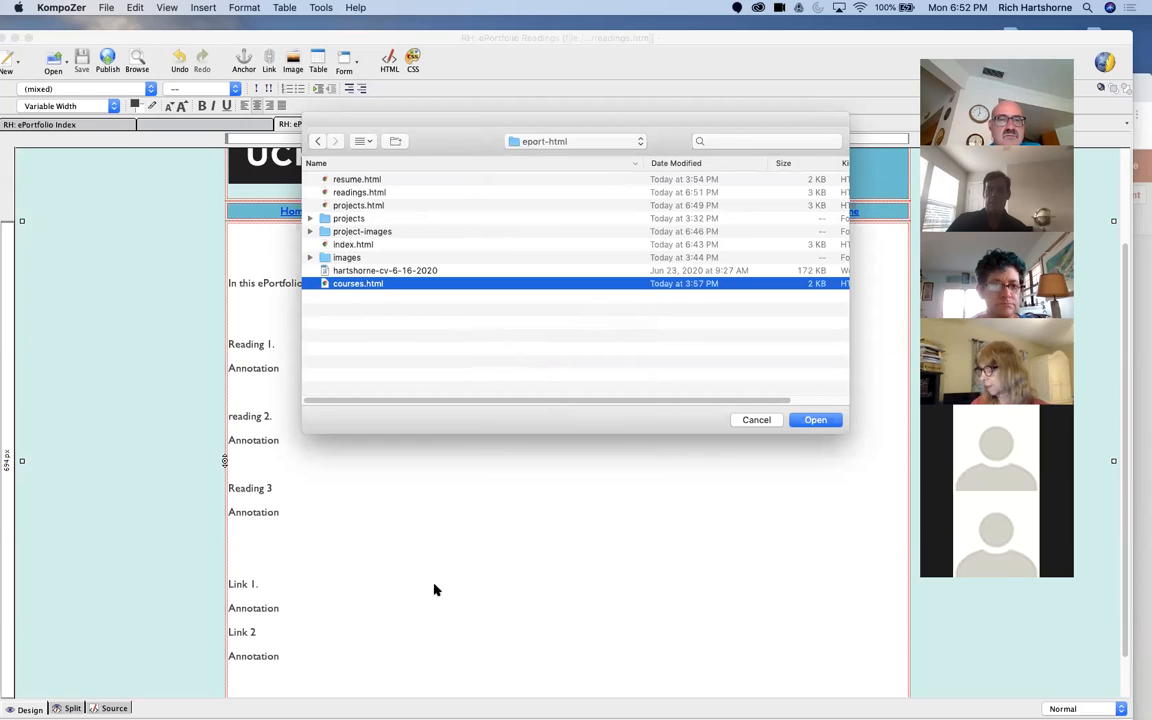
left_click(748, 421)
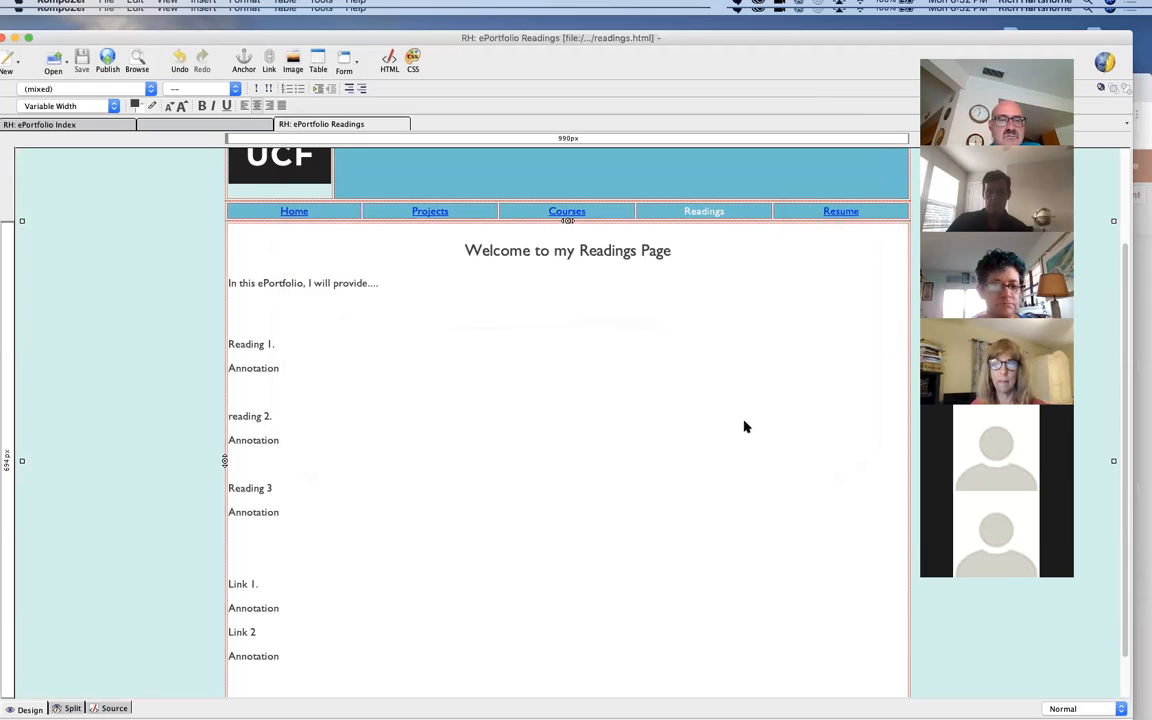
Step: Change the readings page heading to "Welcome to my Courses Page"
double_click(608, 251)
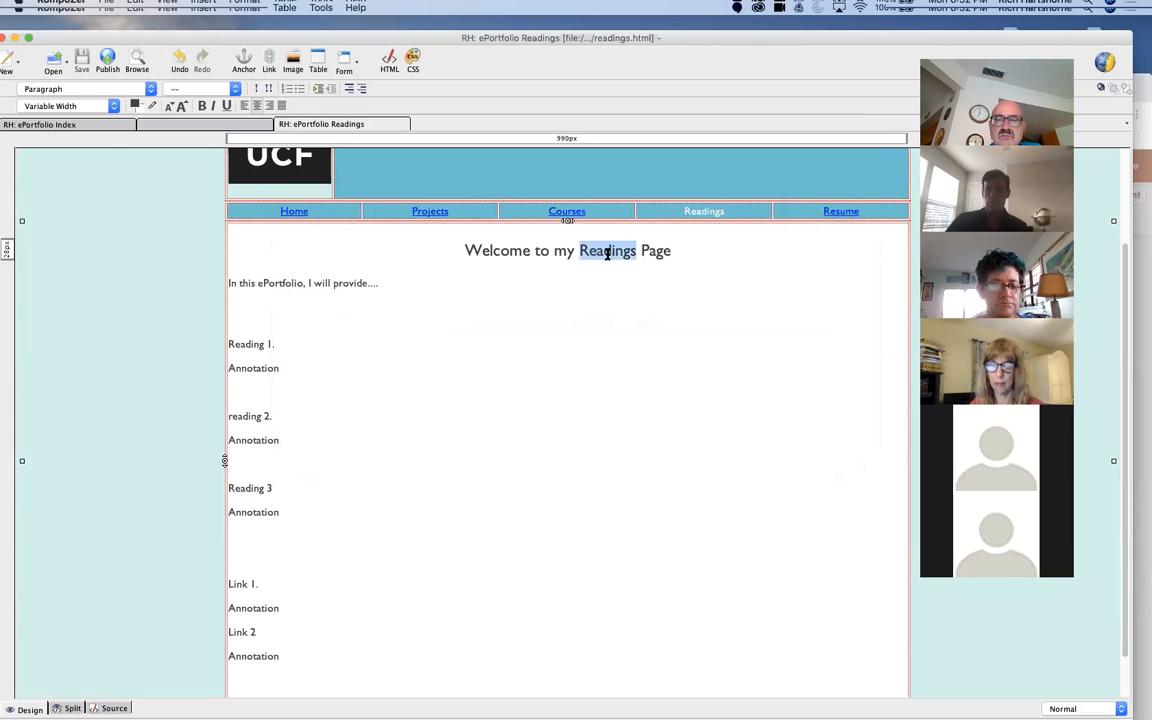
type("Xu")
key("BackSpace")
key("BackSpace")
type("Xoius")
key("BackSpace")
key("BackSpace")
key("BackSpace")
key("BackSpace")
key("BackSpace")
type("Courses")
left_click(306, 296)
Step: Replace "Reading 1." with "Fall 2020" and insert "Course name" into the annotation line beneath it
triple_click(270, 344)
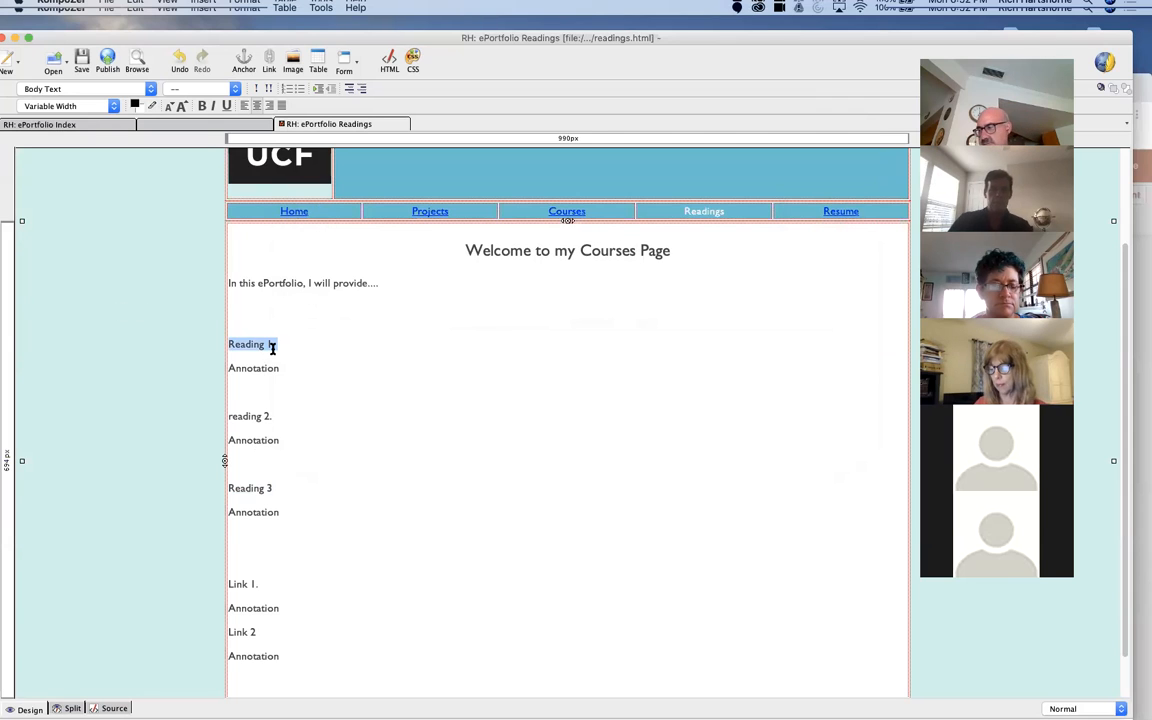
type("Fall 2020")
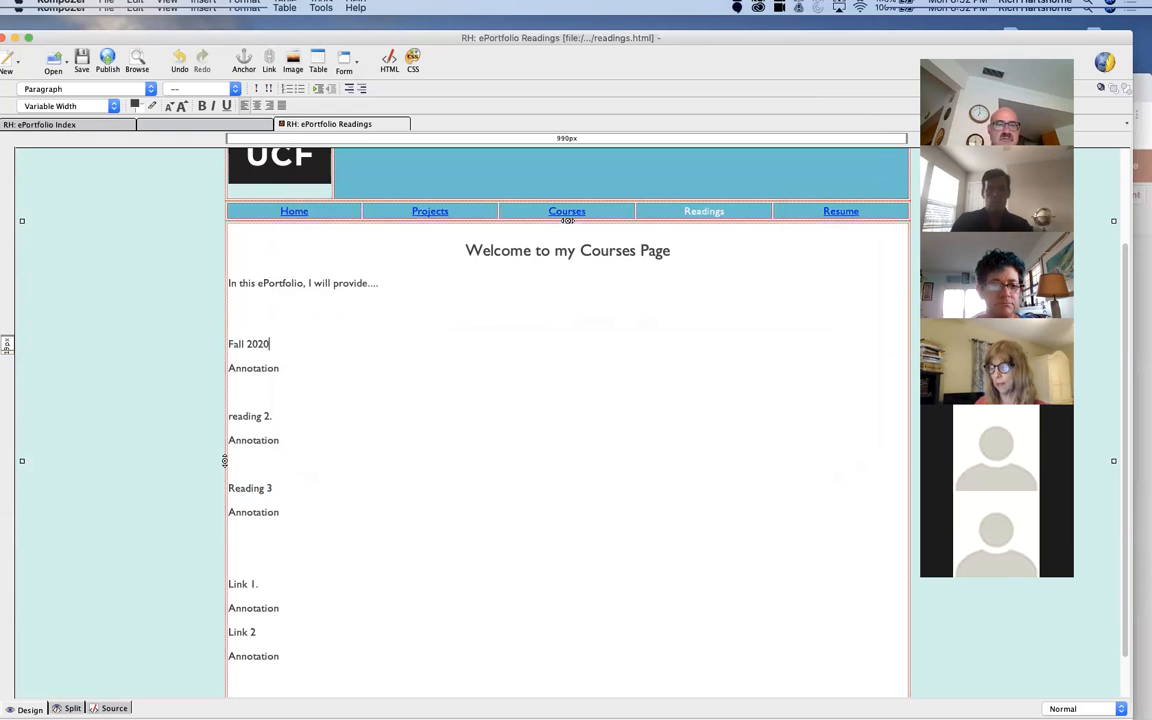
double_click(268, 364)
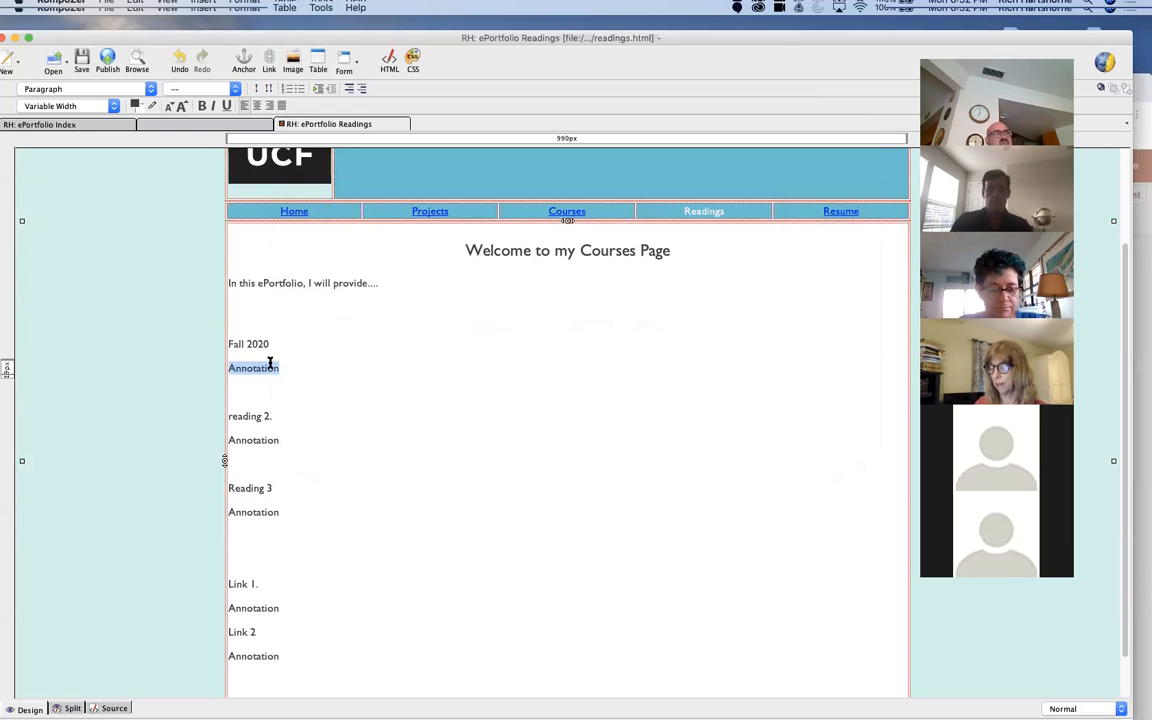
left_click(260, 365)
type("Course")
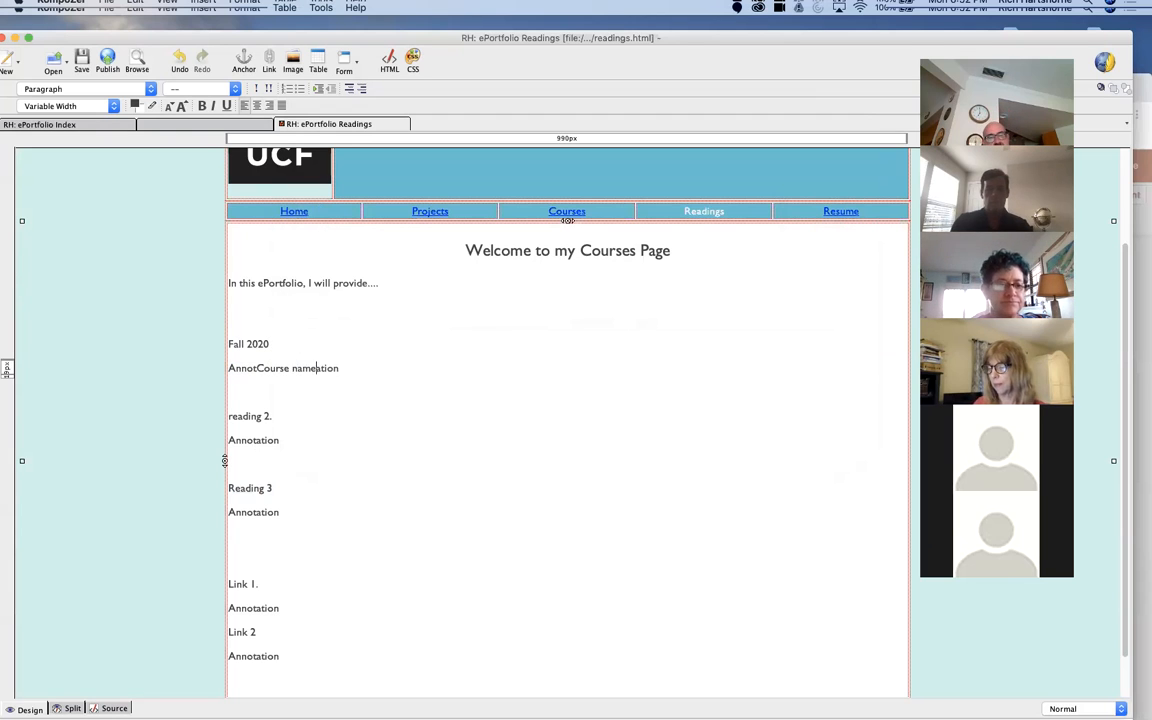
type(" name")
Step: Add "Instructor" and "Annotation" lines below the course name, followed by a blank line
key("Return")
type("In")
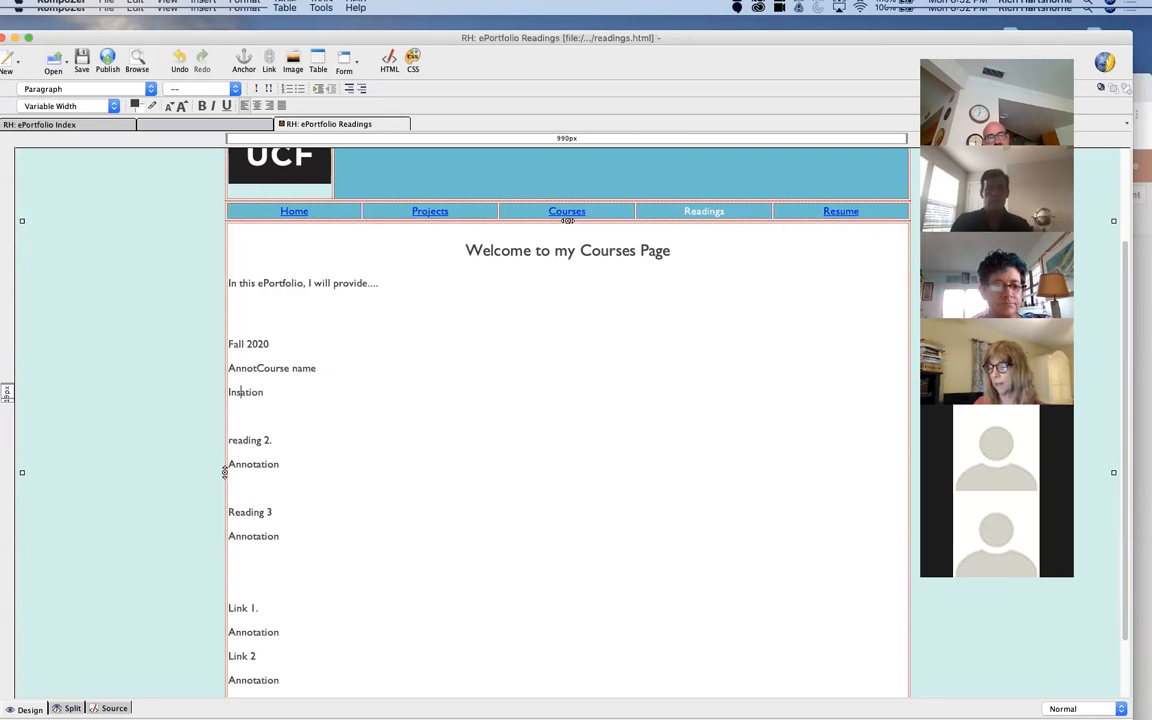
type("structor")
key("Return")
type("Annot")
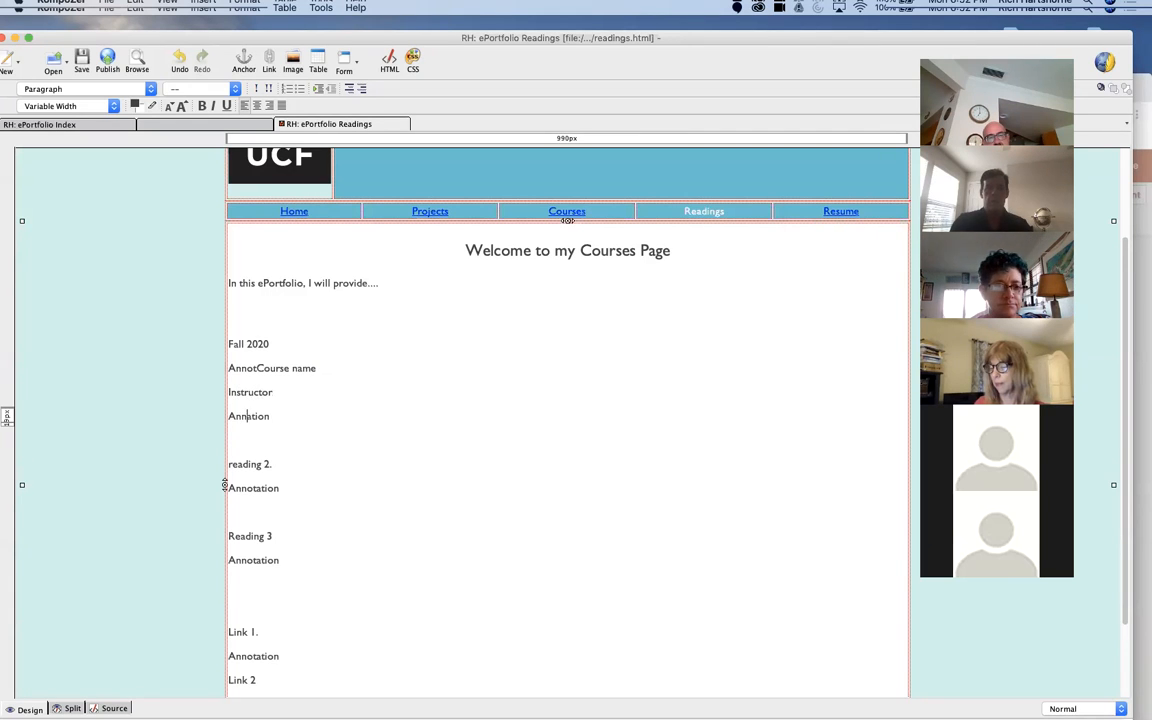
key("Return")
key("Return")
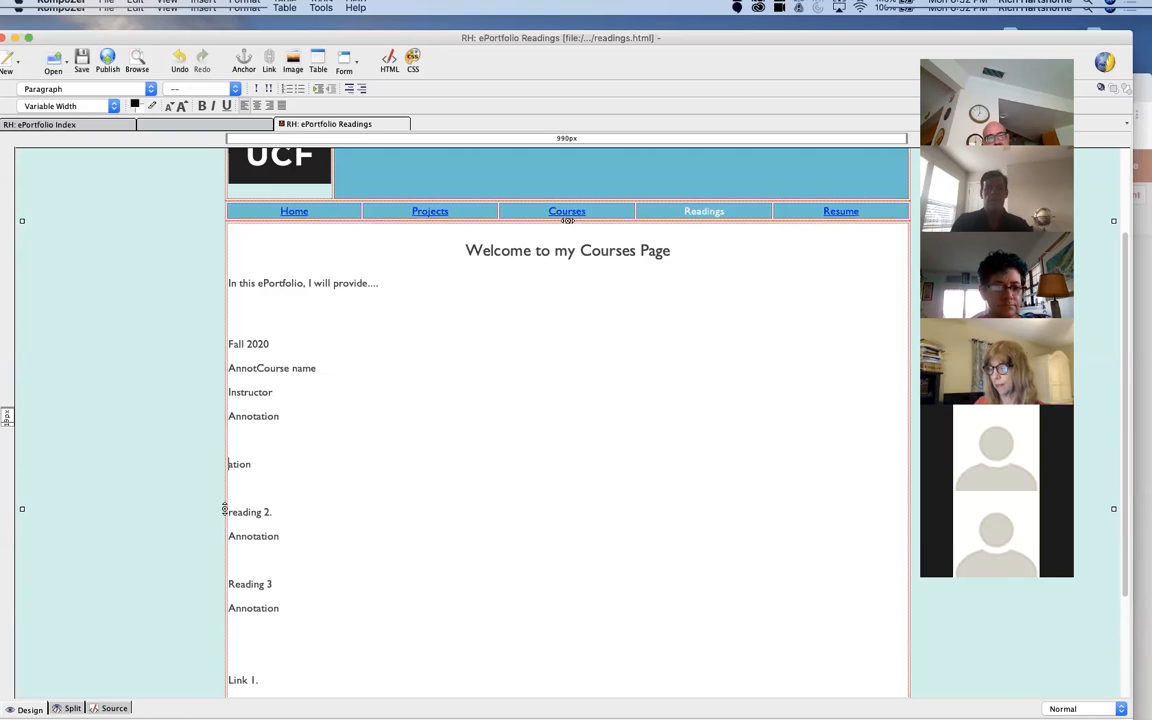
Step: Add a "Course 2" line below the first course entry and, after a blank line, a "Summer 2020" line
type("Course 2")
key("Return")
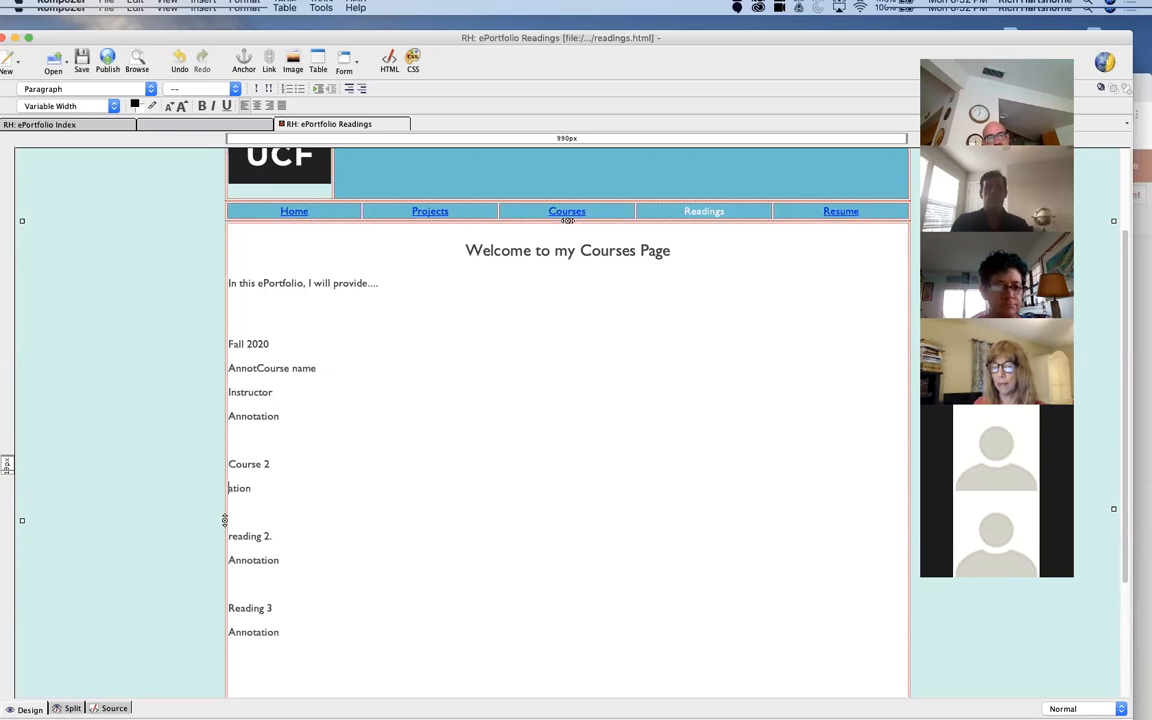
key("Return")
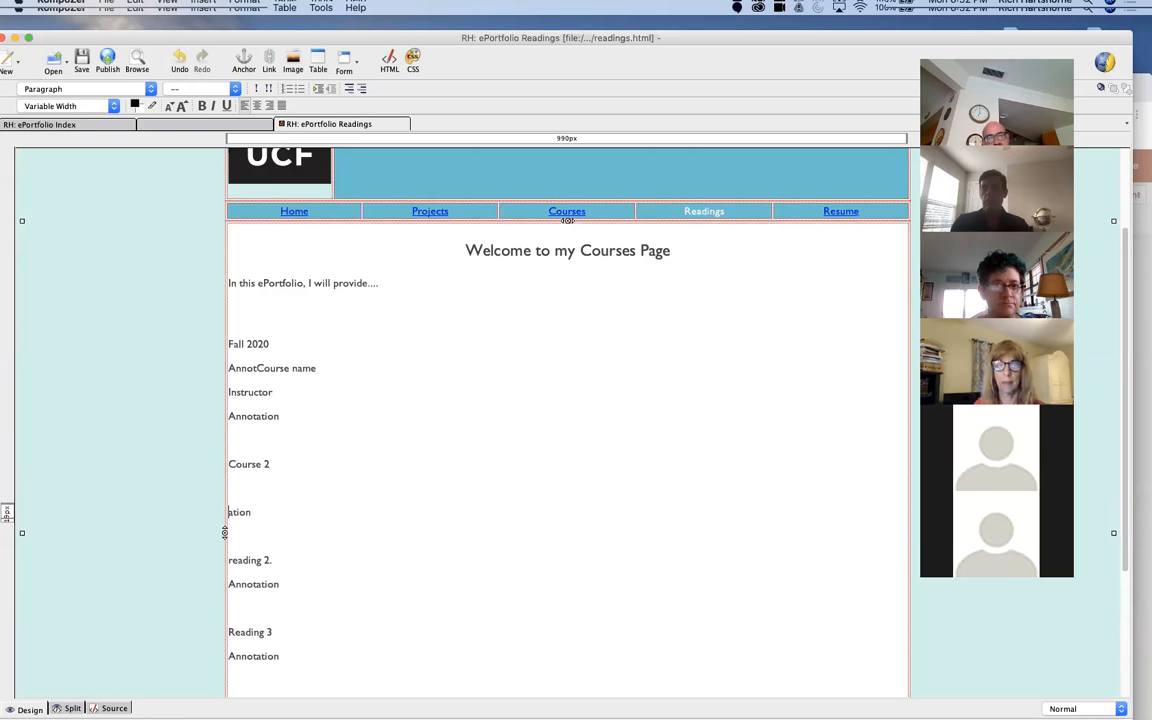
type("Faumm")
key("BackSpace")
key("BackSpace")
key("BackSpace")
key("BackSpace")
key("BackSpace")
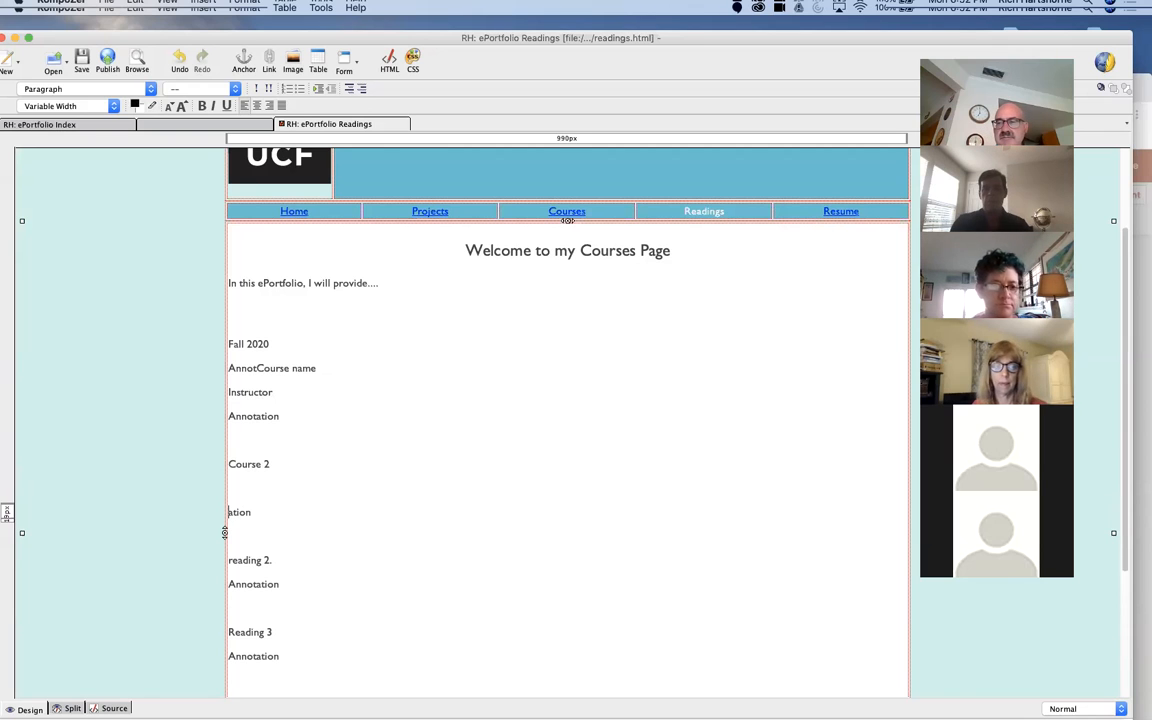
type("Summer 2020")
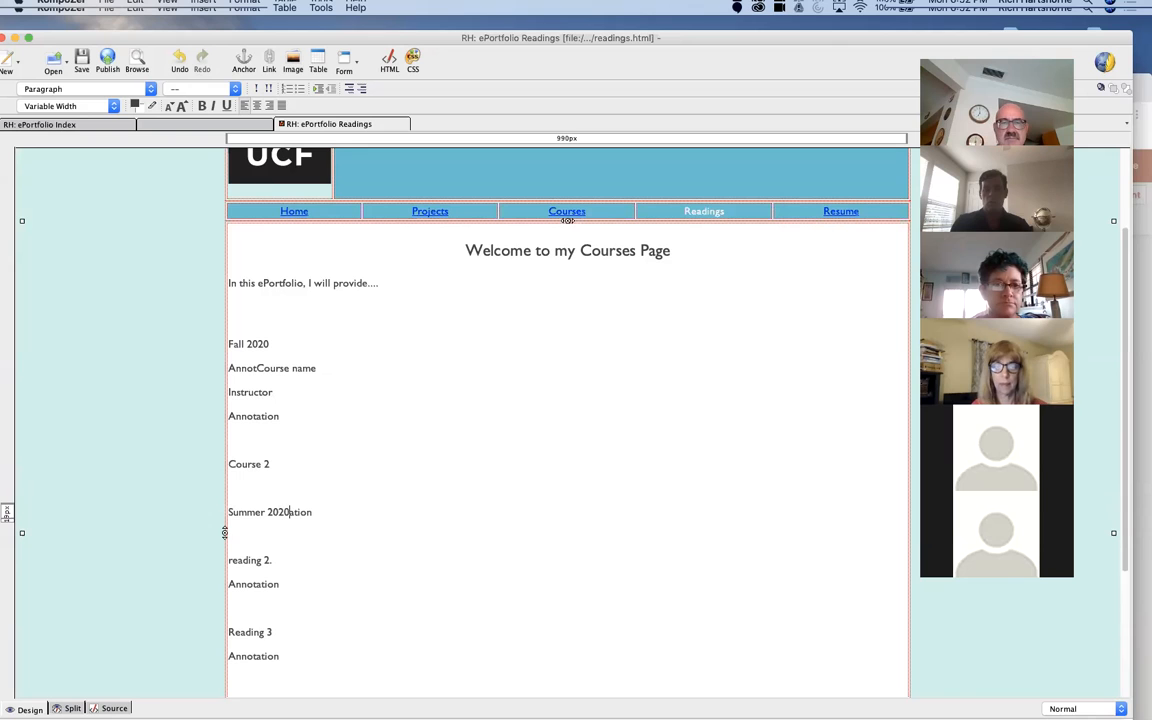
key("Return")
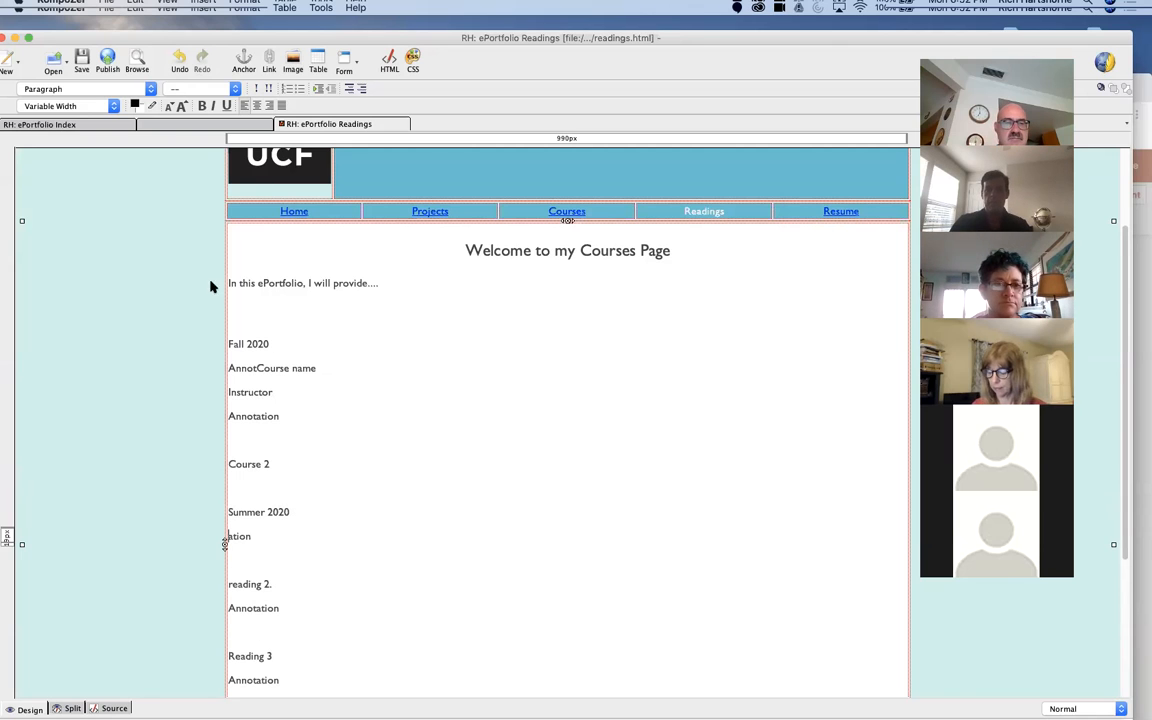
Step: Close the readings page without saving its changes
left_click_drag(270, 344, 229, 338)
left_click(205, 323)
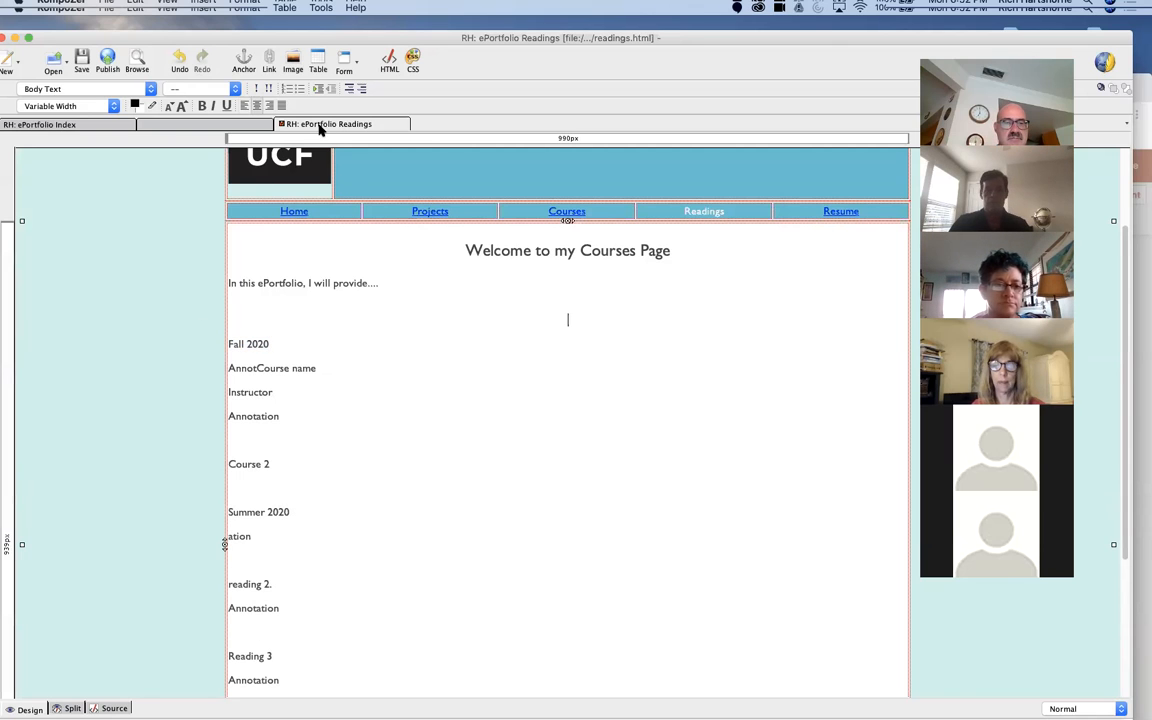
right_click(319, 126)
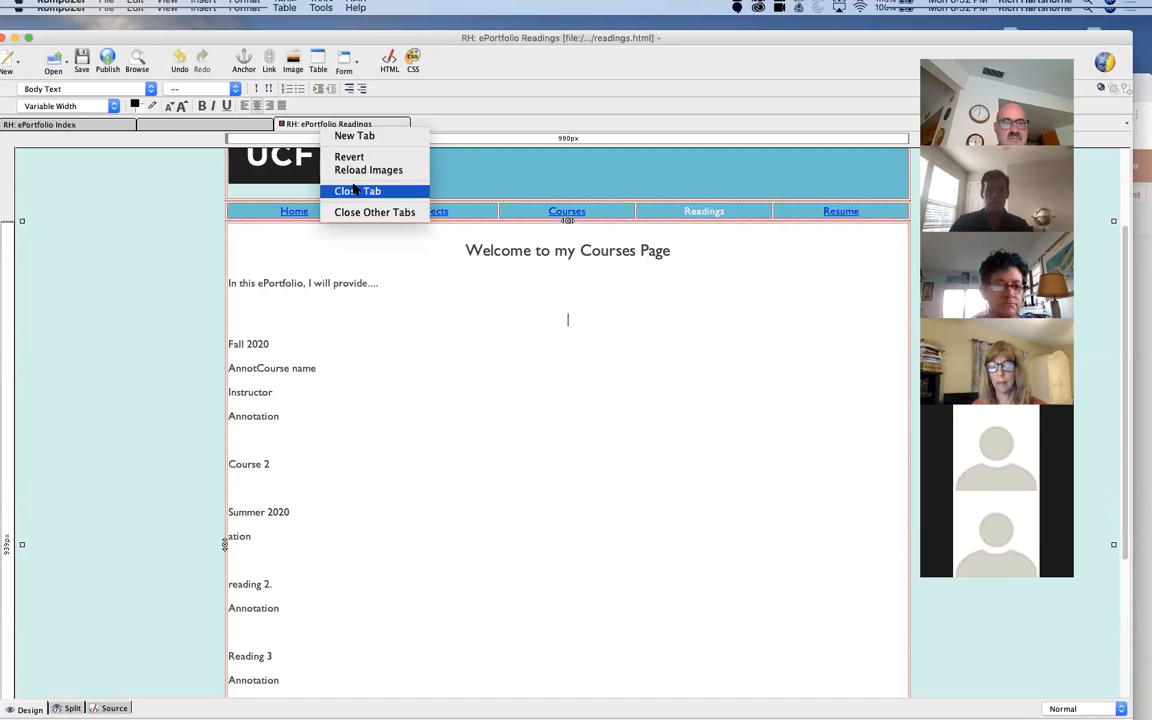
left_click(360, 188)
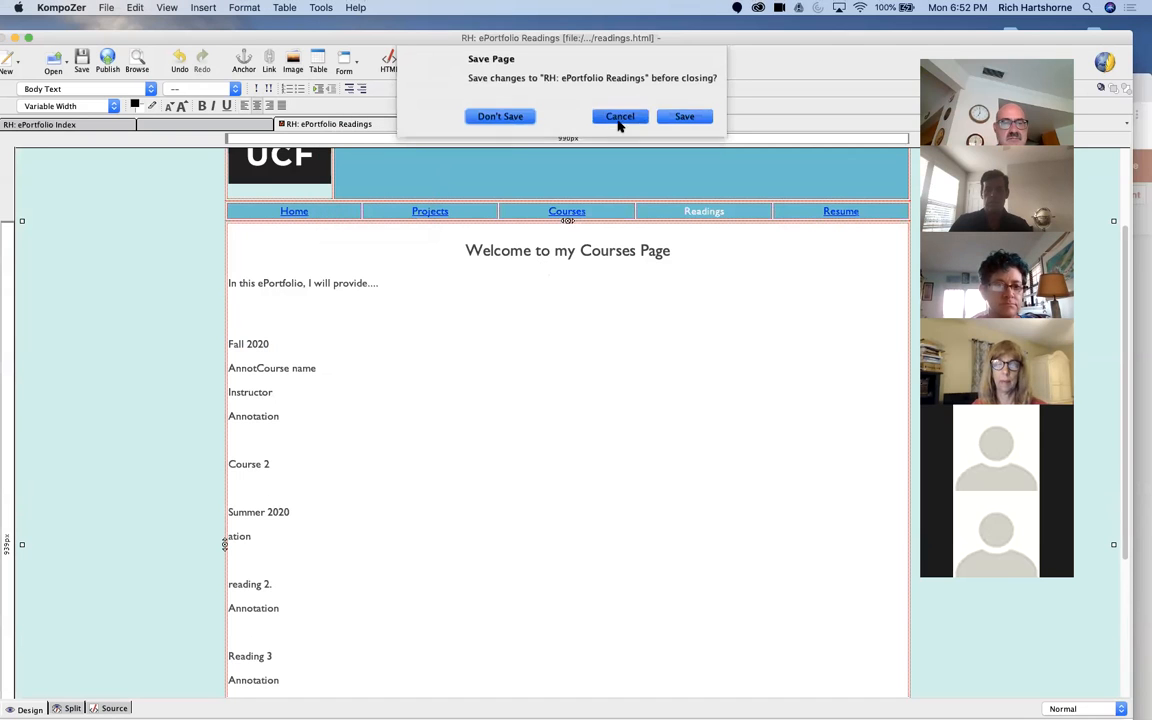
left_click(620, 118)
right_click(364, 127)
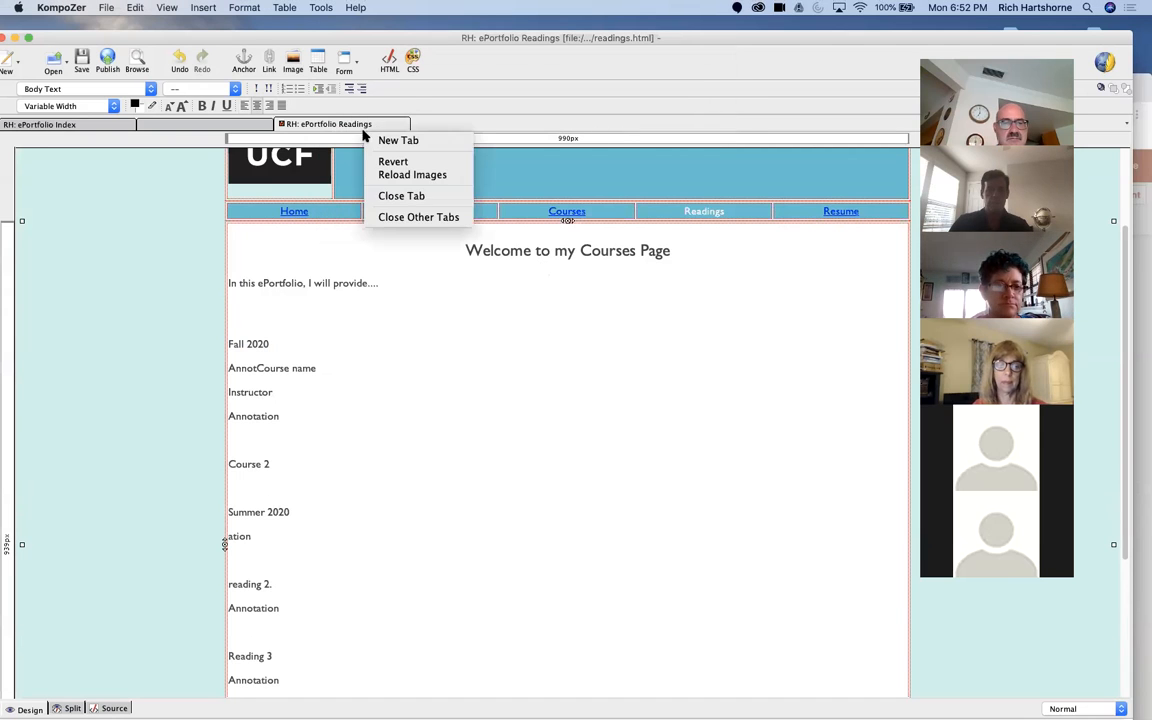
left_click(455, 195)
left_click(530, 119)
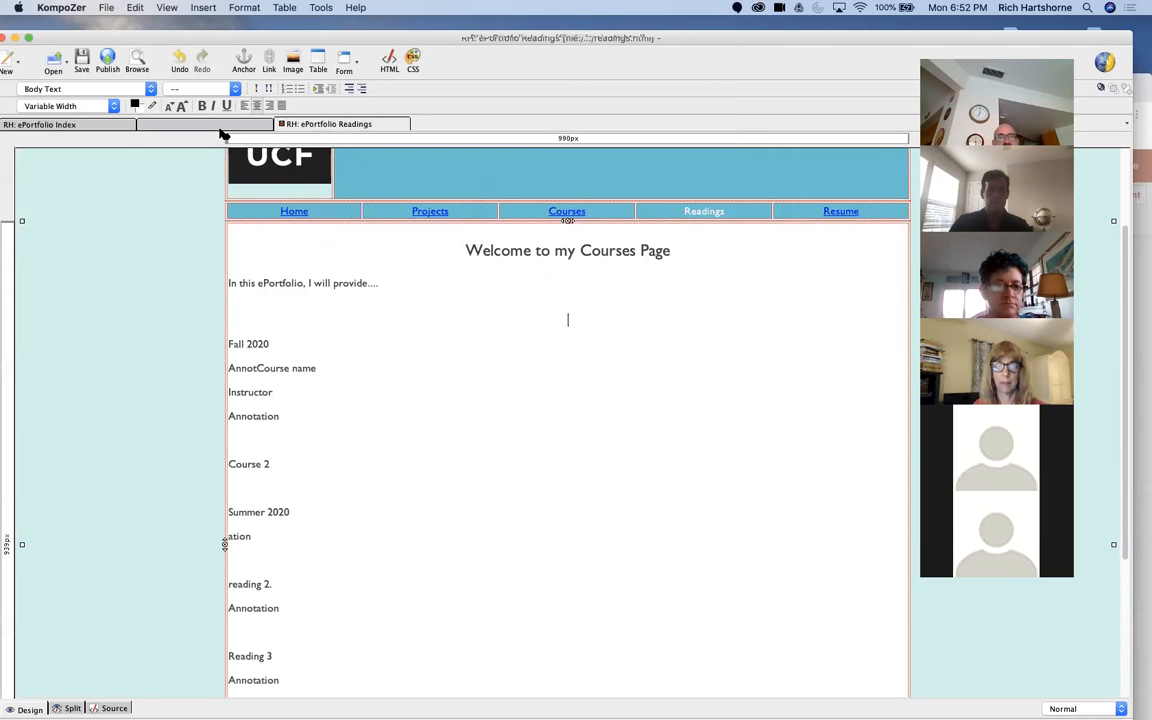
Step: Open resume.html from the eport-html folder
left_click(53, 60)
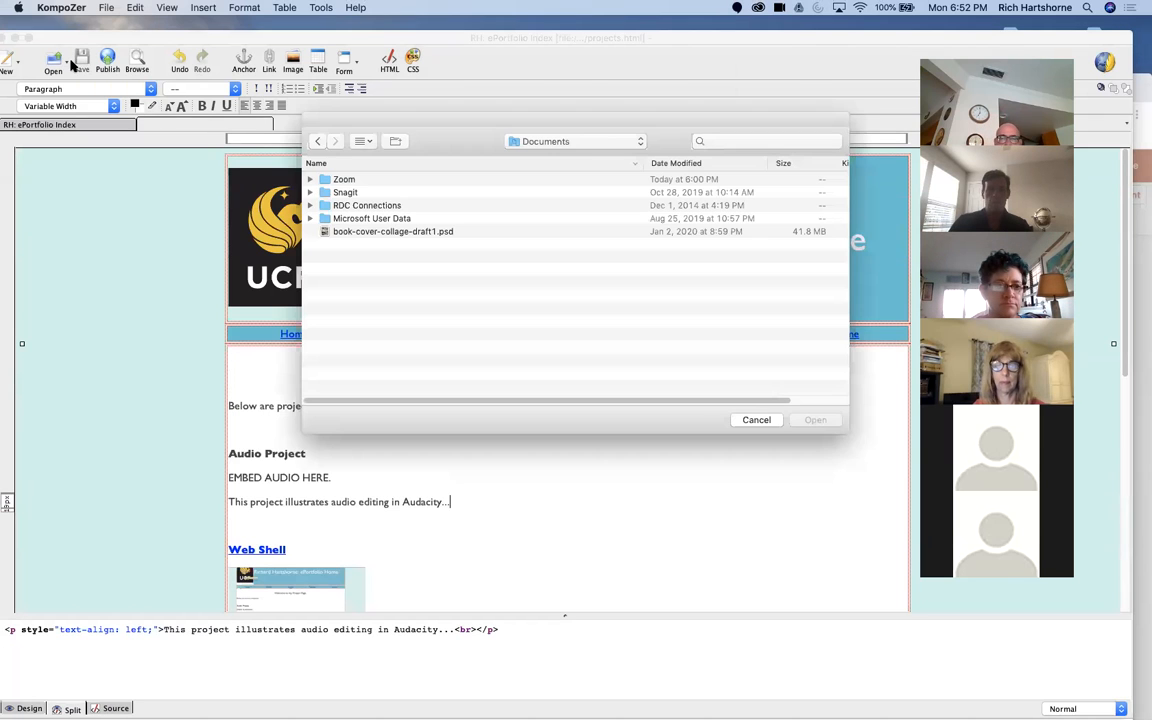
left_click(530, 143)
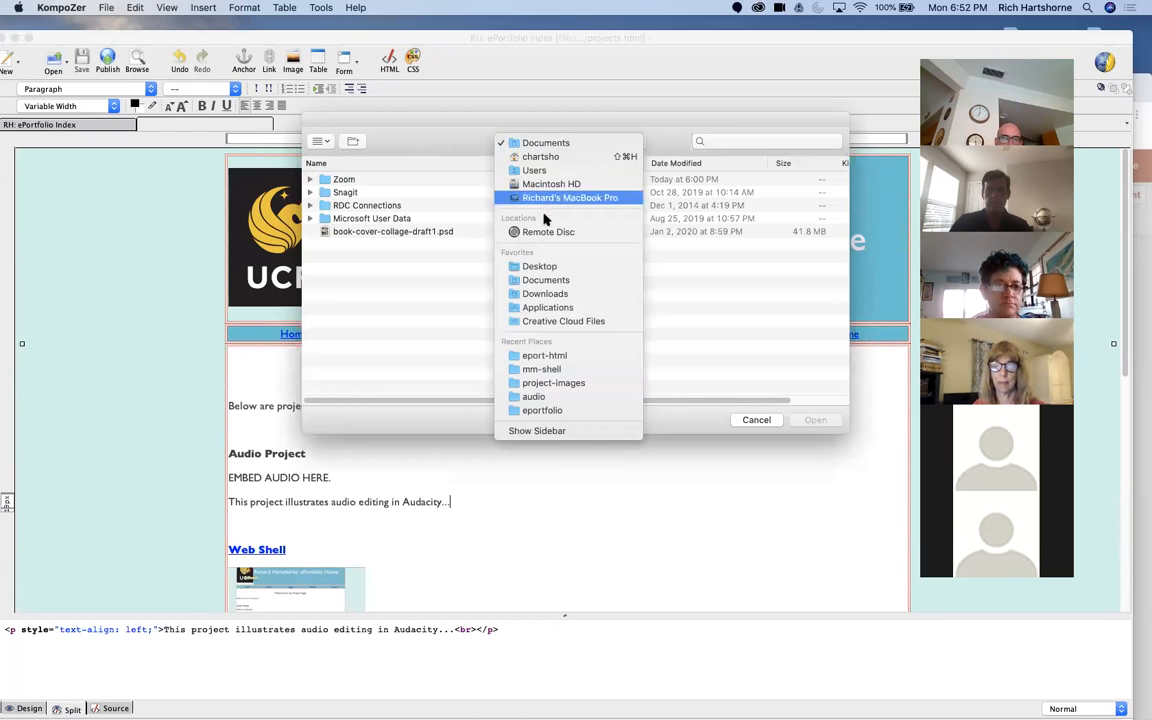
left_click(558, 356)
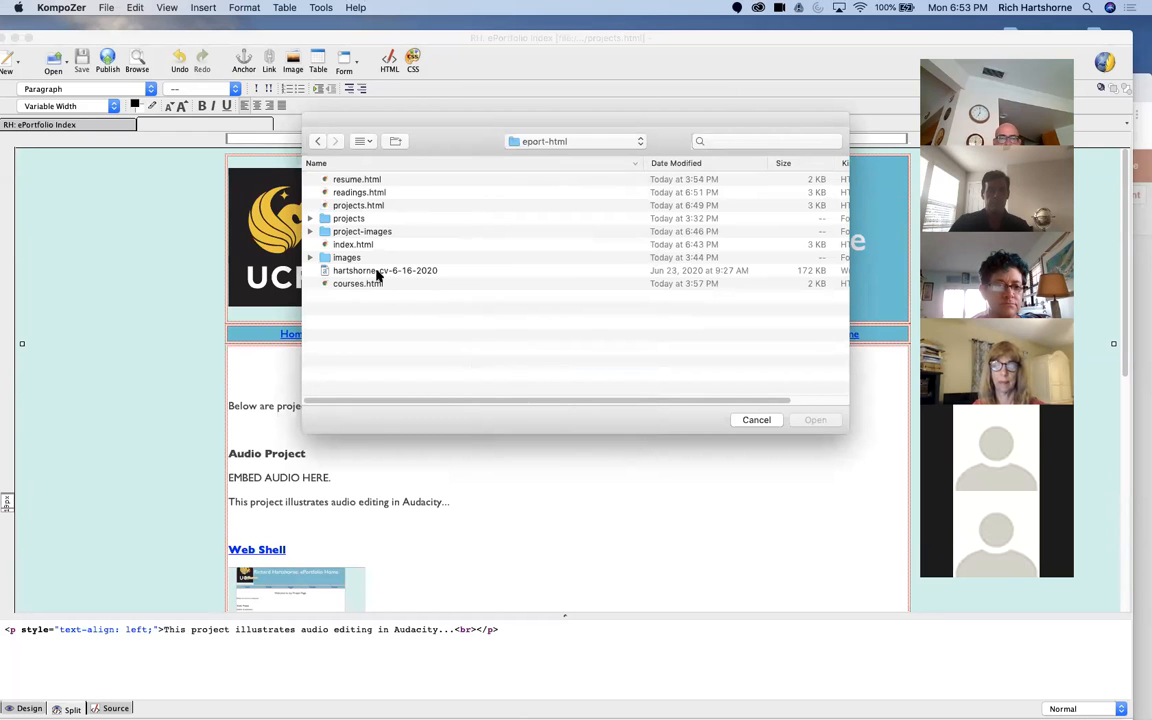
left_click(324, 179)
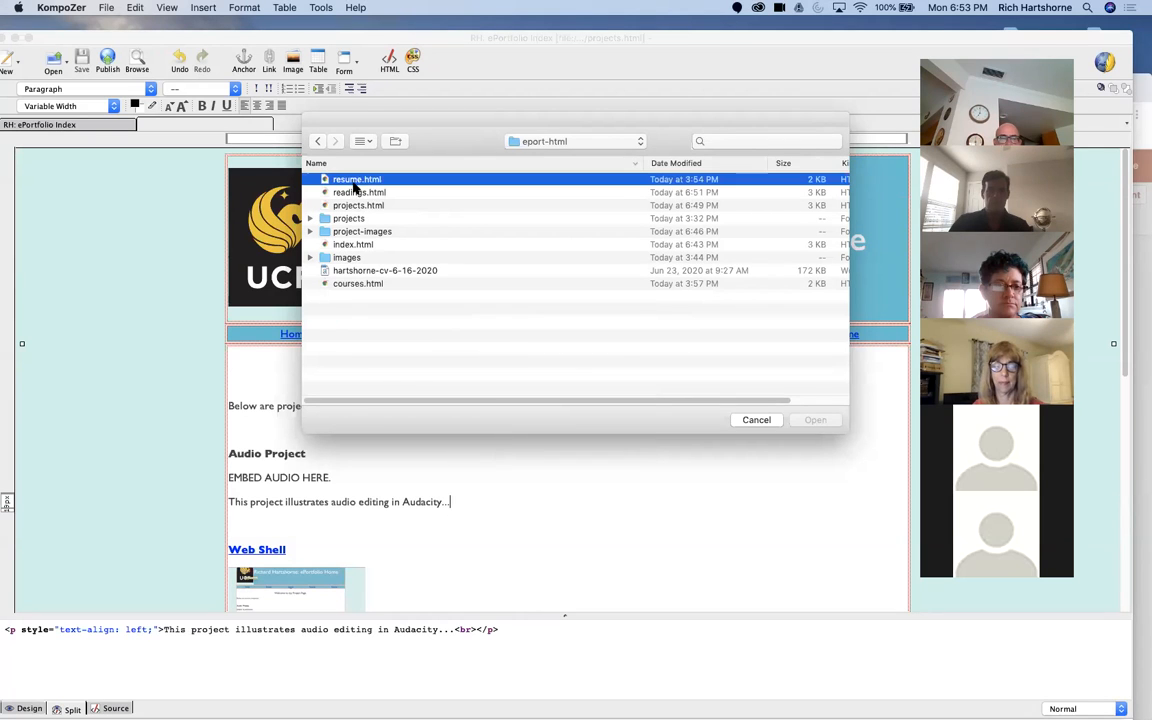
left_click(800, 422)
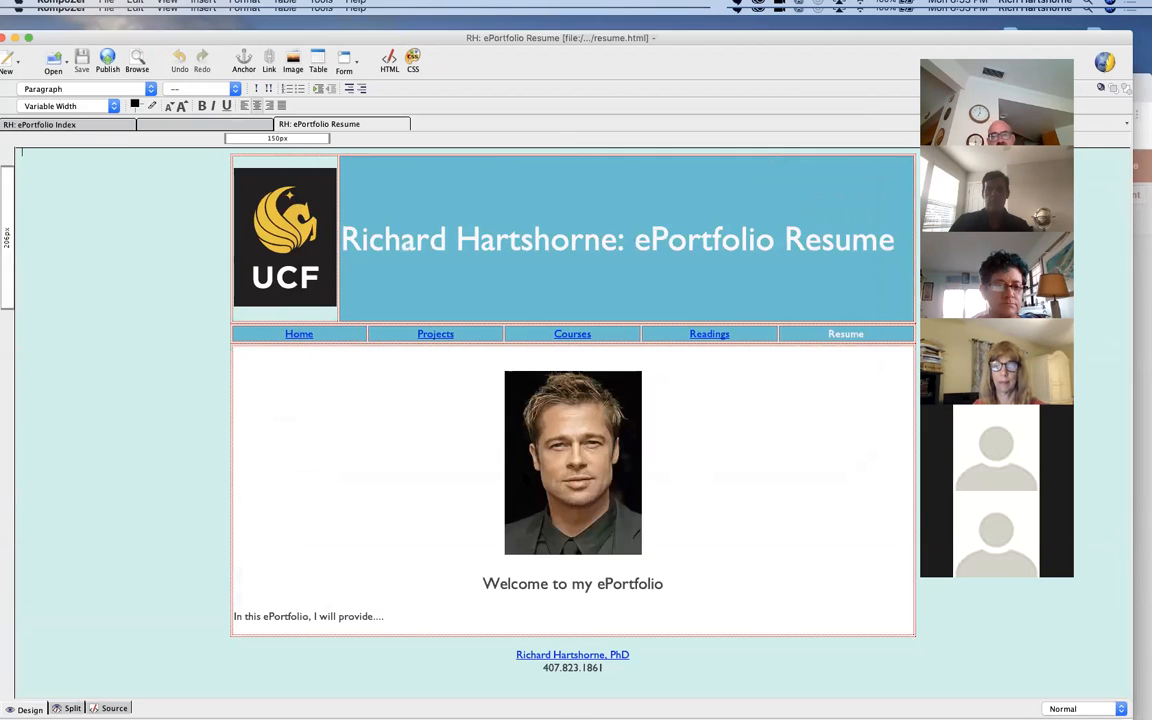
Step: Delete the portrait and the empty line above the welcome heading, and change the heading to "Welcome to my Resume Page"
key("BackSpace")
key("BackSpace")
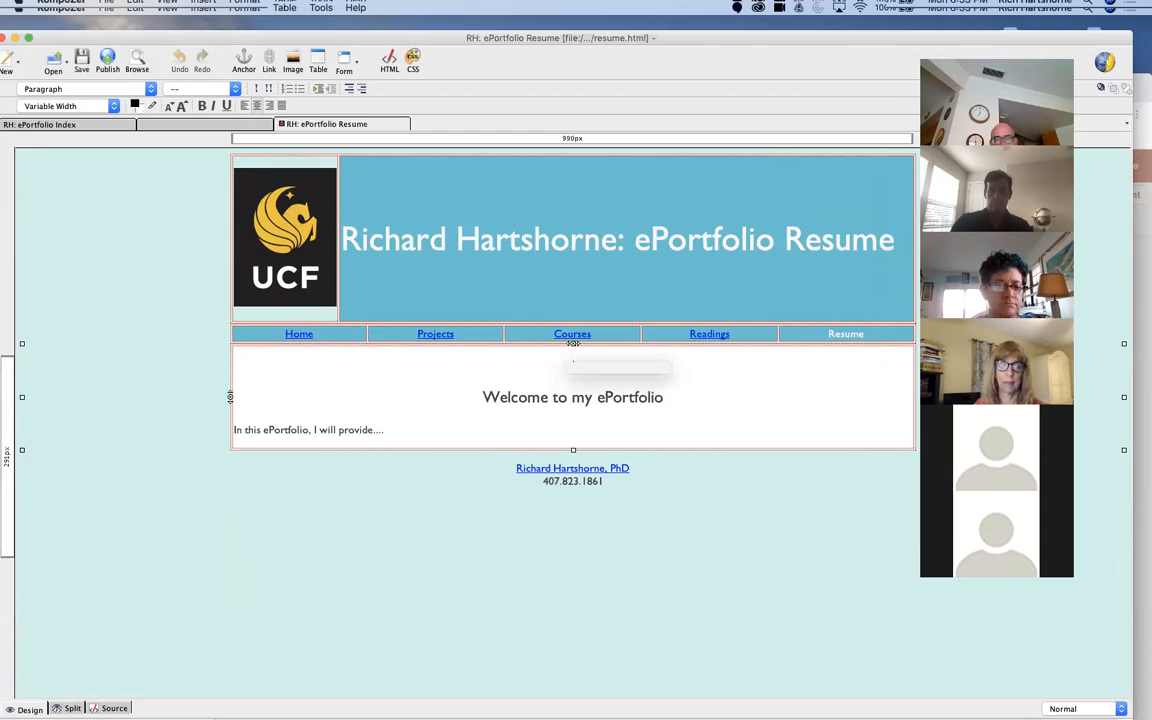
double_click(637, 373)
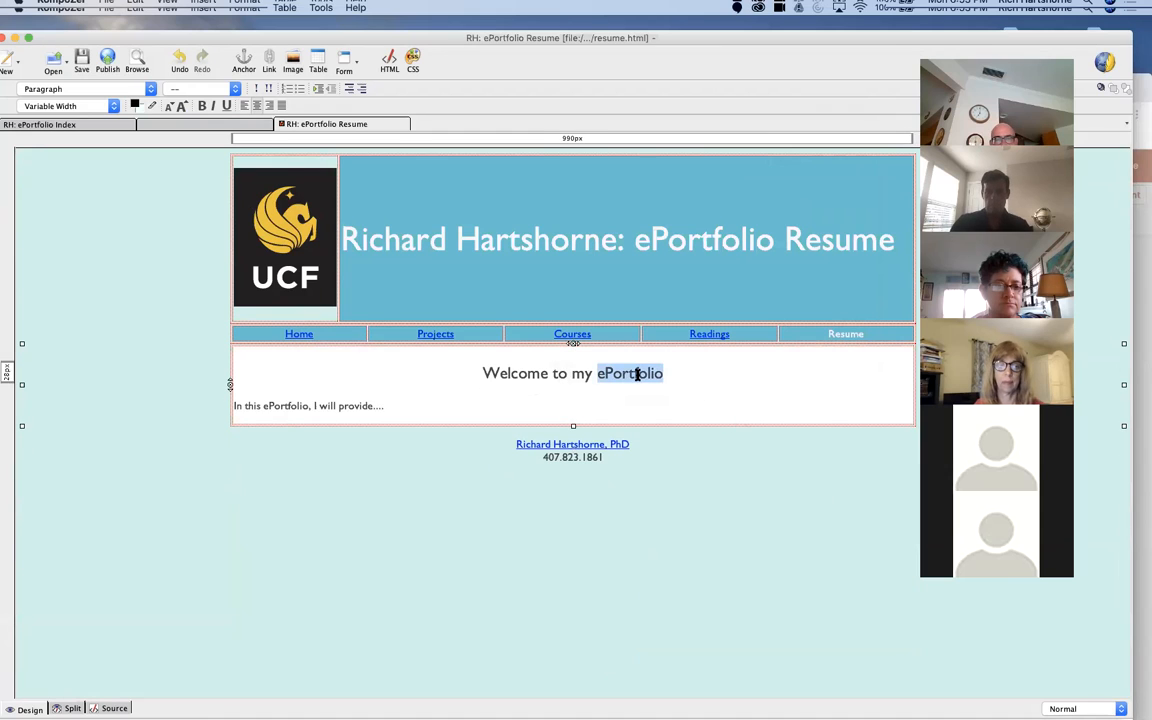
type("Rusme")
key("BackSpace")
key("BackSpace")
key("BackSpace")
key("BackSpace")
type("es")
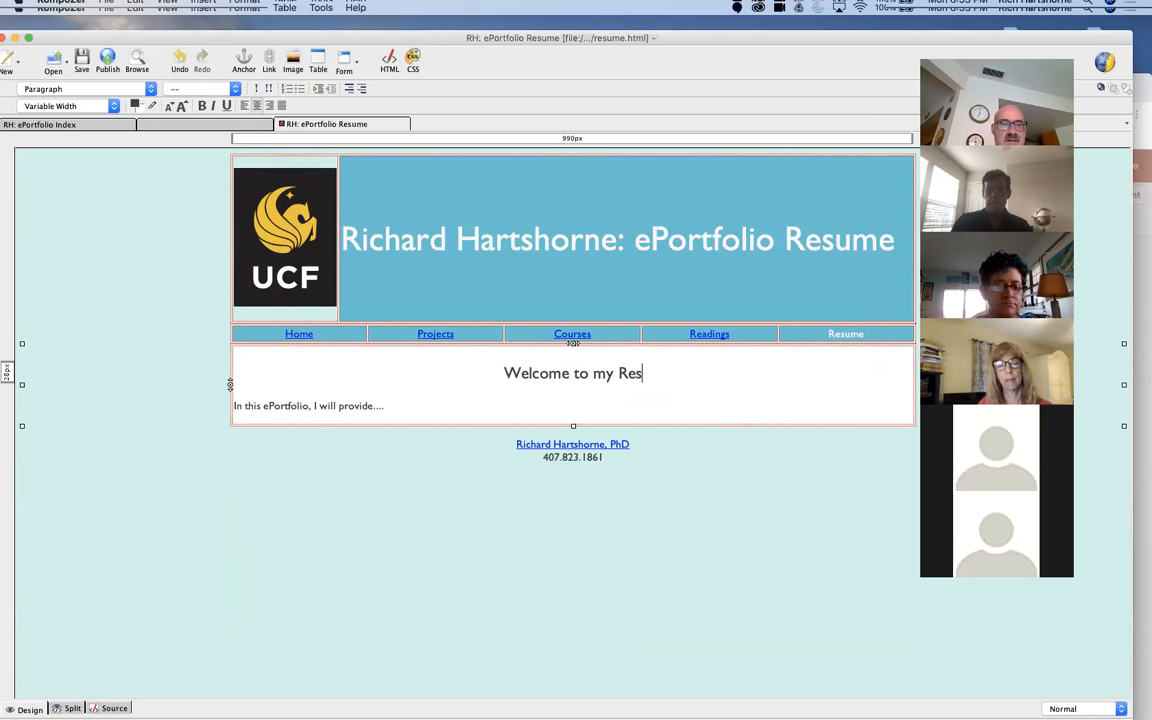
type("ume Page")
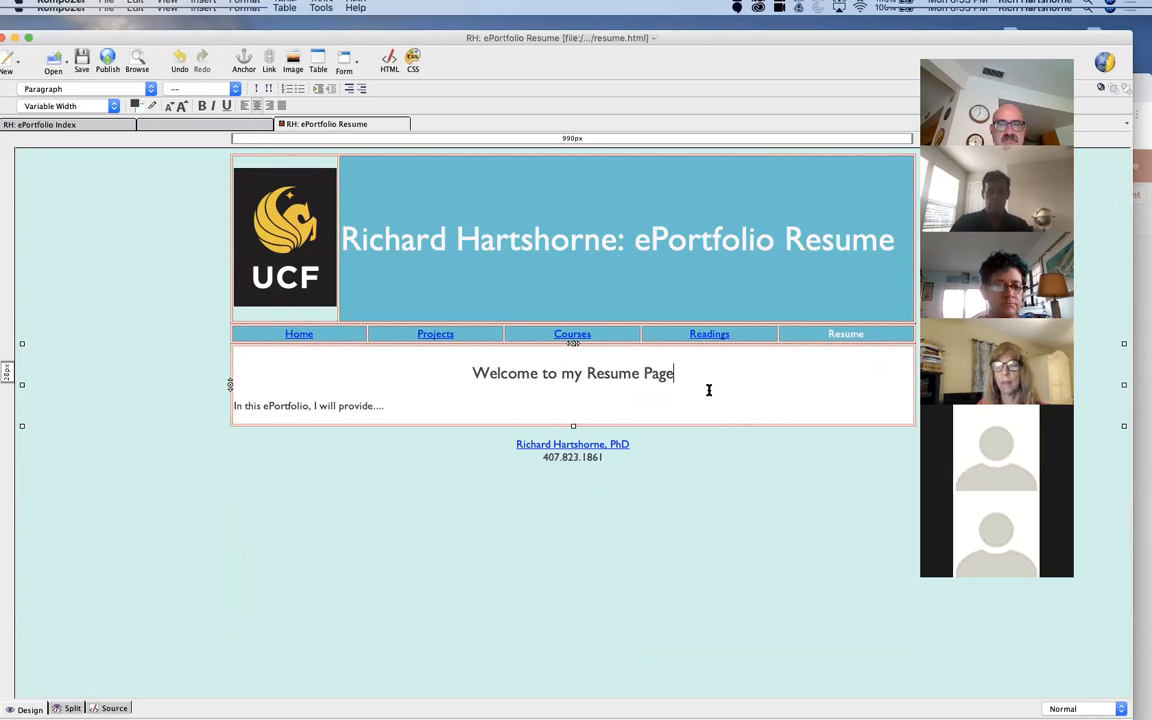
Step: Replace the introductory sentence below the resume page heading with "Click here for a printable version [DOC]"
left_click_drag(431, 421, 214, 413)
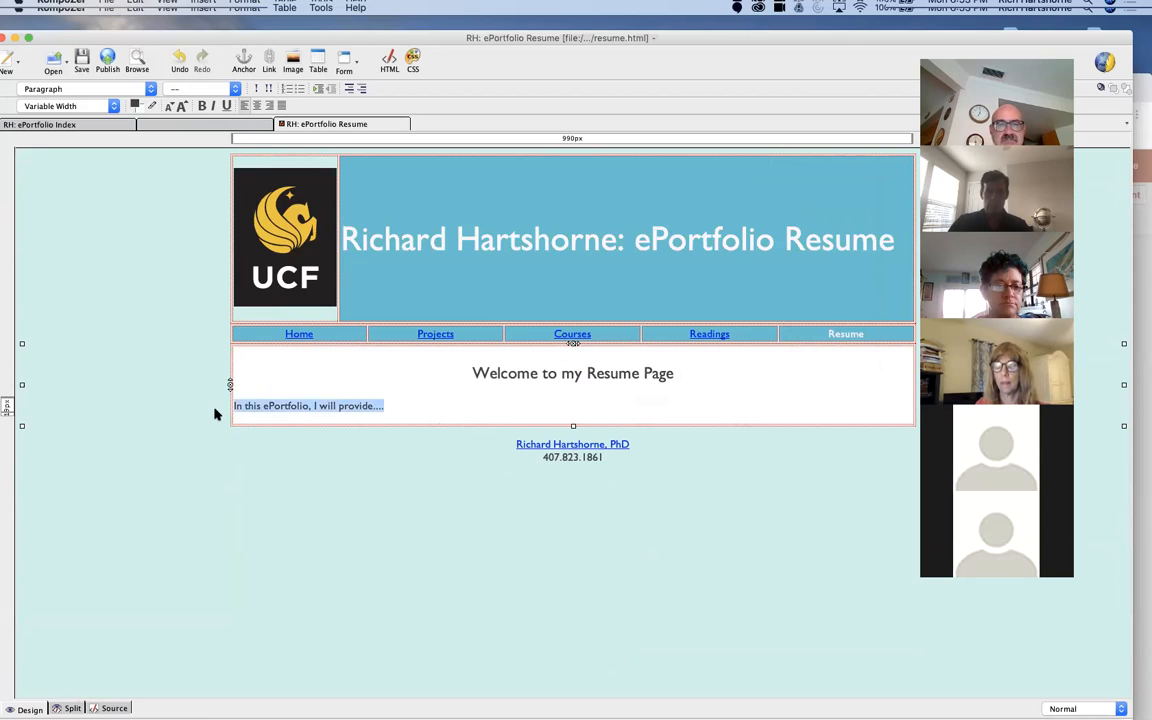
type("Click here for a printab")
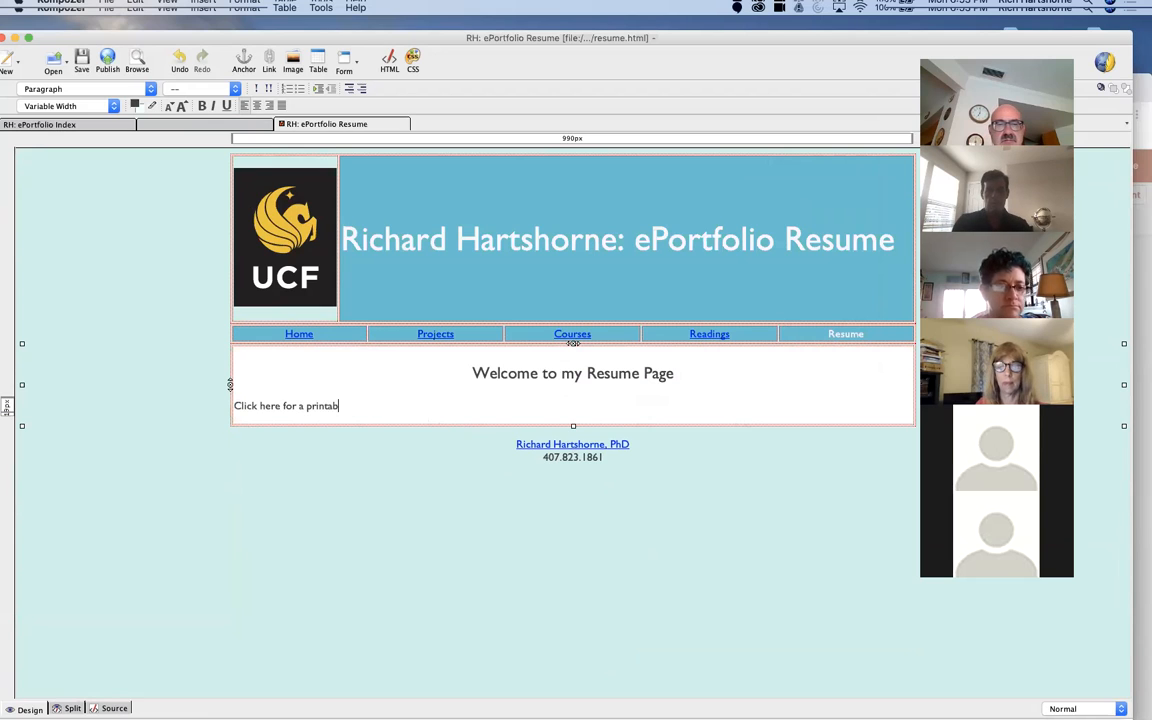
type("le version")
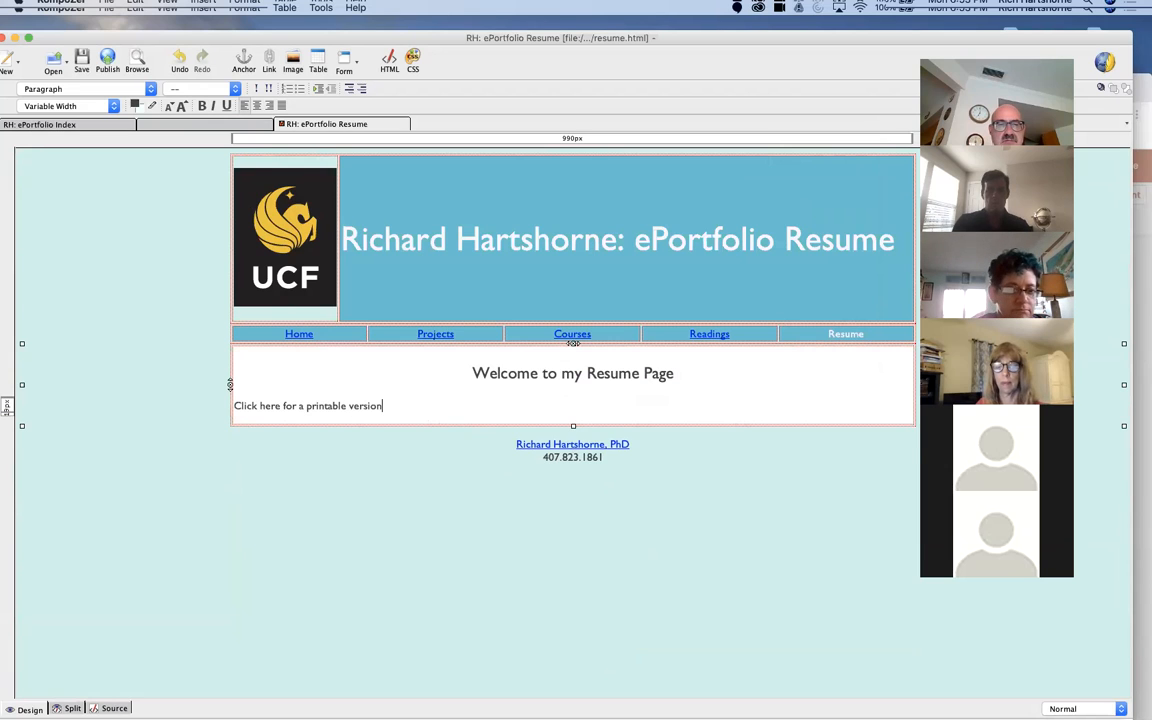
type(" (DOC")
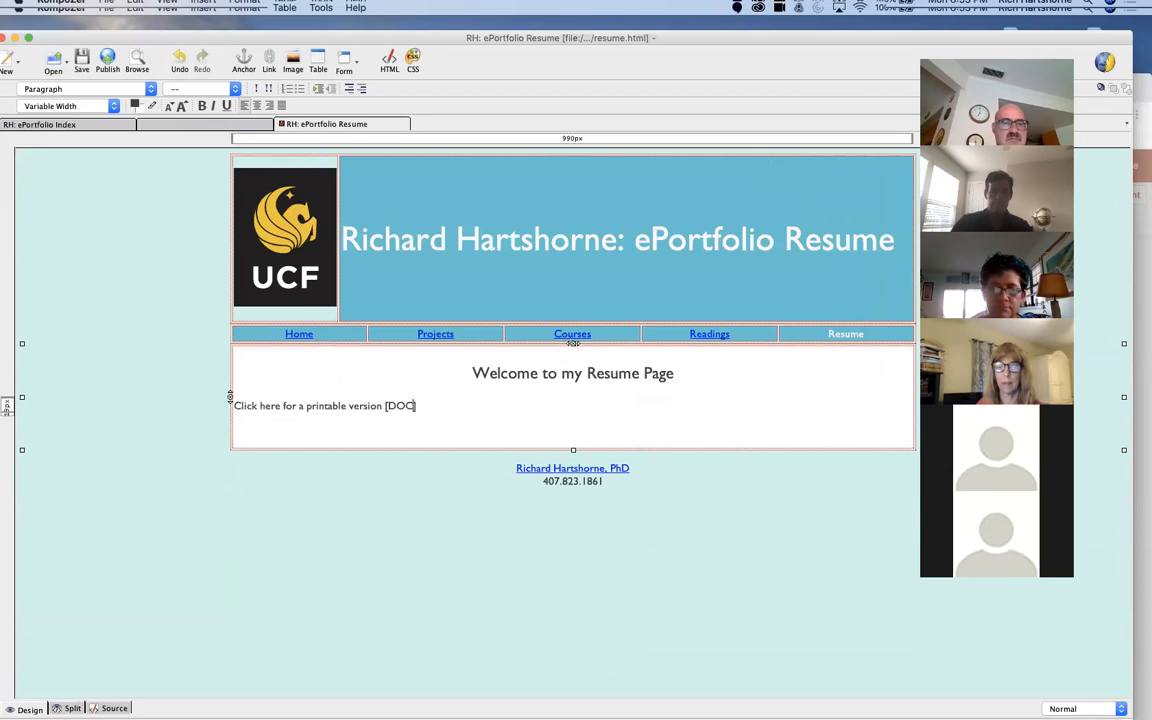
Step: Link the word "DOC" to the CV Word document dated 6-16-2020 in the eport-html folder
double_click(389, 403)
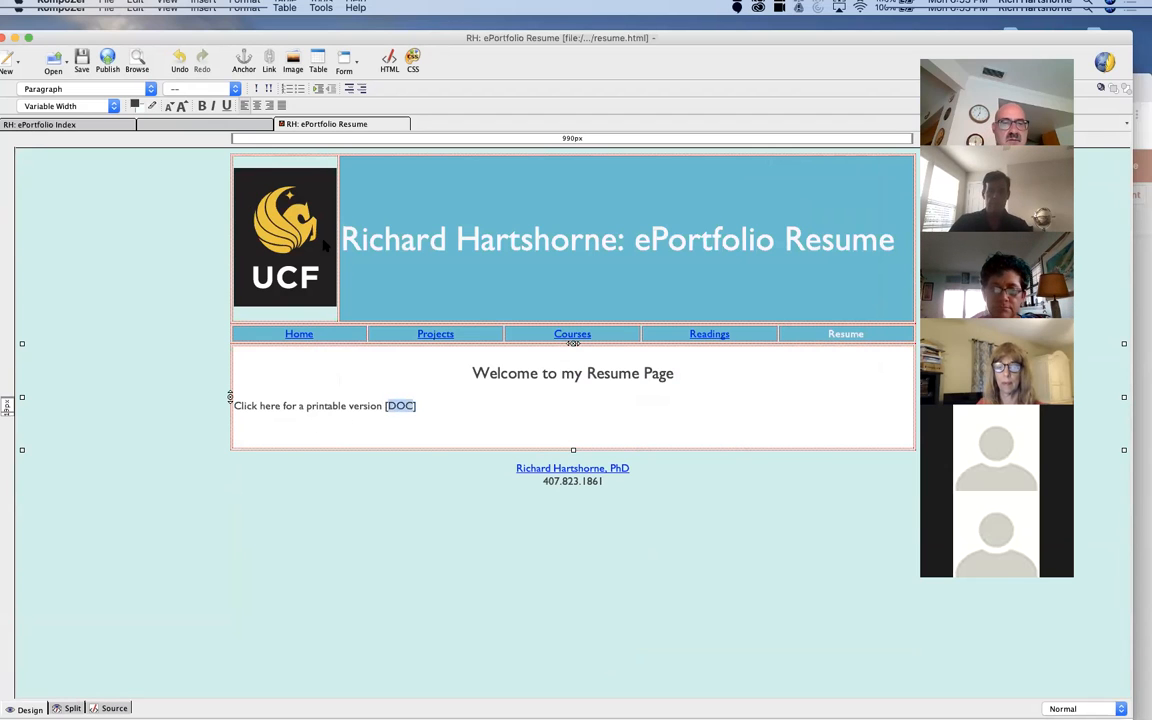
left_click(269, 62)
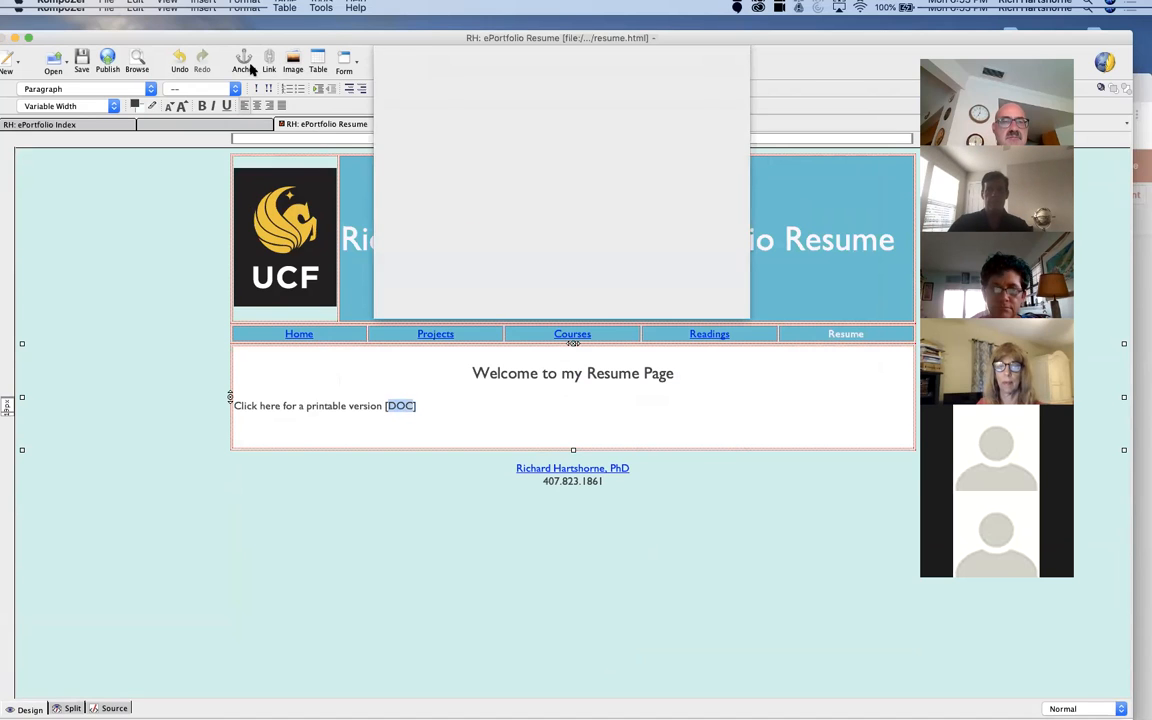
left_click(710, 136)
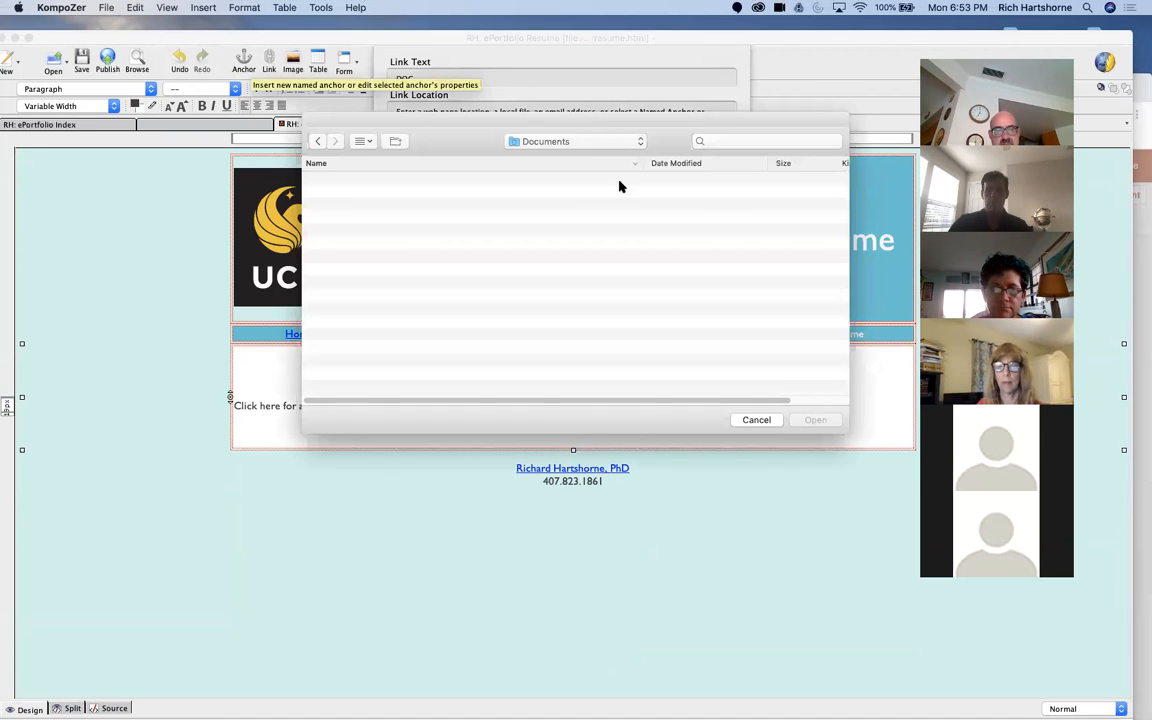
left_click(526, 145)
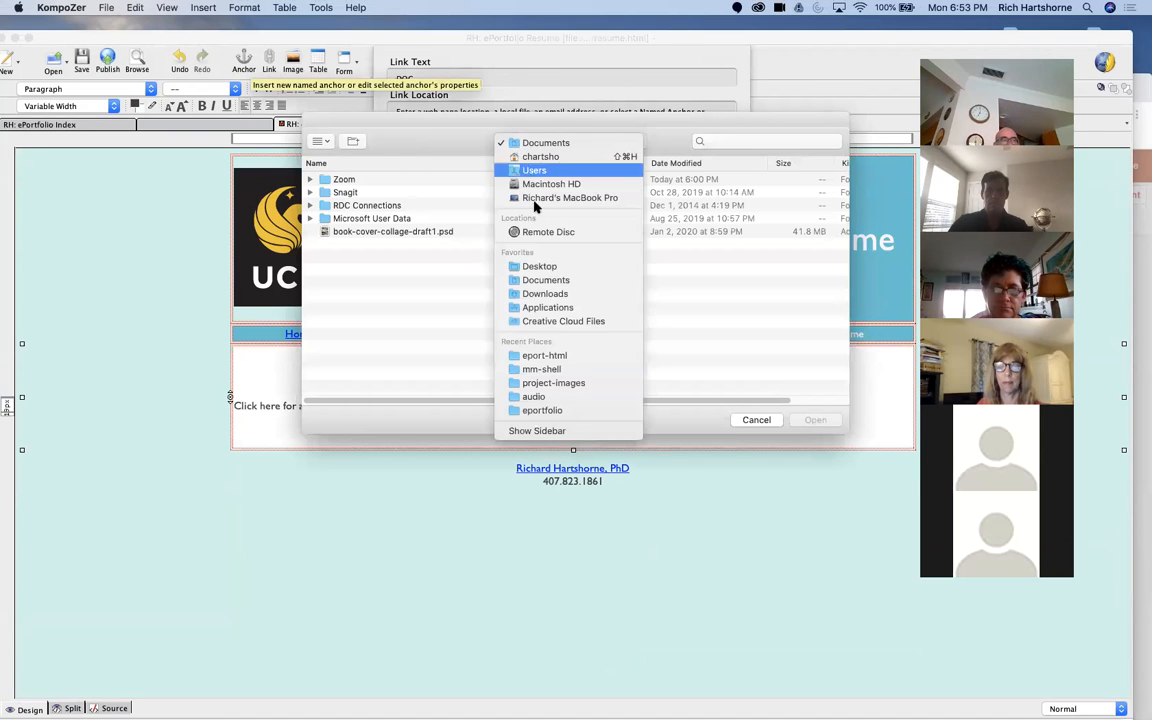
left_click(548, 356)
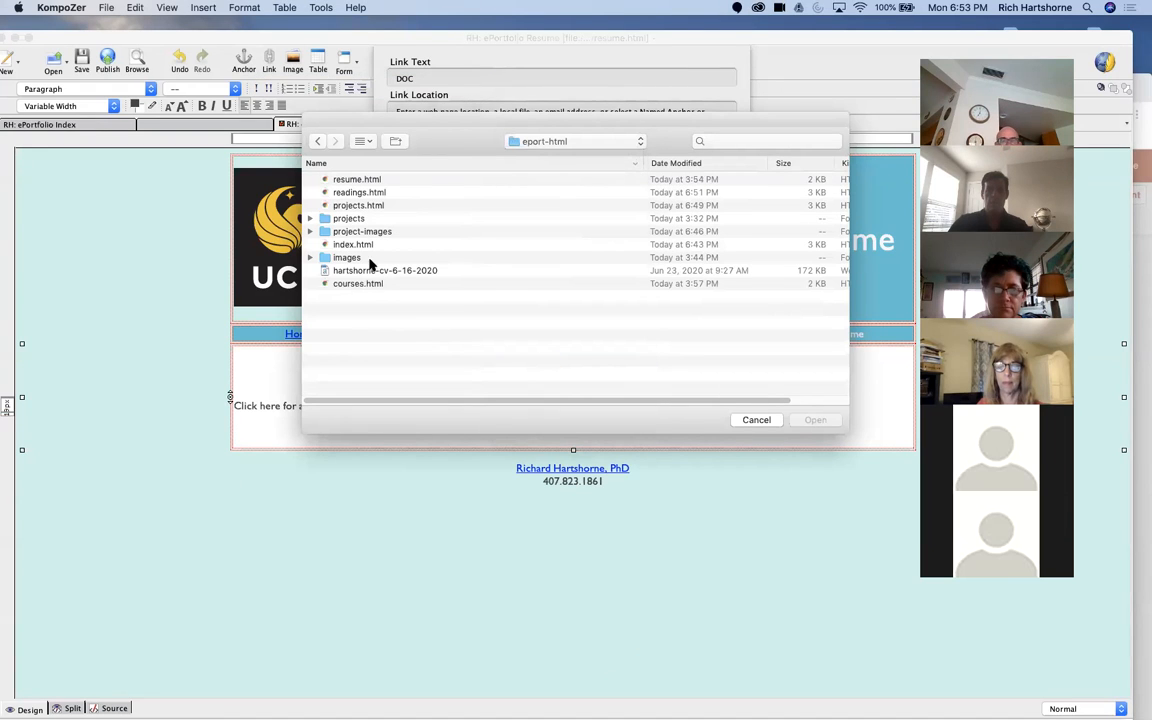
left_click(361, 272)
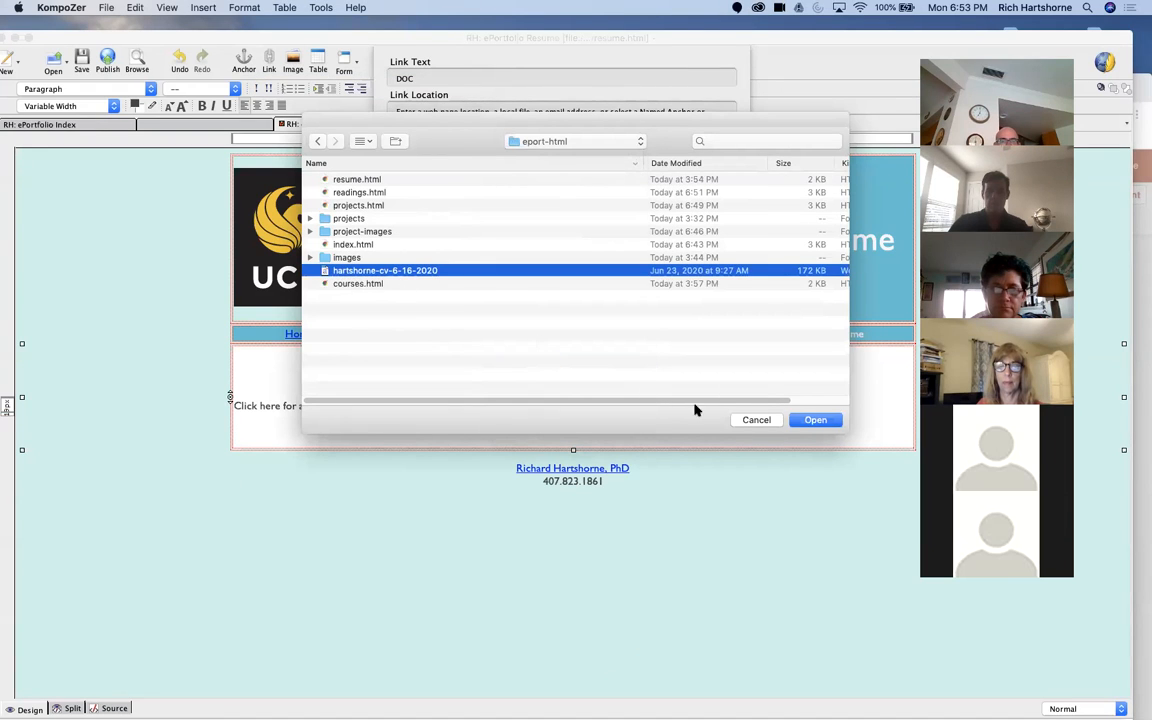
left_click(812, 420)
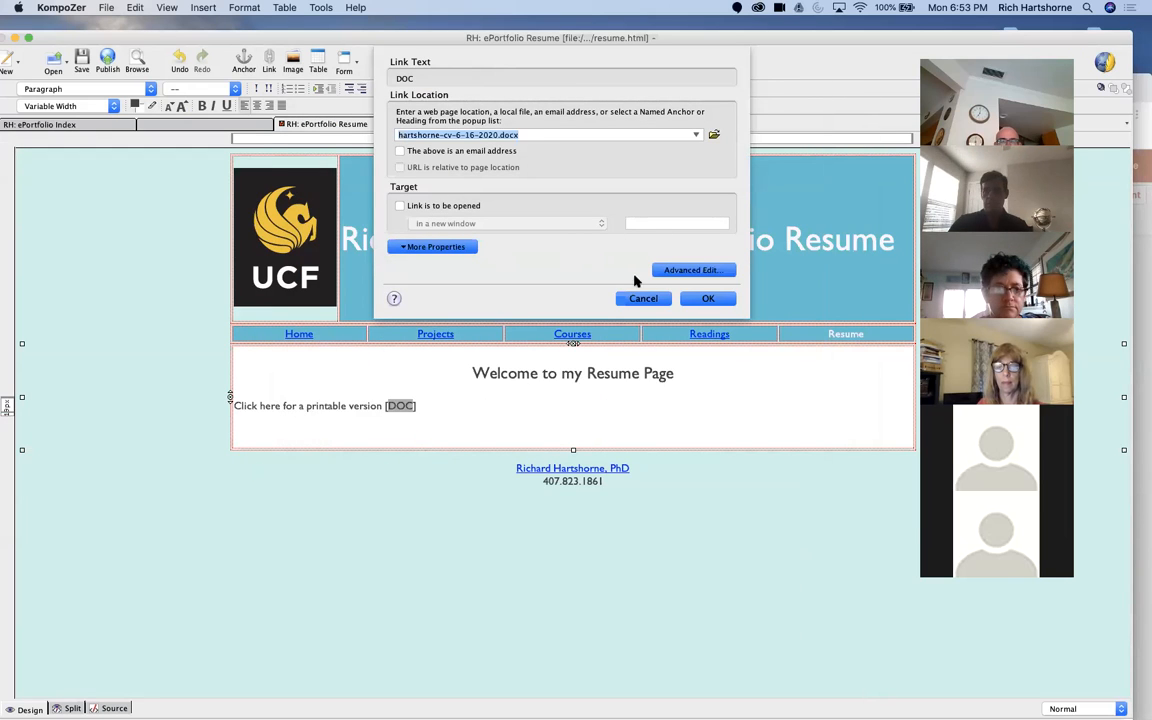
left_click(690, 299)
left_click(464, 418)
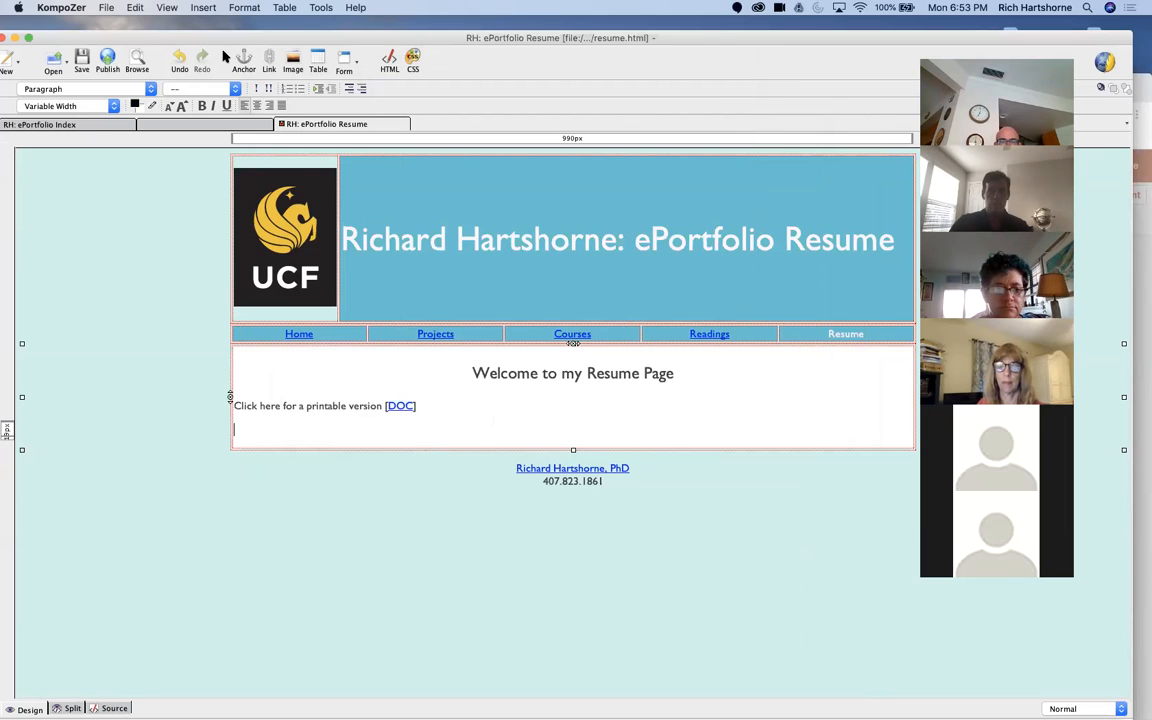
Step: Clear the overlapping editor, browser and presentation windows out of the way and open the CV document dated 7-9-2020 from the desktop in Word
left_click_drag(201, 37, 86, 40)
left_click_drag(958, 43, 340, 30)
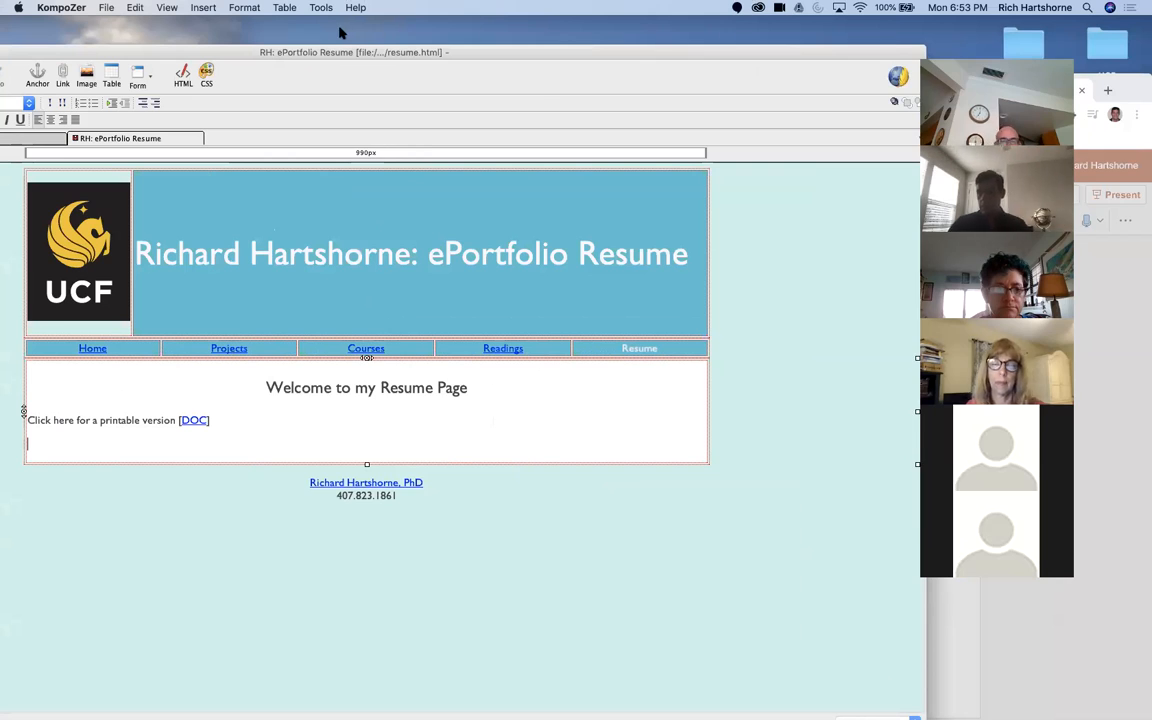
left_click(1076, 307)
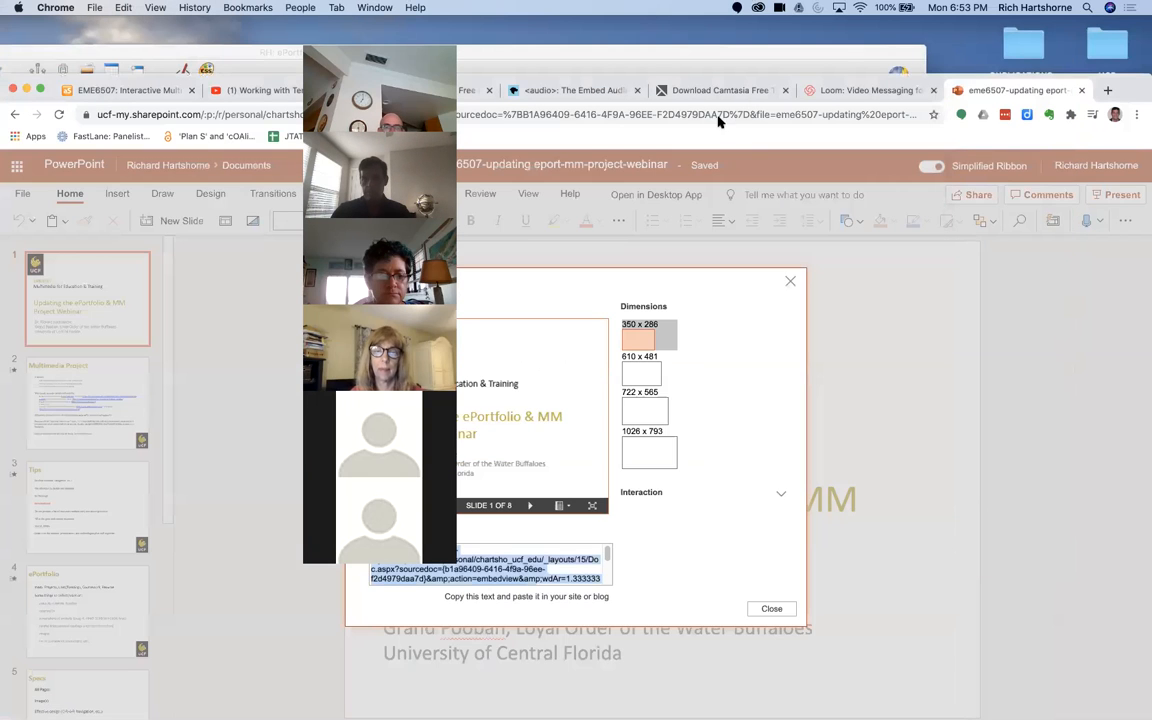
left_click(27, 92)
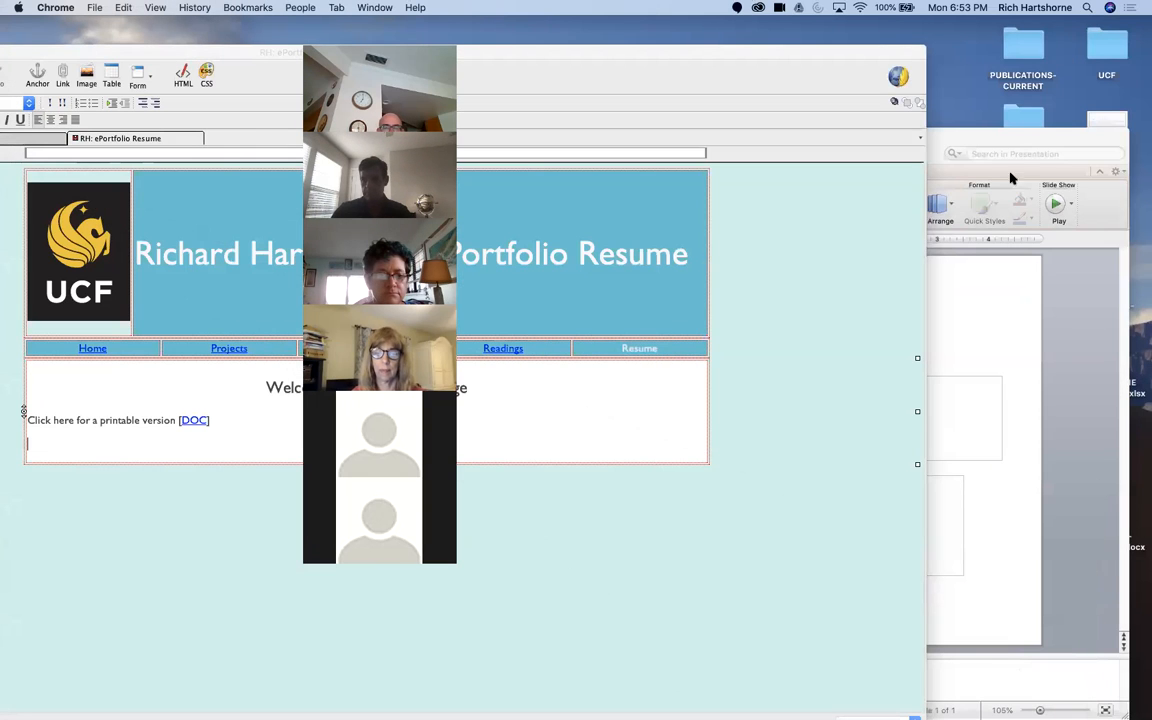
left_click(1010, 178)
left_click_drag(949, 136, 1118, 143)
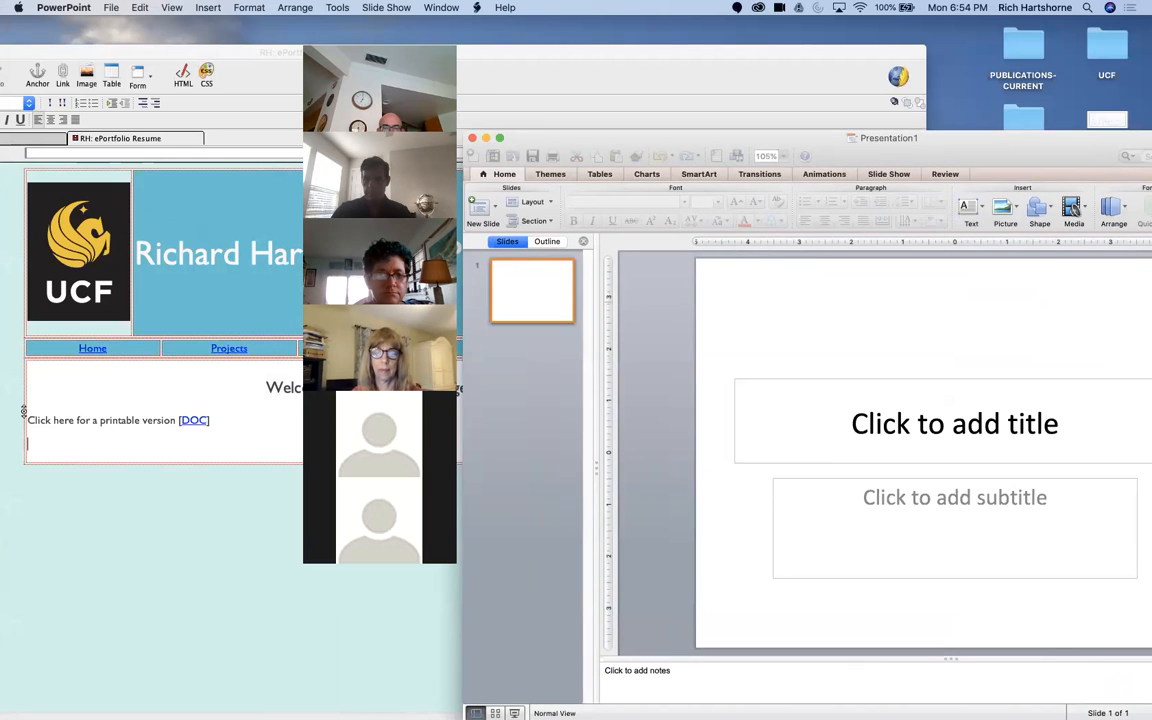
left_click_drag(1005, 145, 704, 593)
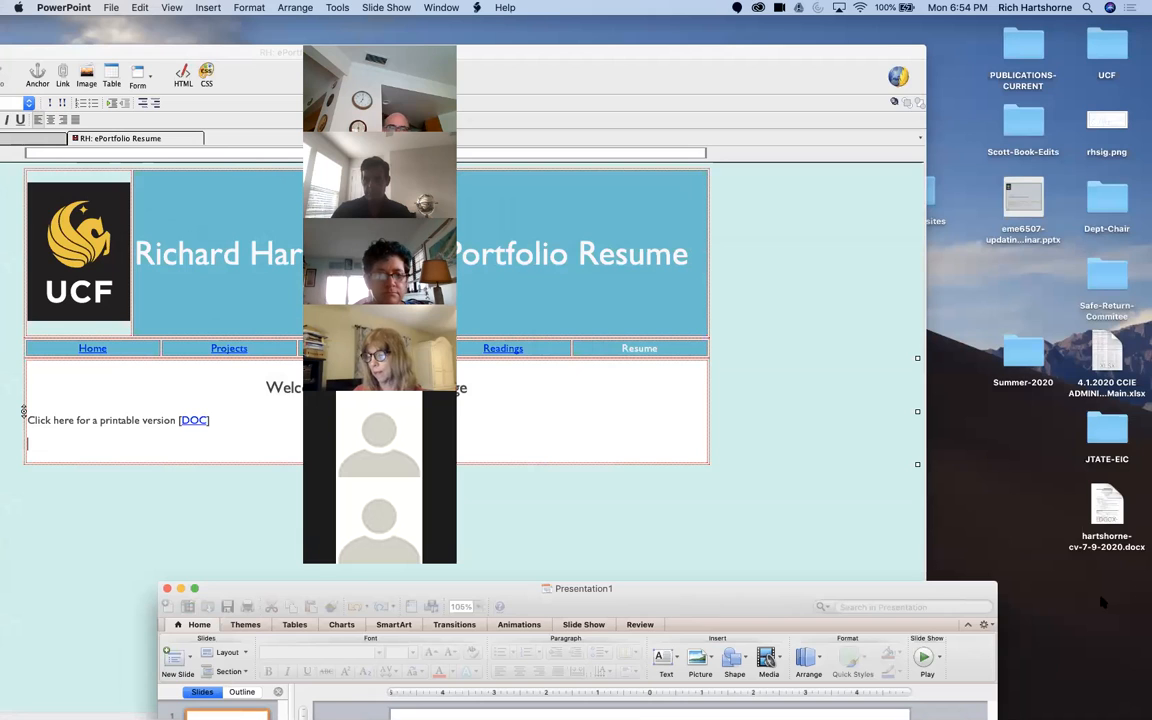
double_click(1117, 513)
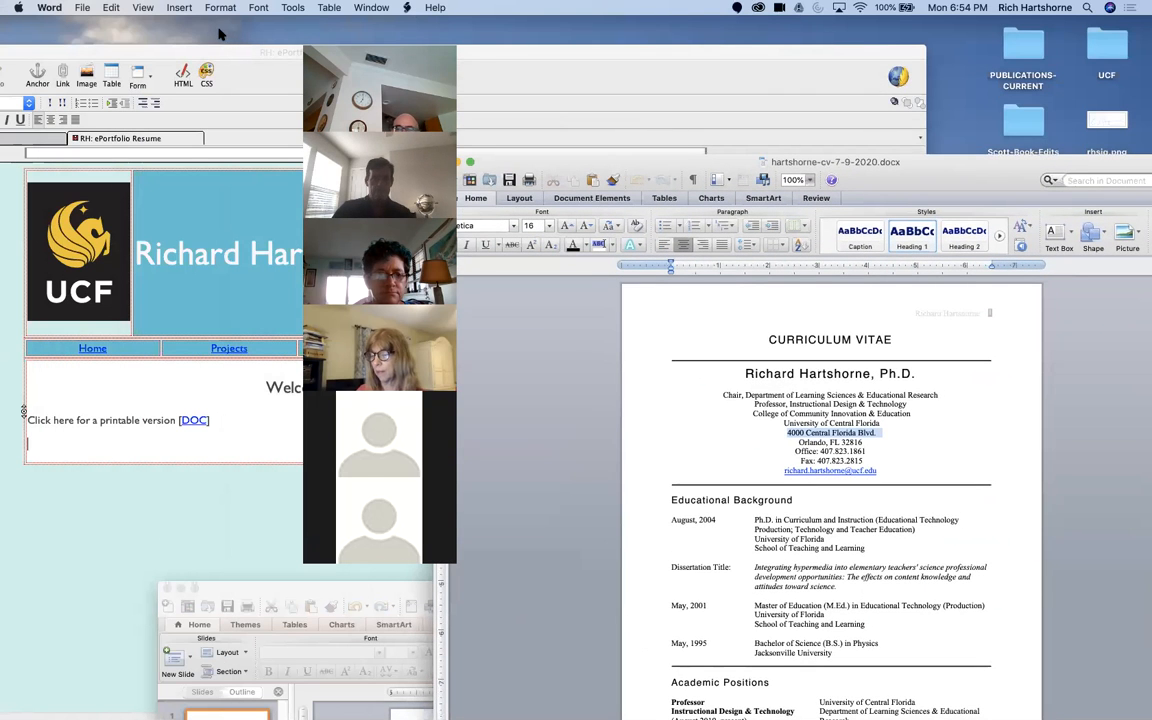
Step: Copy the CV from "CURRICULUM VITAE" through the B.S. in Physics line and paste it below the printable version line in KompoZer
left_click_drag(769, 341, 941, 641)
scroll(895, 611, "down", 3)
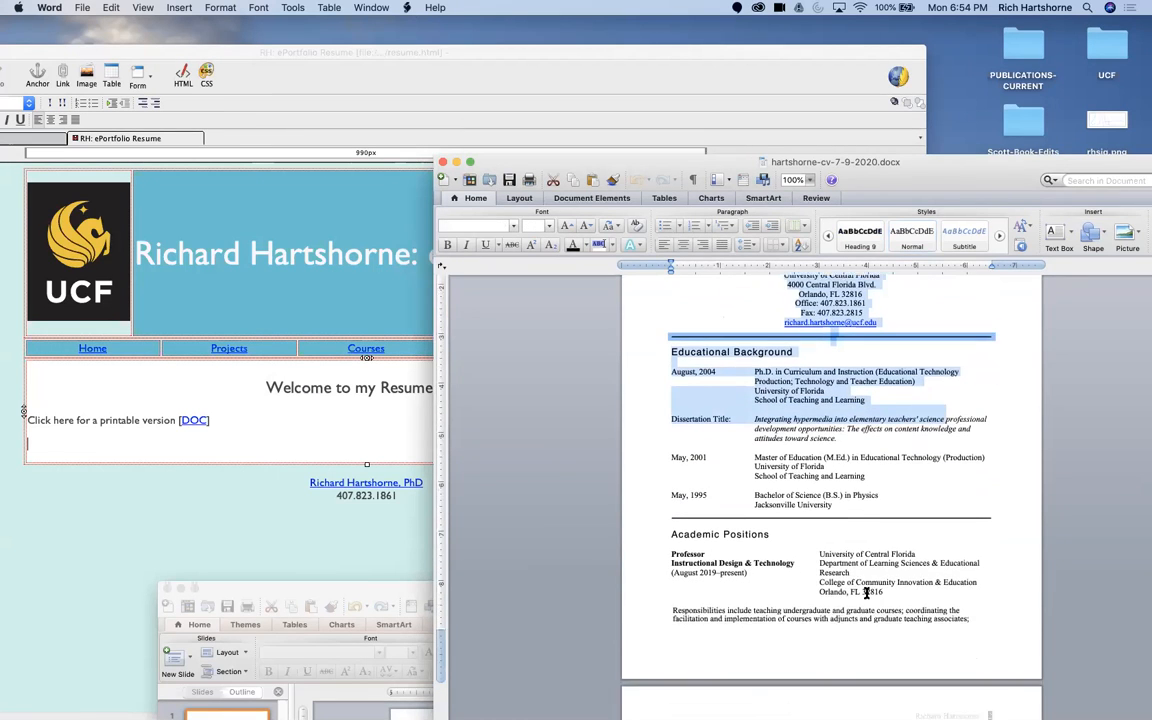
left_click_drag(980, 592, 759, 332)
scroll(759, 342, "down", 5)
scroll(759, 345, "up", 15)
left_click_drag(689, 329, 1016, 706)
key("super+c")
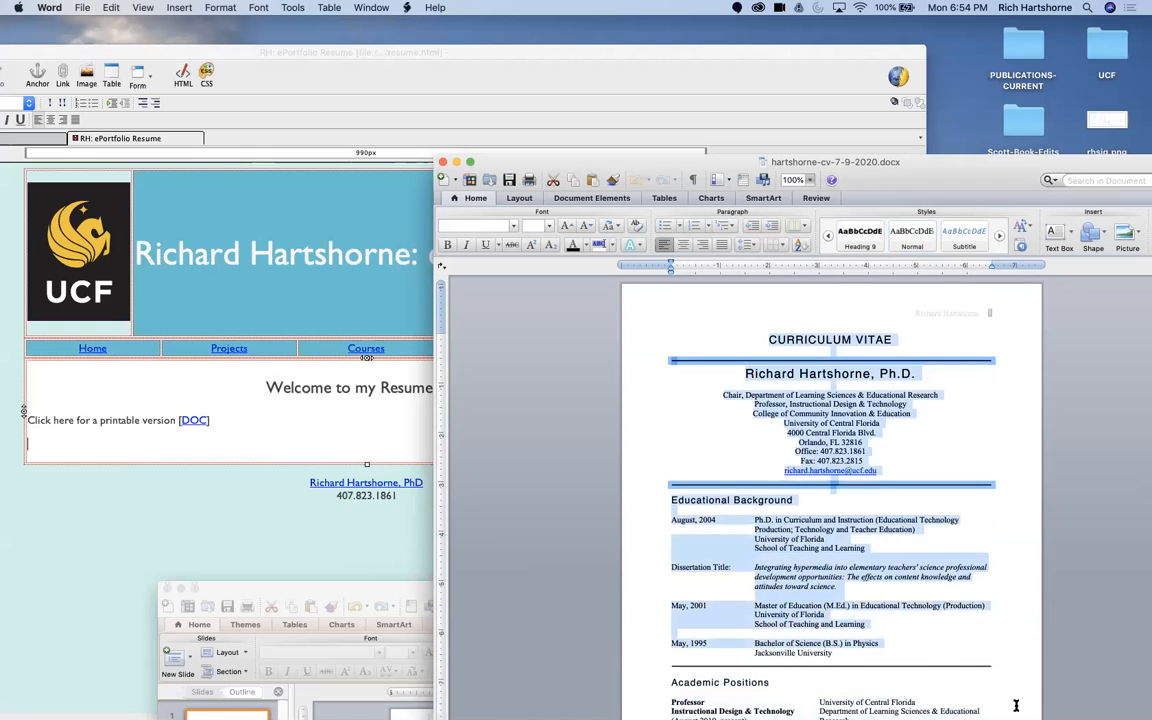
left_click(180, 453)
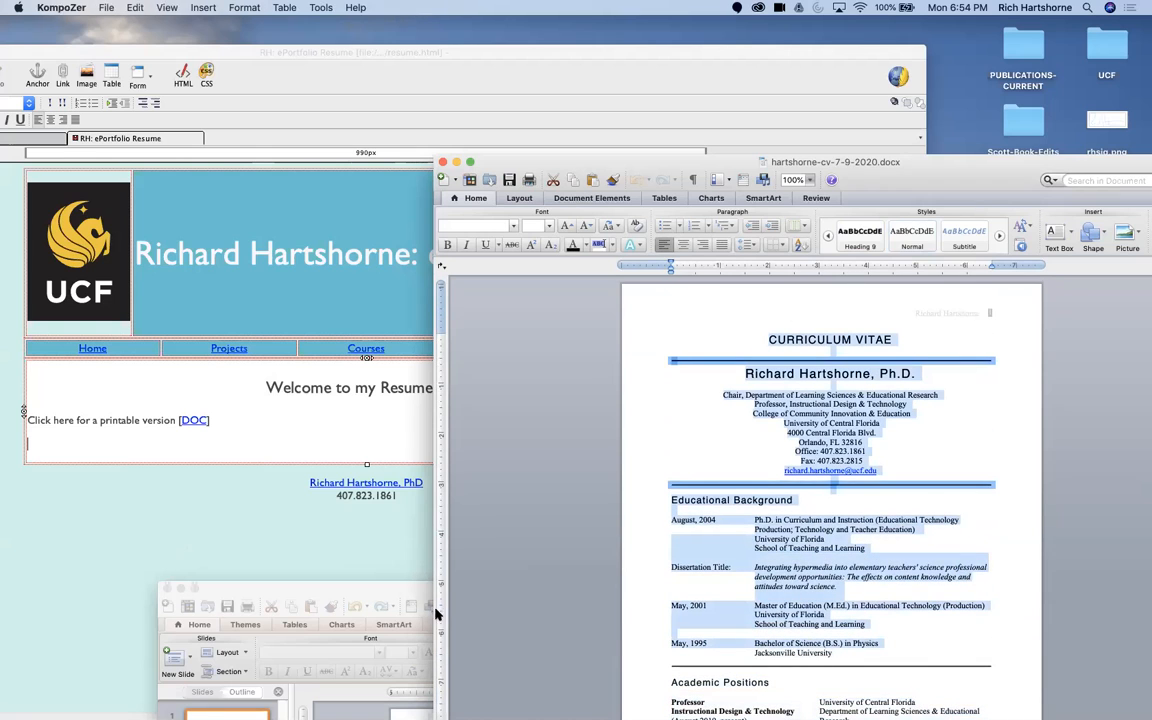
key("super+v")
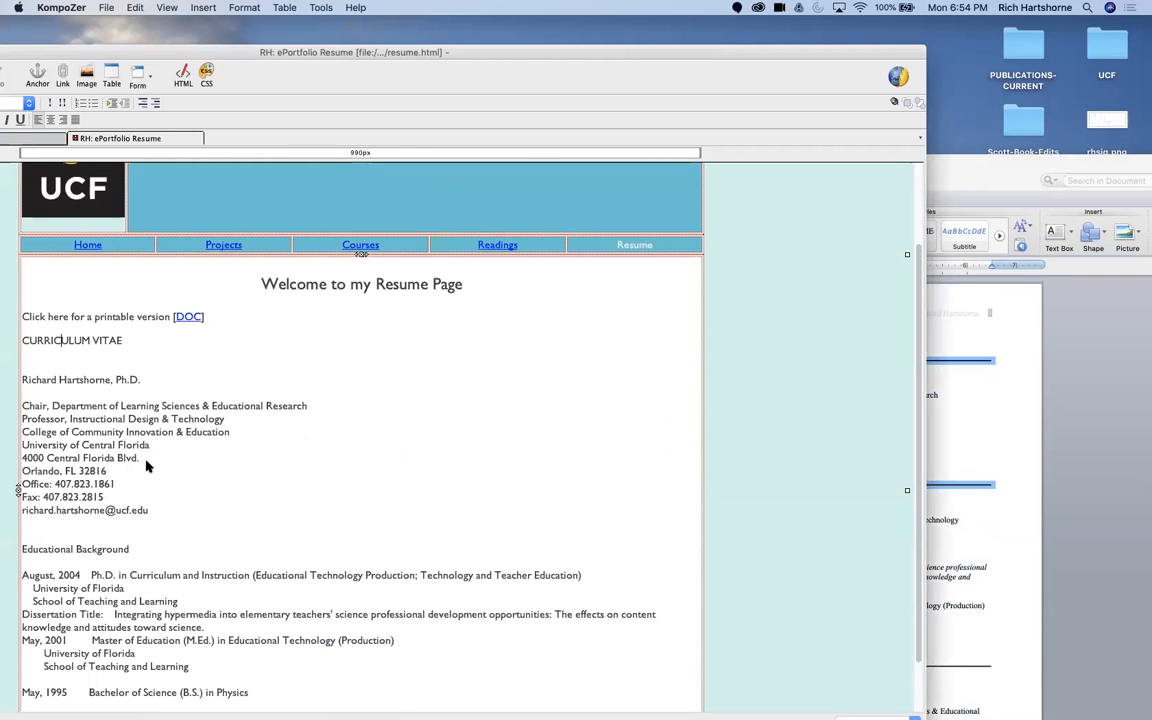
Step: Move the Ph.D. text onto its own line below "August, 2004" and remove the indent before "University of Florida"
scroll(150, 460, "down", 2)
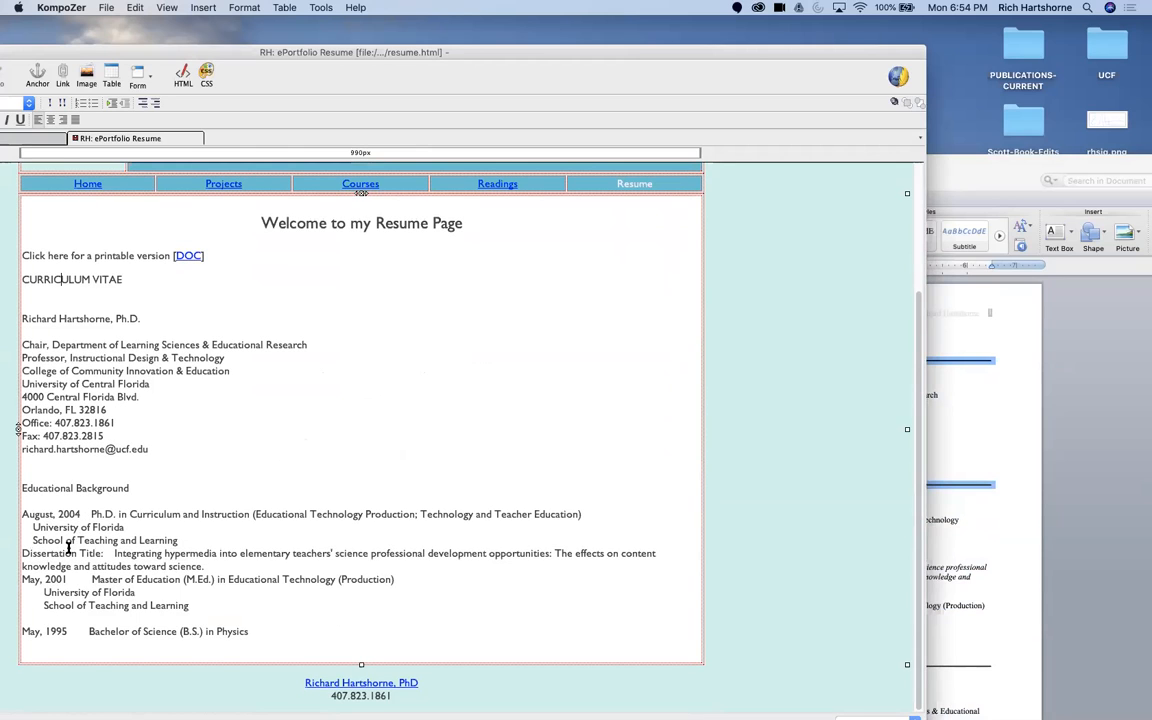
left_click(89, 514)
key("Return")
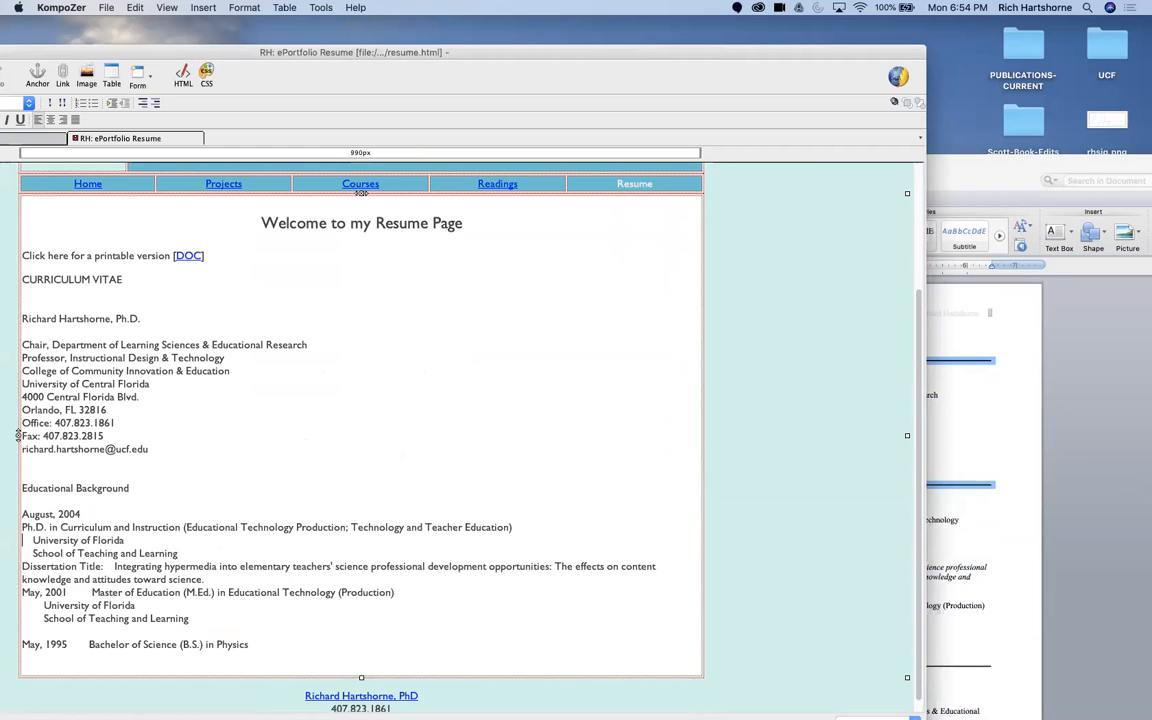
key("Right")
key("Right")
key("Right")
key("BackSpace")
key("BackSpace")
key("BackSpace")
key("BackSpace")
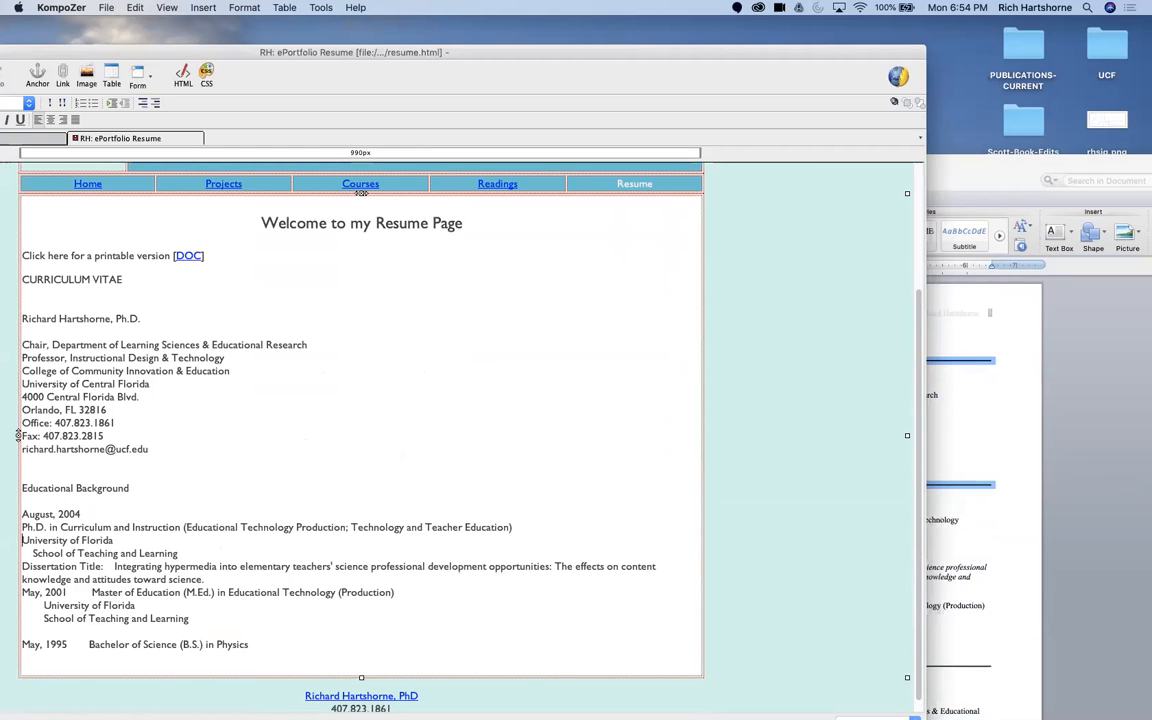
Step: Join "School of Teaching and Learning" to the "University of Florida" line of the Ph.D. entry, separated by a comma
left_click_drag(33, 553, 6, 557)
key("BackSpace")
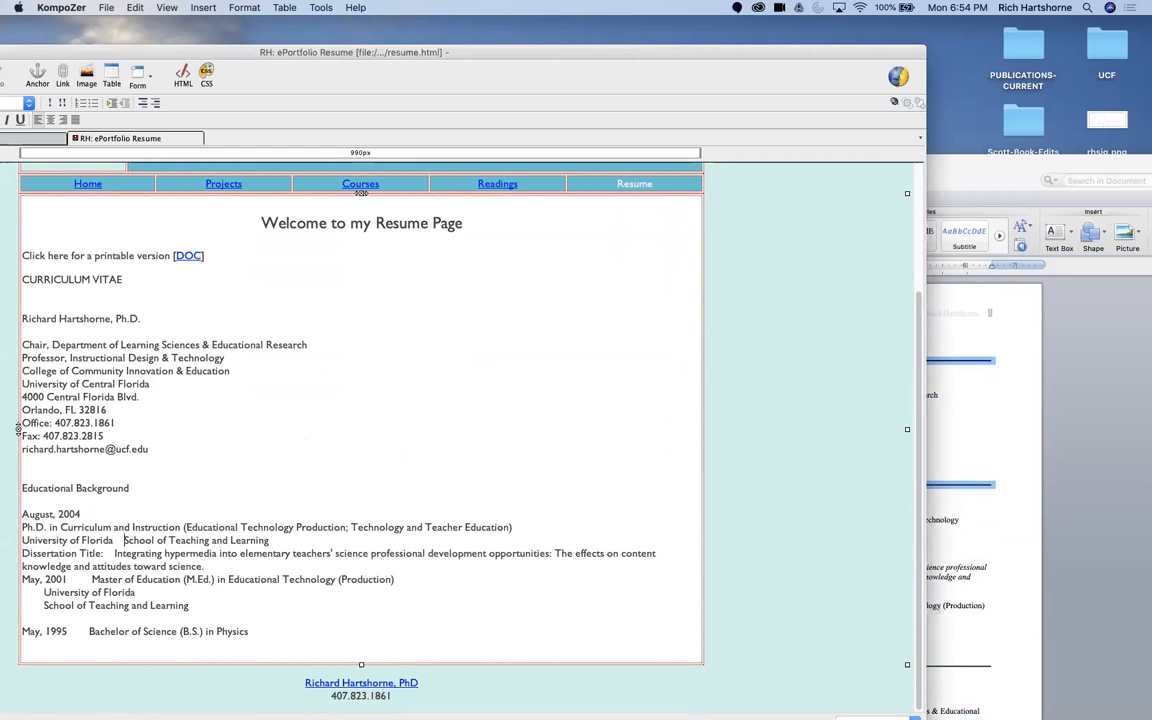
key("BackSpace")
key("BackSpace")
type(",")
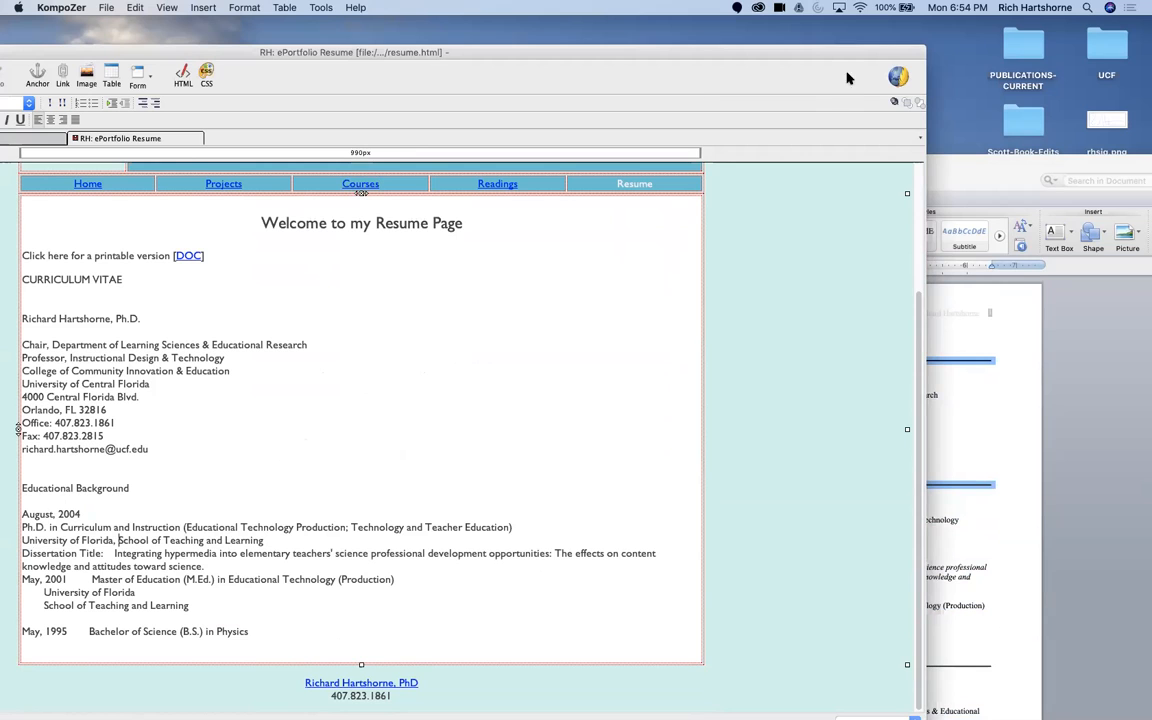
Step: Center the "CURRICULUM VITAE" line and make it bold
left_click_drag(820, 50, 957, 21)
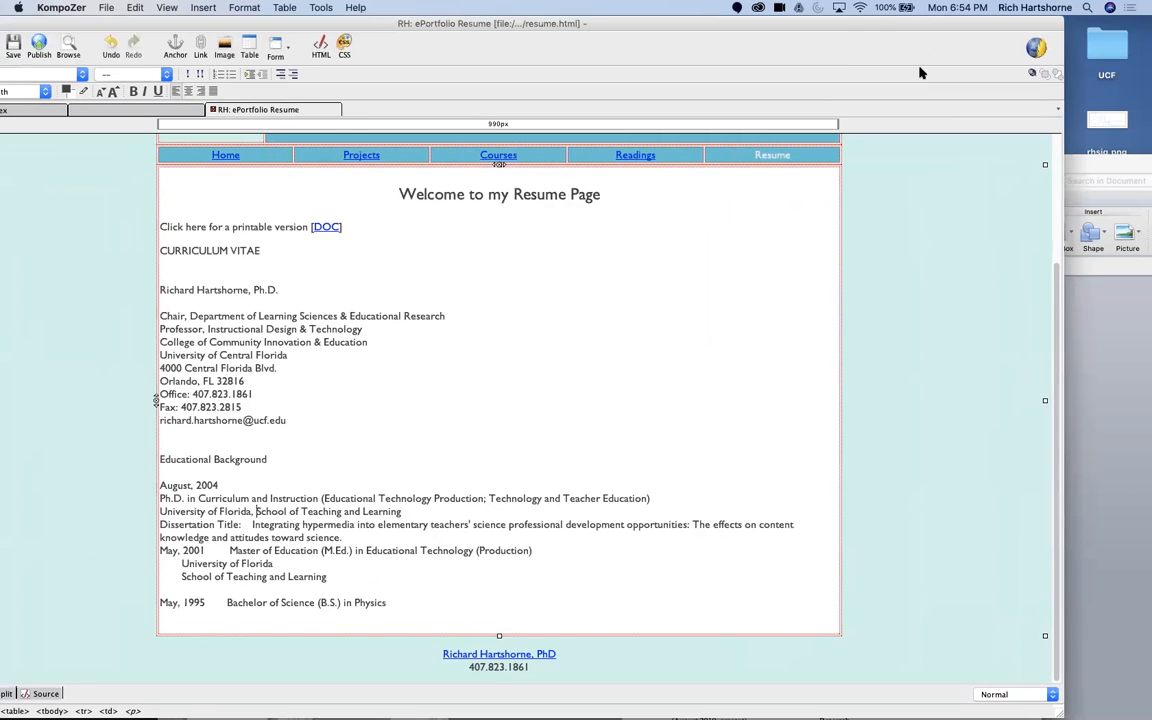
left_click_drag(262, 250, 150, 250)
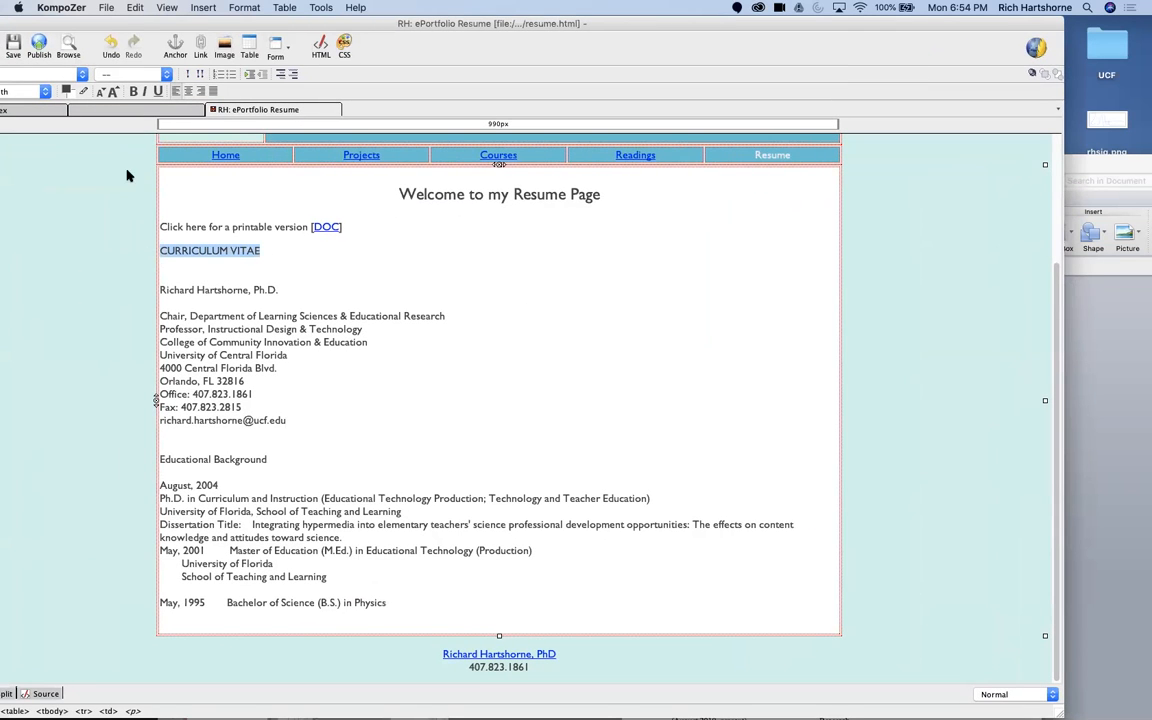
left_click(175, 91)
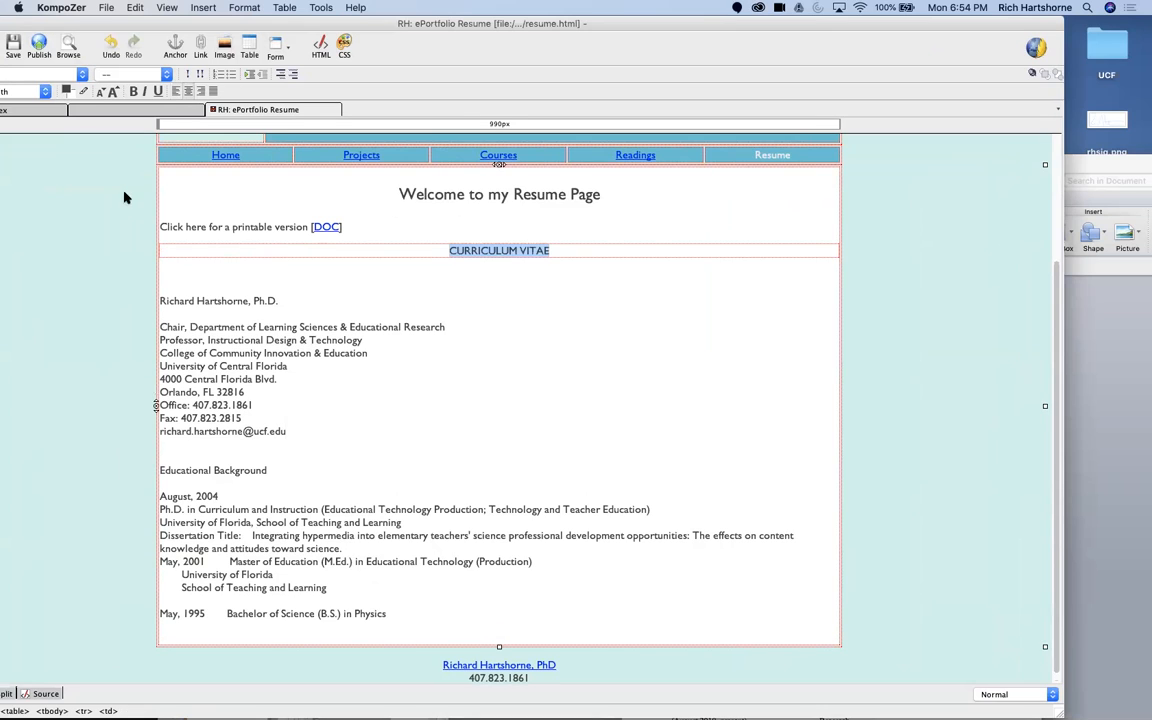
left_click(133, 91)
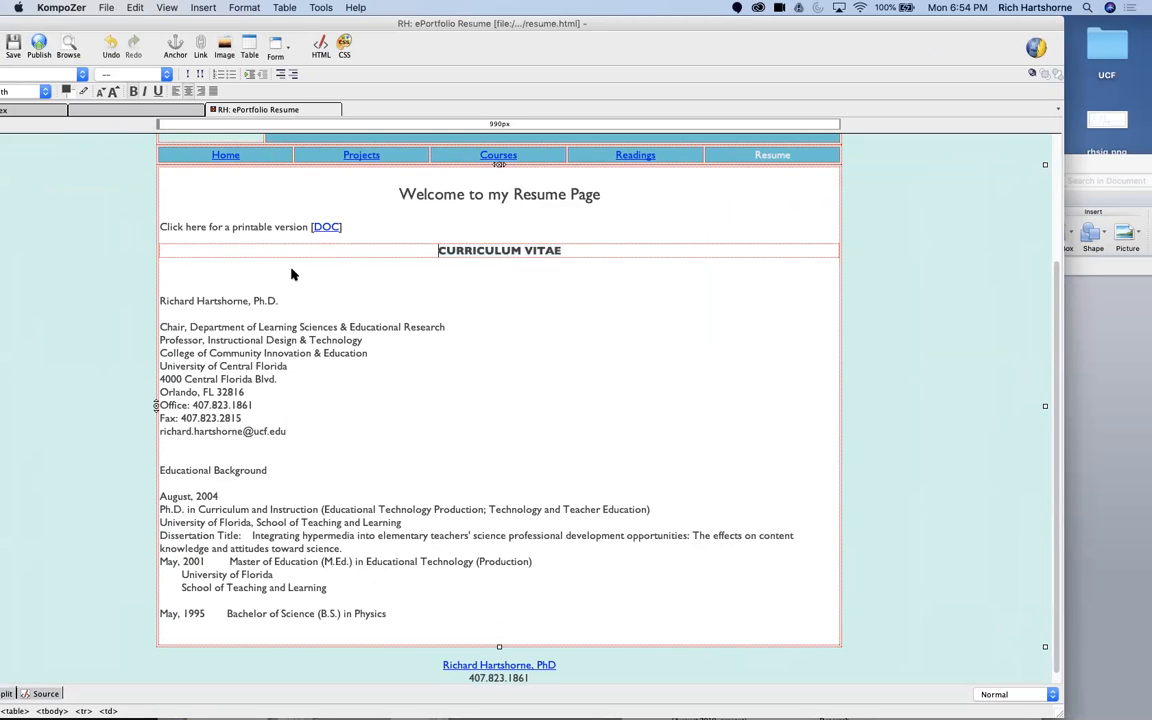
Step: Center the block with the name, positions and contact details below the "CURRICULUM VITAE" title
left_click_drag(159, 300, 353, 433)
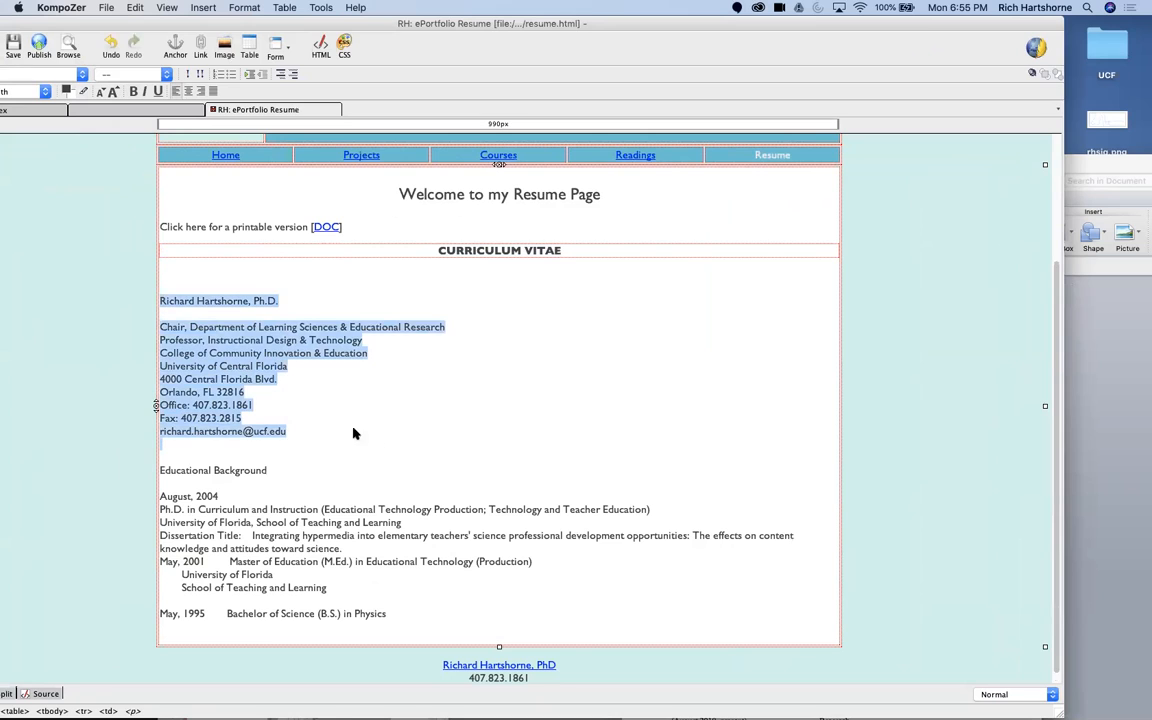
left_click(175, 91)
left_click(270, 489)
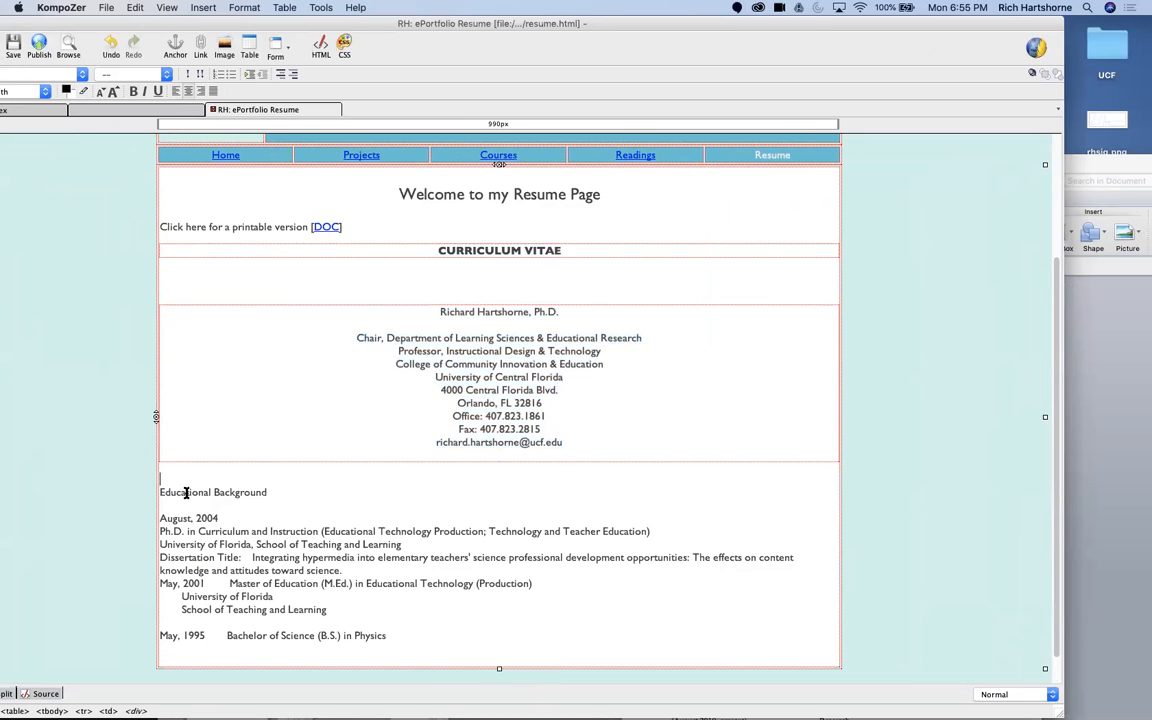
Step: Make the "Educational Background" heading bold and italic
triple_click(188, 489)
left_click(142, 93)
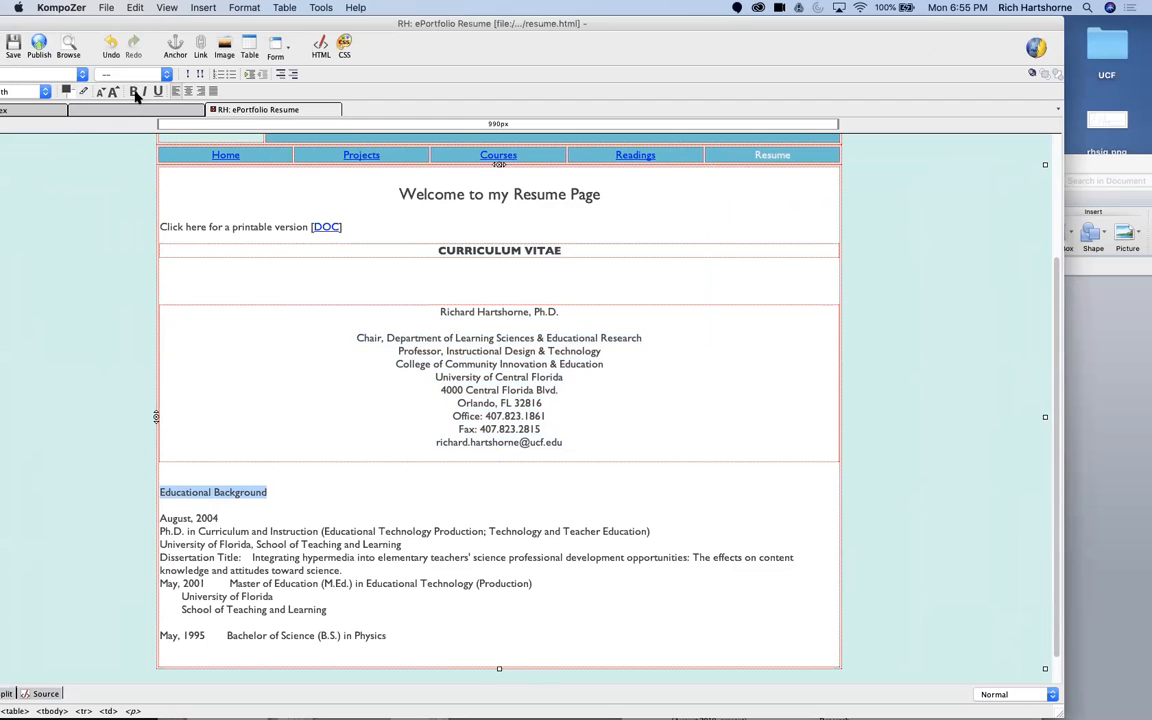
left_click(134, 91)
left_click(144, 91)
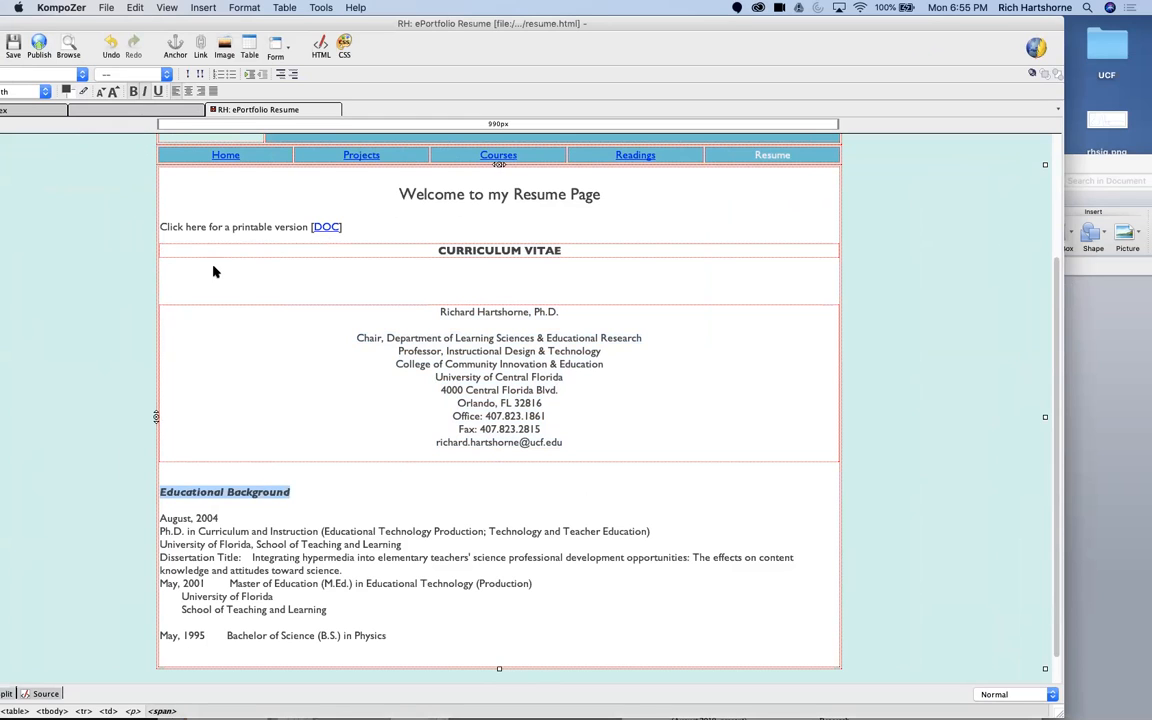
Step: Delete the blank lines between the "CURRICULUM VITAE" title and the centered contact block, and save the resume page
scroll(285, 430, "down", 2)
scroll(388, 483, "up", 2)
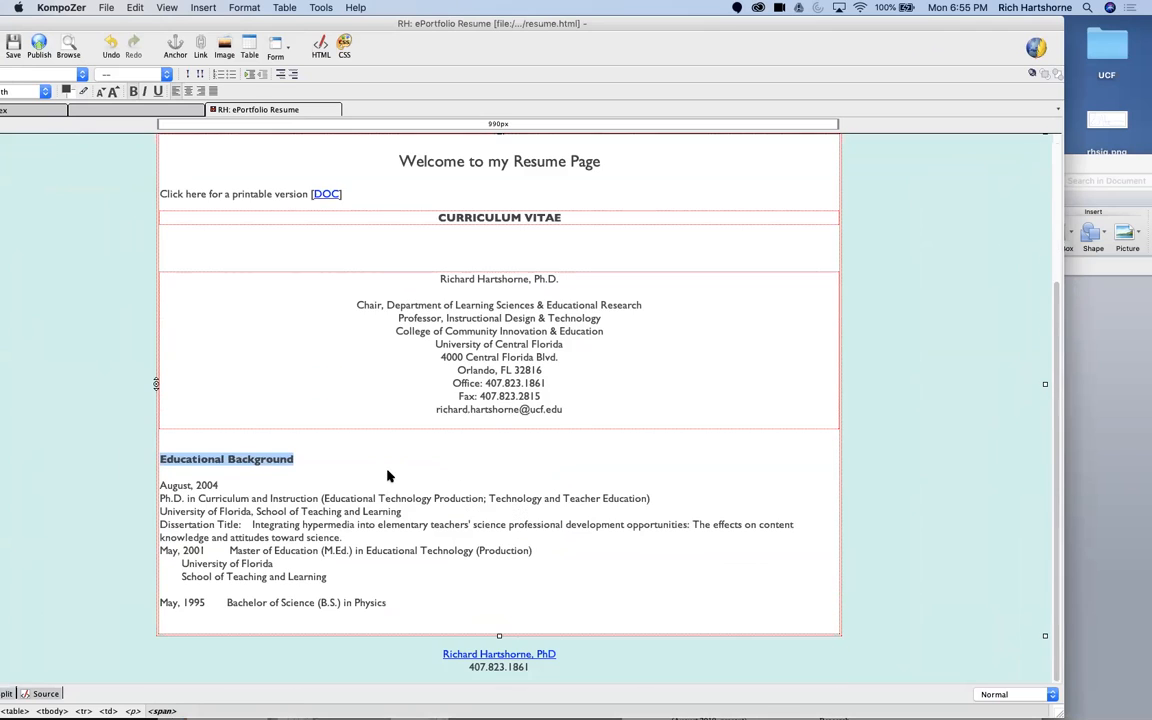
left_click(385, 258)
key("BackSpace")
key("BackSpace")
key("BackSpace")
key("BackSpace")
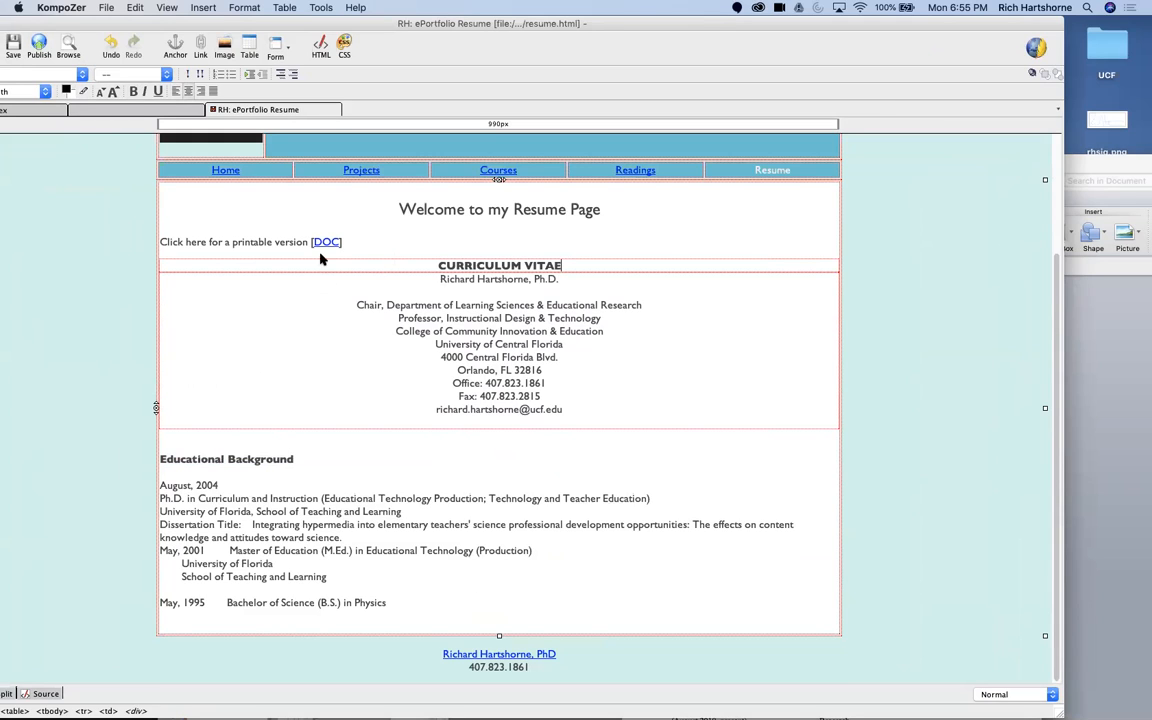
left_click(432, 230)
left_click(13, 45)
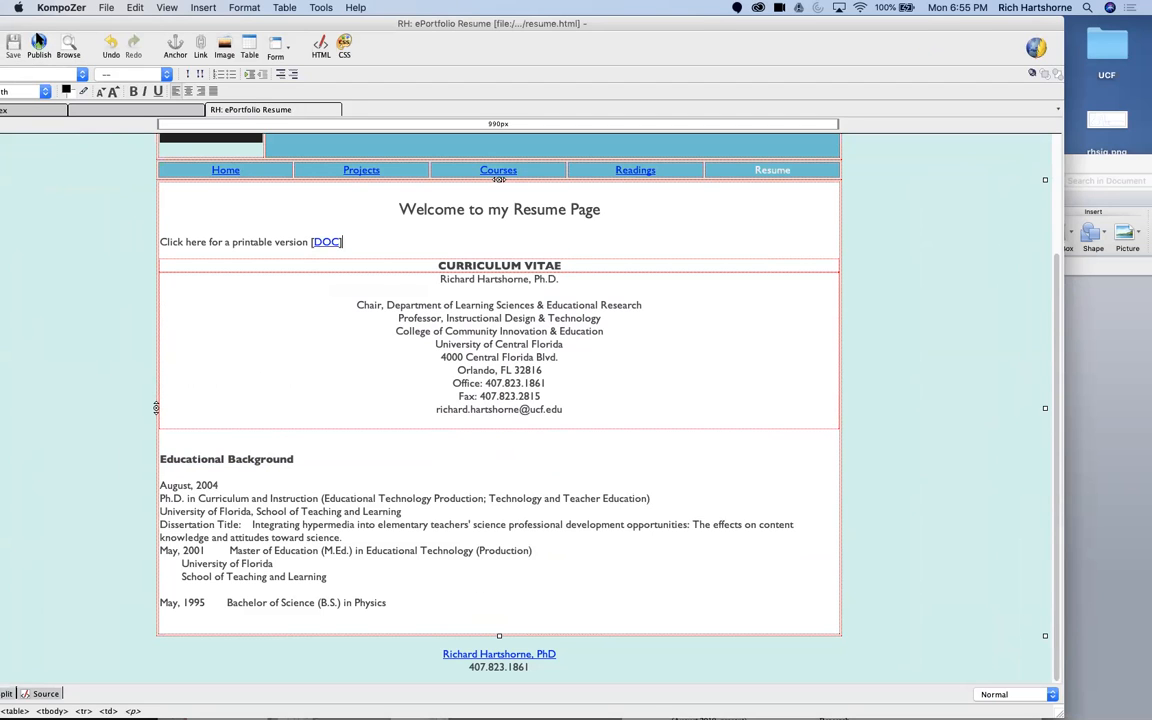
Step: Close the Word CV document, the KompoZer resume window and the empty PowerPoint presentation to clear the desktop
left_click_drag(76, 23, 260, 56)
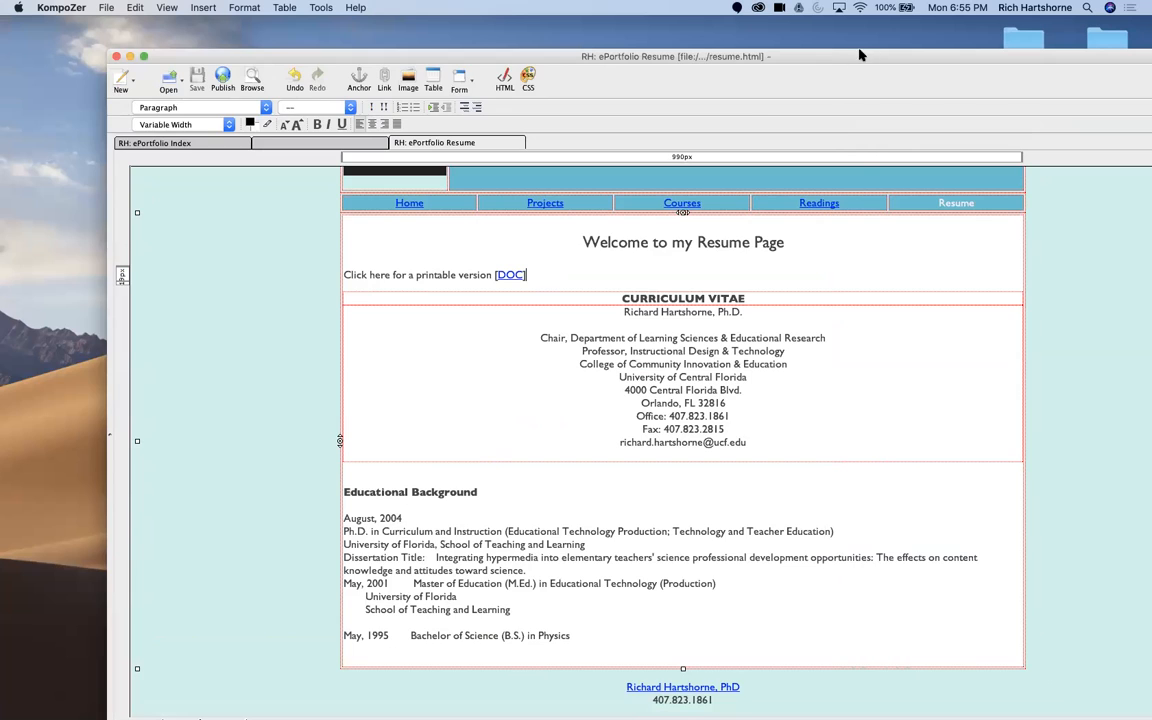
left_click_drag(861, 52, 324, 223)
left_click(452, 160)
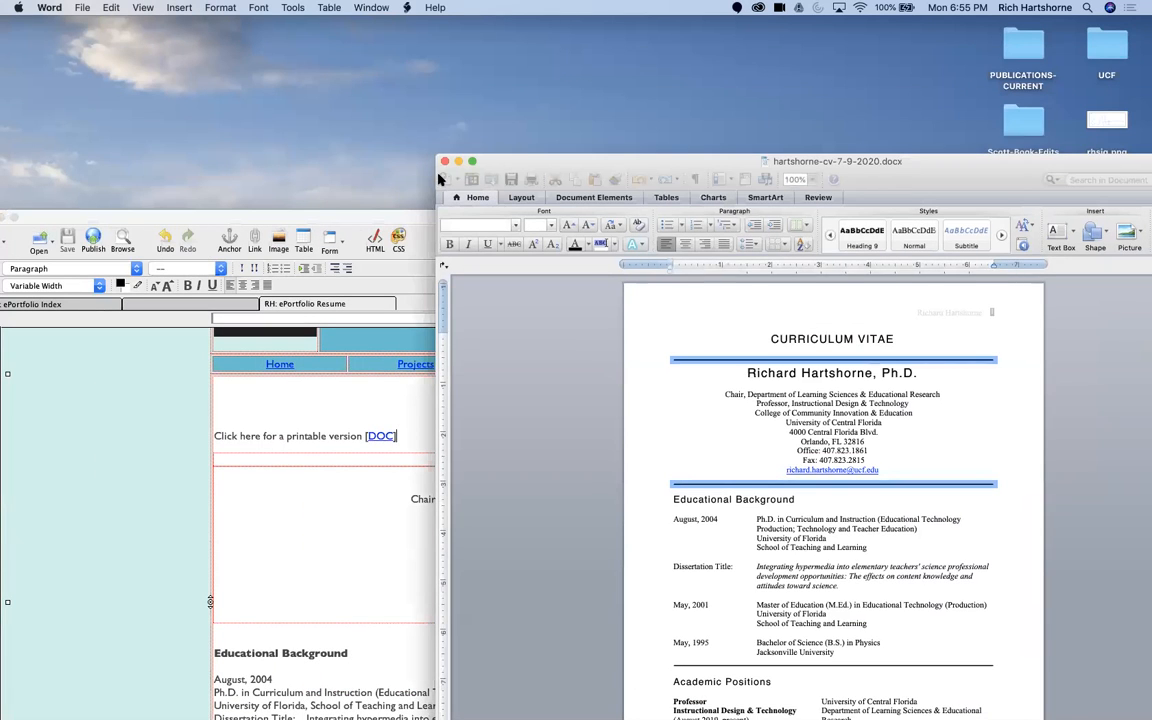
key("super+a")
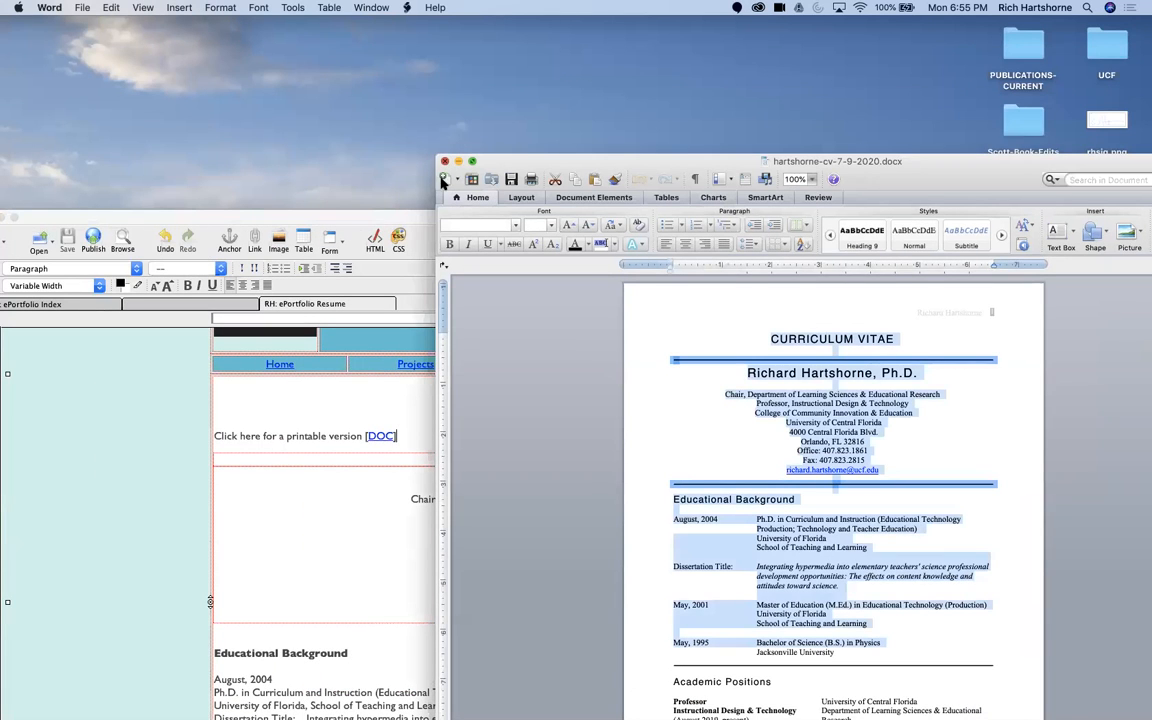
left_click_drag(338, 215, 490, 117)
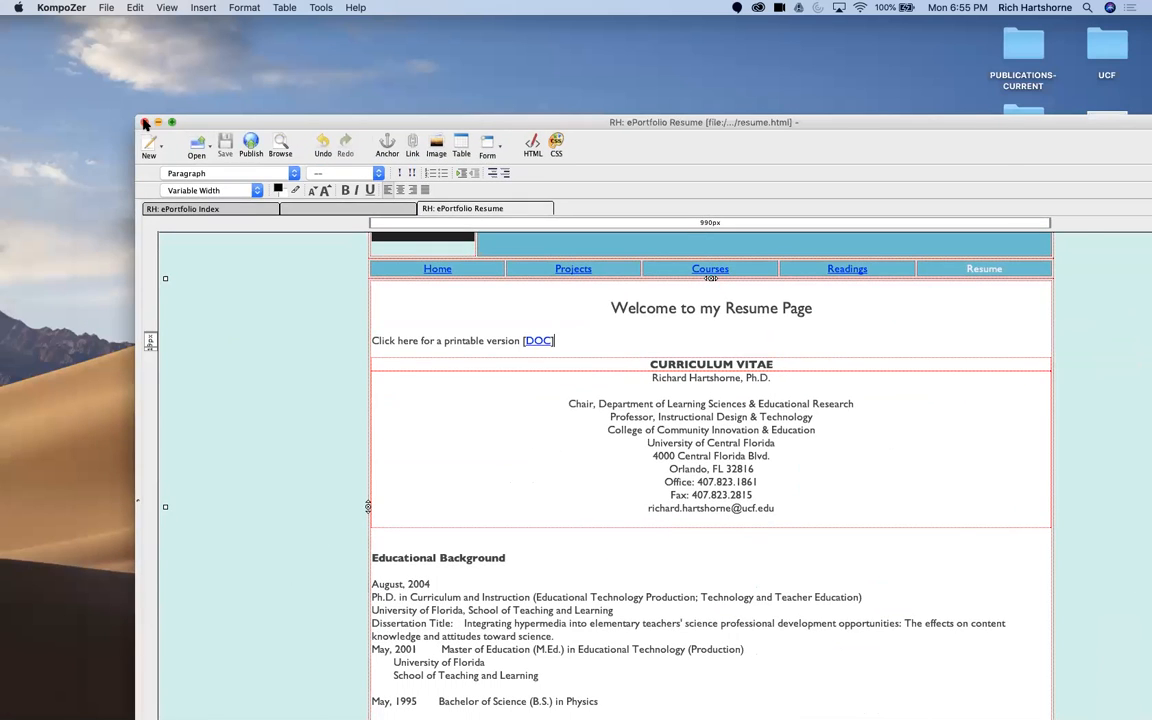
left_click(145, 122)
left_click(590, 590)
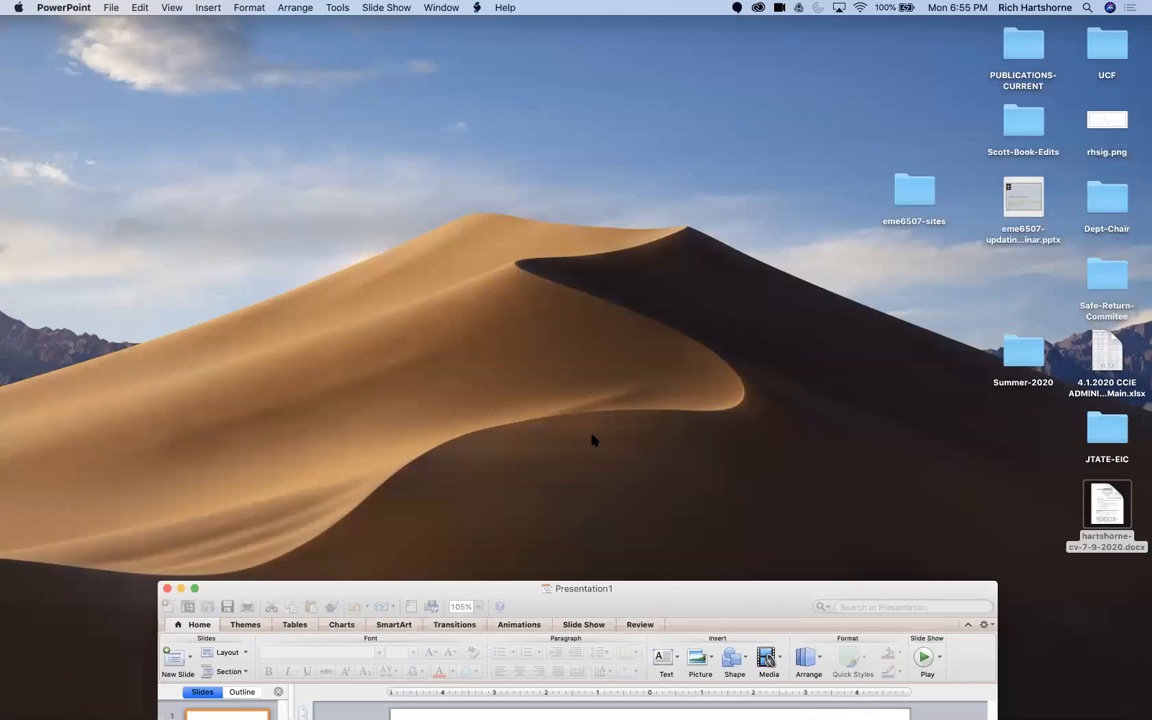
left_click(167, 589)
Step: Switch to Cyberduck and move its window toward the middle of the desktop
mouse_move(367, 700)
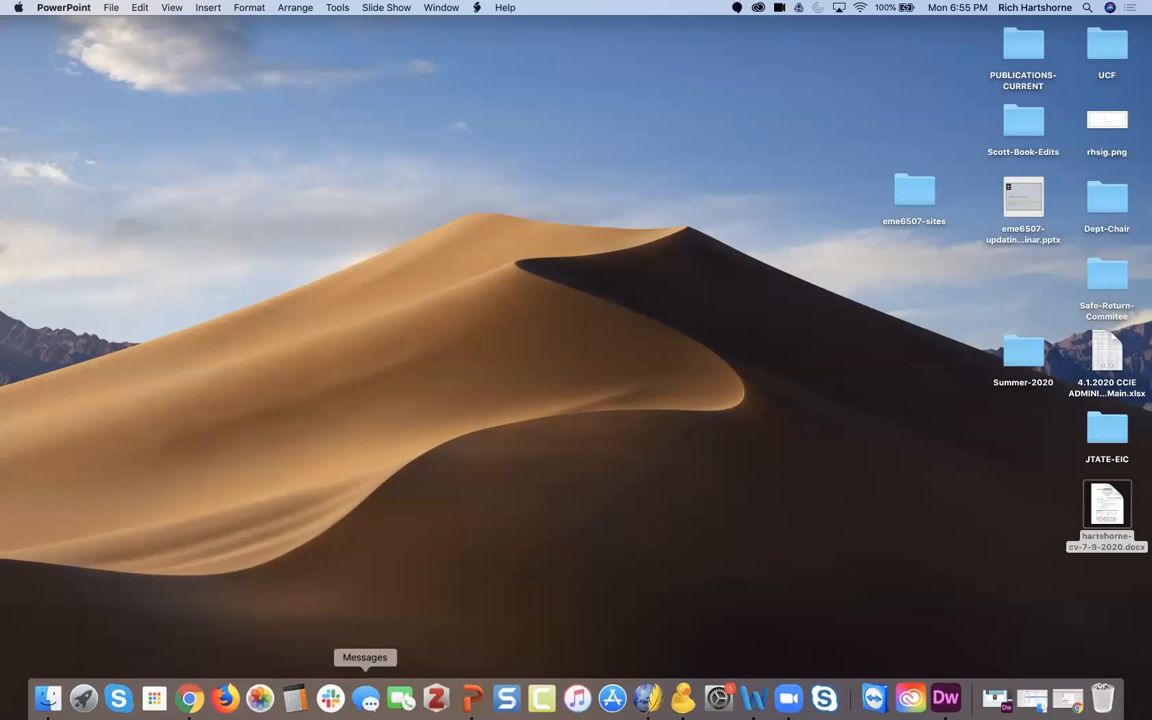
left_click(683, 697)
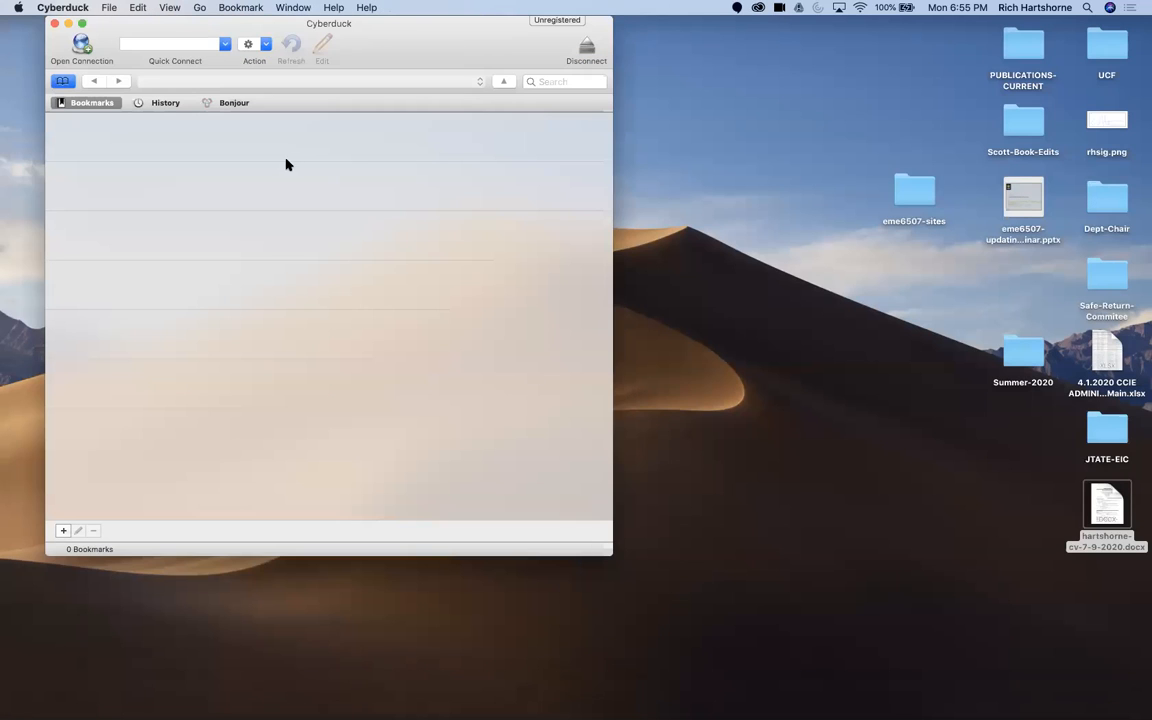
left_click_drag(155, 22, 467, 193)
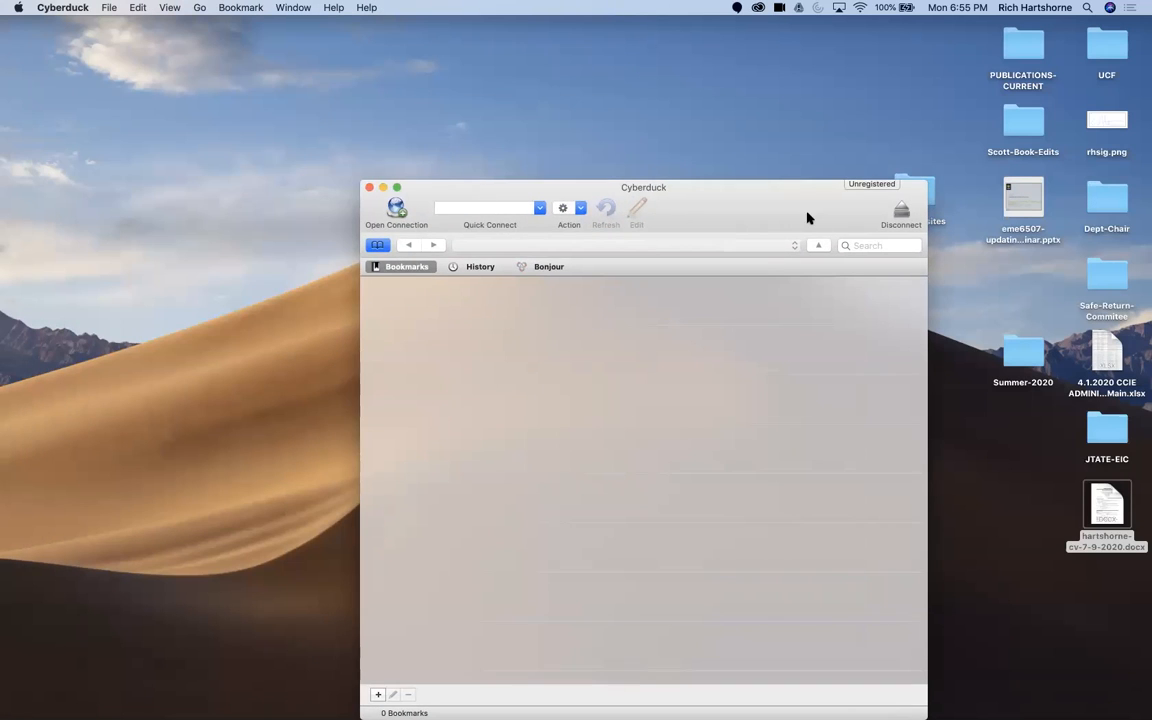
left_click_drag(810, 219, 818, 175)
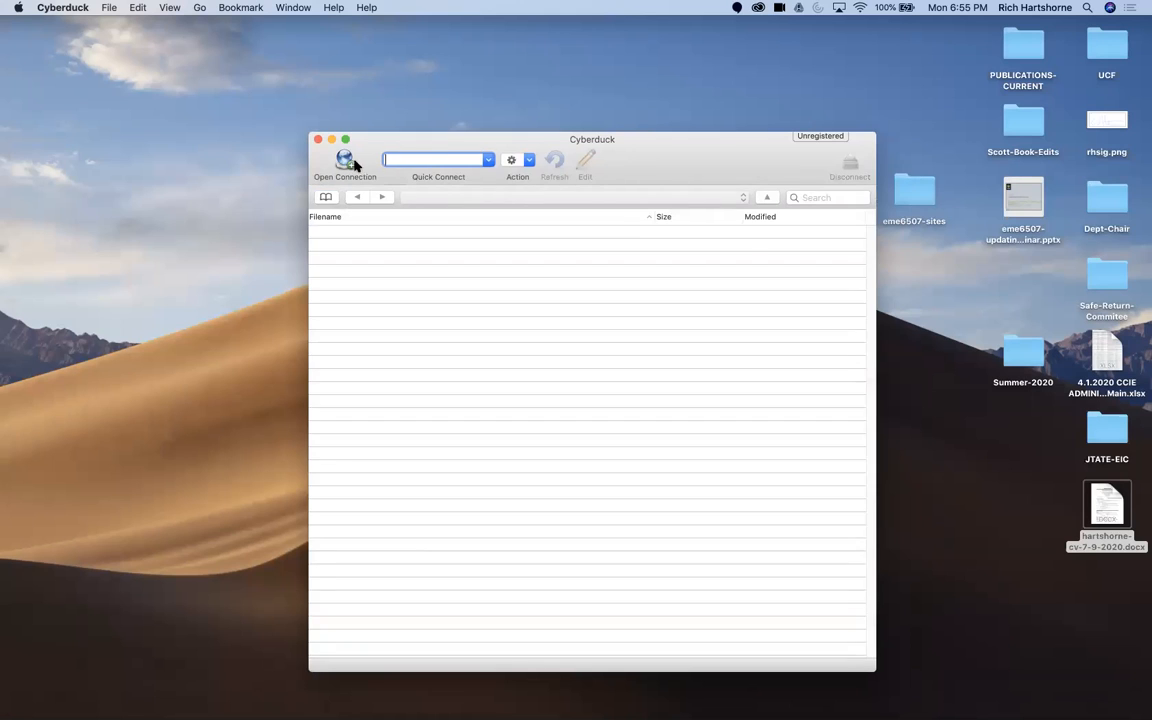
Step: Set up a new FTP connection with the personal website's domain as server and fill in the account username
left_click(343, 160)
type("rhartshorne.com")
key("Tab")
key("Tab")
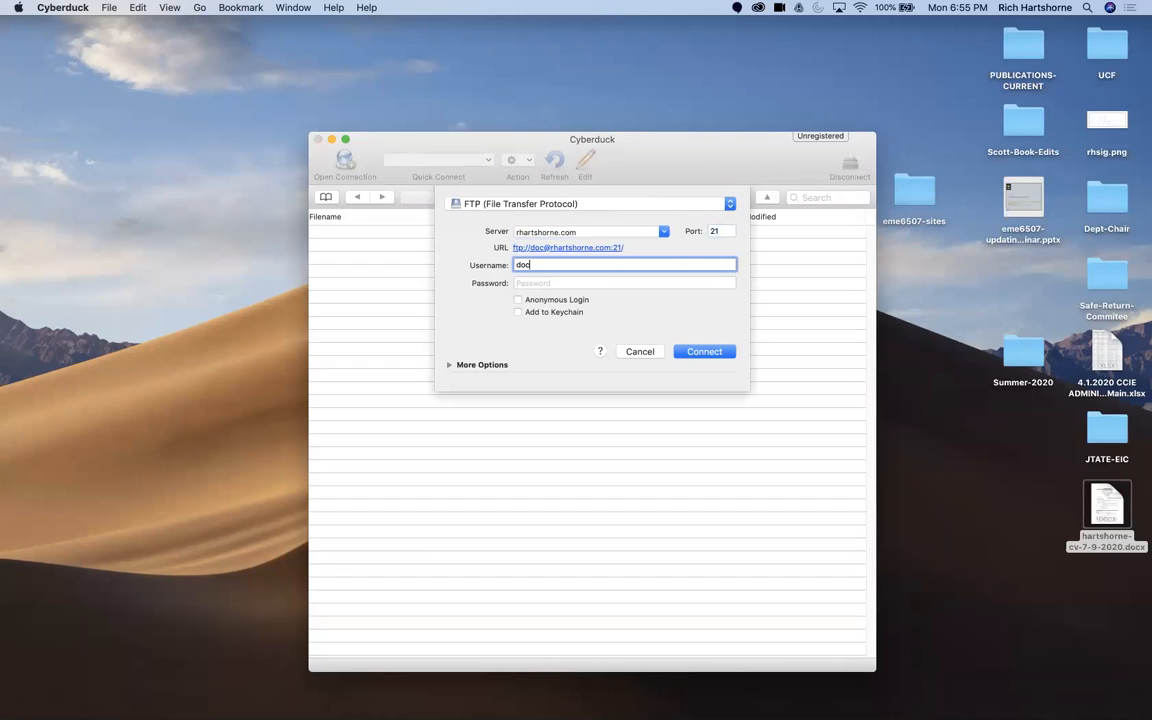
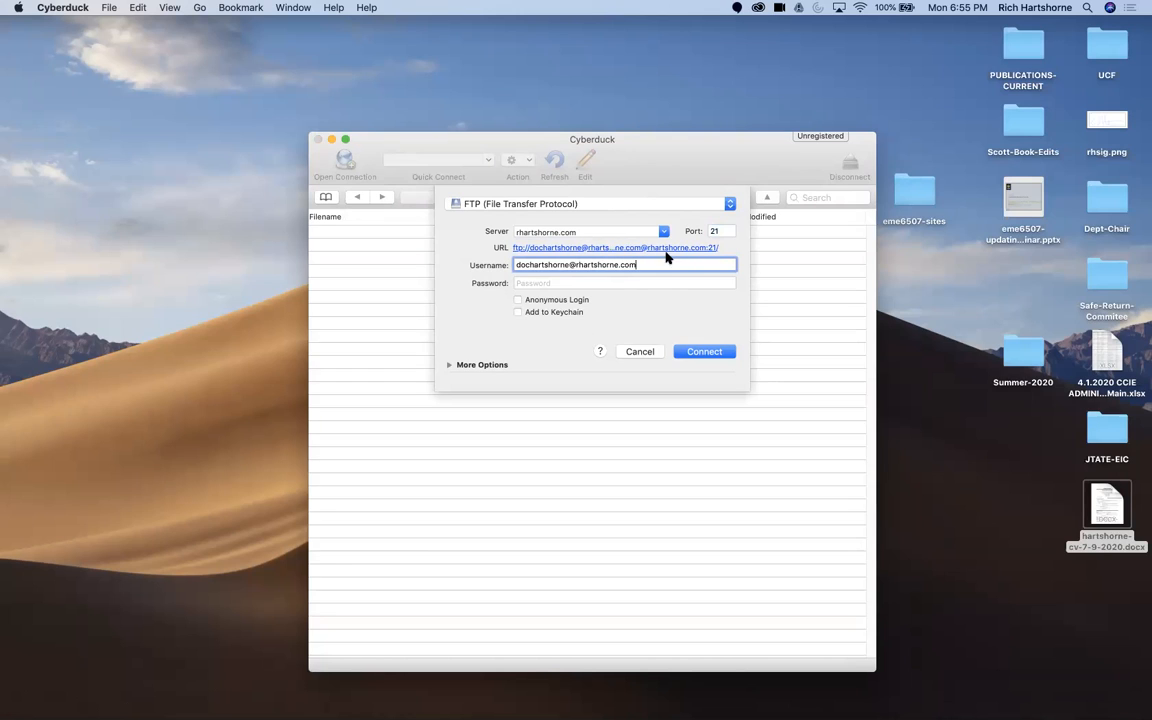
Step: Enter the FTP account password, connect to the server and continue with the unsecured FTP connection
left_click(666, 283)
type("••")
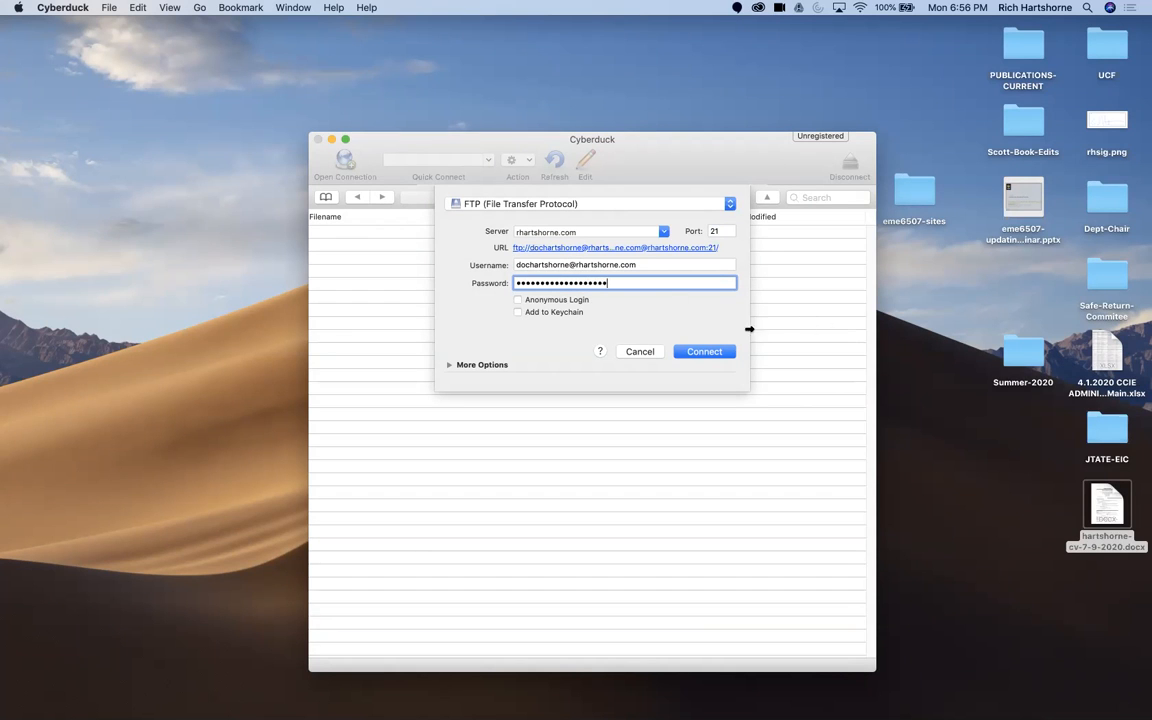
left_click(714, 351)
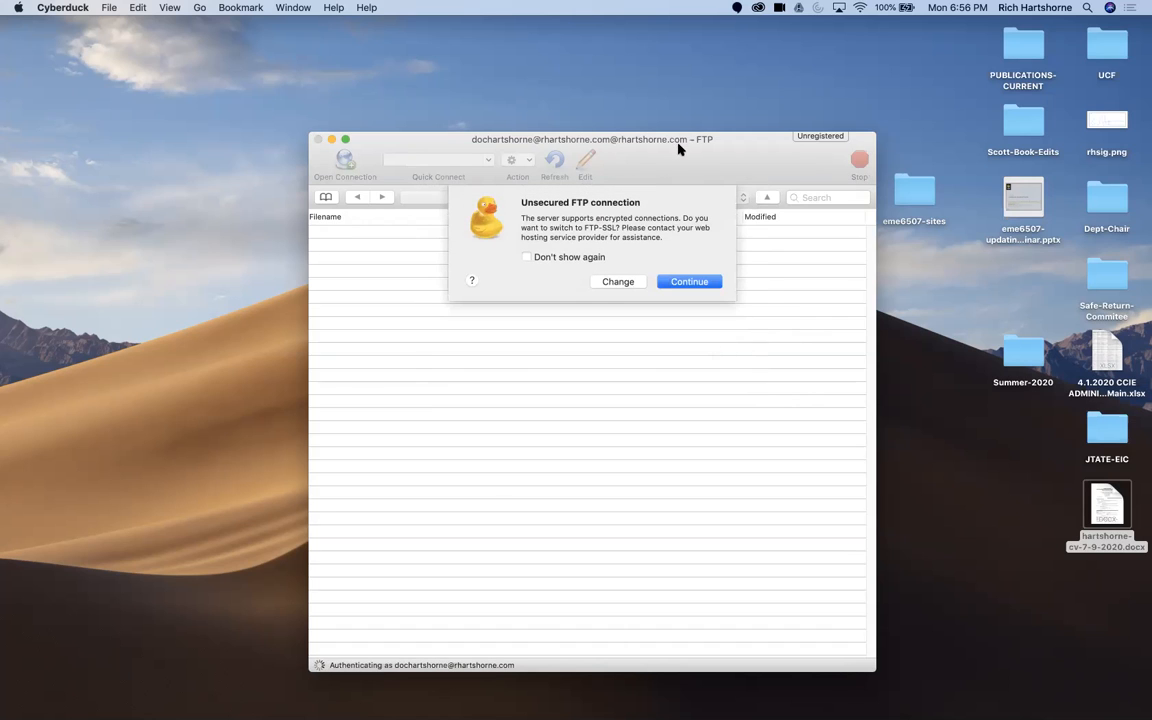
left_click(689, 281)
Step: Select the existing password in the login dialog for re-entry
left_click_drag(661, 144, 627, 126)
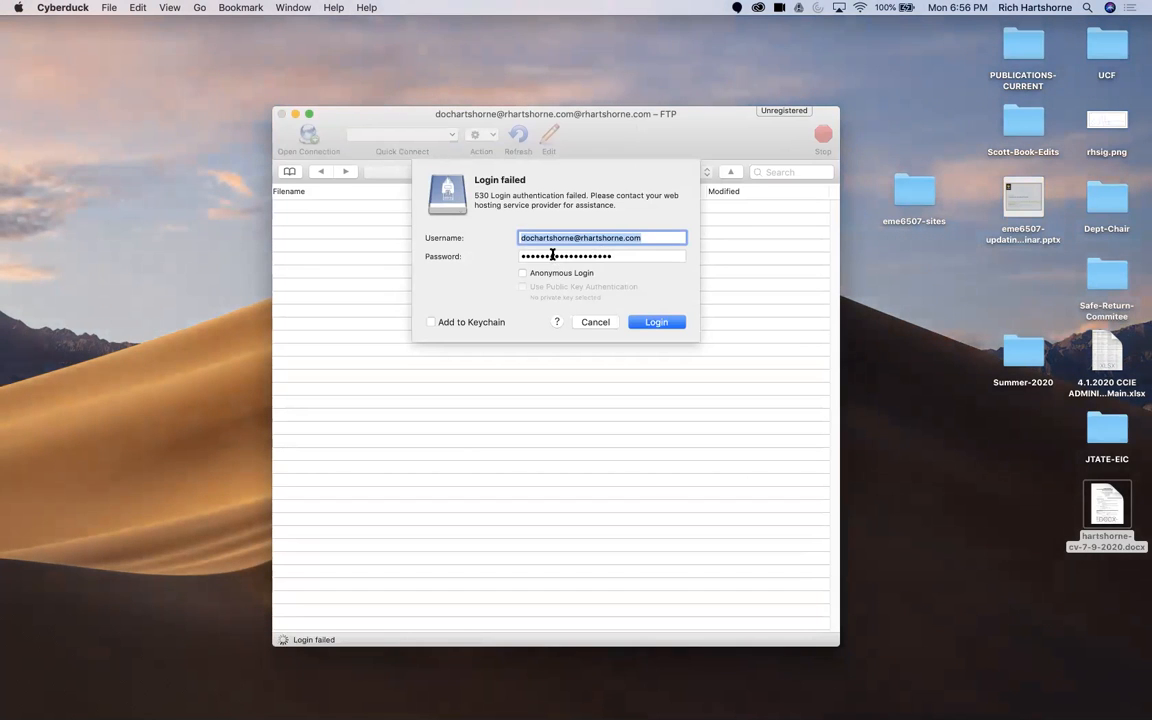
key("Tab")
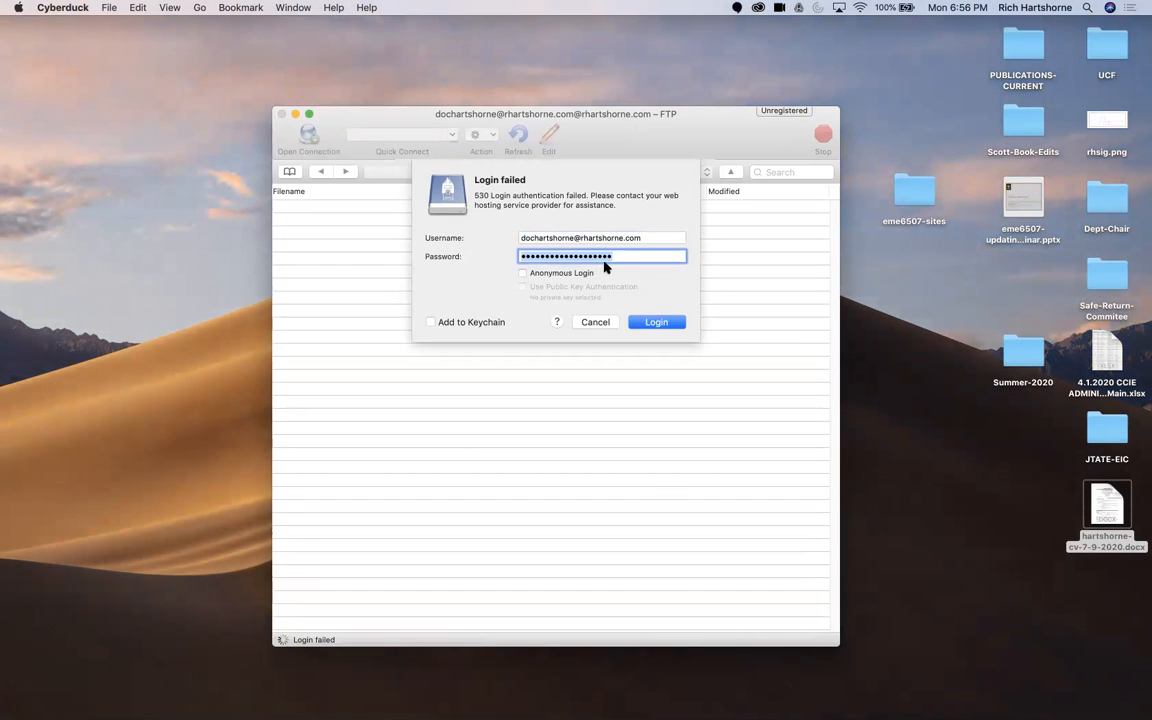
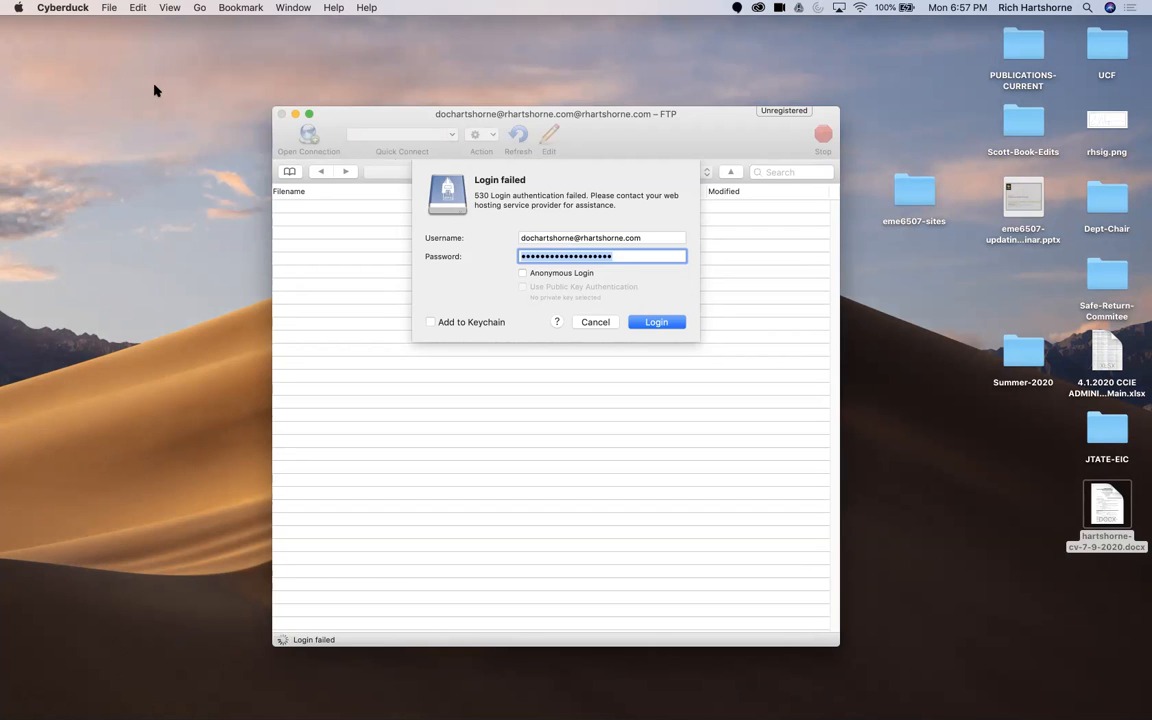
Step: Re-enter the FTP account password, log in and continue with the unsecured FTP connection
type("••")
key("Return")
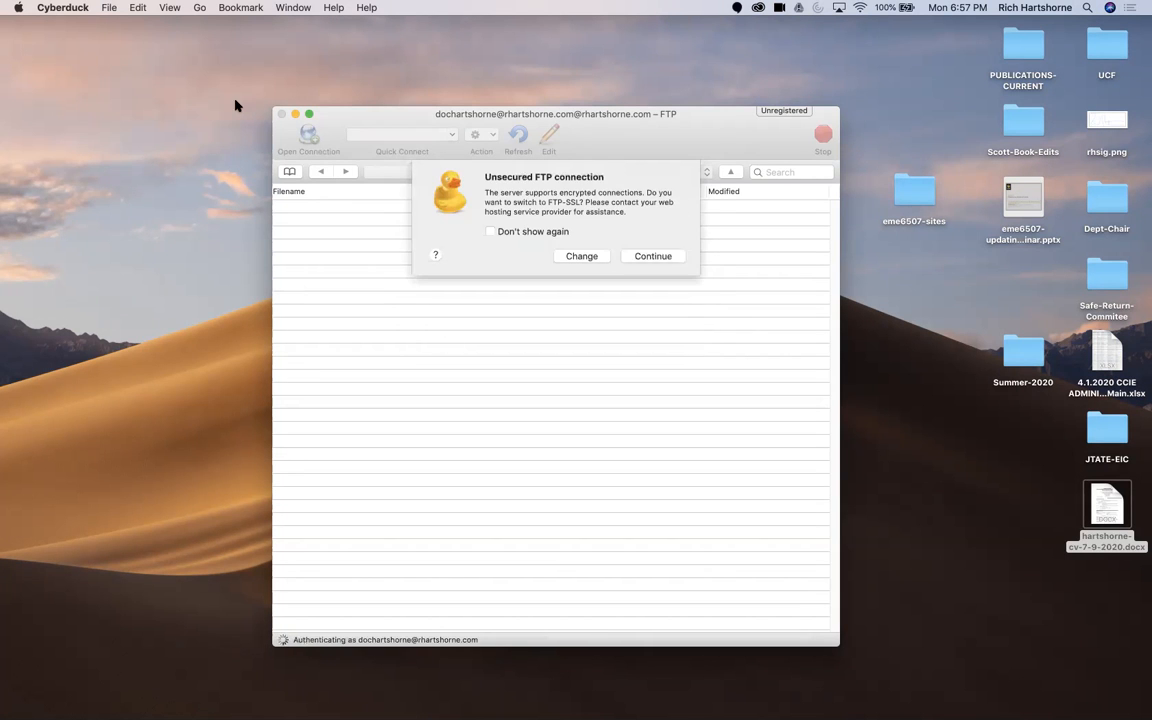
left_click(679, 257)
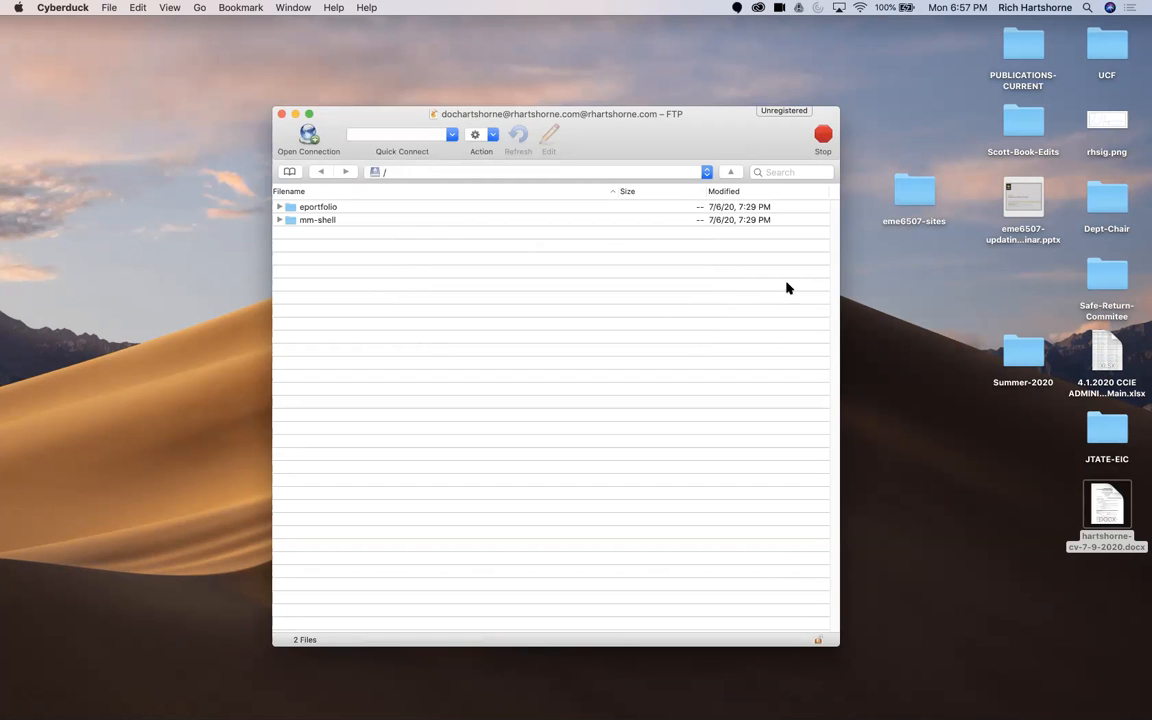
Step: Open the eme6507-sites folder from the desktop and place its window beside the Cyberduck listing
left_click(1021, 345)
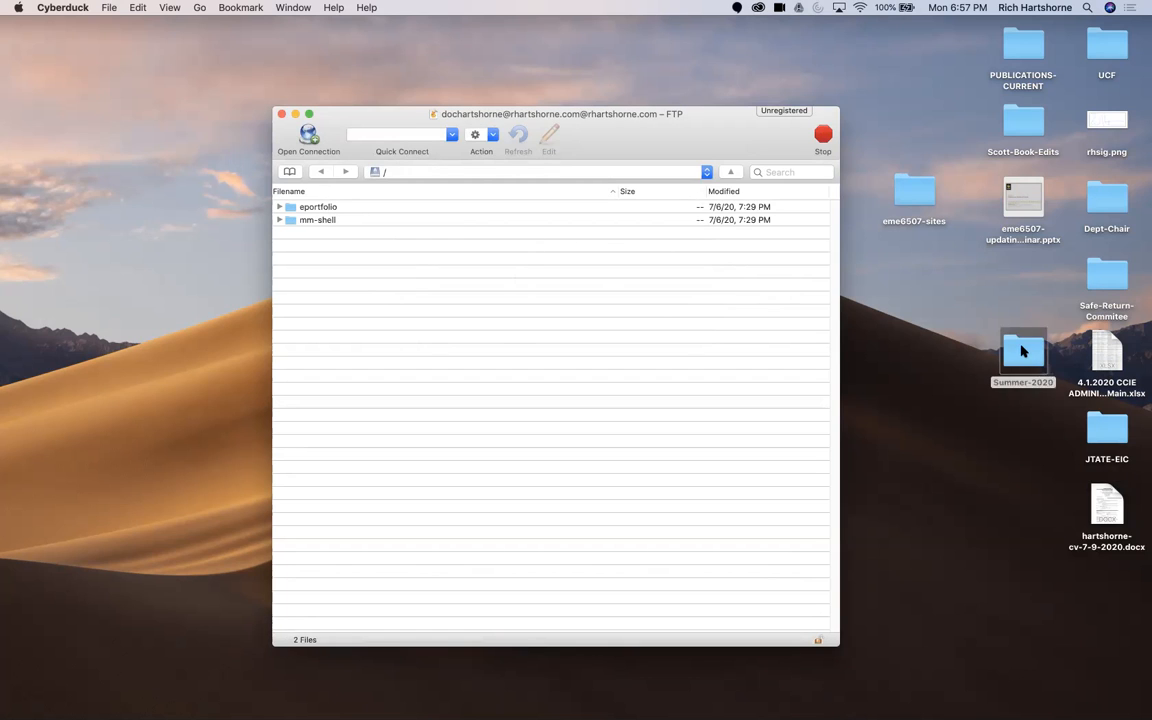
left_click(903, 191)
double_click(907, 190)
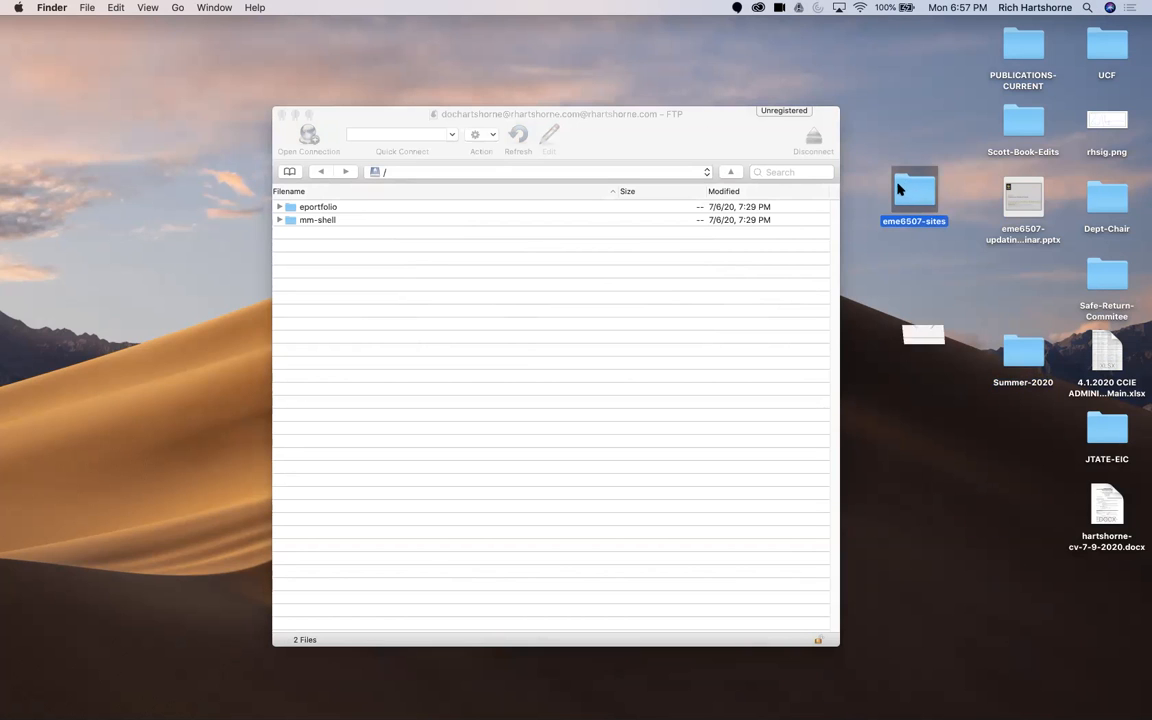
left_click_drag(601, 110, 652, 106)
left_click_drag(1006, 88, 1013, 73)
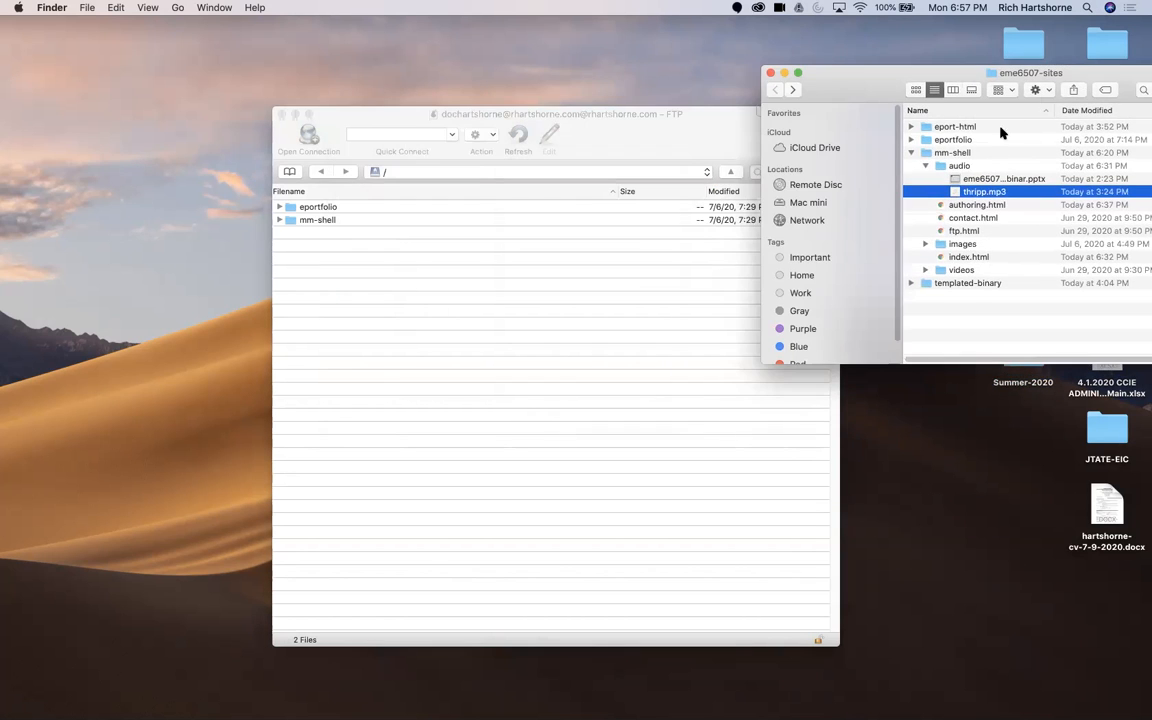
Step: Upload the local mm-shell folder to the server's root with the Overwrite option
left_click(911, 153)
left_click_drag(938, 152, 609, 463)
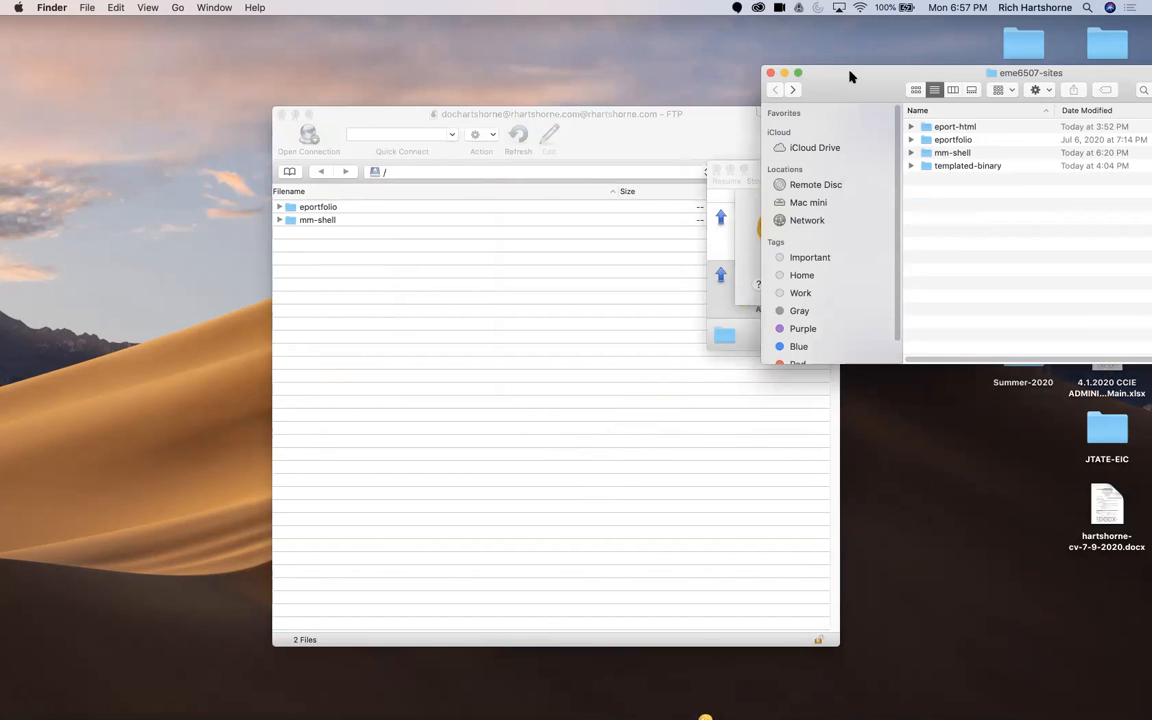
left_click_drag(854, 77, 784, 440)
left_click(958, 285)
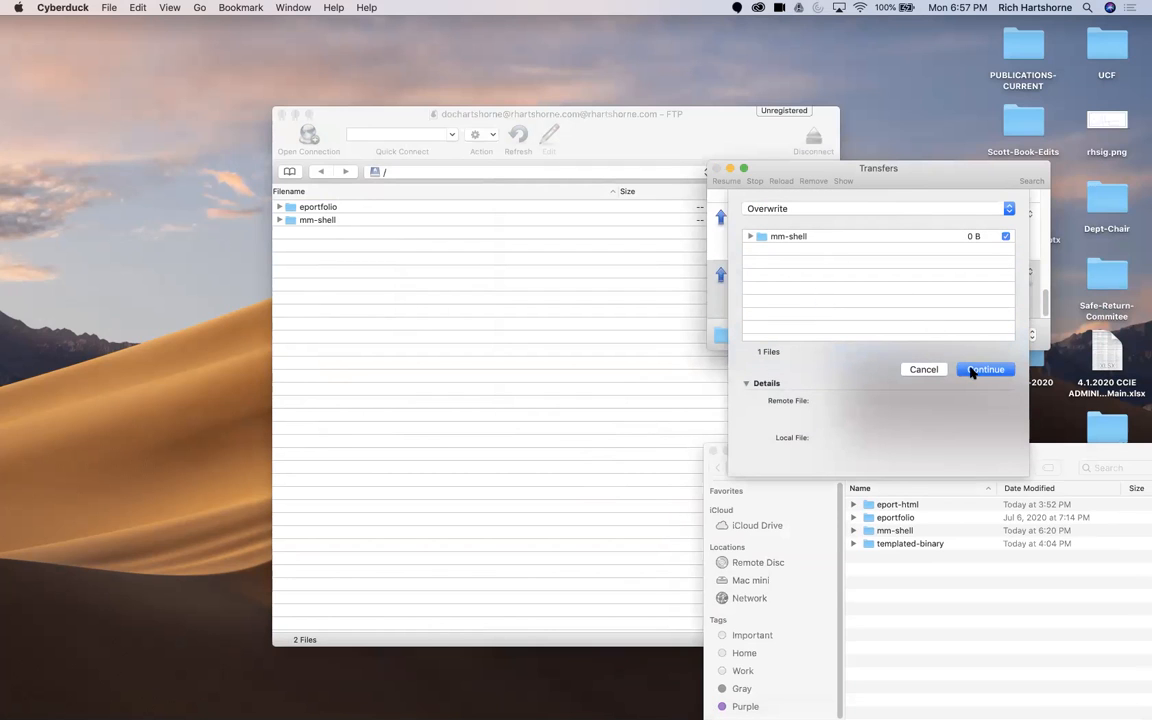
left_click(971, 371)
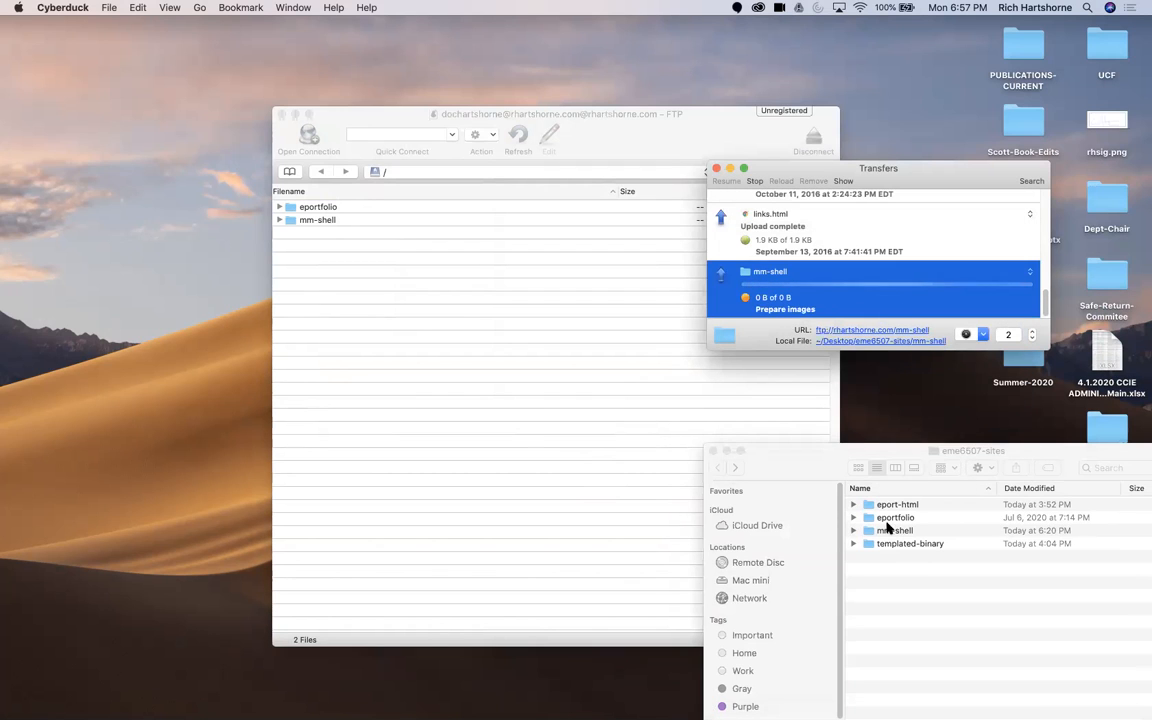
Step: Upload the local eport-html folder to the server's root over the unsecured connection
left_click(893, 562)
left_click_drag(893, 507, 432, 386)
left_click(960, 287)
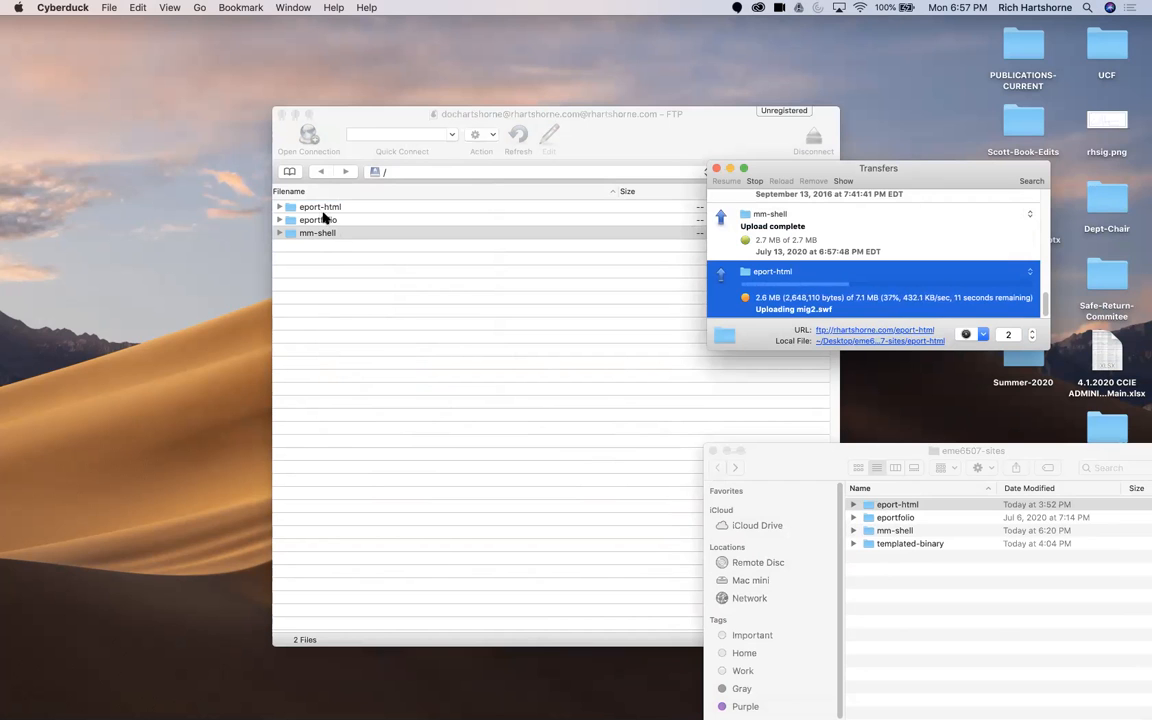
Step: Switch to Chrome and, in a new tab, enter the personal site's address down to the account folder under summer-2020
left_click(190, 695)
left_click_drag(768, 87, 768, 250)
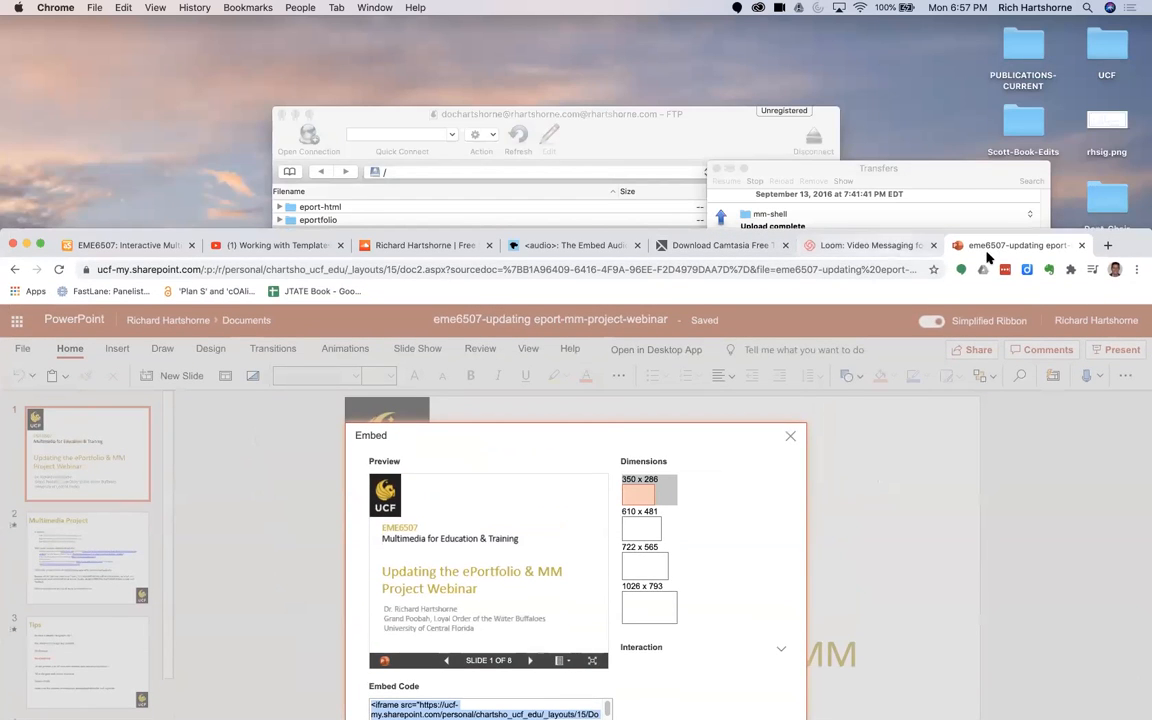
key("super+t")
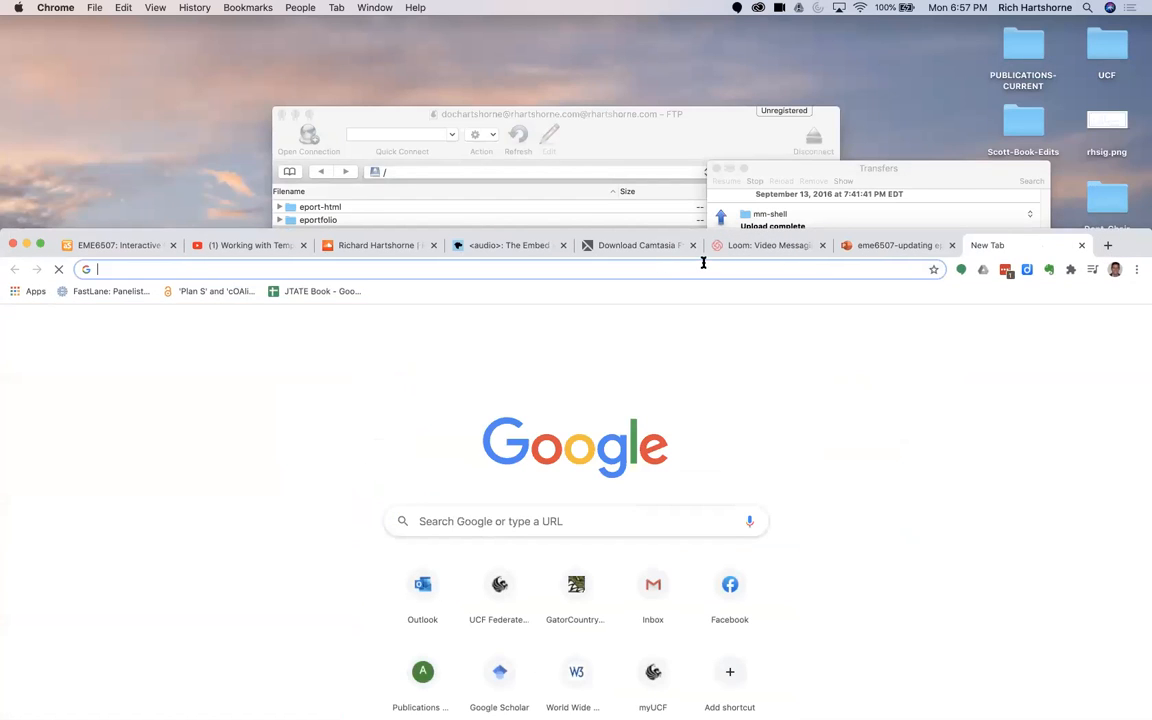
type("rharst")
type("ho")
key("BackSpace")
key("BackSpace")
key("BackSpace")
key("BackSpace")
type("tshrn")
key("BackSpace")
key("BackSpace")
type("orn")
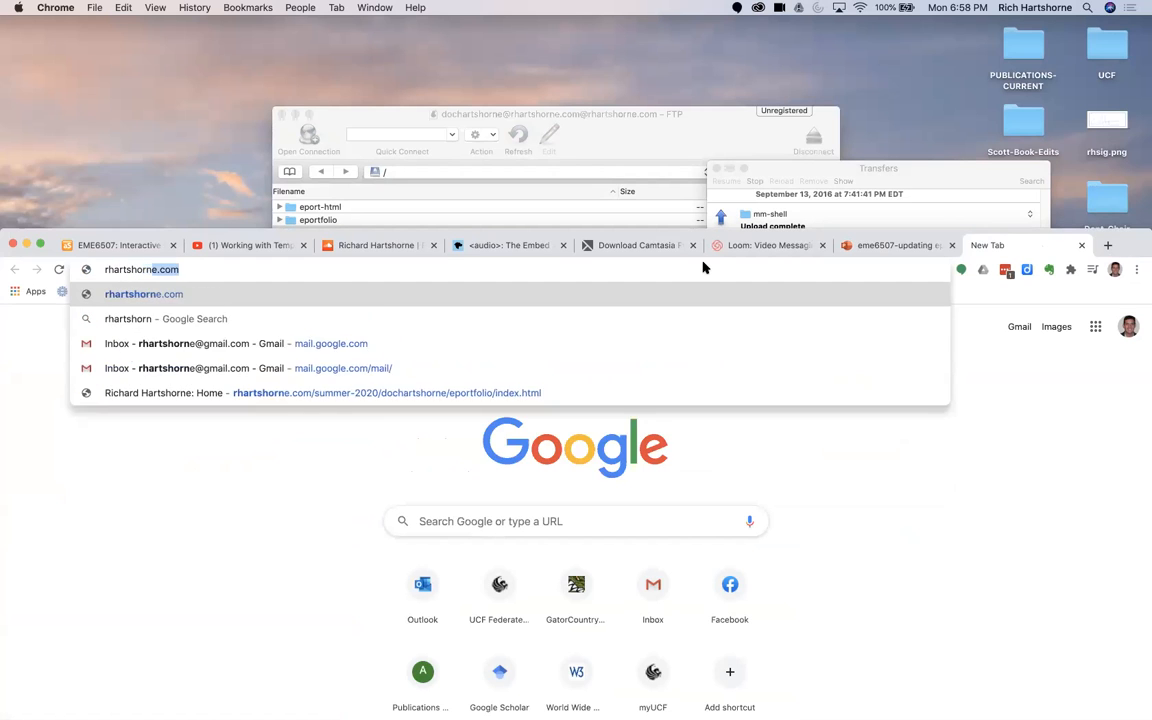
type("e.co")
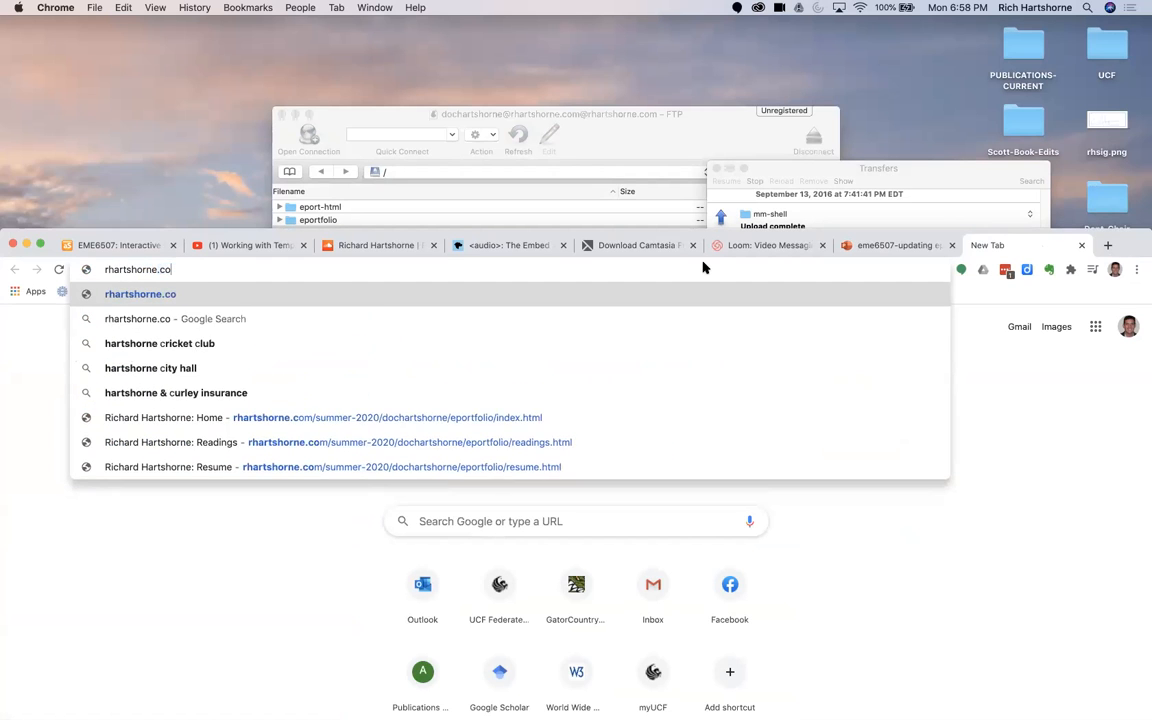
type("m/summer-2020/")
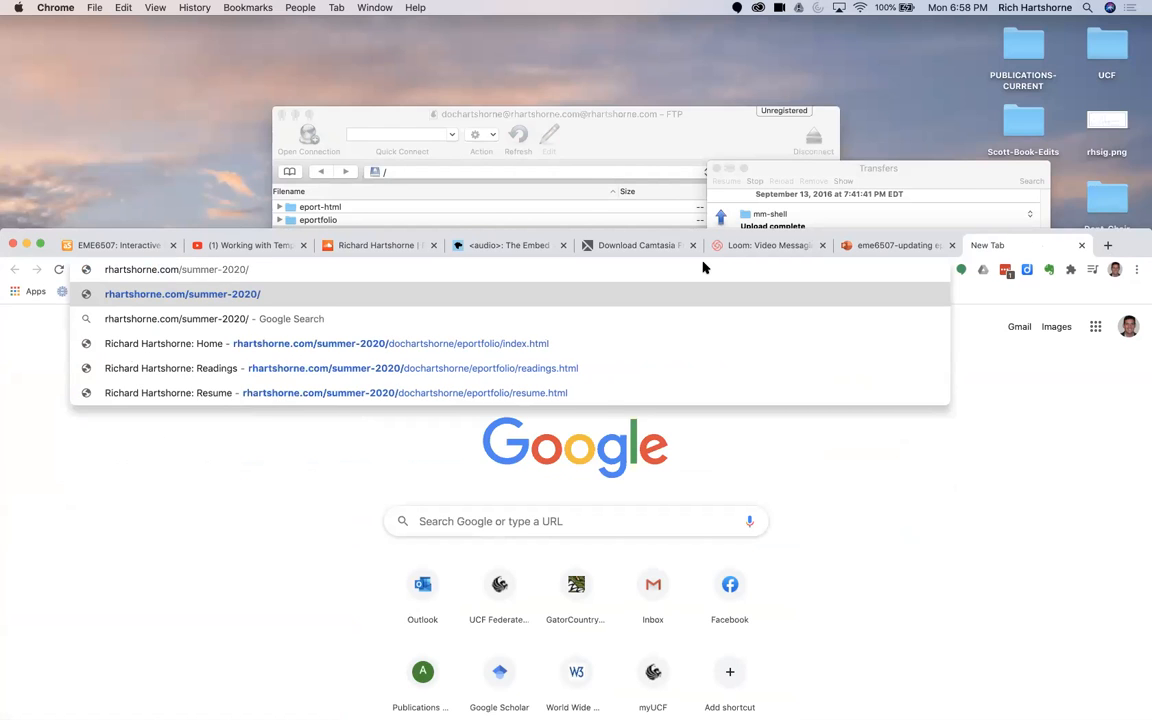
type("dochartshorn")
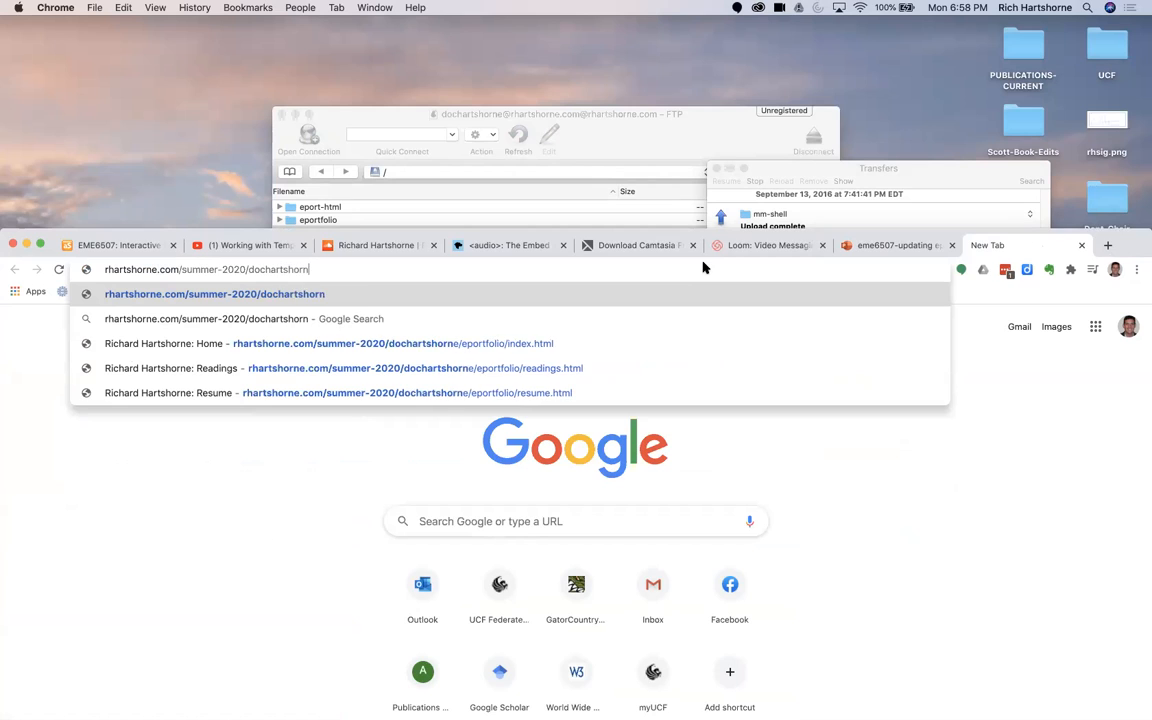
type("e/")
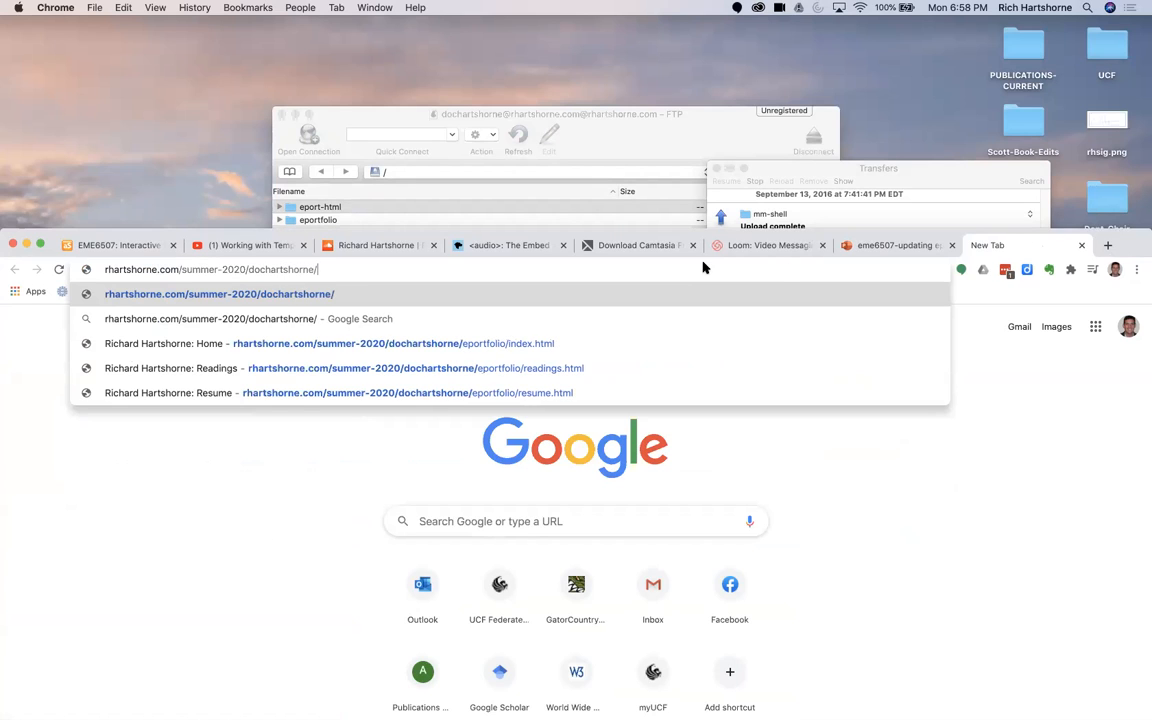
triple_click(312, 270)
double_click(311, 269)
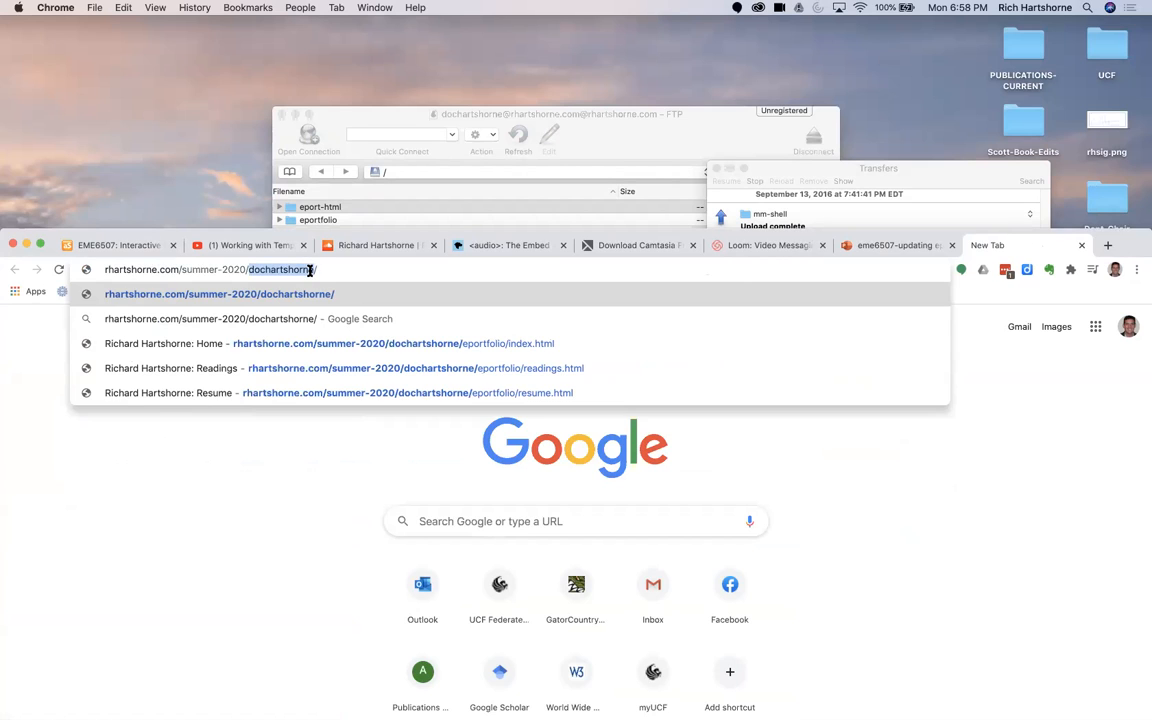
triple_click(311, 269)
left_click(311, 270)
left_click_drag(325, 266, 134, 258)
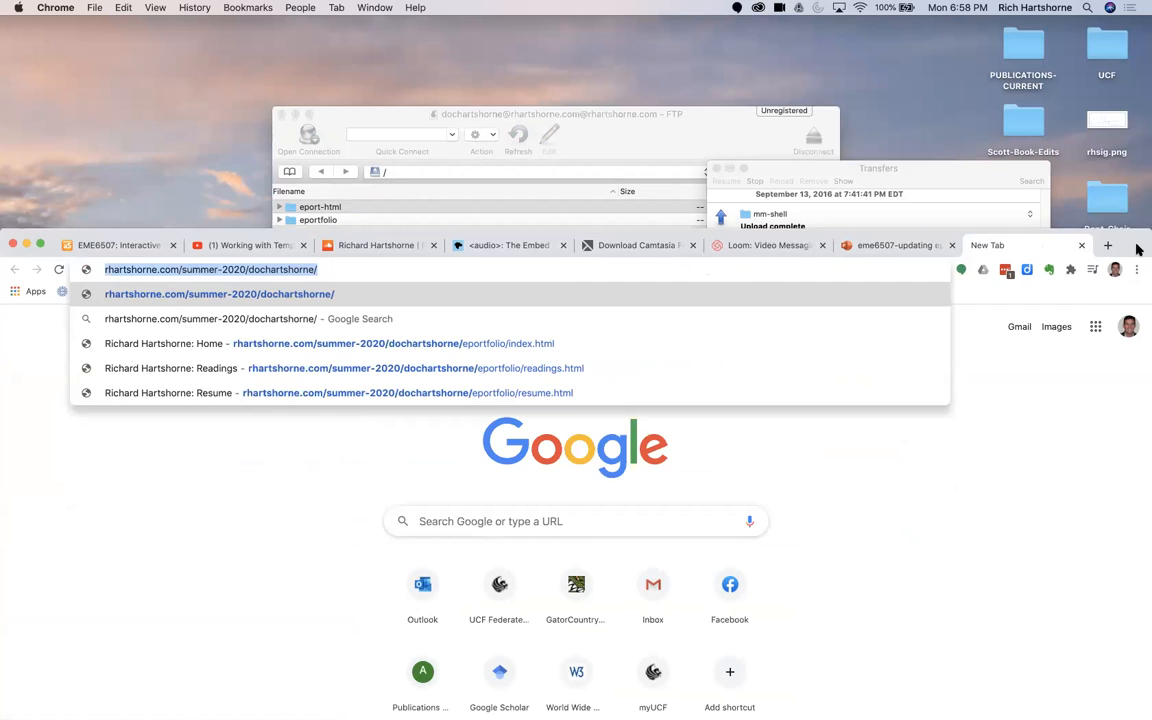
Step: Expand the uploaded eport-html folder in Cyberduck to check its files and return to Chrome
left_click_drag(1137, 249, 1137, 265)
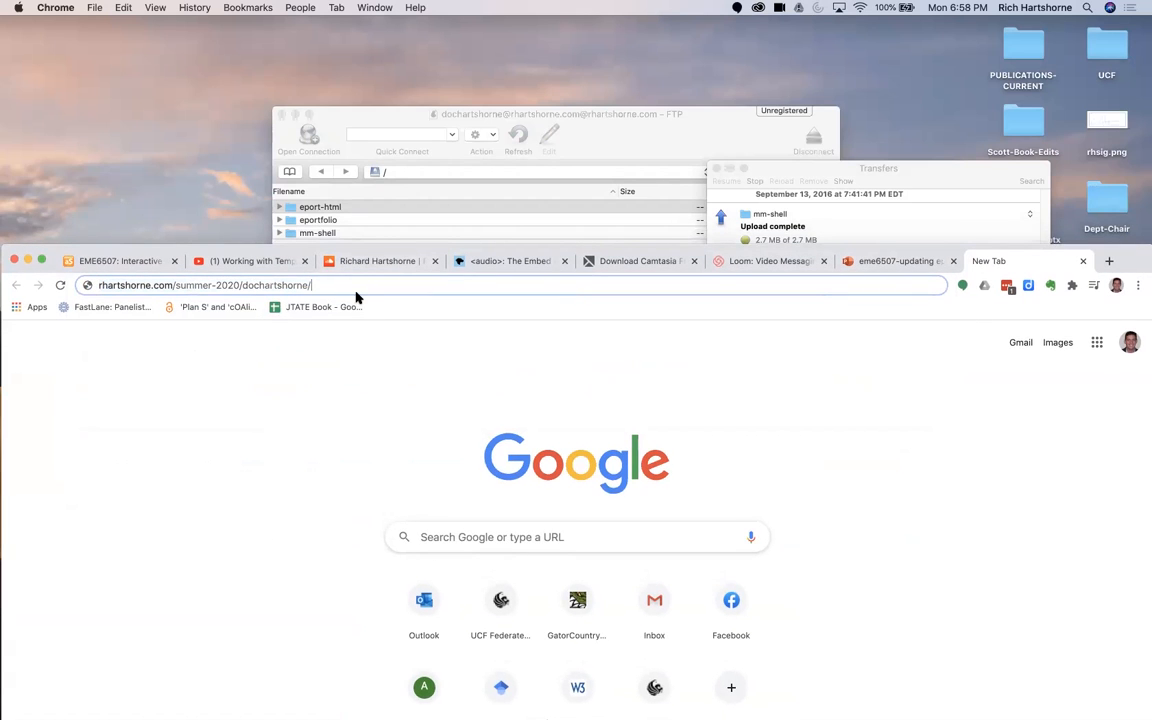
left_click(278, 207)
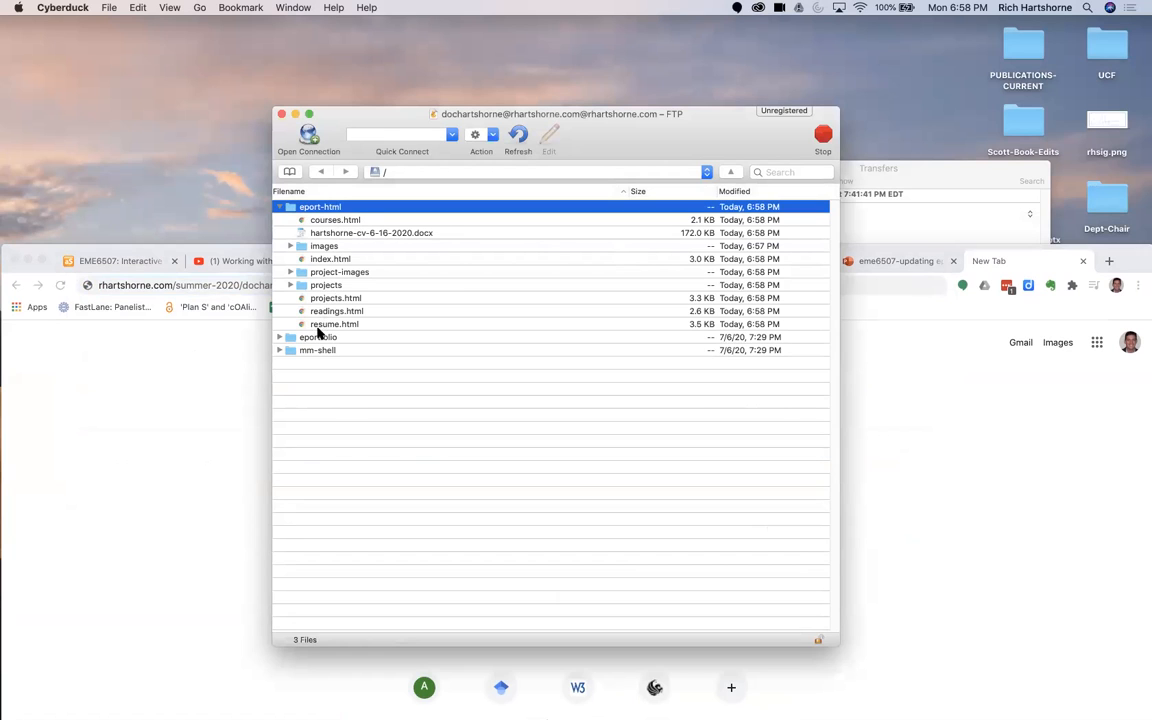
left_click(207, 436)
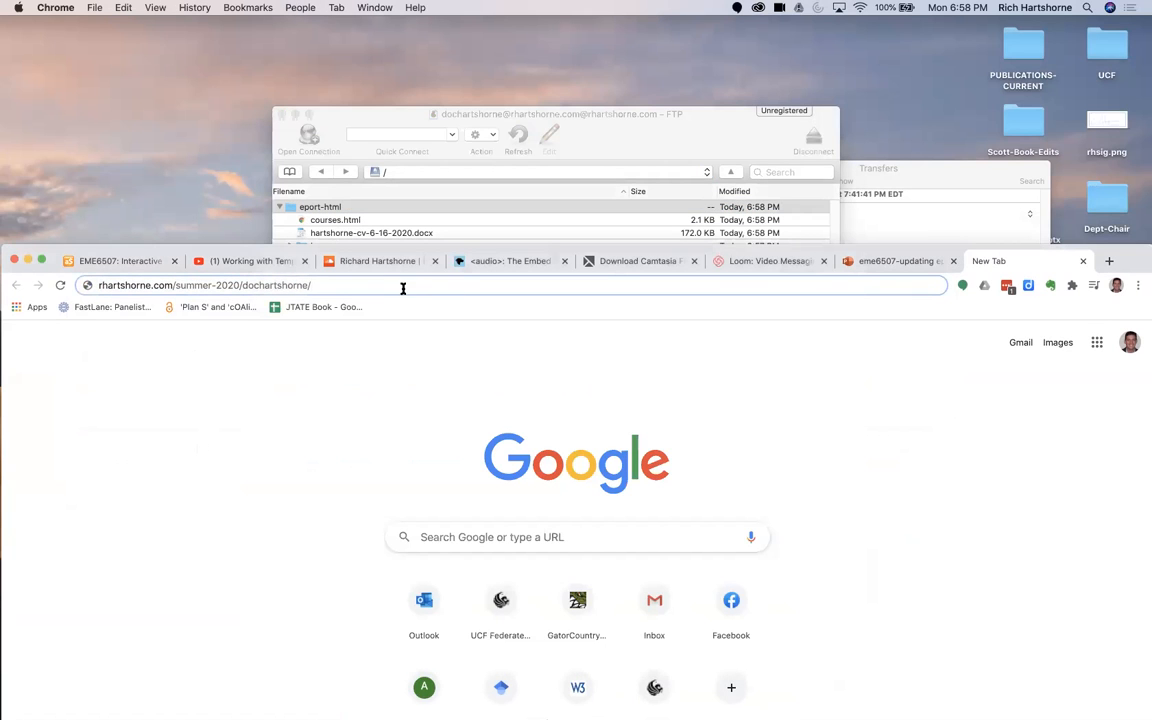
Step: Complete the address with eport-html/index.html and load the ePortfolio home page
type("eport-")
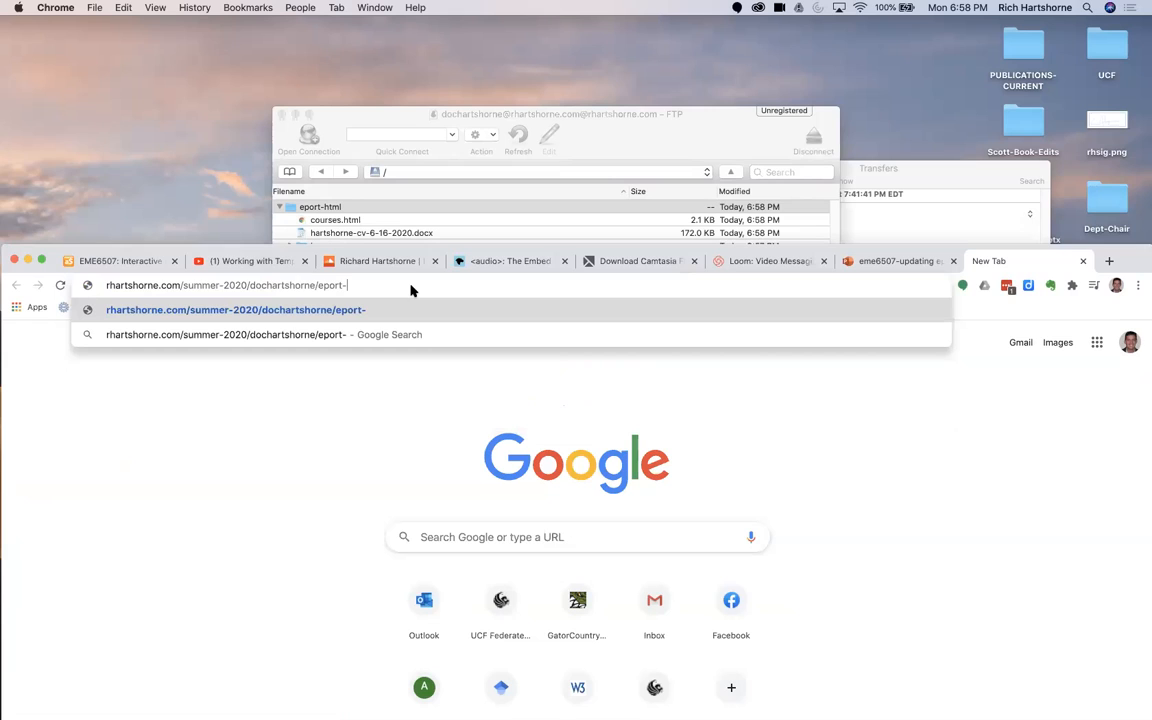
key("BackSpace")
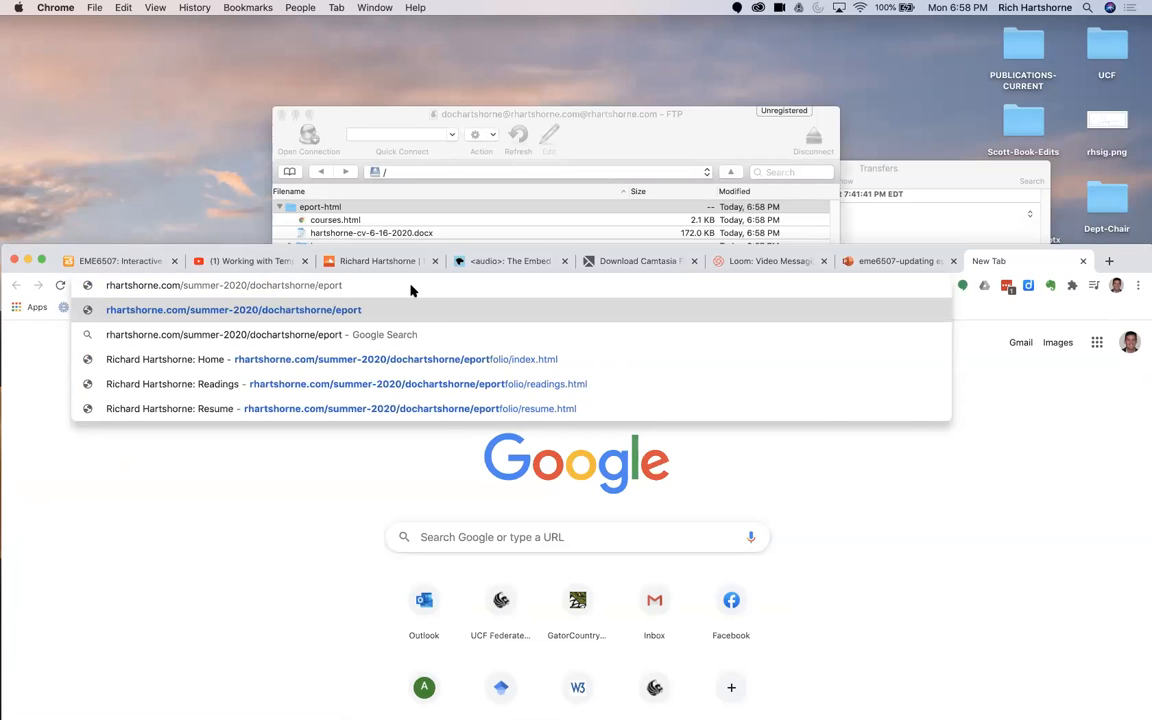
type("-htmn")
key("BackSpace")
type(";")
key("BackSpace")
type("l/")
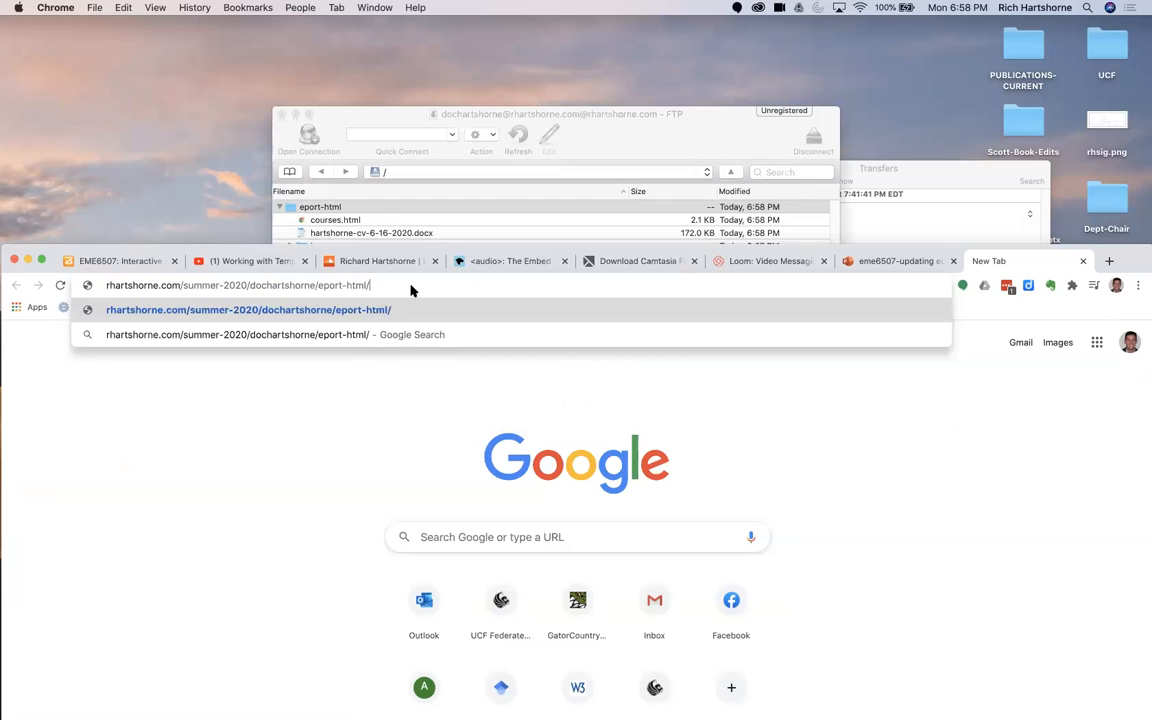
type("index.html")
key("Return")
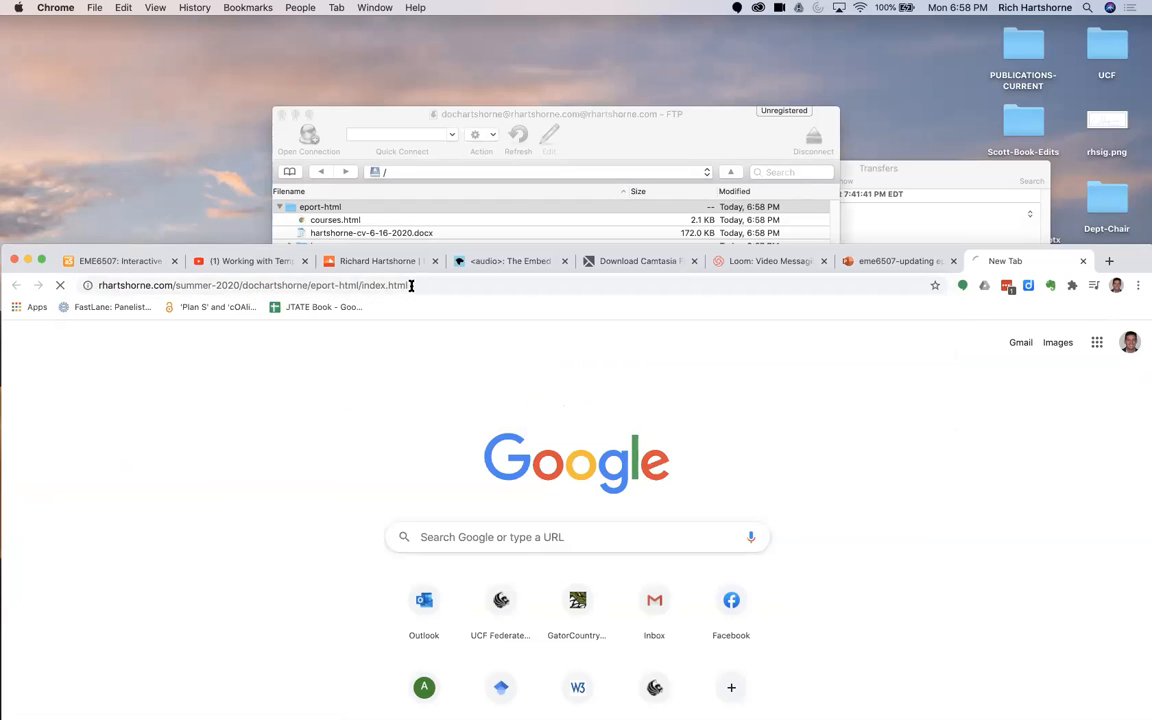
Step: Test the embedded Demo - Narration audio on the home page by playing and pausing it, and dismiss the SoundCloud overlay
double_click(1127, 260)
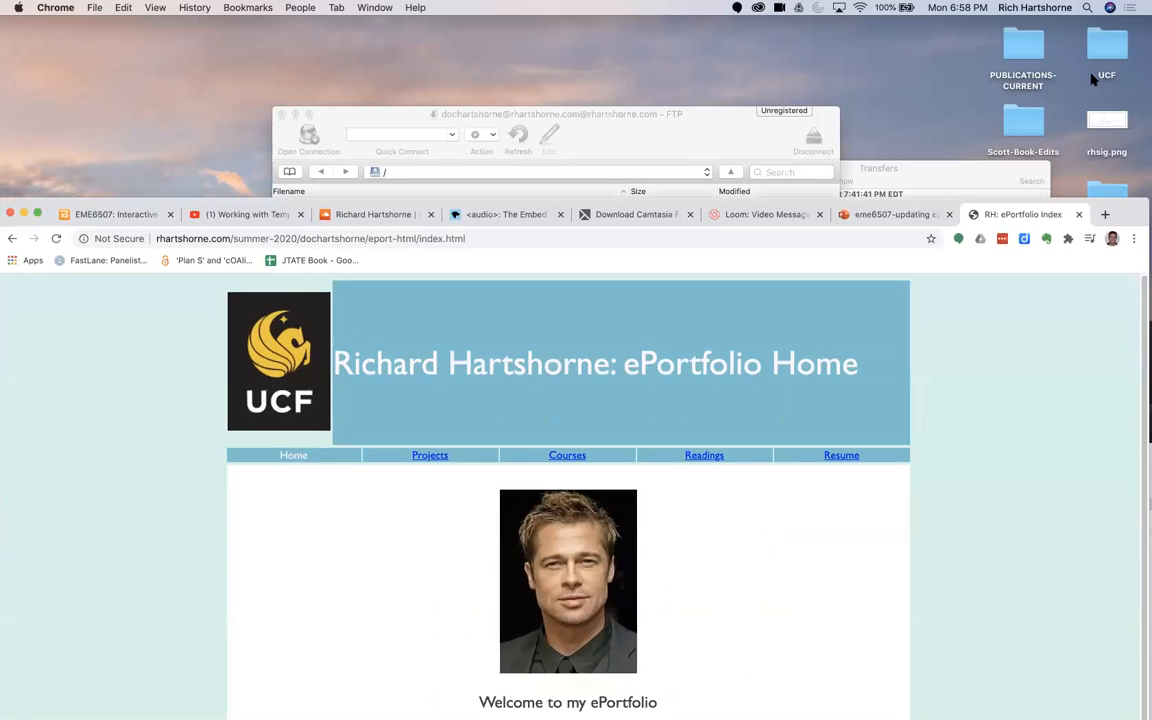
scroll(516, 451, "down", 3)
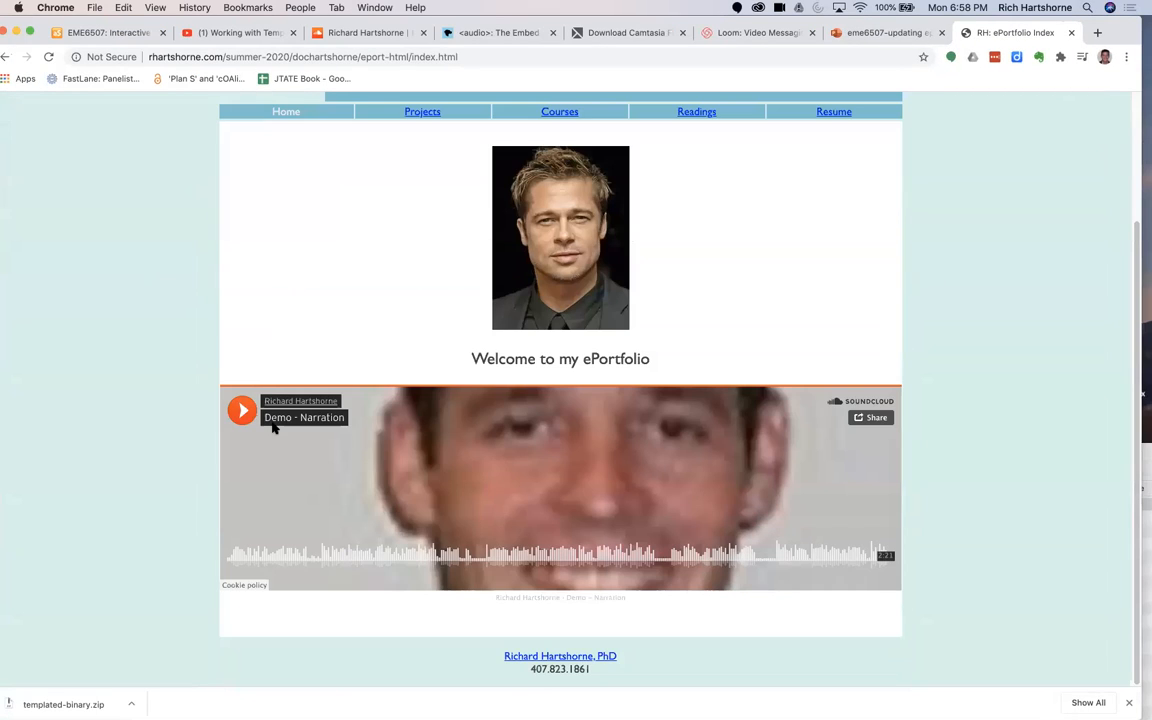
left_click(241, 411)
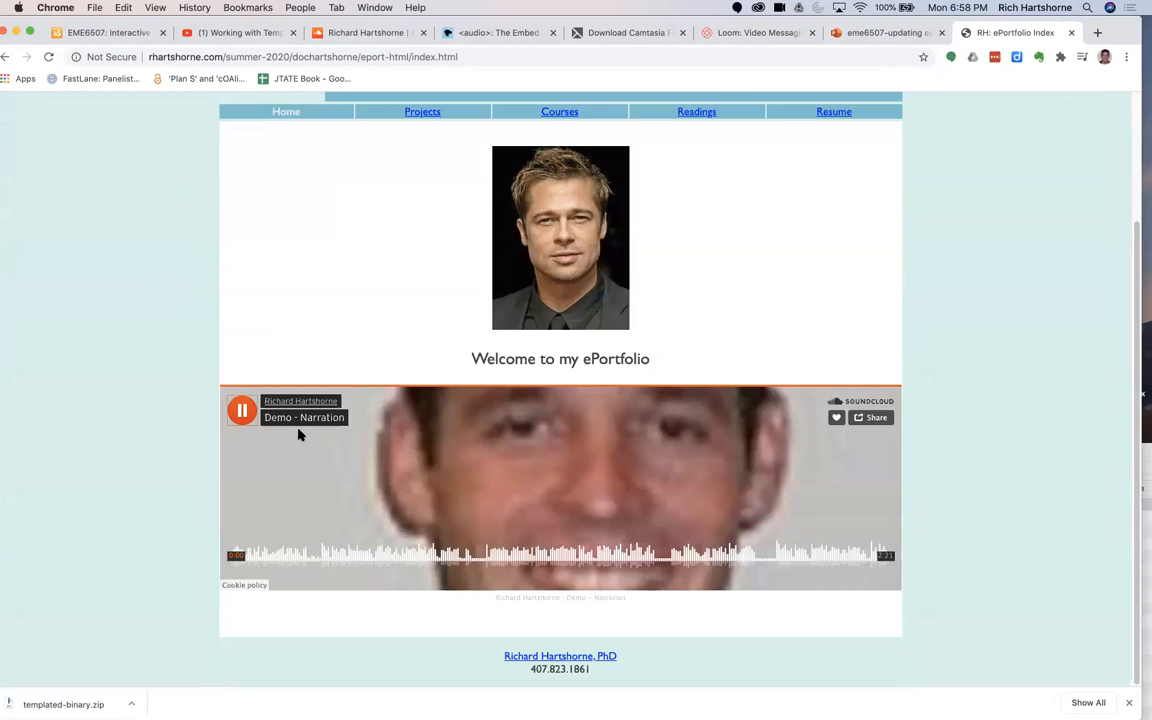
left_click(240, 411)
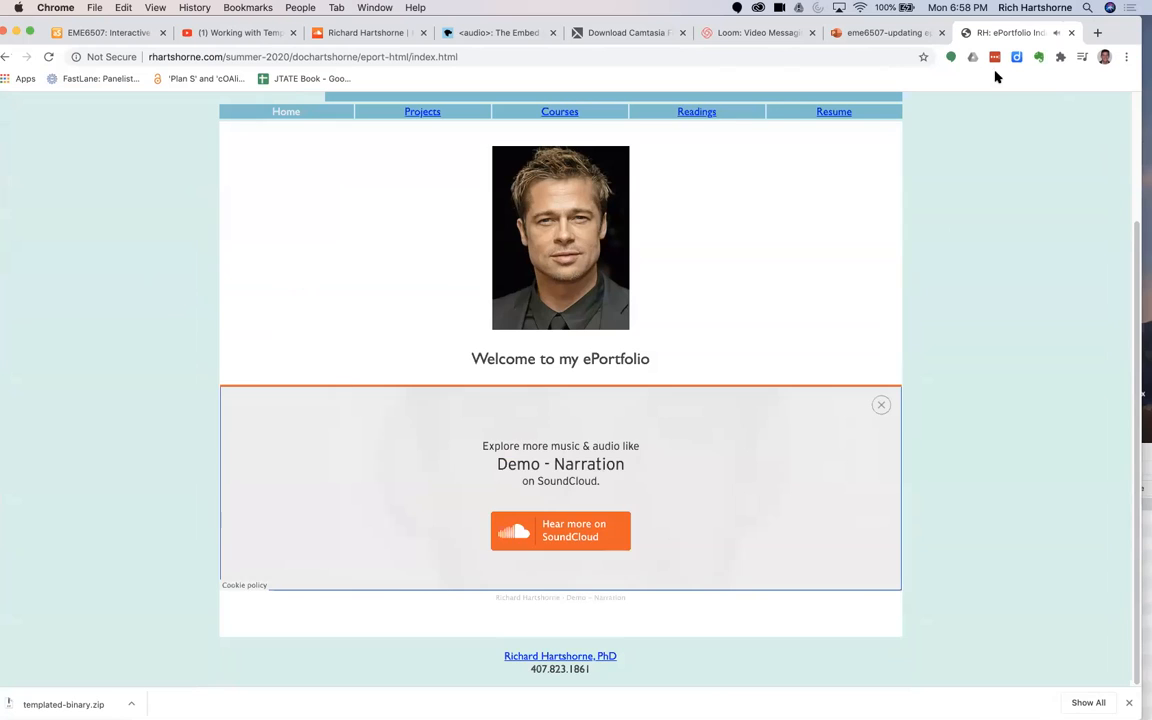
double_click(1133, 32)
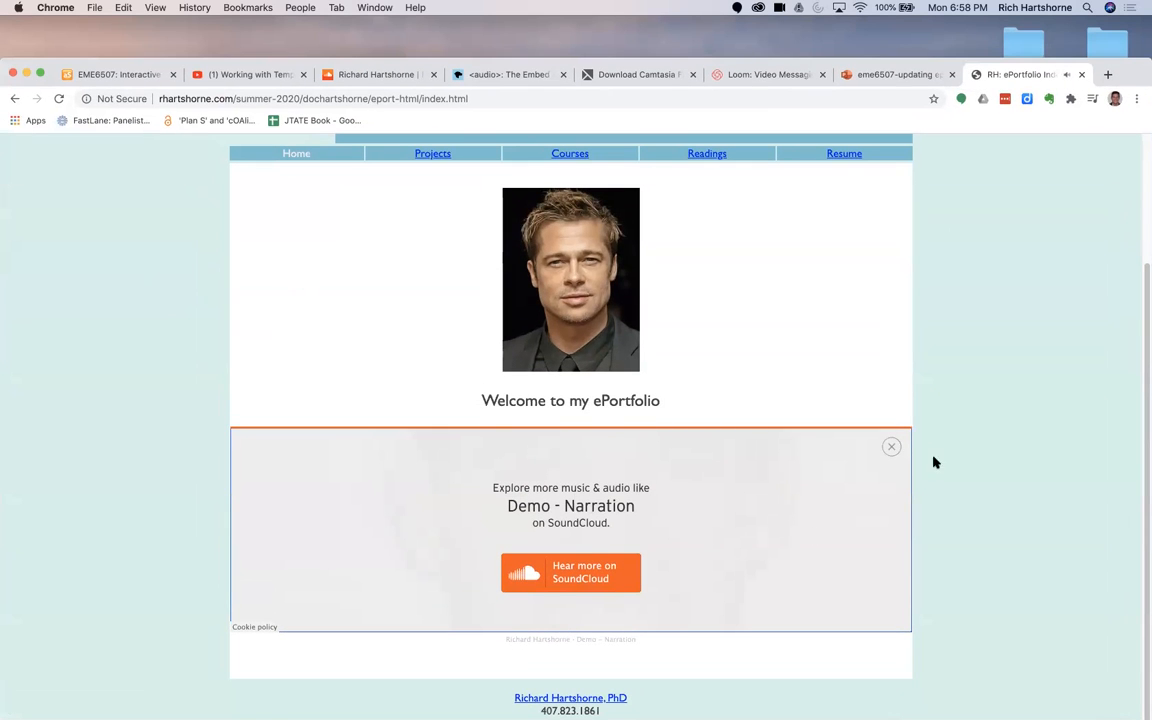
left_click(892, 446)
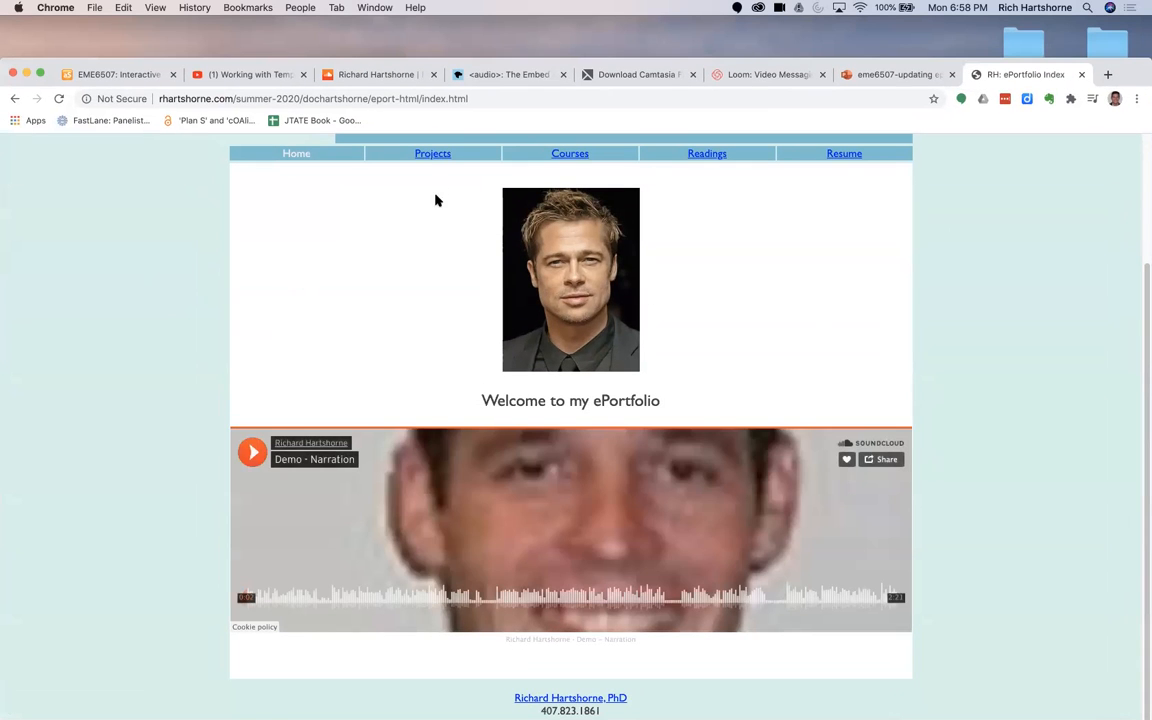
Step: Open the Projects page and test the embedded PowerPoint under Graphics-Layout by advancing to its second slide
left_click(432, 153)
scroll(166, 425, "down", 4)
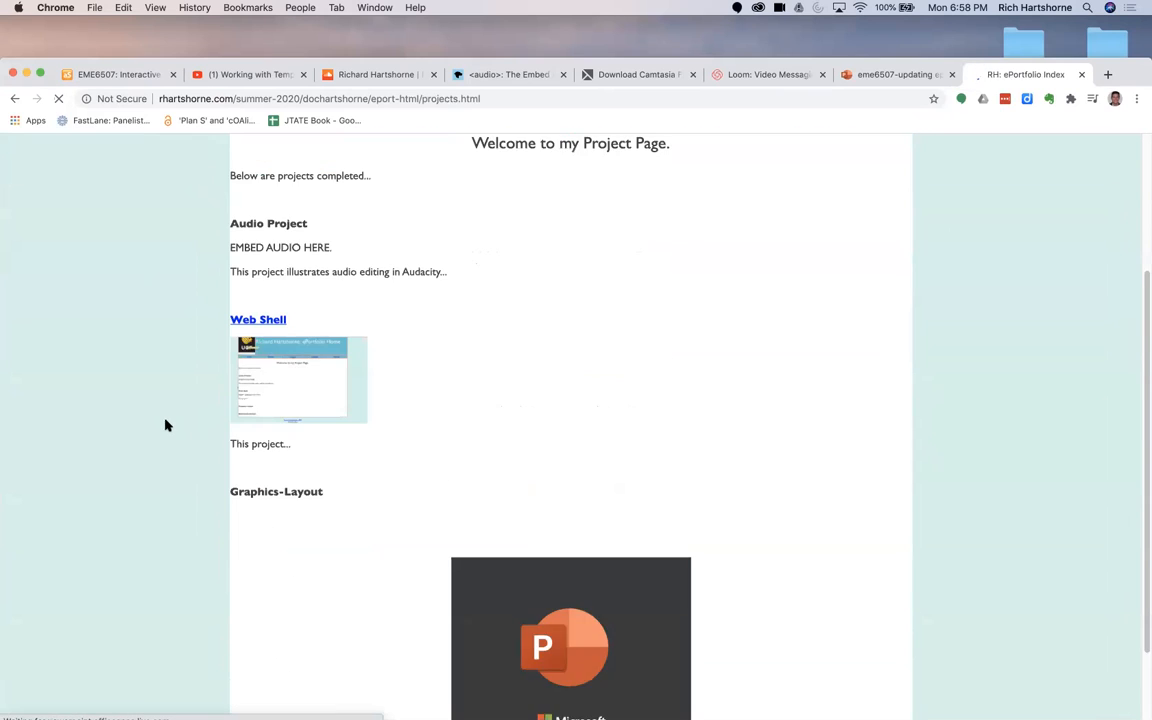
scroll(166, 425, "down", 2)
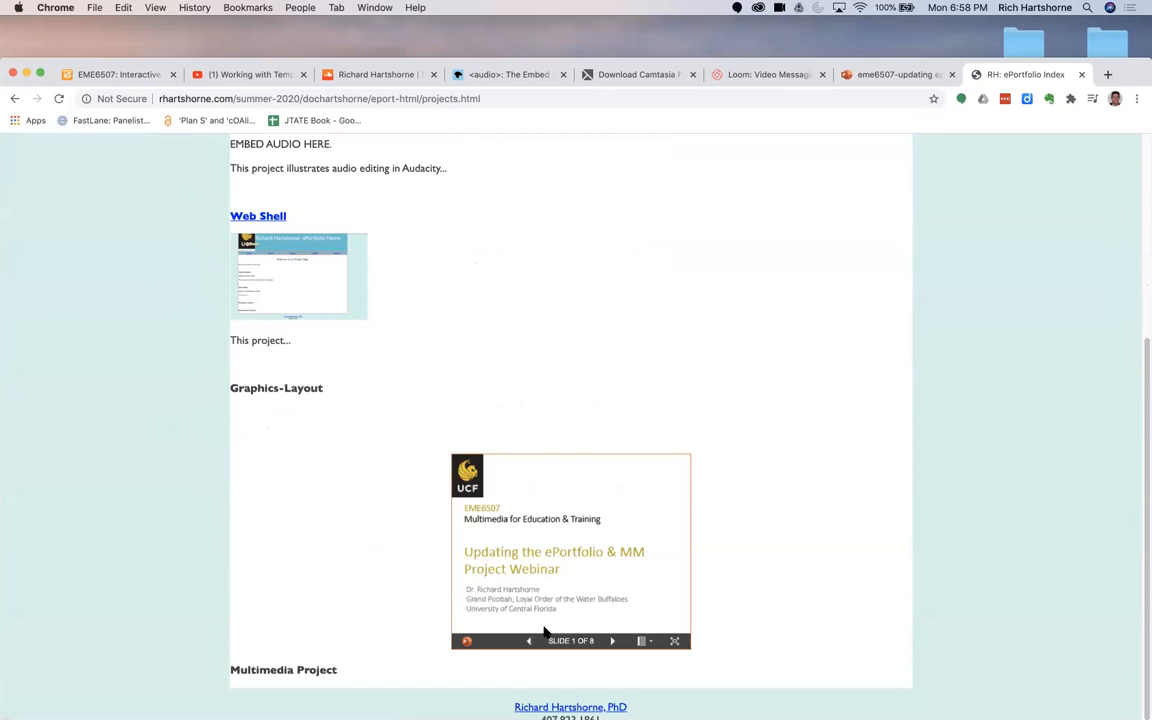
left_click(610, 642)
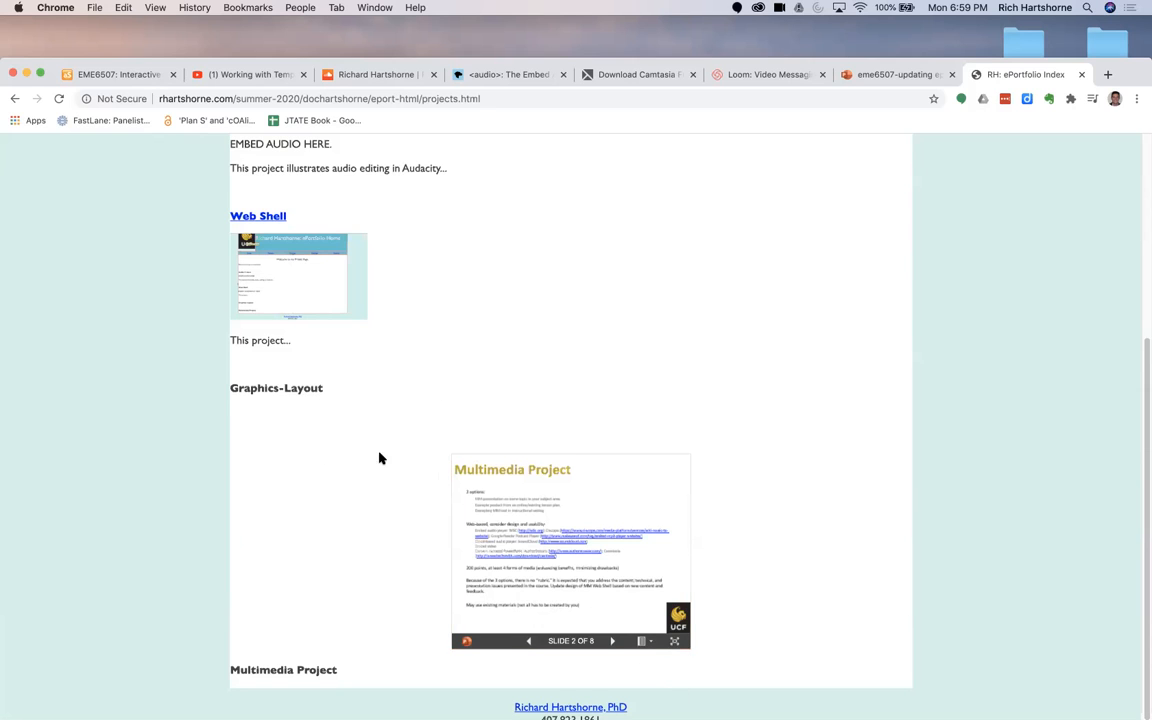
scroll(398, 371, "up", 5)
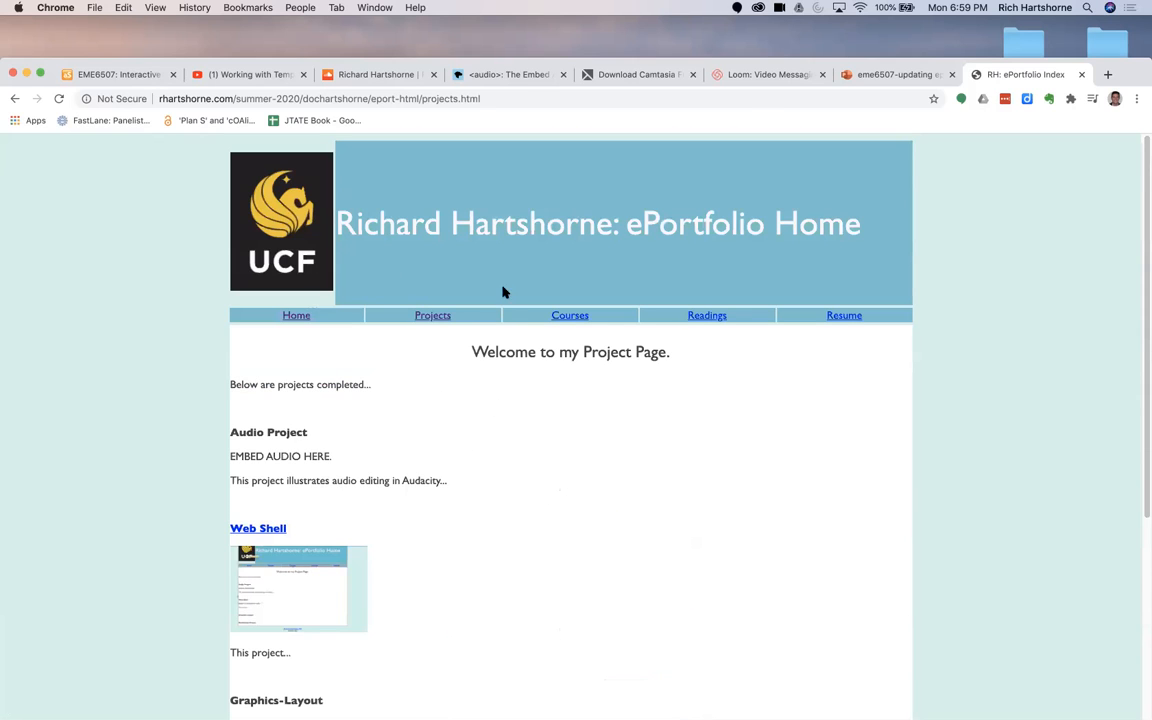
Step: Open the ePortfolio's Courses and Readings pages and review their published content
scroll(503, 292, "down", 2)
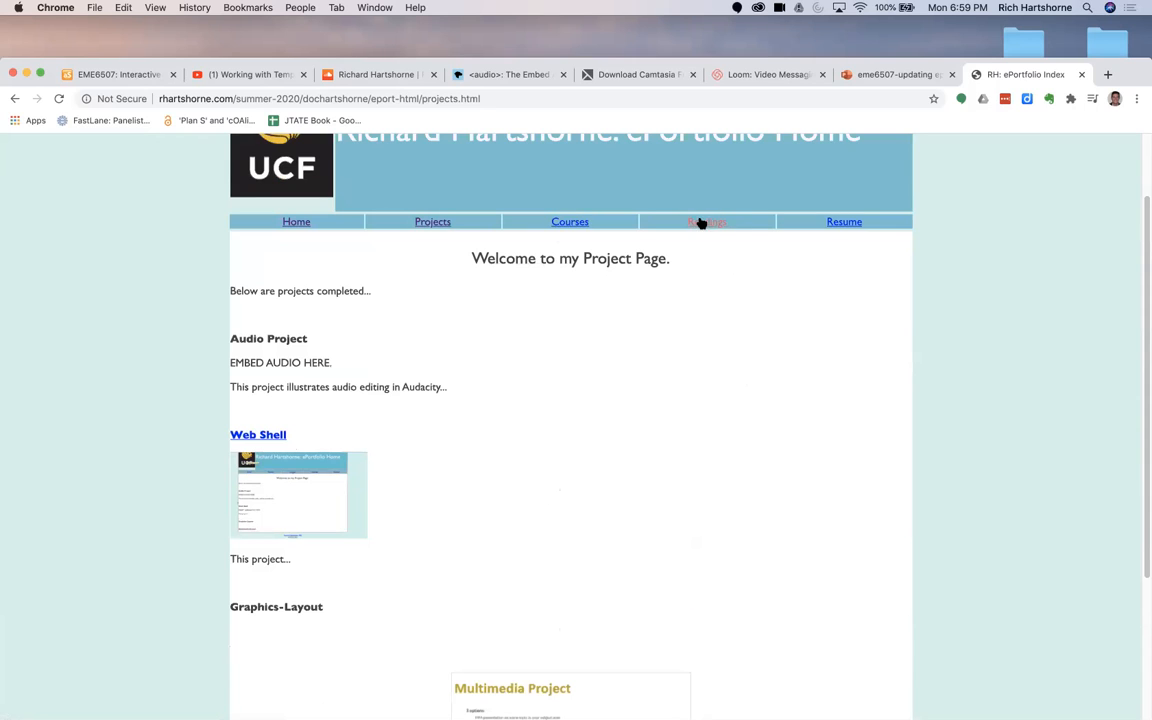
left_click(578, 222)
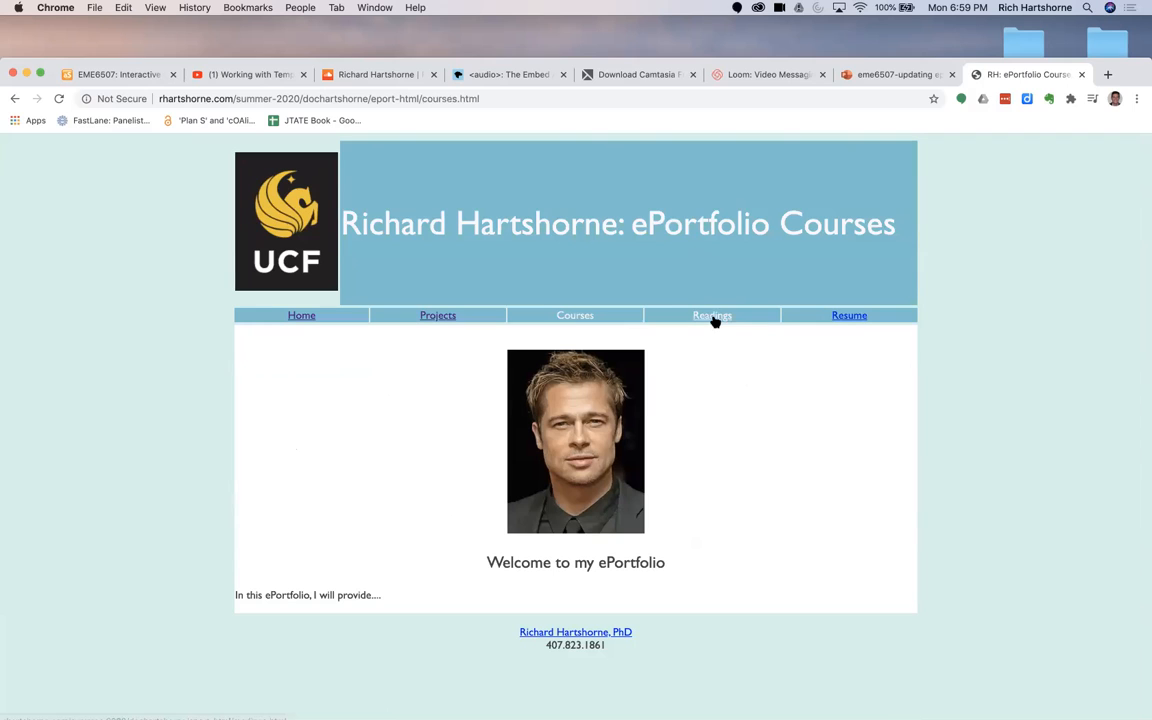
left_click(720, 317)
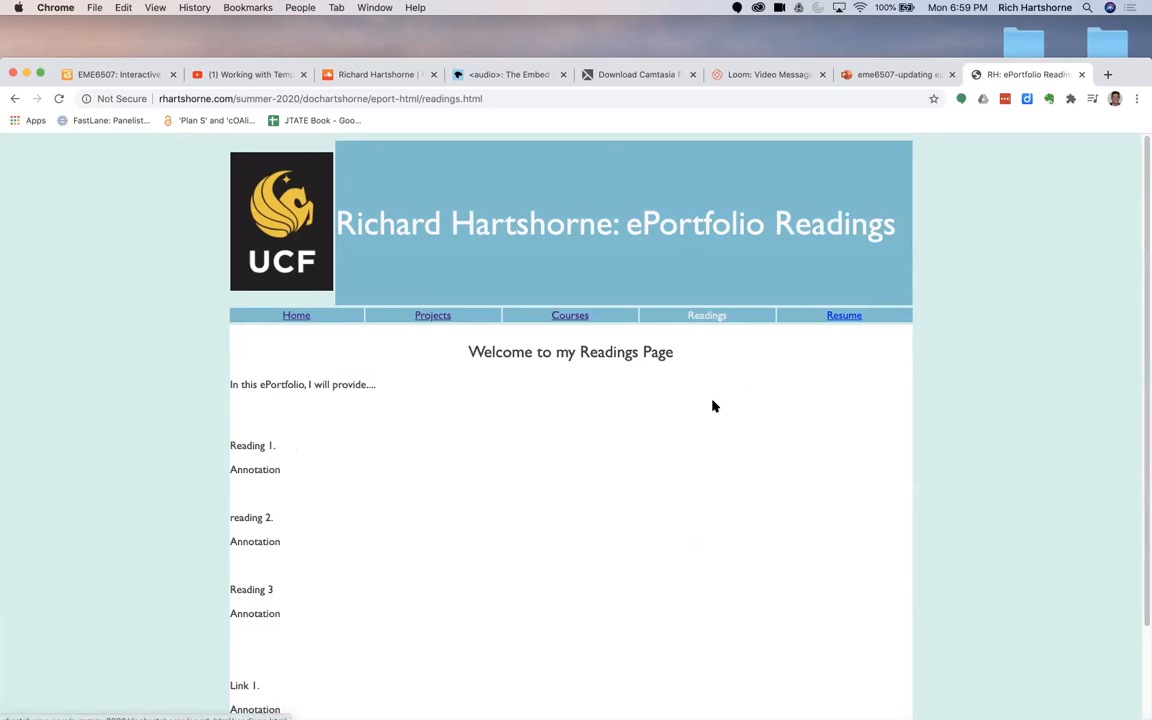
scroll(300, 445, "down", 3)
scroll(350, 442, "up", 3)
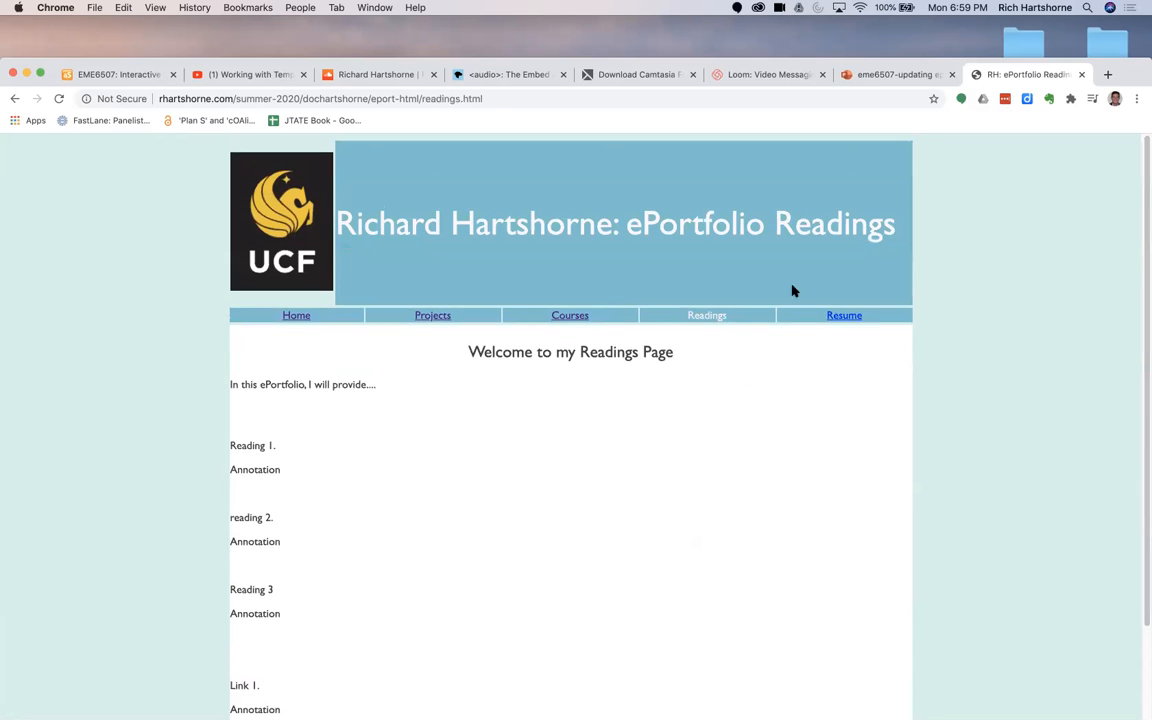
Step: Open the Resume page and test its printable DOC link, ignoring the Cyberduck crash report
left_click(835, 317)
left_click(400, 387)
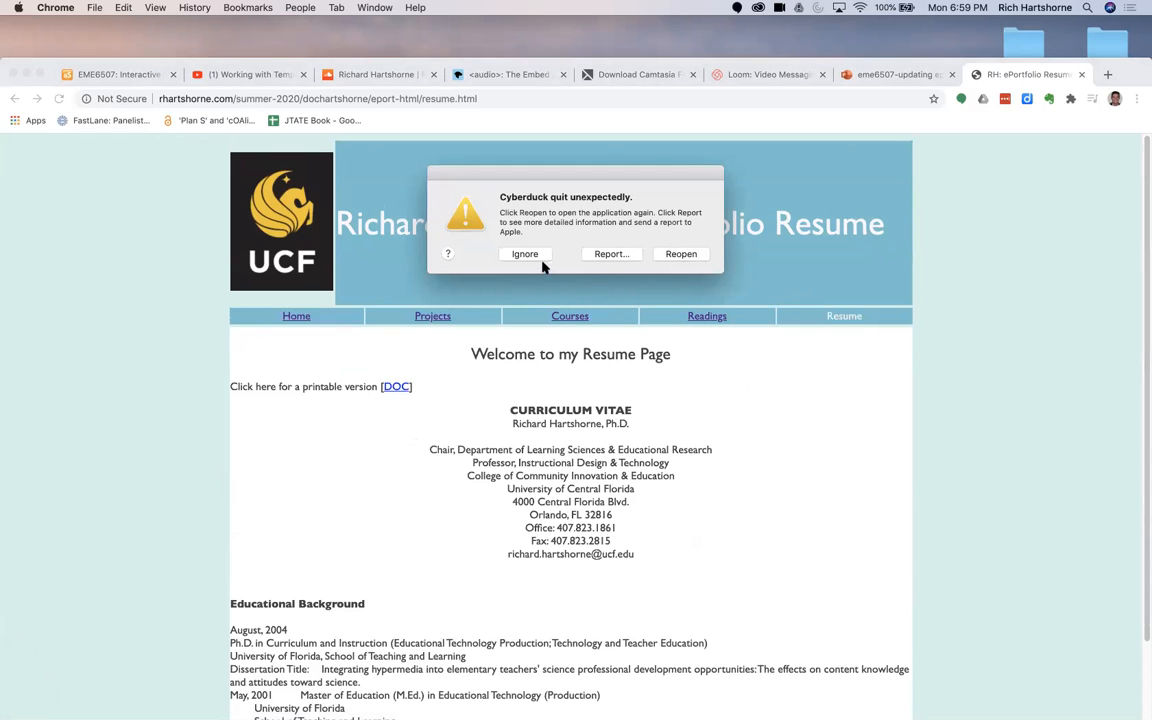
left_click(540, 258)
scroll(424, 445, "down", 2)
scroll(422, 330, "up", 2)
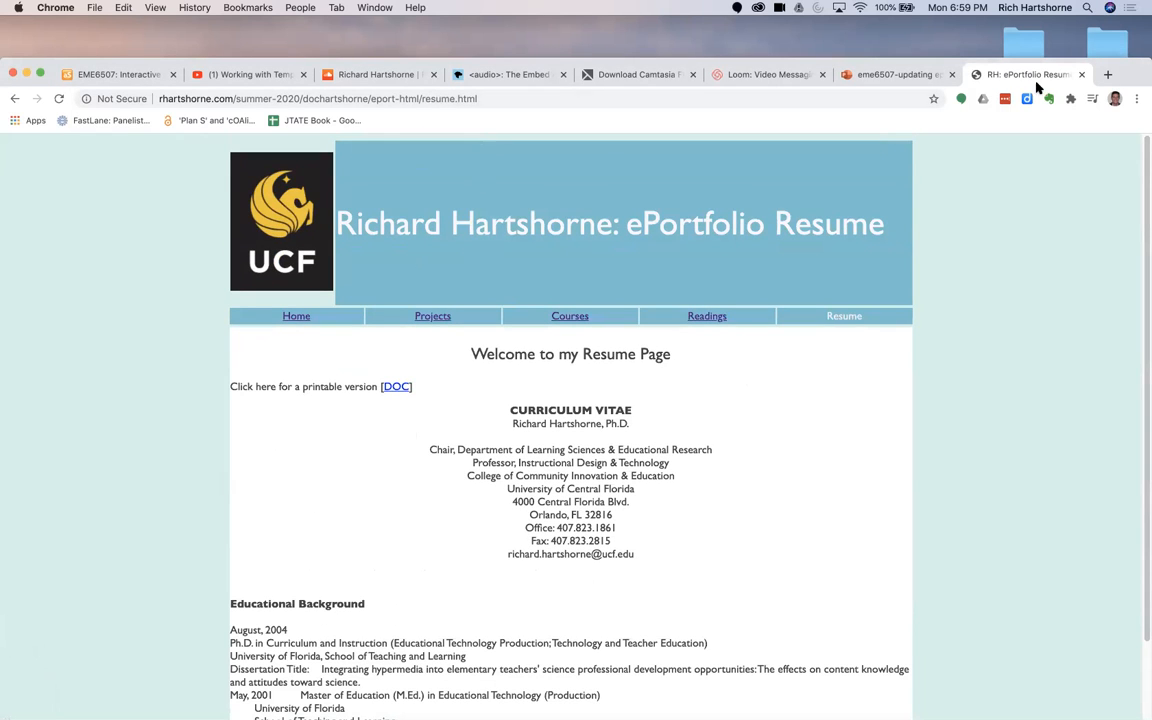
Step: Try to load the multimedia shell site by replacing the eport-html folder in the address with mm-shell
left_click_drag(1133, 75, 1146, 568)
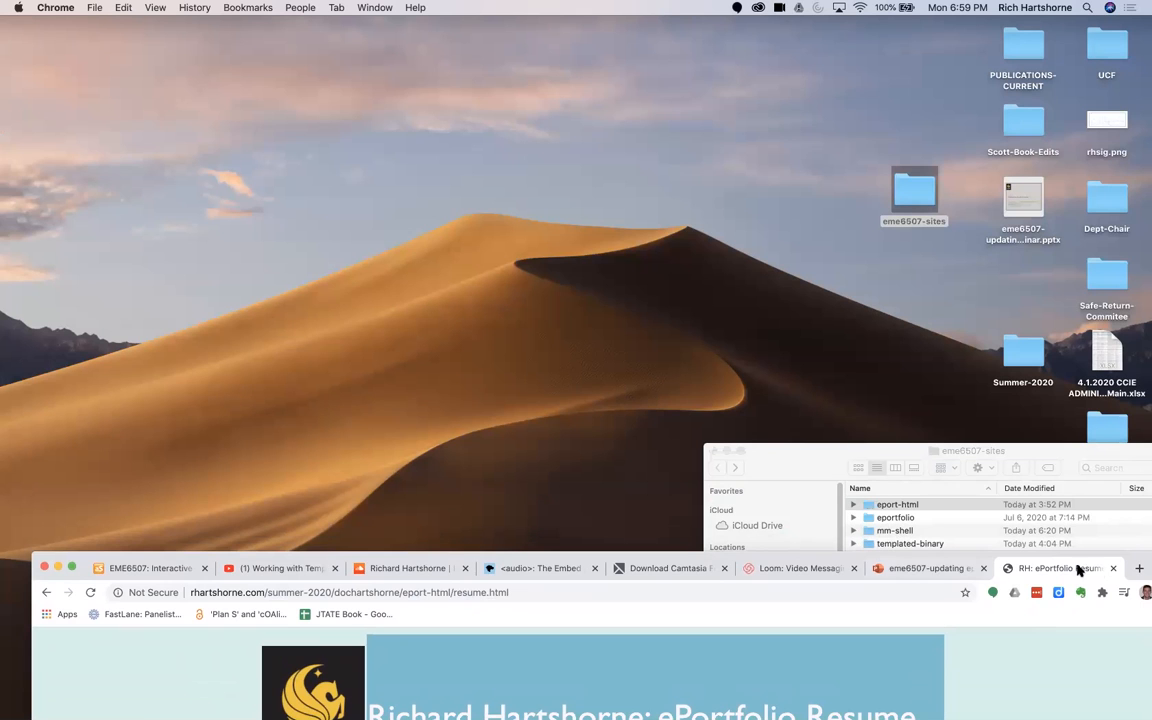
left_click_drag(1143, 563, 1106, 130)
left_click(409, 157)
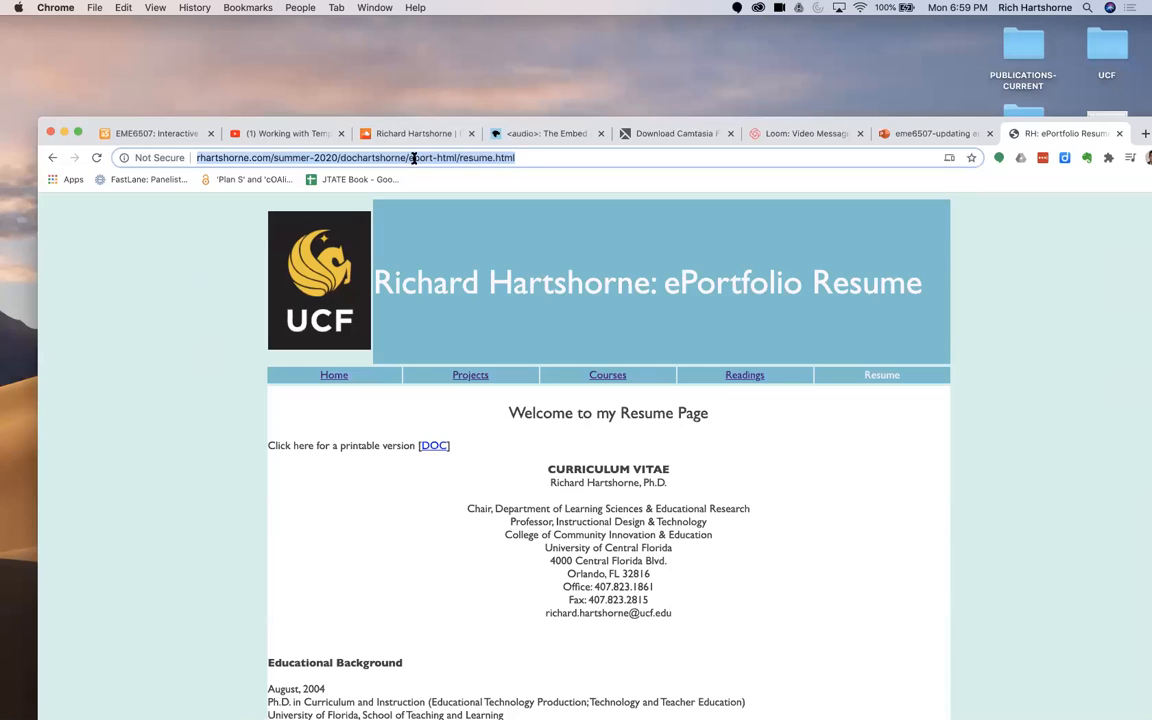
double_click(413, 158)
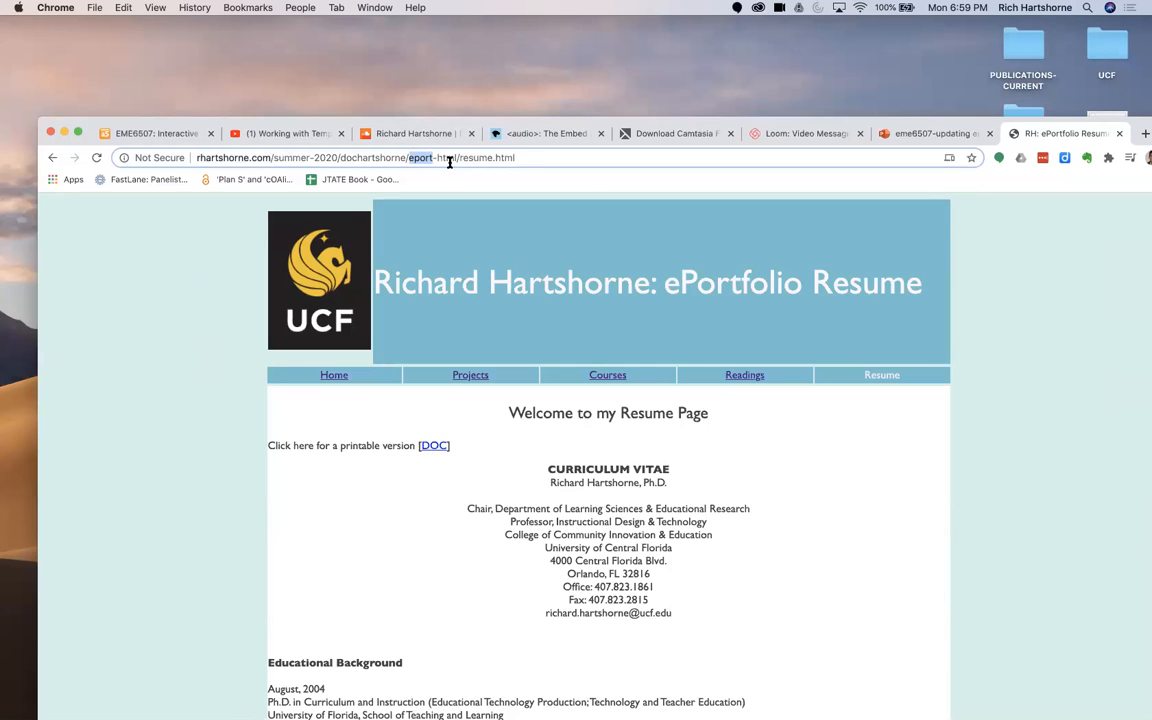
type("mm-shell")
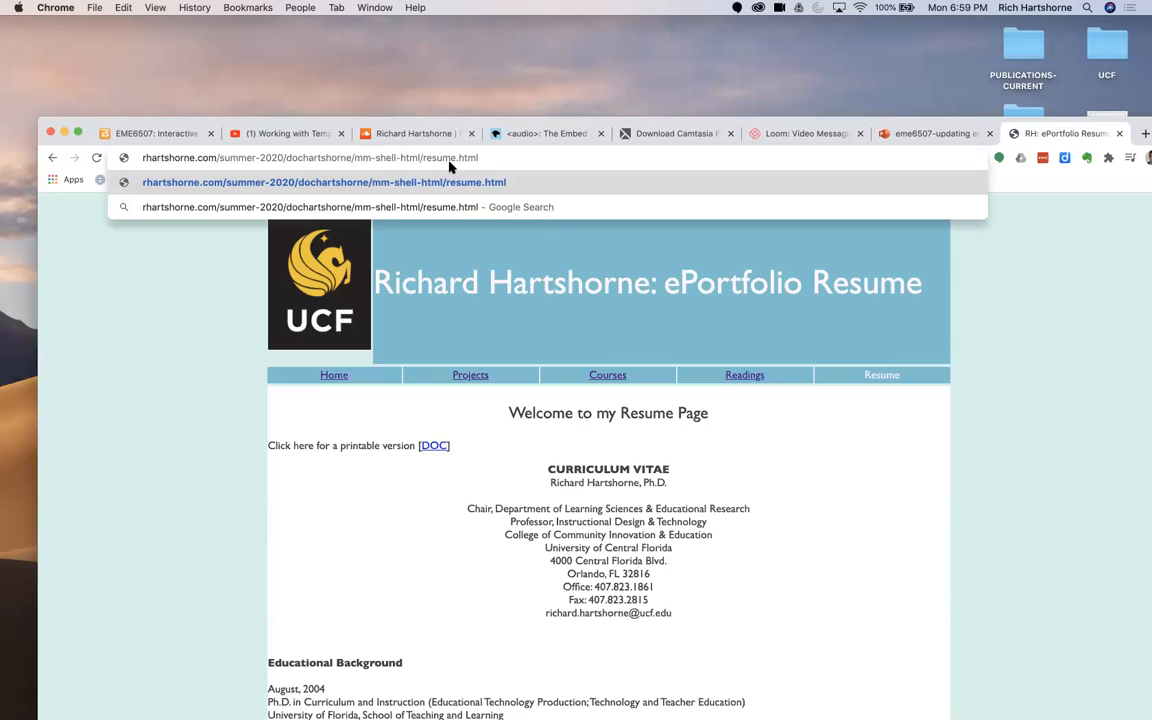
key("Delete")
key("Delete")
key("Delete")
key("Delete")
key("Delete")
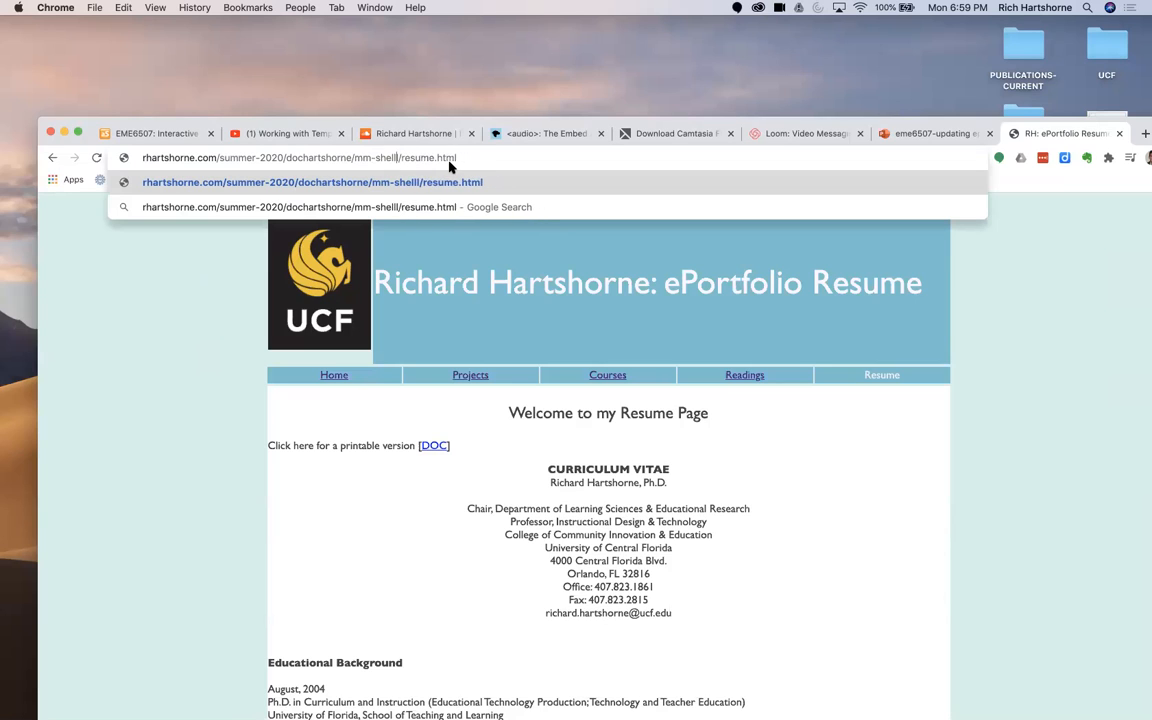
key("Return")
Step: Try to load the shell site's home page by changing the file name in the address to index.html
left_click(420, 162)
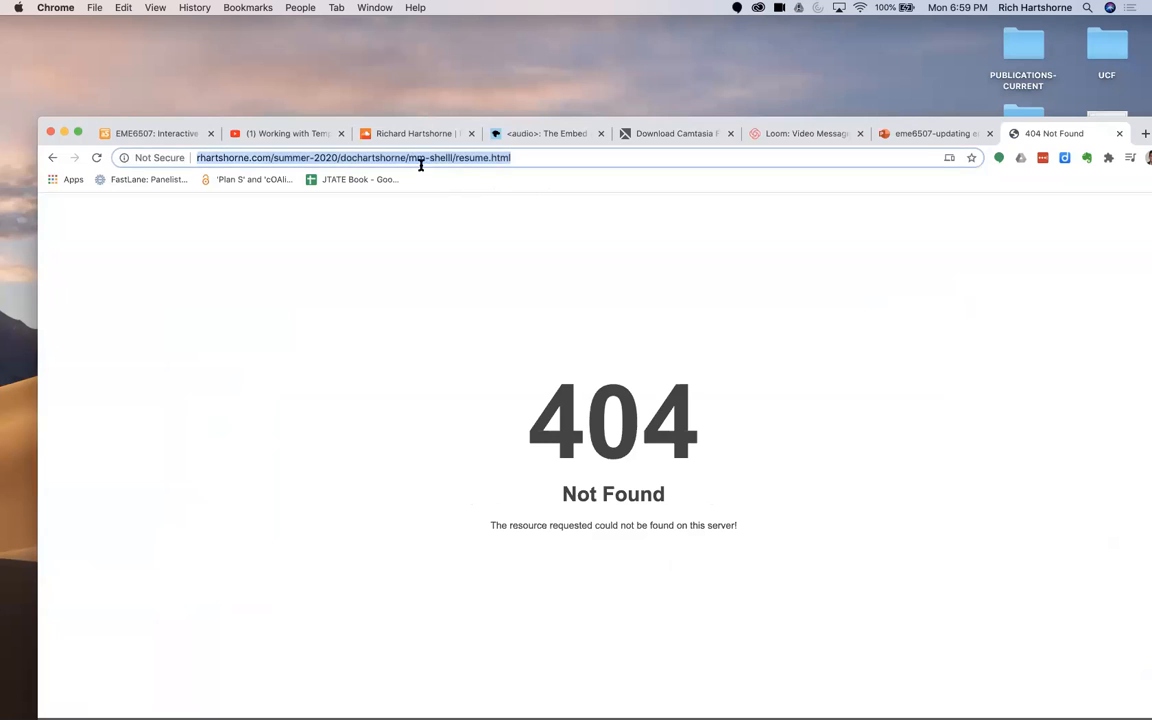
left_click(414, 160)
left_click_drag(463, 158, 465, 151)
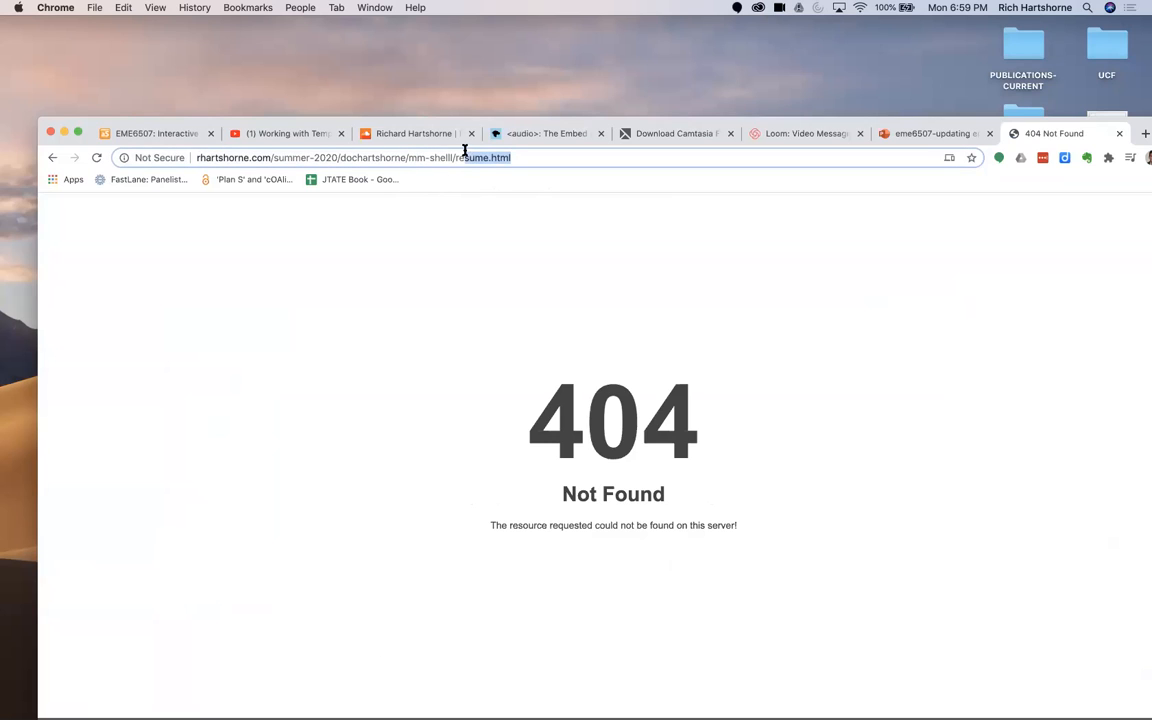
double_click(465, 158)
type("index")
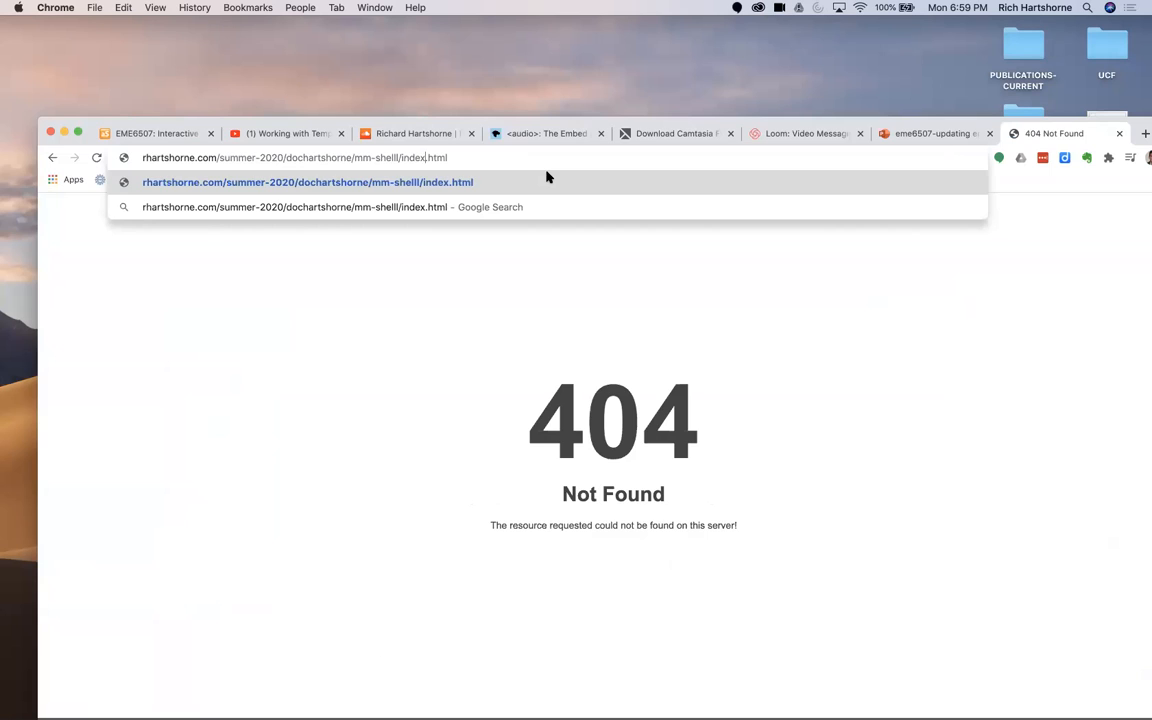
key("Return")
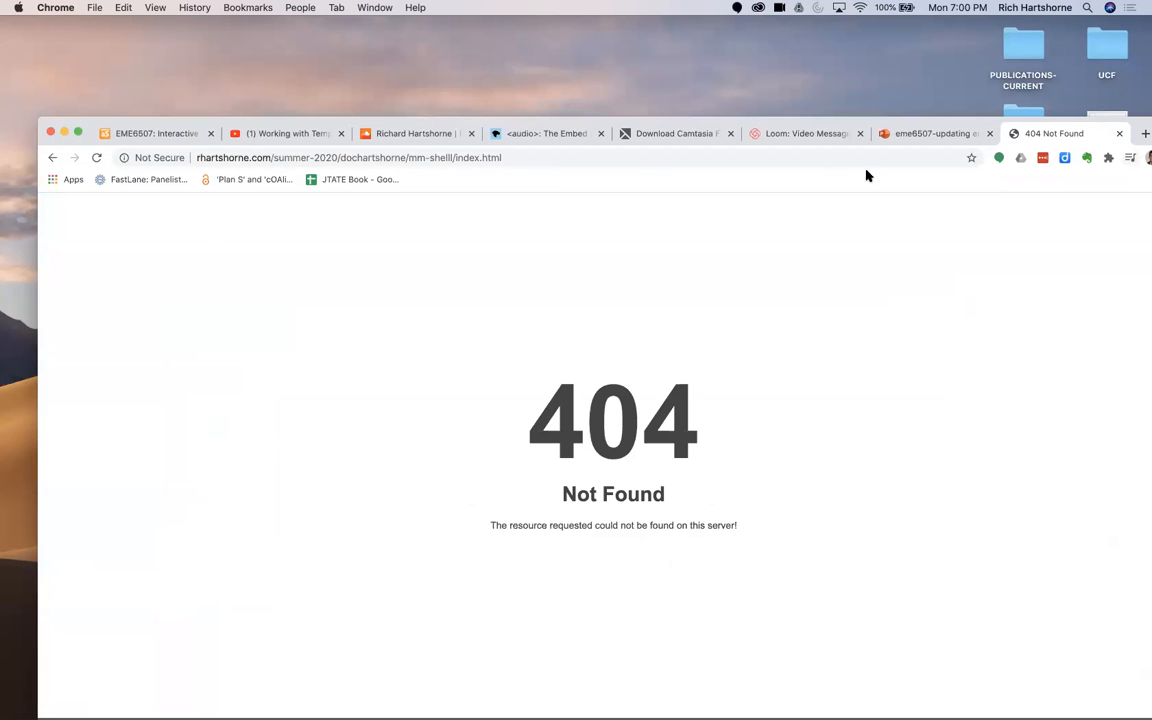
left_click(628, 157)
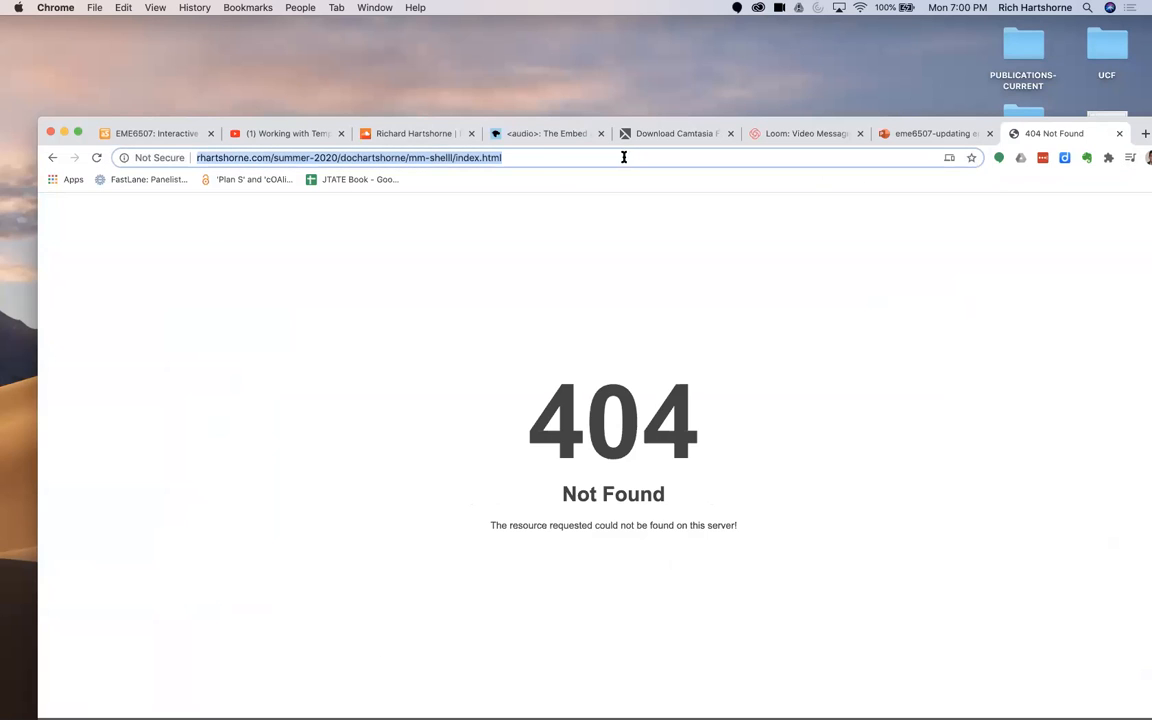
double_click(465, 157)
Step: Switch to Finder and expand the mm-shell folder to check its index.html and other page file names
left_click_drag(1130, 120, 795, 192)
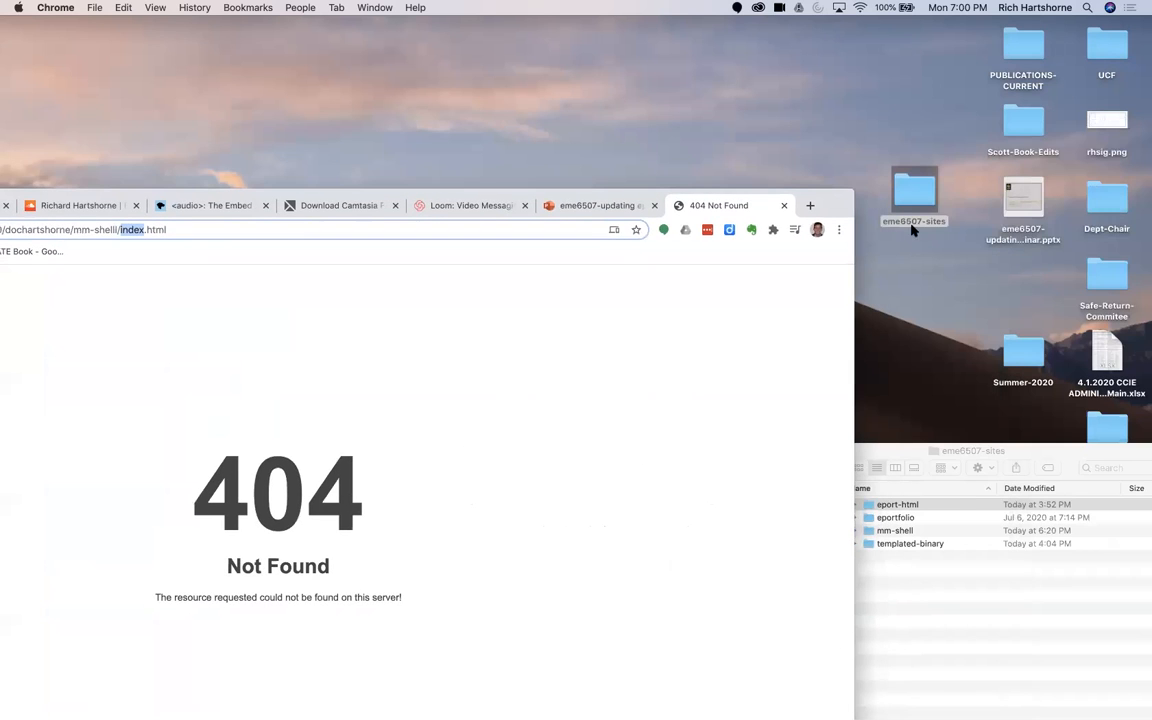
left_click(913, 449)
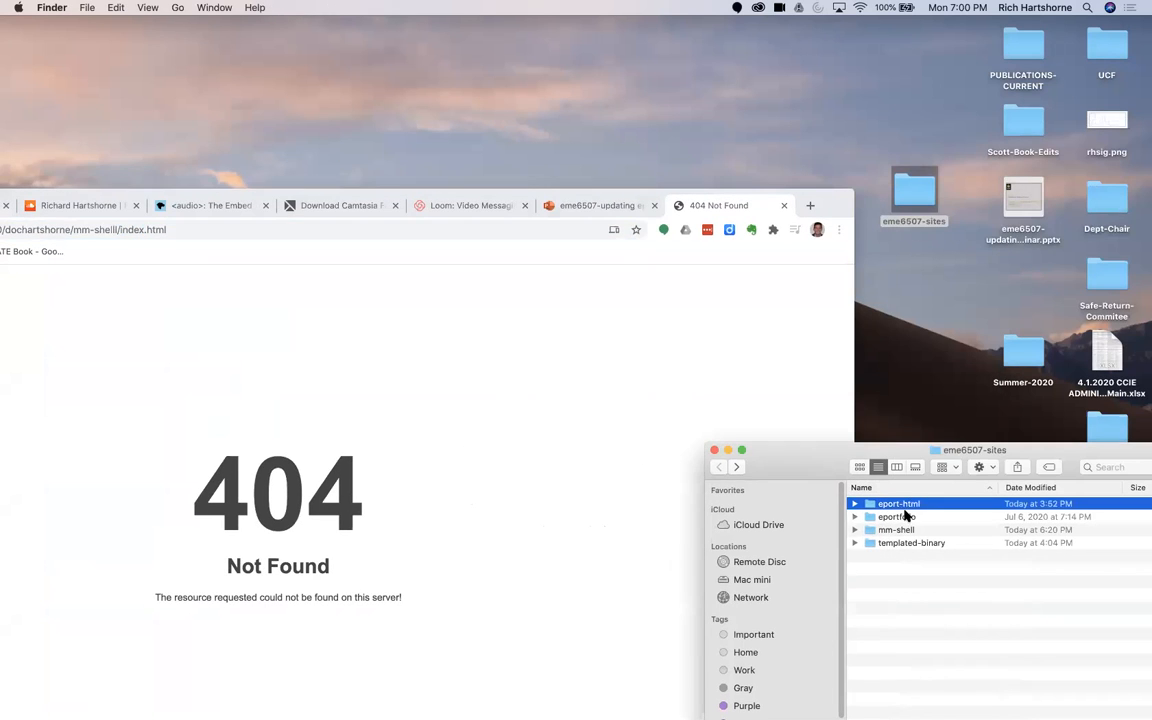
left_click(855, 530)
left_click(910, 635)
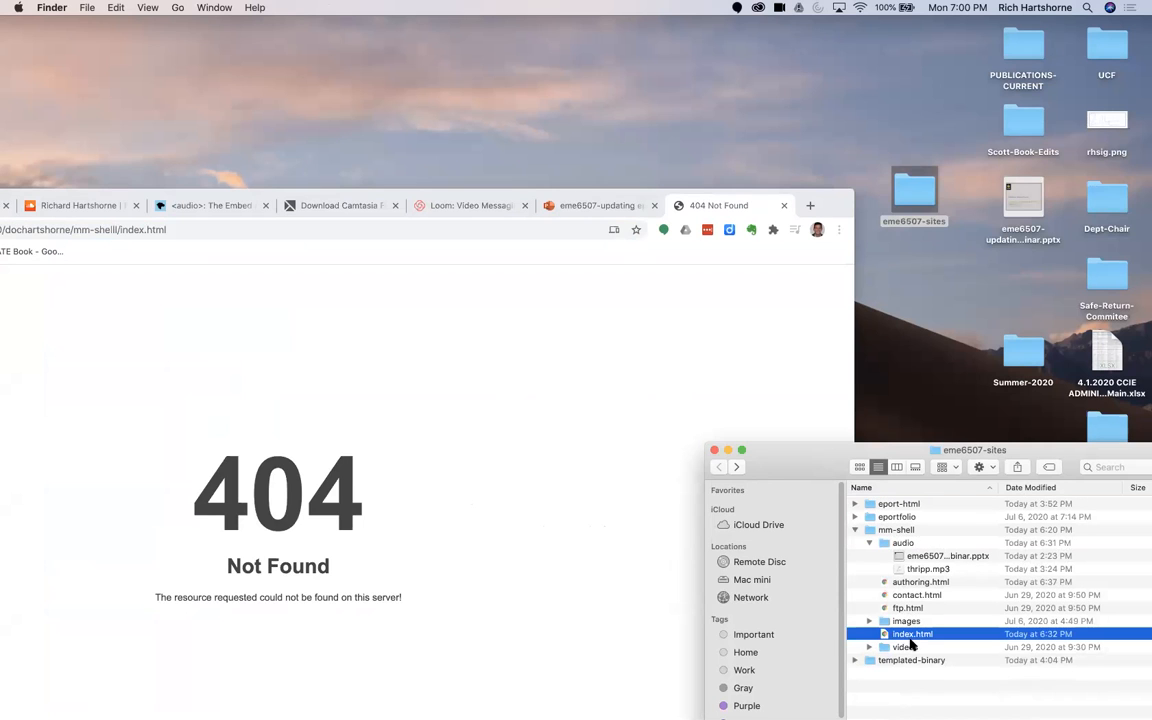
Step: Return to Chrome and try to load authoring.html in place of index.html in the shell site's address
left_click_drag(843, 218, 1143, 112)
left_click(414, 127)
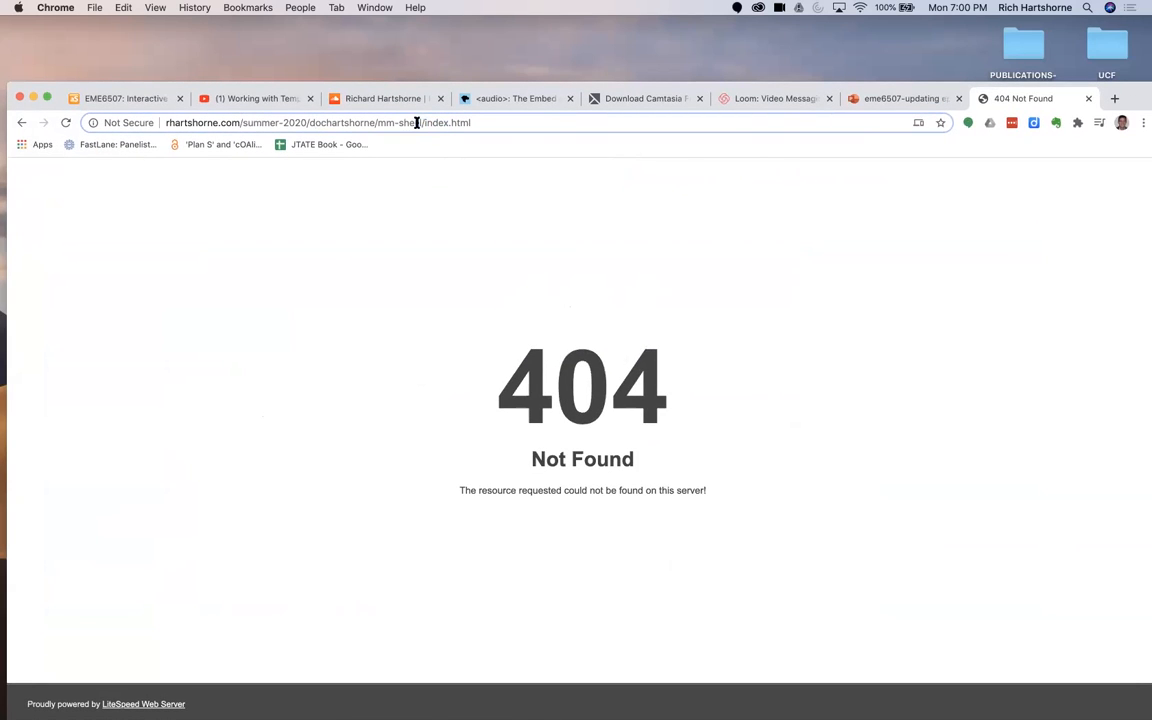
double_click(433, 122)
left_click(327, 127)
left_click_drag(327, 128, 376, 130)
left_click(397, 127)
type("-")
double_click(433, 122)
type("authoring")
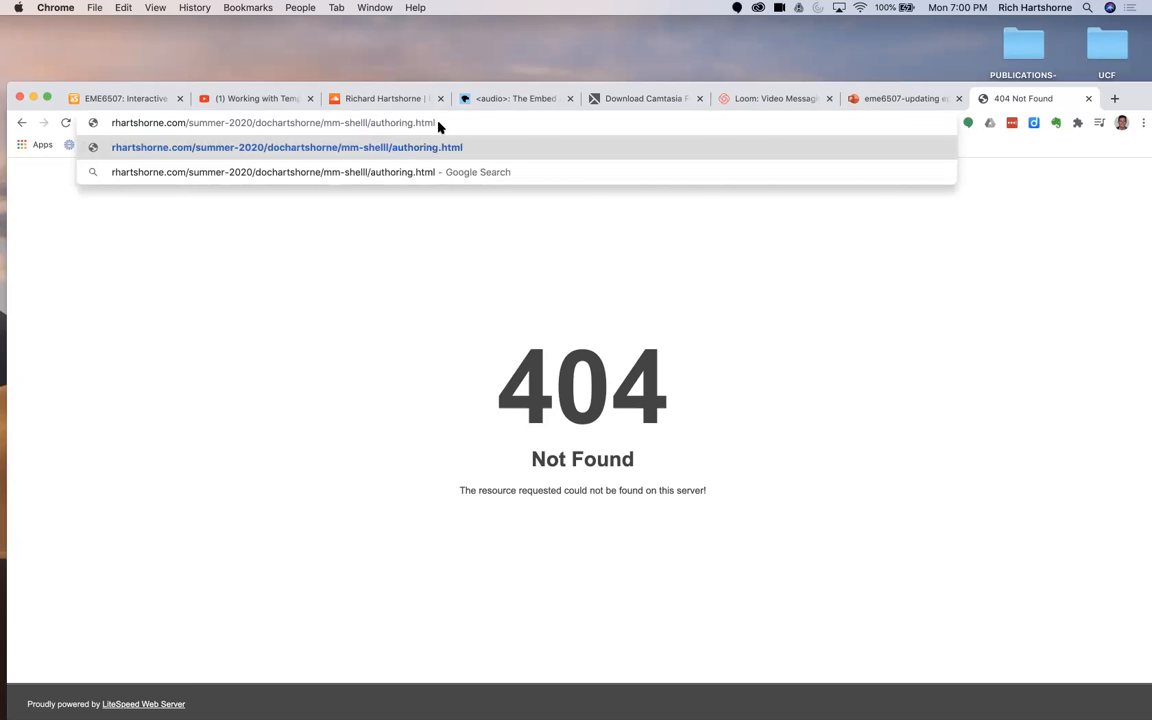
key("Return")
Step: Correct the misspelled folder name to mm-shell in the address, load authoring.html and review its embedded media
left_click(456, 122)
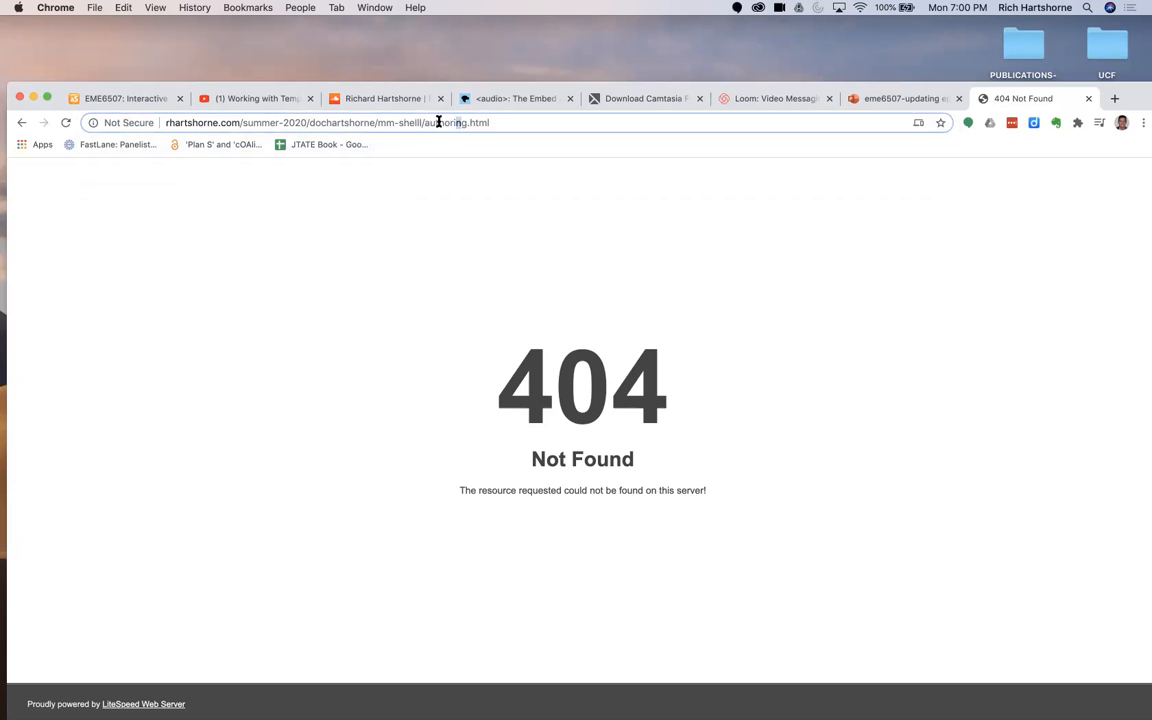
key("BackSpace")
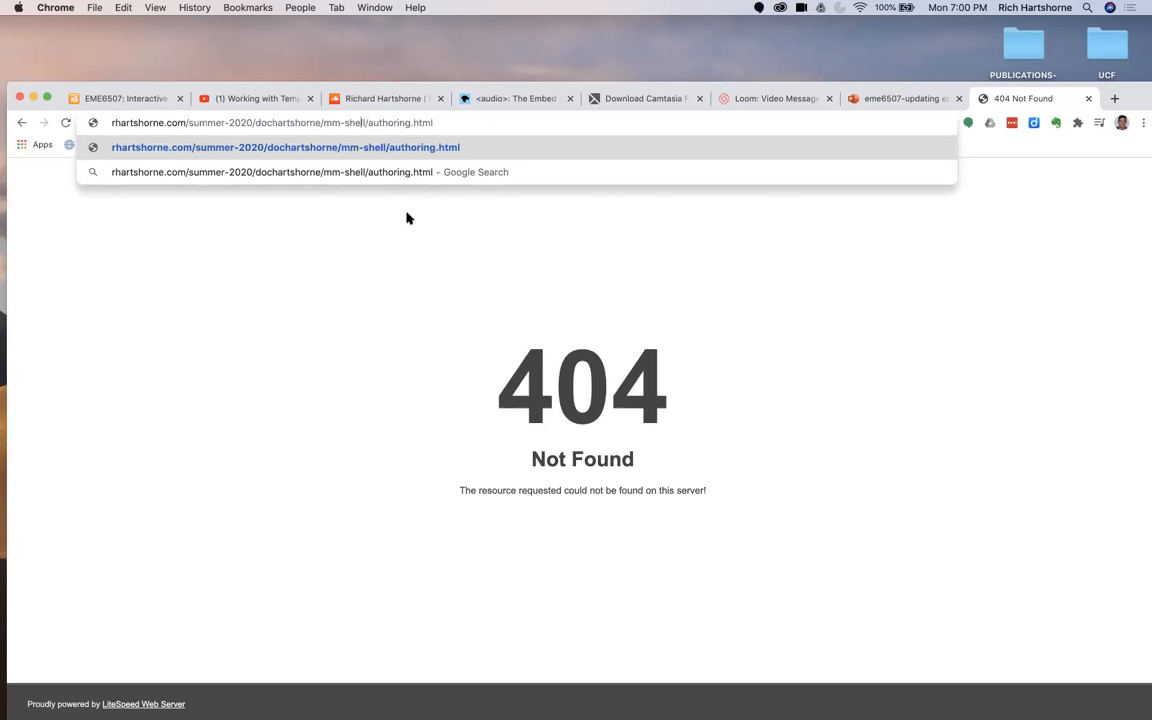
left_click(470, 123)
key("Return")
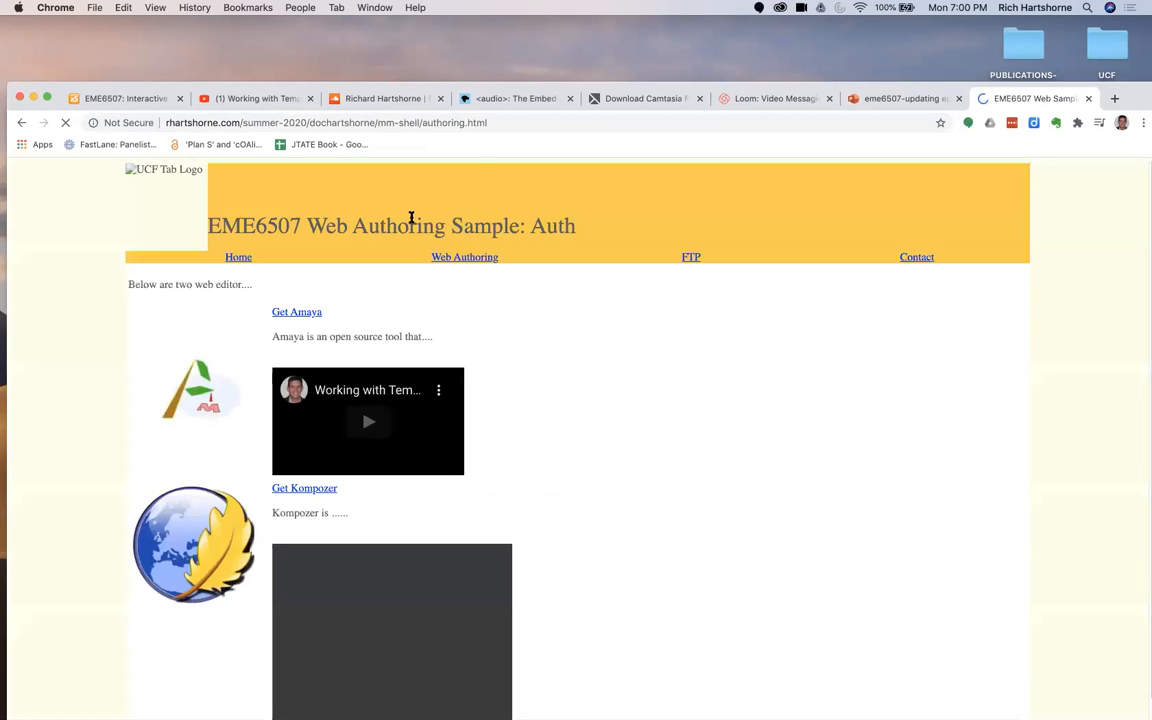
scroll(110, 318, "down", 1)
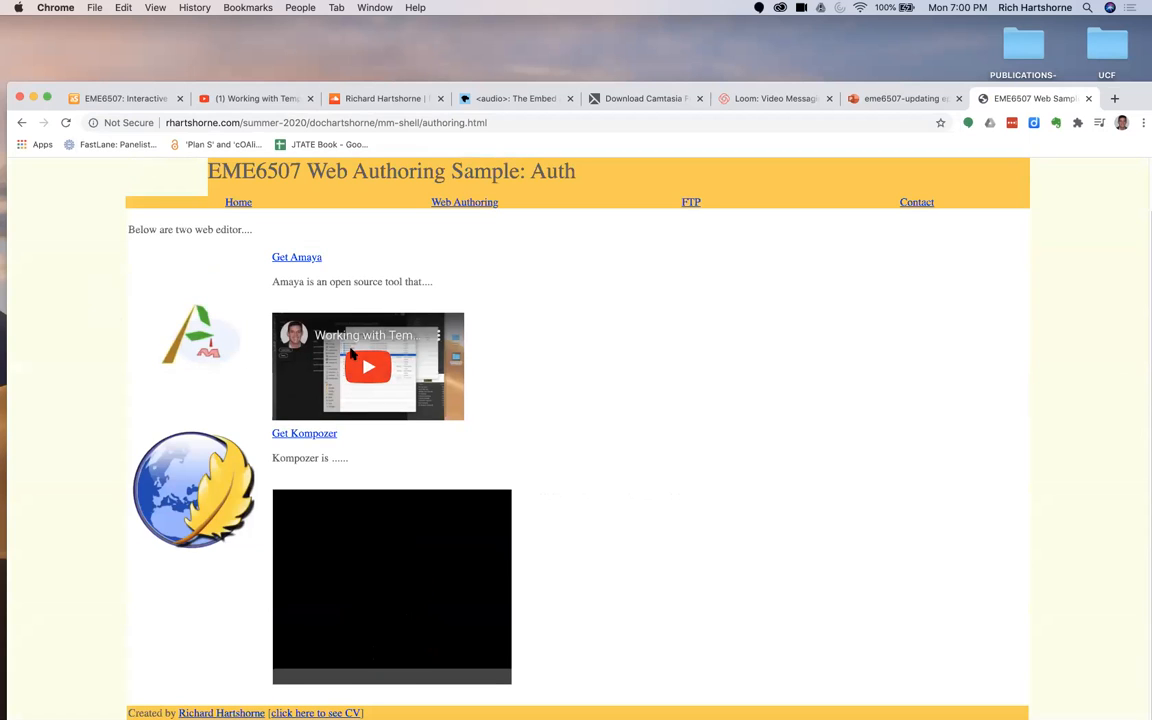
scroll(439, 541, "up", 1)
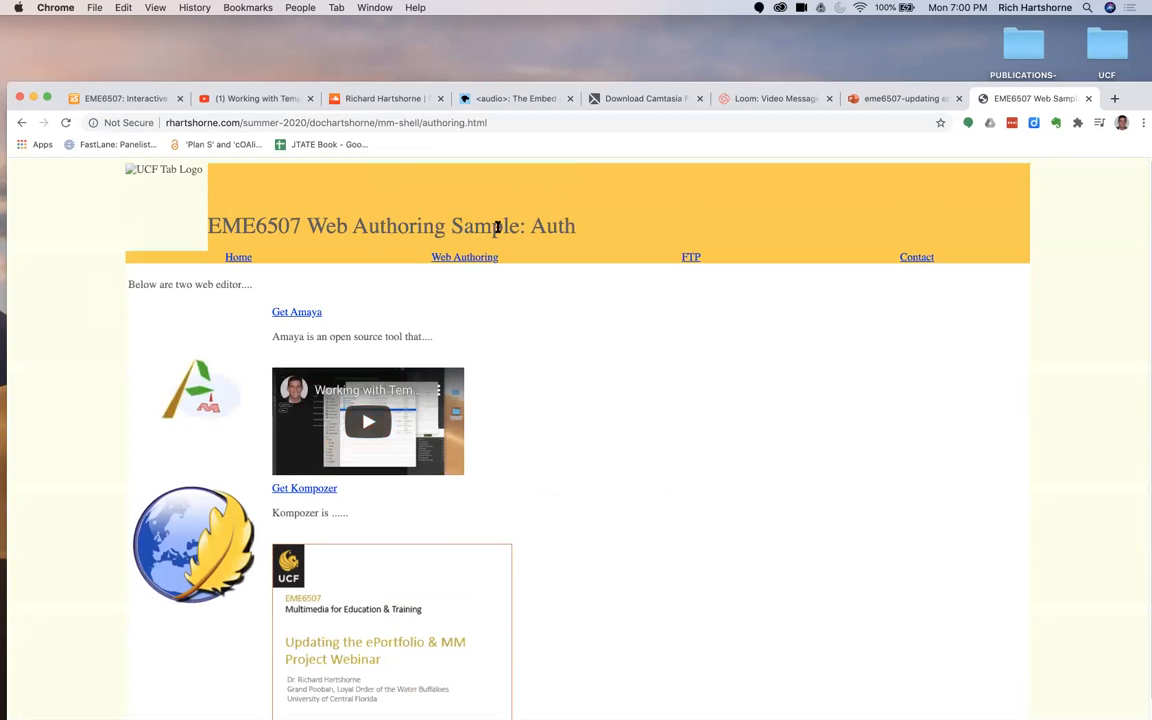
Step: Open the shell site's Home page, test the Introductory Audio link and return to the page
left_click(245, 260)
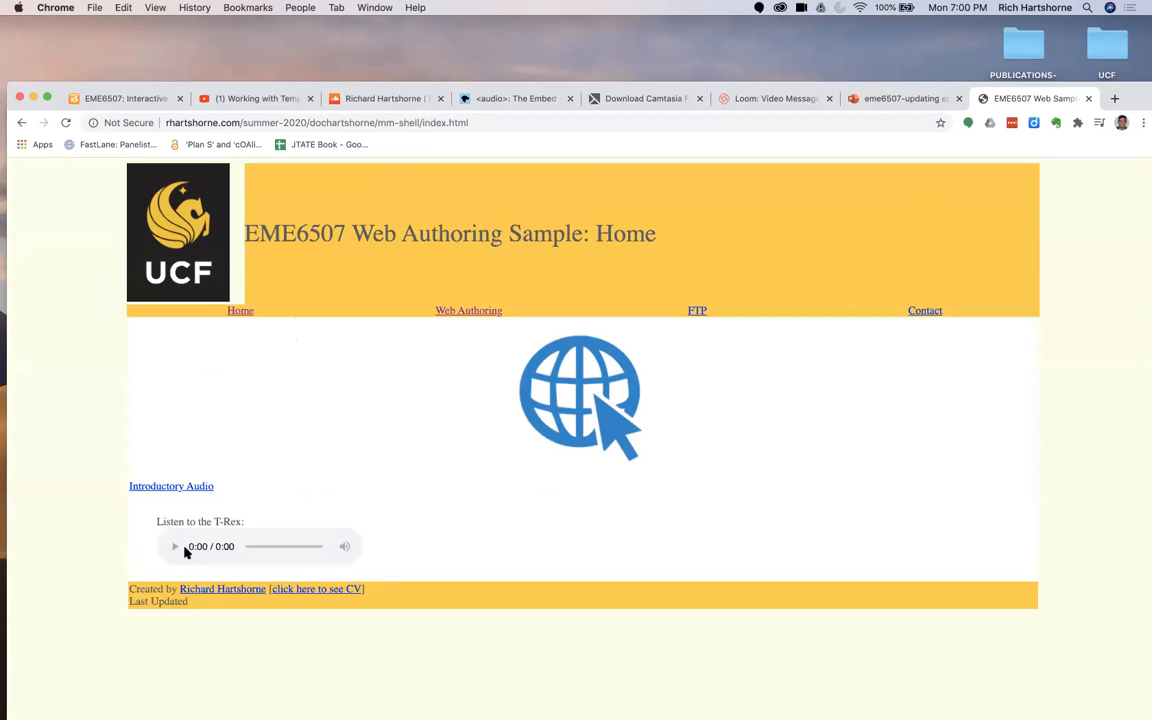
left_click(188, 487)
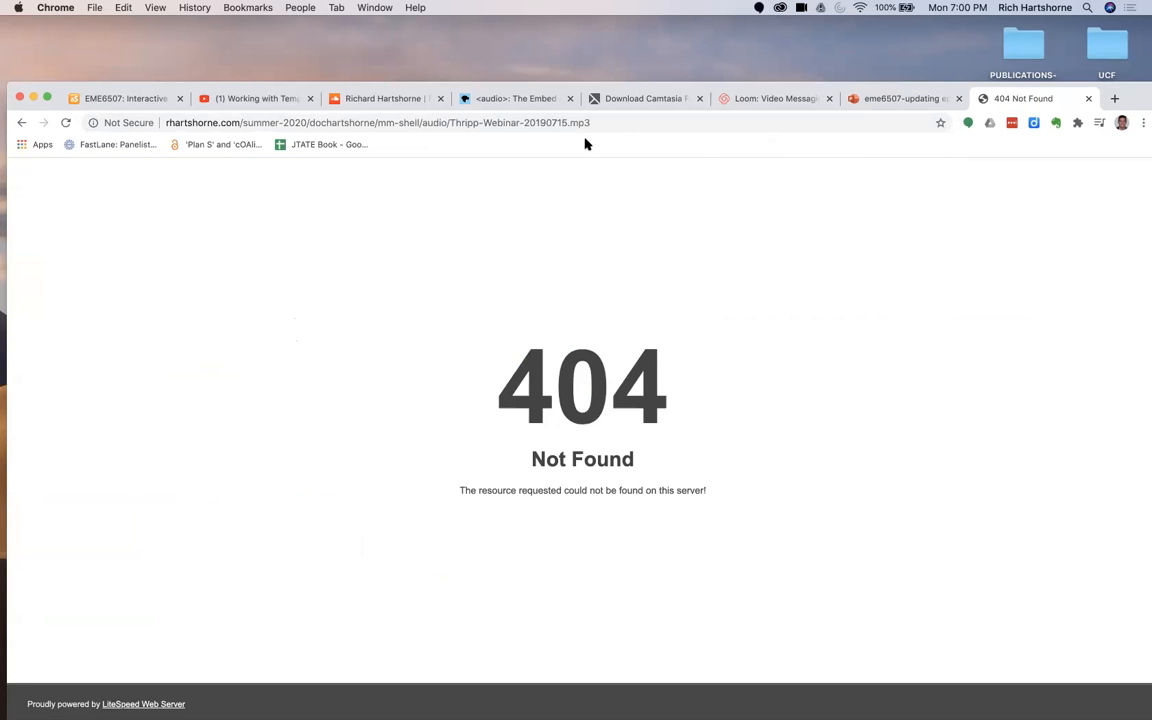
left_click(22, 122)
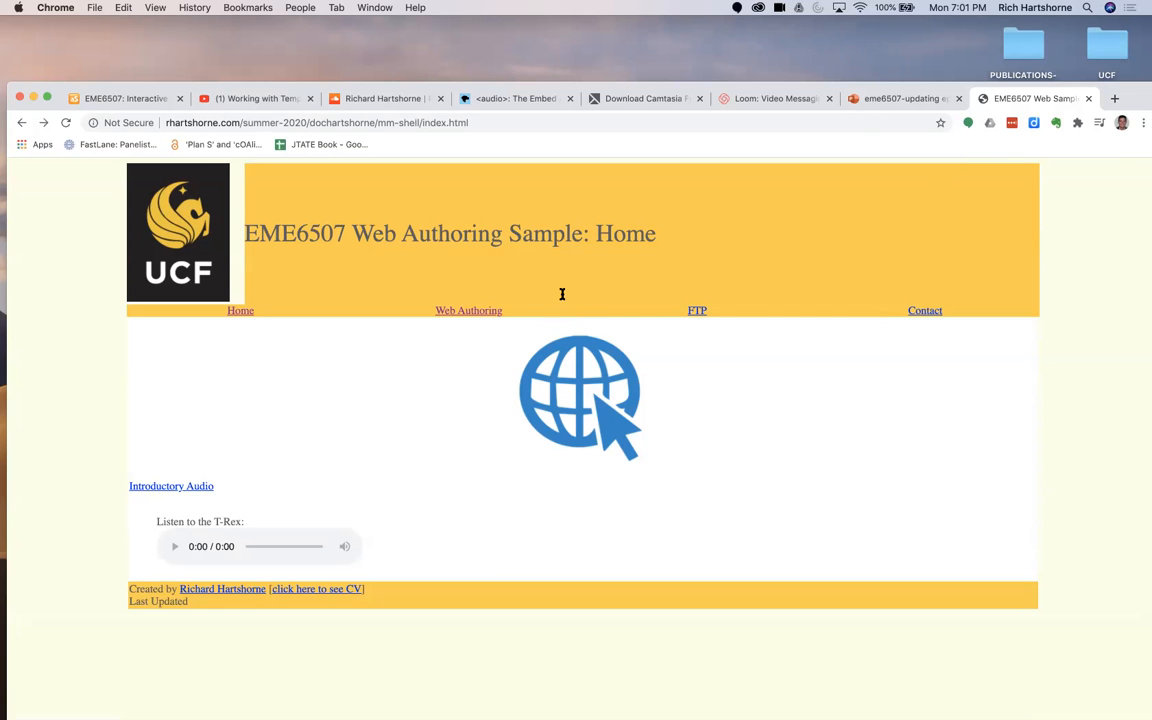
left_click_drag(1131, 97, 1140, 168)
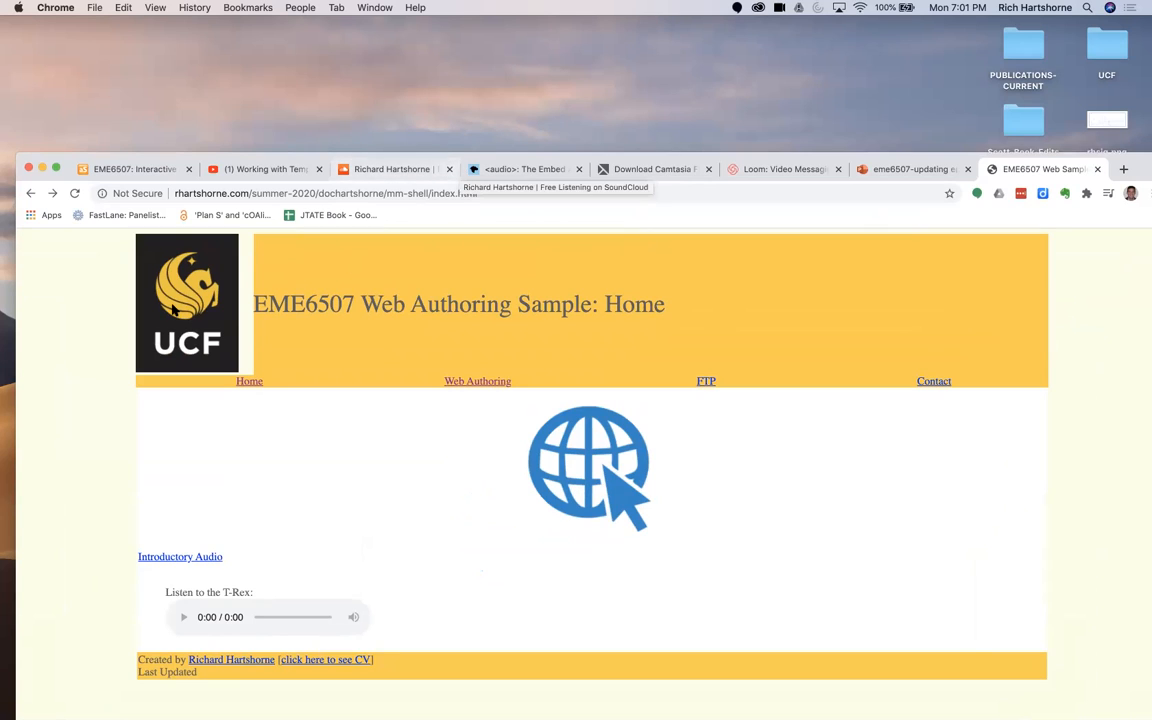
left_click_drag(1140, 167, 1114, 90)
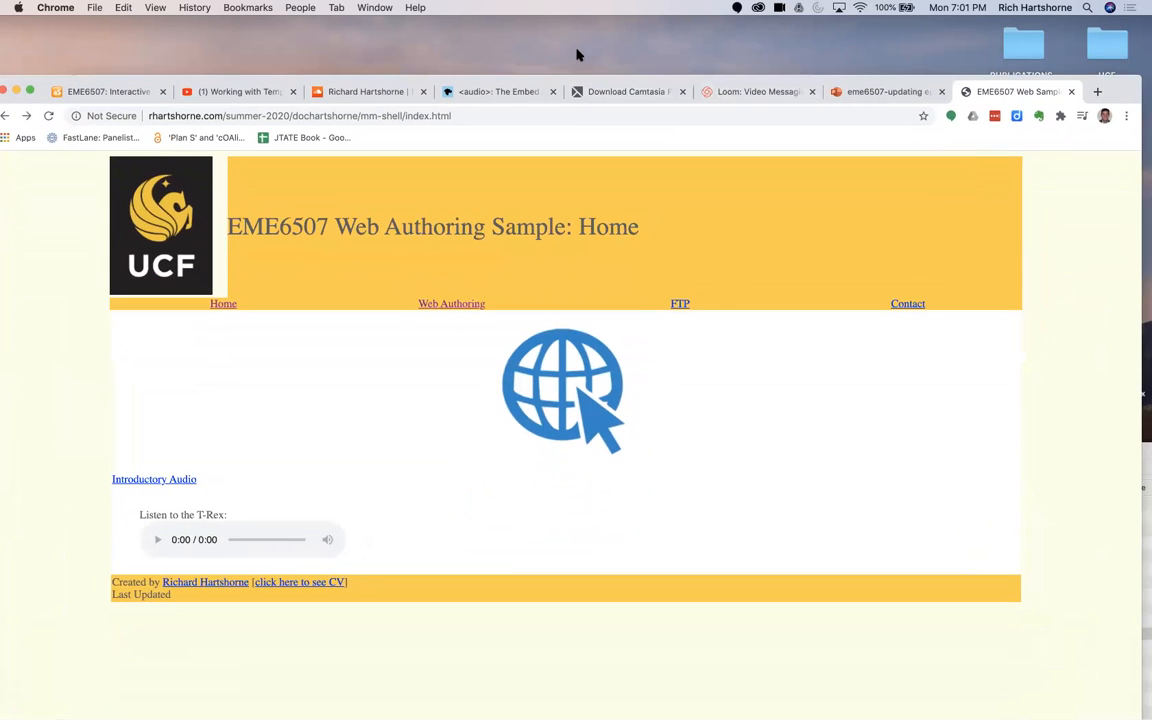